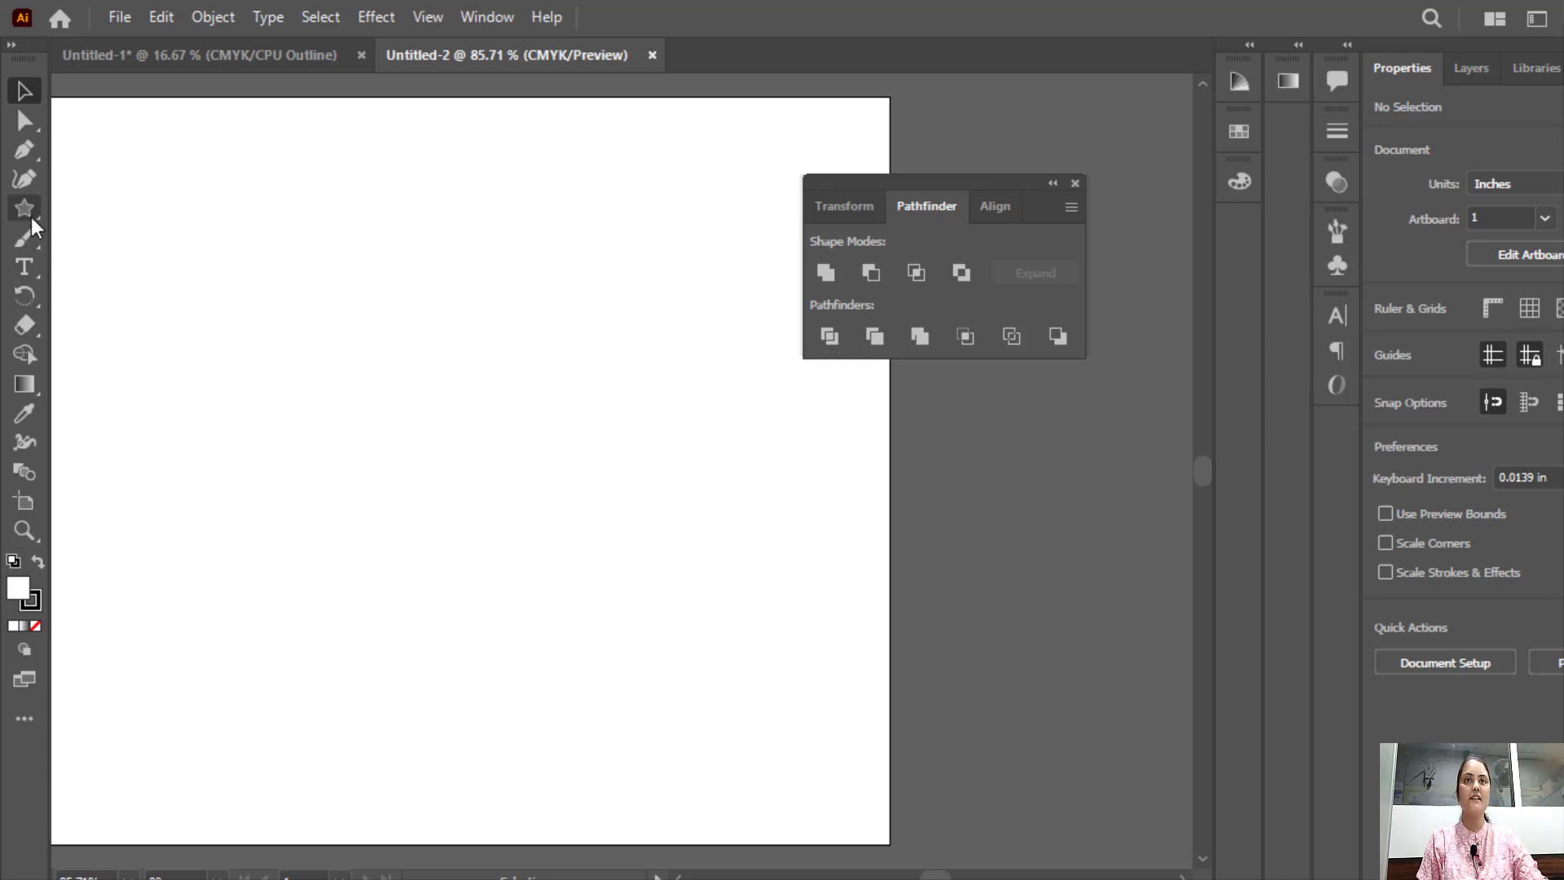
# Draw a circle about 1.6 in wide with the Ellipse tool in the artboard's upper-left area, and shift it slightly down and left.
pyautogui.moveTo(31, 217); pyautogui.dragTo(117, 246)
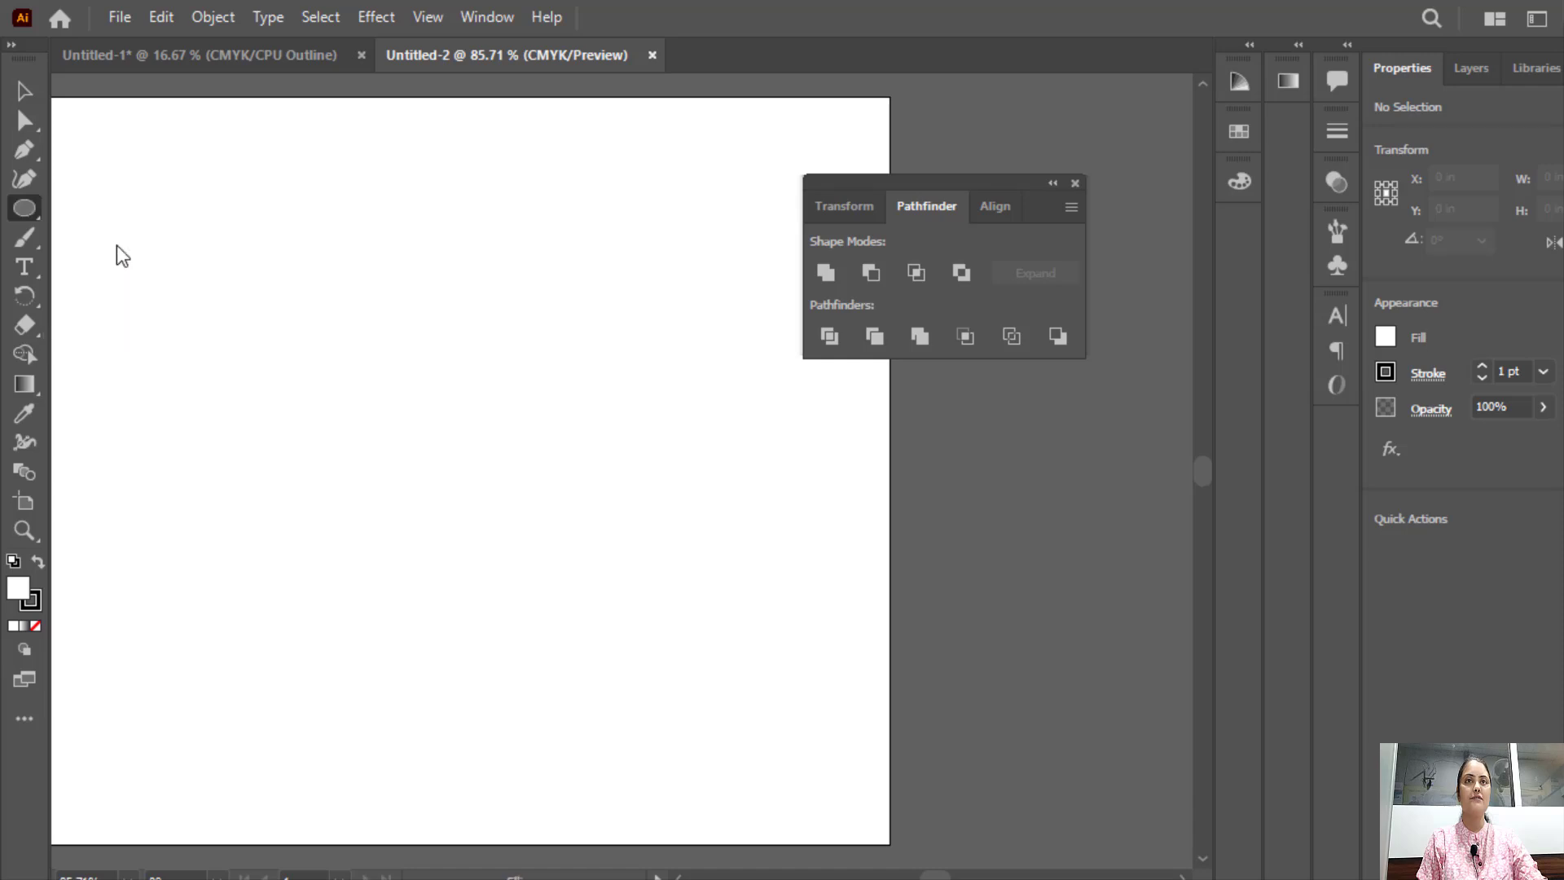
pyautogui.moveTo(193, 200); pyautogui.dragTo(337, 347)
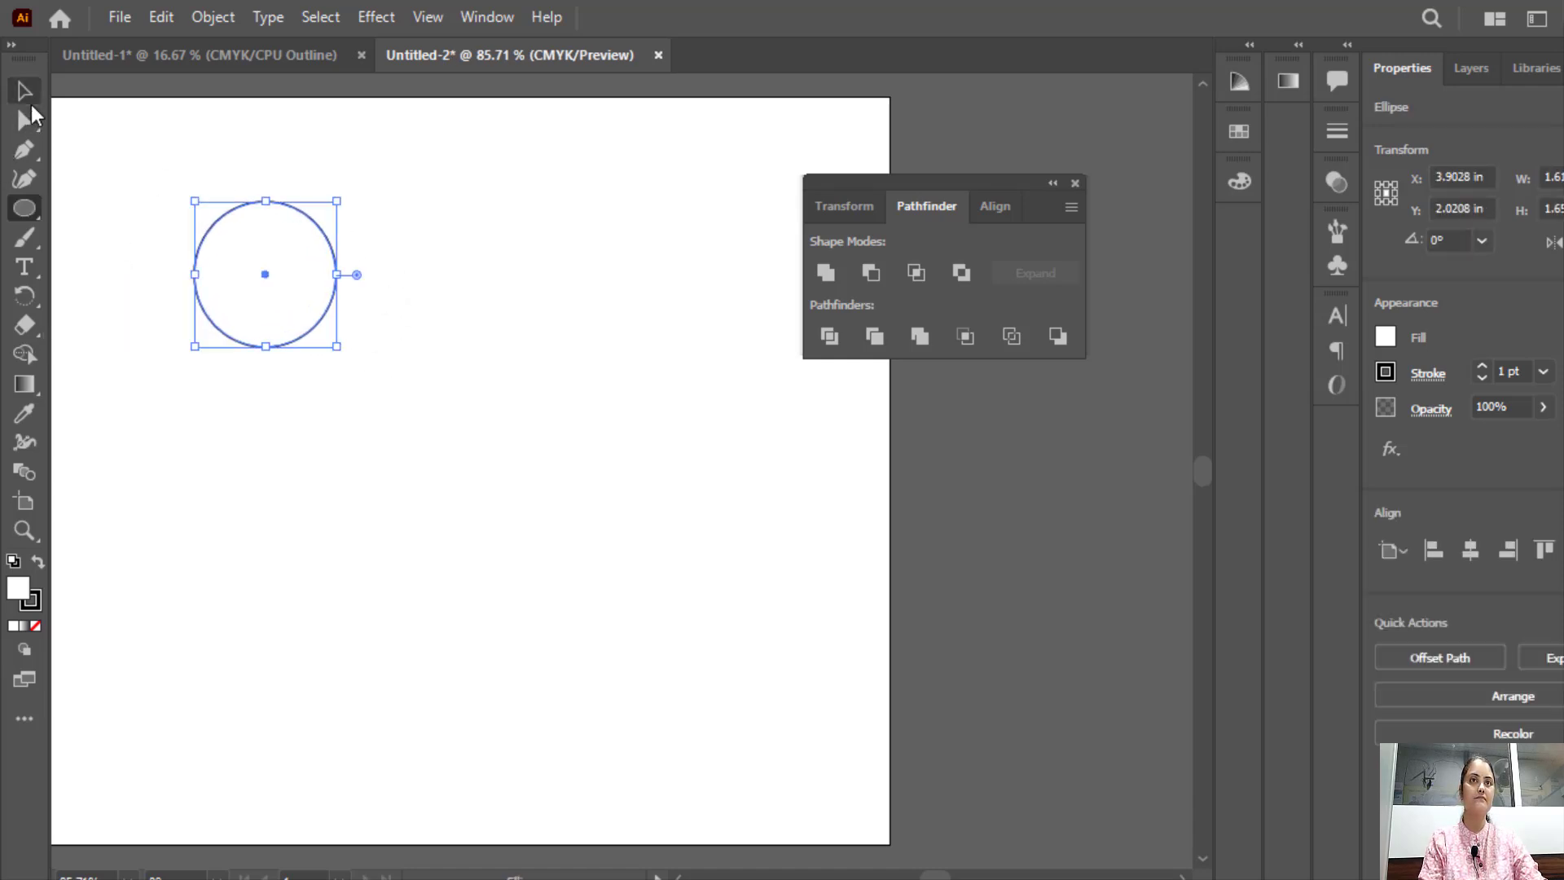
pyautogui.click(26, 96)
pyautogui.moveTo(323, 257); pyautogui.dragTo(264, 285)
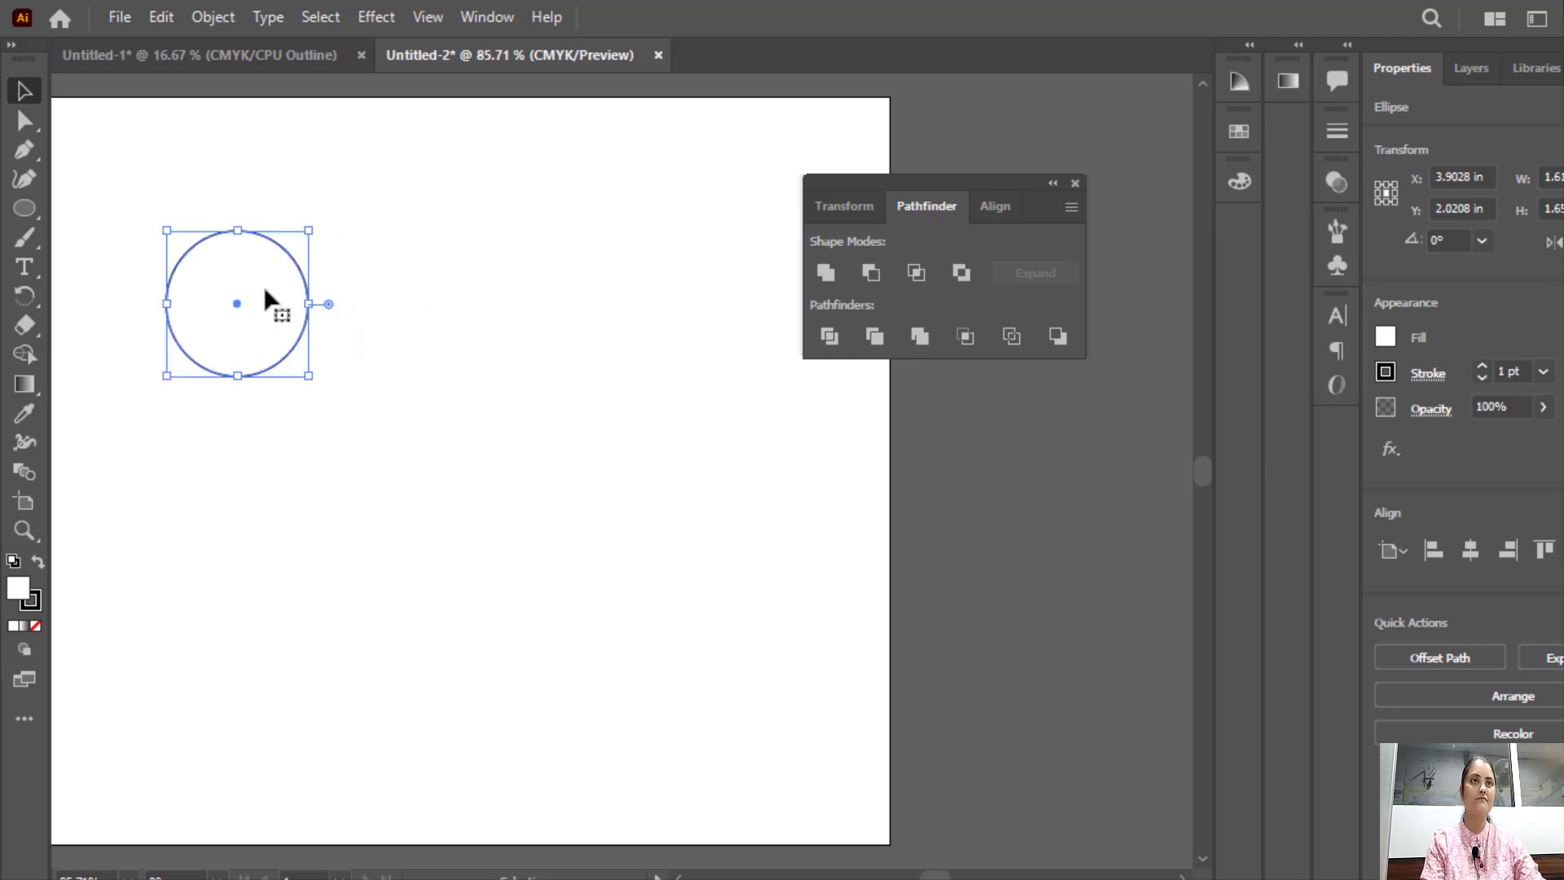
pyautogui.press('super')
pyautogui.click(820, 384)
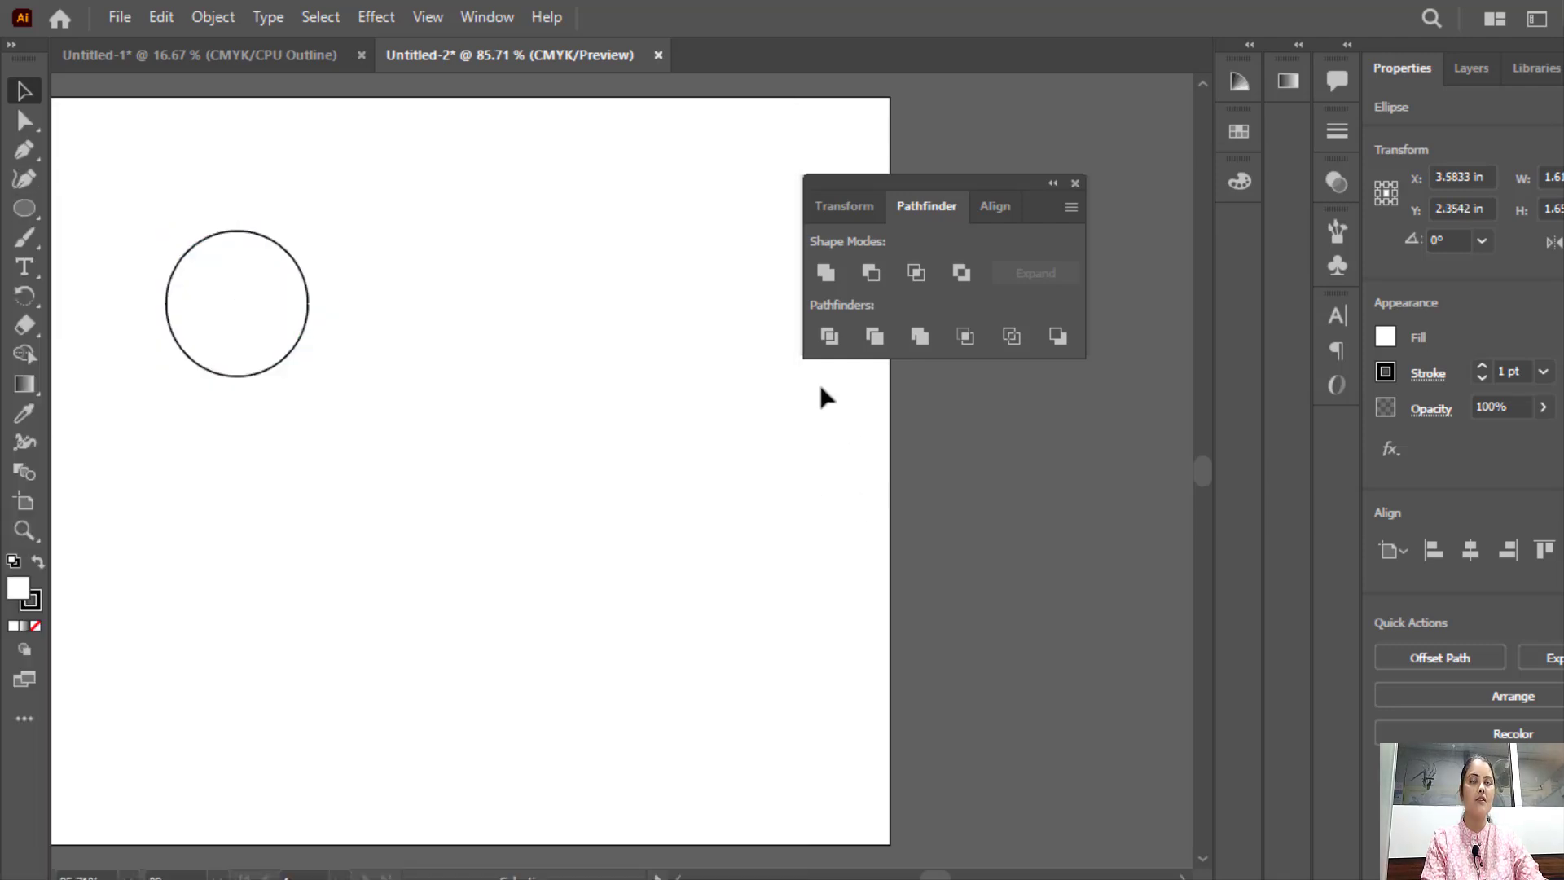
# Duplicate the circle sideways so that the copy on the right partly overlaps the original.
pyautogui.click(203, 300)
pyautogui.moveTo(202, 300); pyautogui.dragTo(283, 304)
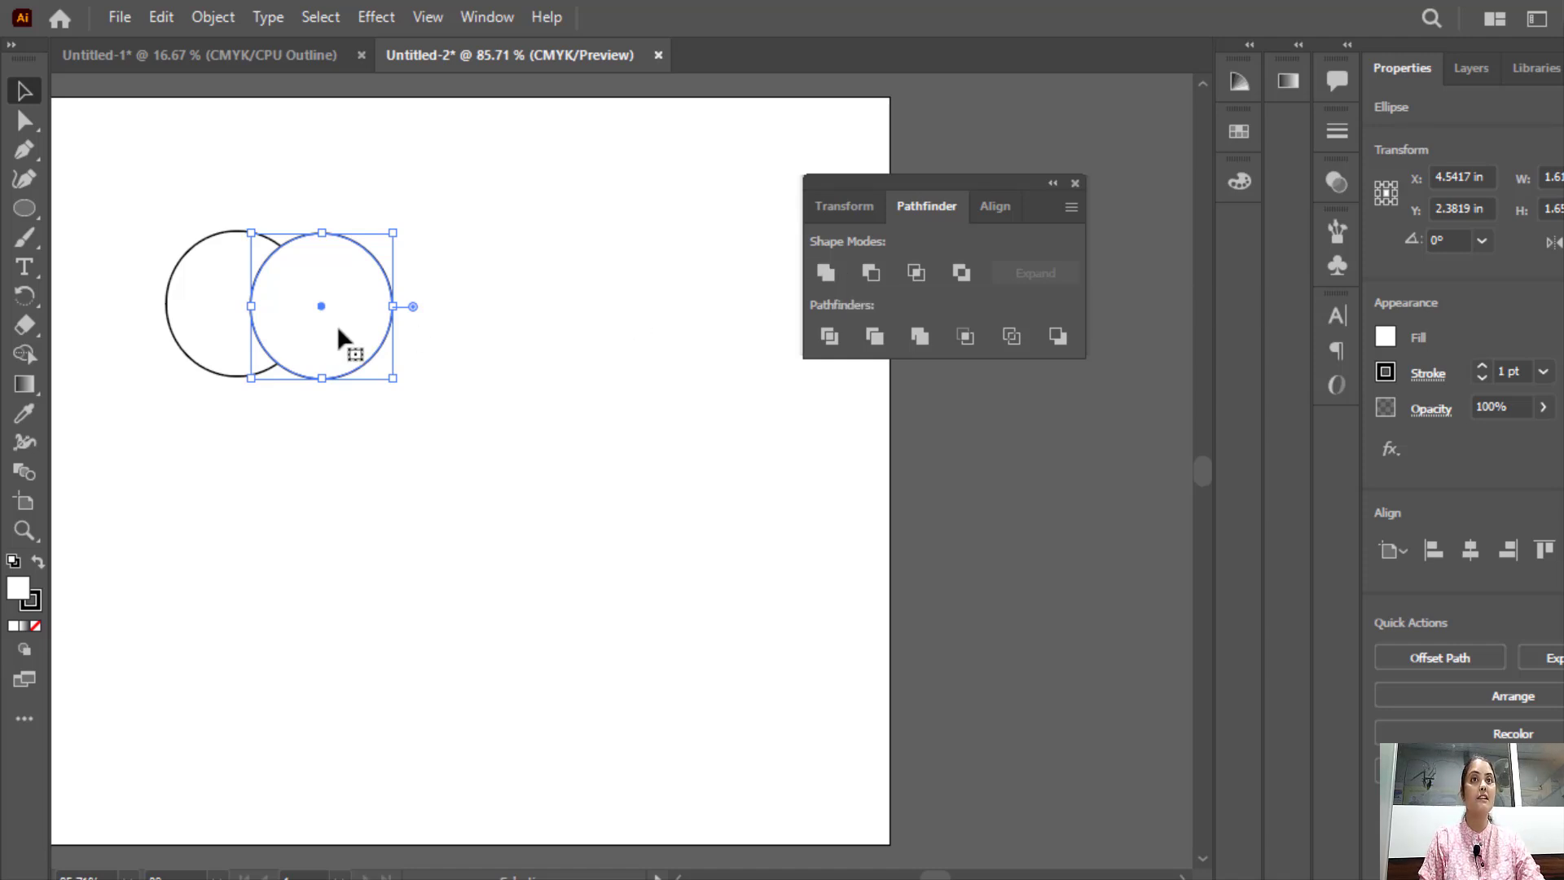
pyautogui.click(253, 184)
pyautogui.moveTo(309, 278); pyautogui.dragTo(318, 275)
# Merge the two overlapping circles into one shape with the Pathfinder's Unite mode.
pyautogui.moveTo(177, 196); pyautogui.dragTo(451, 378)
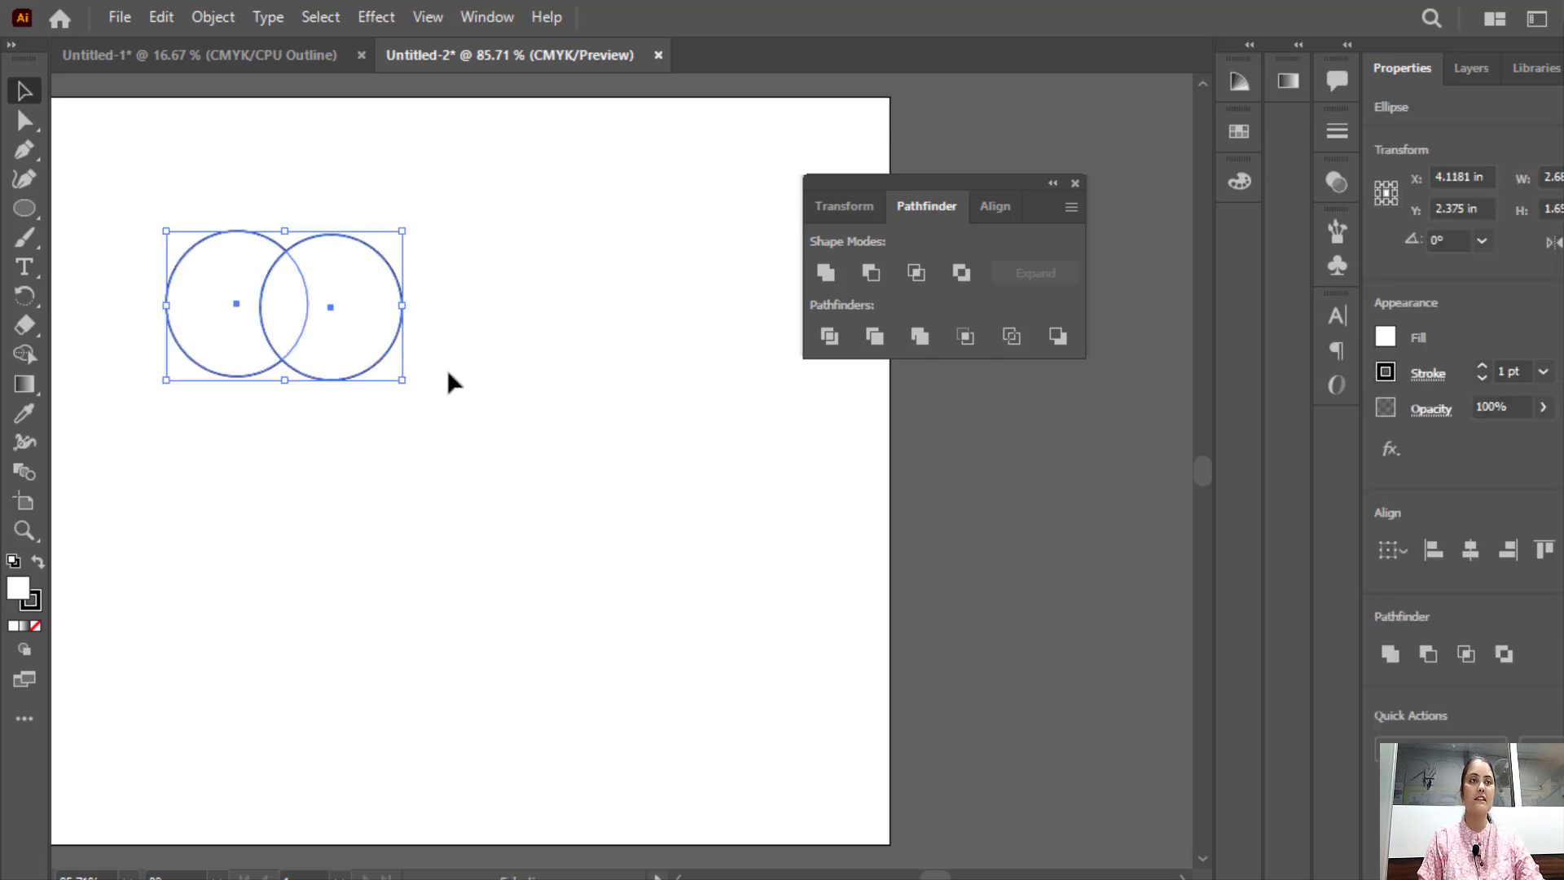
pyautogui.click(827, 274)
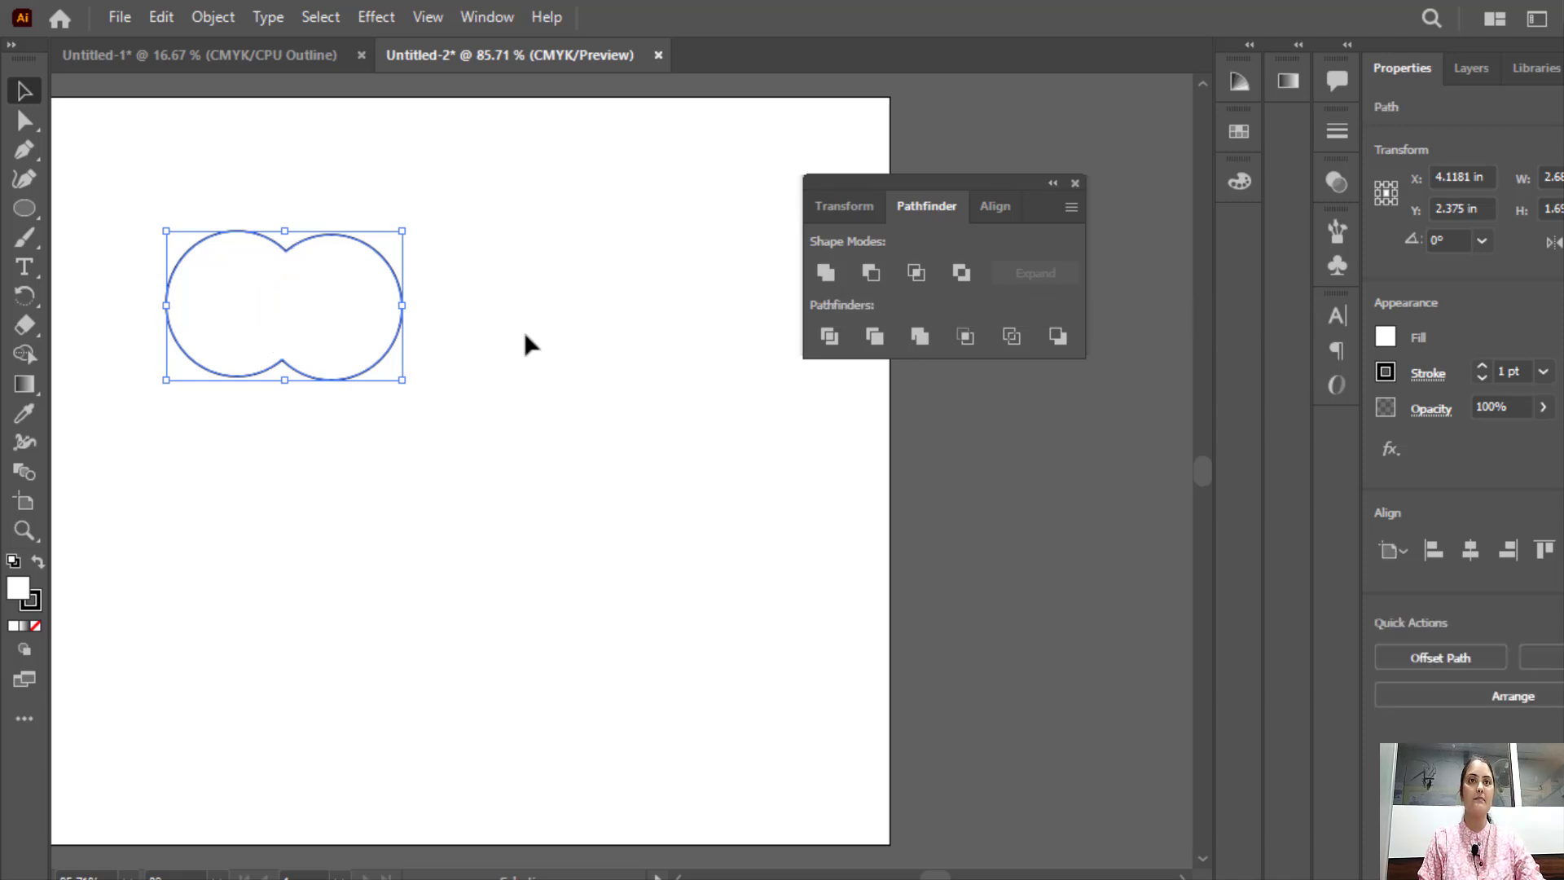
pyautogui.click(344, 198)
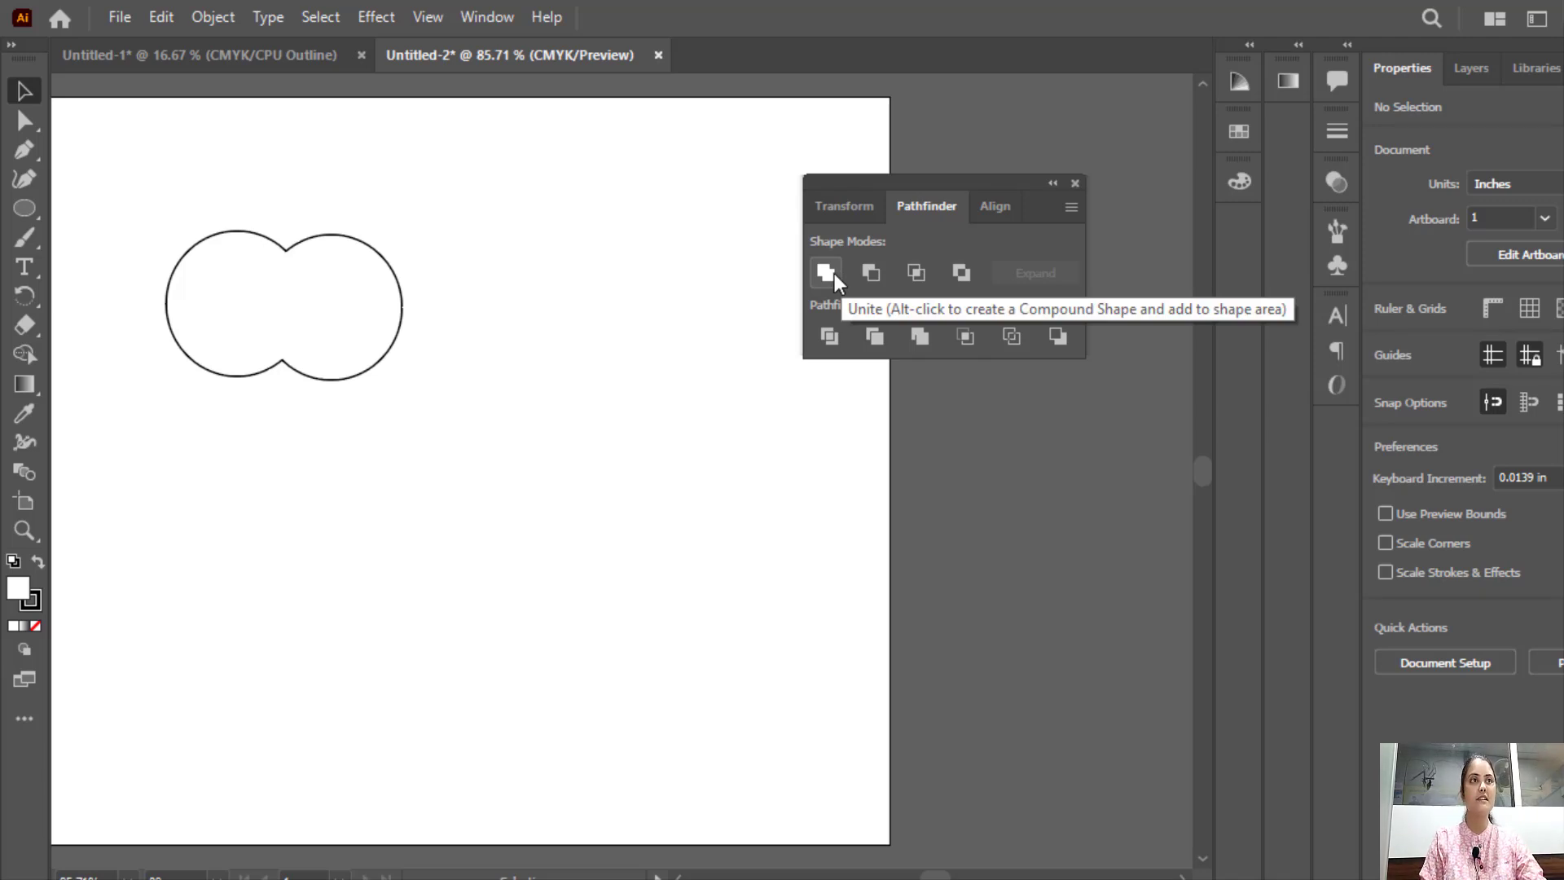
pyautogui.click(307, 245)
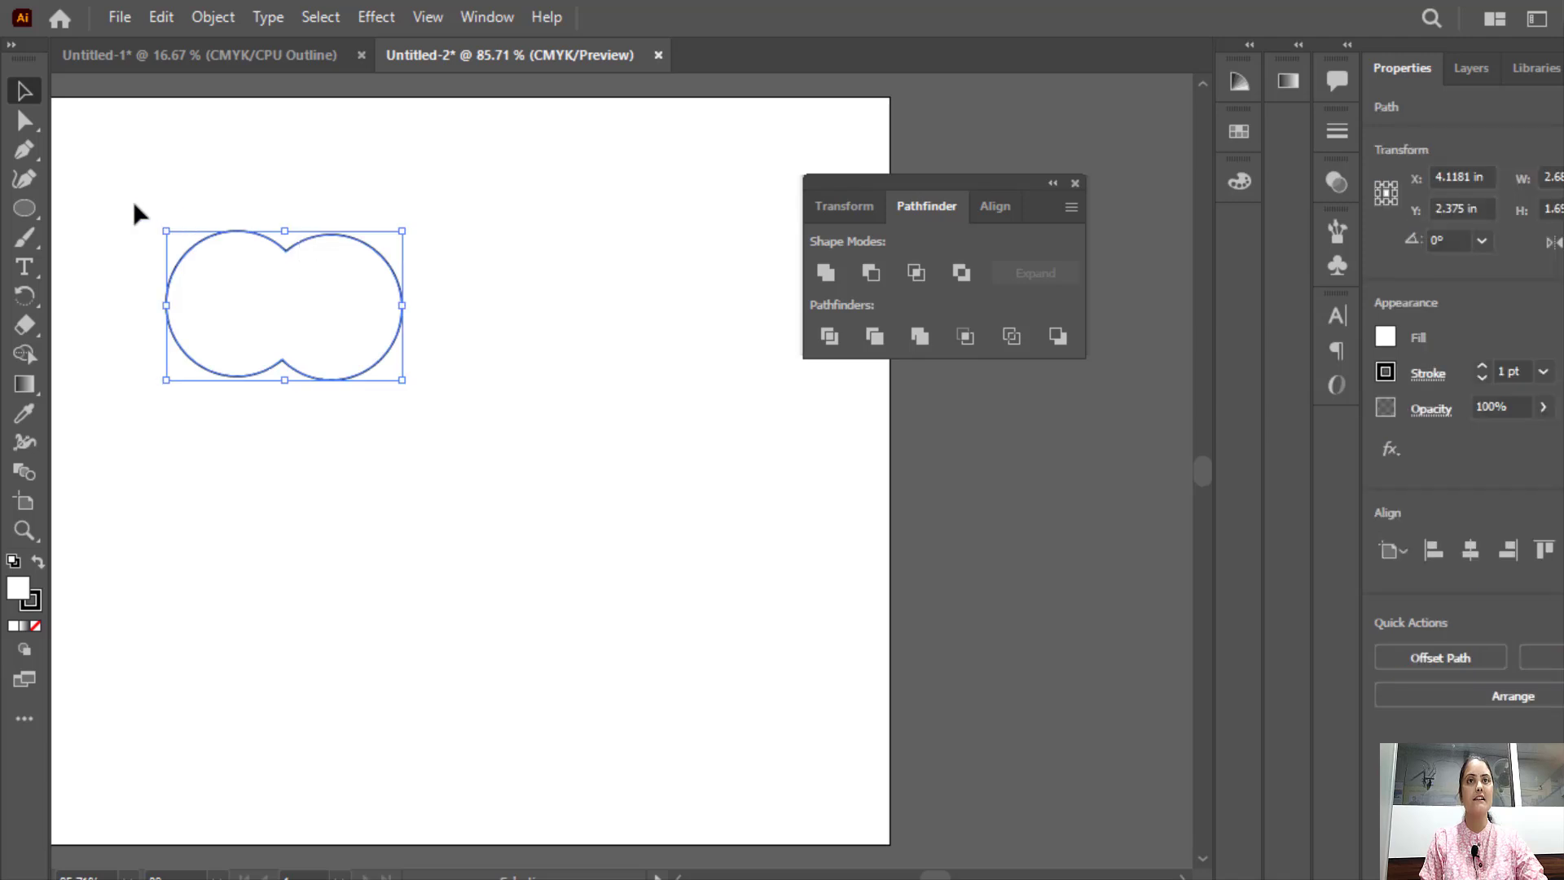
# Undo the uniting of the circles and delete the right-hand copy, leaving only the original circle.
pyautogui.hotkey('ctrl', 'z')
pyautogui.hotkey('ctrl', 'z')
pyautogui.click(365, 199)
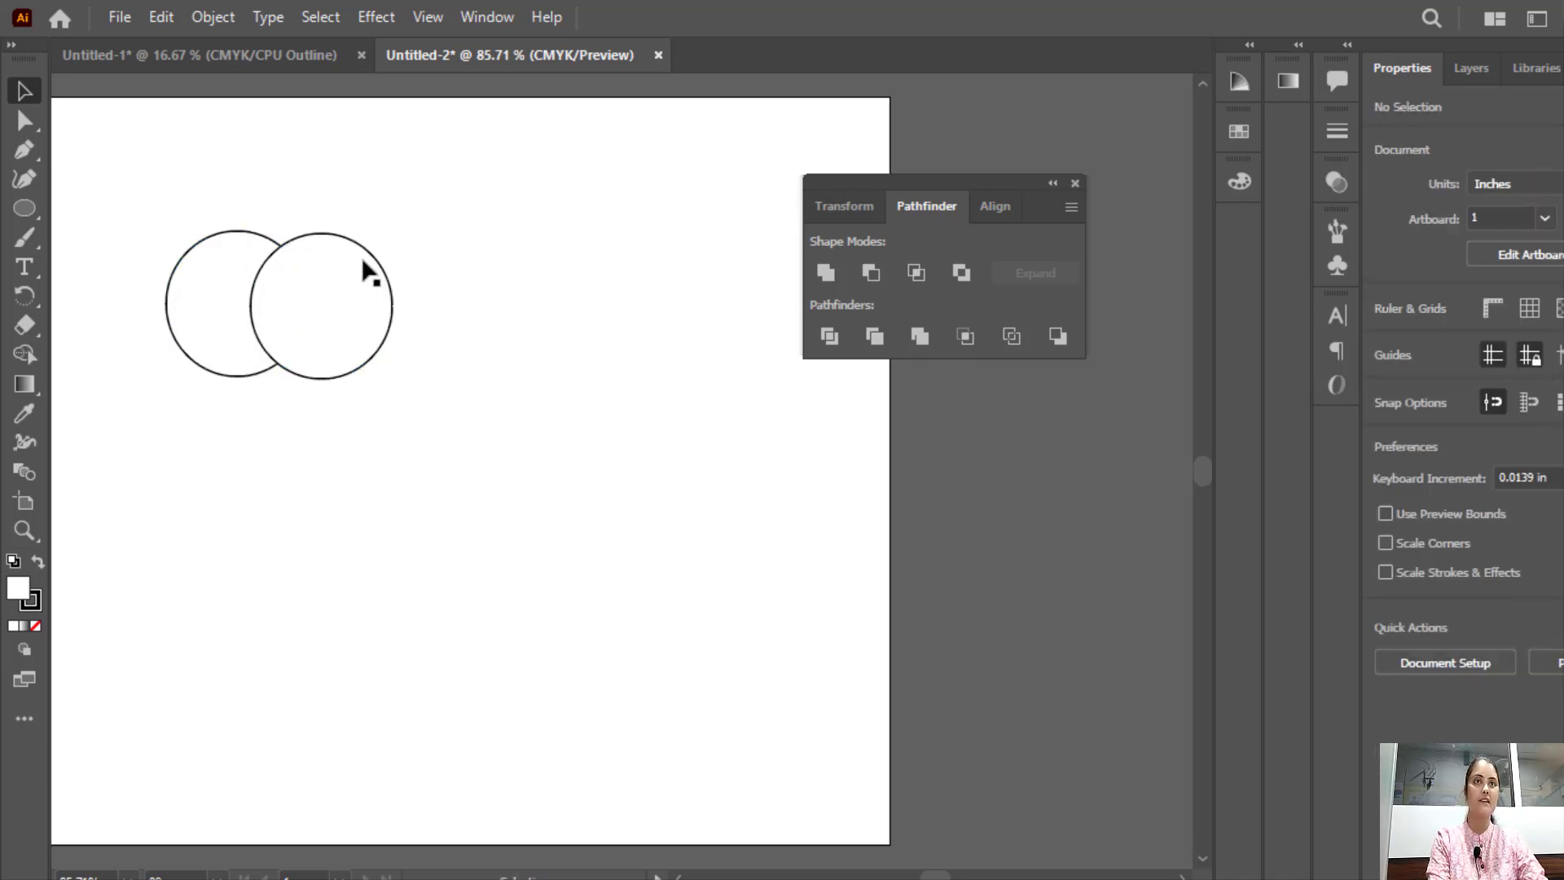
pyautogui.click(364, 271)
pyautogui.press('Delete')
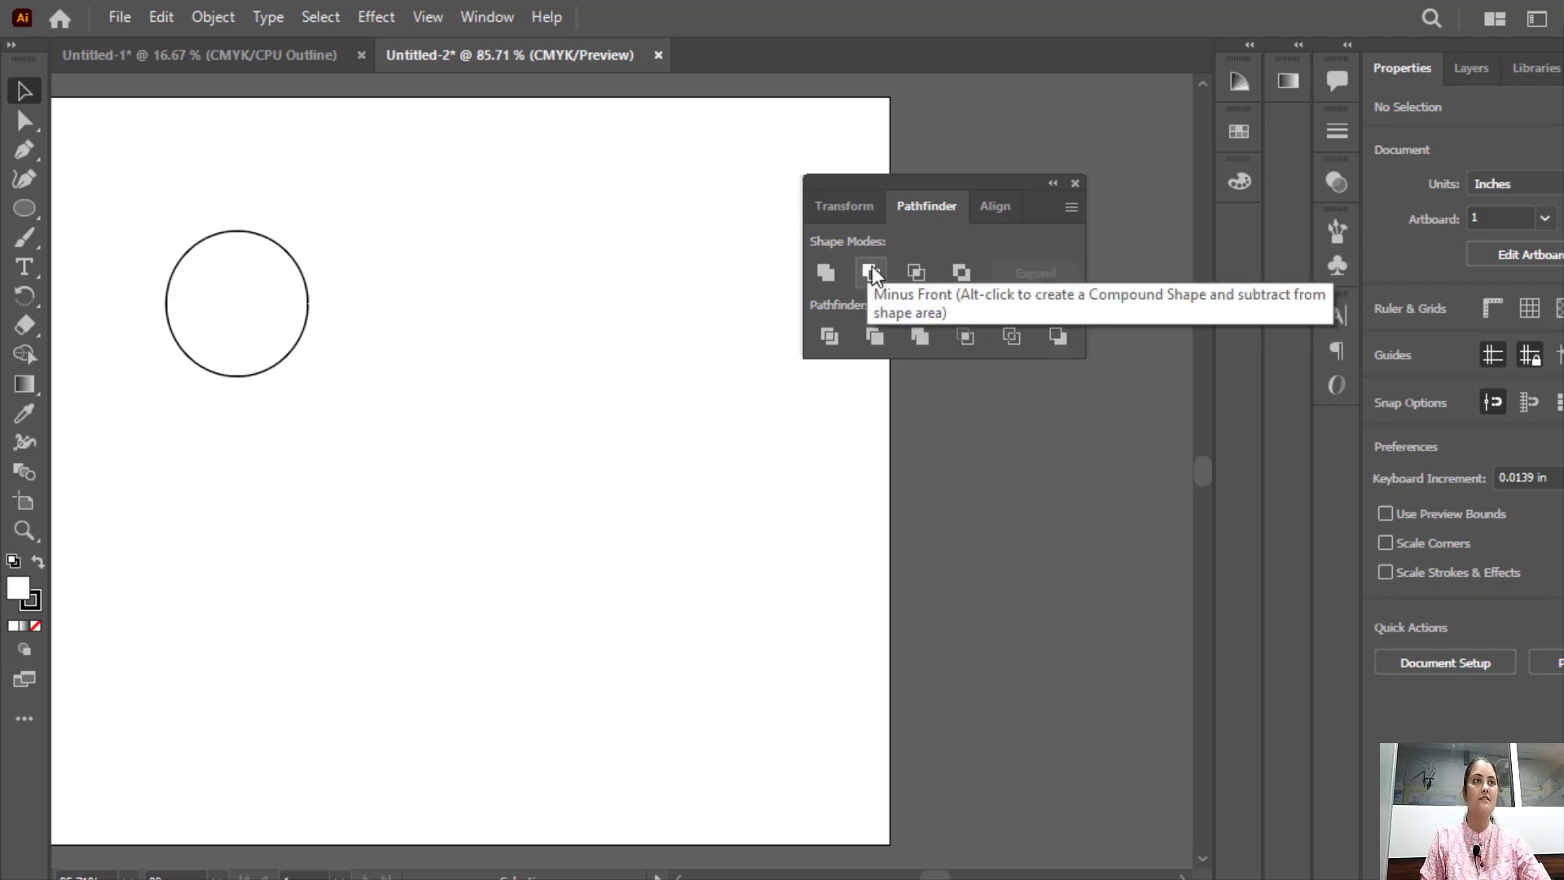
# Duplicate the remaining circle to its right, level with the original and overlapping about half of it.
pyautogui.click(218, 304)
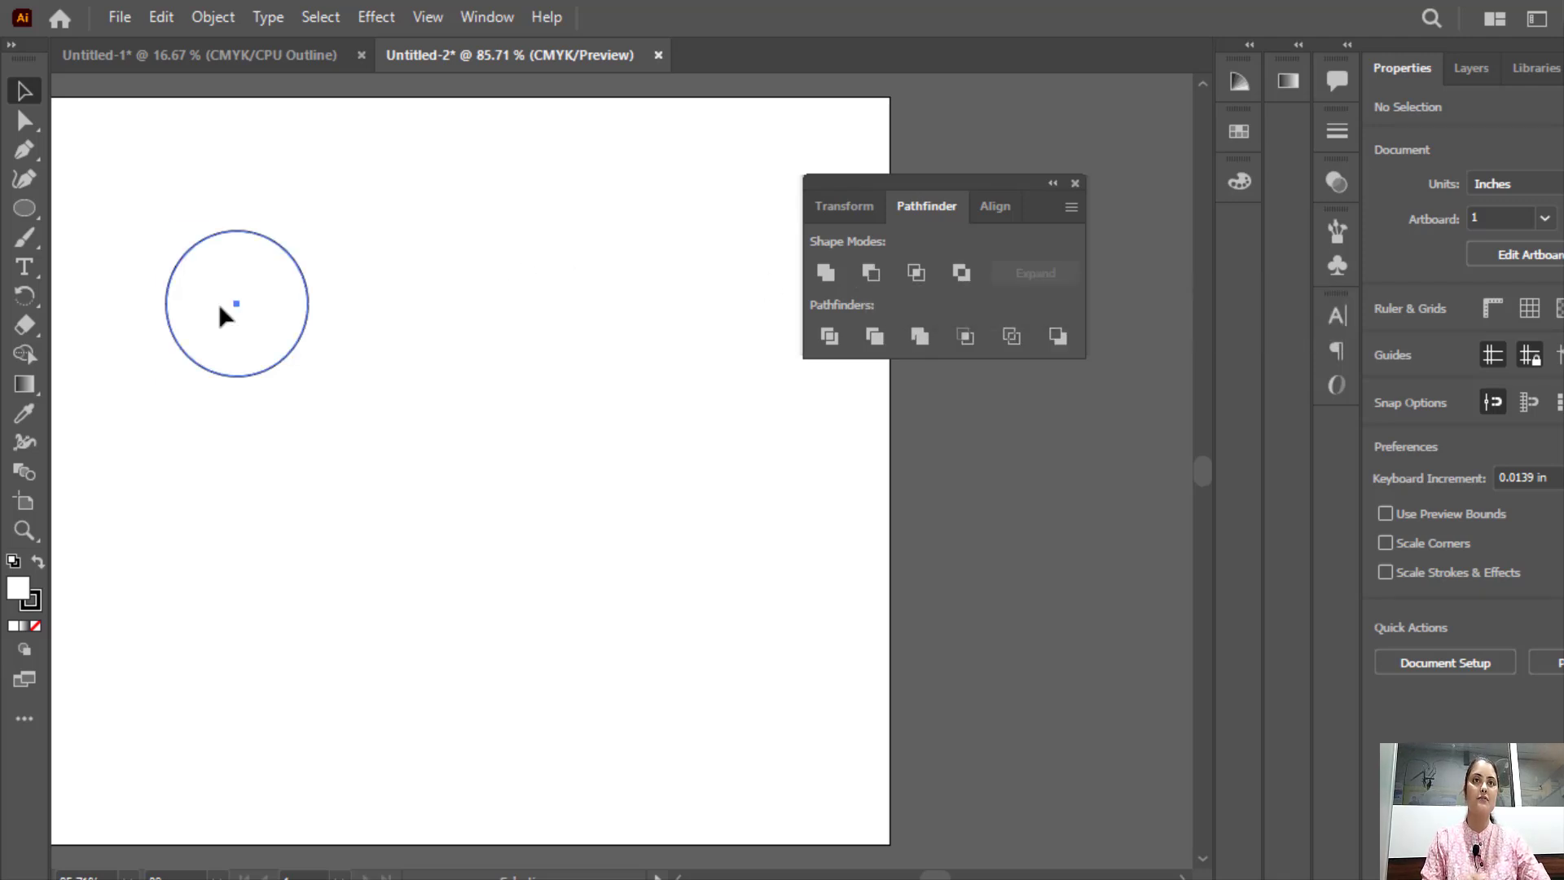
pyautogui.moveTo(261, 240); pyautogui.dragTo(336, 245)
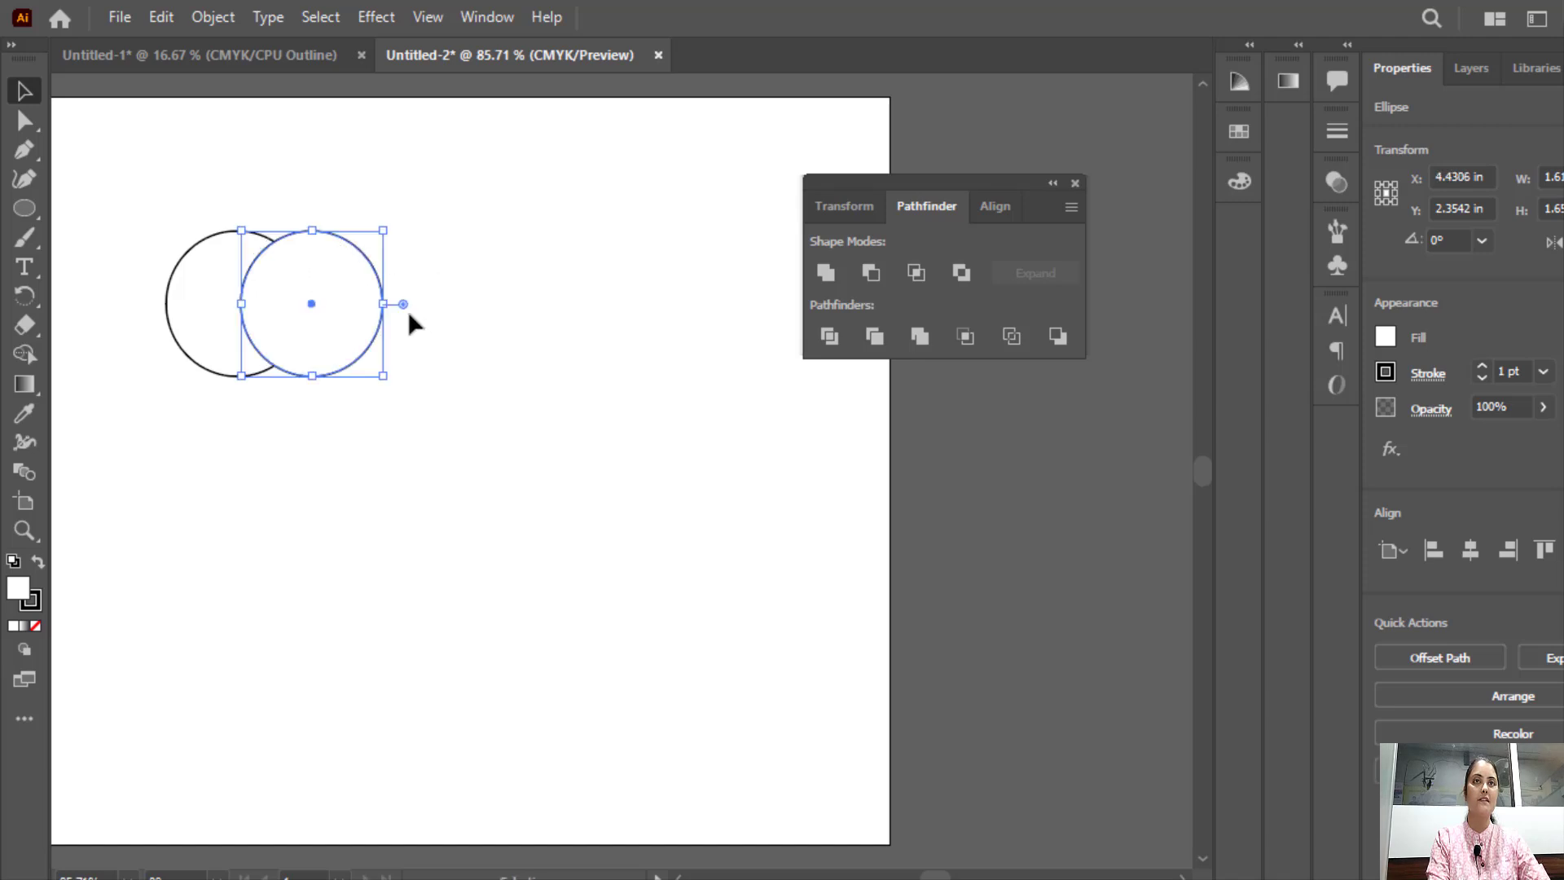
# Try subtracting the right circle from the left one with Minus Front, and undo the subtraction.
pyautogui.moveTo(408, 318); pyautogui.dragTo(159, 284)
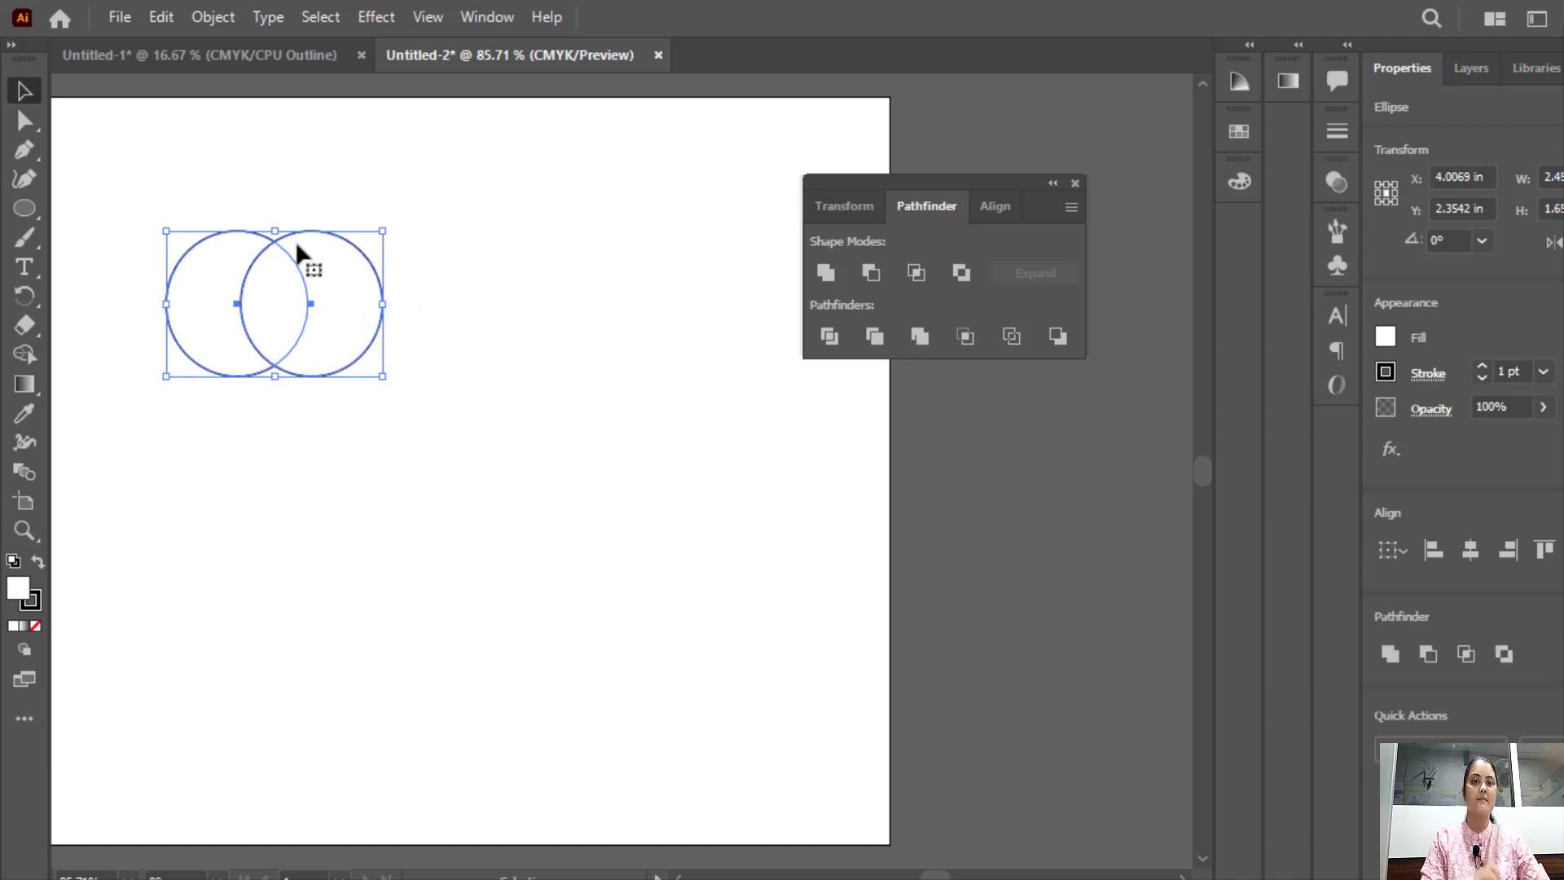
pyautogui.click(871, 274)
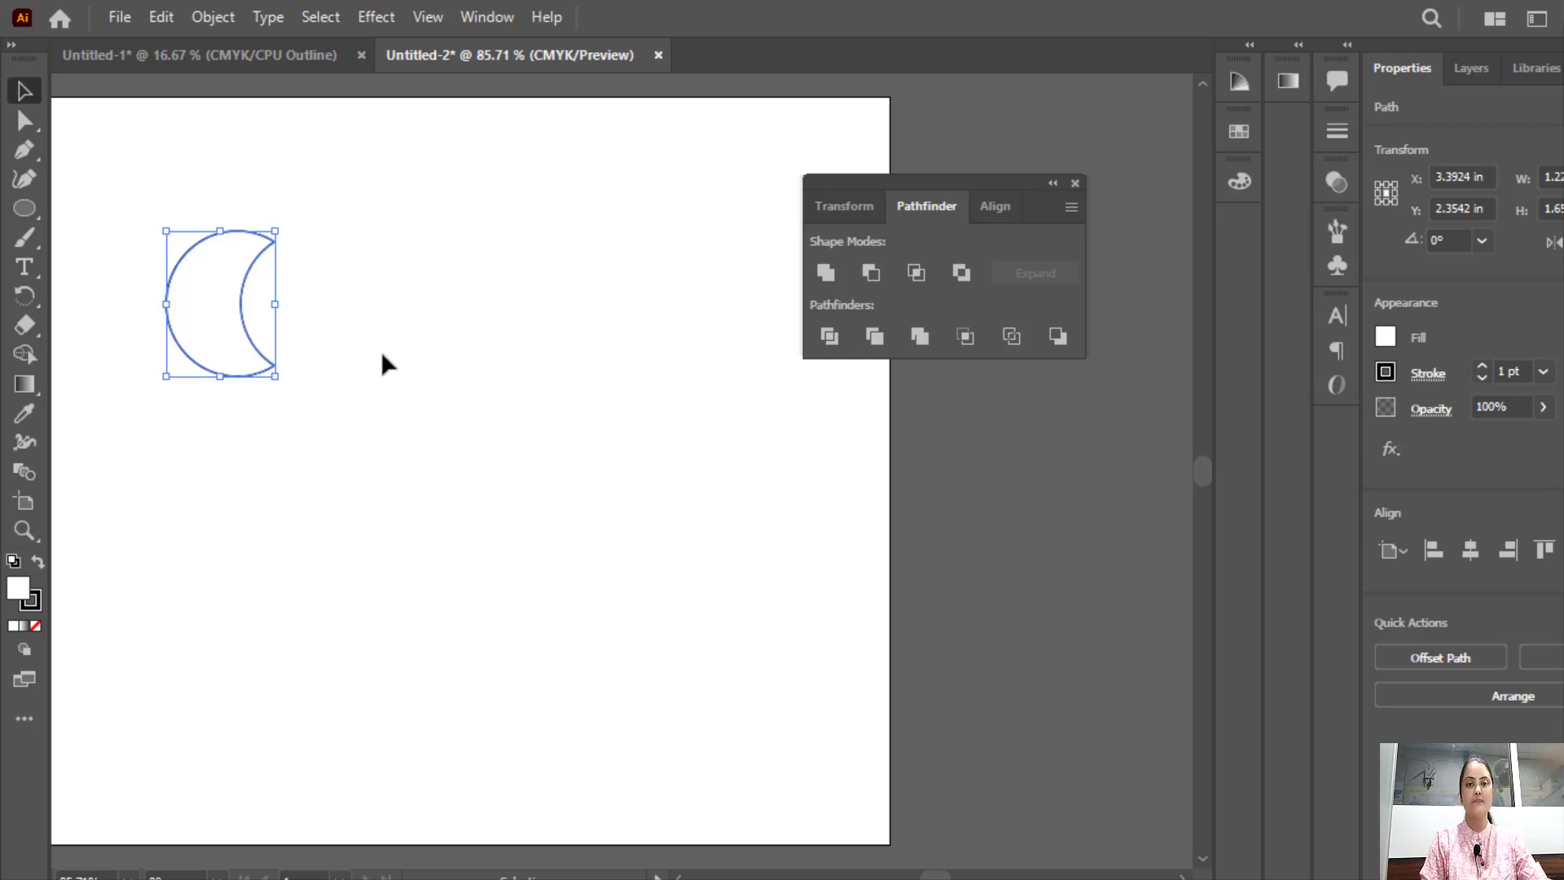
pyautogui.click(355, 224)
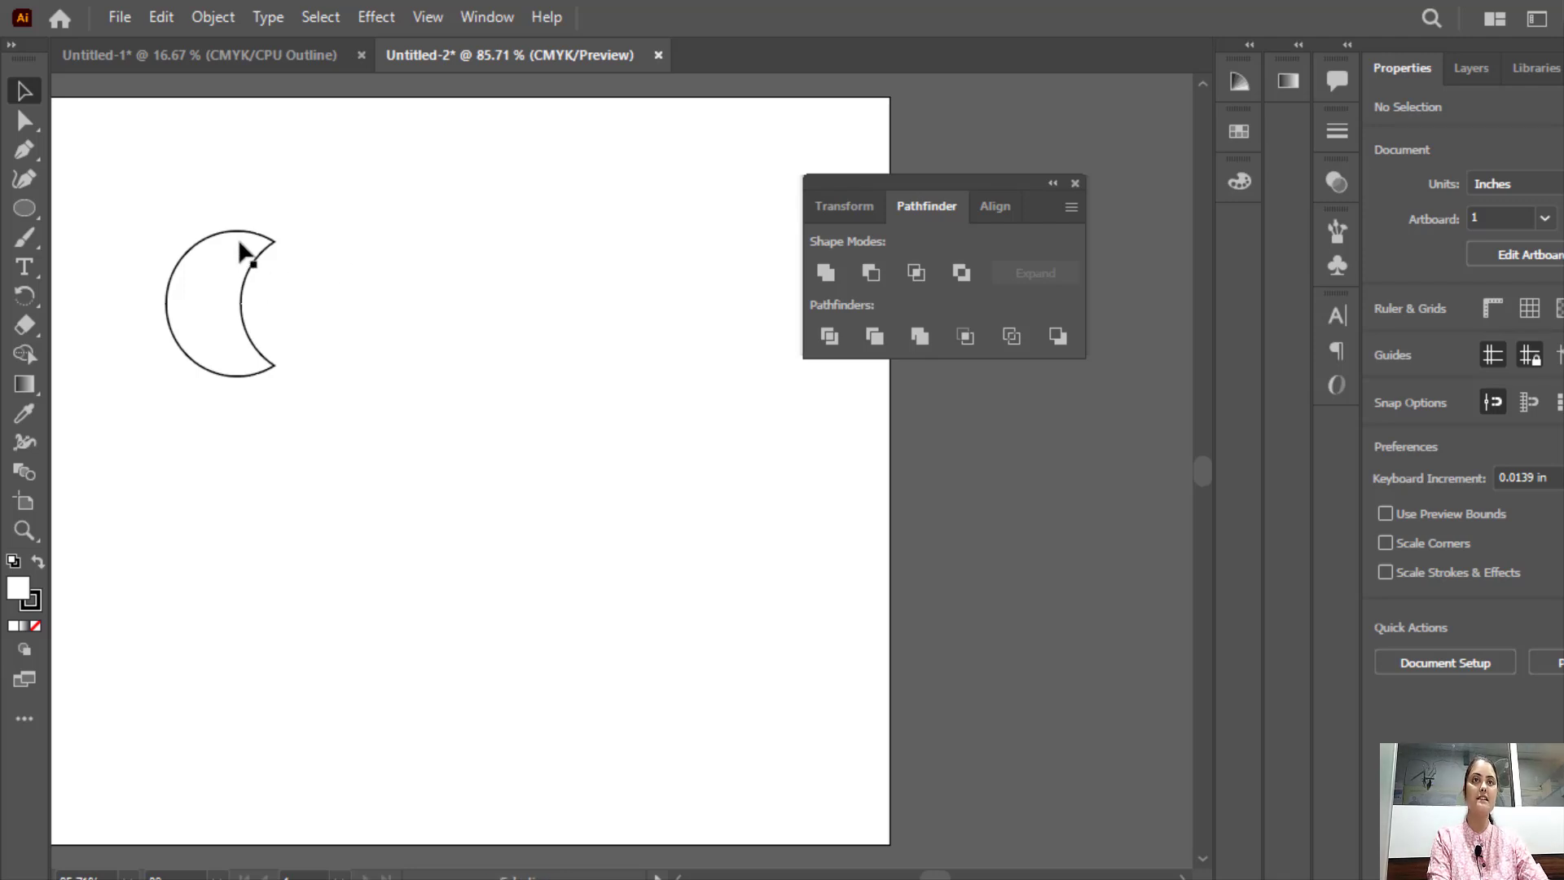
pyautogui.hotkey('ctrl', 'z')
# Move the right circle further over the left one and subtract it with Minus Front to form a thin crescent.
pyautogui.click(377, 269)
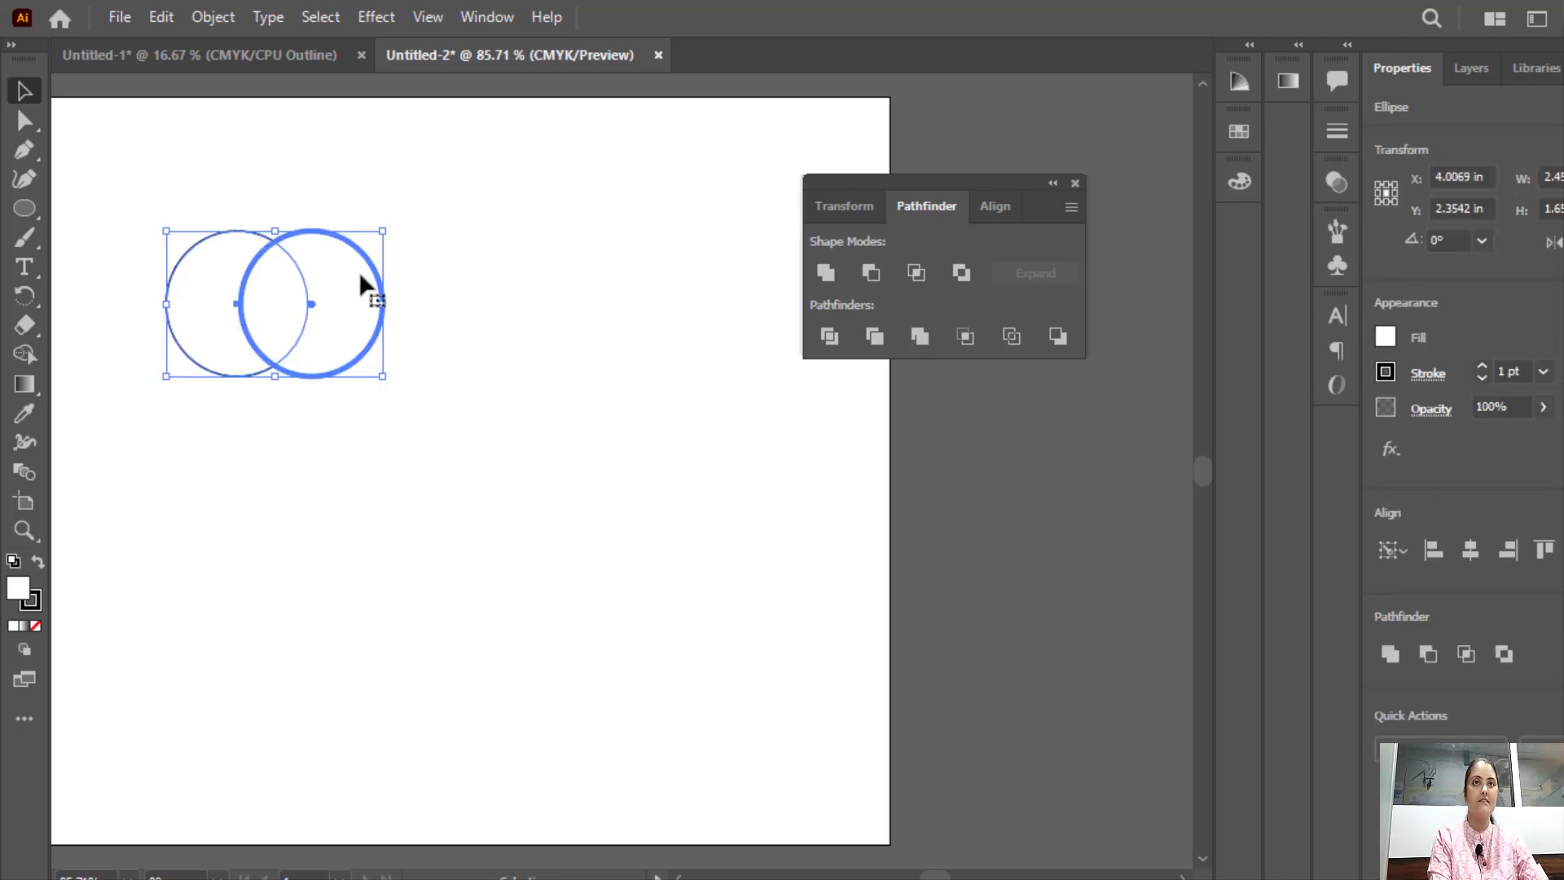
pyautogui.click(399, 267)
pyautogui.click(359, 285)
pyautogui.moveTo(358, 285); pyautogui.dragTo(310, 283)
pyautogui.moveTo(174, 413); pyautogui.dragTo(417, 194)
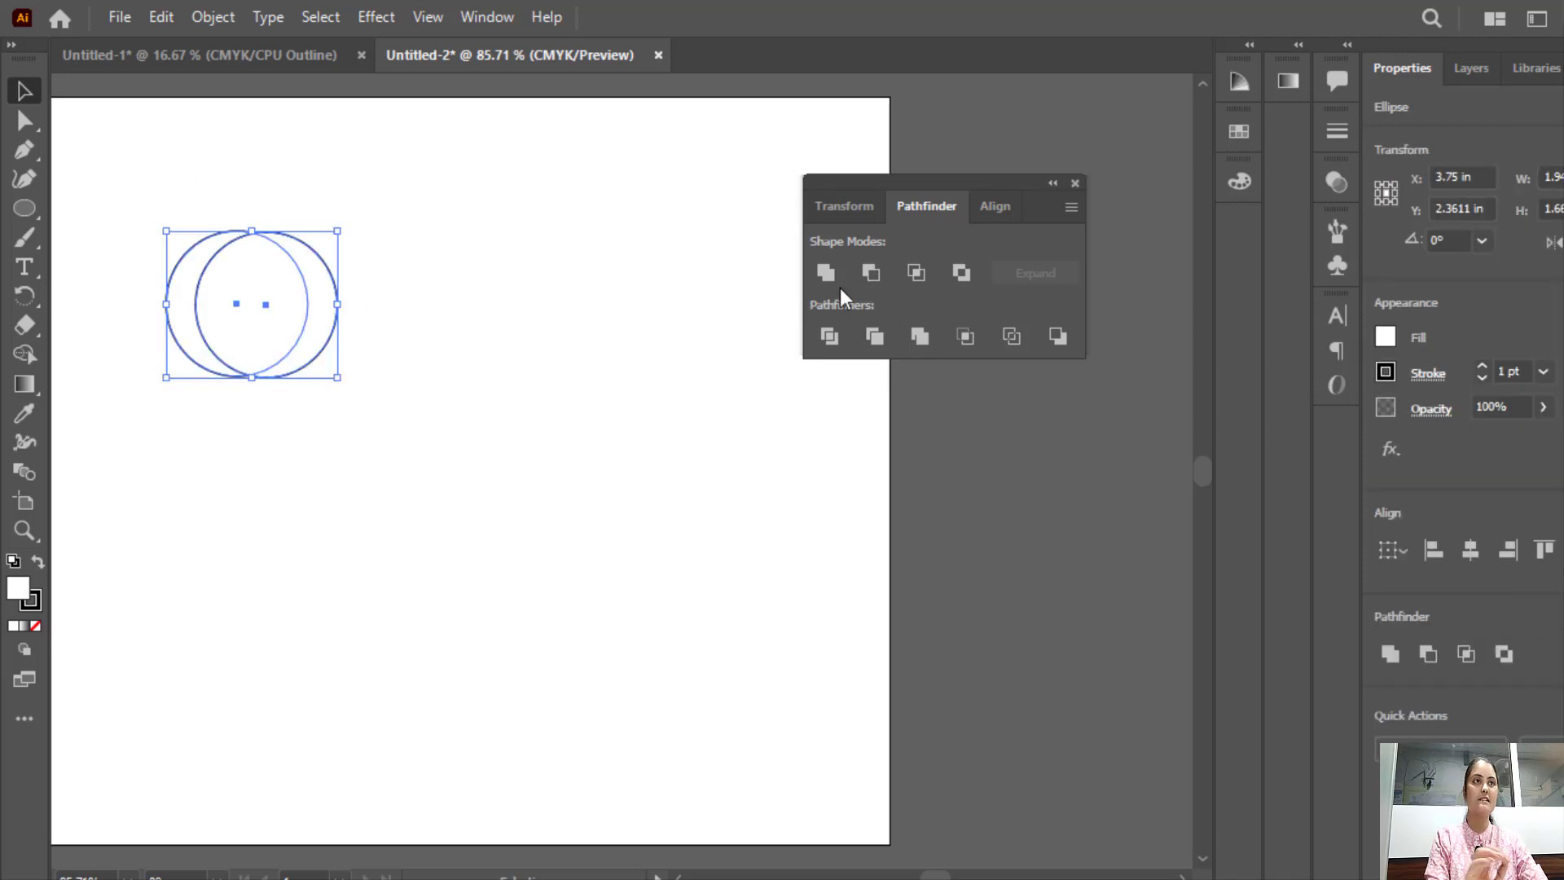
pyautogui.click(868, 277)
pyautogui.click(383, 269)
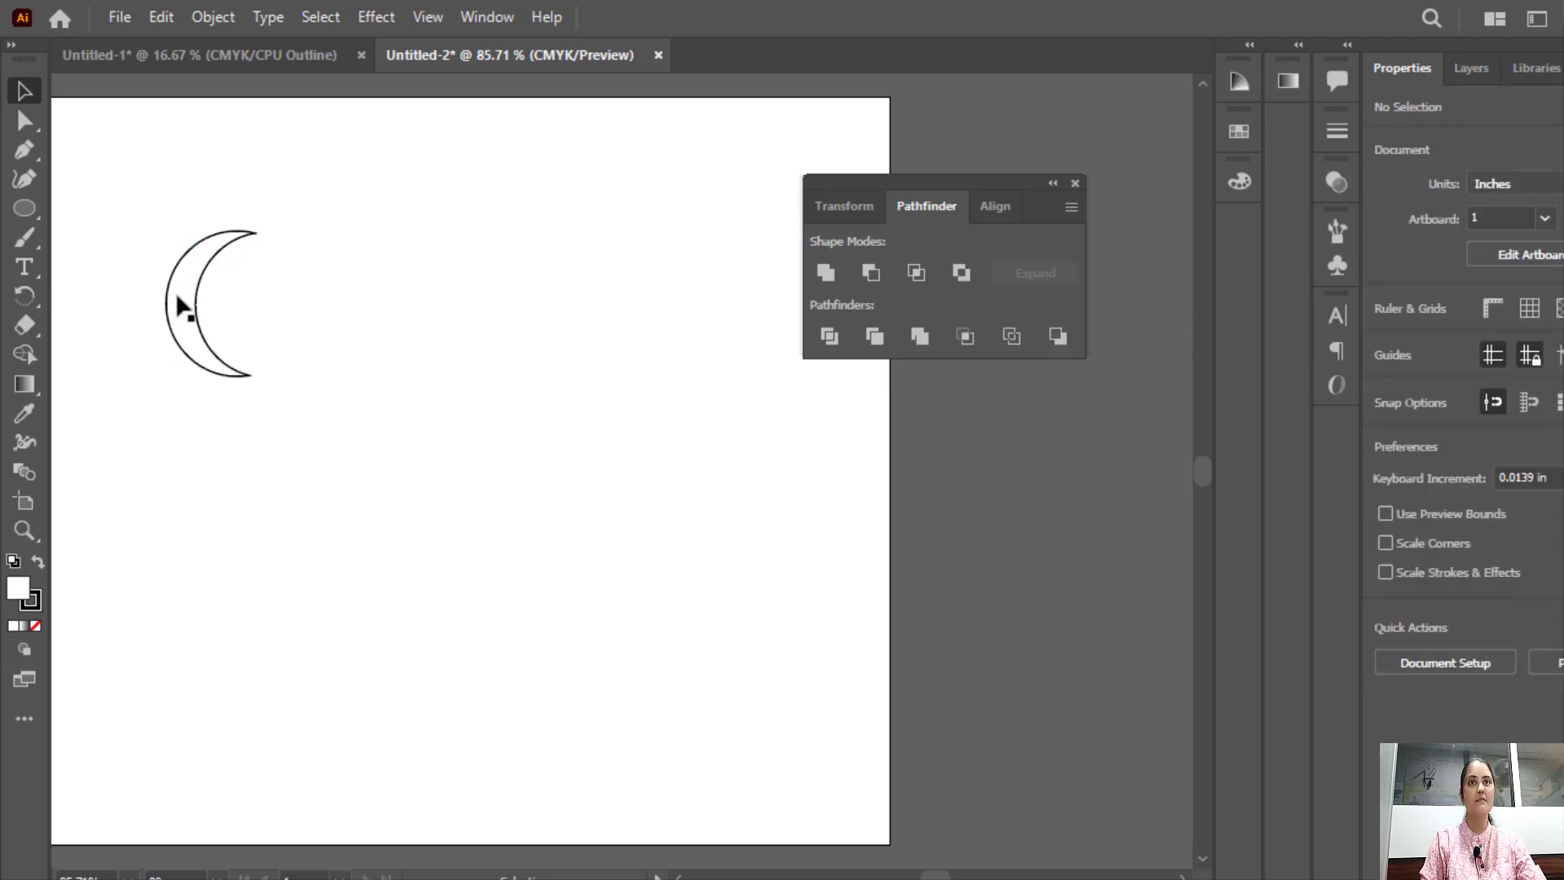
# Fill the crescent with solid black and move it to the artboard's upper-right area.
pyautogui.click(243, 310)
pyautogui.moveTo(243, 309); pyautogui.dragTo(202, 311)
pyautogui.click(197, 269)
pyautogui.click(218, 315)
pyautogui.click(370, 304)
pyautogui.click(259, 199)
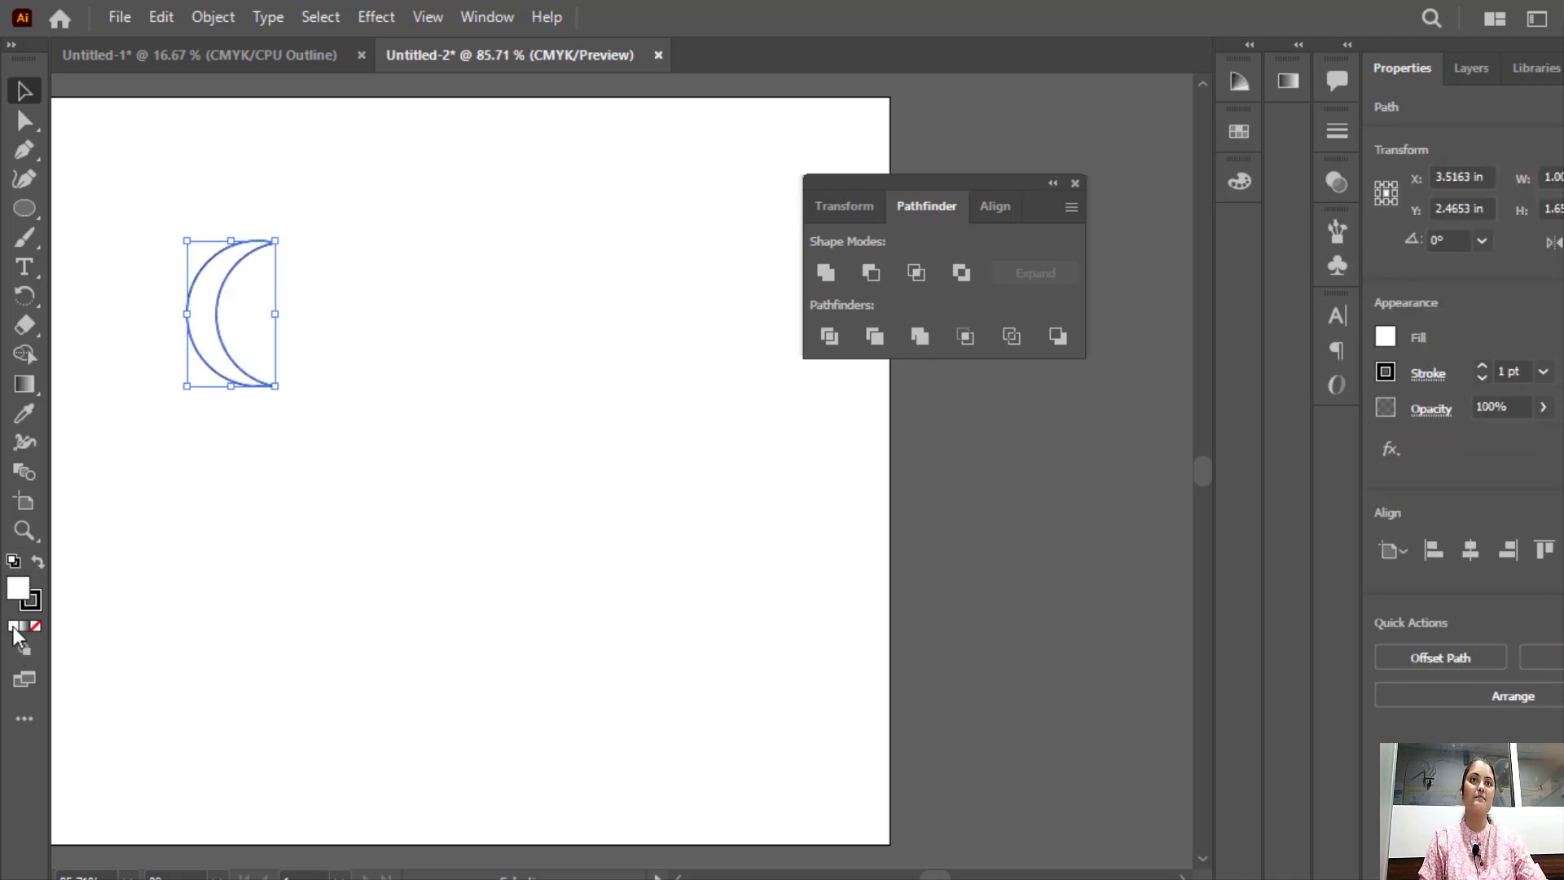
pyautogui.click(13, 628)
pyautogui.click(952, 335)
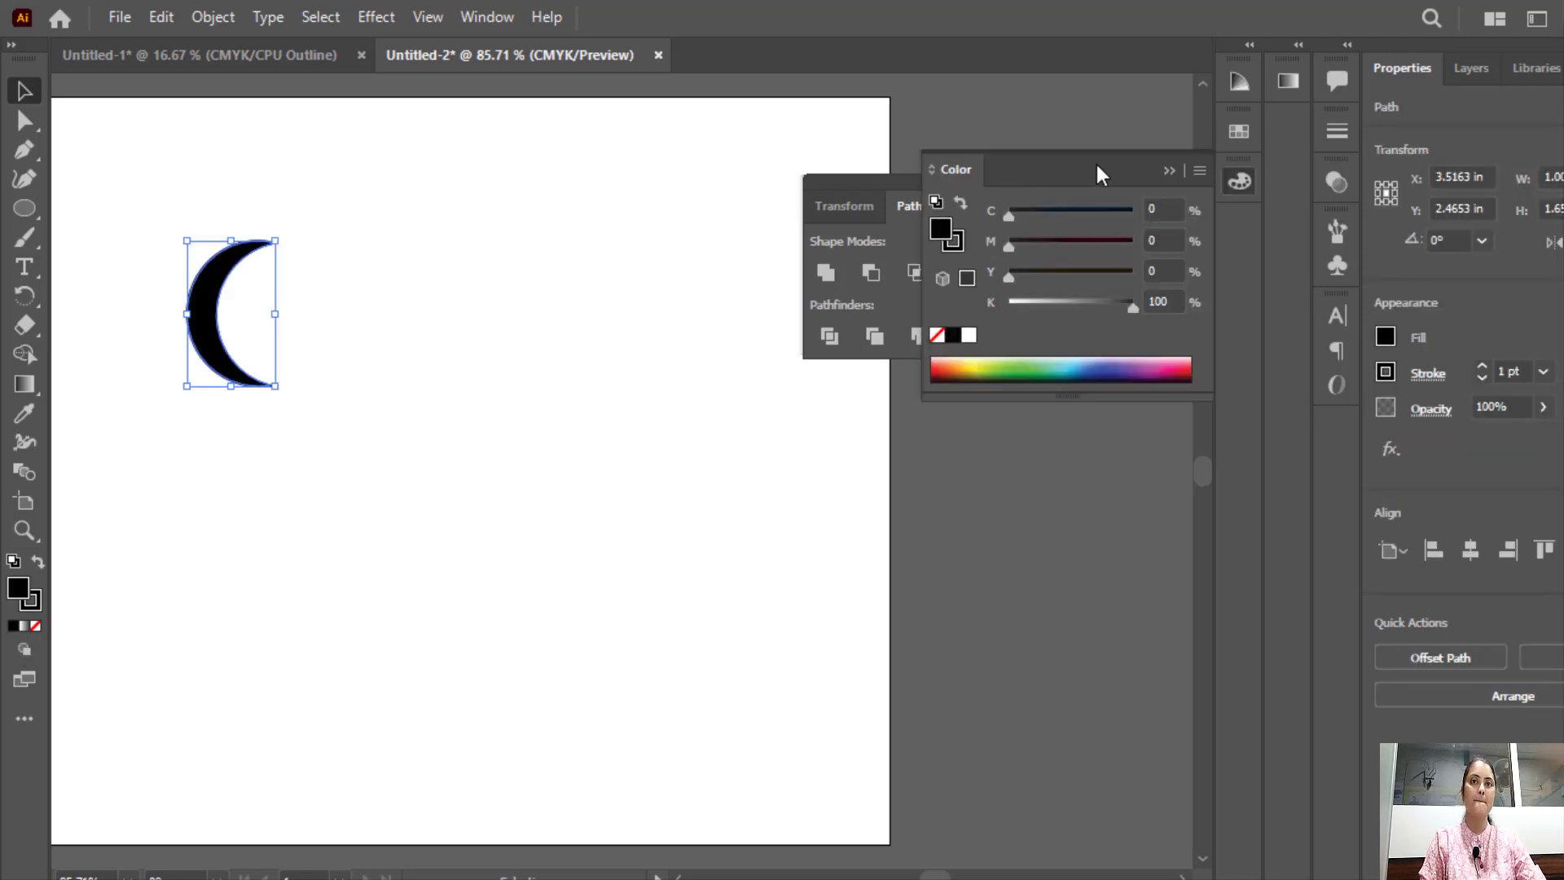
pyautogui.click(1170, 170)
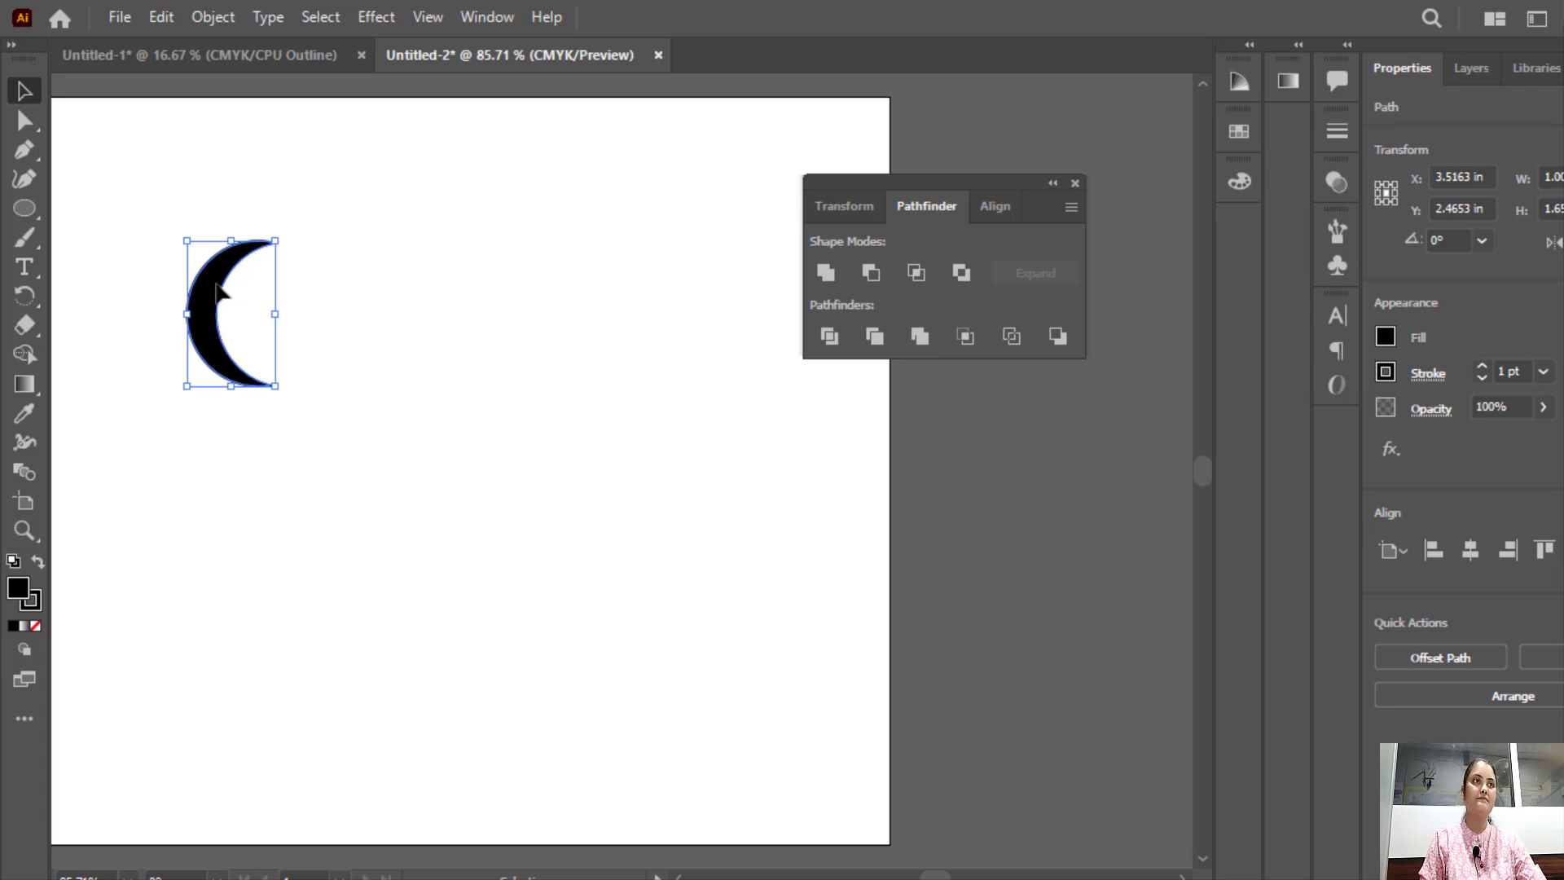
pyautogui.moveTo(220, 293); pyautogui.dragTo(604, 191)
pyautogui.click(564, 349)
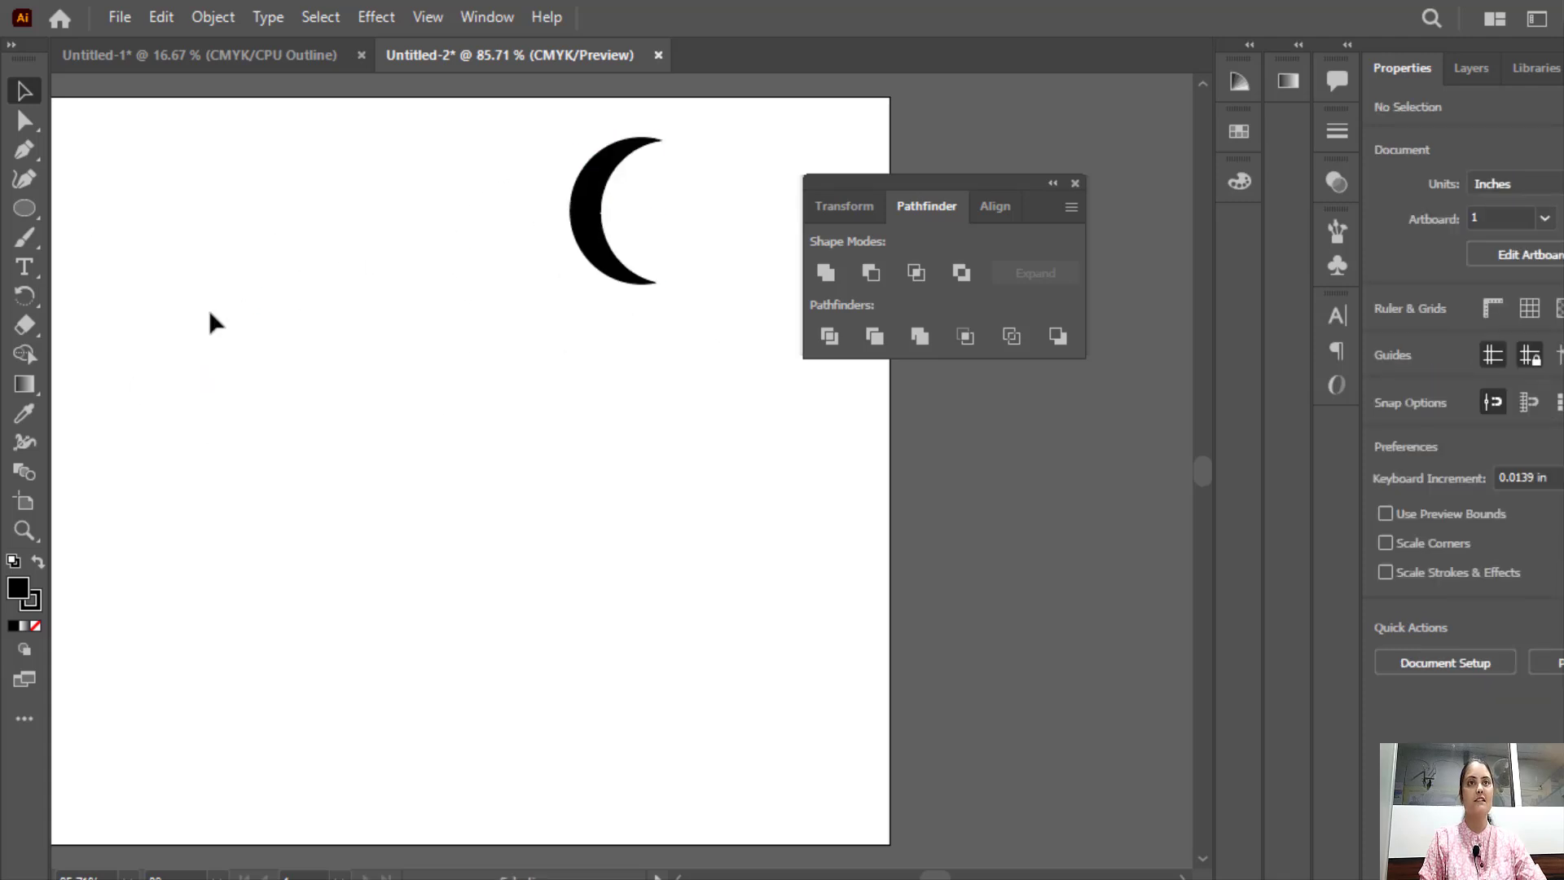
pyautogui.moveTo(153, 224)
pyautogui.mouseDown()
pyautogui.moveTo(318, 415)
pyautogui.moveTo(347, 380)
pyautogui.mouseUp()
pyautogui.click(348, 380)
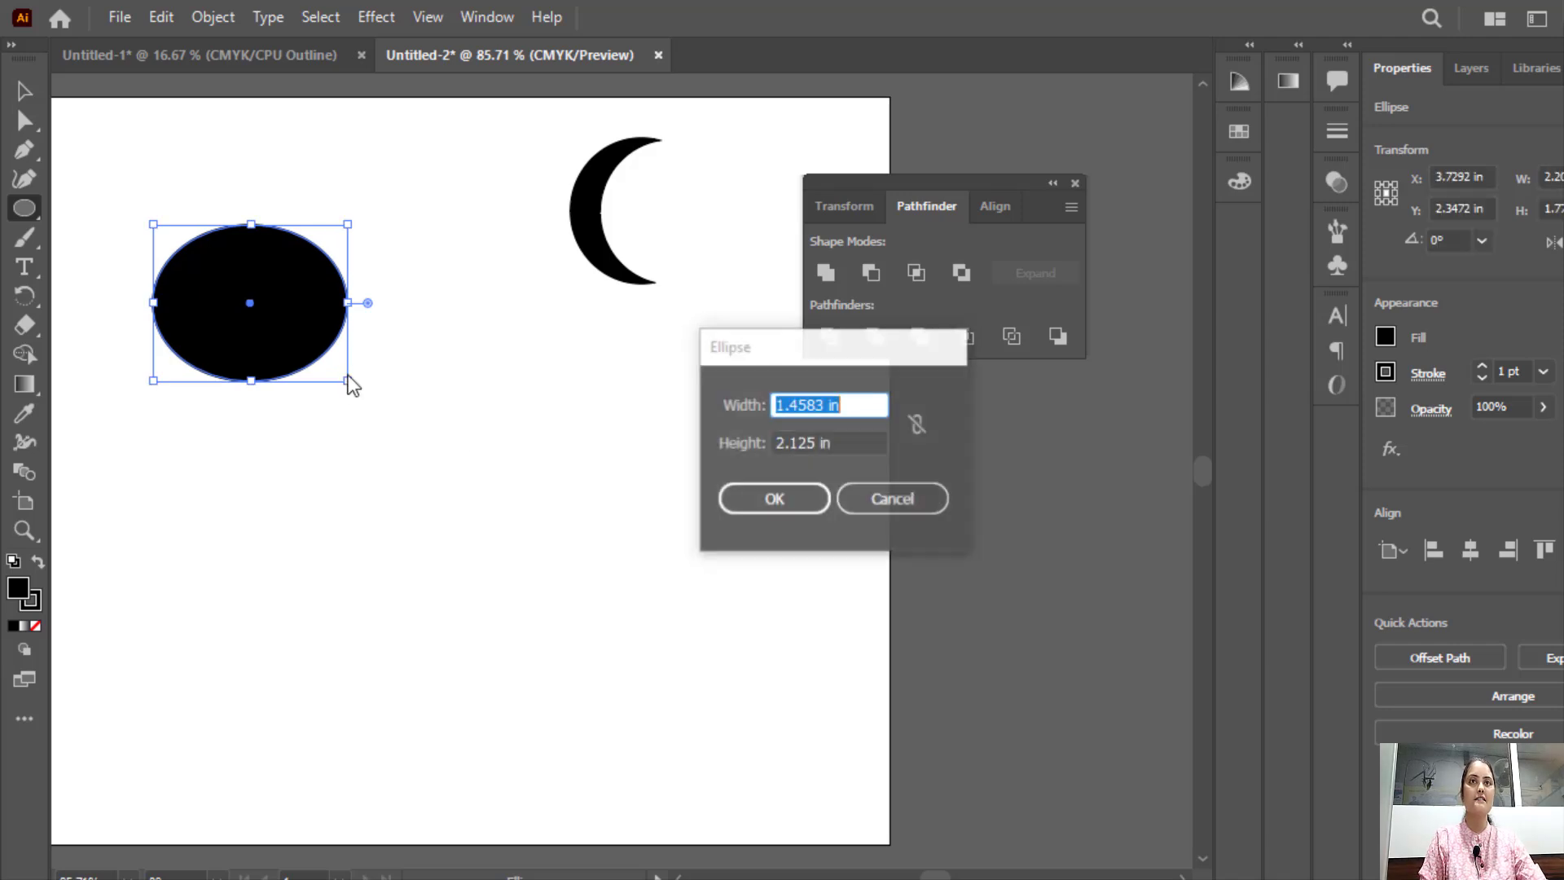
pyautogui.click(897, 504)
pyautogui.hotkey('ctrl', 'z')
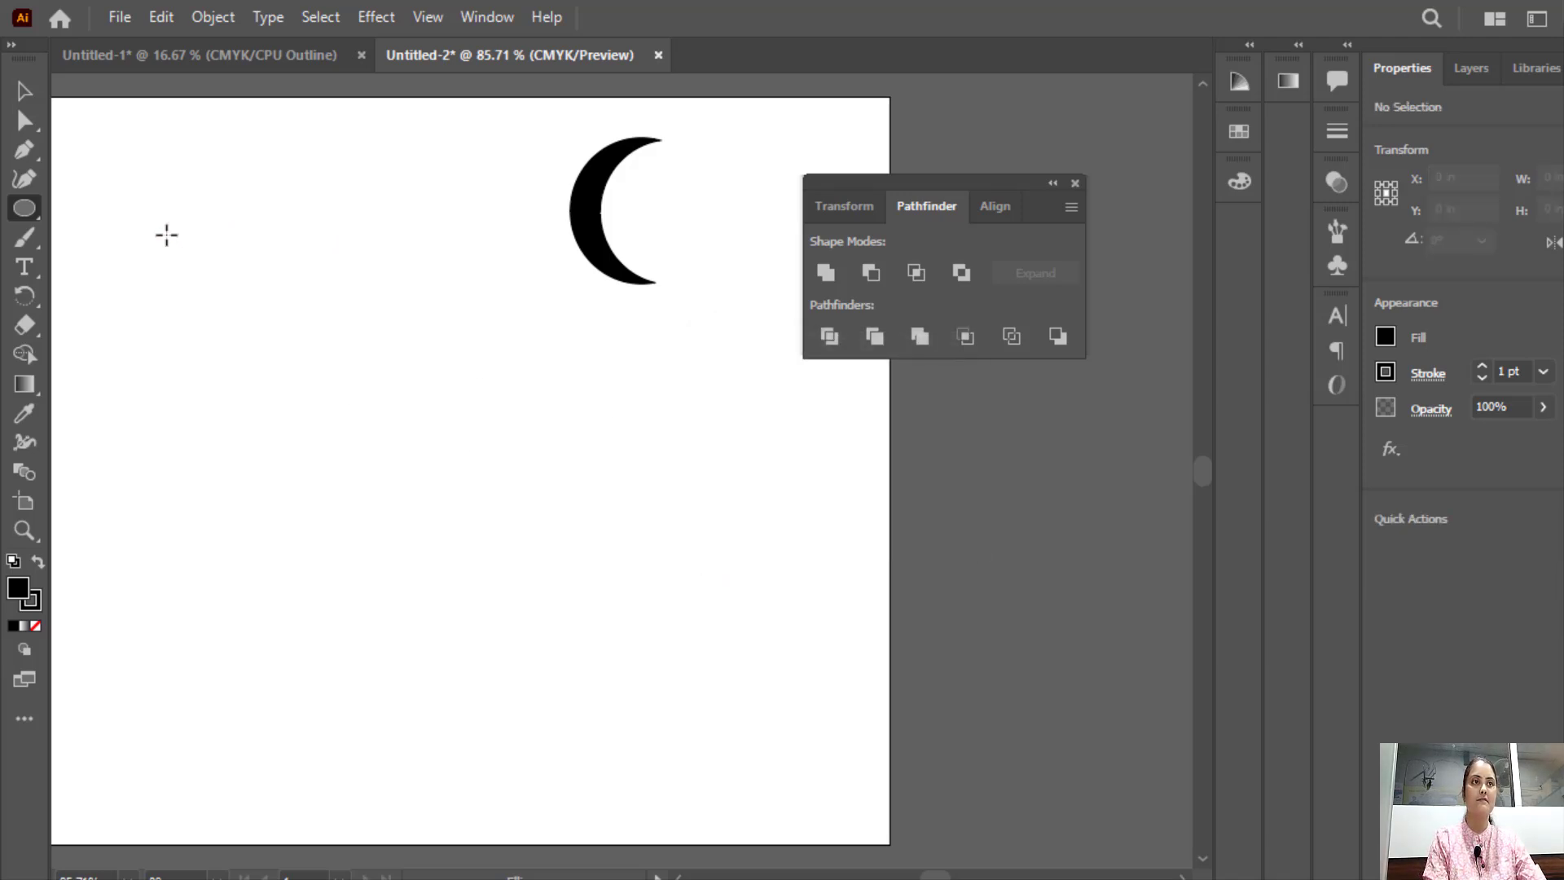
# Draw a circle about 1.9 in wide in the empty area left of the crescent and fill it with white.
pyautogui.moveTo(164, 233); pyautogui.dragTo(330, 398)
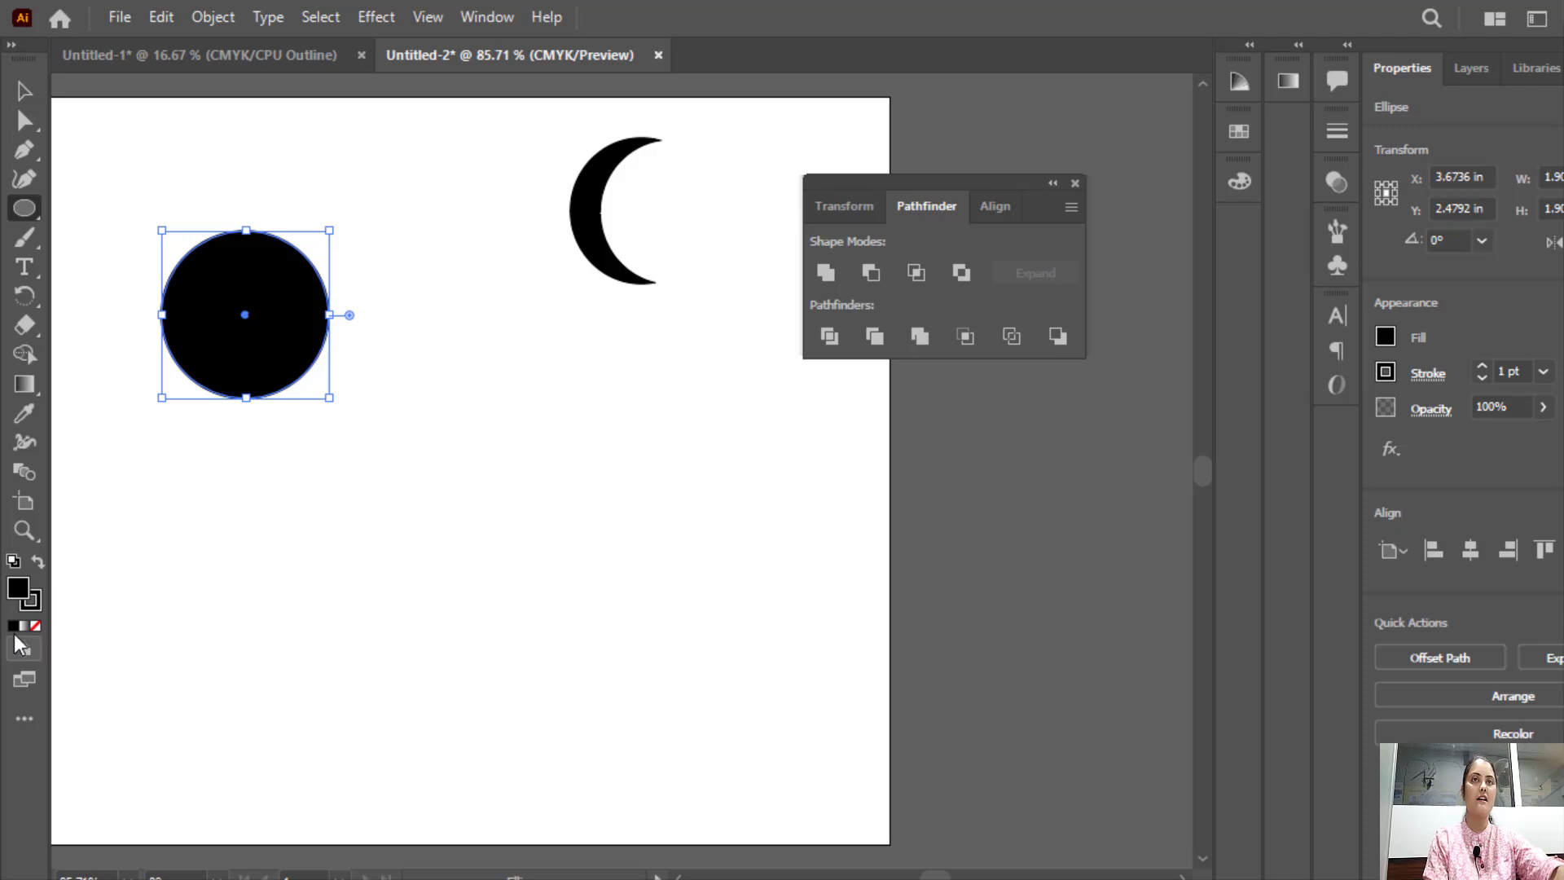
pyautogui.click(35, 625)
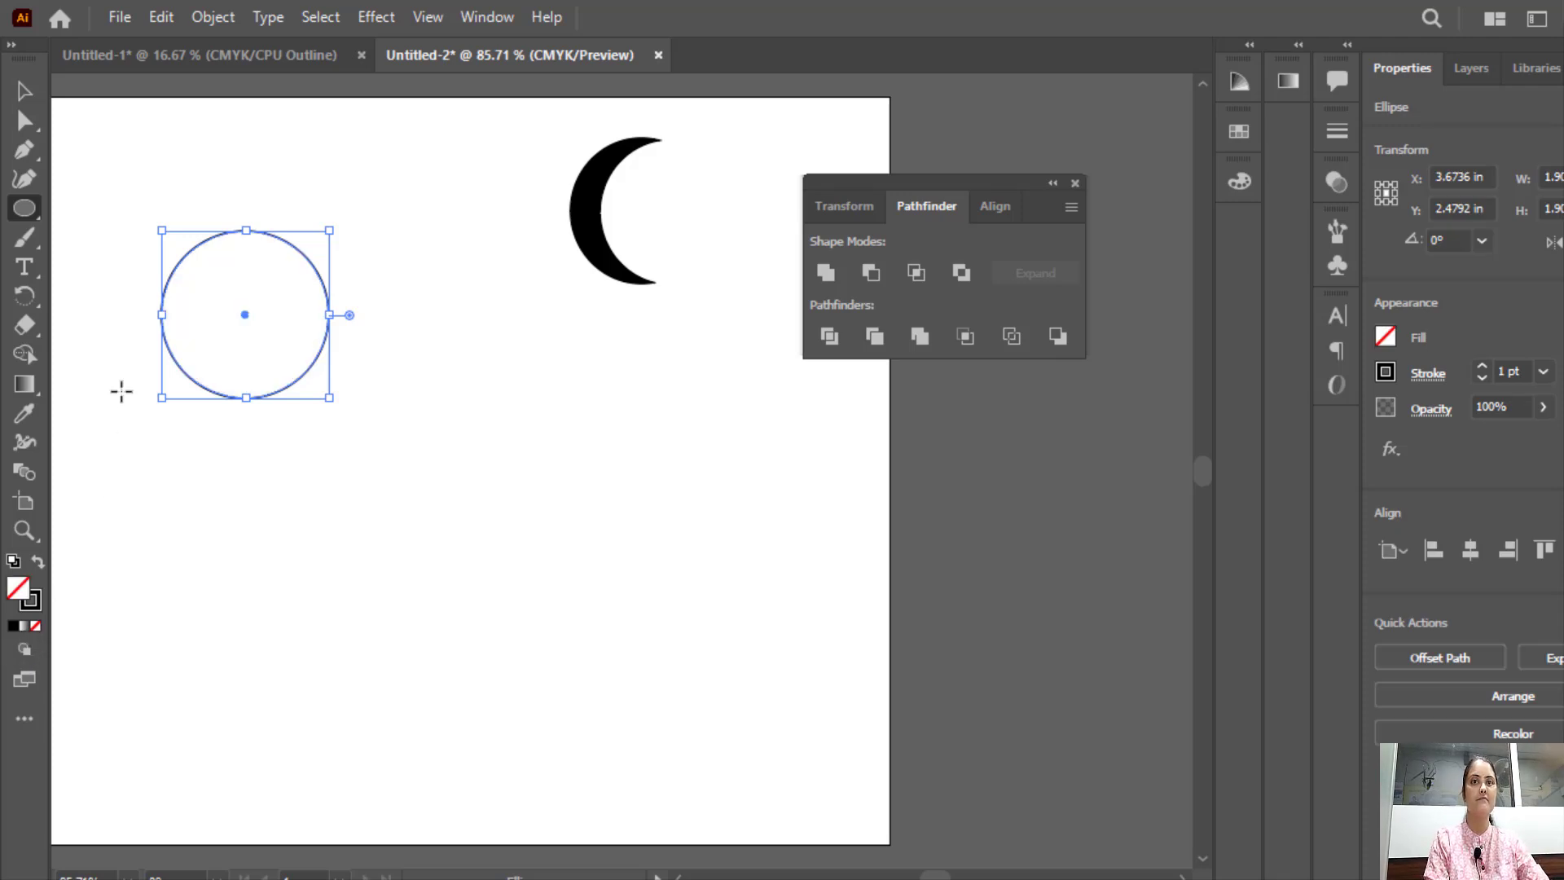
pyautogui.click(14, 632)
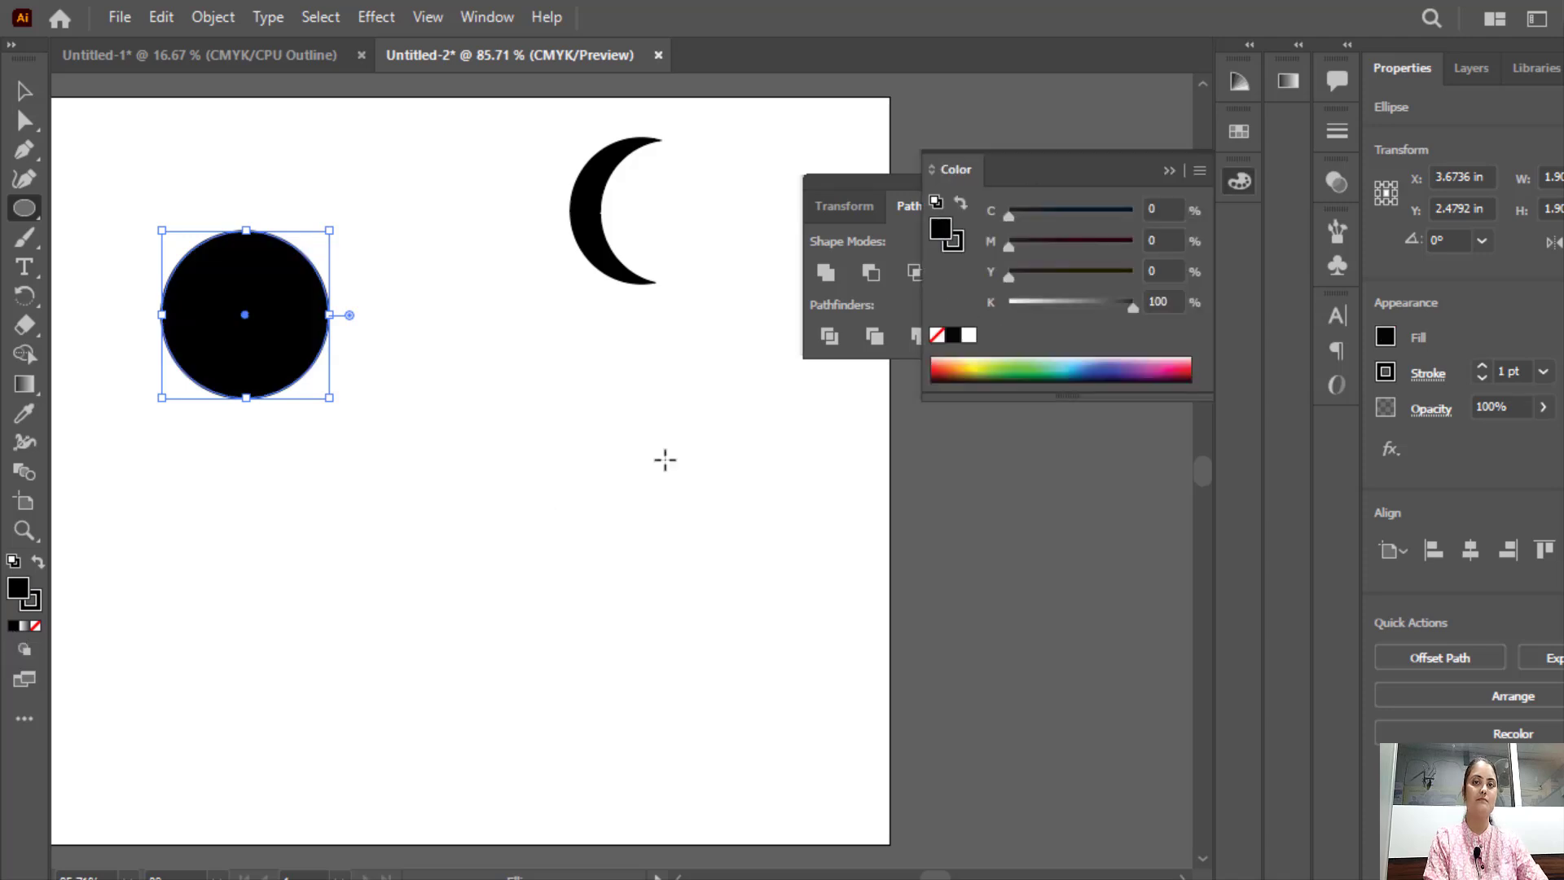
pyautogui.click(969, 337)
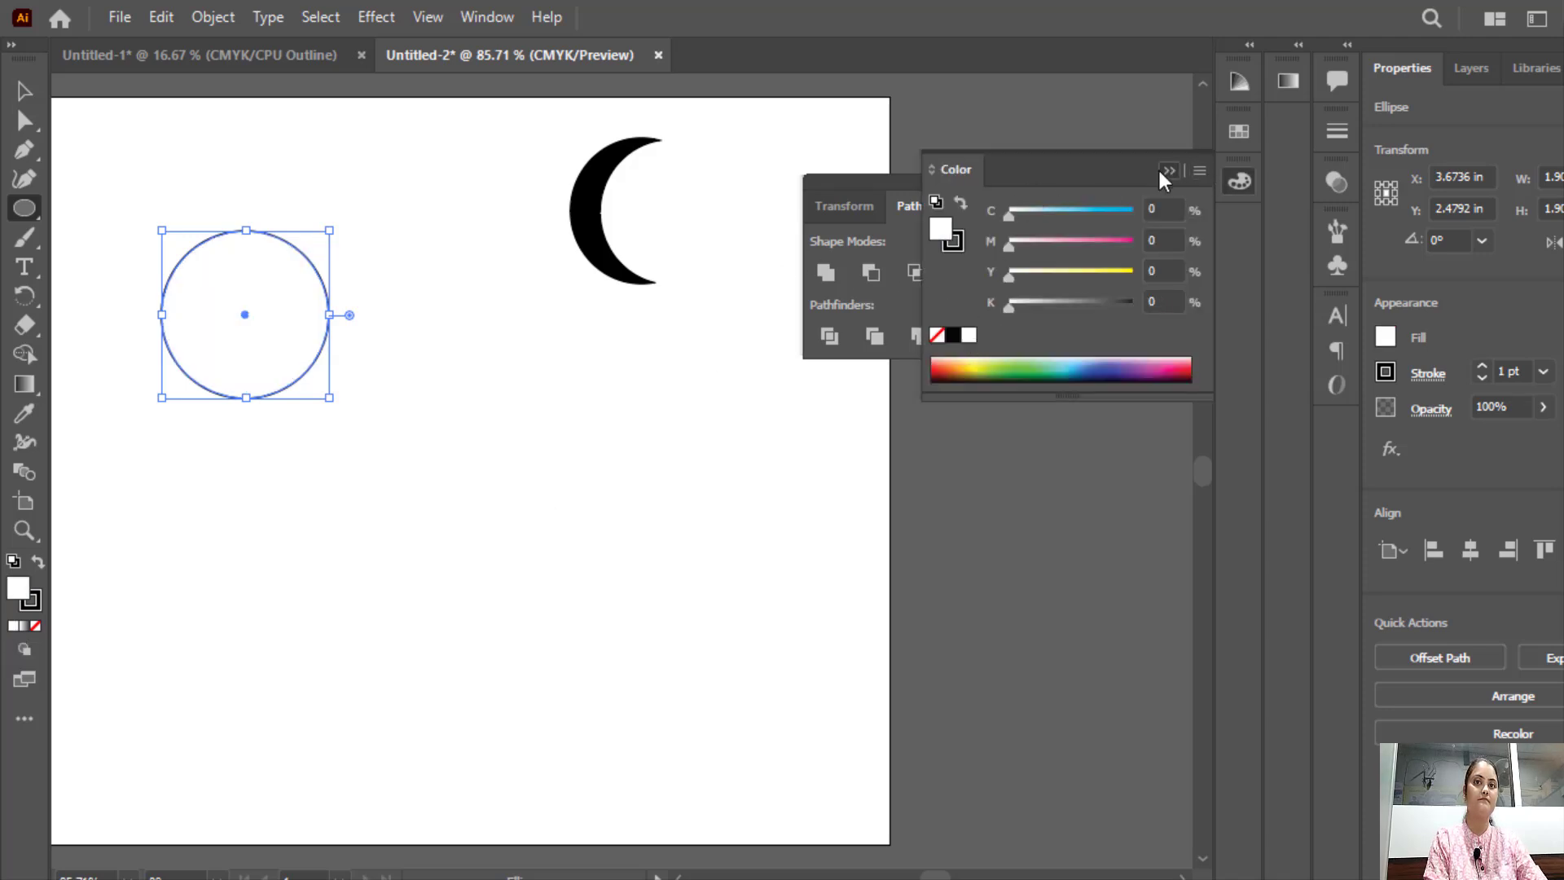
pyautogui.click(1163, 172)
# Duplicate the white circle to its right, level with the original and partly overlapping it.
pyautogui.click(25, 91)
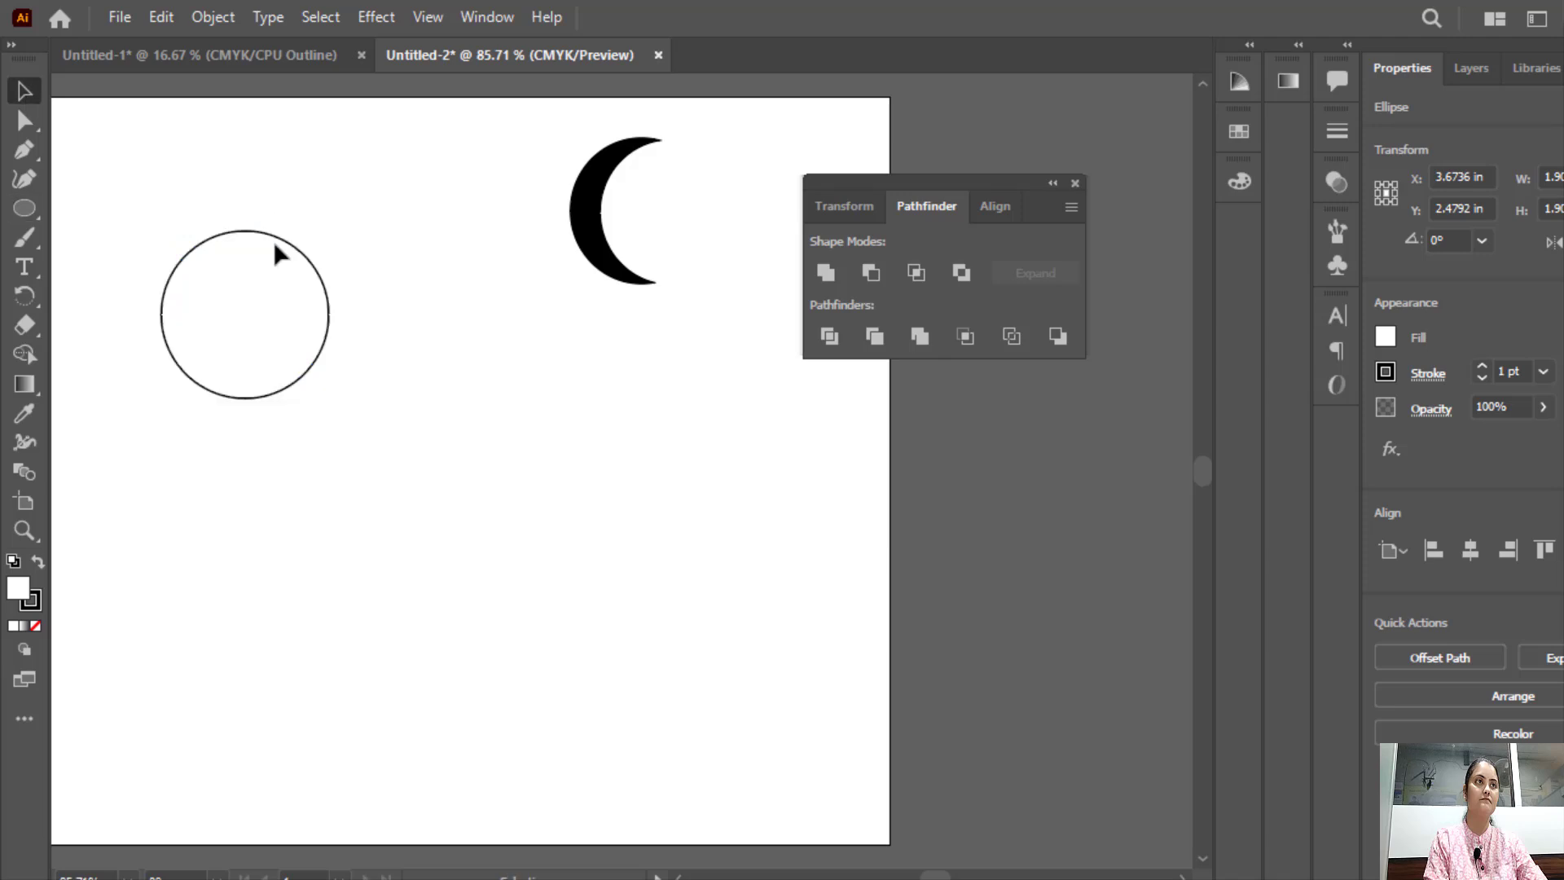
pyautogui.click(274, 229)
pyautogui.click(223, 263)
pyautogui.moveTo(223, 262); pyautogui.dragTo(324, 275)
pyautogui.click(500, 318)
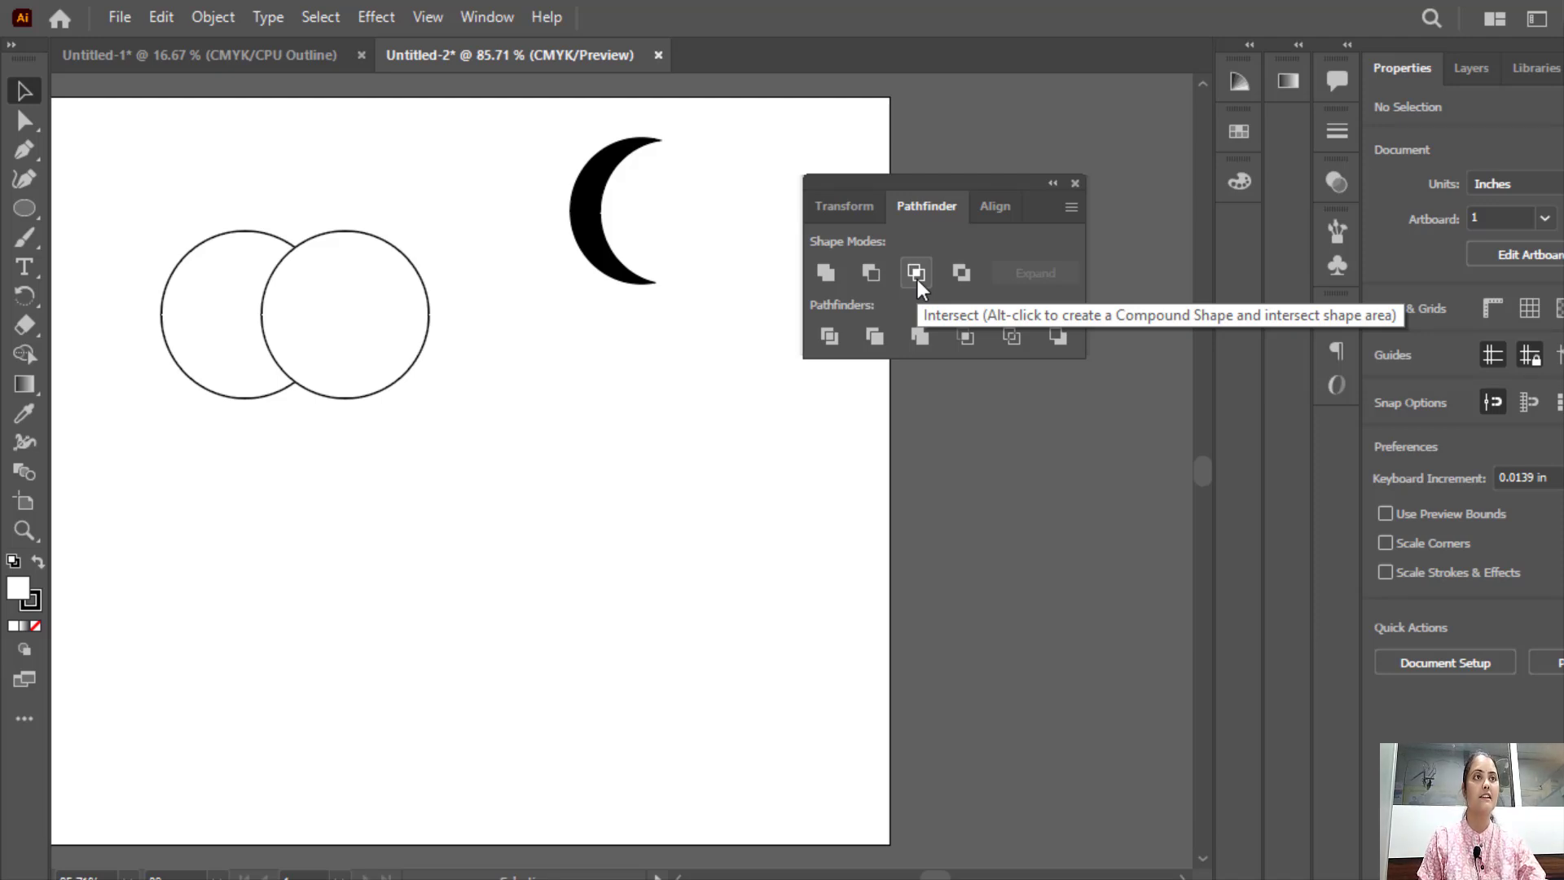
# Reduce the two overlapping white circles to their shared lens-shaped area with the Pathfinder's Intersect mode.
pyautogui.moveTo(272, 224); pyautogui.dragTo(451, 338)
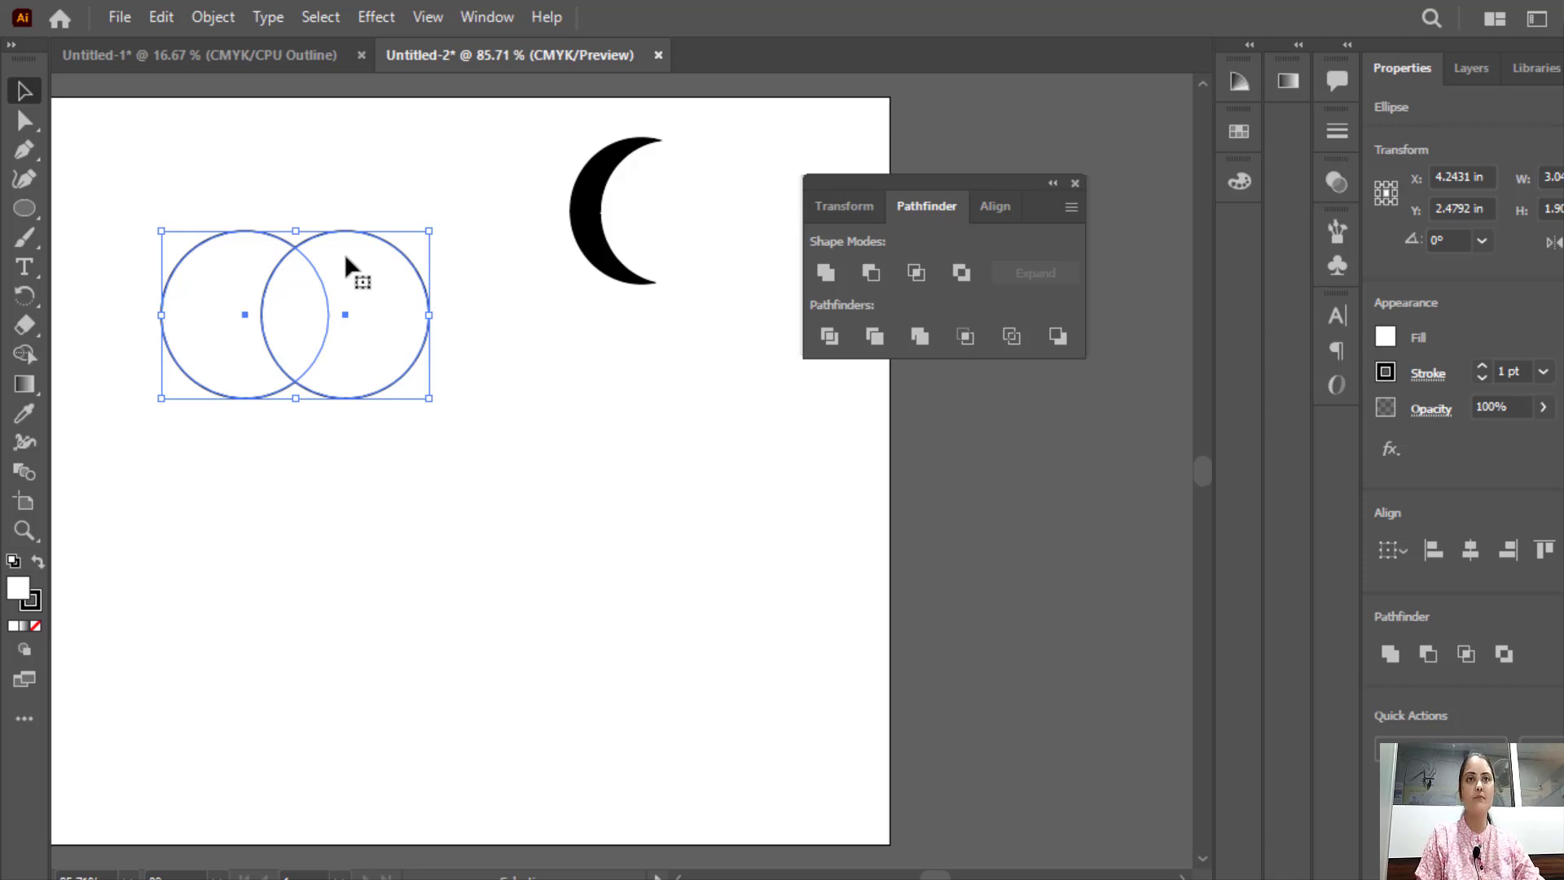
pyautogui.click(330, 217)
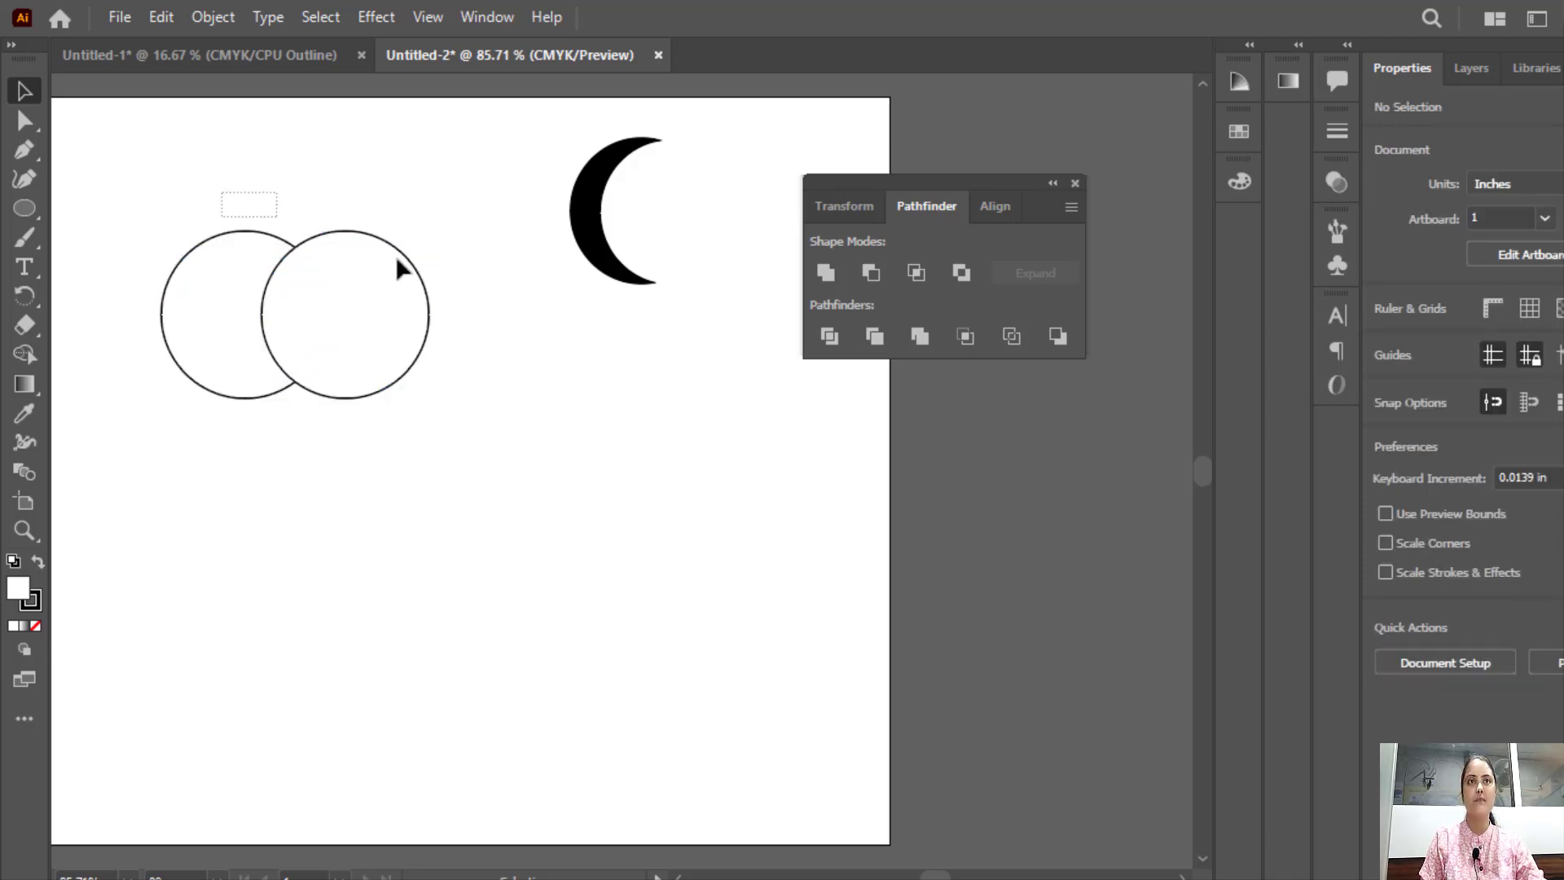
pyautogui.hotkey('ctrl', 'z')
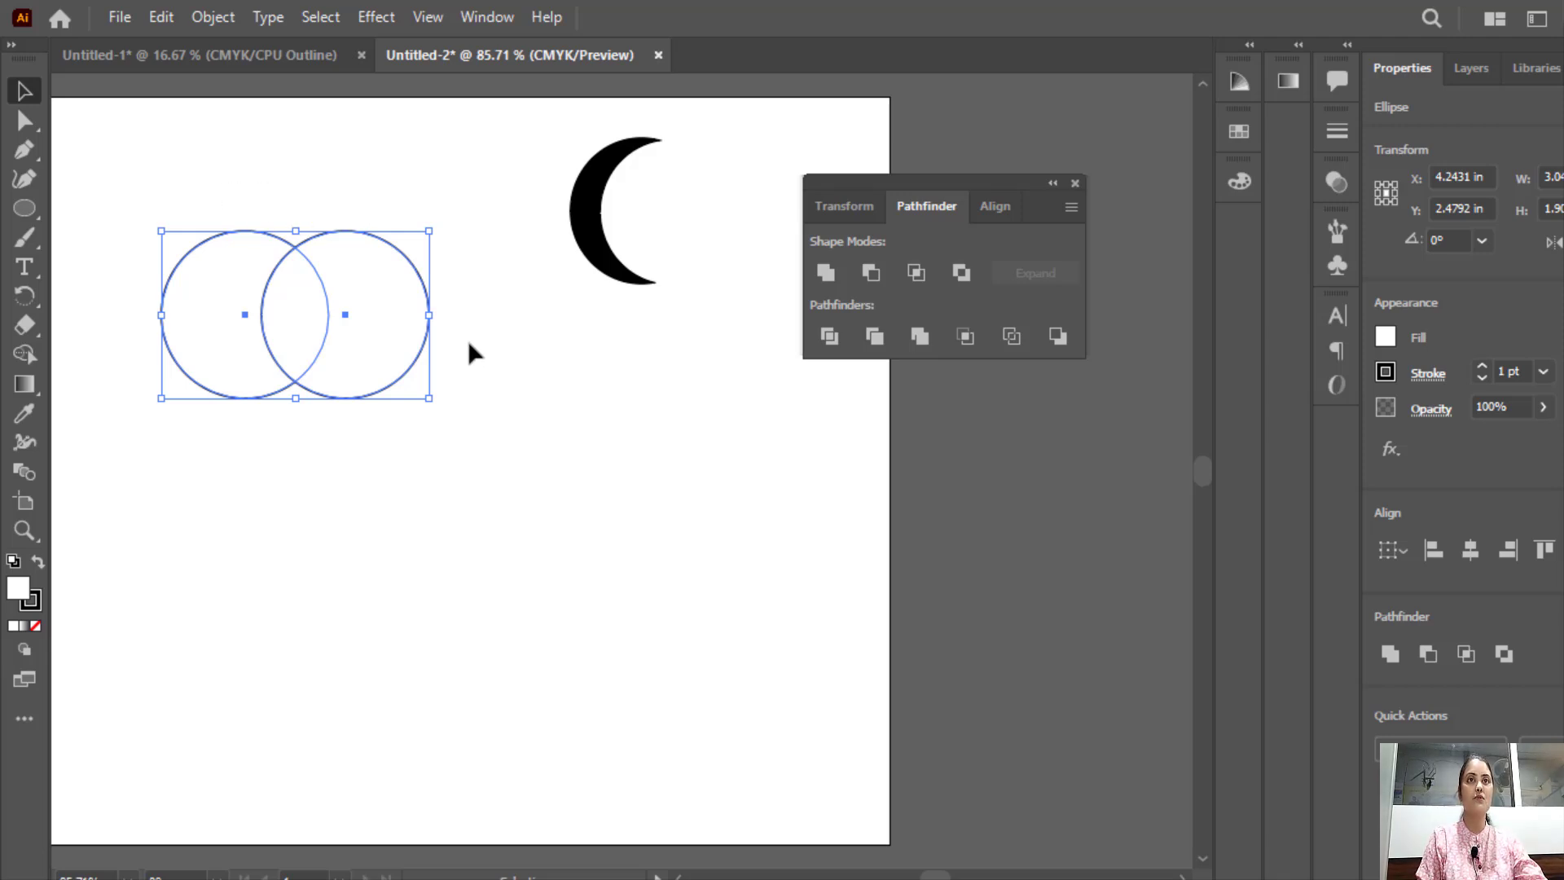
pyautogui.click(916, 275)
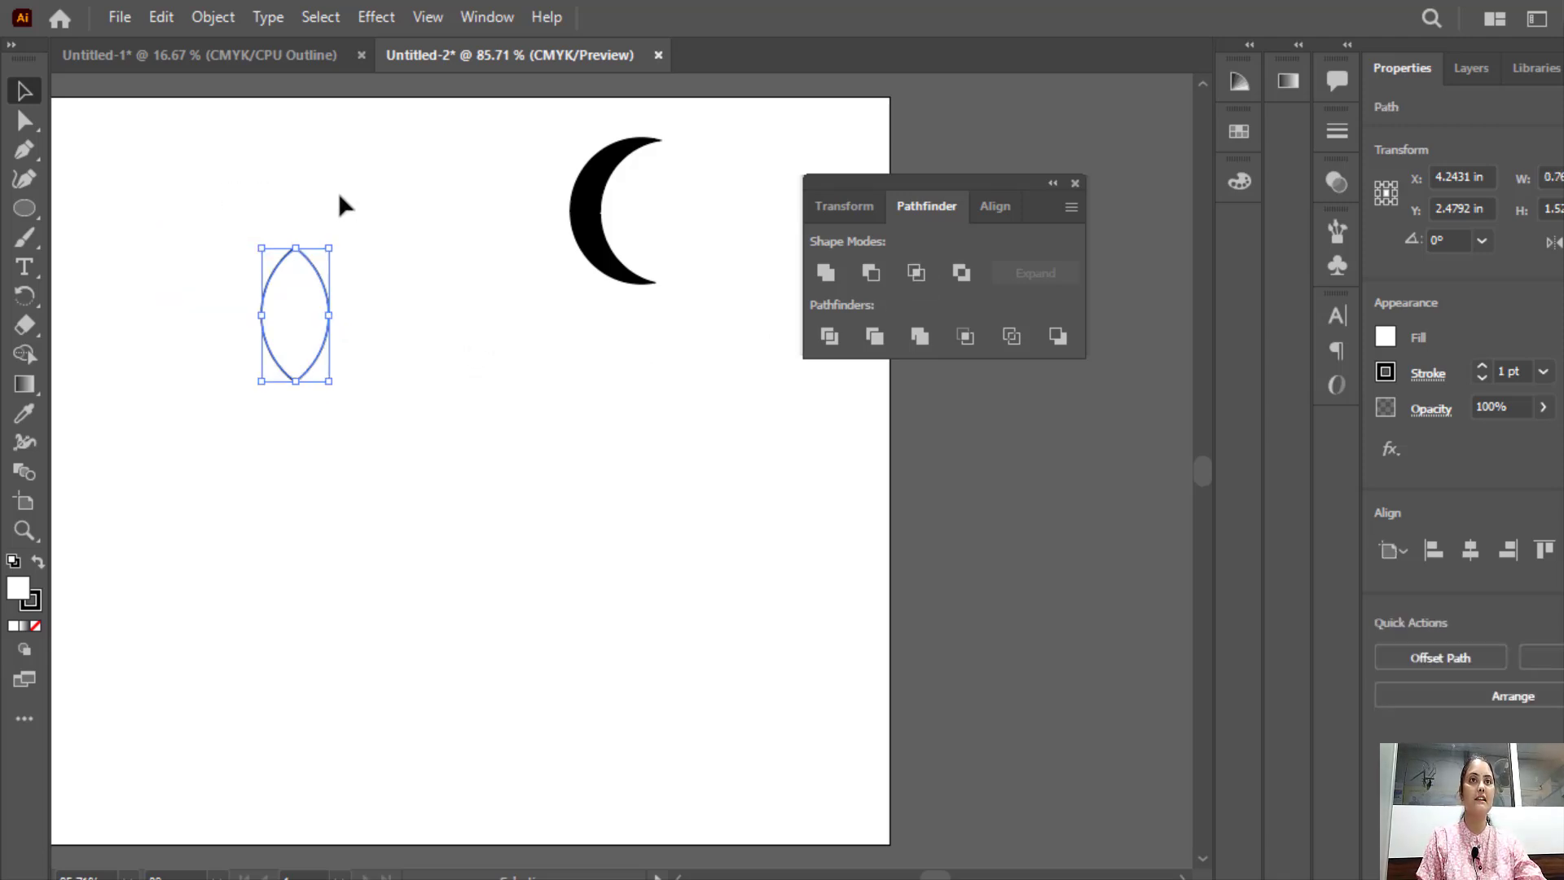
# Undo the Intersect operation on the two overlapping white circles.
pyautogui.click(192, 187)
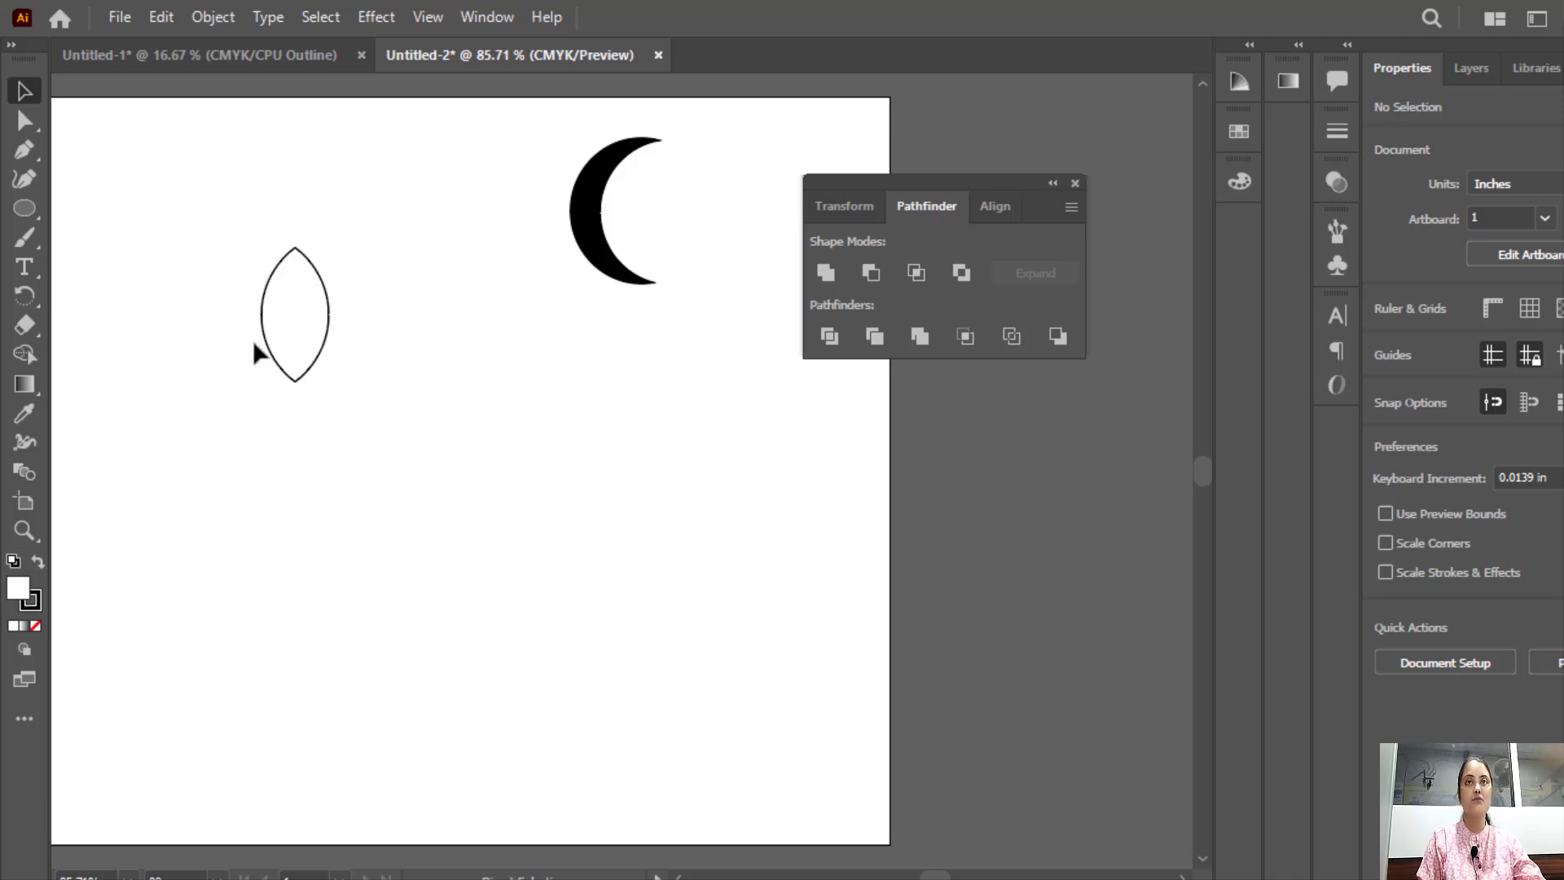
pyautogui.hotkey('ctrl', 'z')
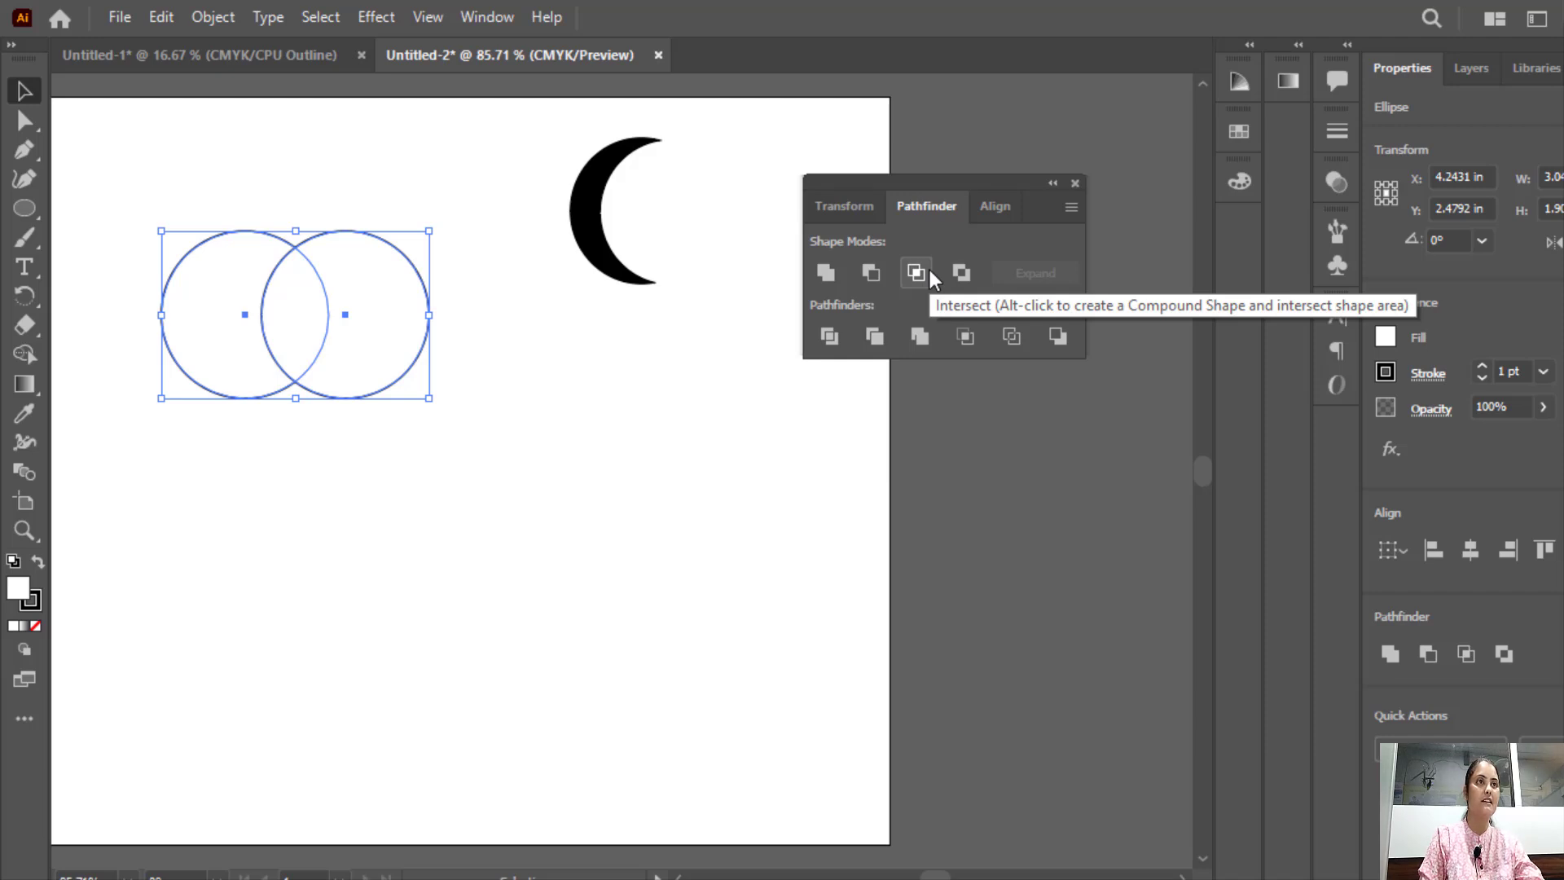
pyautogui.click(237, 217)
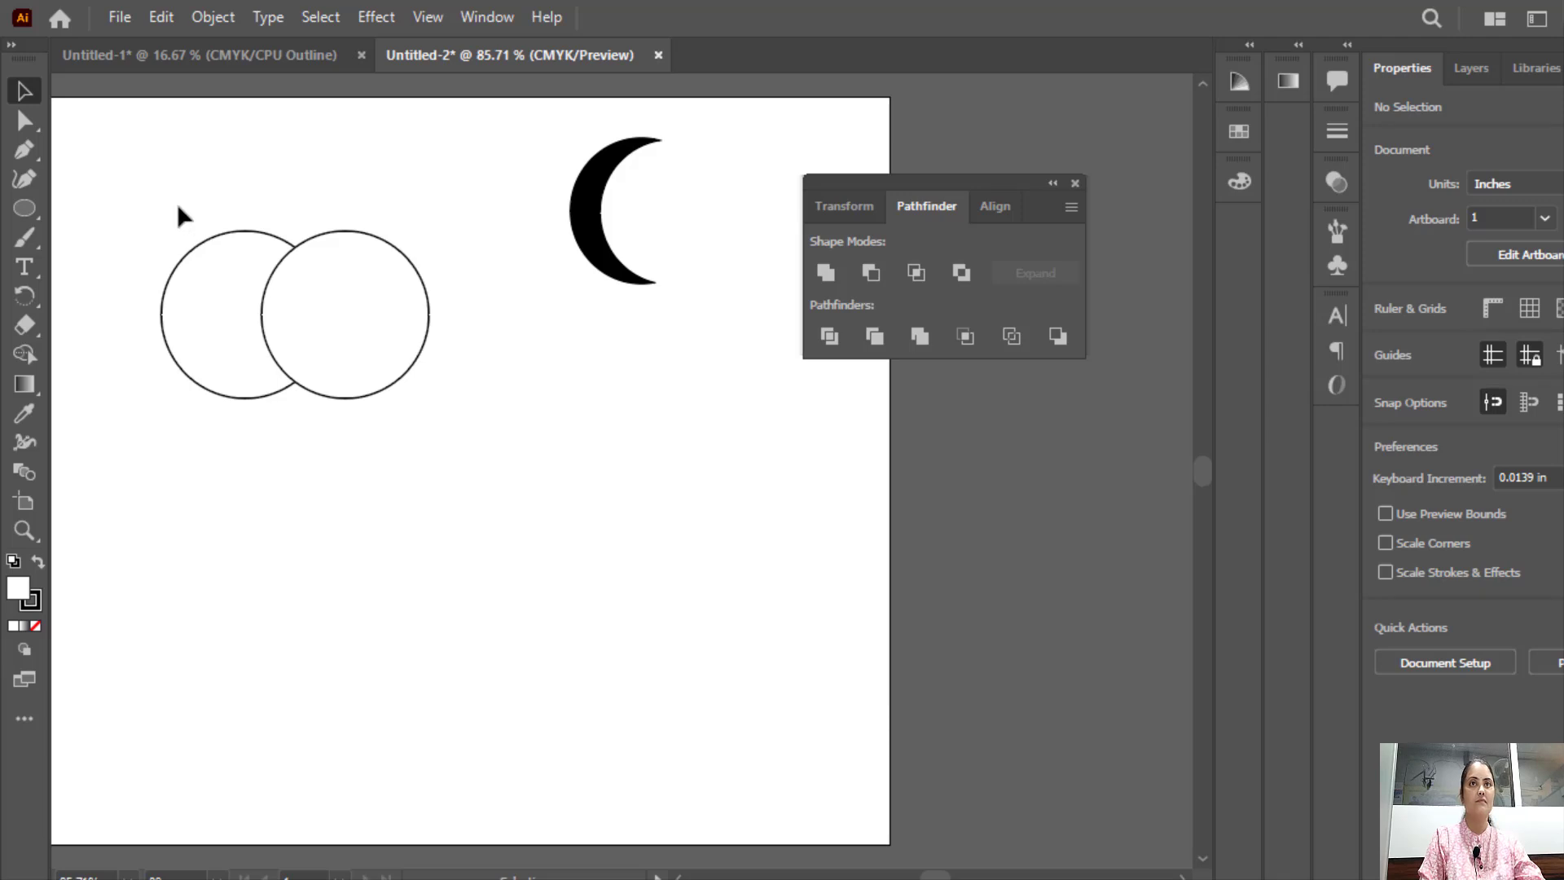
# Shift the right white circle very slightly up and to the left, keeping it overlapping the left circle.
pyautogui.moveTo(177, 213); pyautogui.dragTo(304, 244)
pyautogui.click(314, 310)
pyautogui.click(330, 271)
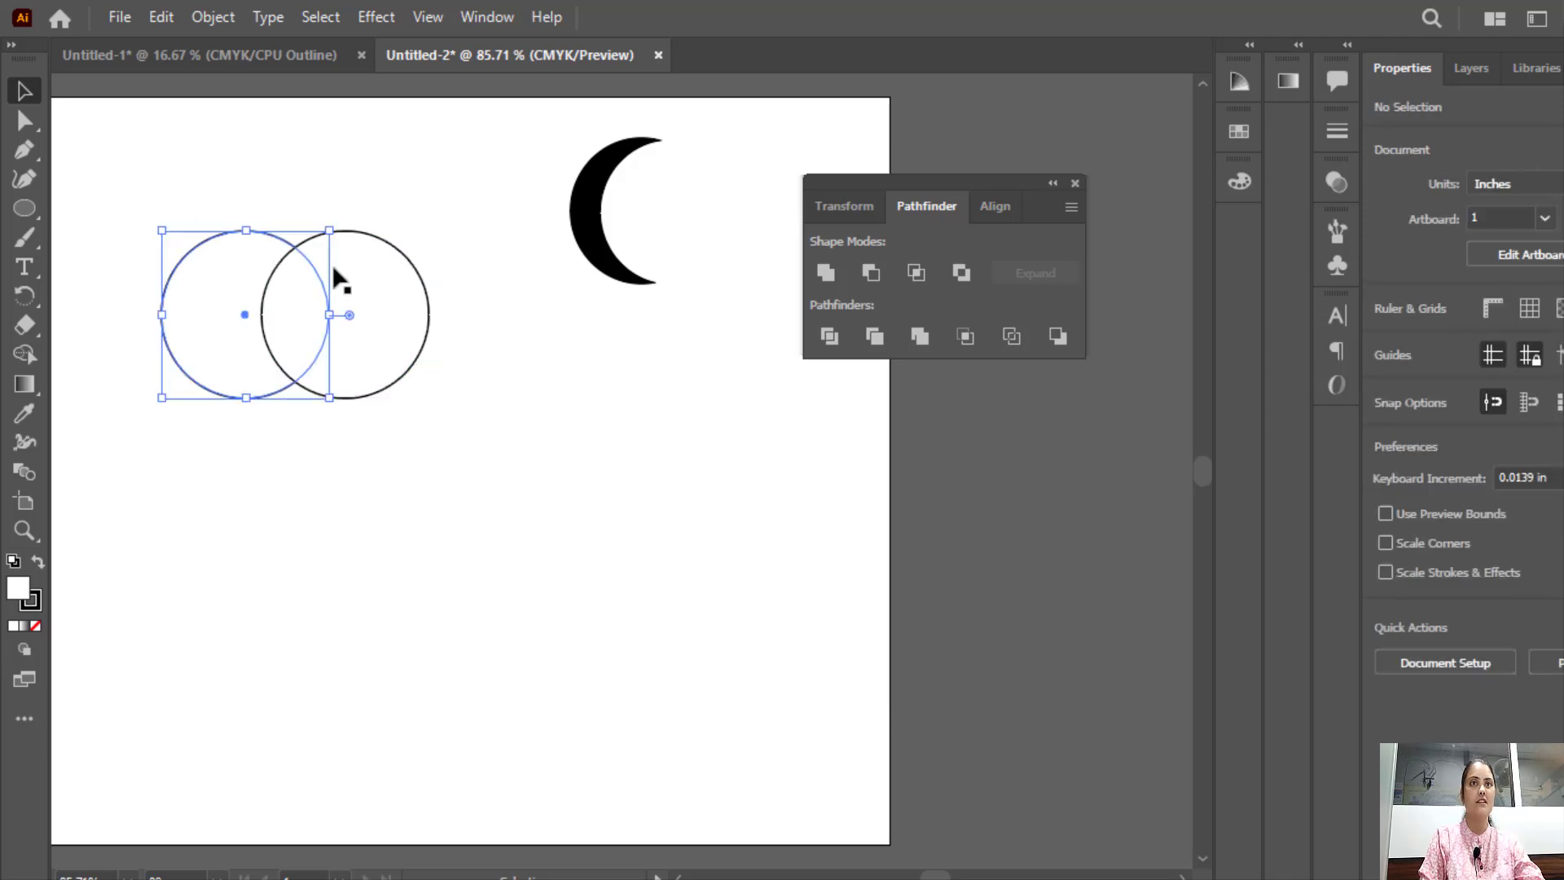
pyautogui.click(400, 274)
pyautogui.click(437, 399)
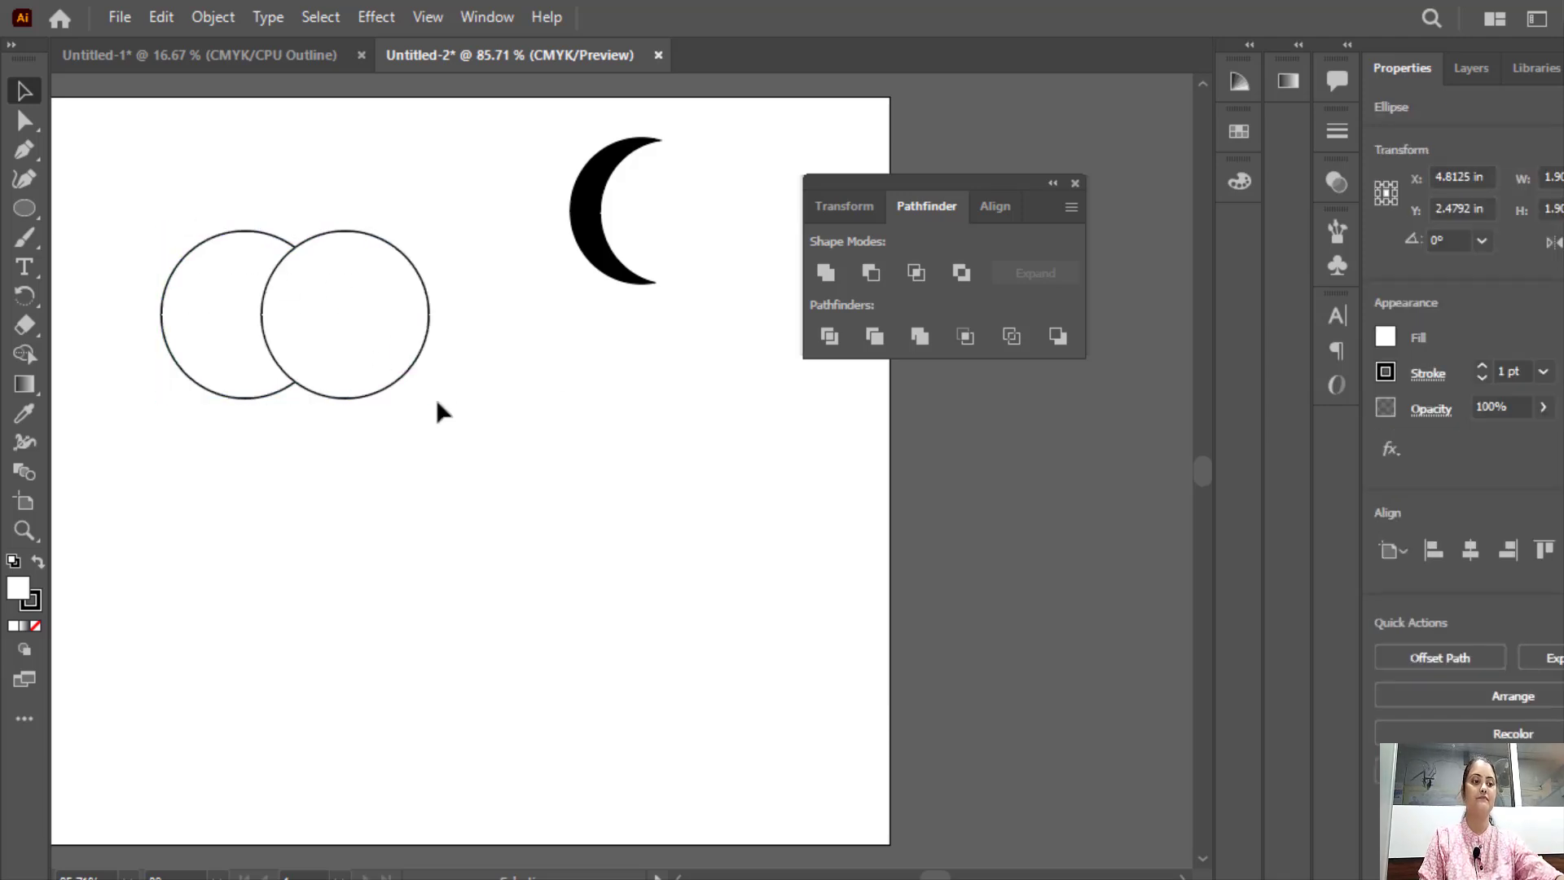
pyautogui.moveTo(334, 293); pyautogui.dragTo(368, 310)
# Fill both overlapping circles with solid black.
pyautogui.keyDown('shift'); pyautogui.click(198, 300); pyautogui.keyUp('shift')
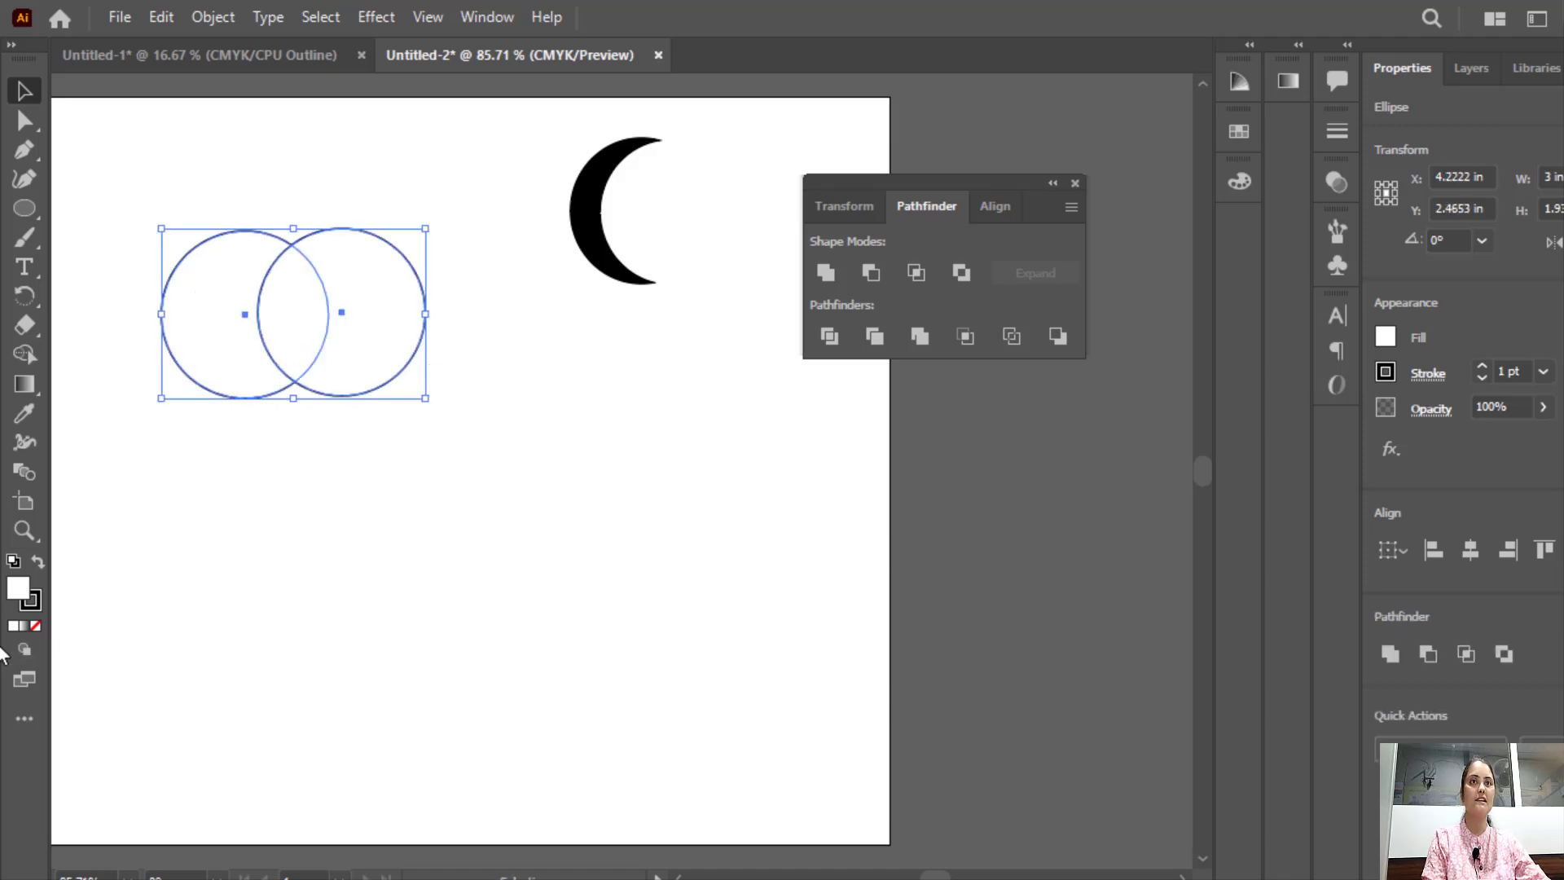
pyautogui.click(14, 626)
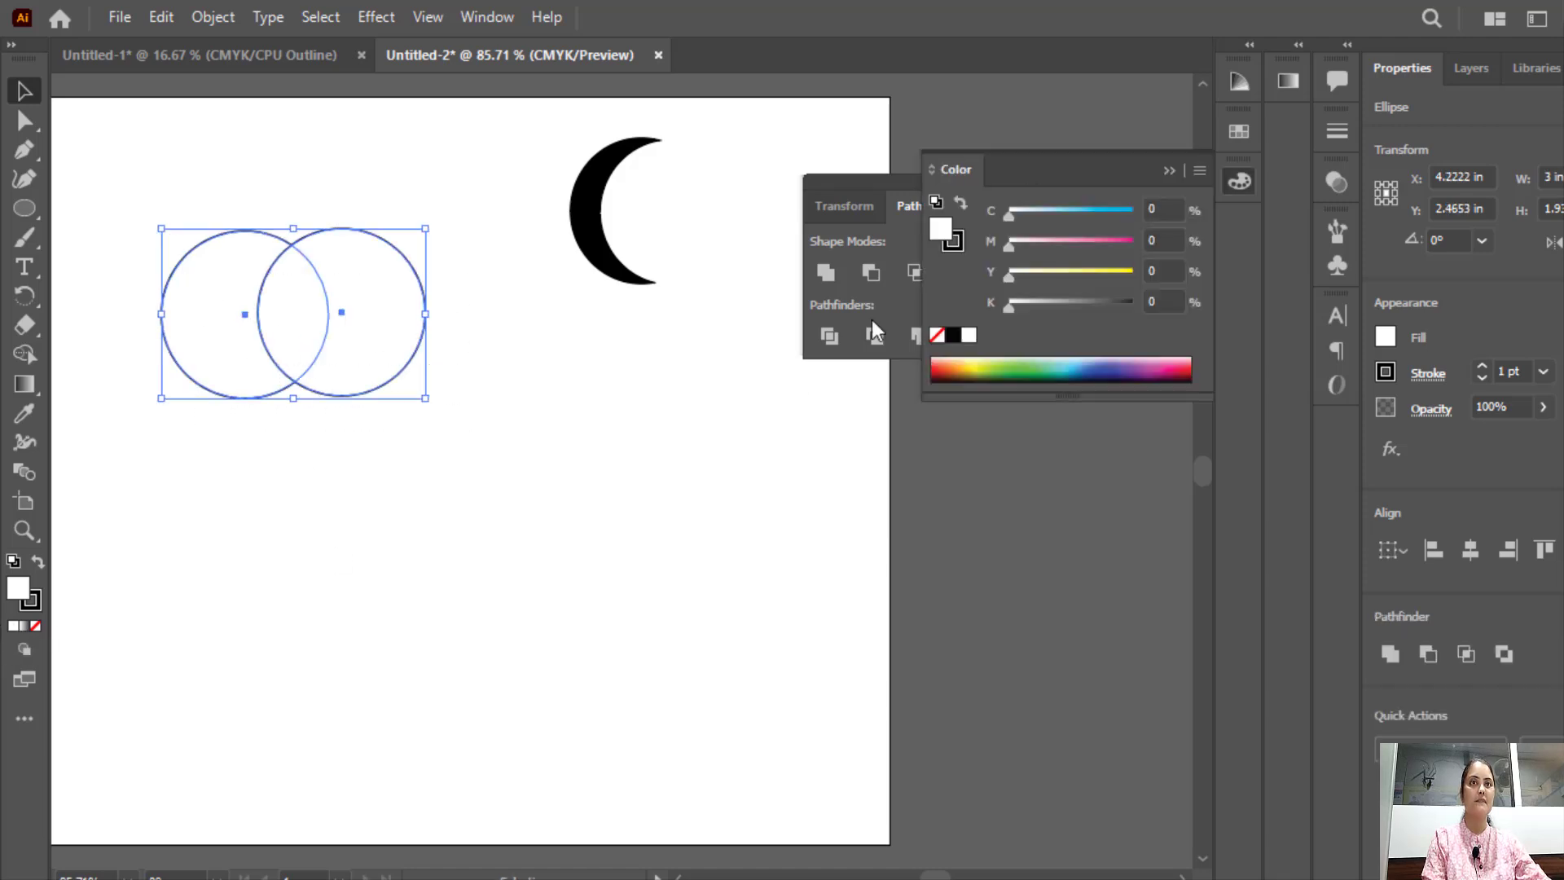
pyautogui.click(953, 334)
pyautogui.click(1173, 171)
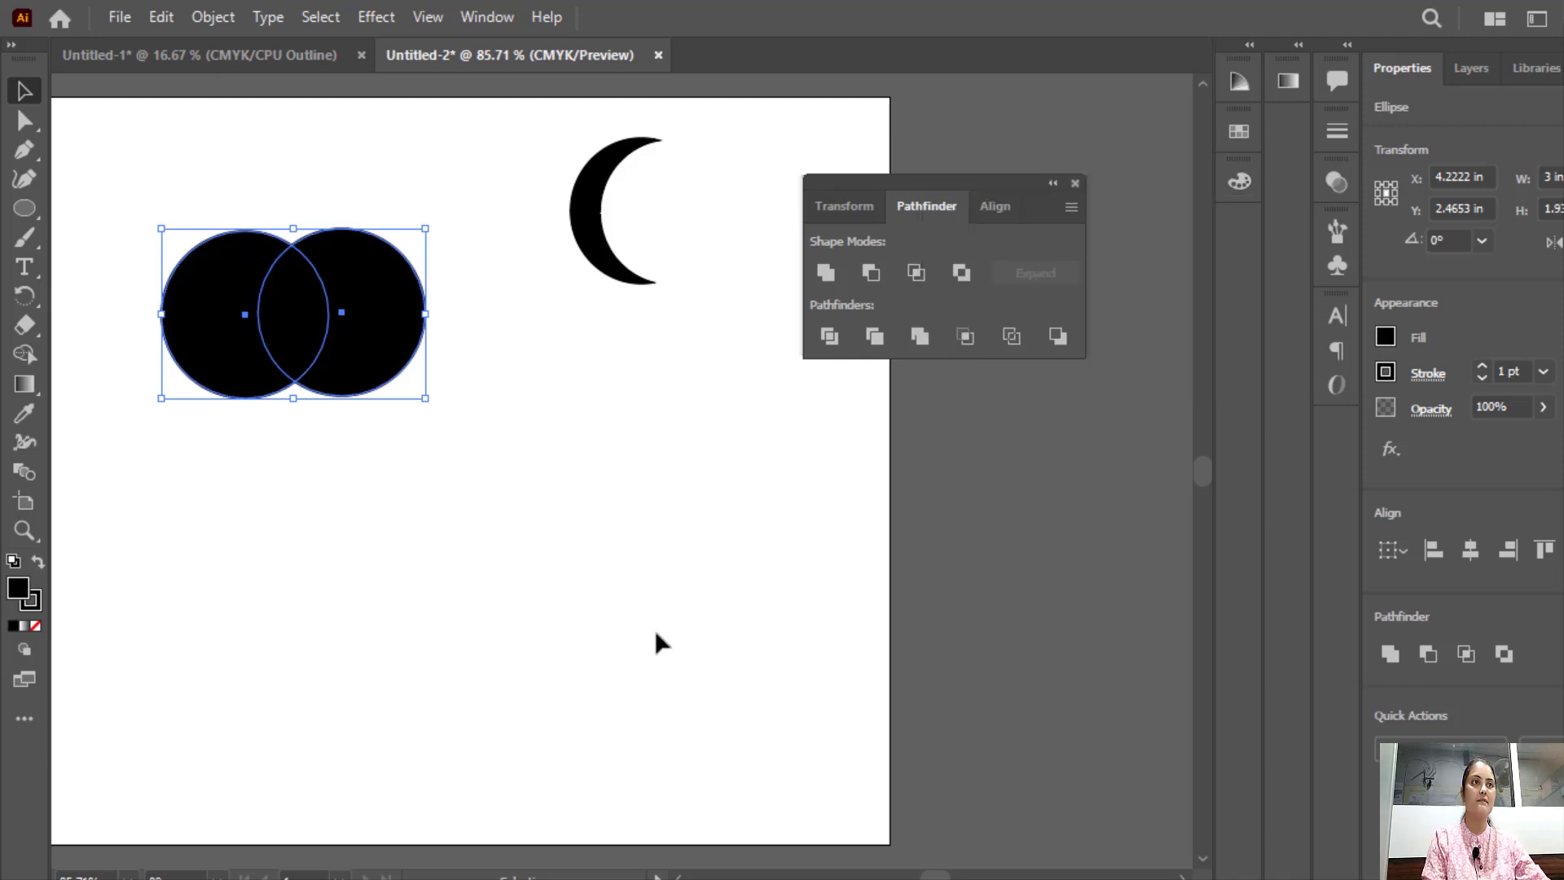
pyautogui.click(489, 613)
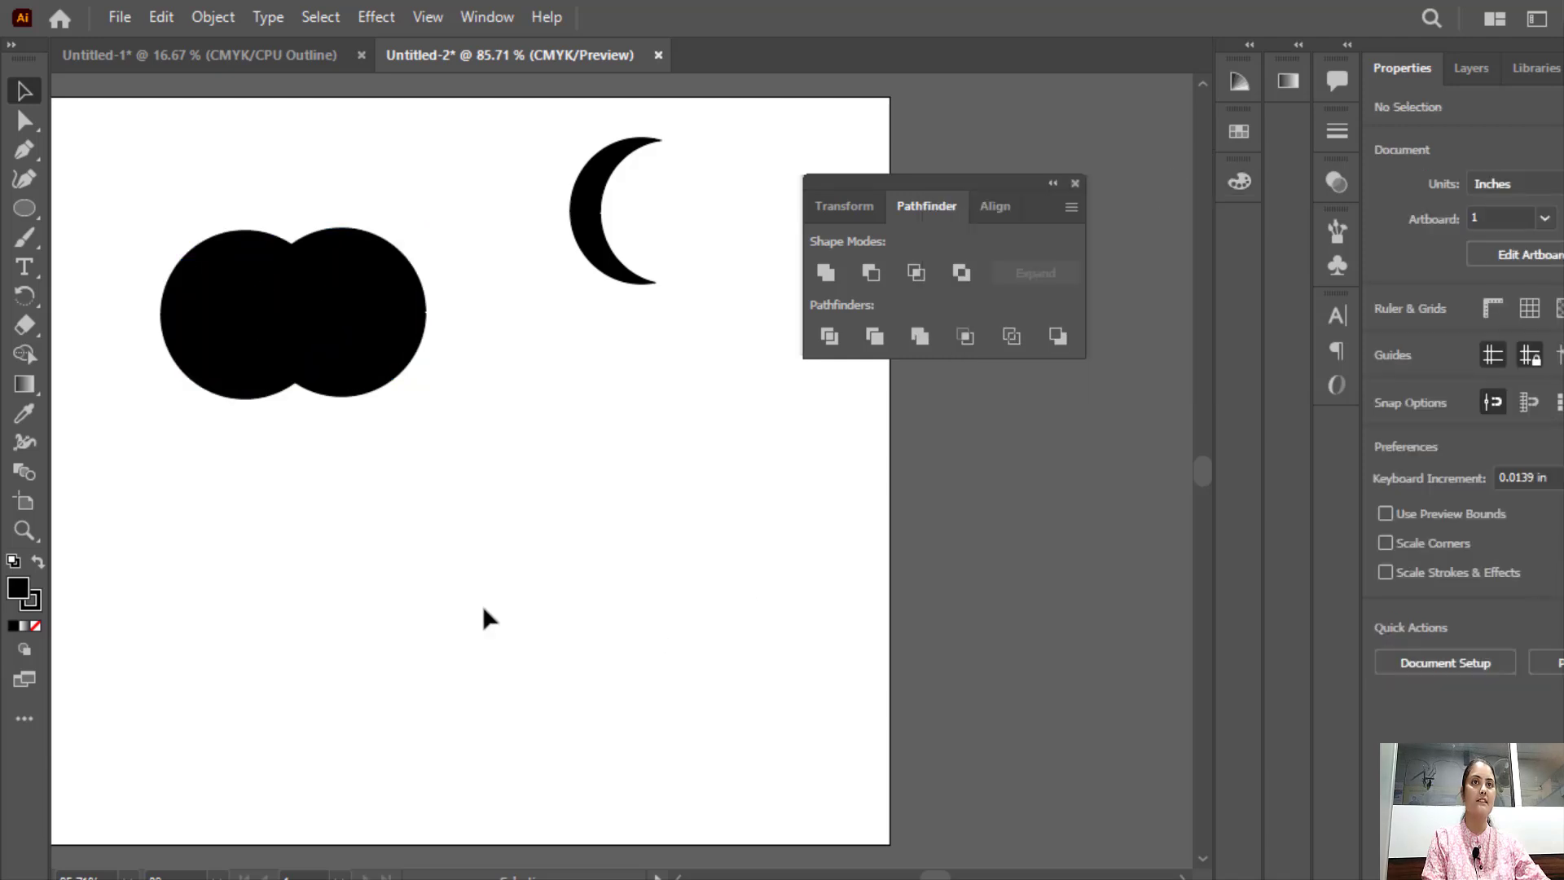
# Cut the shared lens area out of the two black circles with the Pathfinder's Exclude mode.
pyautogui.moveTo(402, 335); pyautogui.dragTo(401, 342)
pyautogui.click(404, 335)
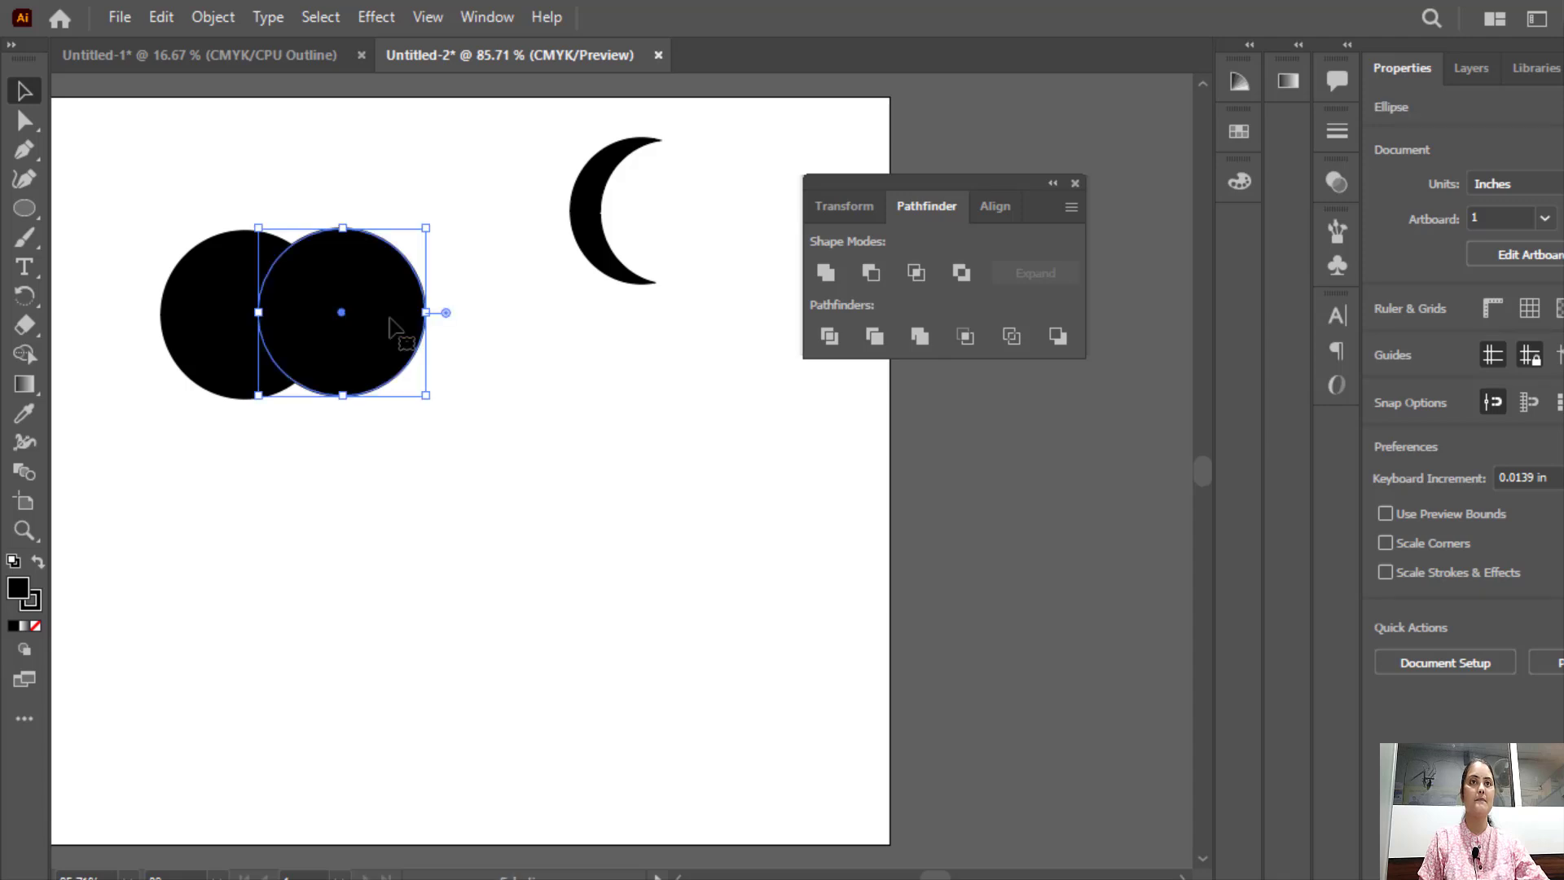
pyautogui.moveTo(150, 183); pyautogui.dragTo(455, 403)
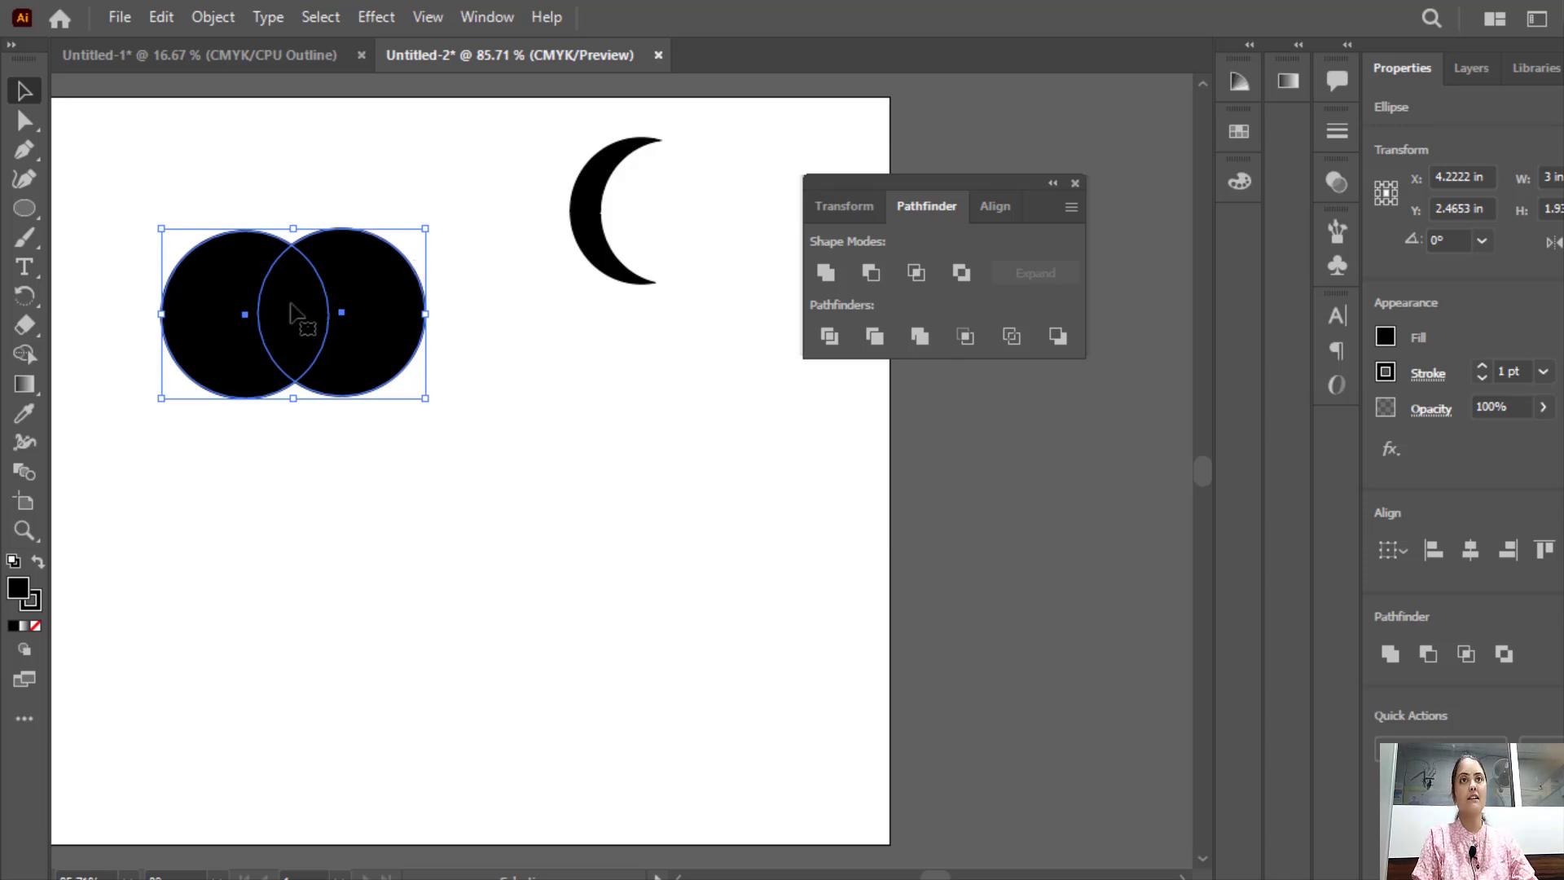
pyautogui.click(228, 177)
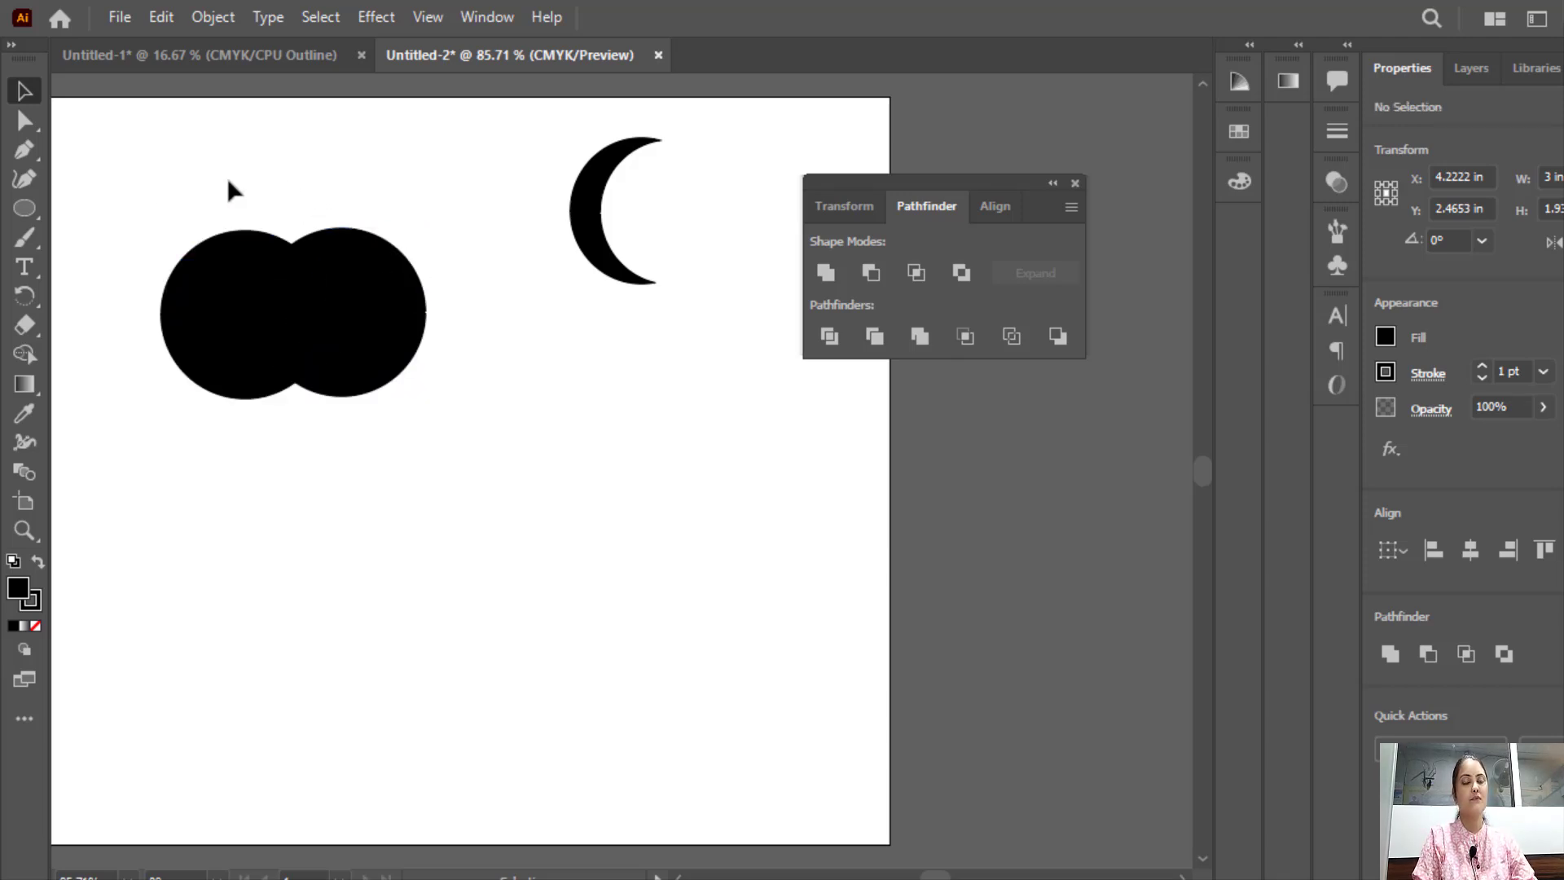
pyautogui.moveTo(278, 230); pyautogui.dragTo(358, 334)
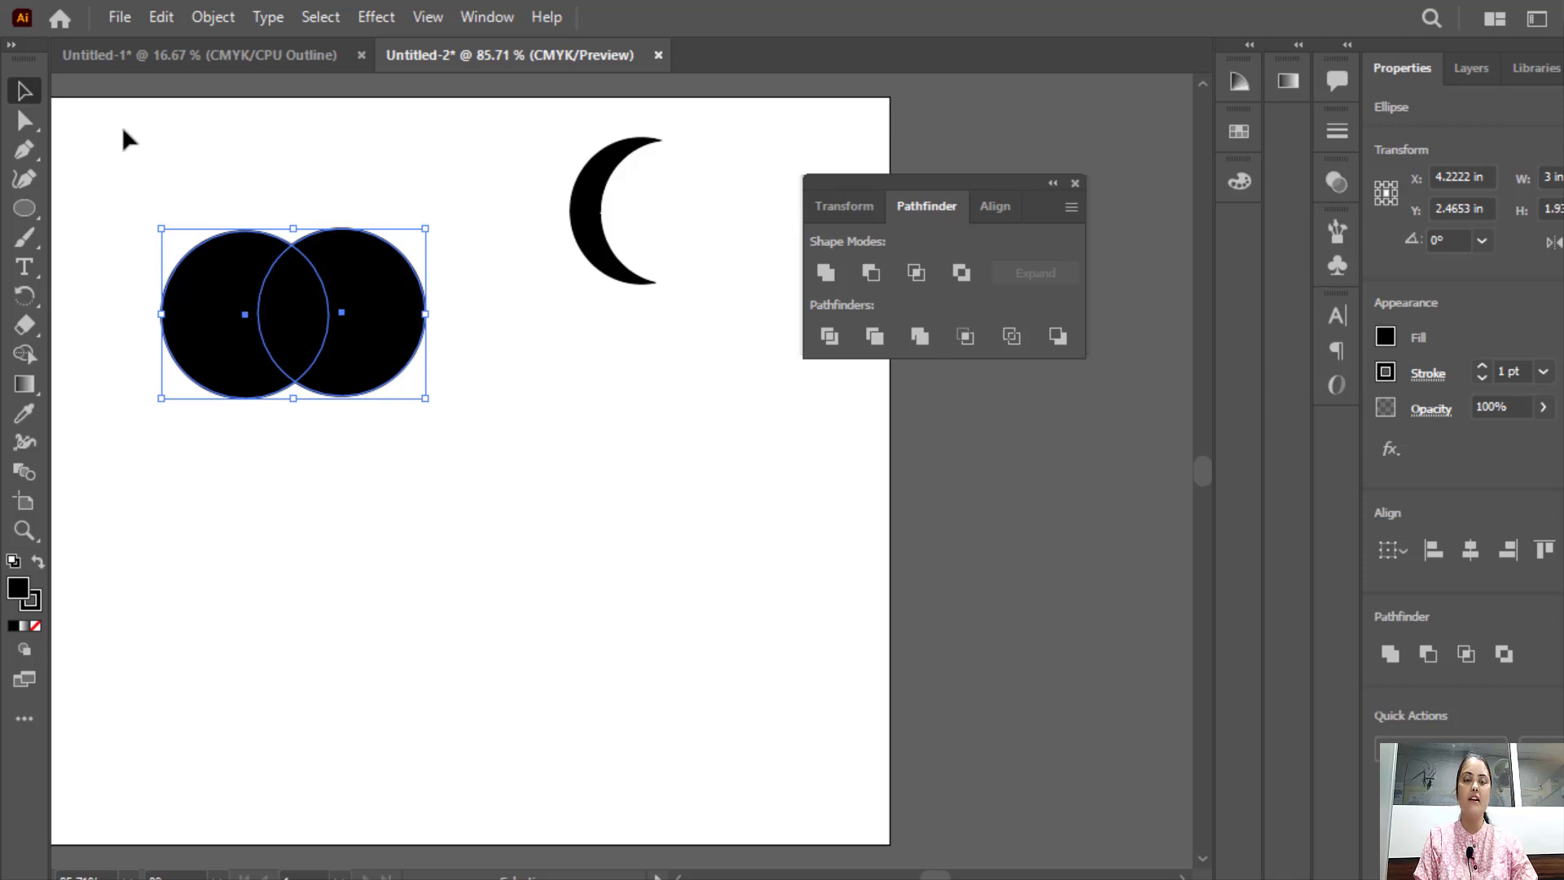
pyautogui.click(962, 272)
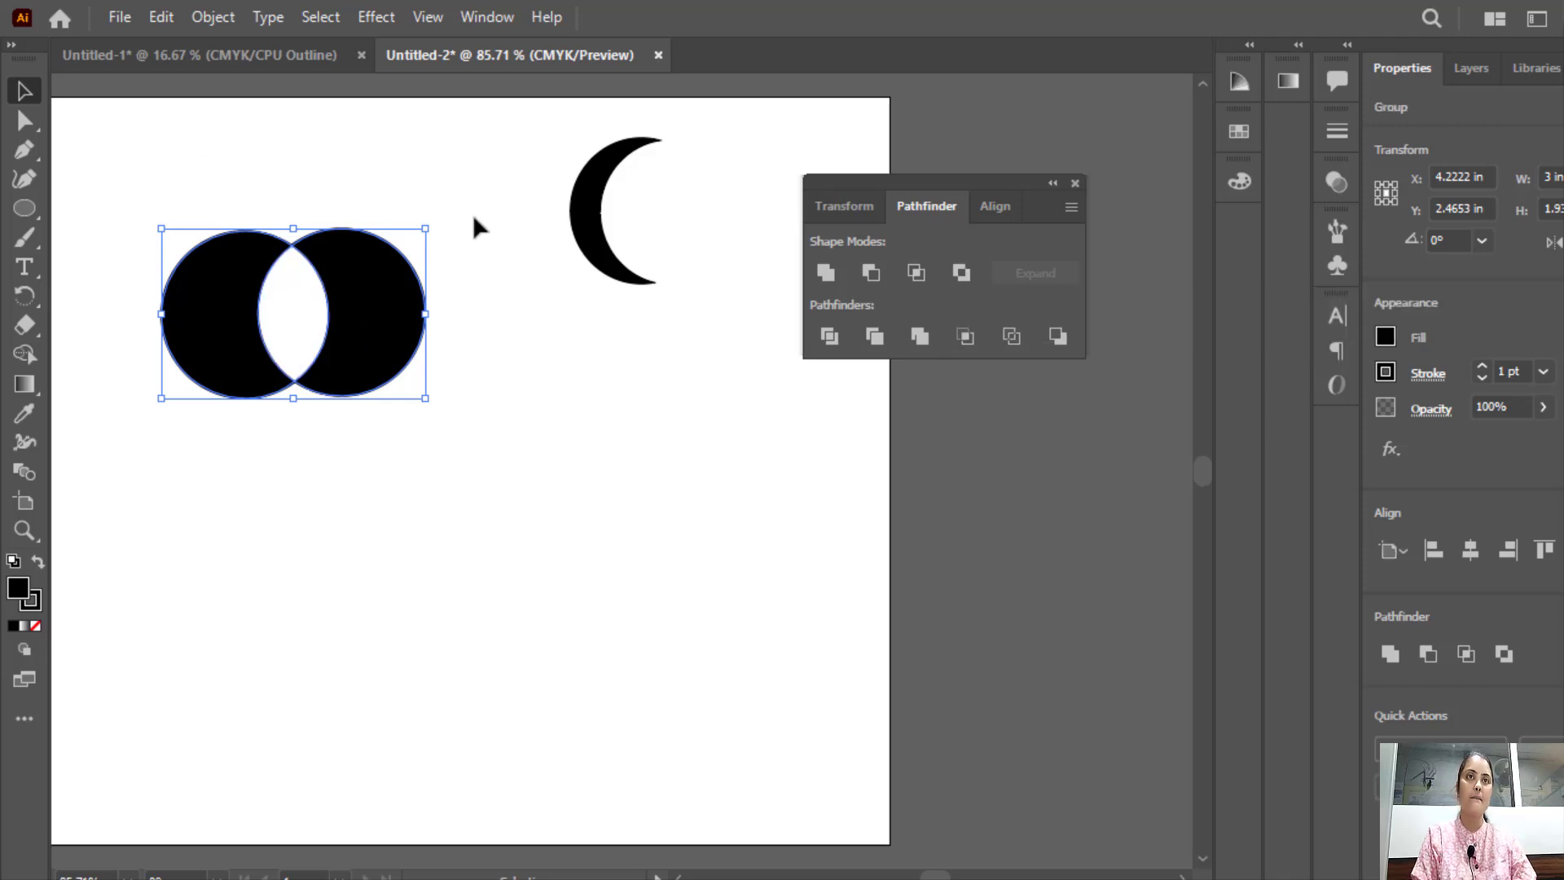
pyautogui.click(473, 213)
# Isolate the excluded group and try moving its right piece down, away from the left piece.
pyautogui.click(407, 346)
pyautogui.doubleClick(383, 269)
pyautogui.moveTo(383, 269); pyautogui.dragTo(371, 310)
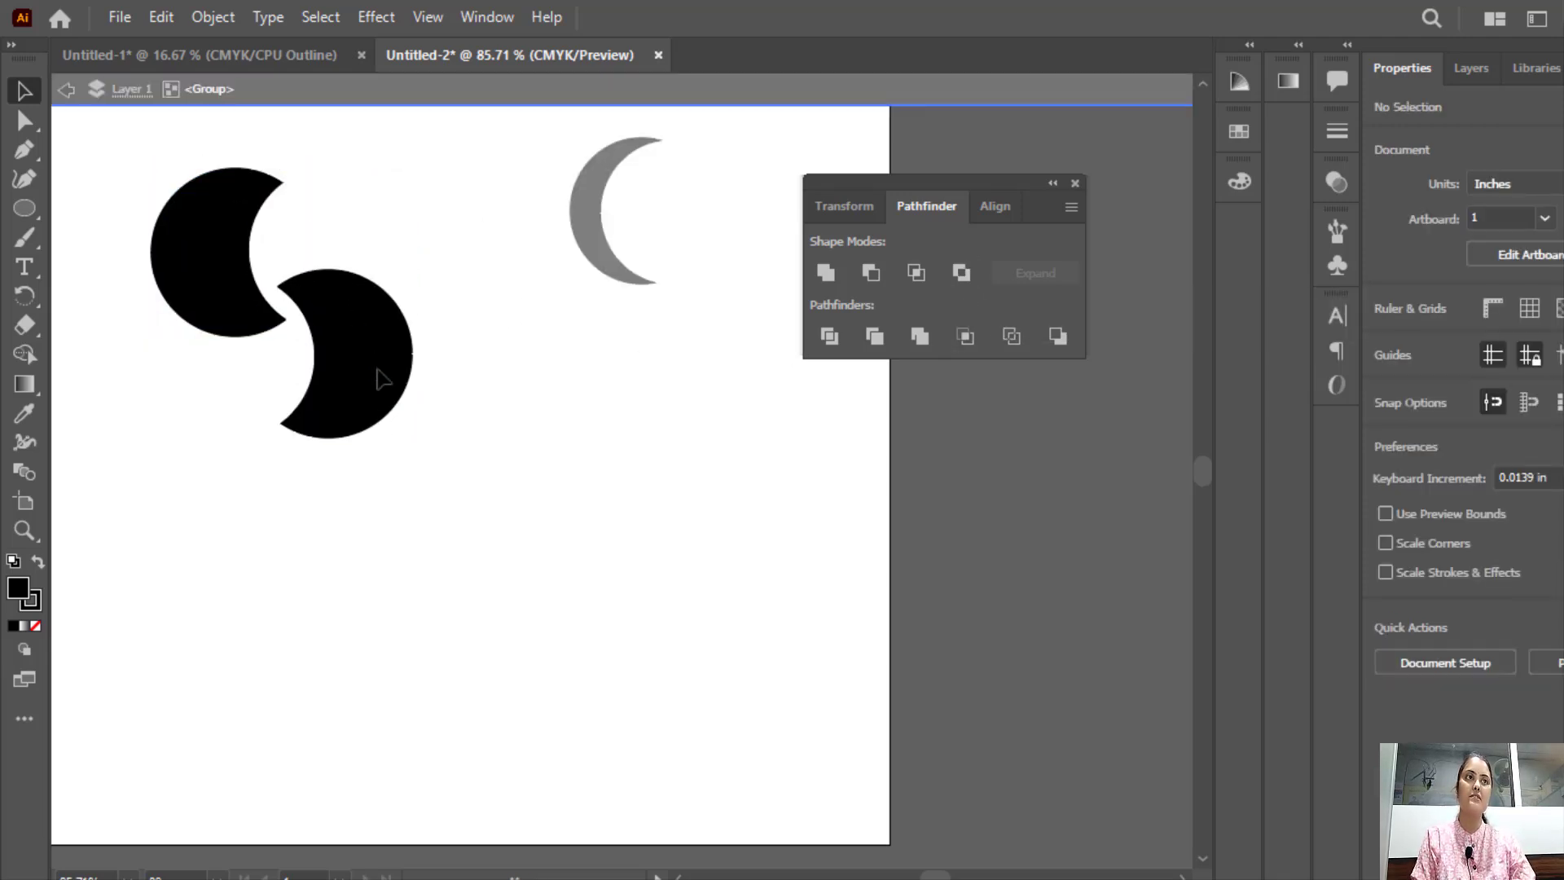
pyautogui.hotkey('ctrl', 'z')
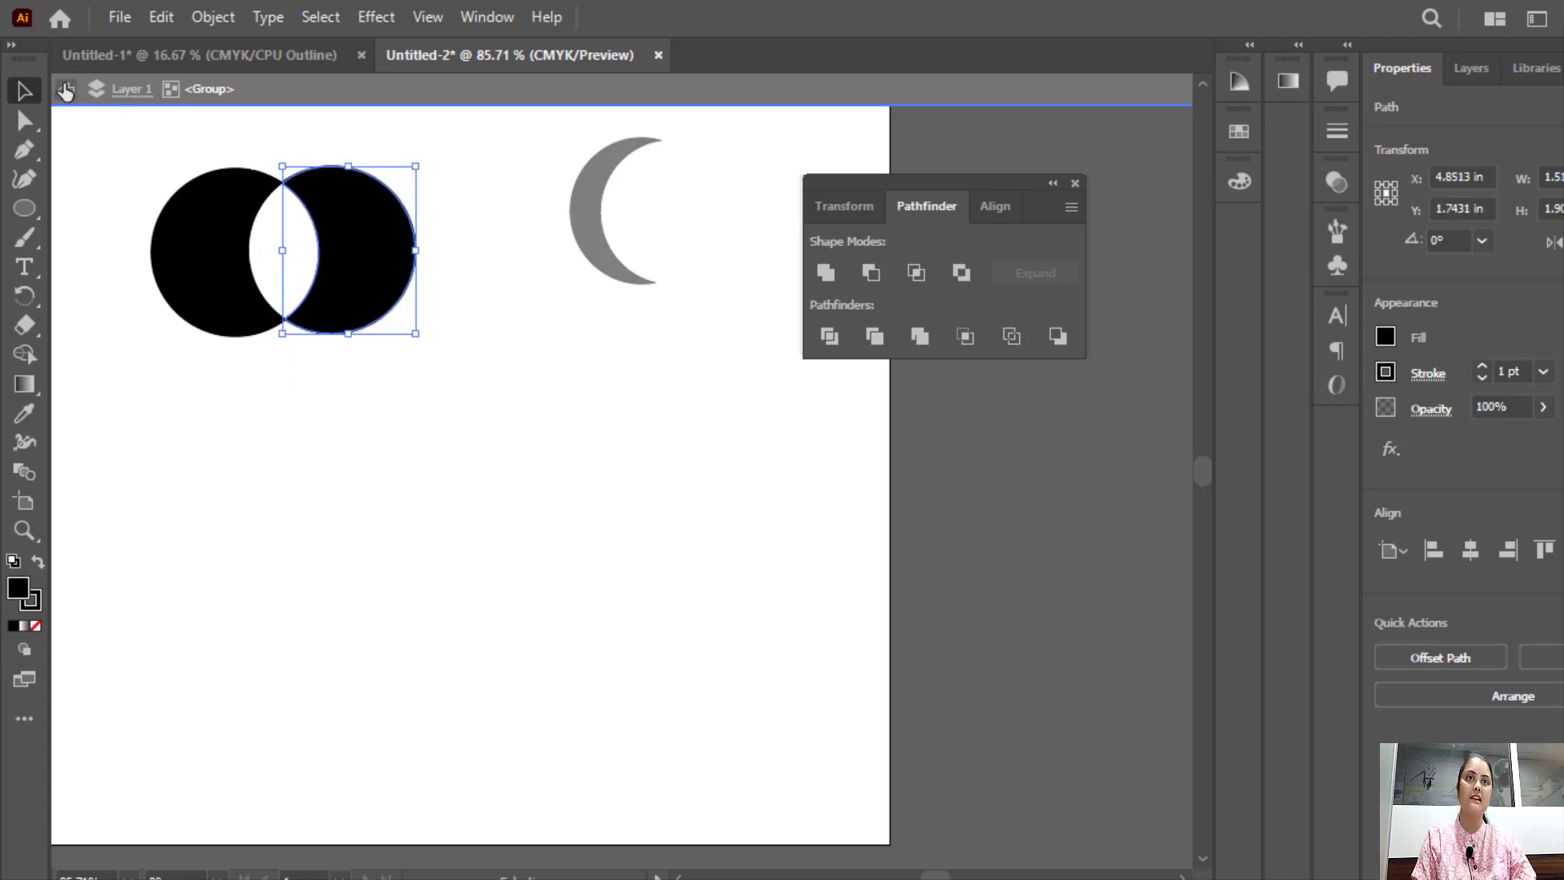
# Move the whole black two-circle group down and to the left, and leave isolation mode.
pyautogui.click(66, 89)
pyautogui.moveTo(422, 188); pyautogui.dragTo(7, 381)
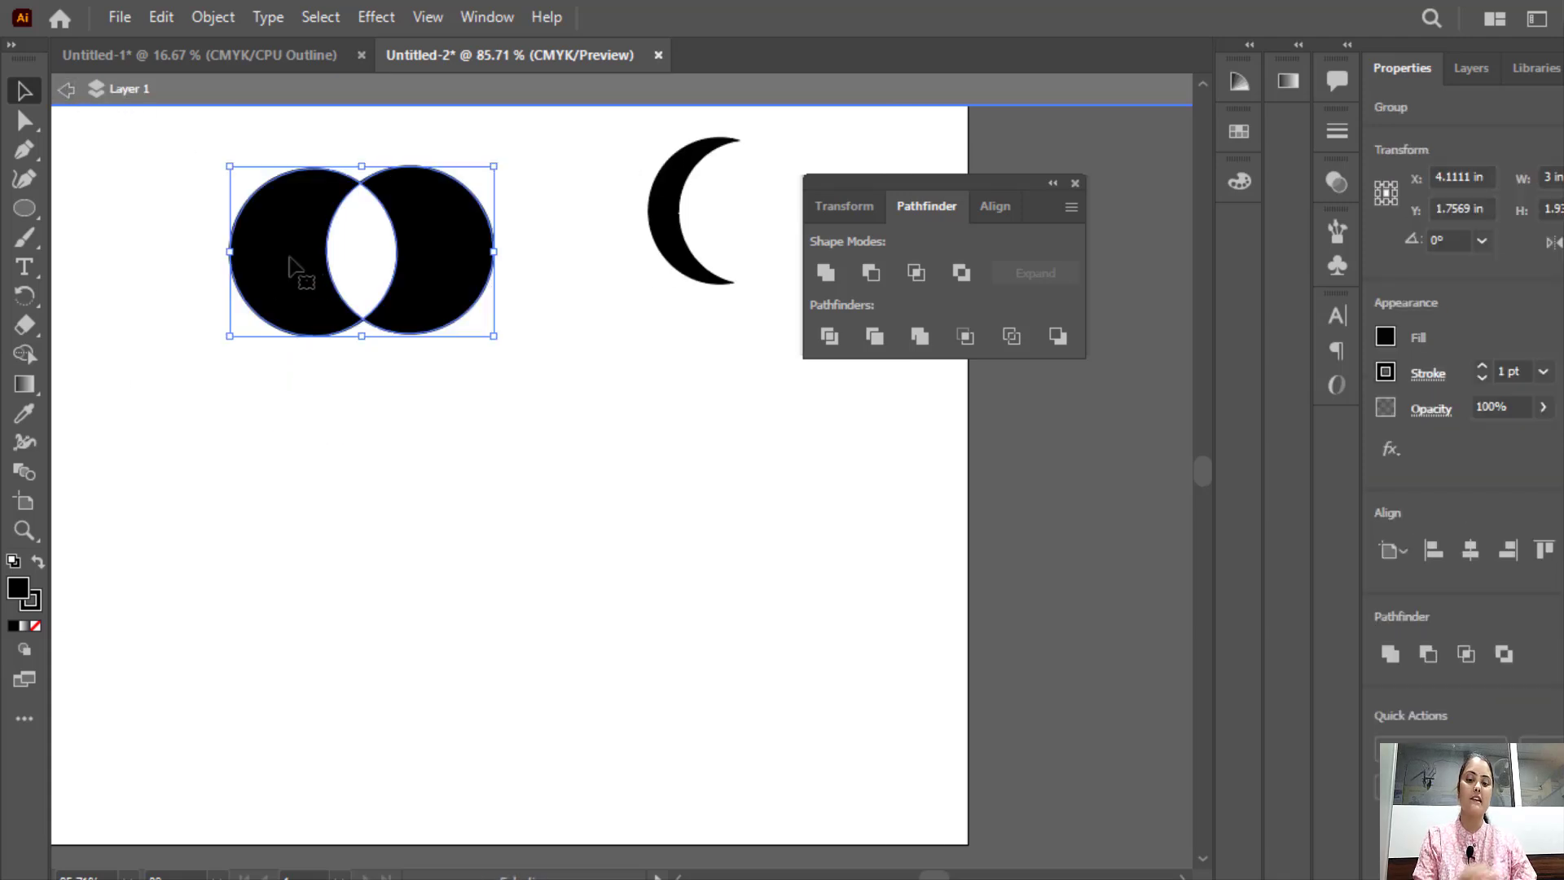
pyautogui.moveTo(290, 251); pyautogui.dragTo(216, 365)
pyautogui.click(530, 432)
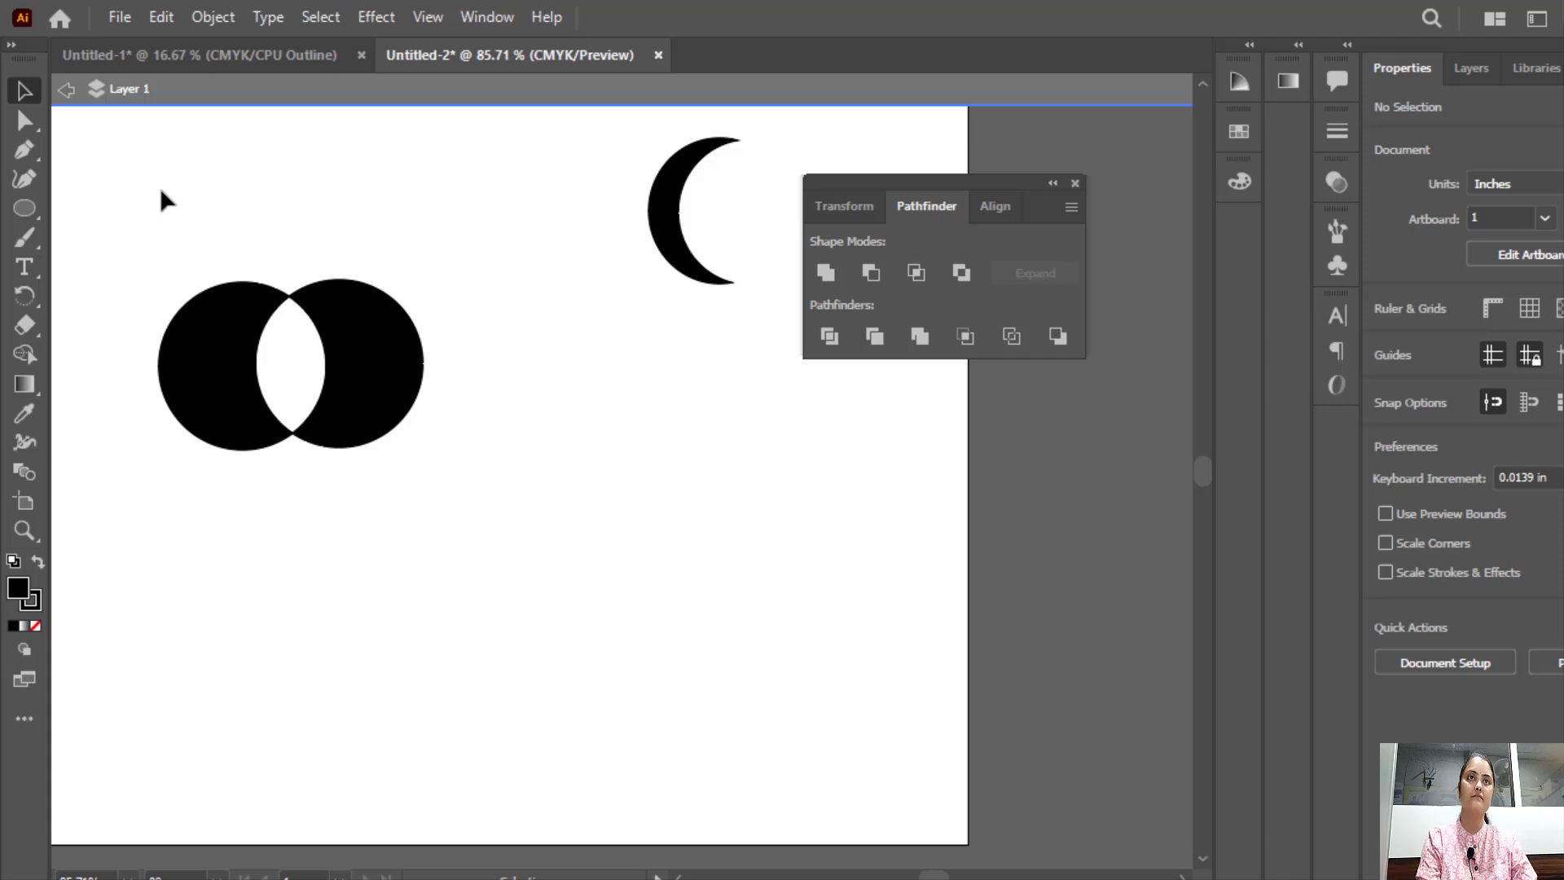
pyautogui.click(69, 90)
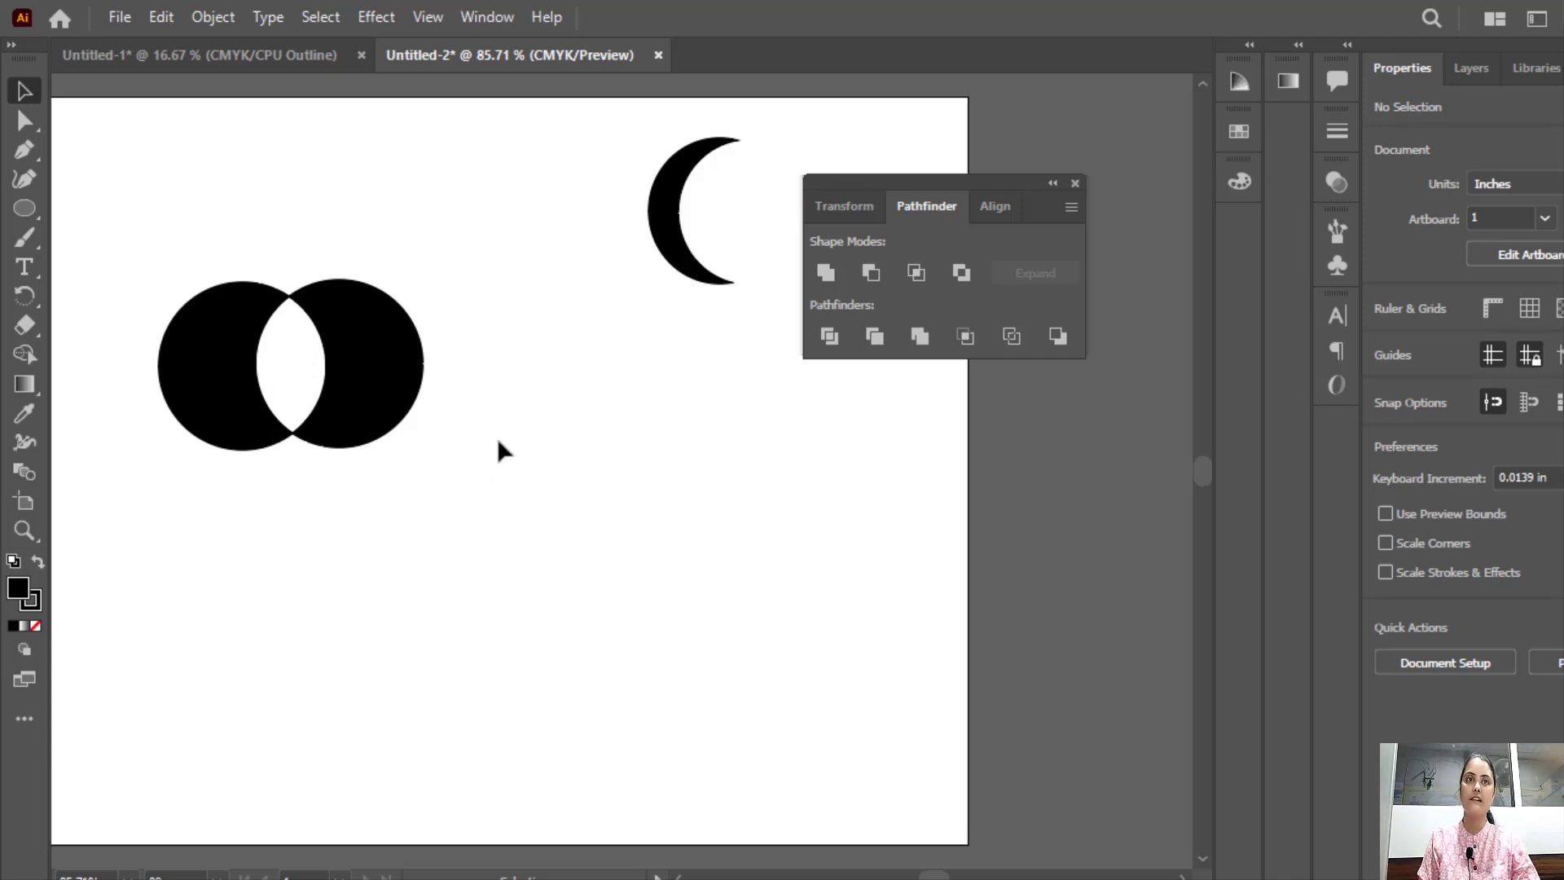
# Move the black two-circle group up beside the crescent, just to its left.
pyautogui.click(217, 359)
pyautogui.click(211, 202)
pyautogui.click(350, 355)
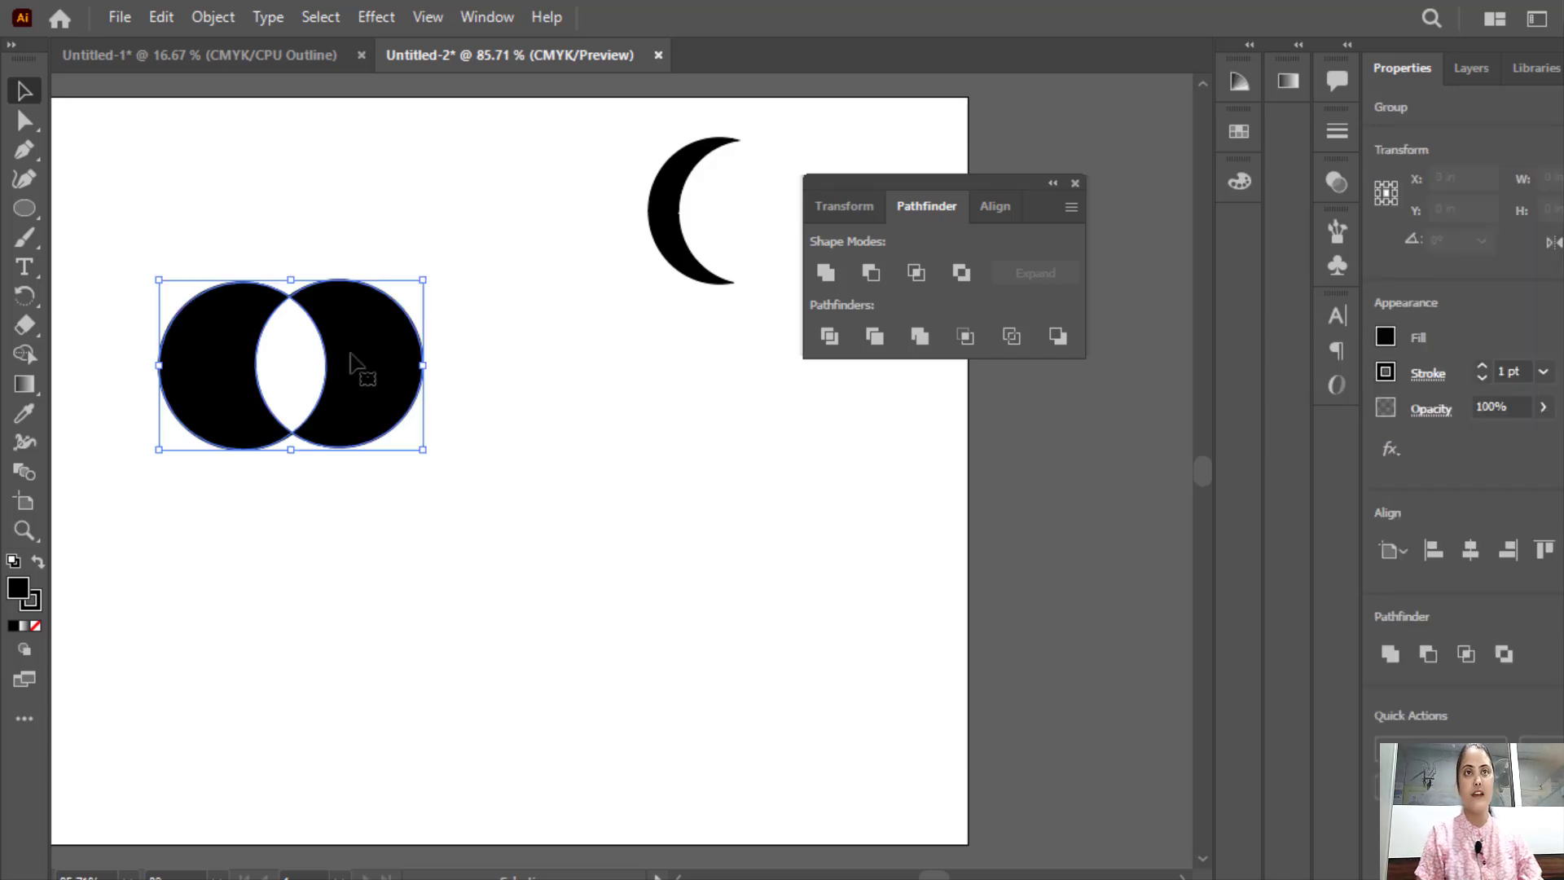
pyautogui.moveTo(351, 353); pyautogui.dragTo(612, 386)
pyautogui.moveTo(504, 391); pyautogui.dragTo(417, 359)
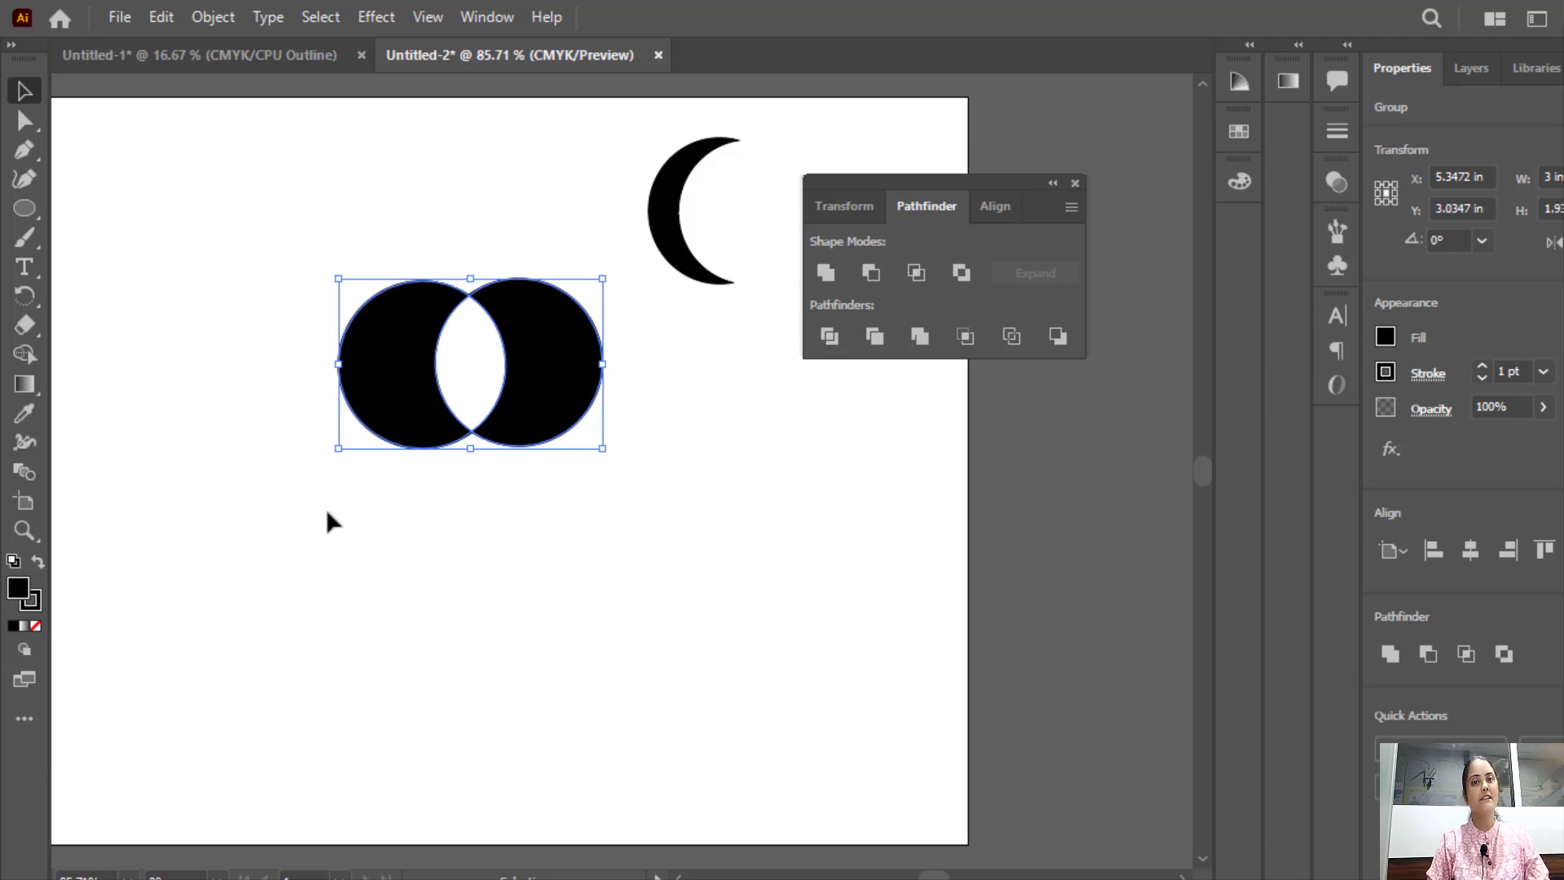
pyautogui.moveTo(408, 387); pyautogui.dragTo(332, 378)
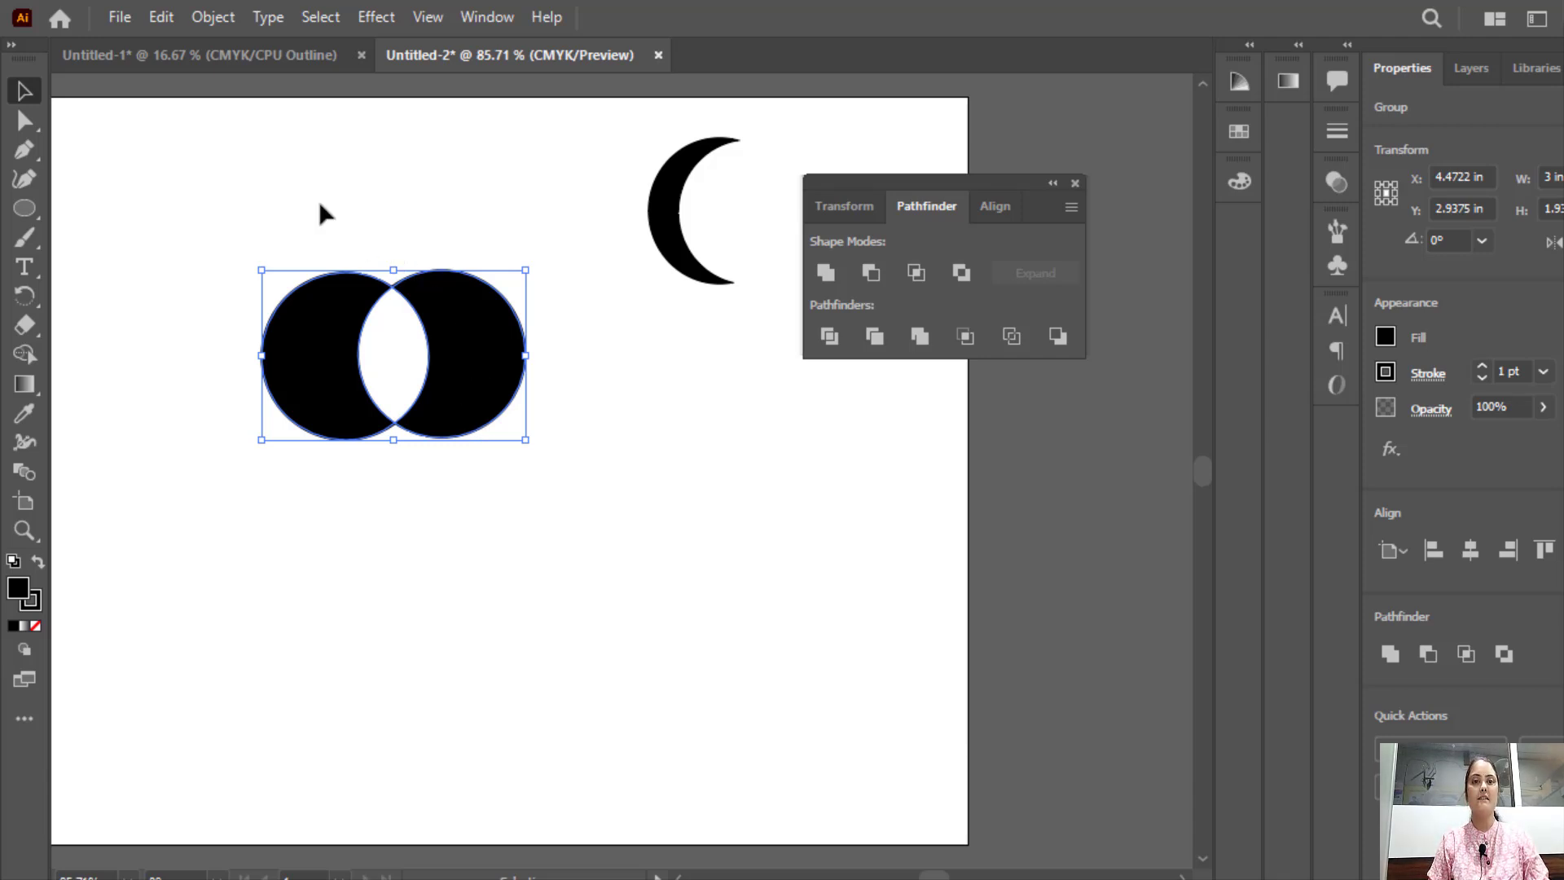
pyautogui.moveTo(468, 414); pyautogui.dragTo(569, 269)
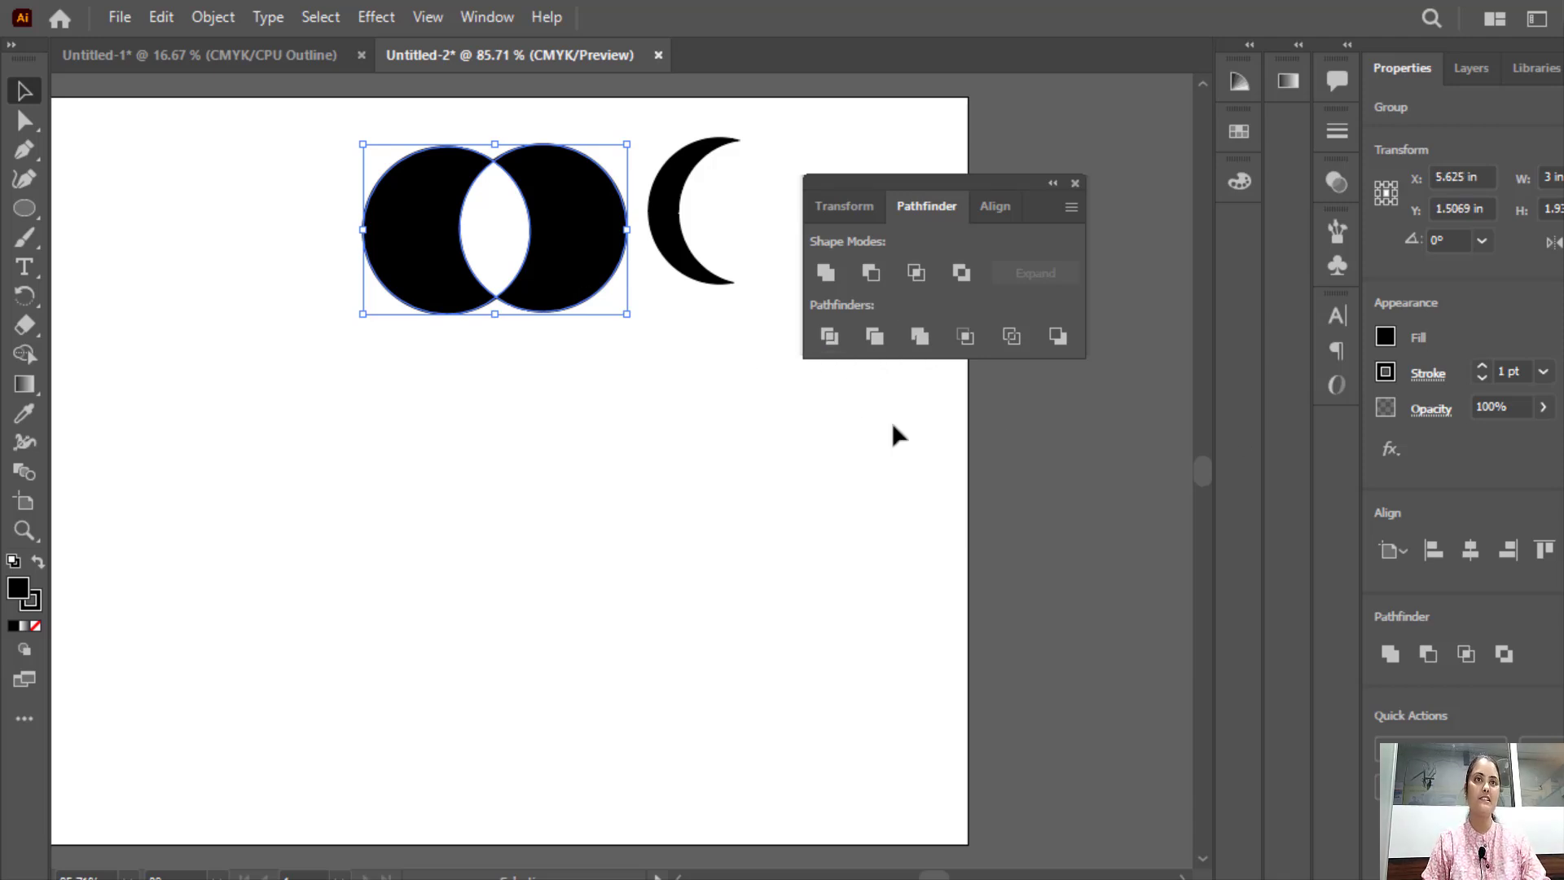
pyautogui.click(400, 418)
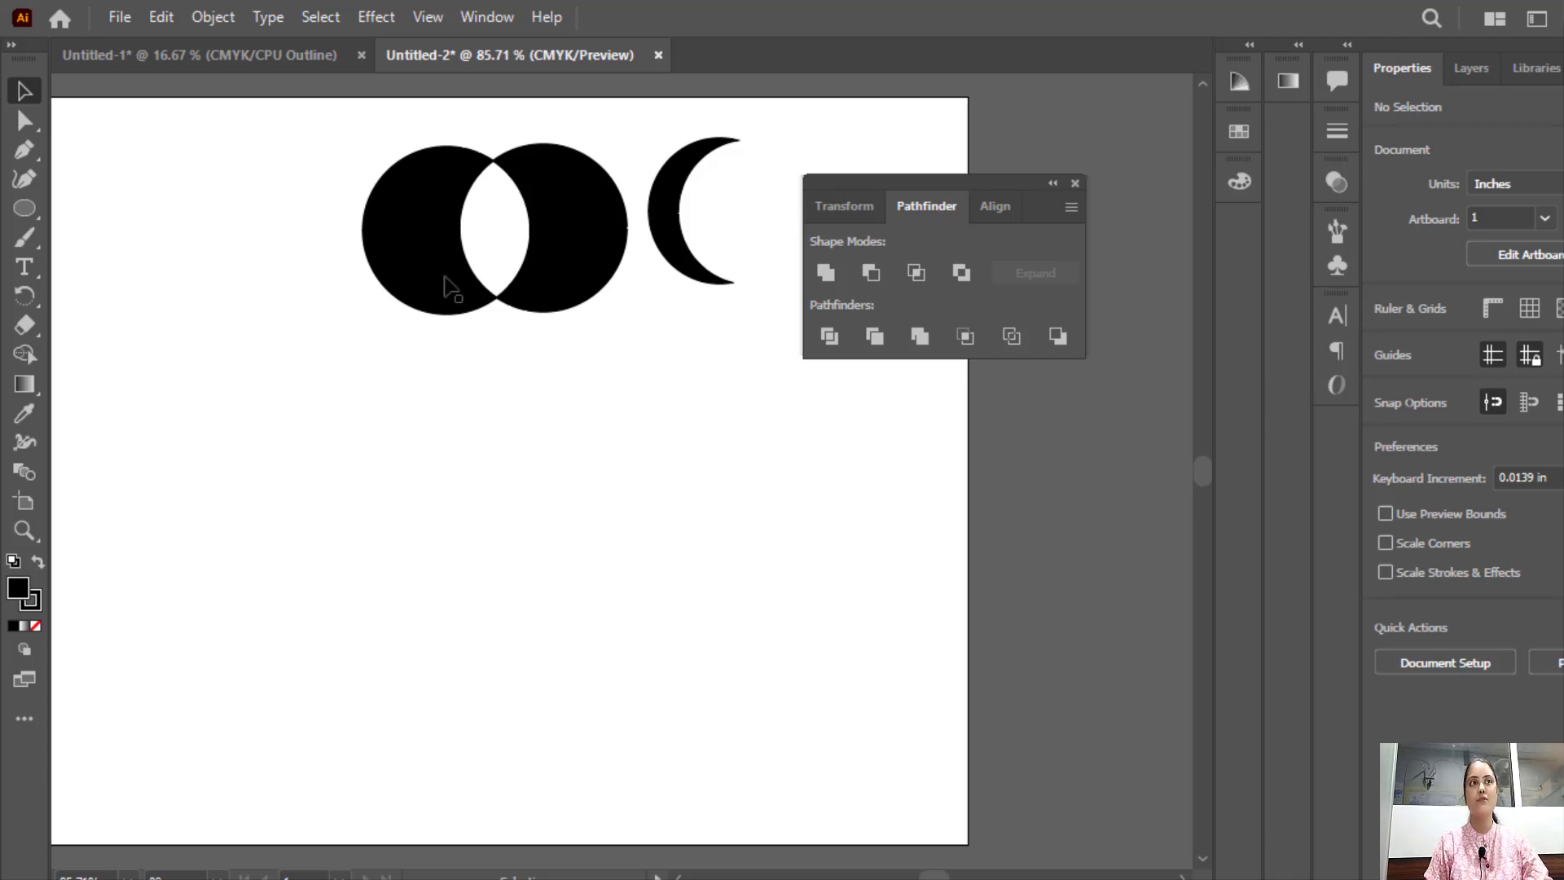
# Draw a circle about 2.18 in wide below the black group and give it the default white fill and black stroke.
pyautogui.click(36, 211)
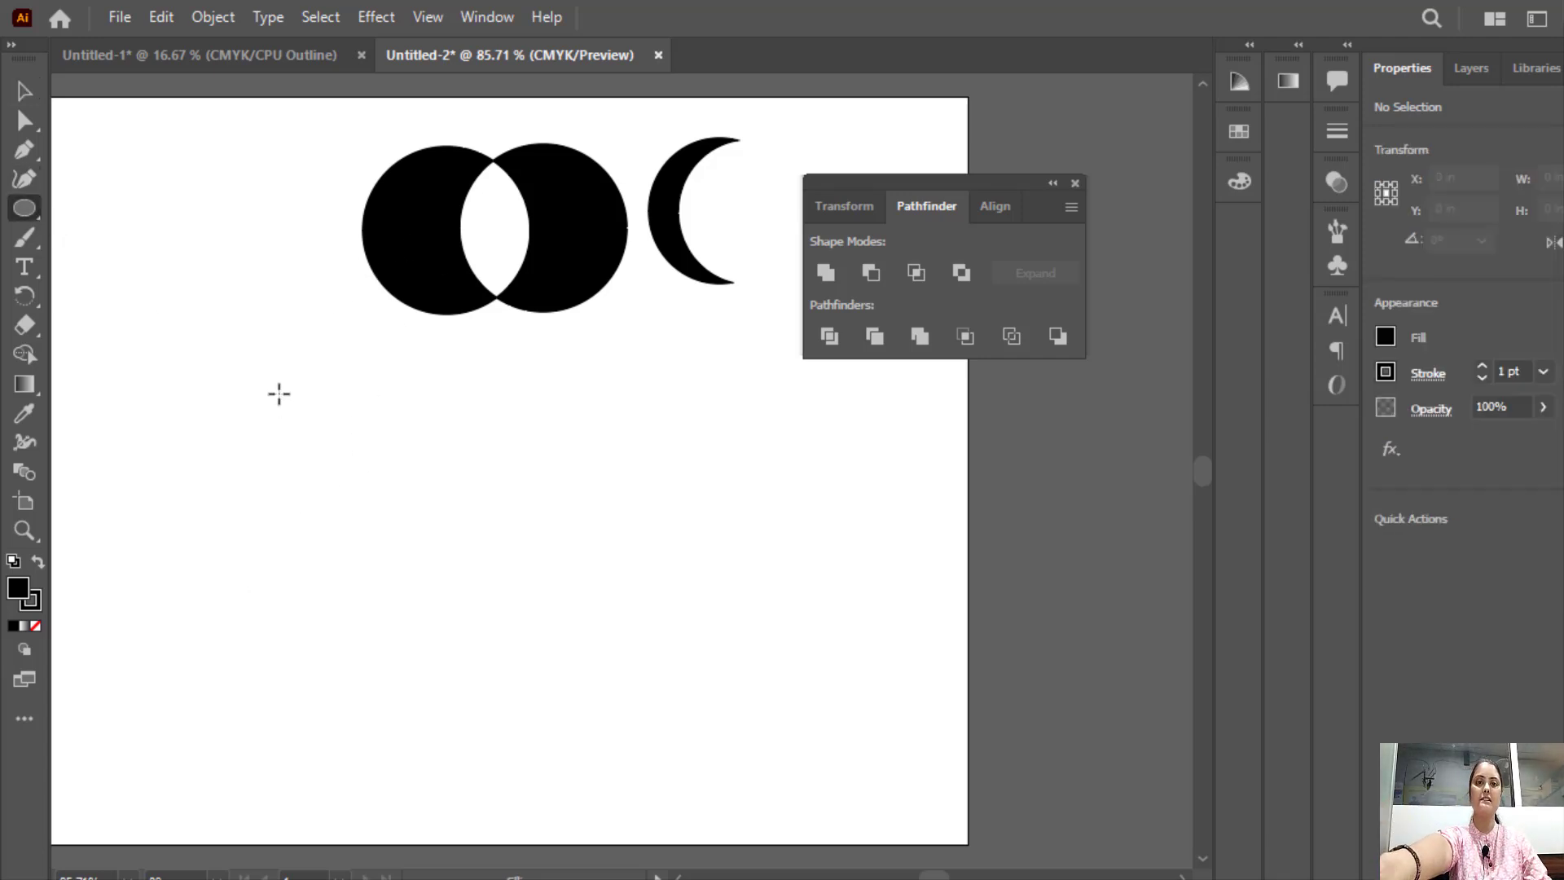
pyautogui.moveTo(280, 391); pyautogui.dragTo(471, 581)
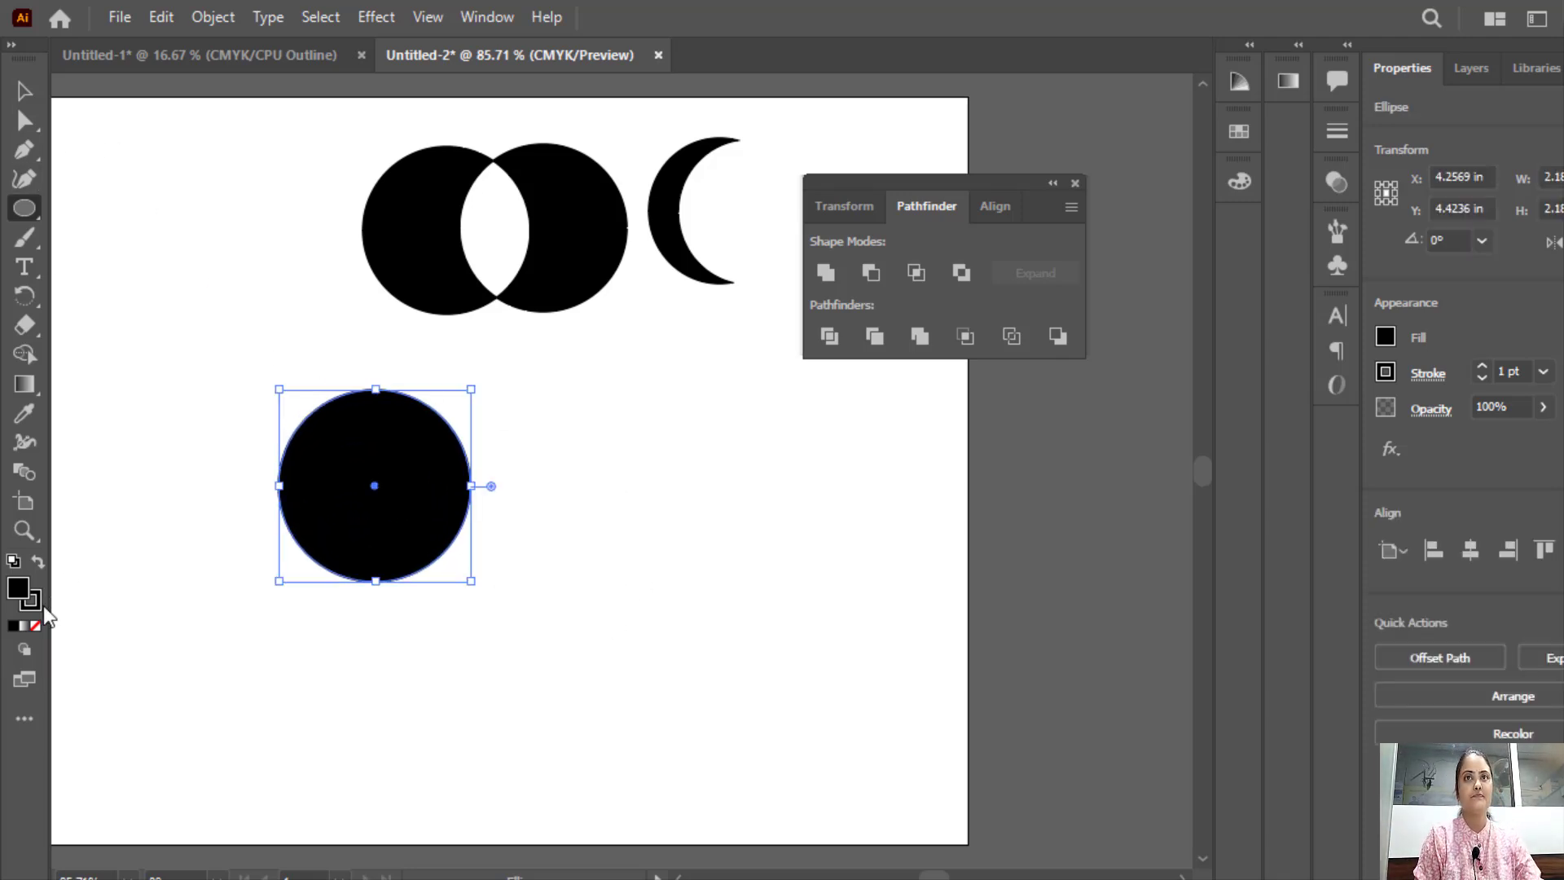
pyautogui.click(14, 561)
pyautogui.click(251, 371)
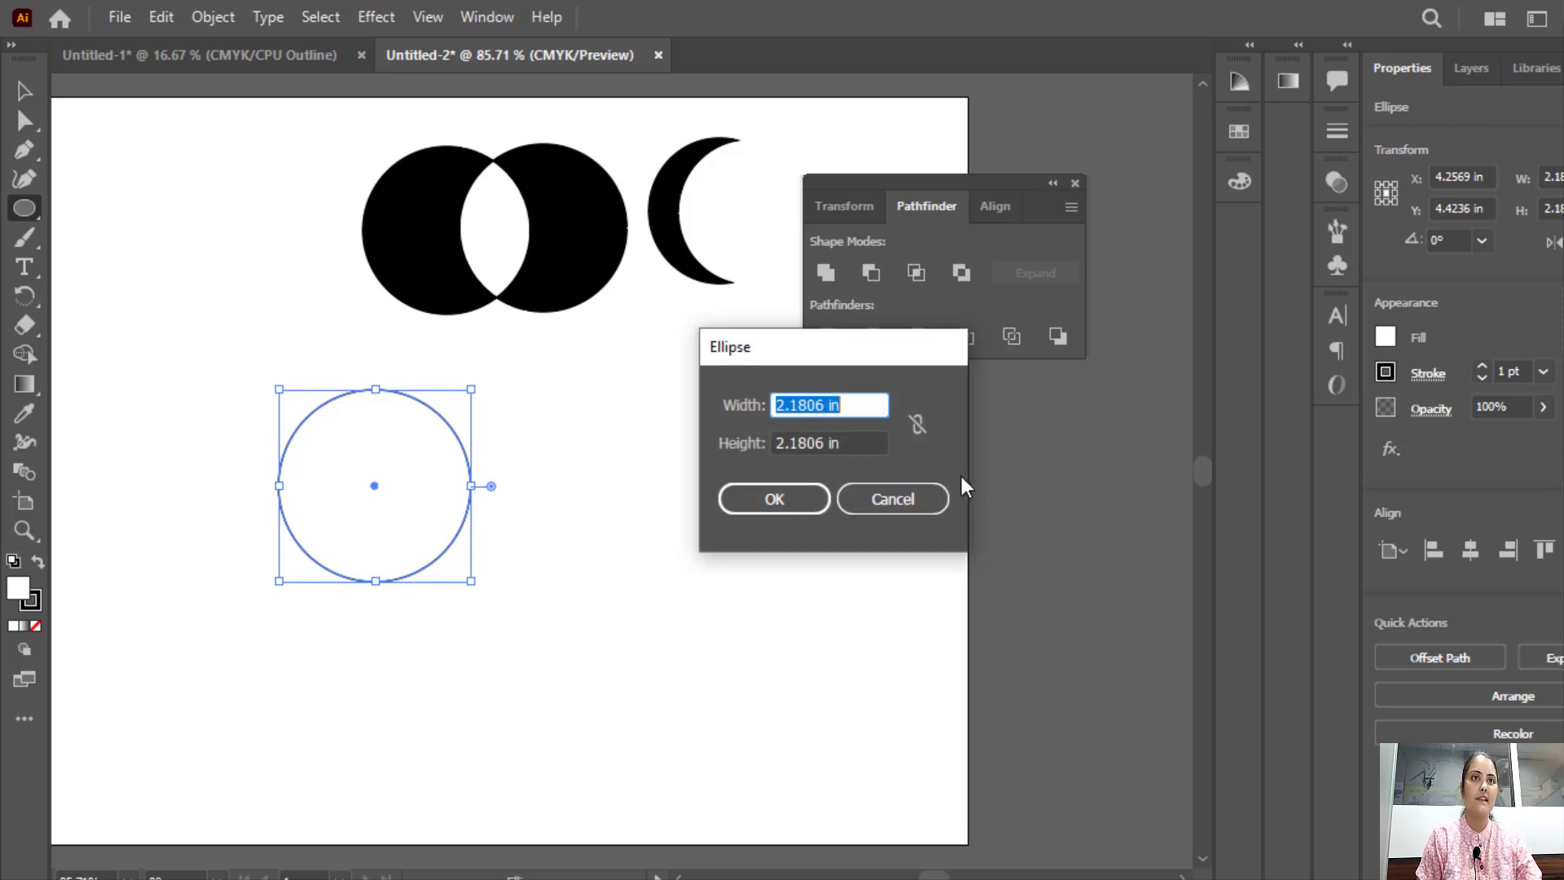
pyautogui.click(896, 498)
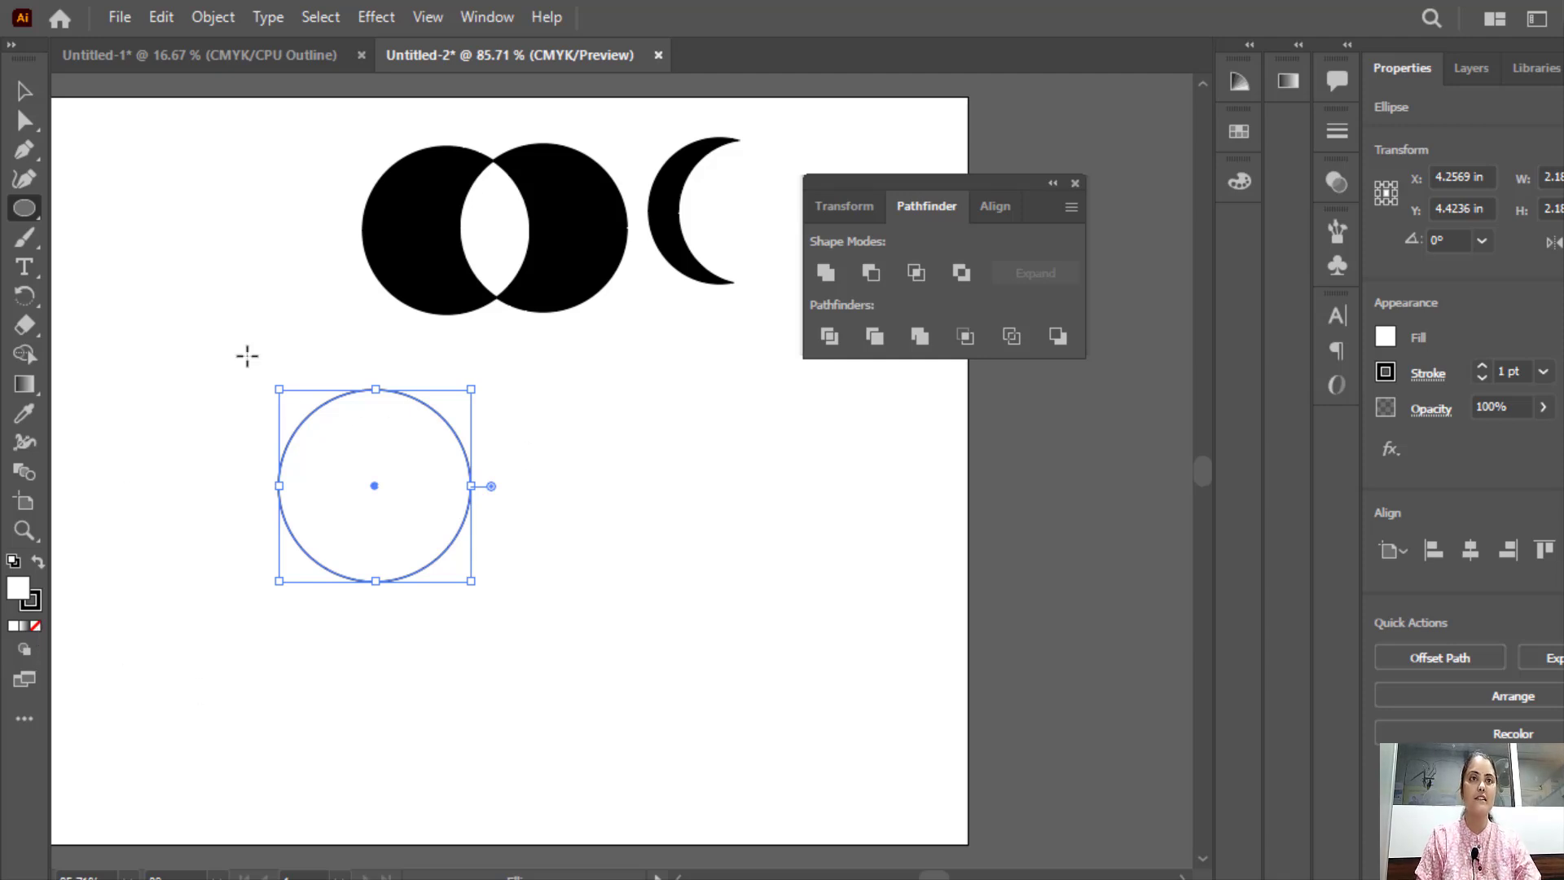
pyautogui.click(247, 357)
pyautogui.click(893, 498)
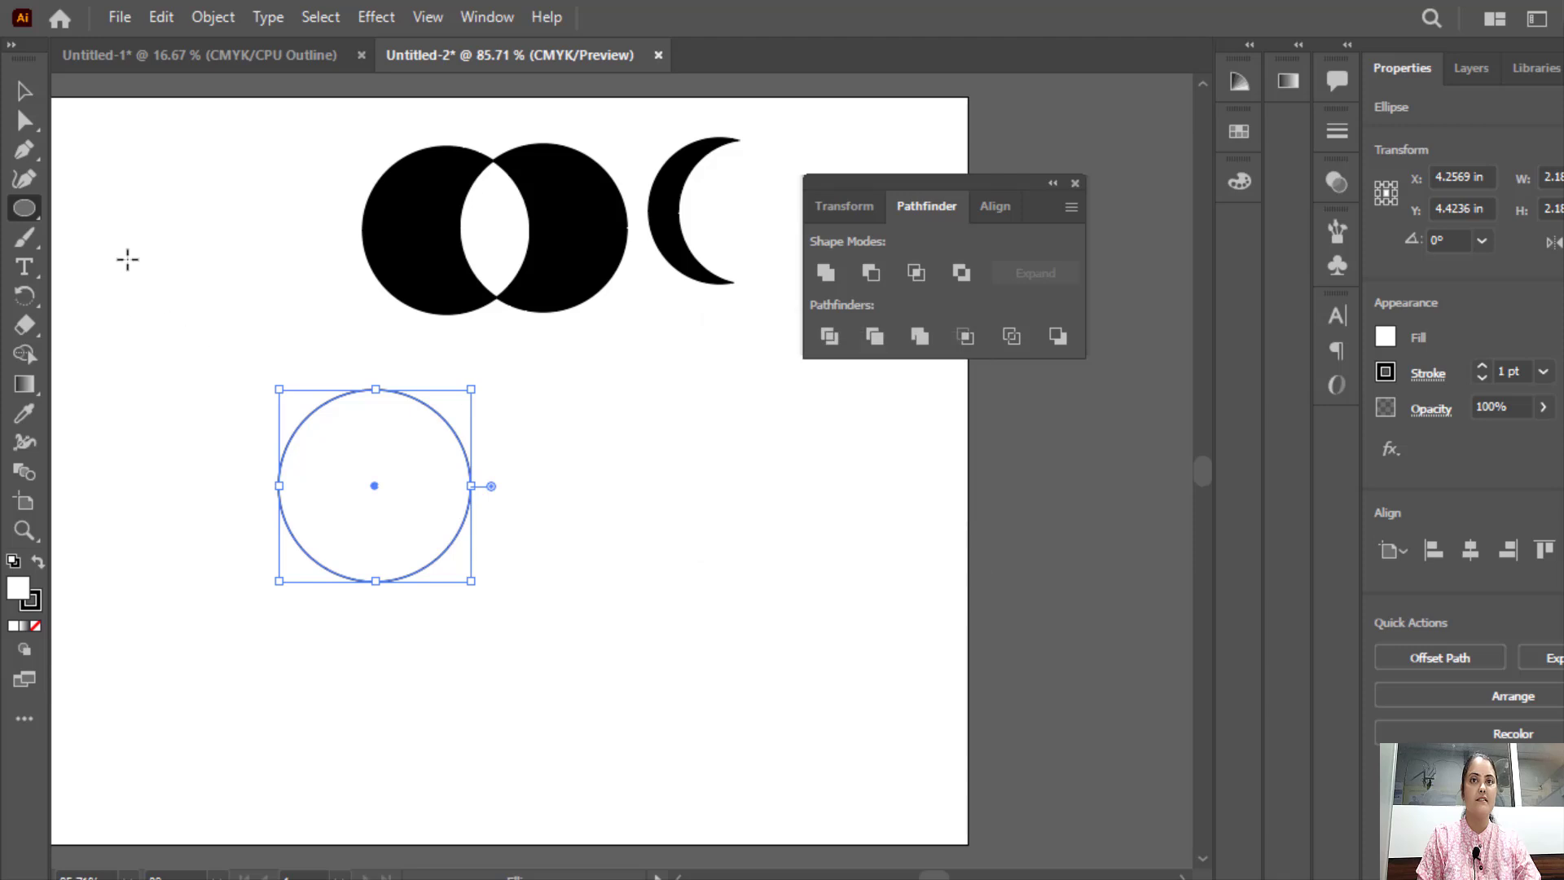
# Add a small upright ellipse about 0.44 in wide and 0.7 in high across the top edge of the white circle.
pyautogui.click(29, 93)
pyautogui.moveTo(378, 415); pyautogui.dragTo(468, 374)
pyautogui.moveTo(563, 534); pyautogui.dragTo(372, 382)
# Delete the black two-circle group, leaving the crescent, the white circle and the small ellipse.
pyautogui.moveTo(557, 575); pyautogui.dragTo(342, 293)
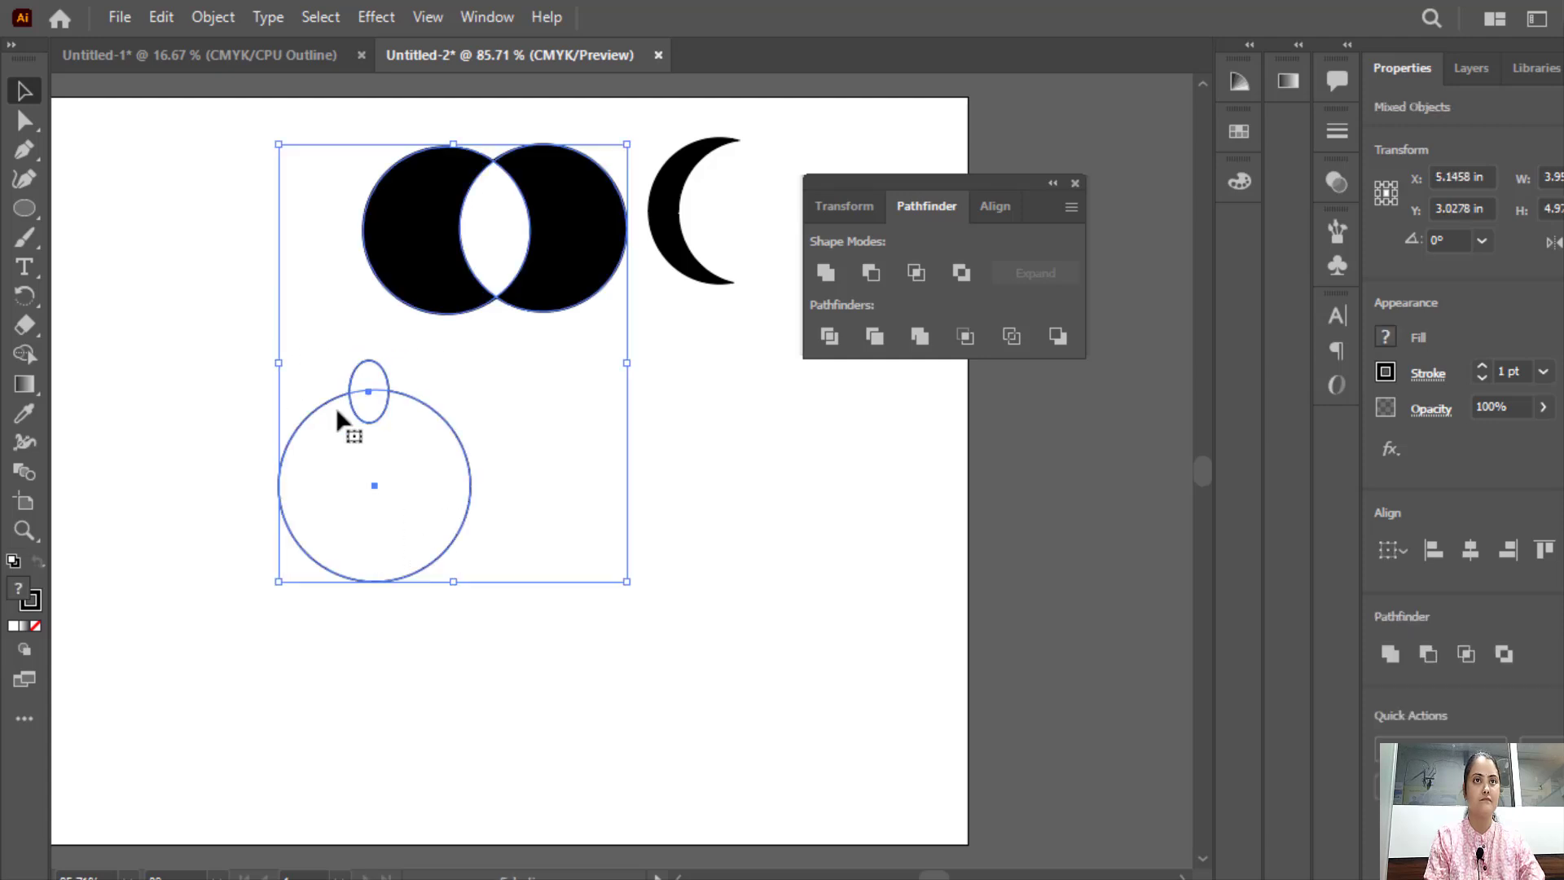
pyautogui.click(712, 401)
pyautogui.moveTo(505, 203); pyautogui.dragTo(887, 528)
pyautogui.press('Delete')
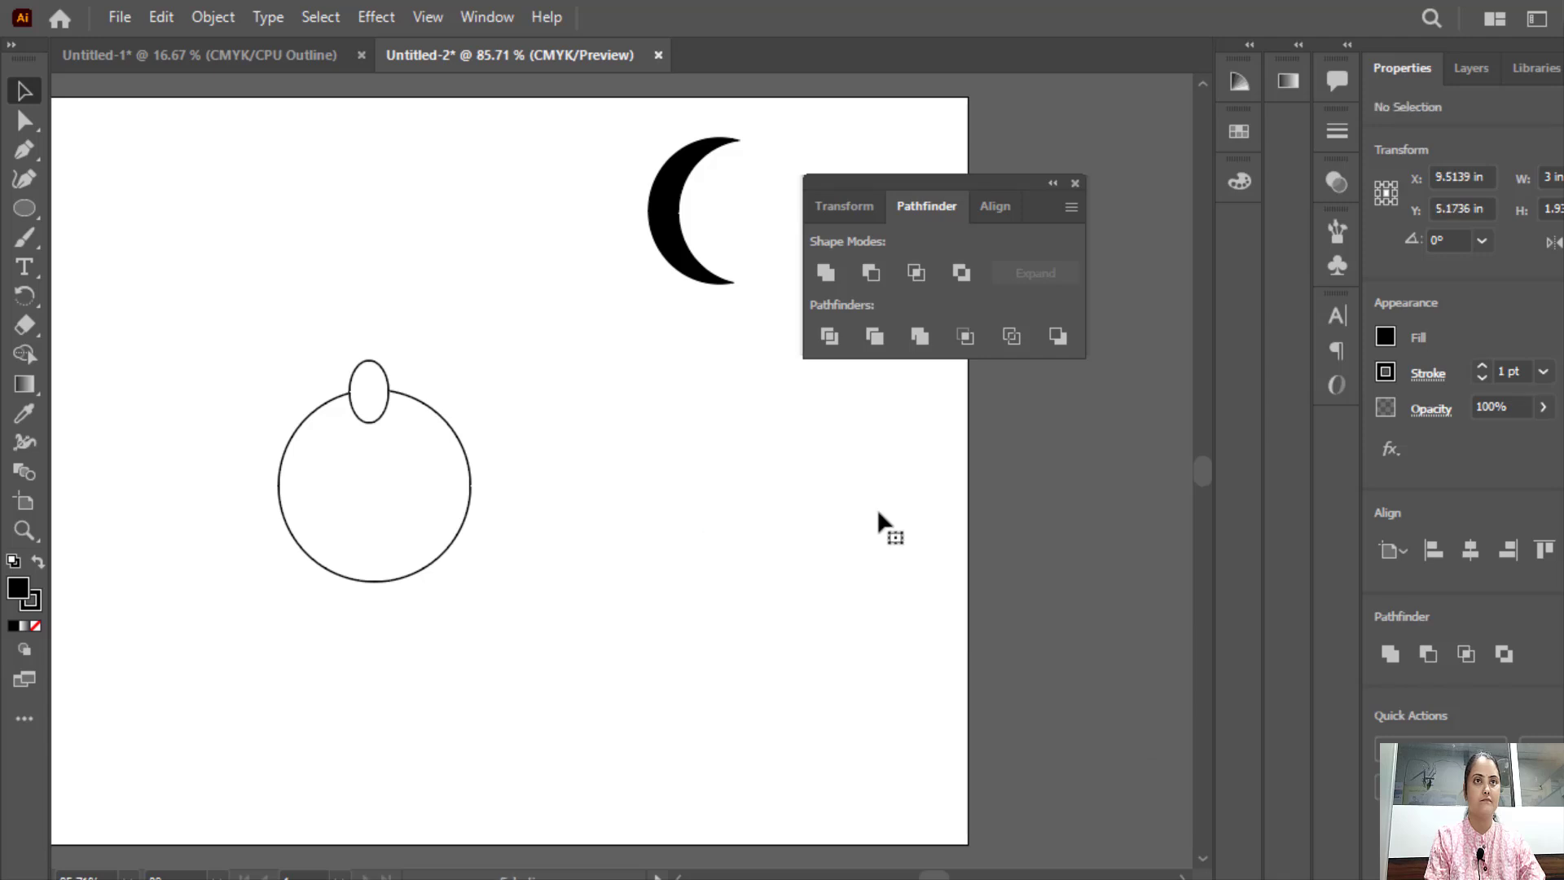
# Align the small ellipse and the large circle on their horizontal centers, and select only the ellipse.
pyautogui.moveTo(593, 511); pyautogui.dragTo(335, 330)
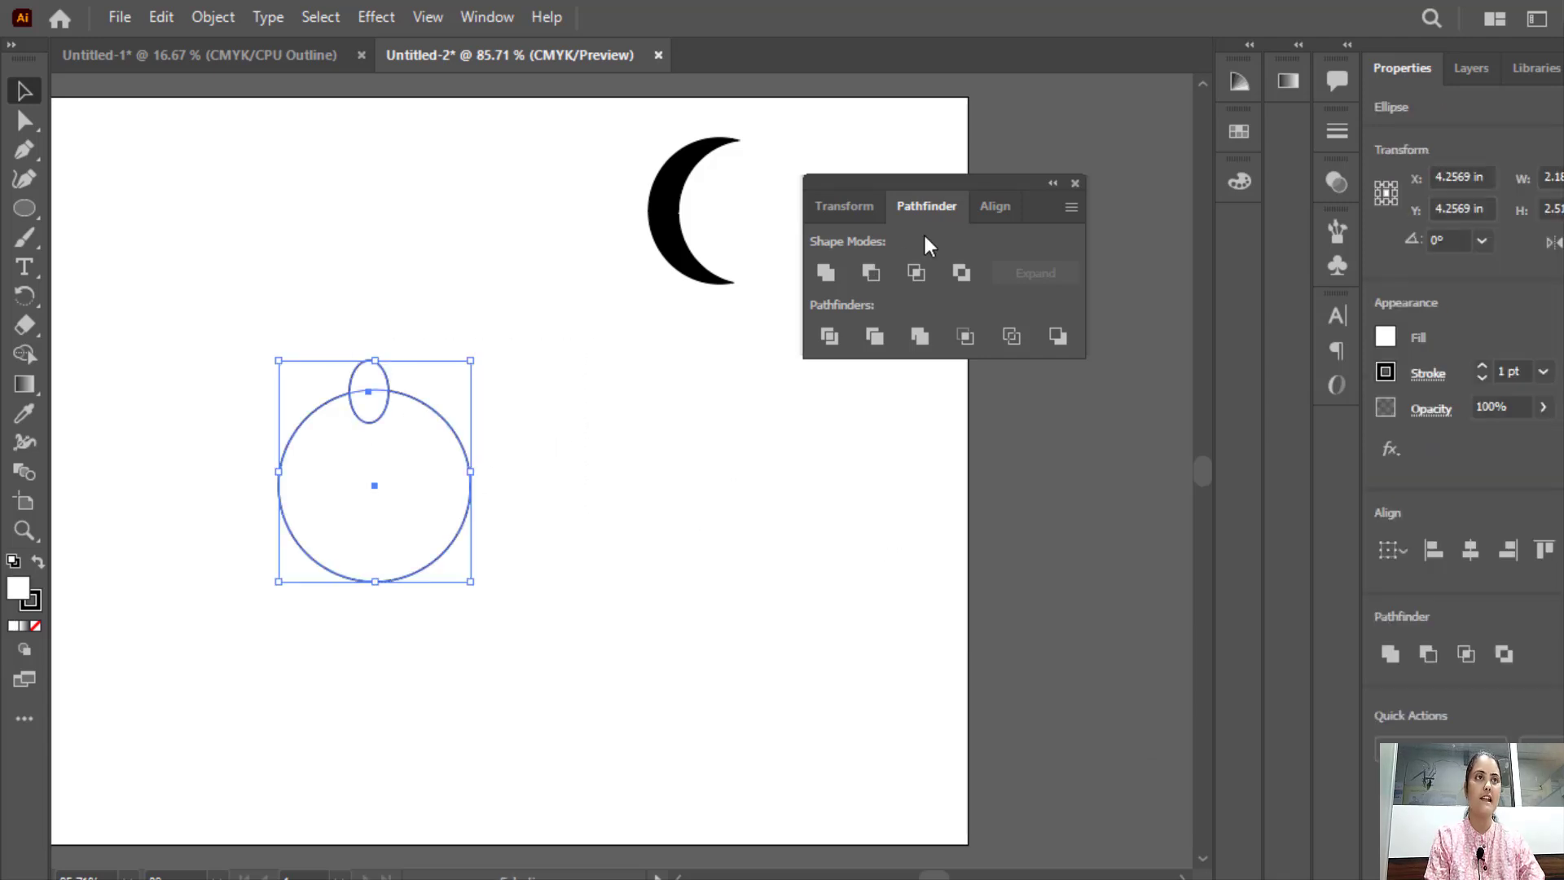
pyautogui.click(999, 206)
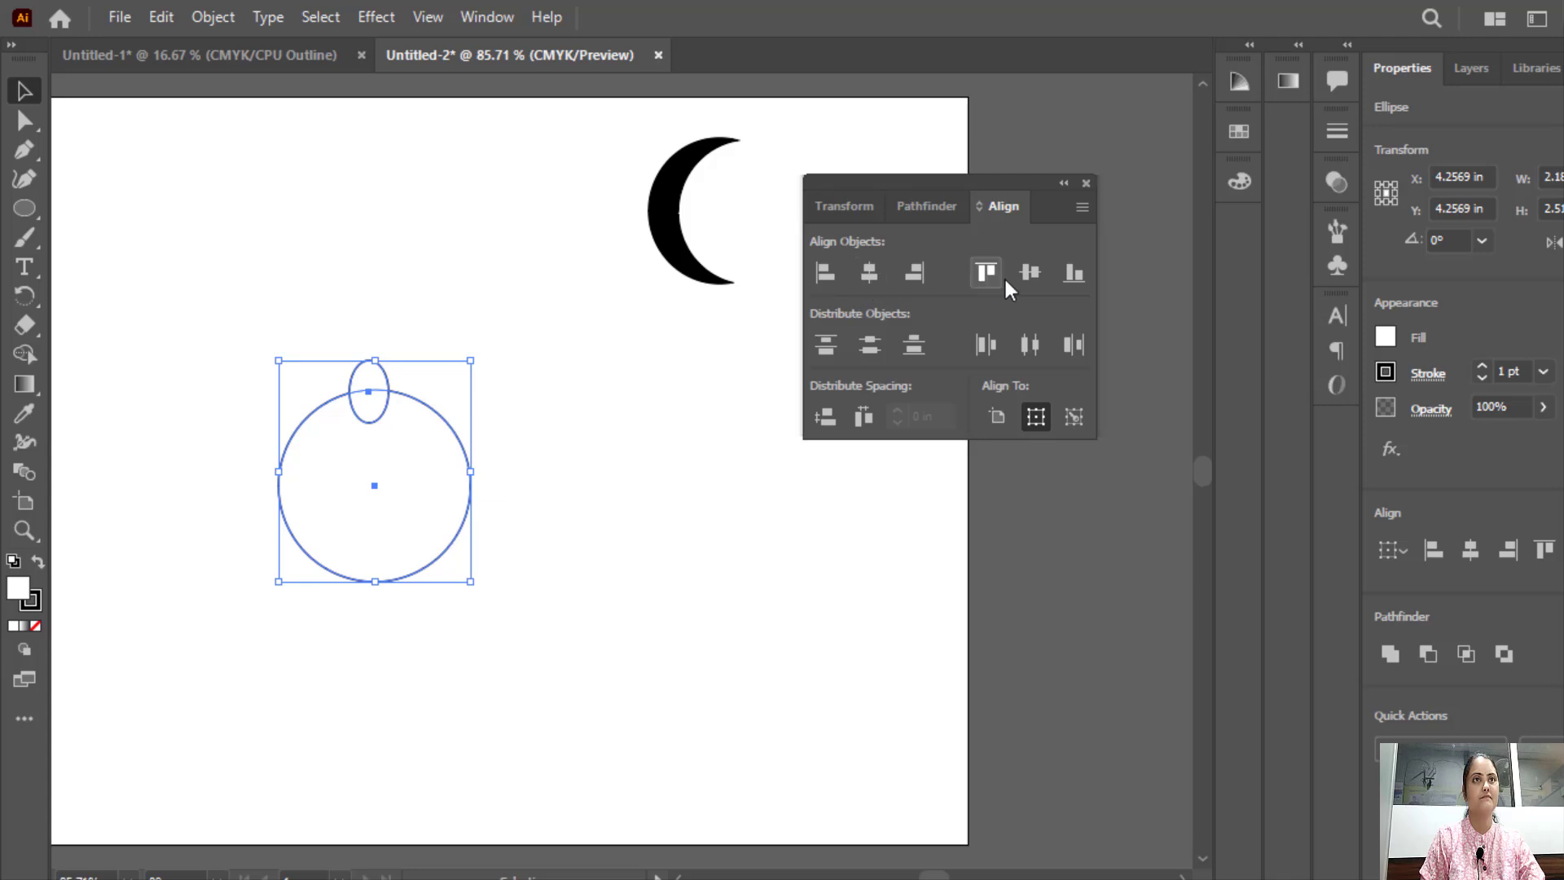
pyautogui.click(869, 276)
pyautogui.click(550, 433)
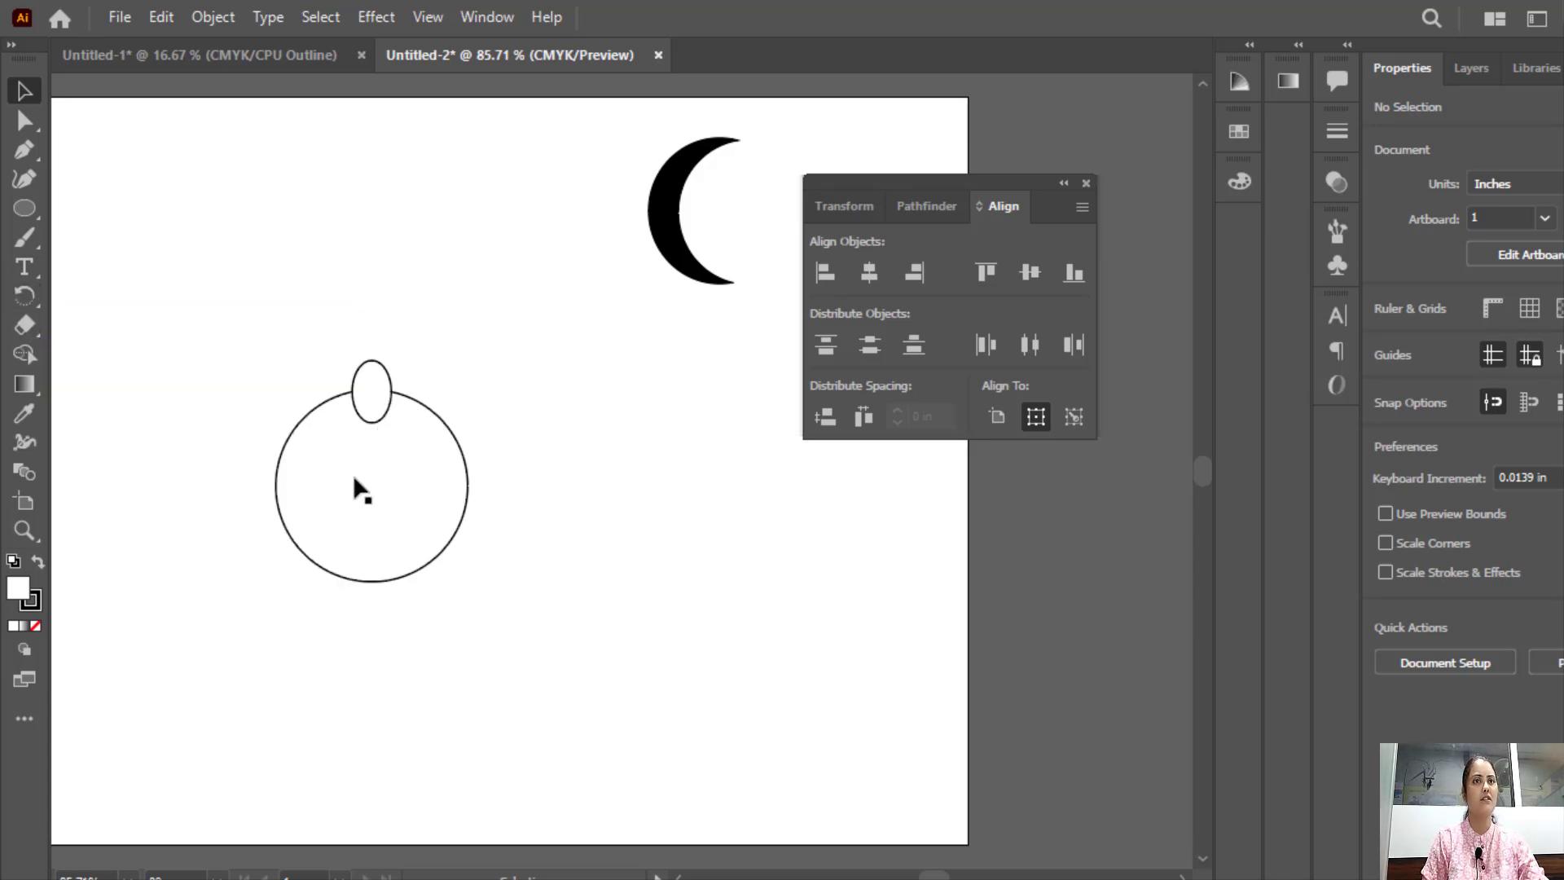
pyautogui.click(371, 376)
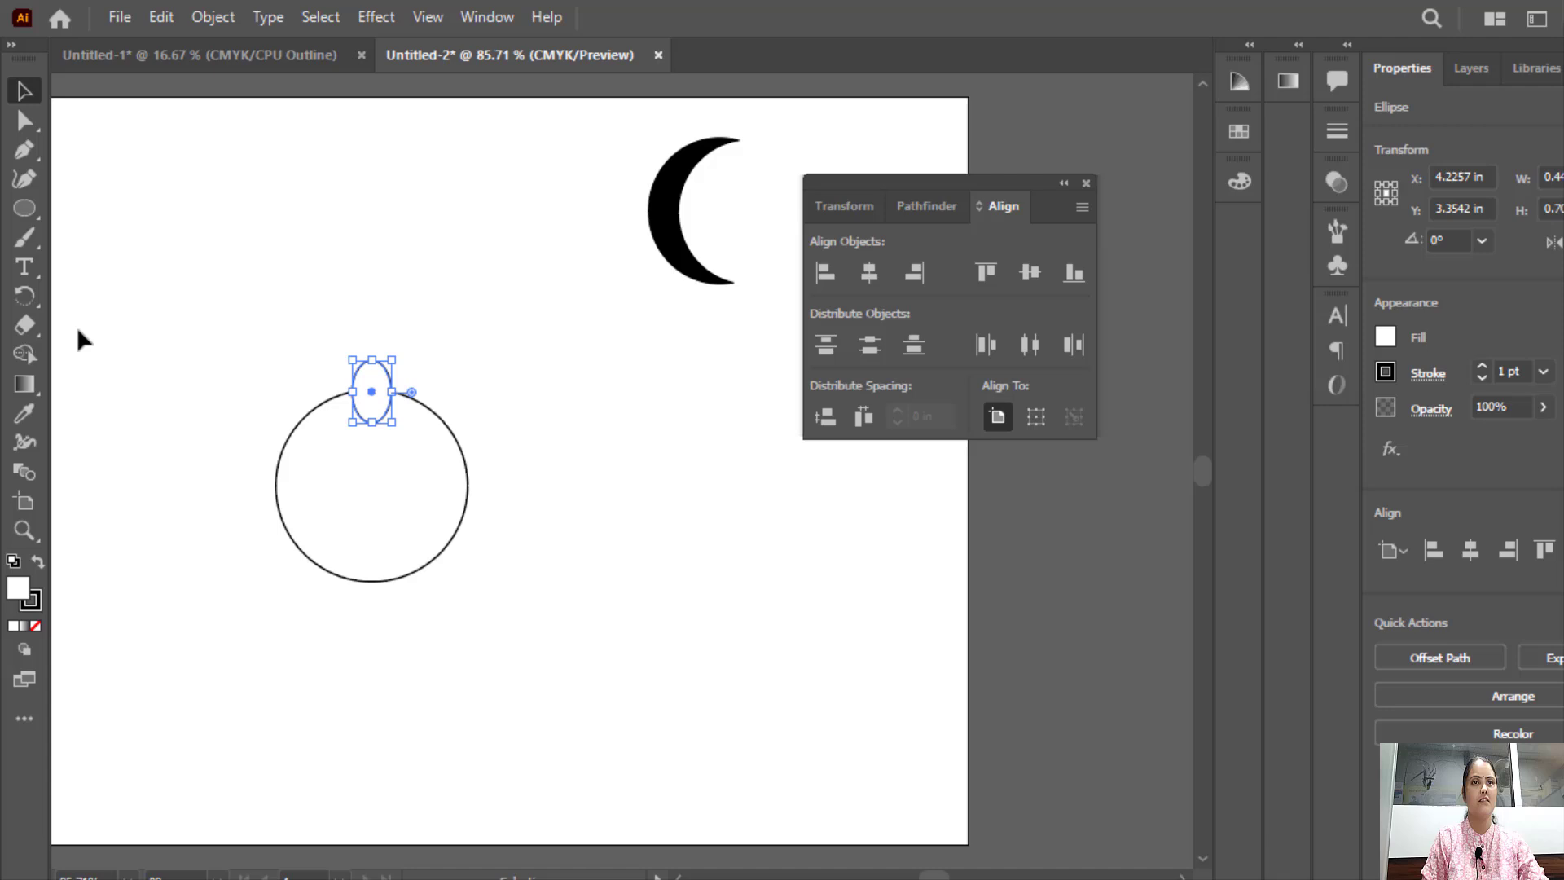
# Copy the small ellipse around the large circle's center at 45° intervals until eight ellipses ring its edge.
pyautogui.click(34, 299)
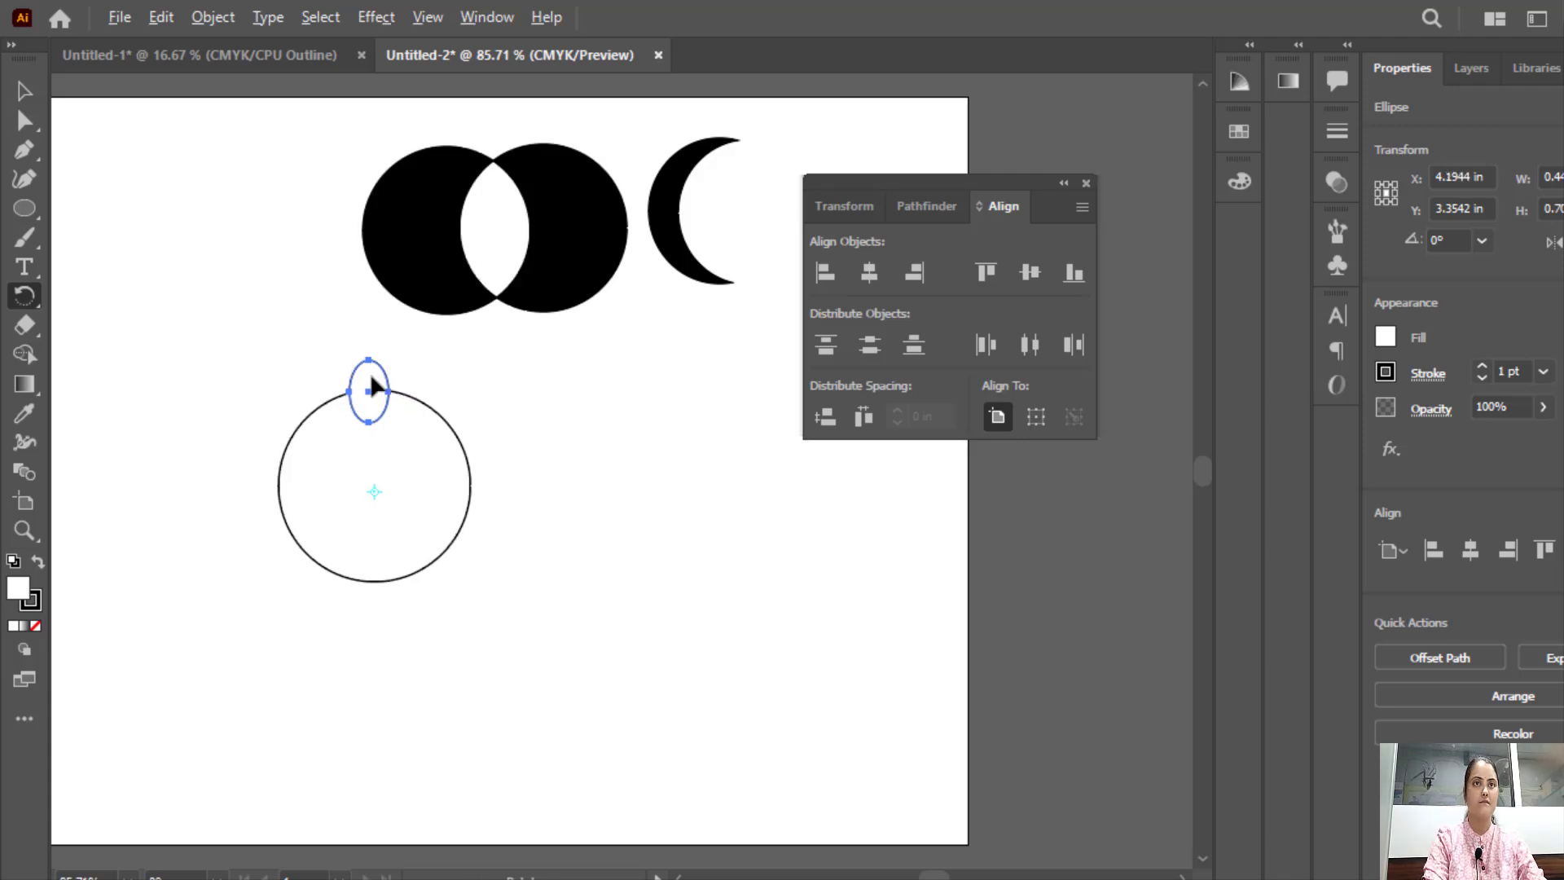
pyautogui.moveTo(372, 378); pyautogui.dragTo(419, 391)
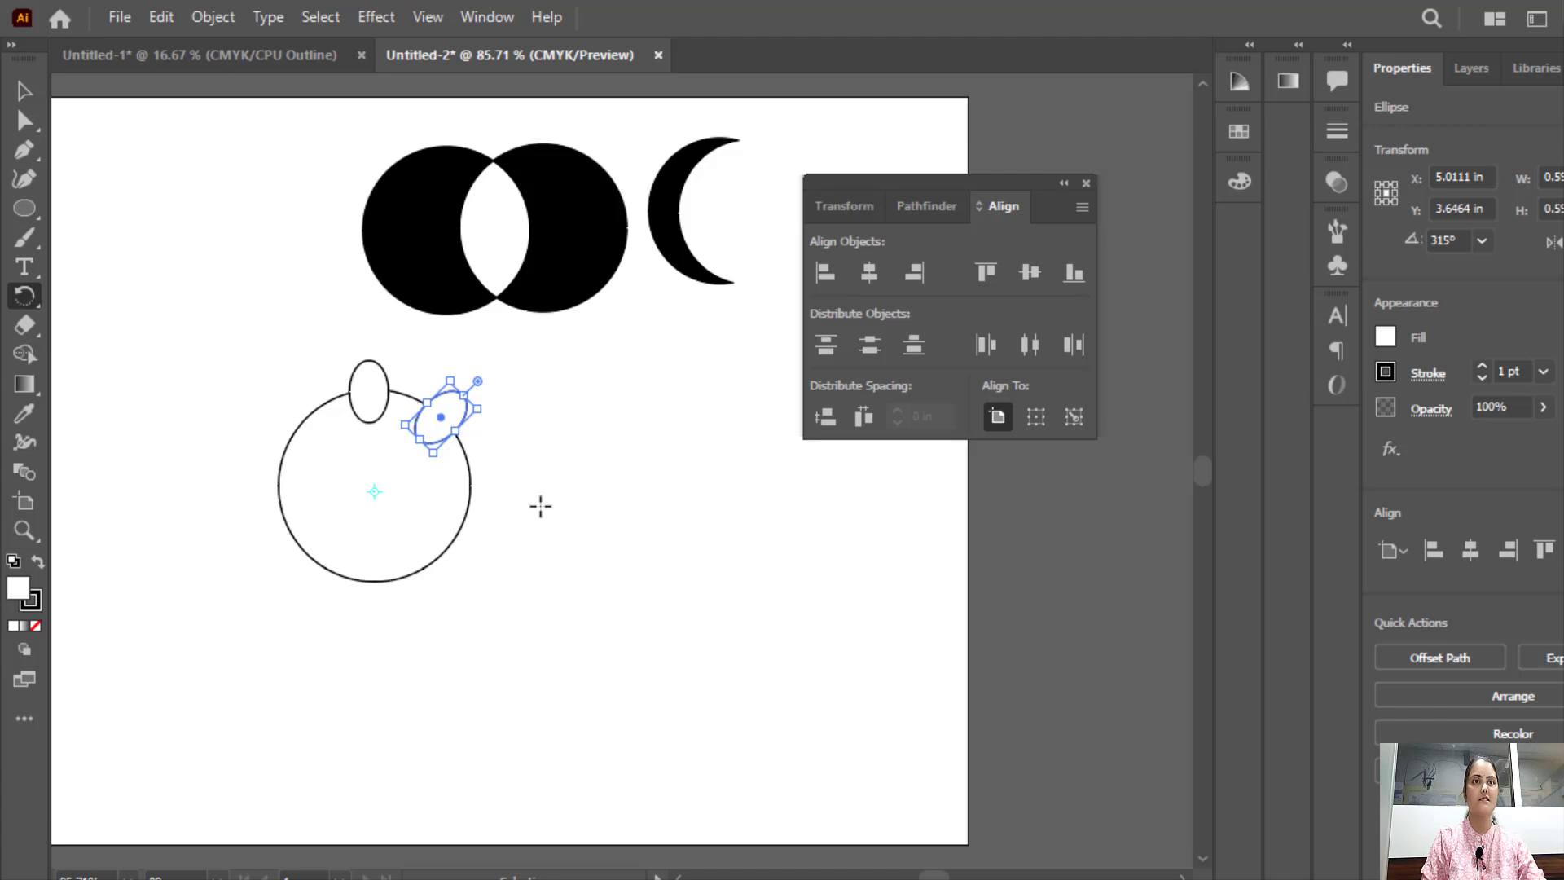
pyautogui.hotkey('ctrl', 'd')
pyautogui.hotkey('ctrl', 'd')
pyautogui.hotkey('ctrl', 'd')
pyautogui.hotkey('ctrl', 'd')
pyautogui.hotkey('ctrl', 'd')
pyautogui.hotkey('ctrl', 'd')
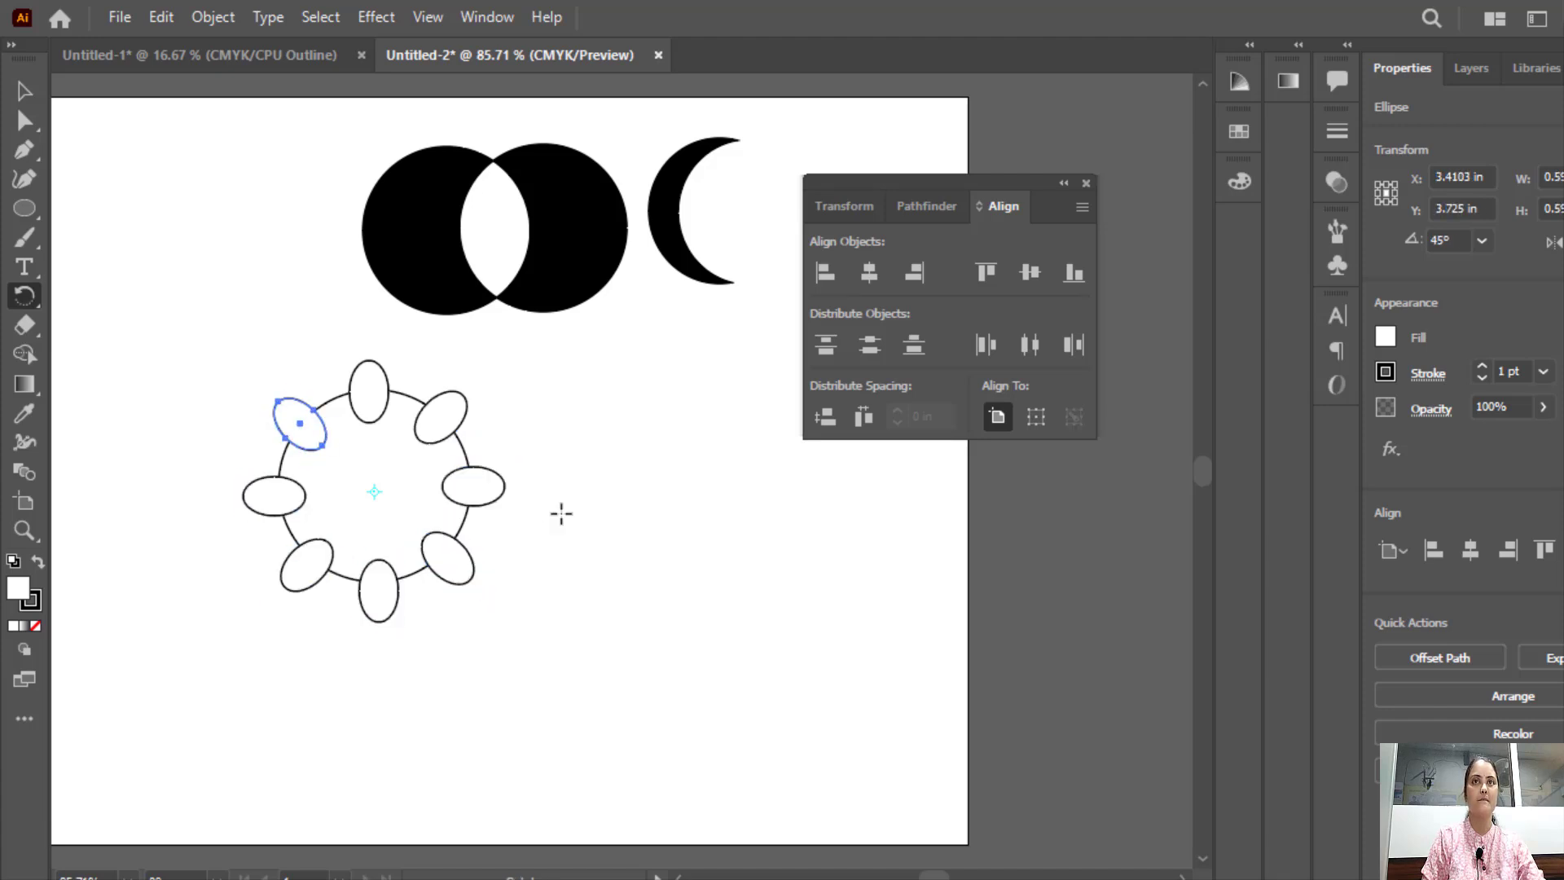
pyautogui.click(25, 90)
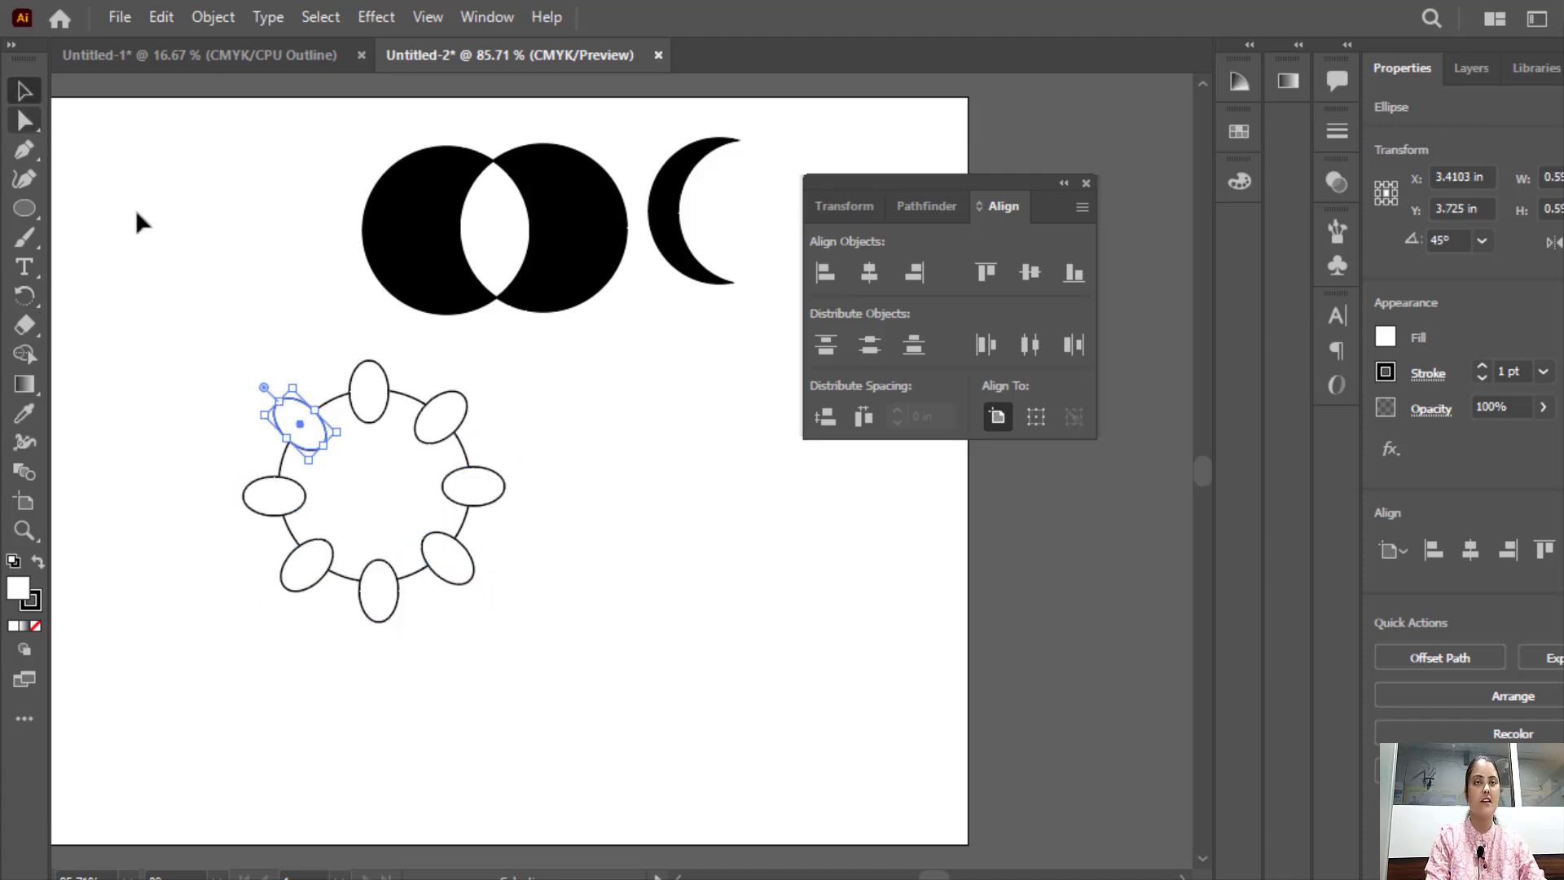
# Draw a circle about 0.72 in wide in the middle of the large circle.
pyautogui.click(32, 208)
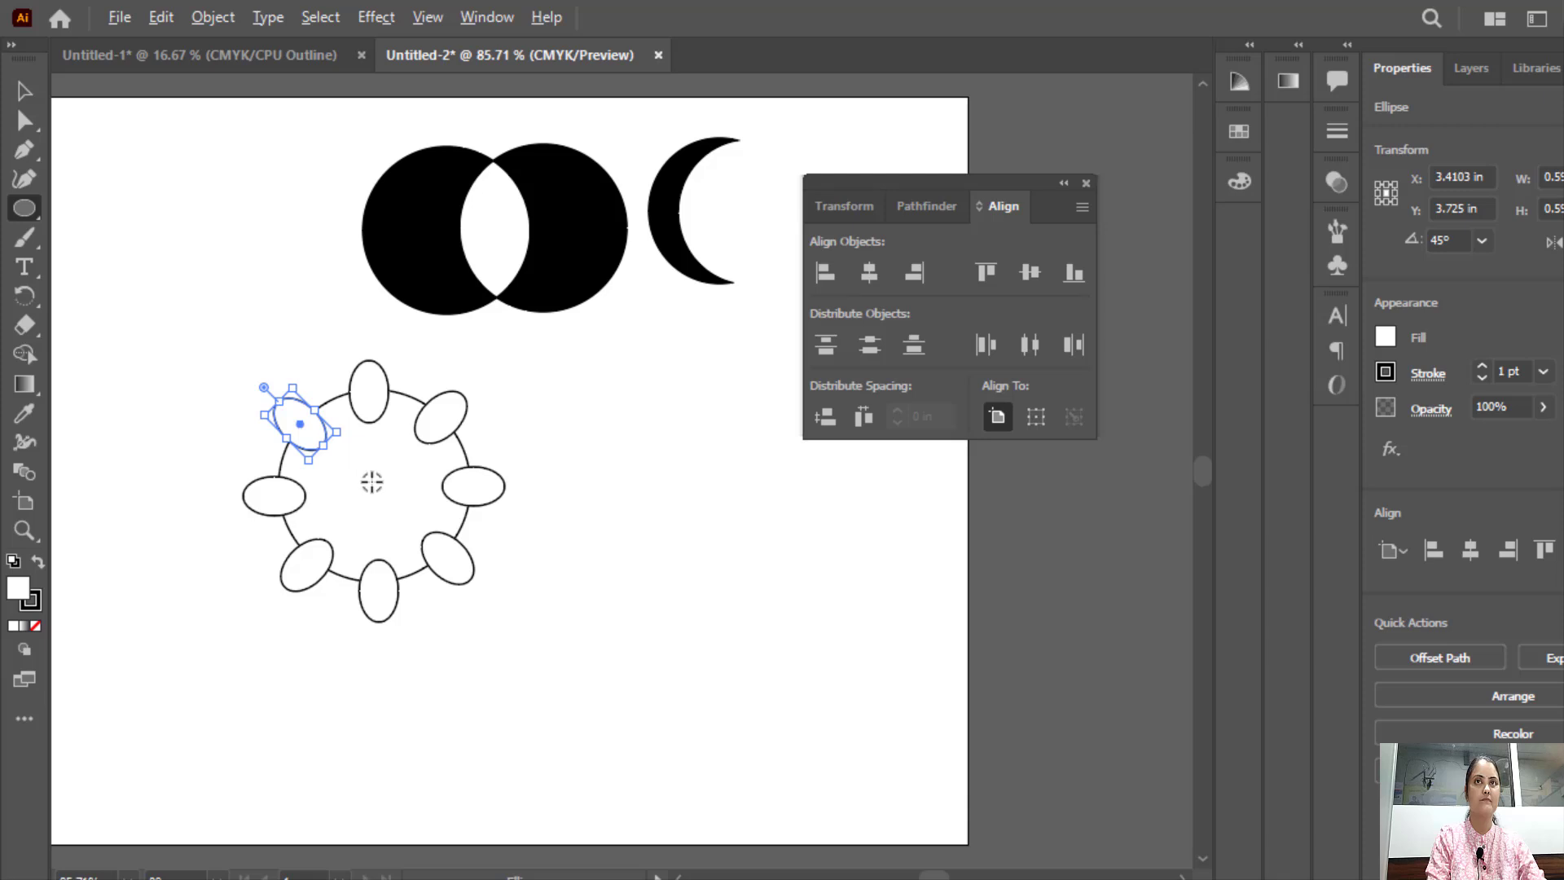
pyautogui.moveTo(371, 477); pyautogui.dragTo(403, 509)
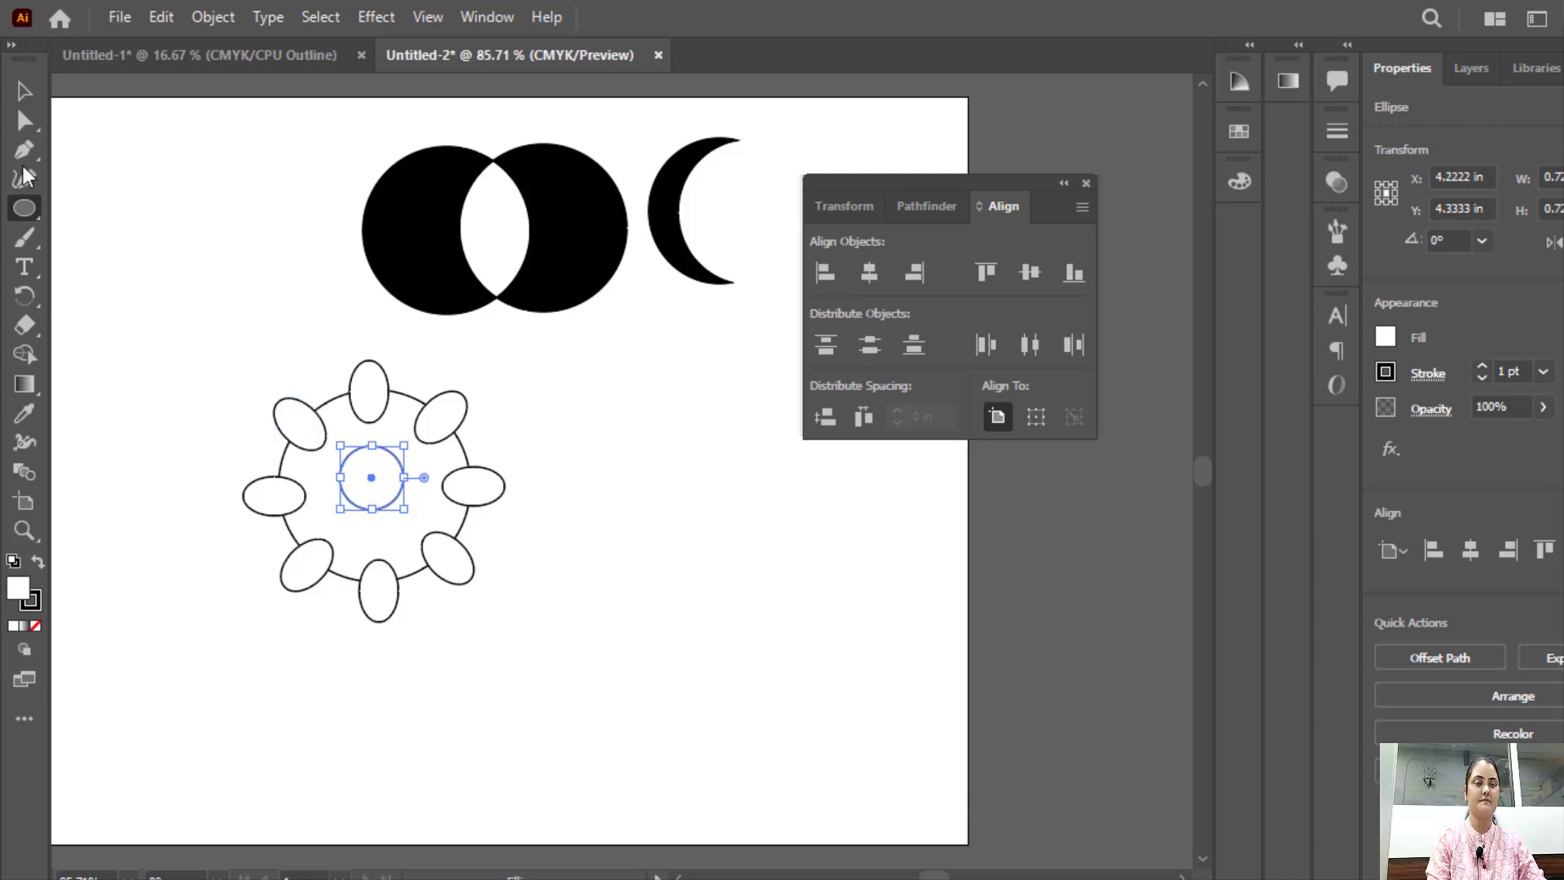
pyautogui.press('v')
pyautogui.click(270, 254)
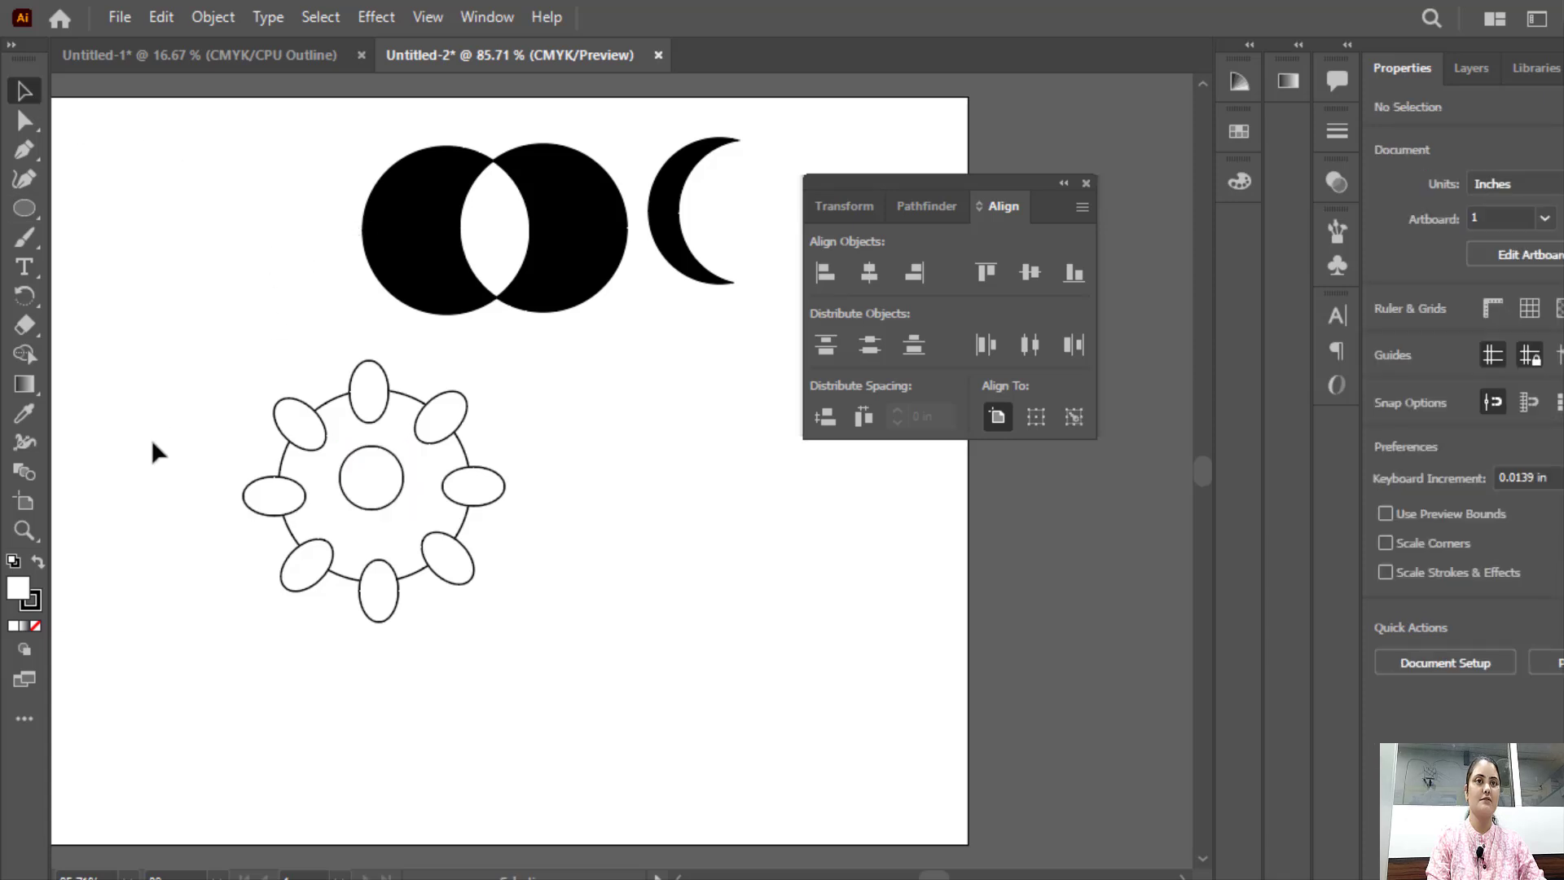
# Align the small inner circle and the large circle on their vertical centers.
pyautogui.moveTo(204, 355); pyautogui.dragTo(666, 738)
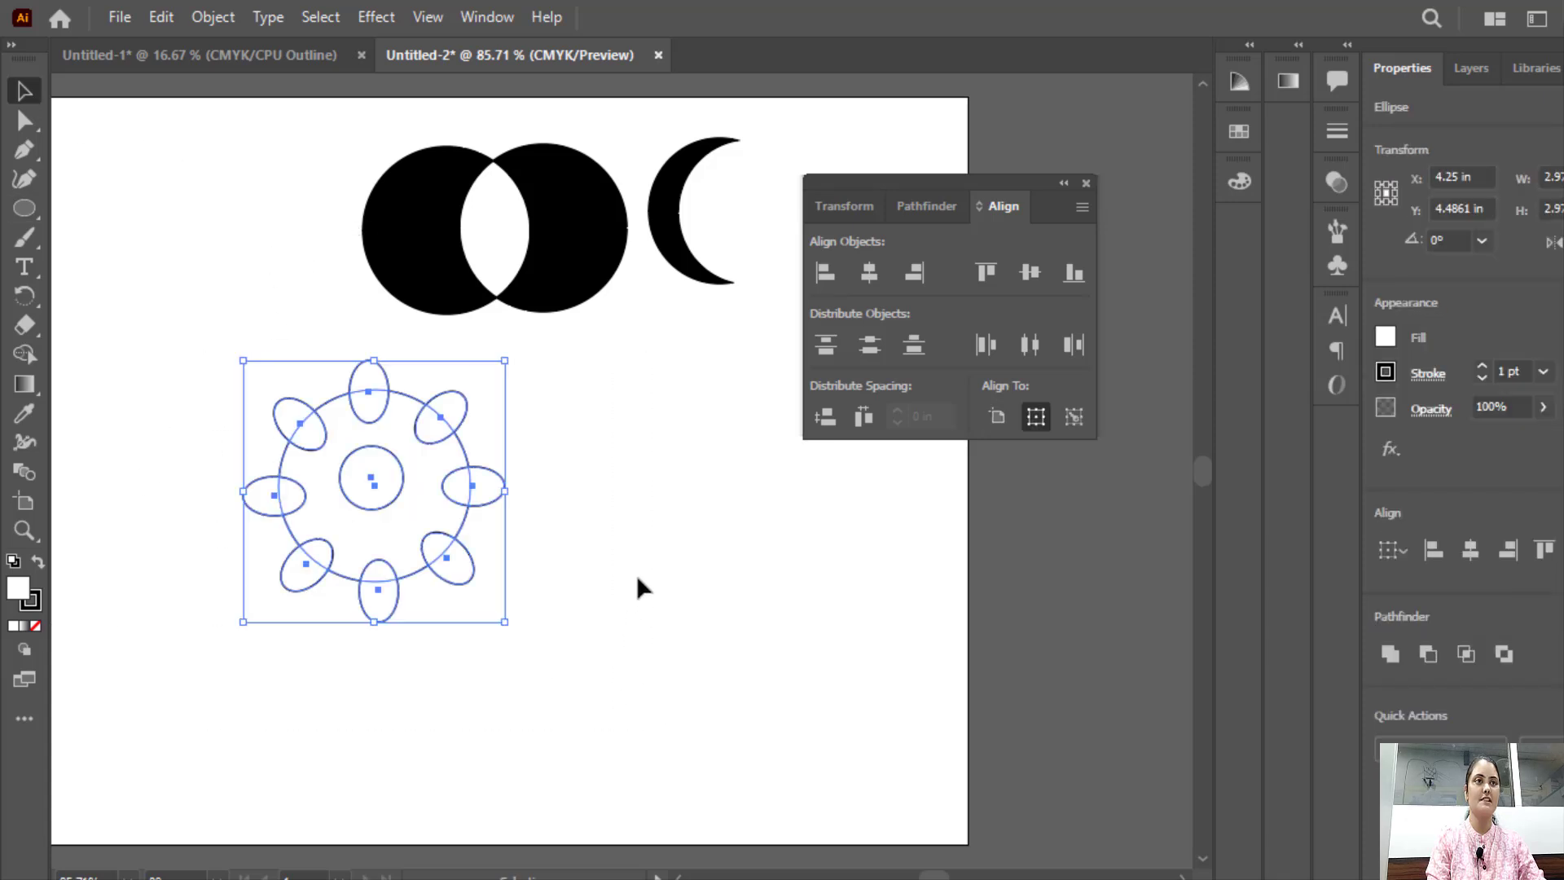
pyautogui.click(586, 551)
pyautogui.click(385, 507)
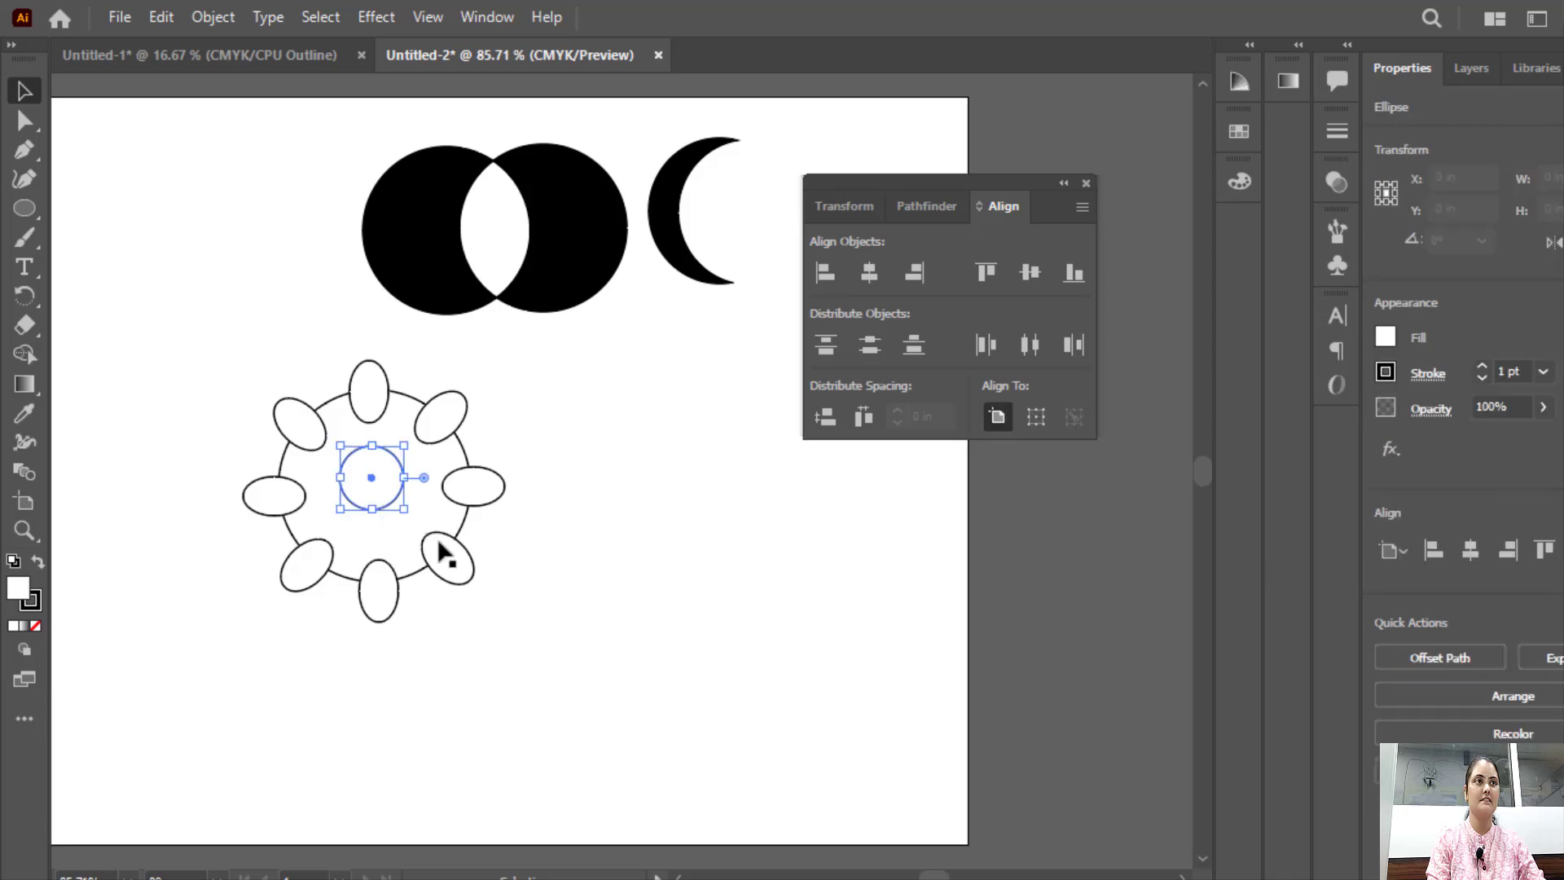
pyautogui.keyDown('shift'); pyautogui.click(462, 528); pyautogui.keyUp('shift')
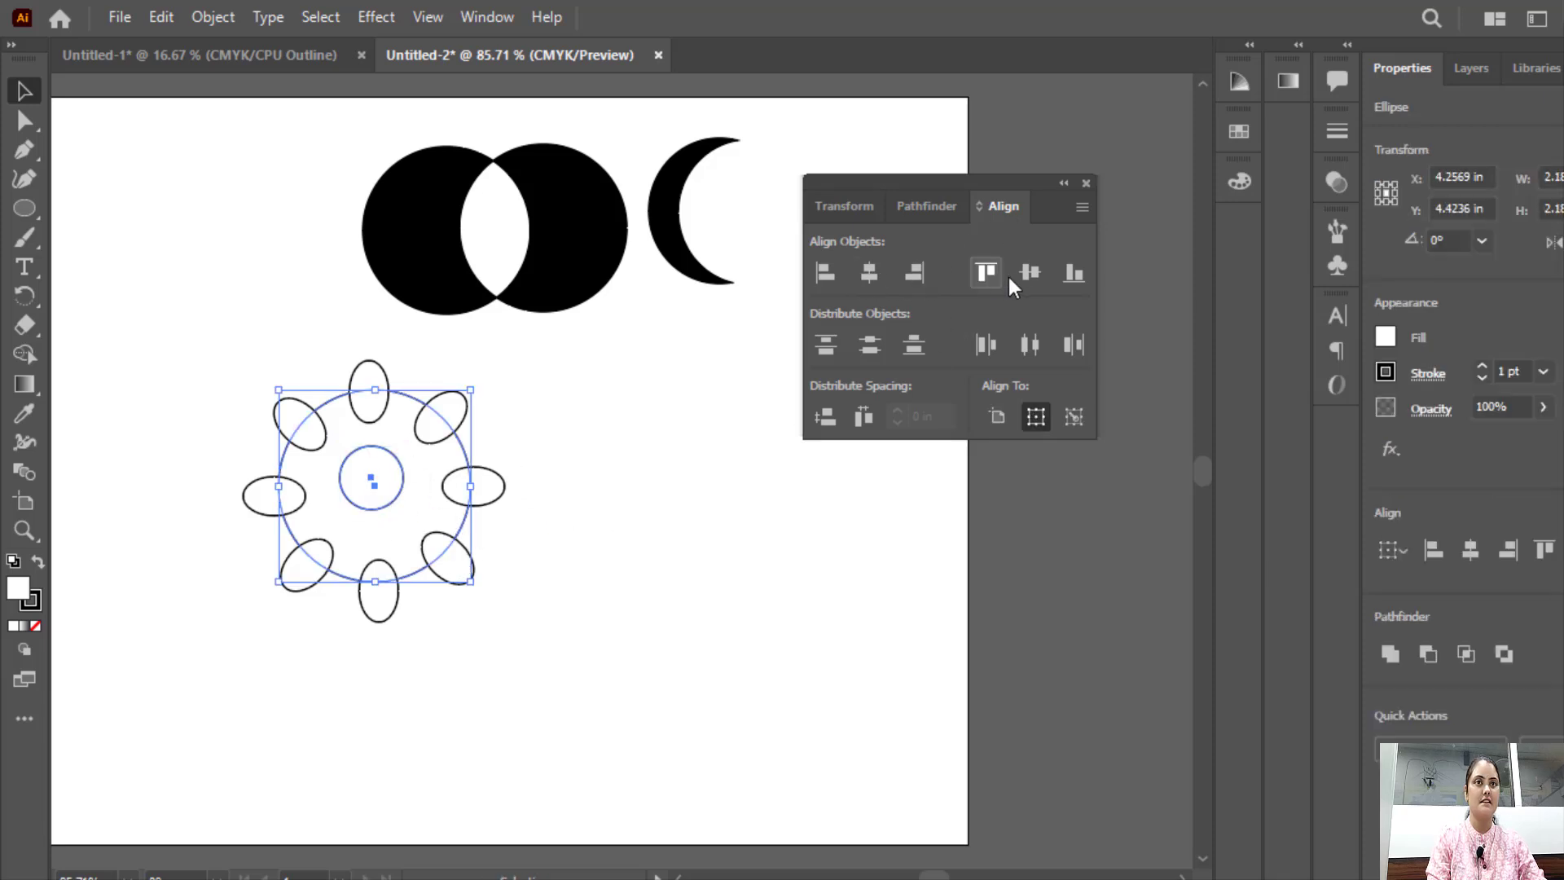
pyautogui.click(1029, 277)
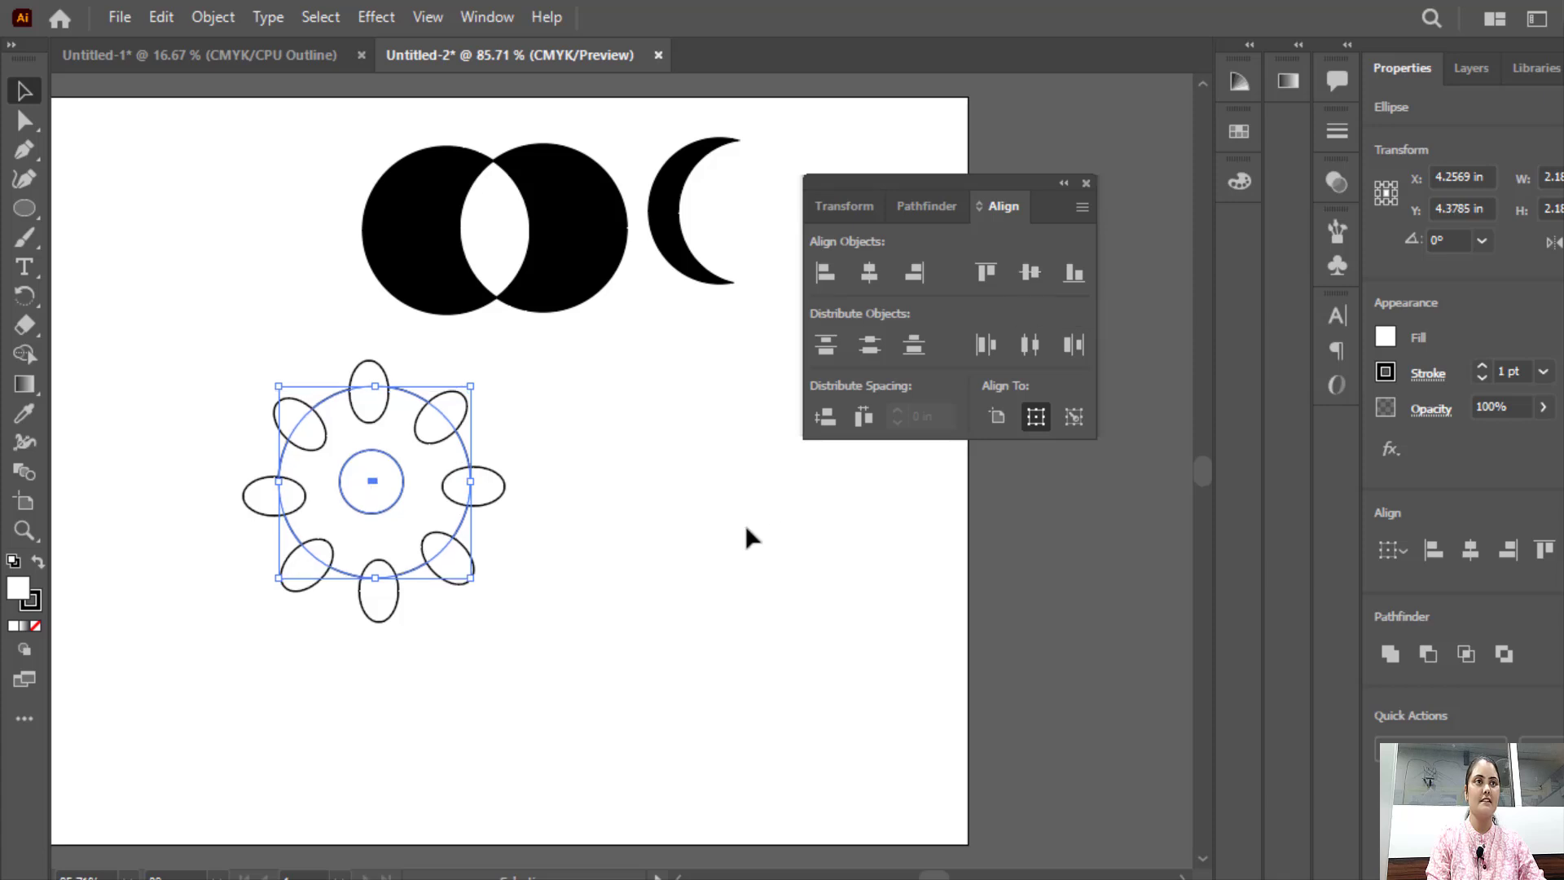
# Cut the eight ellipses and the inner circle out of the large circle with Minus Front.
pyautogui.click(643, 610)
pyautogui.moveTo(594, 716); pyautogui.dragTo(217, 405)
pyautogui.click(217, 405)
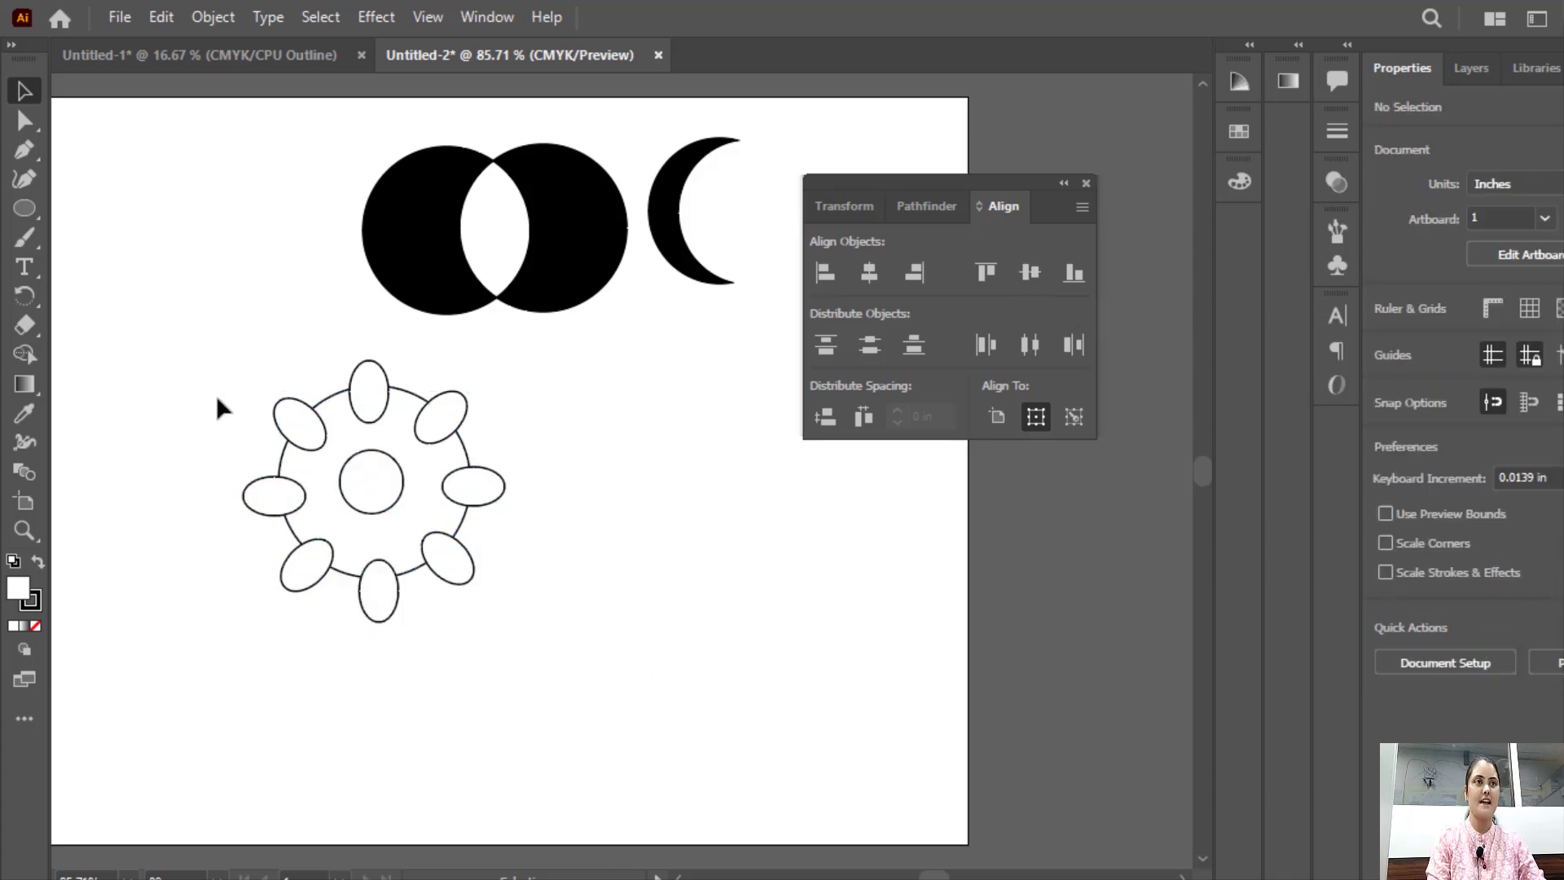
pyautogui.moveTo(400, 530); pyautogui.dragTo(539, 686)
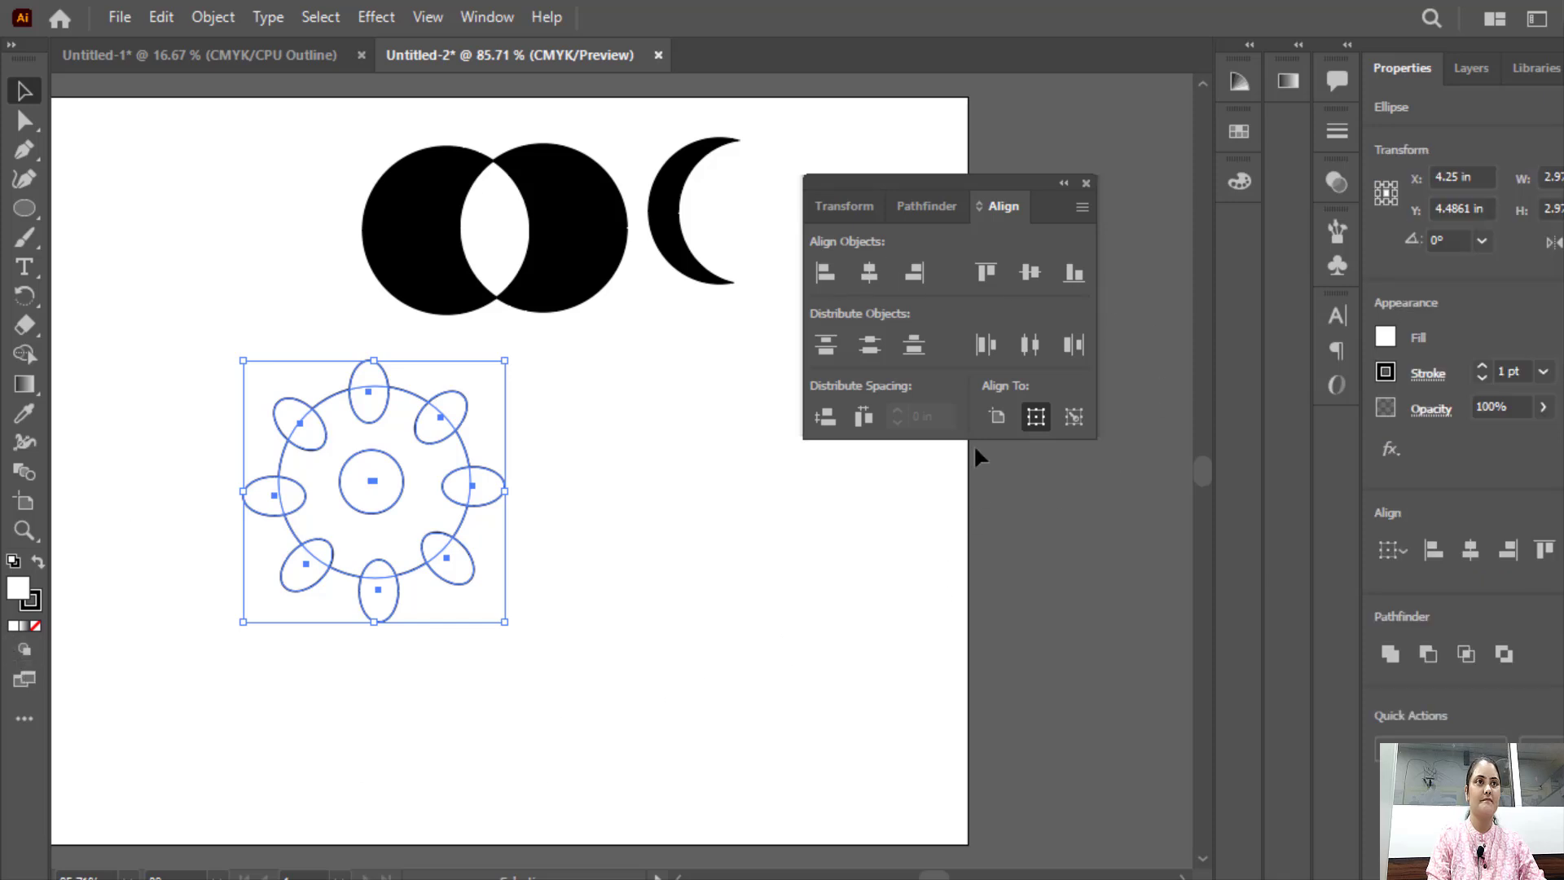
pyautogui.click(926, 212)
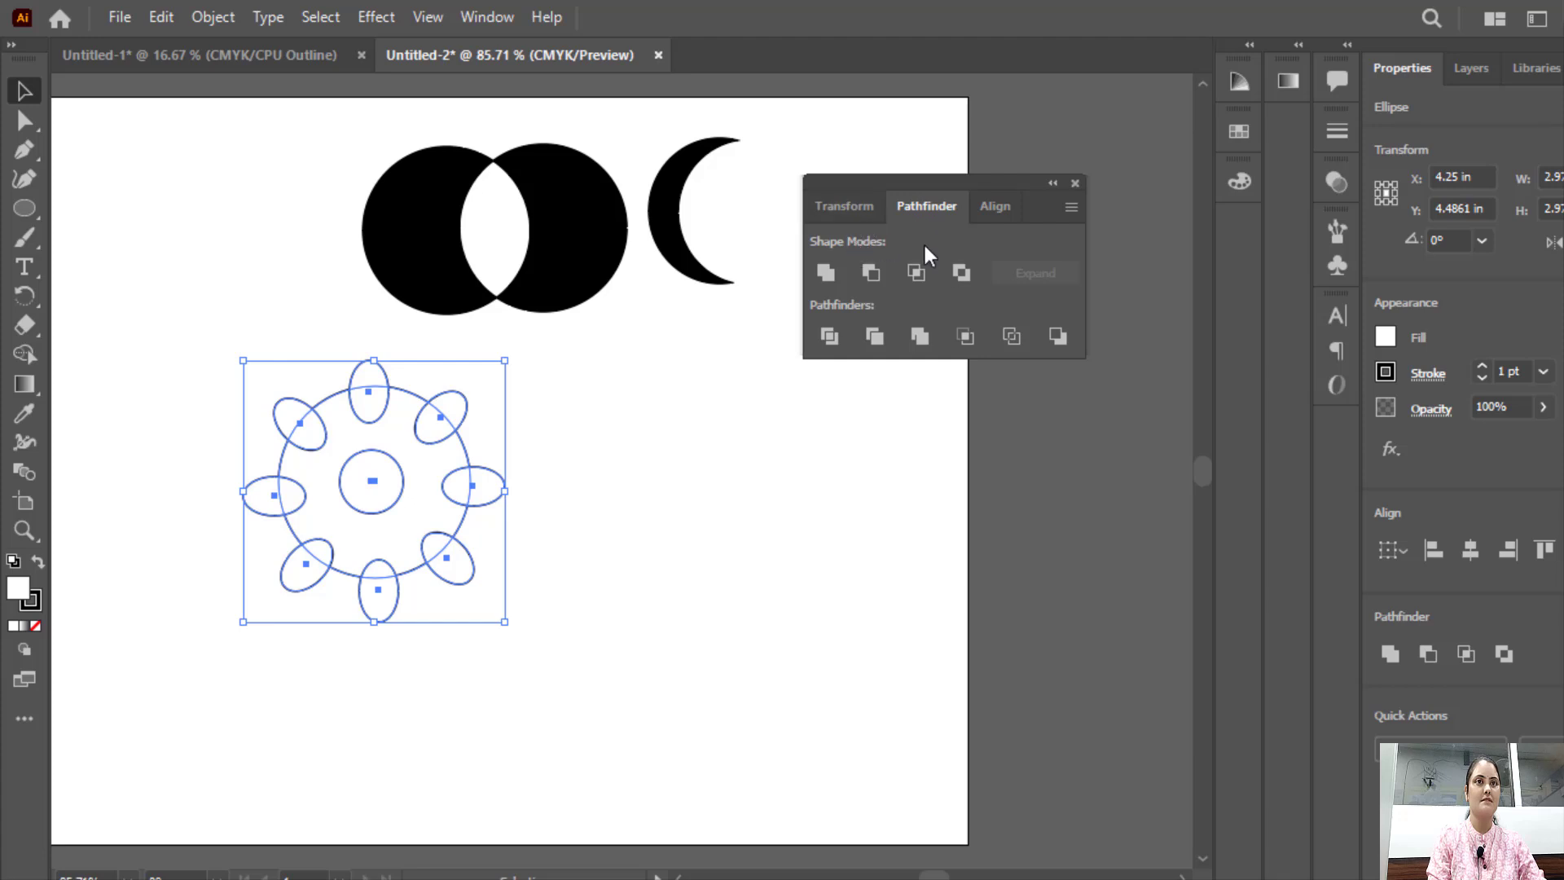
pyautogui.click(871, 273)
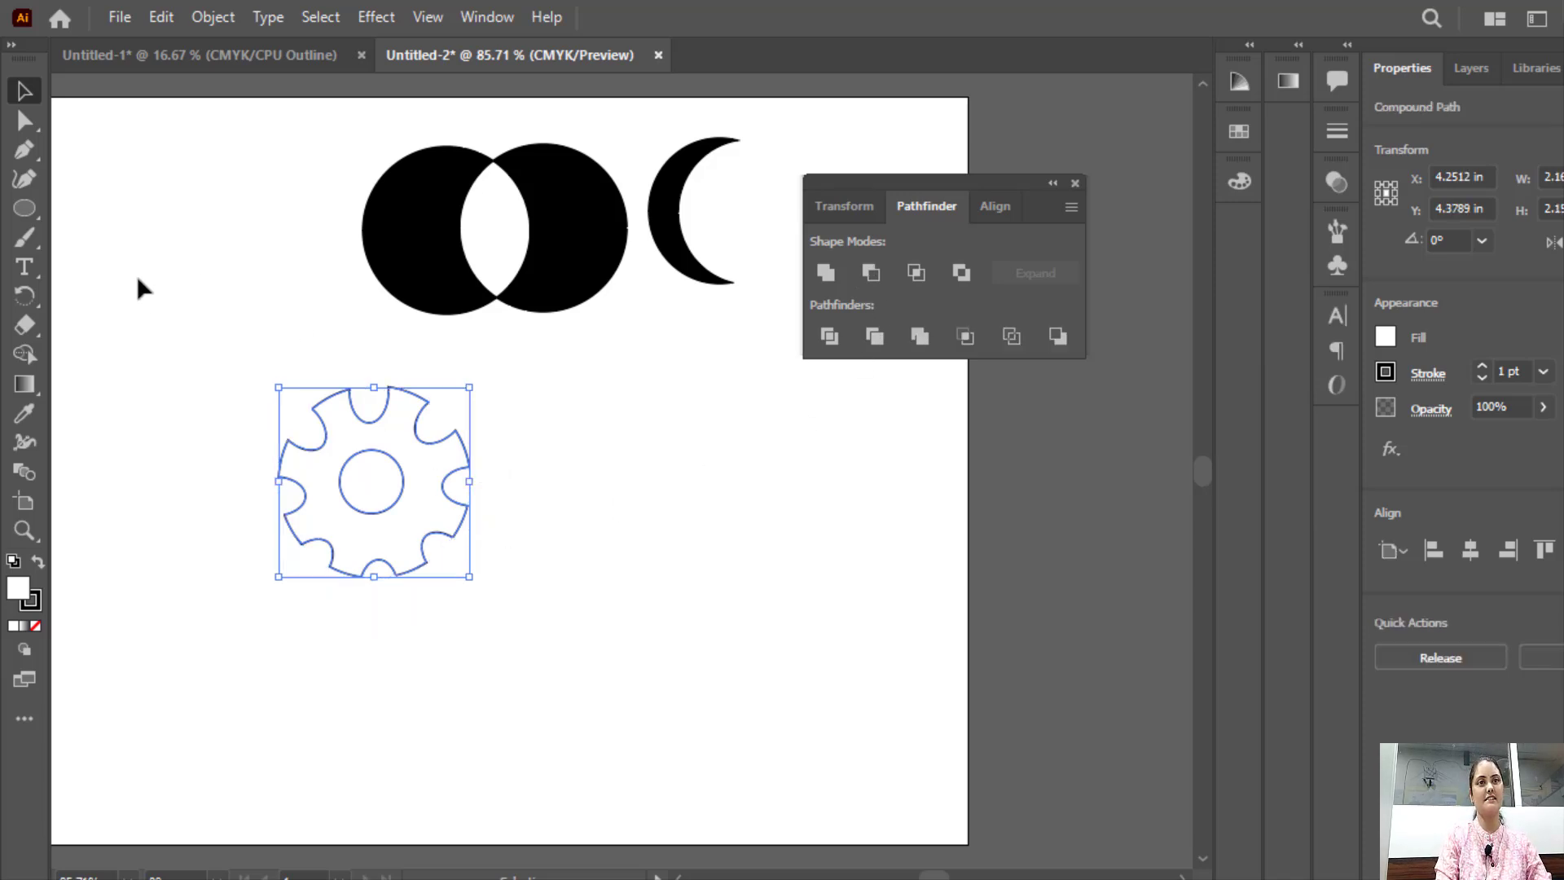
# Move the gear shape farther left on the artboard and fill it with black.
pyautogui.moveTo(365, 458); pyautogui.dragTo(338, 487)
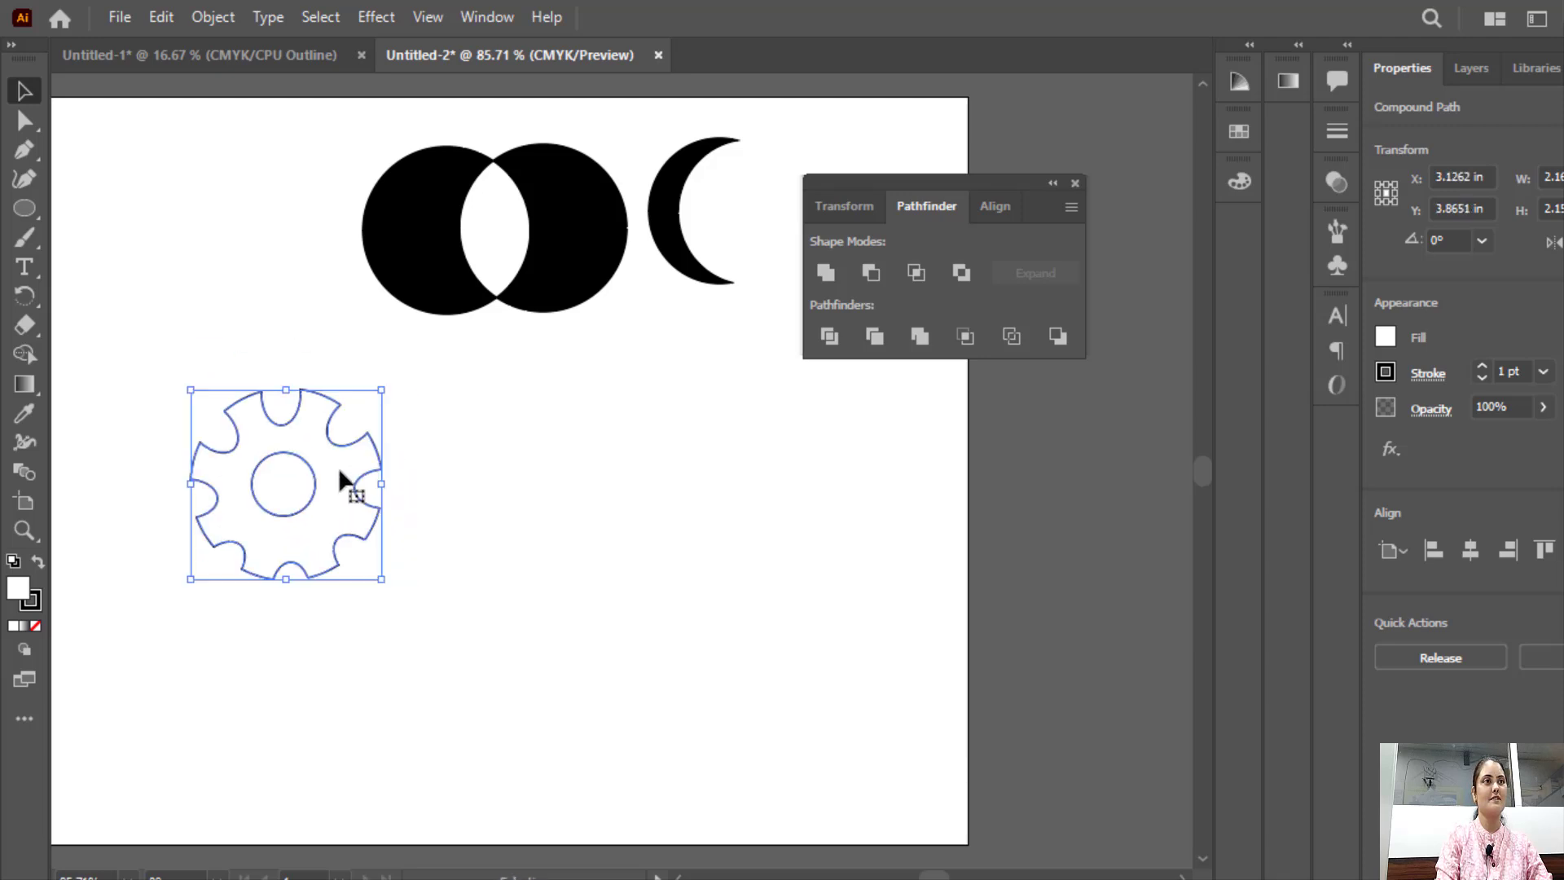
pyautogui.click(12, 648)
pyautogui.click(22, 640)
pyautogui.click(15, 626)
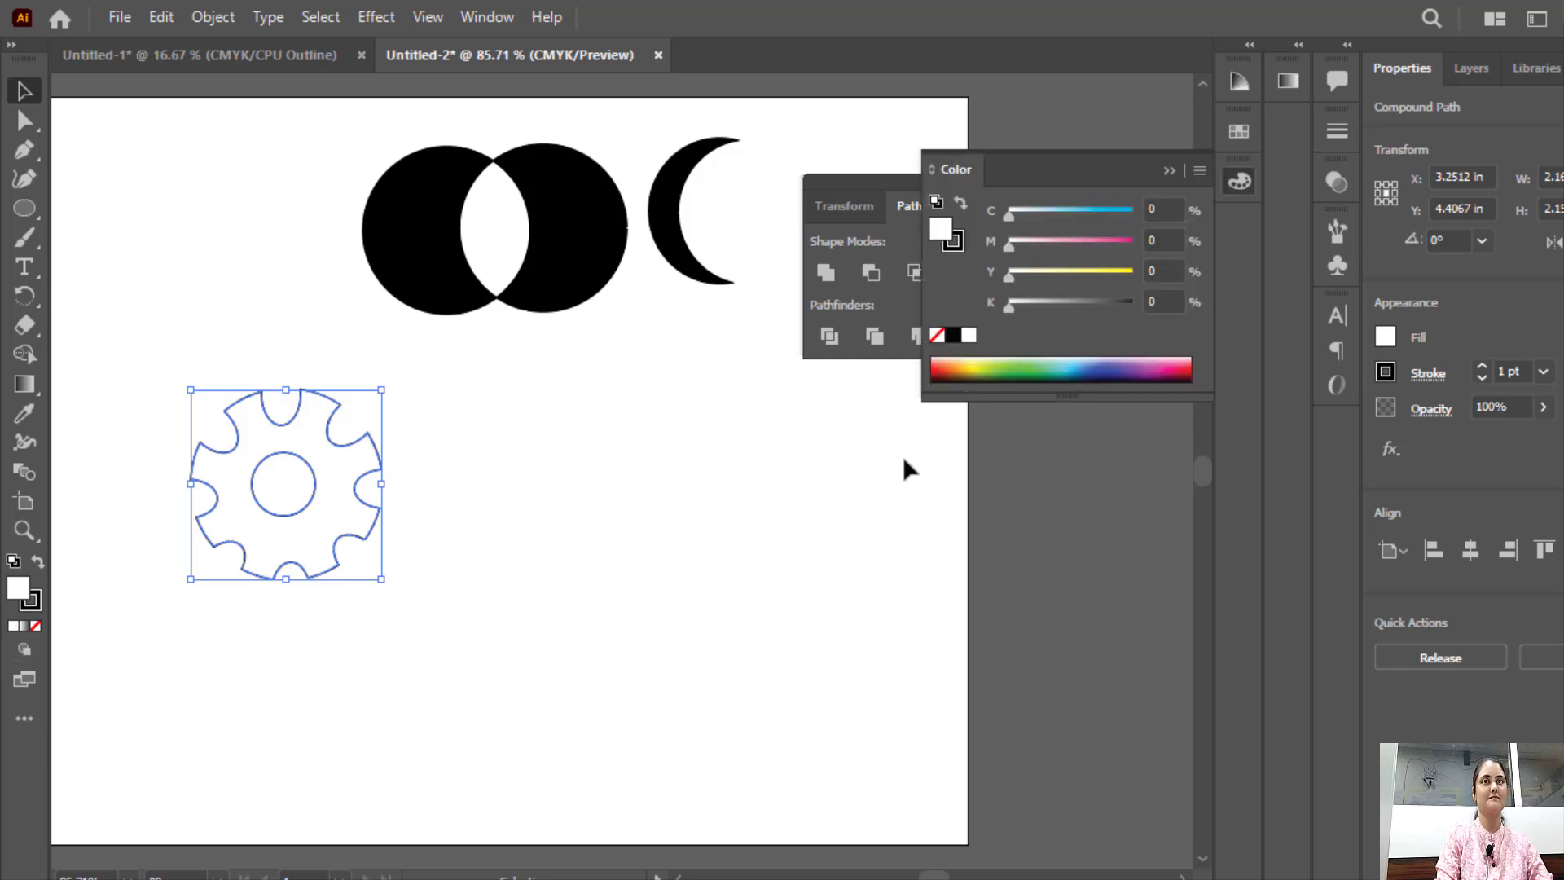
pyautogui.click(952, 335)
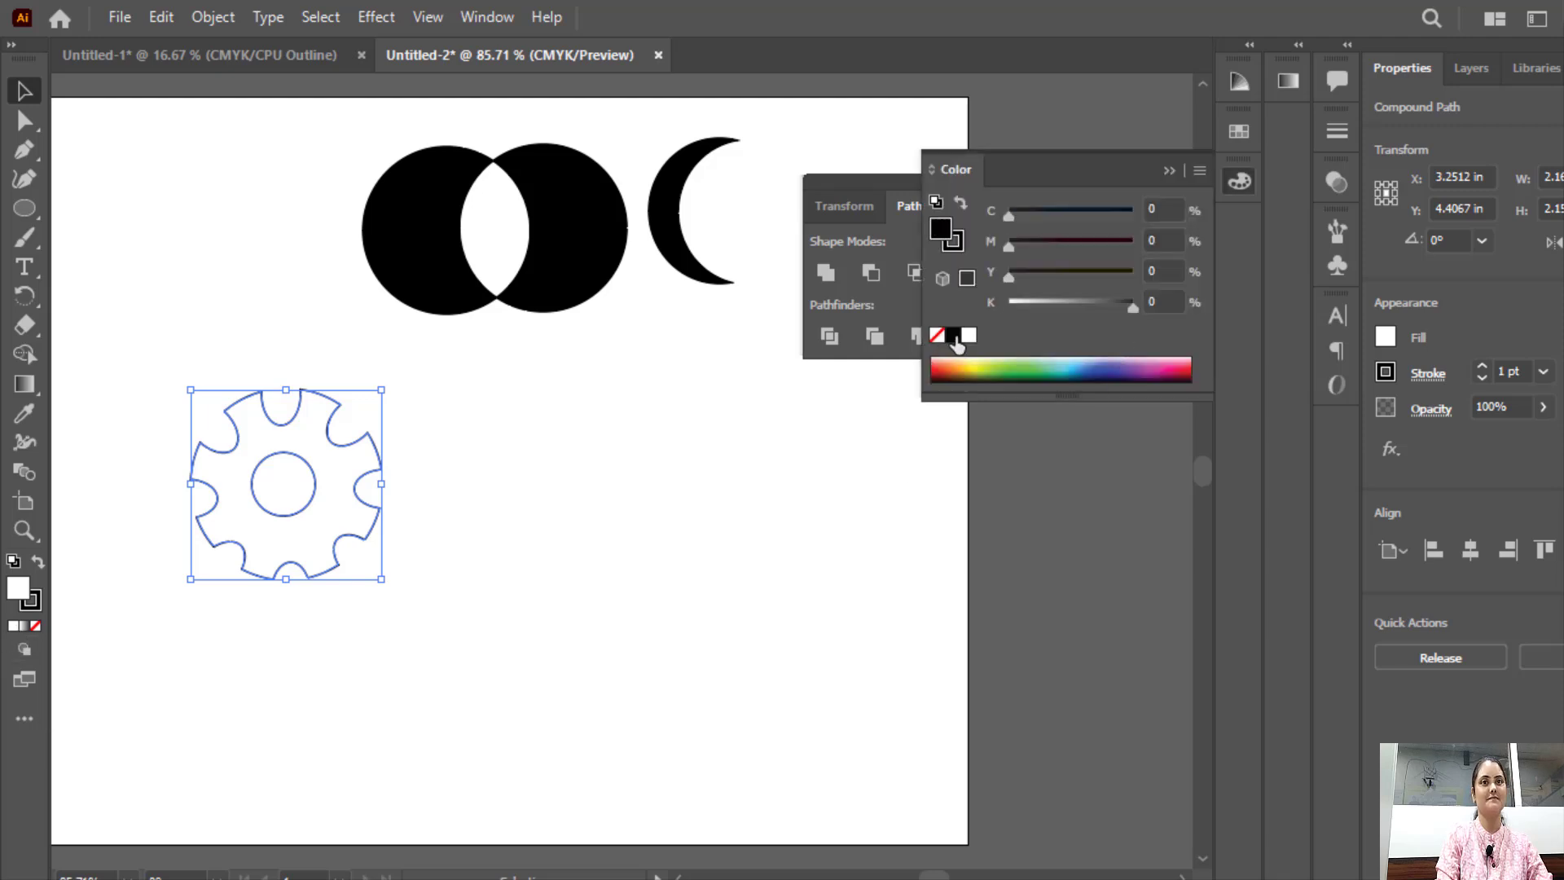
pyautogui.click(1167, 171)
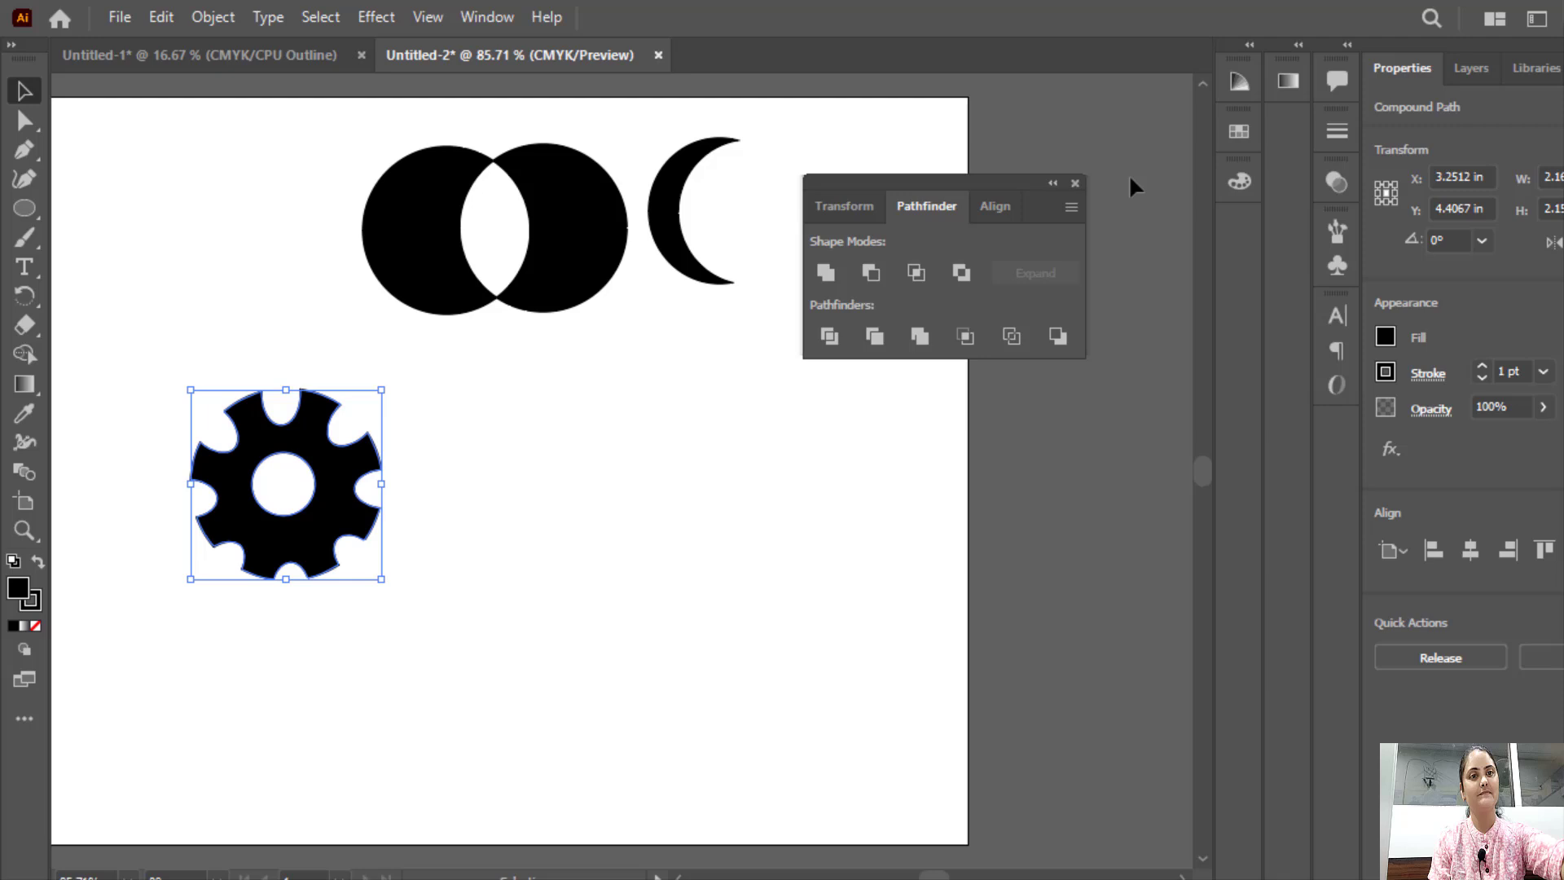
# Scale the black gear down to less than half its size and move it near the artboard's right edge.
pyautogui.click(168, 125)
pyautogui.click(307, 443)
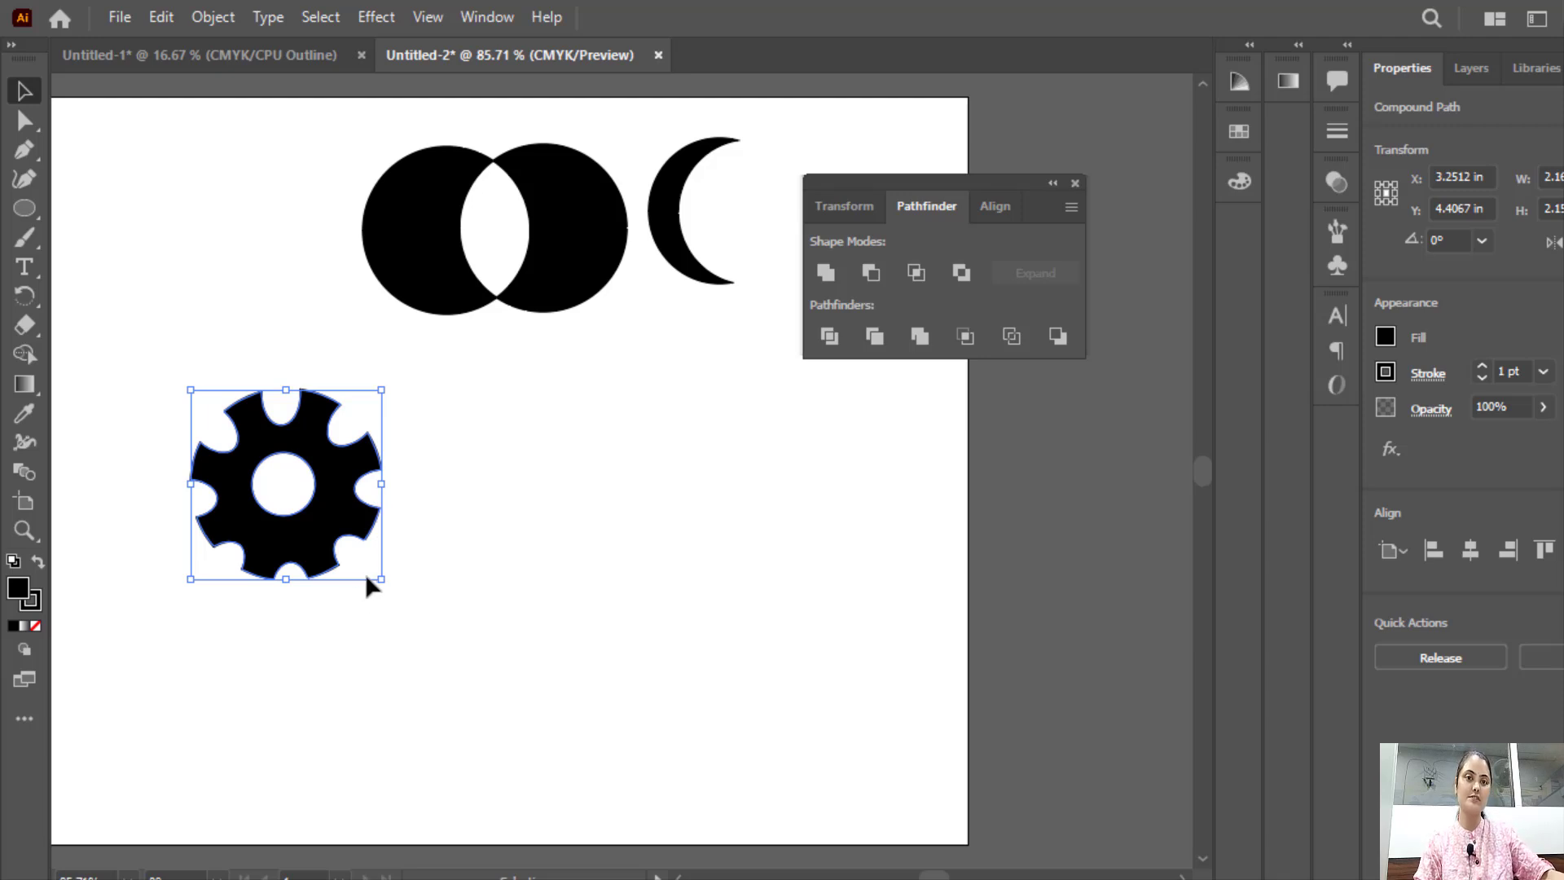
pyautogui.moveTo(382, 580); pyautogui.dragTo(328, 544)
pyautogui.moveTo(318, 481); pyautogui.dragTo(928, 461)
pyautogui.click(259, 417)
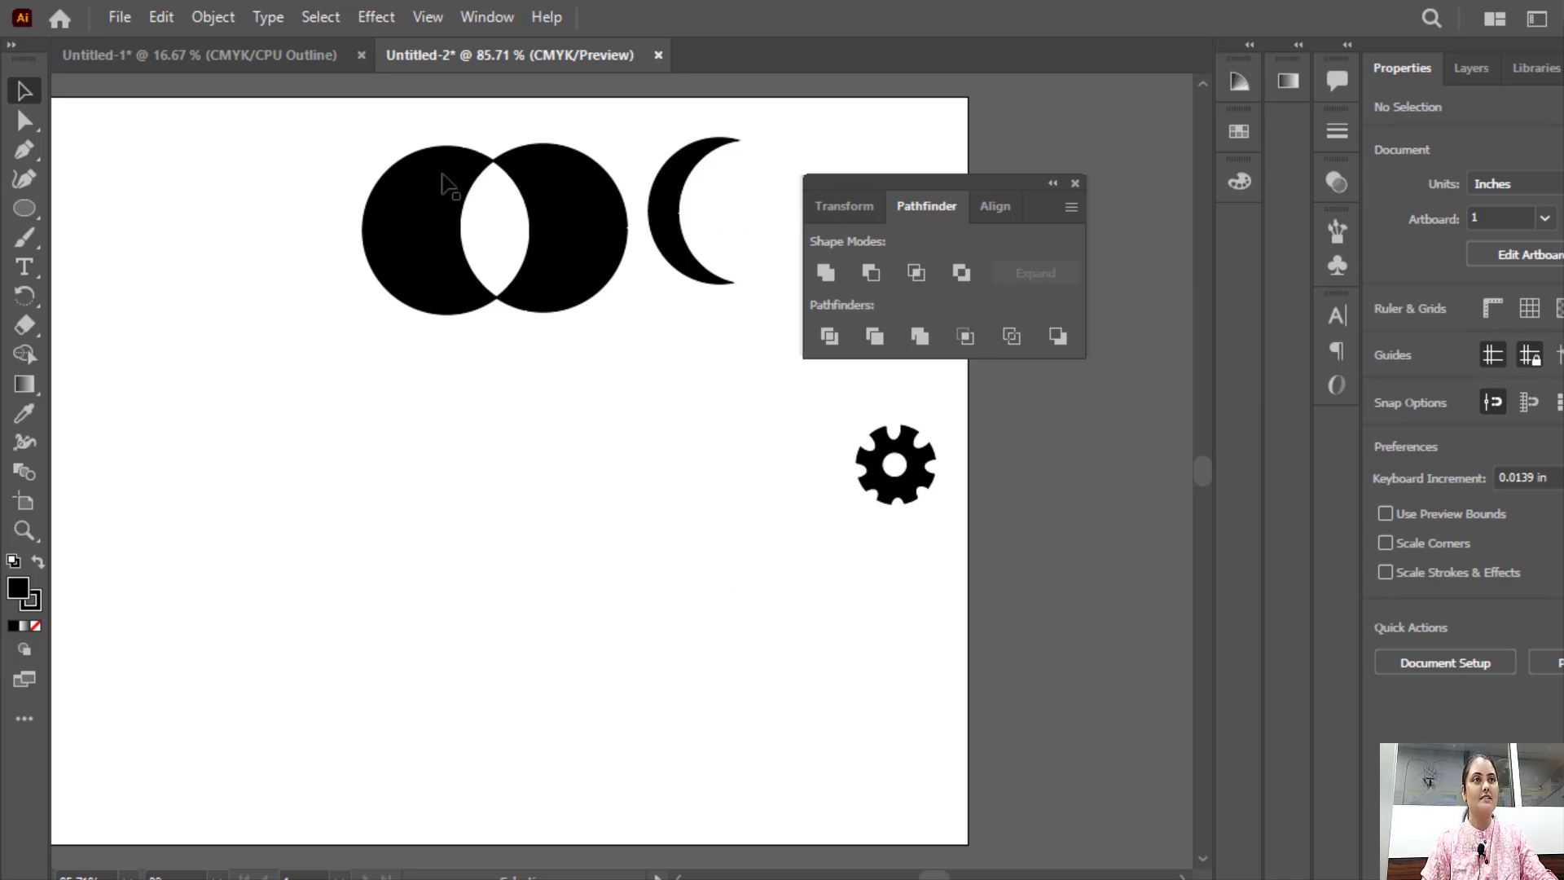
# Draw a black circle about 2.23 in wide below the existing shapes and place an overlapping copy to its right.
pyautogui.click(24, 208)
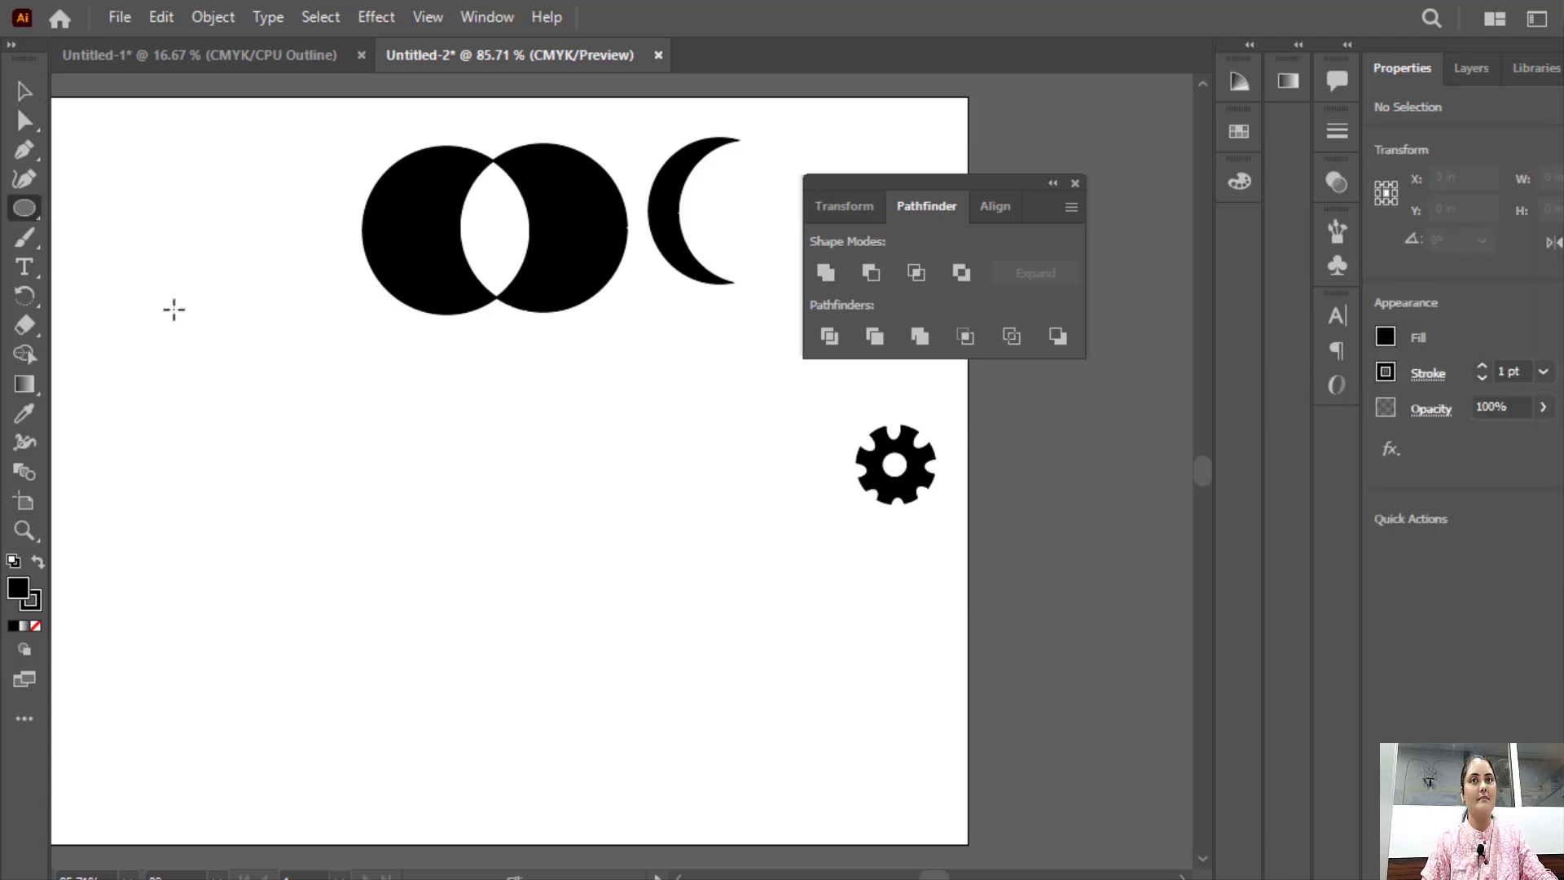
pyautogui.moveTo(119, 324); pyautogui.dragTo(317, 515)
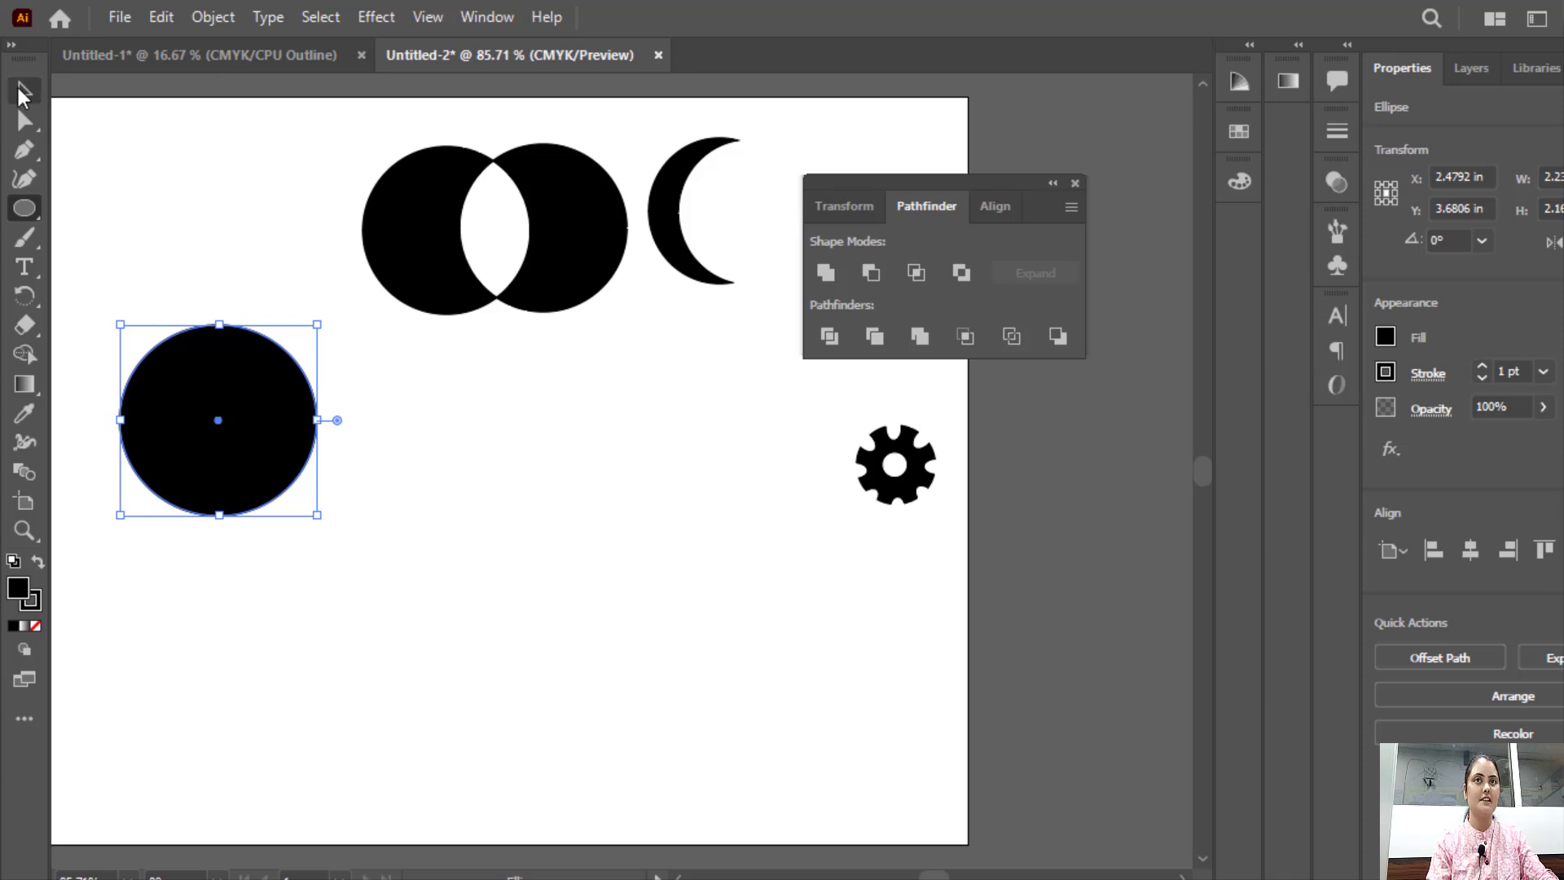
pyautogui.click(24, 91)
pyautogui.moveTo(231, 373); pyautogui.dragTo(334, 340)
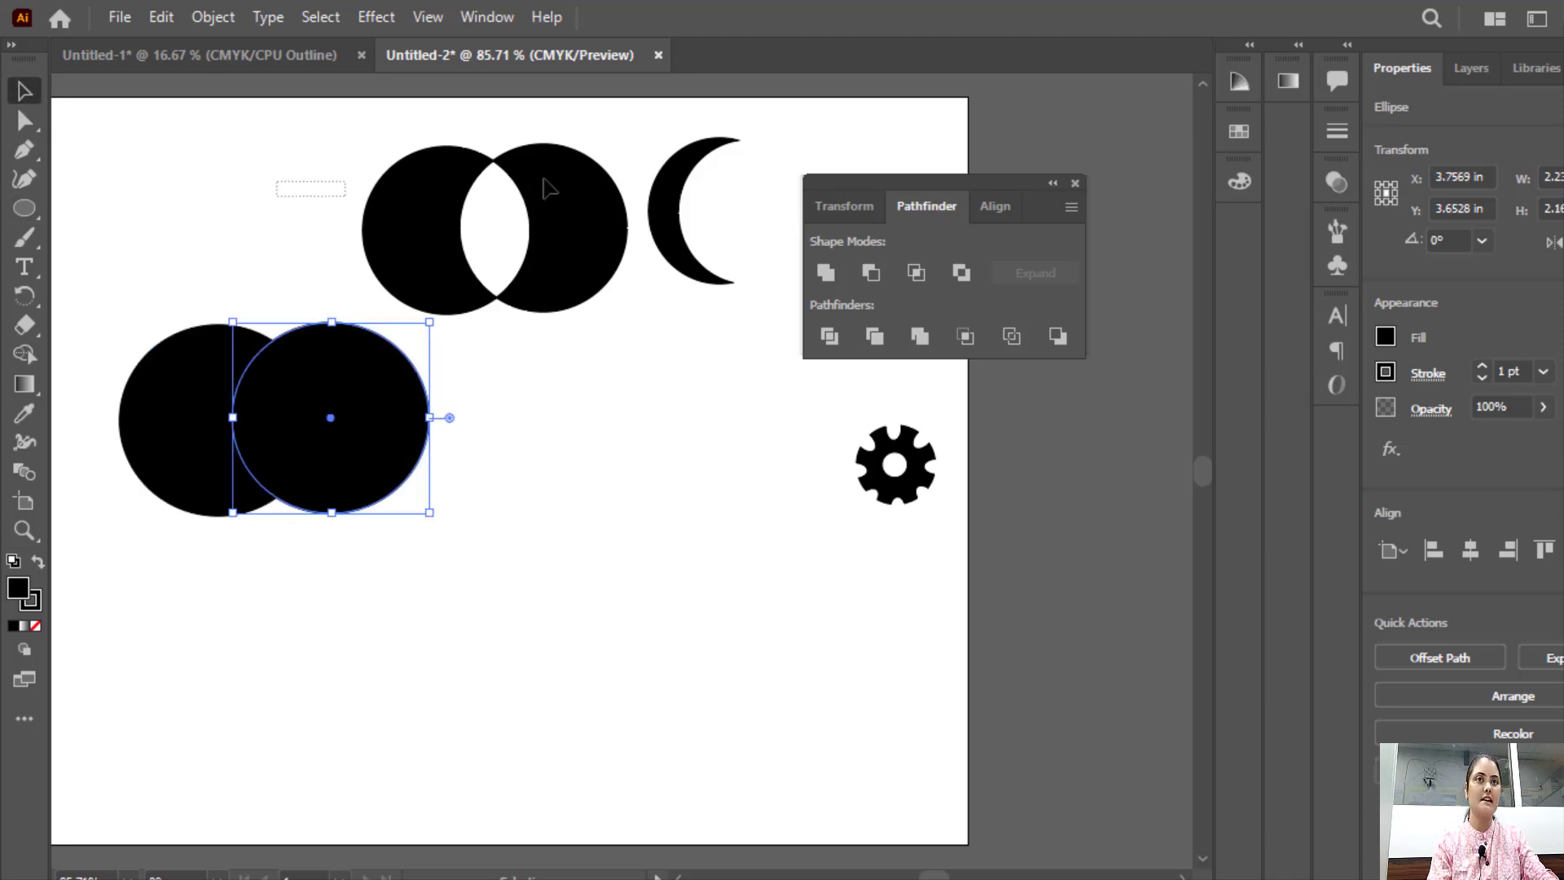
# Delete the old black two-circle shape and the crescent near the artboard's top edge.
pyautogui.moveTo(547, 187); pyautogui.dragTo(780, 206)
pyautogui.press('Delete')
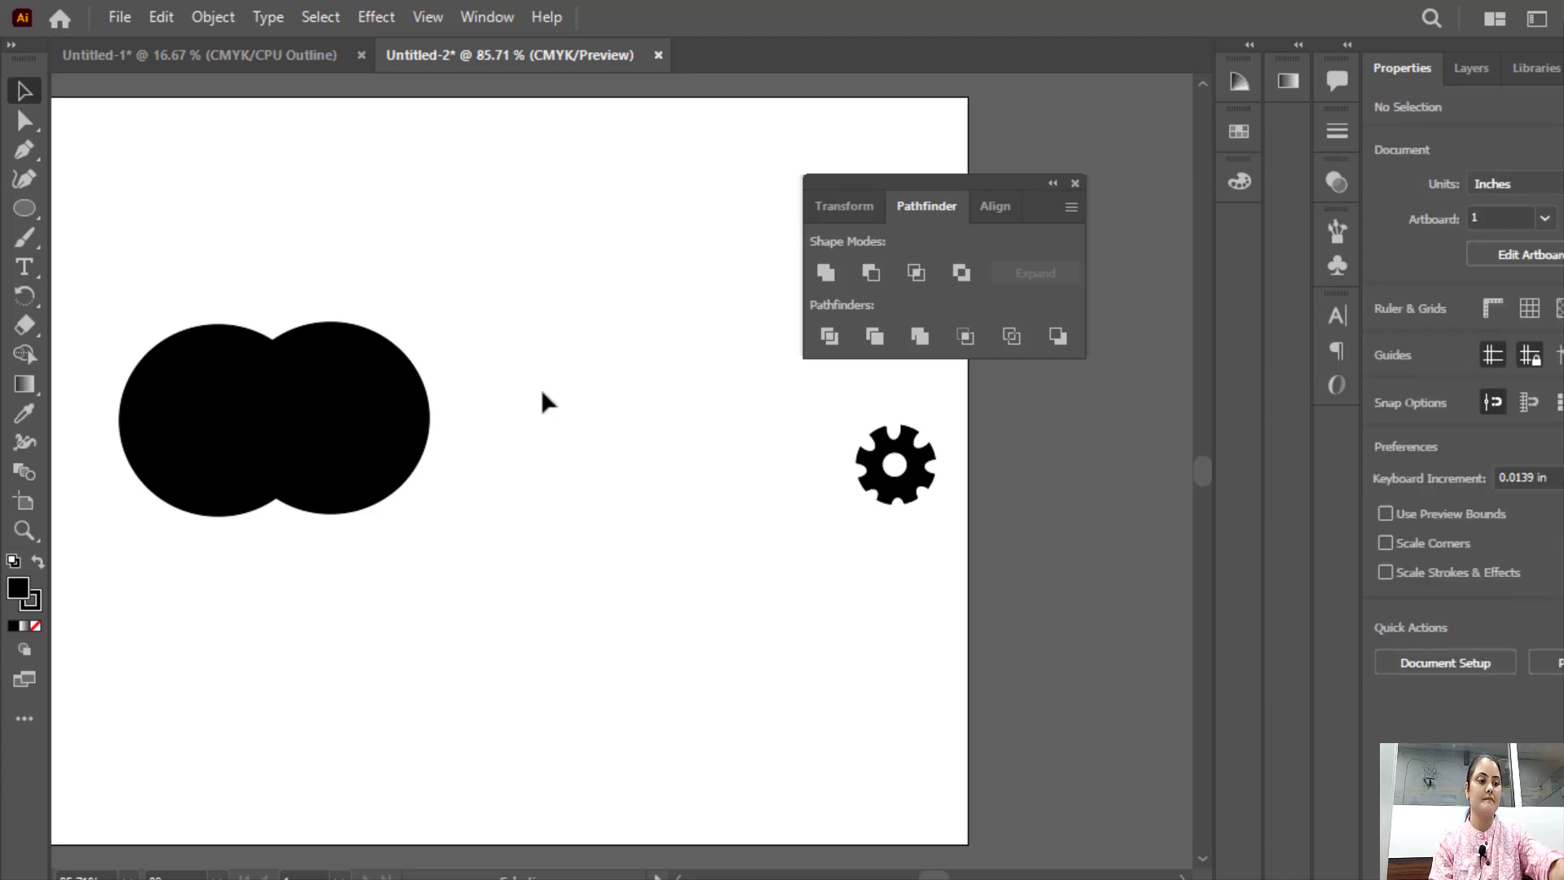
# Give both overlapping circles the default white fill and black stroke.
pyautogui.moveTo(524, 545); pyautogui.dragTo(91, 304)
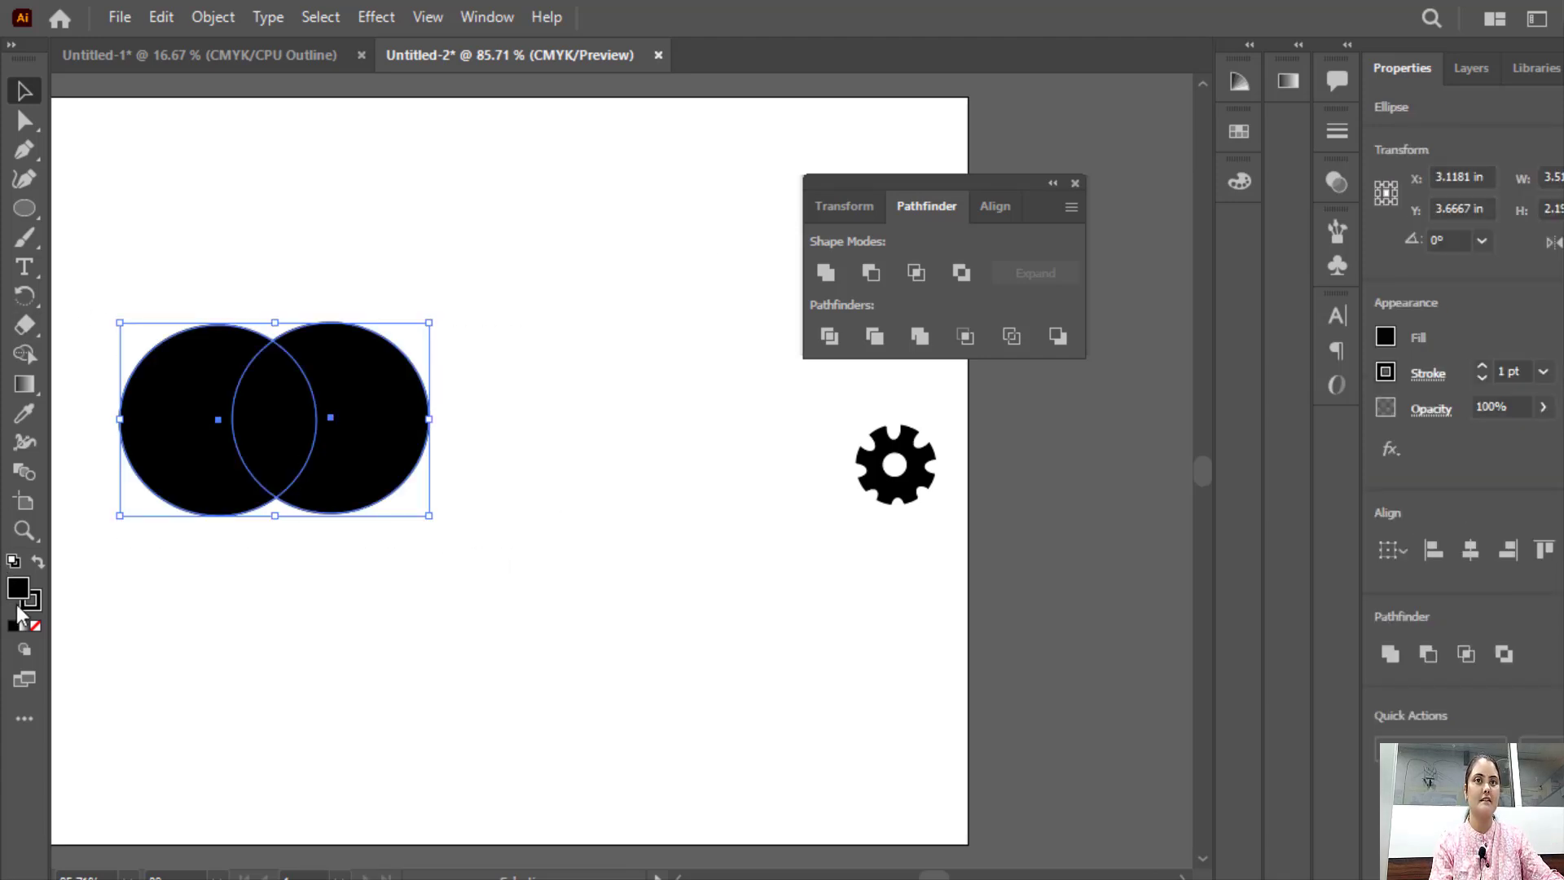
pyautogui.click(37, 632)
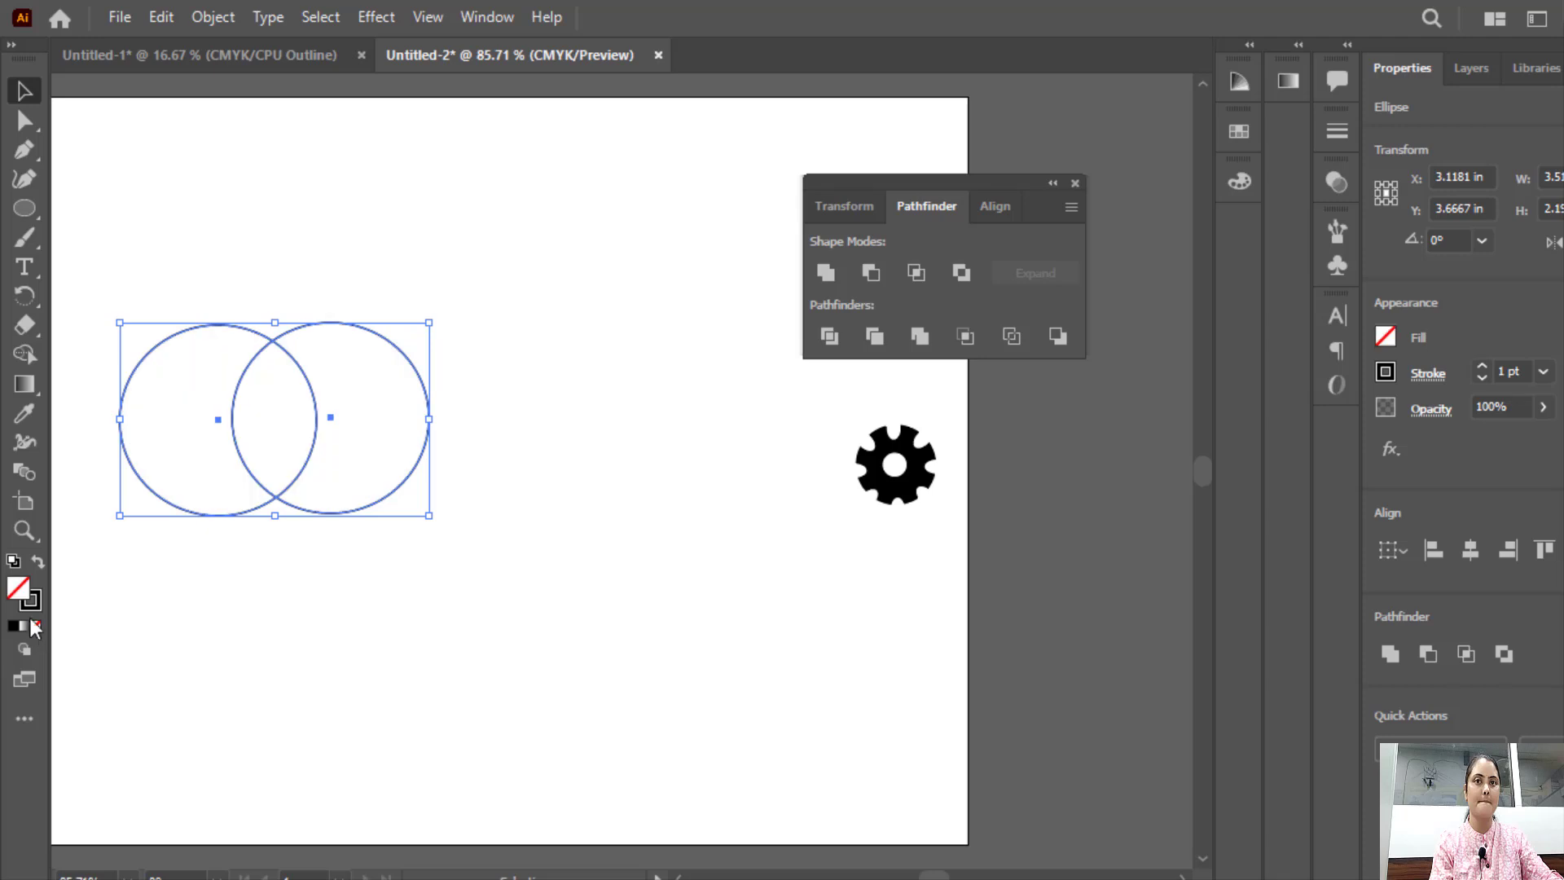
pyautogui.click(14, 560)
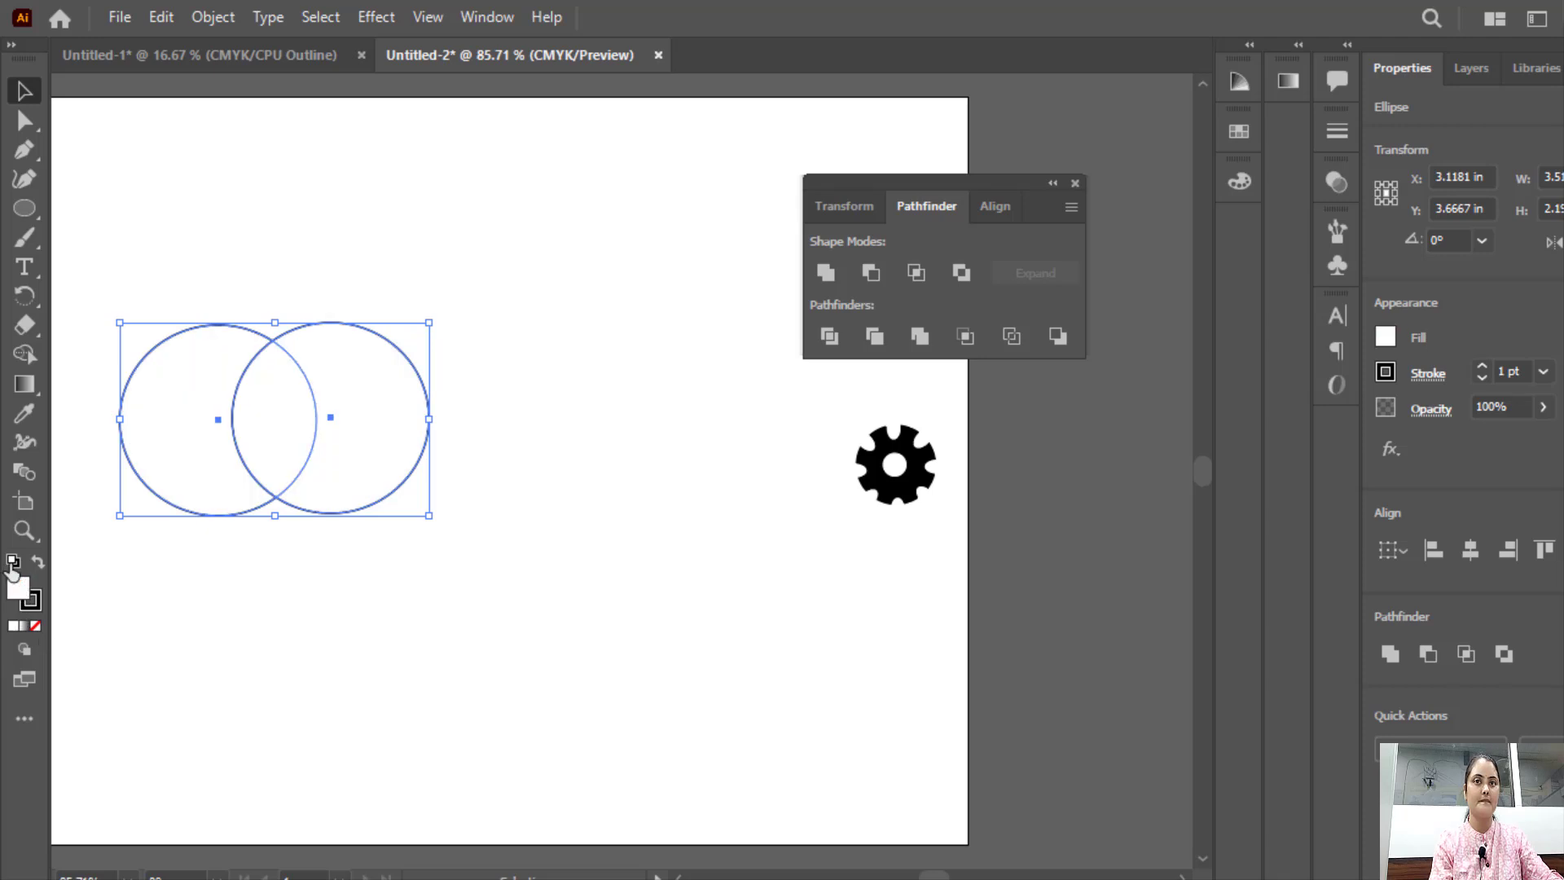
pyautogui.click(253, 181)
# Unite the two overlapping circles as an editable compound shape.
pyautogui.click(346, 505)
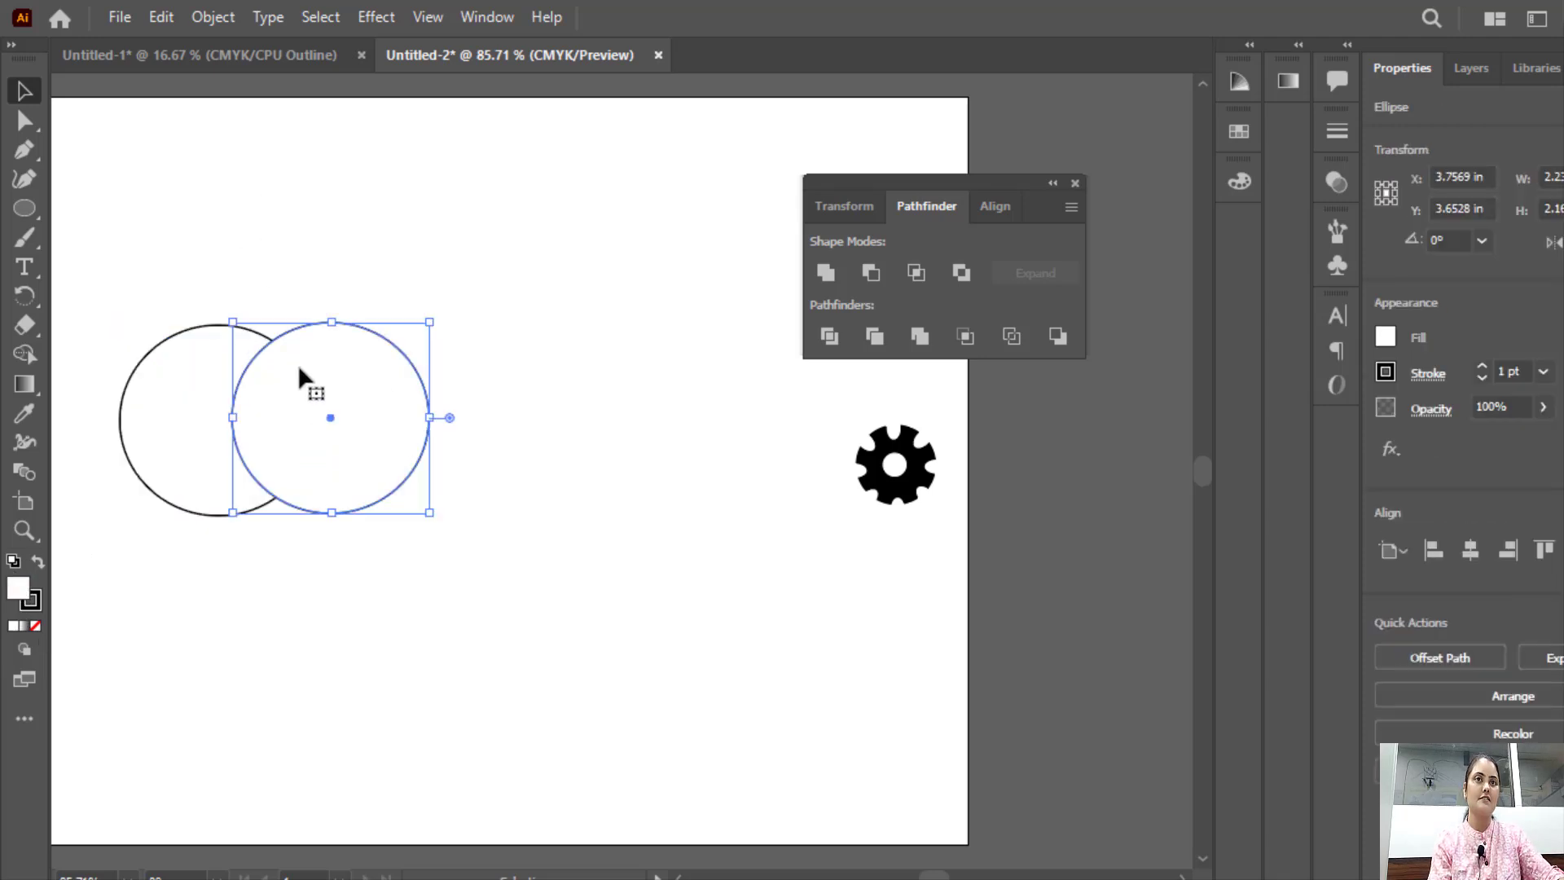
pyautogui.moveTo(187, 281); pyautogui.dragTo(489, 436)
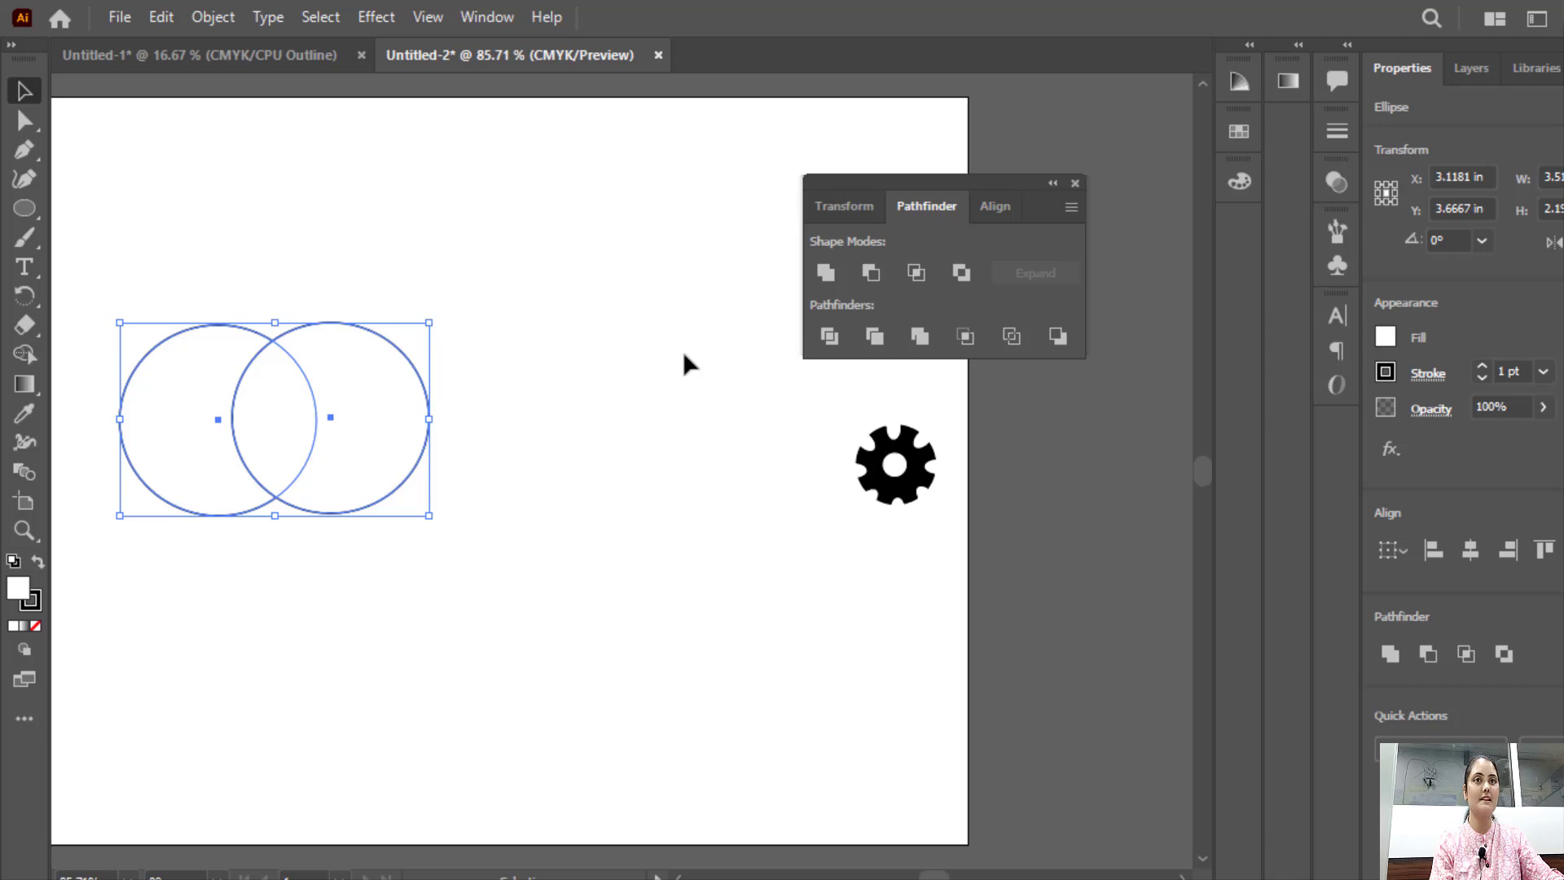
pyautogui.keyDown('alt'); pyautogui.click(824, 276); pyautogui.keyUp('alt')
pyautogui.click(244, 269)
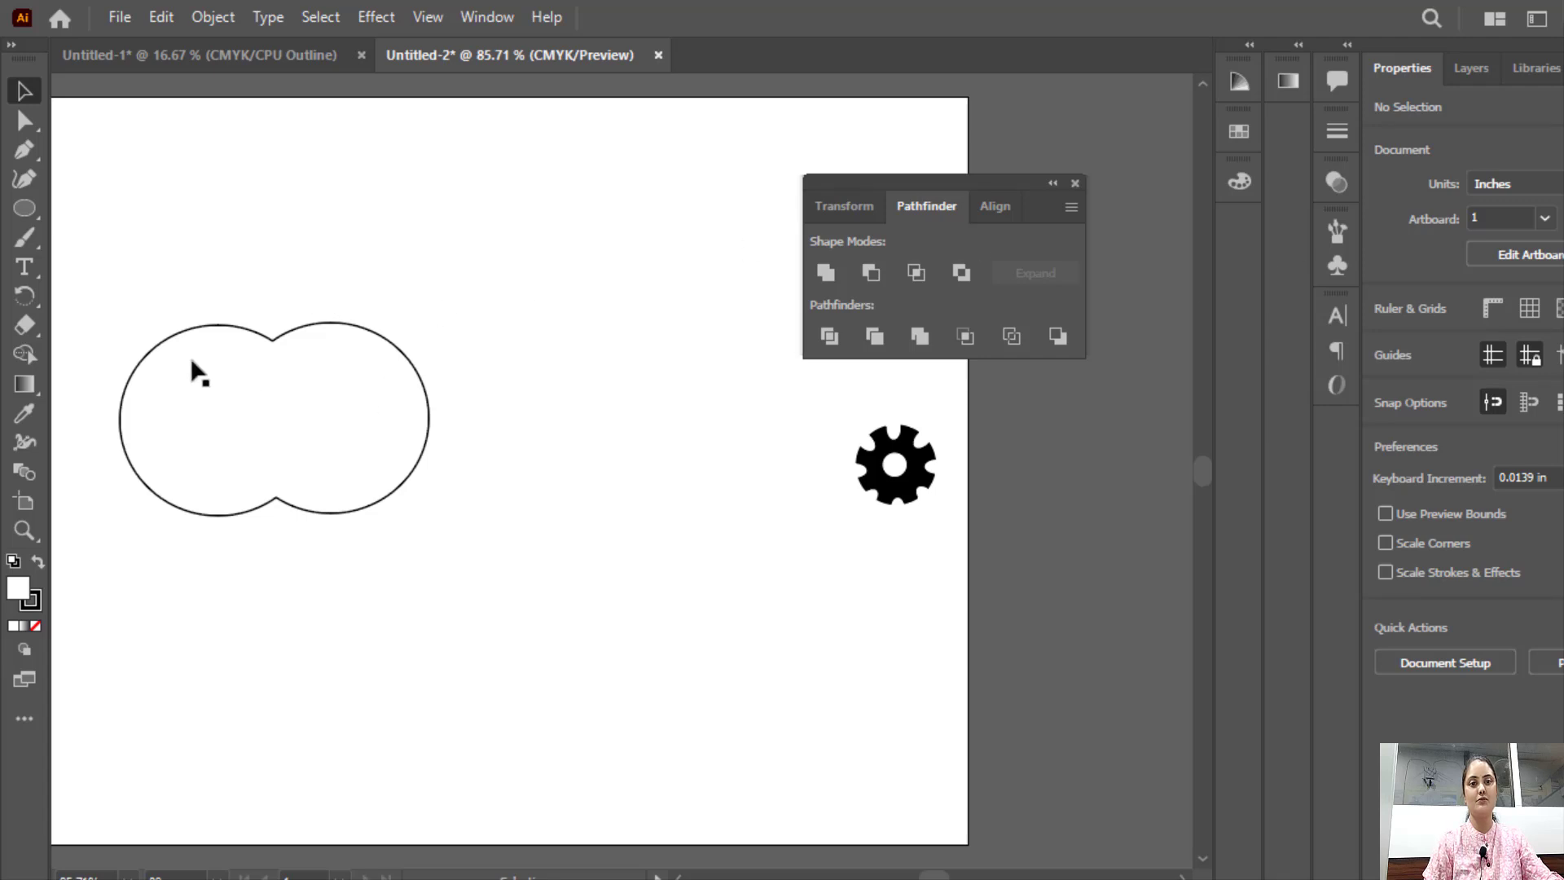
pyautogui.click(303, 398)
pyautogui.click(384, 323)
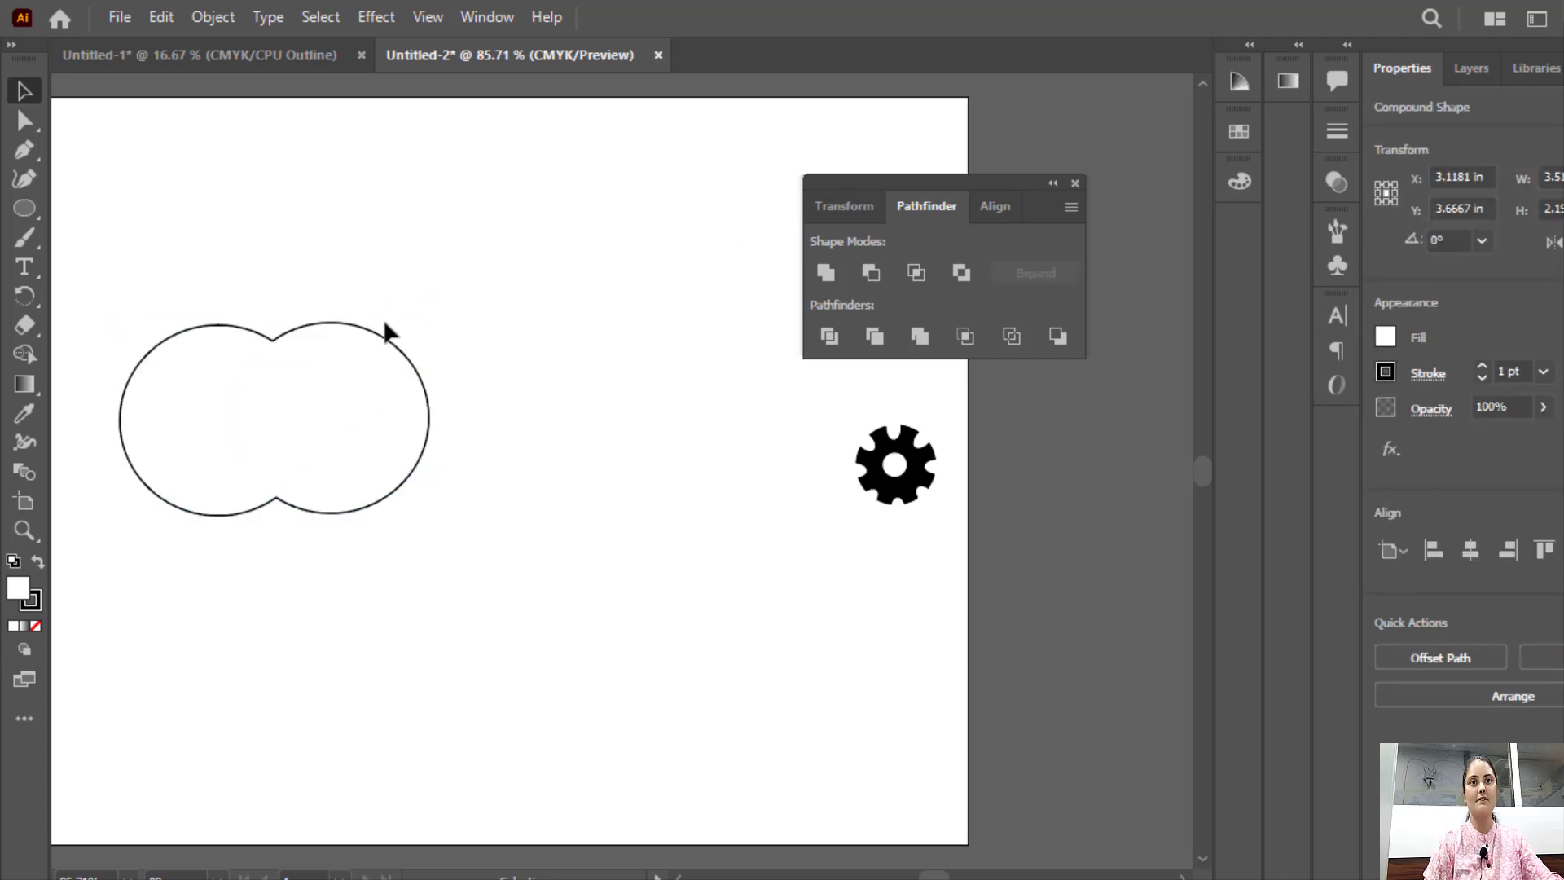
pyautogui.click(373, 359)
pyautogui.click(409, 234)
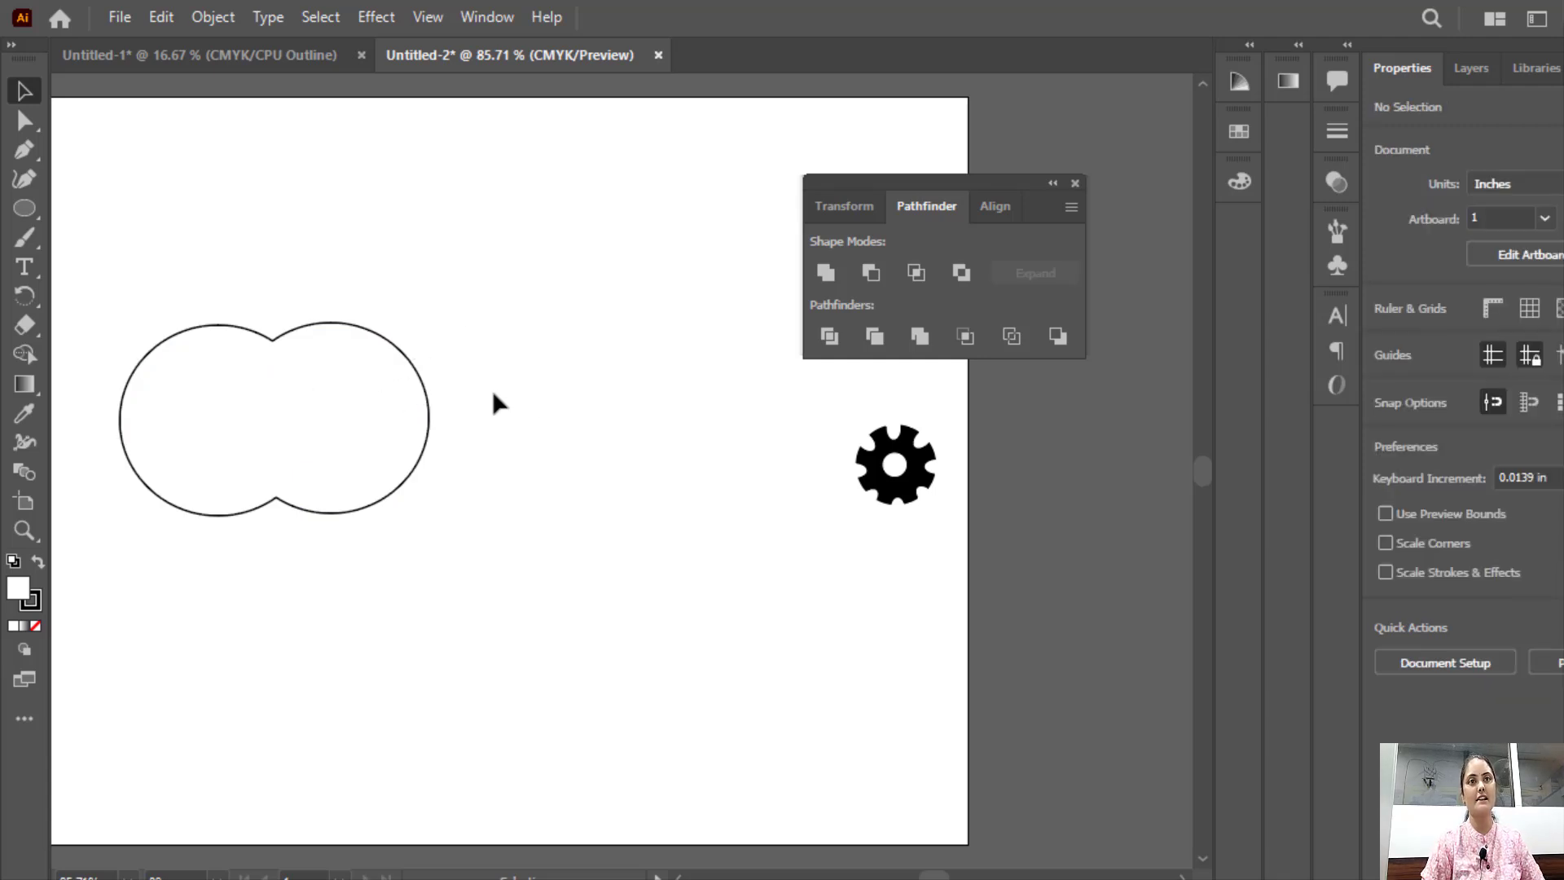
# Select the right-hand circle inside the compound shape with the Direct Selection tool and shift it slightly to the right.
pyautogui.click(359, 425)
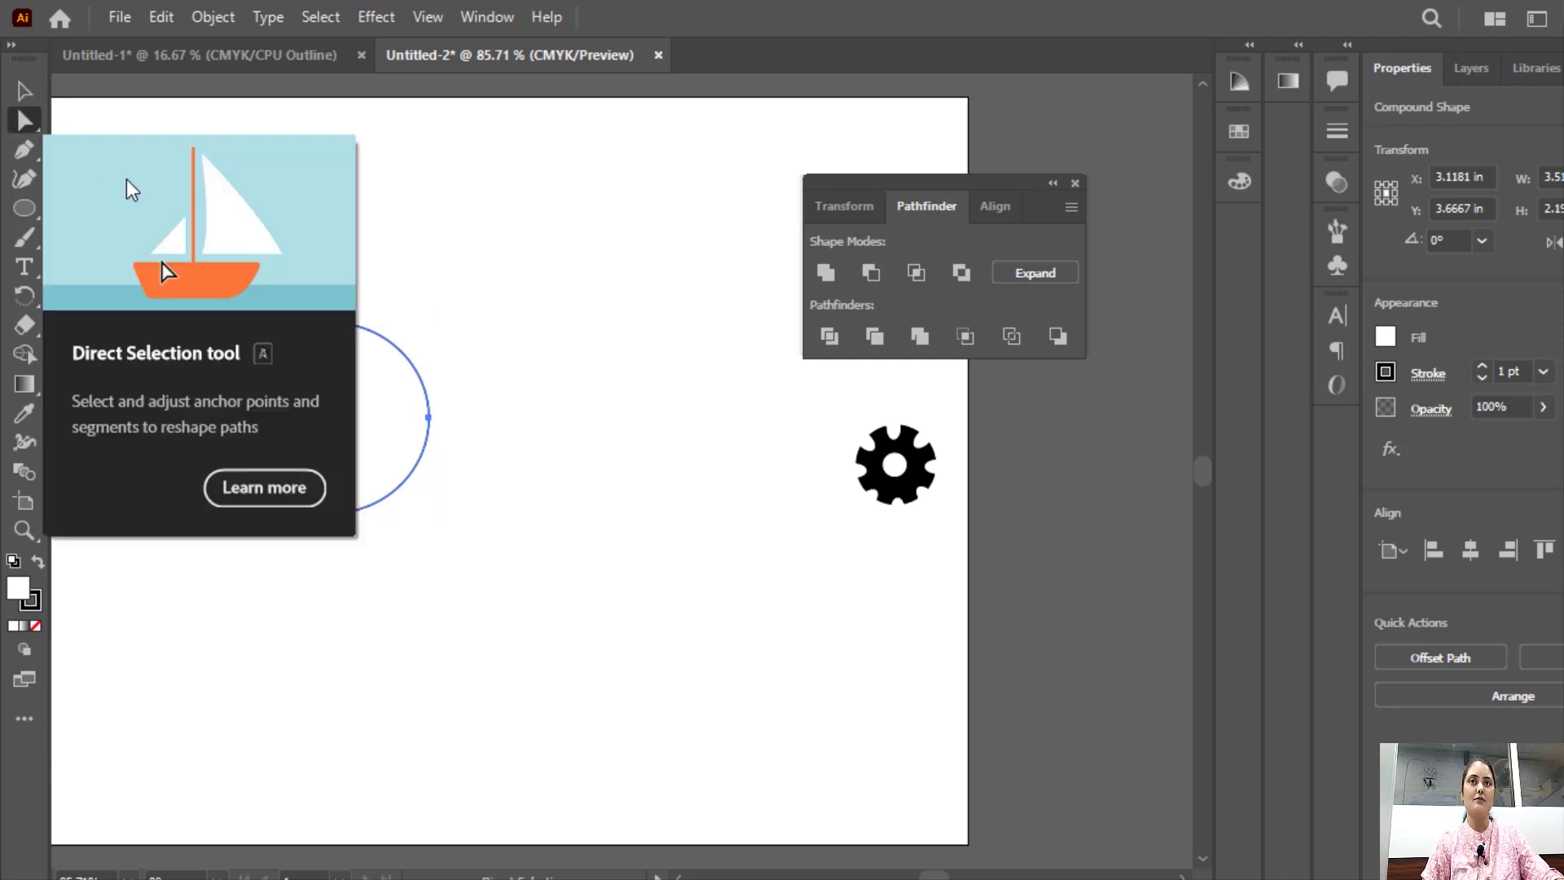
pyautogui.click(19, 124)
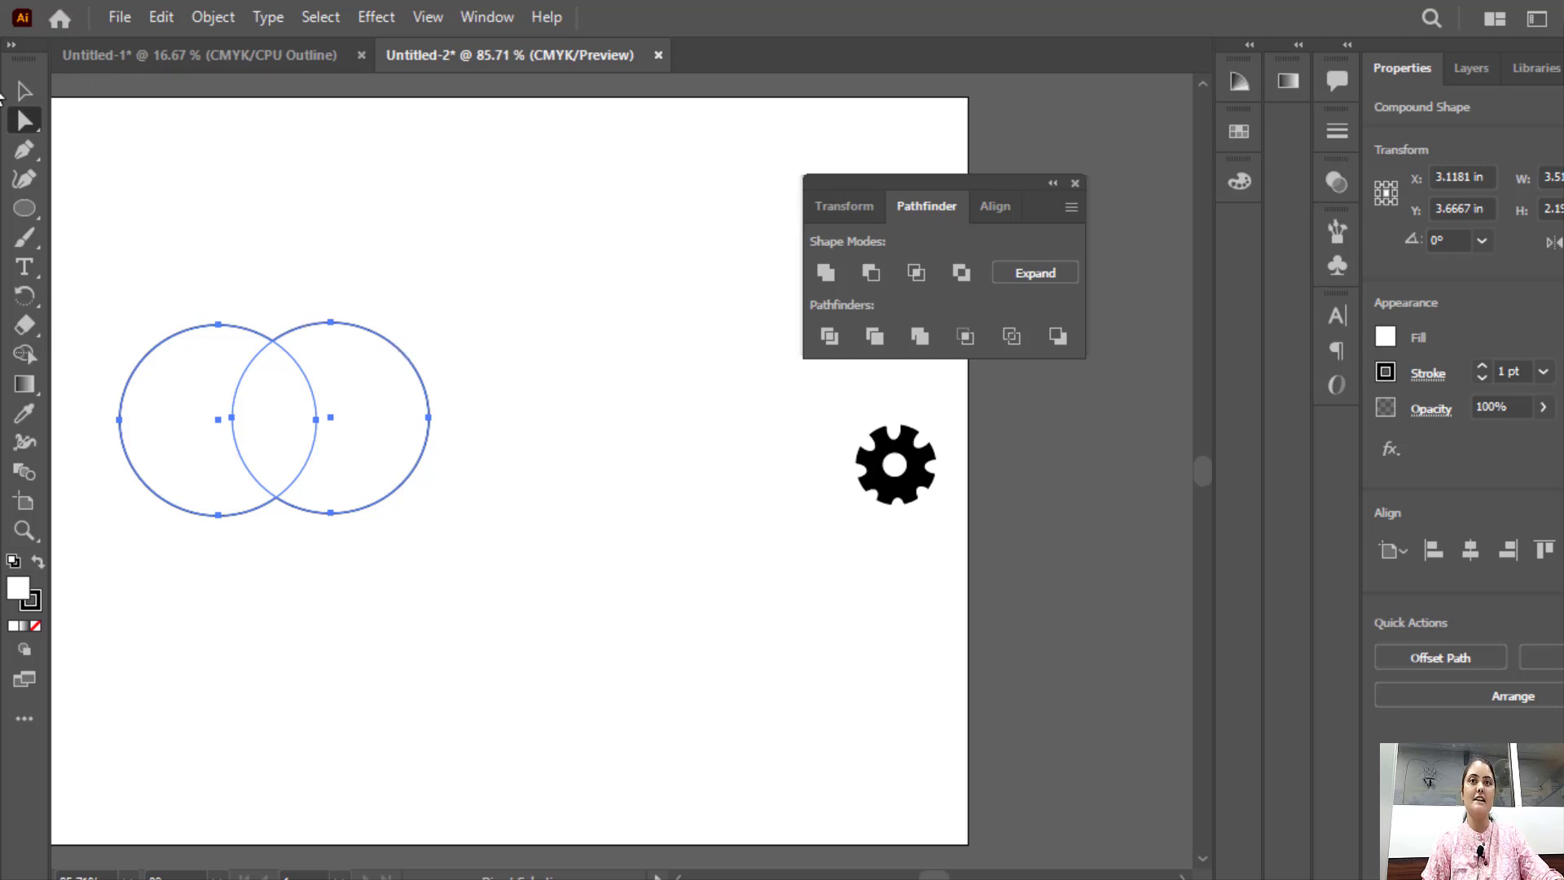
pyautogui.click(24, 90)
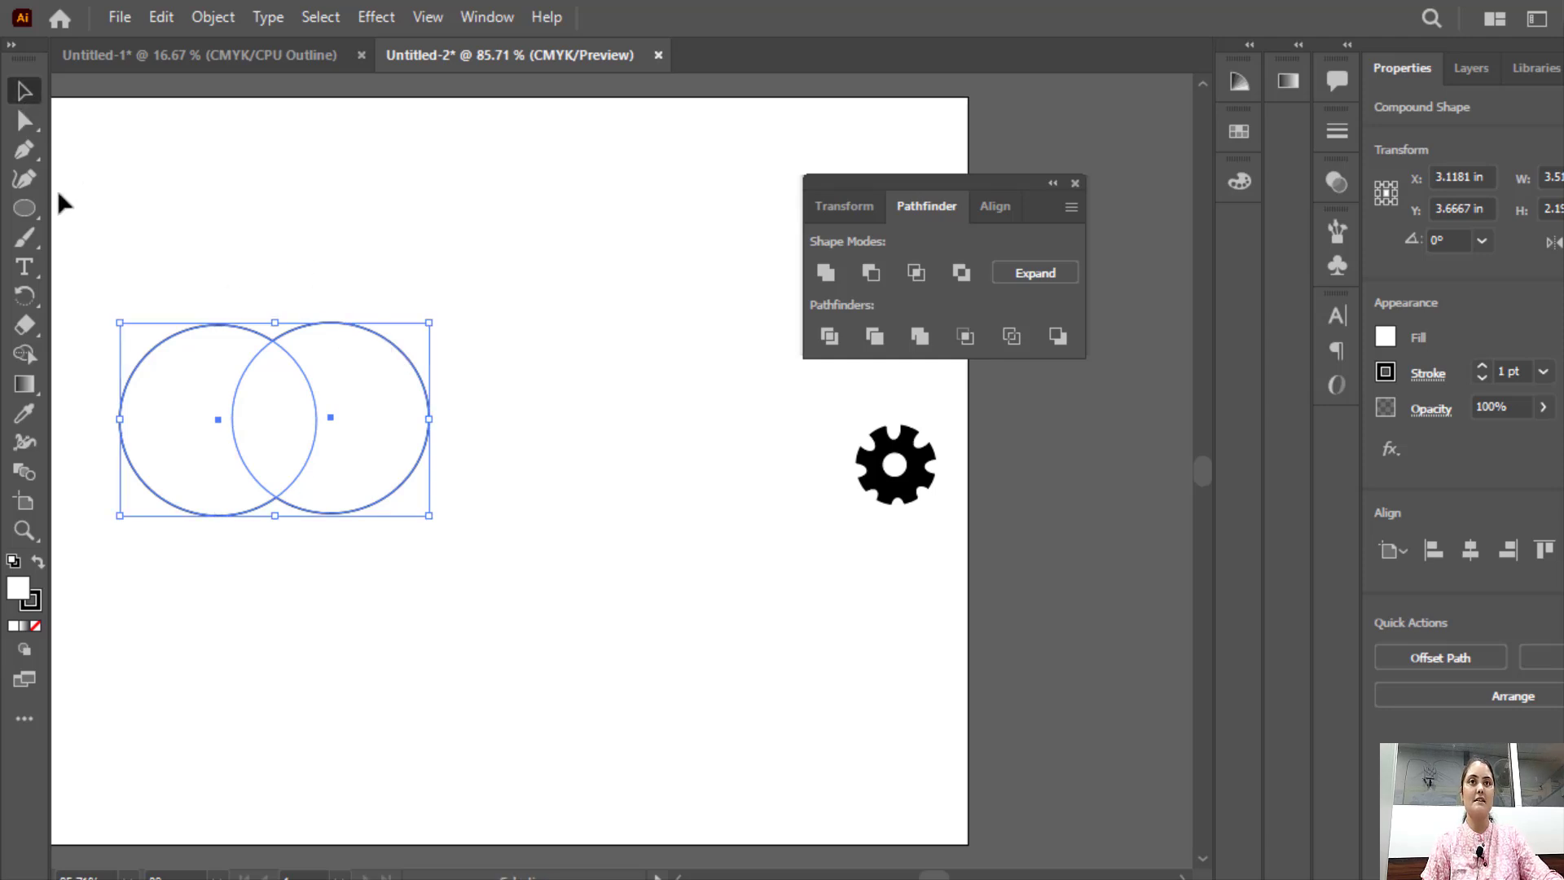
pyautogui.click(23, 121)
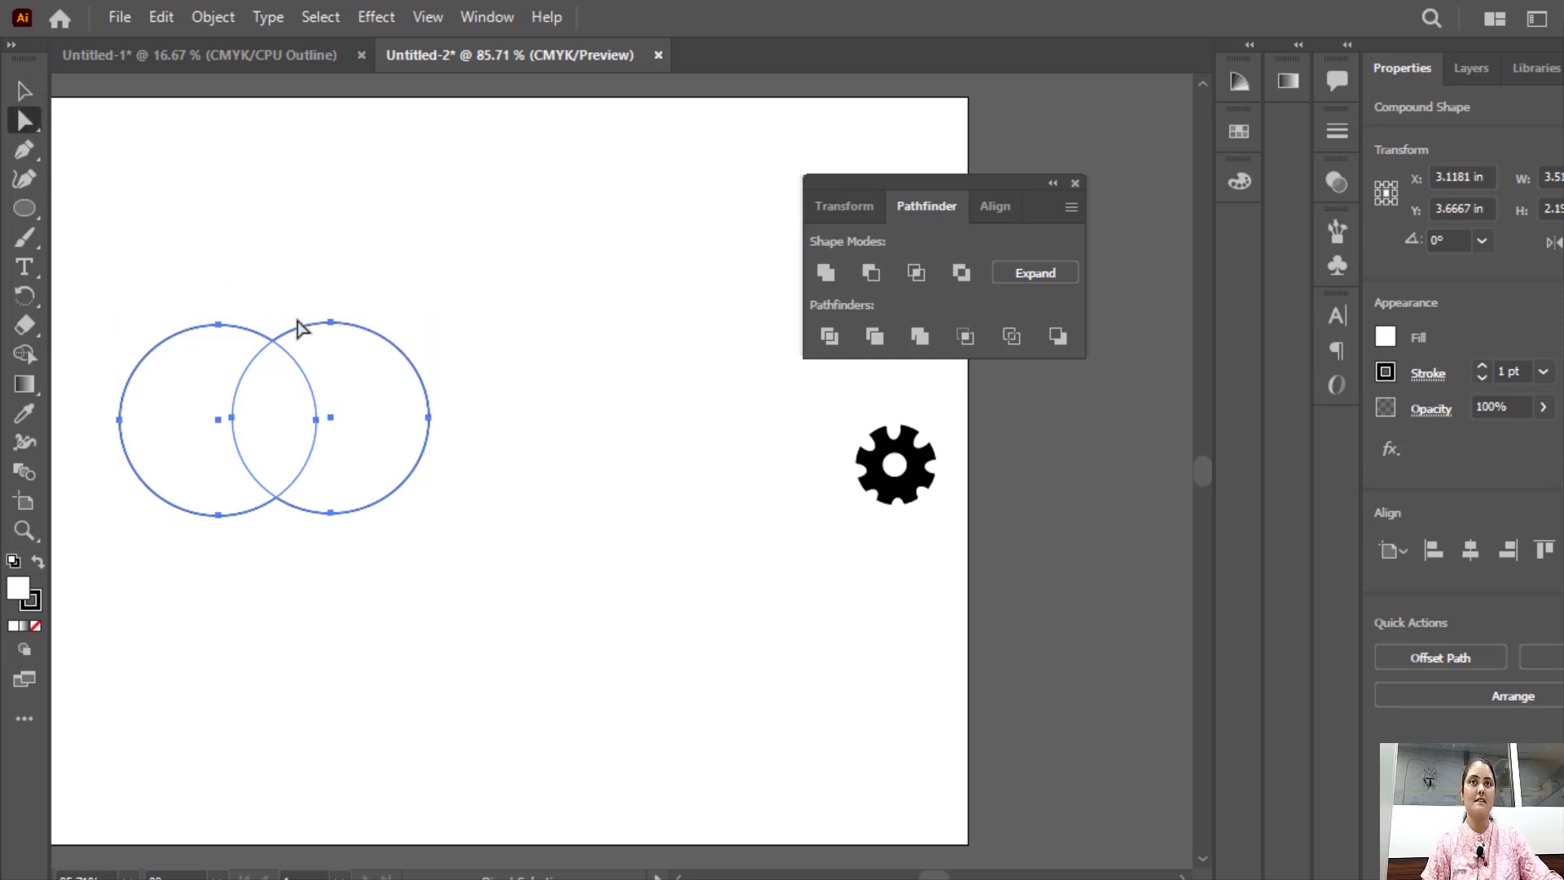
pyautogui.click(301, 330)
pyautogui.click(291, 336)
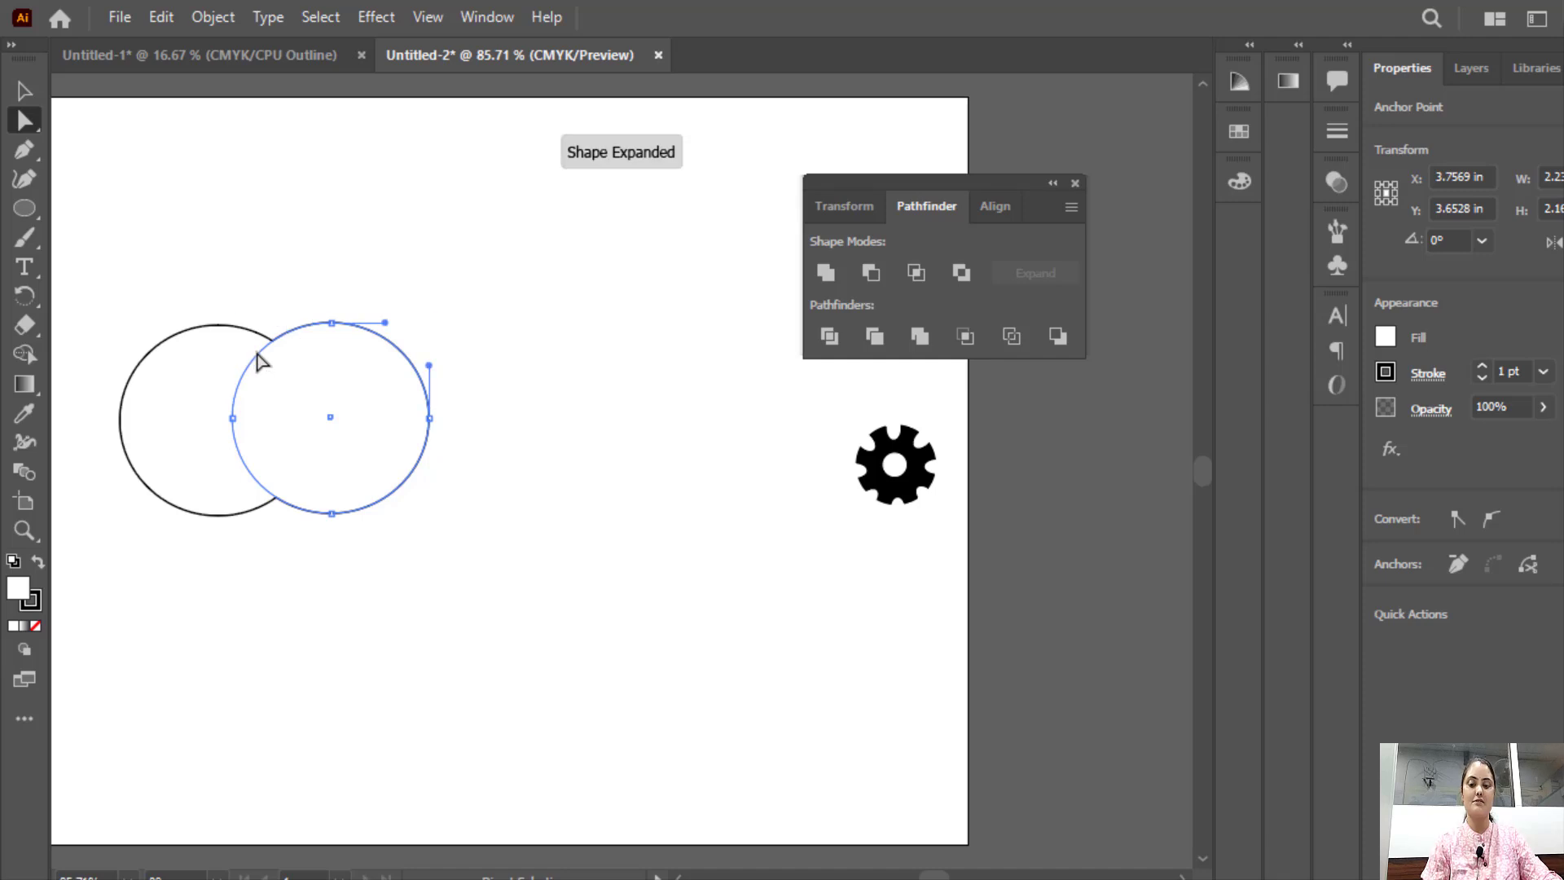
pyautogui.moveTo(262, 349)
pyautogui.mouseDown()
pyautogui.moveTo(260, 400)
pyautogui.moveTo(213, 388)
pyautogui.moveTo(171, 440)
pyautogui.moveTo(220, 296)
pyautogui.moveTo(97, 412)
pyautogui.moveTo(157, 310)
pyautogui.moveTo(286, 374)
pyautogui.moveTo(181, 437)
pyautogui.moveTo(155, 406)
pyautogui.moveTo(255, 391)
pyautogui.moveTo(176, 278)
pyautogui.moveTo(290, 301)
pyautogui.moveTo(272, 353)
pyautogui.moveTo(198, 359)
pyautogui.moveTo(174, 338)
pyautogui.moveTo(308, 358)
pyautogui.moveTo(290, 339)
pyautogui.mouseUp()
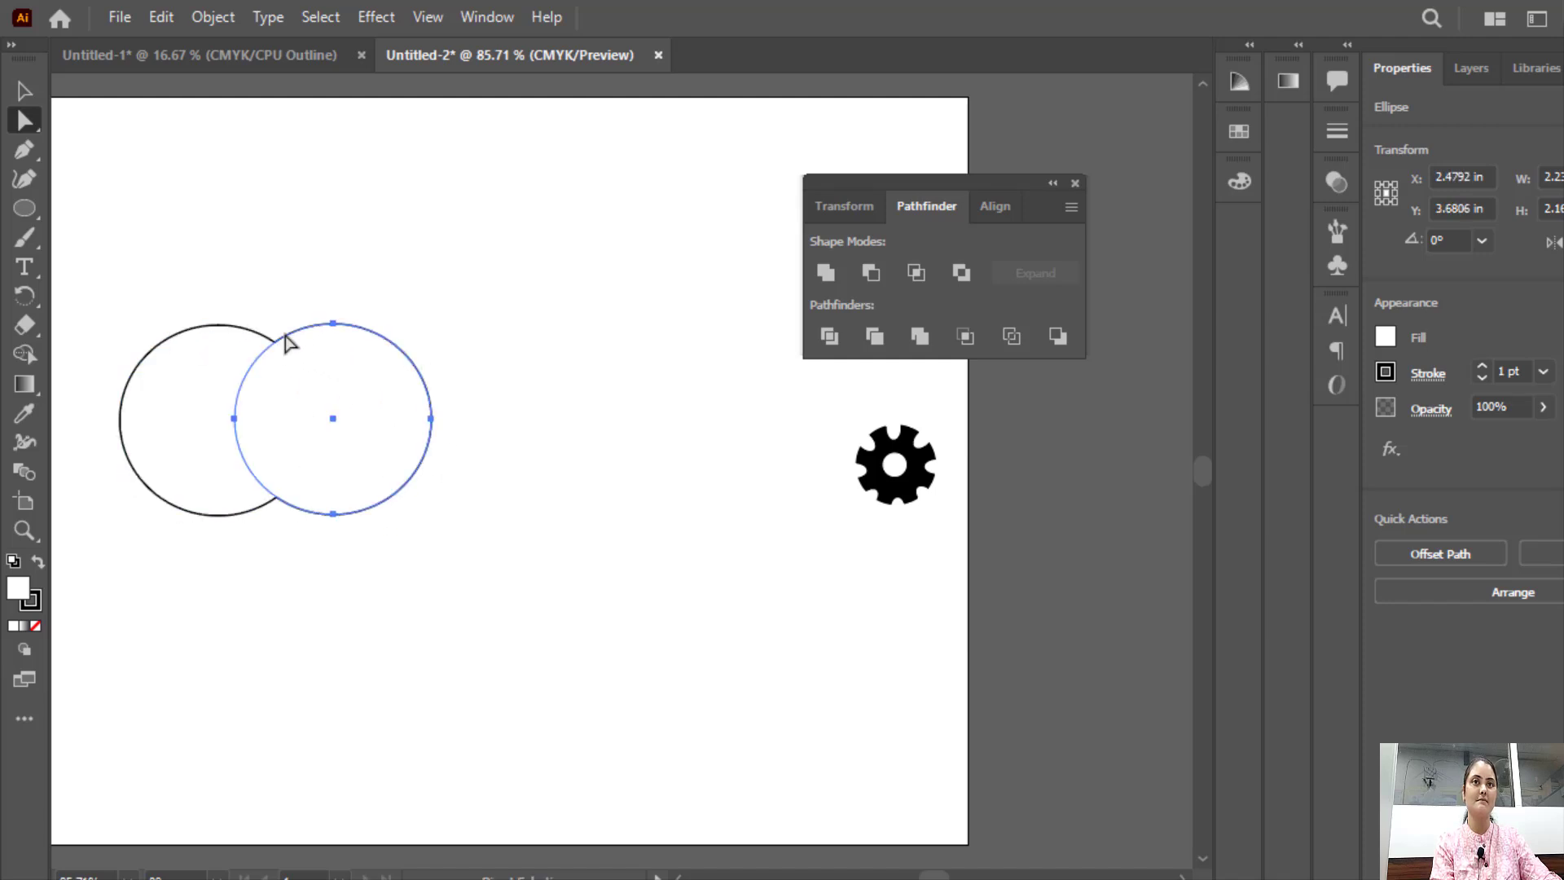
# Shrink the right-hand circle to about 1.6 in wide and move the whole compound shape slightly upward.
pyautogui.hotkey('ctrl', 't')
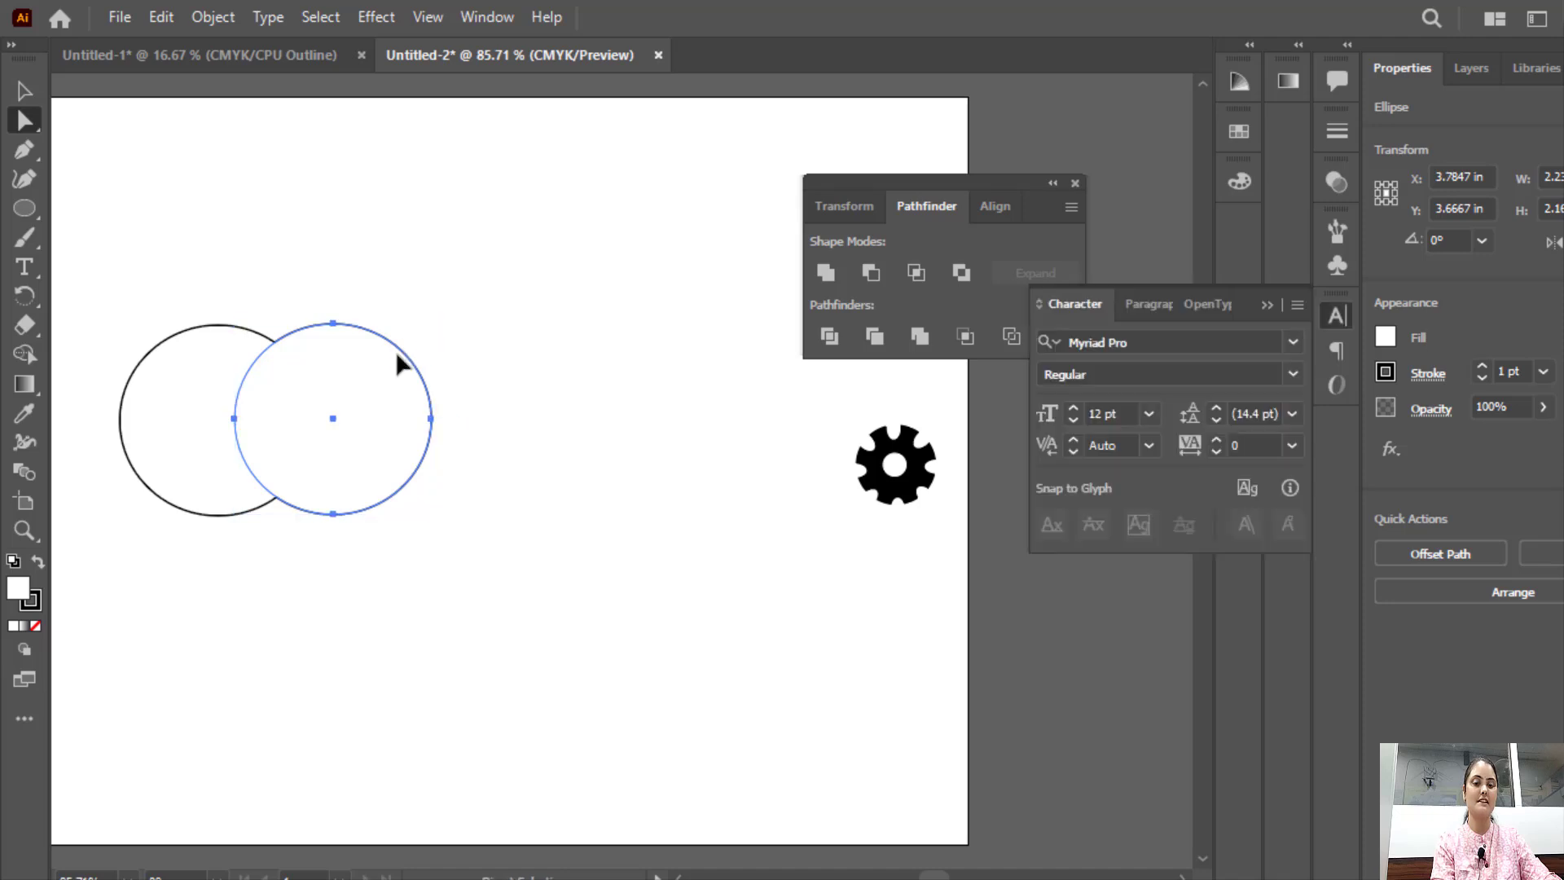
pyautogui.click(403, 349)
pyautogui.click(401, 351)
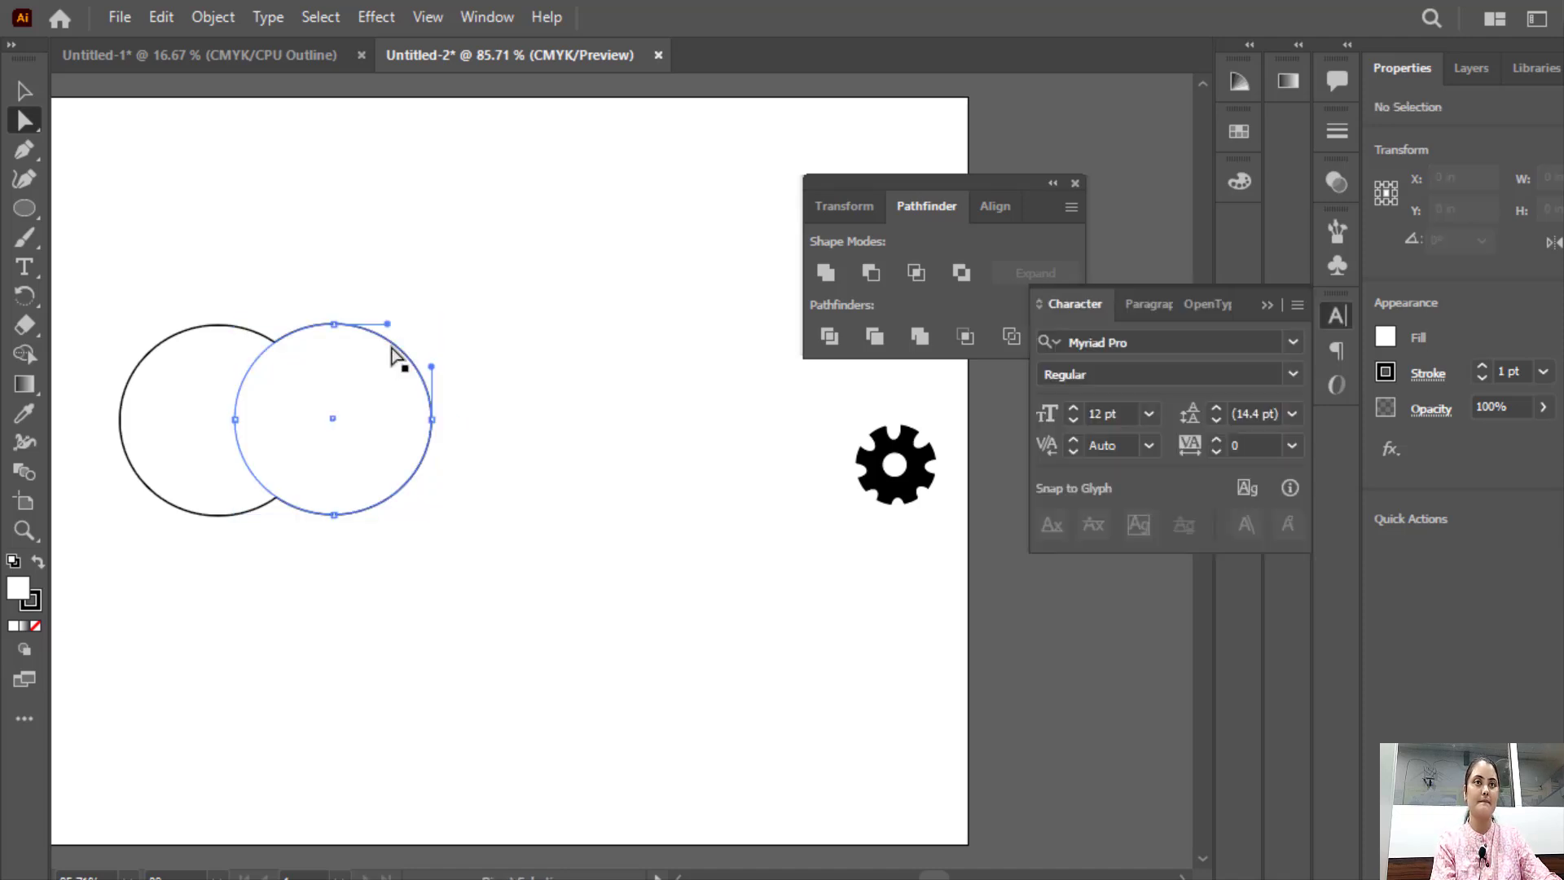
pyautogui.click(35, 90)
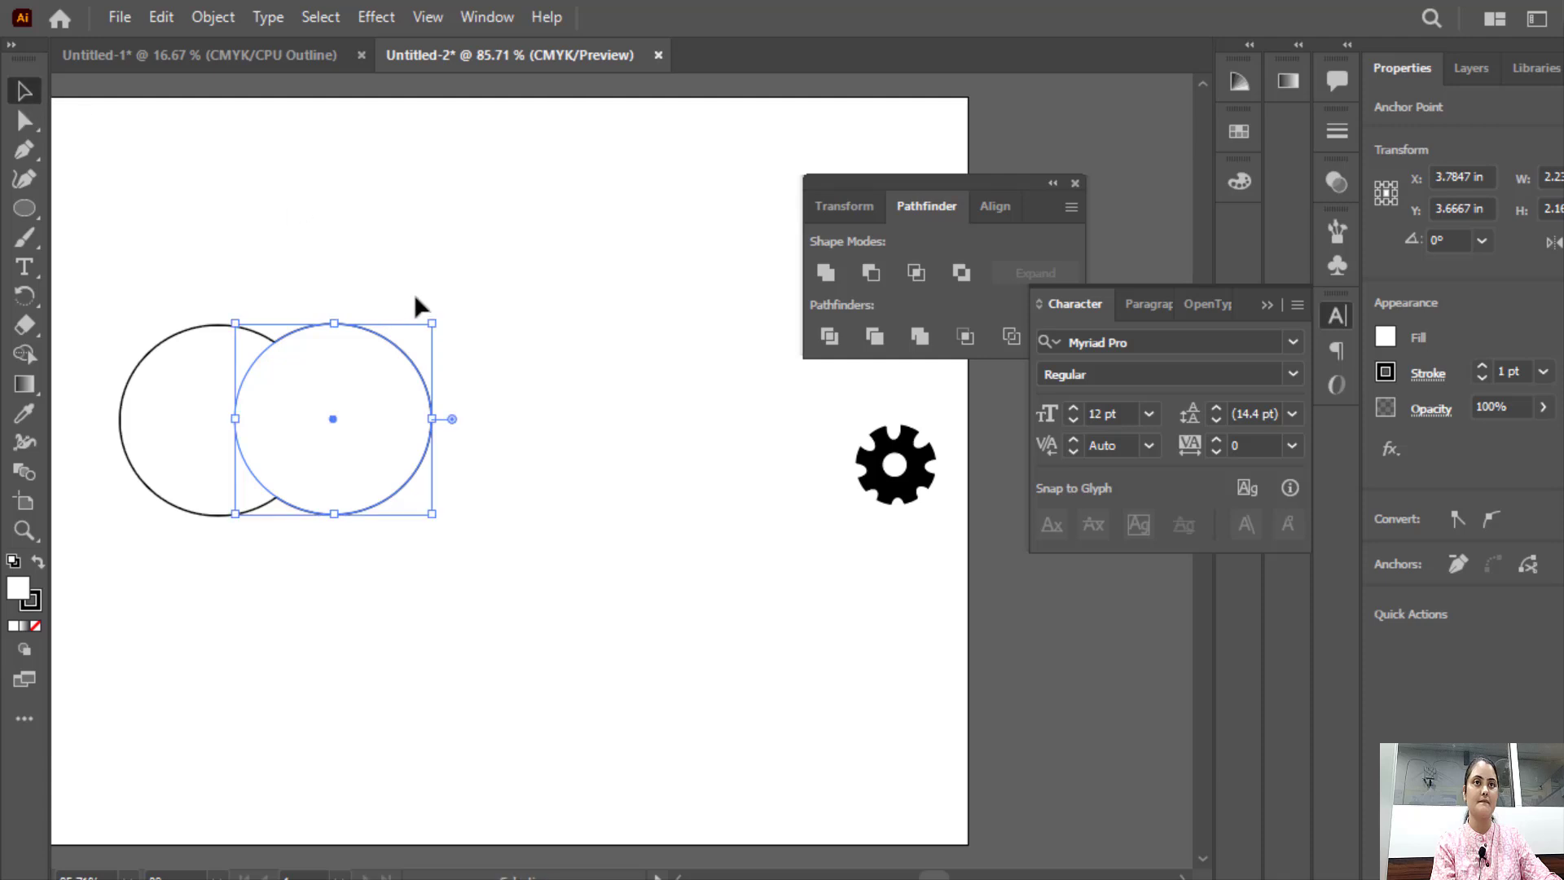
pyautogui.moveTo(431, 322); pyautogui.dragTo(356, 348)
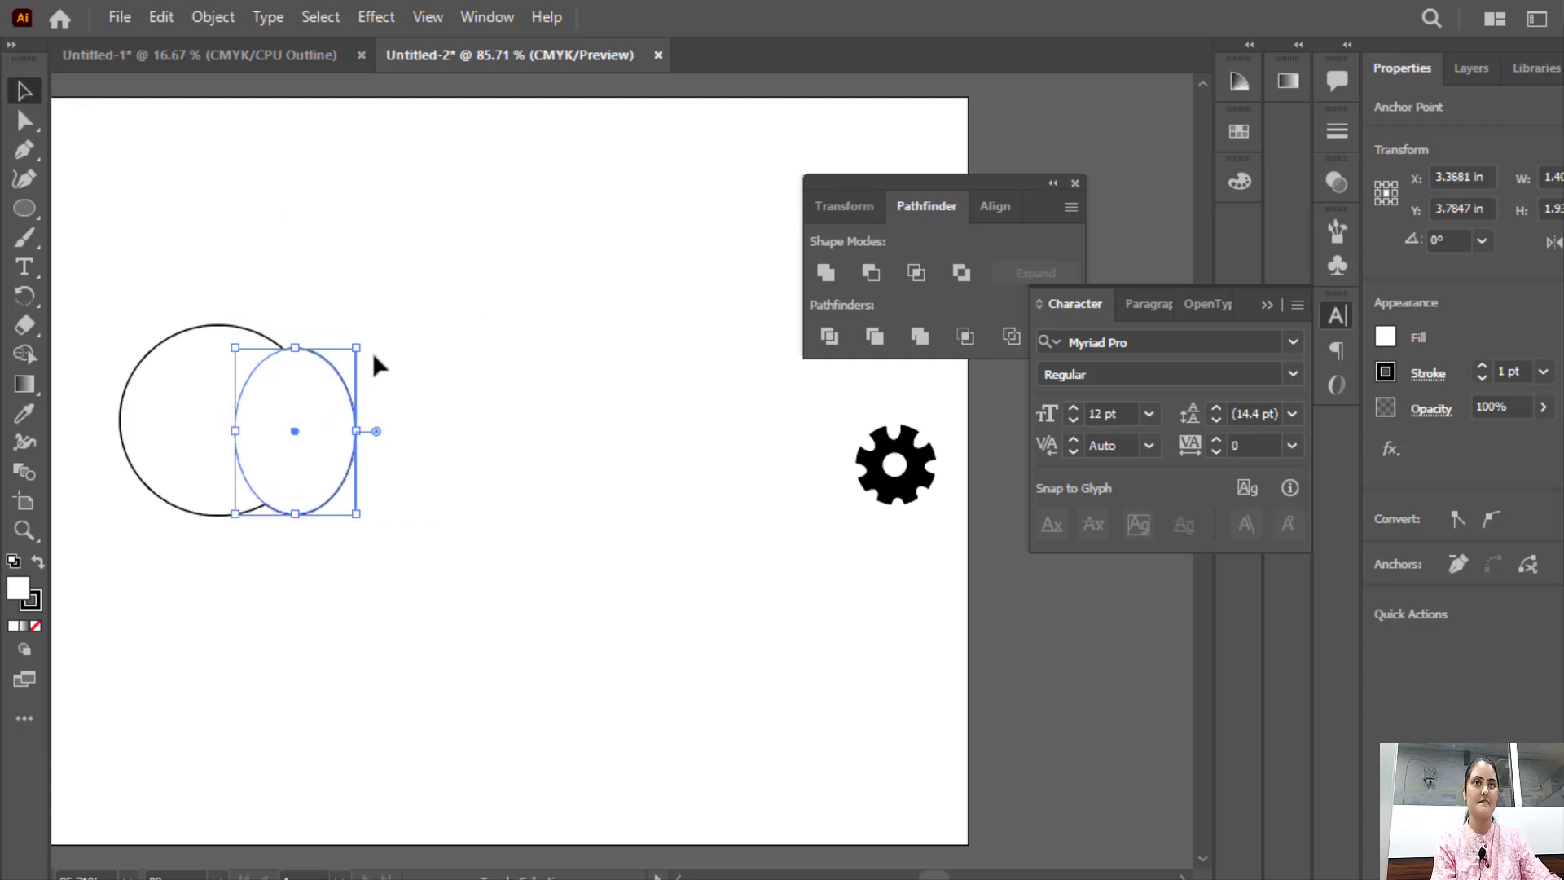
pyautogui.moveTo(358, 431); pyautogui.dragTo(399, 430)
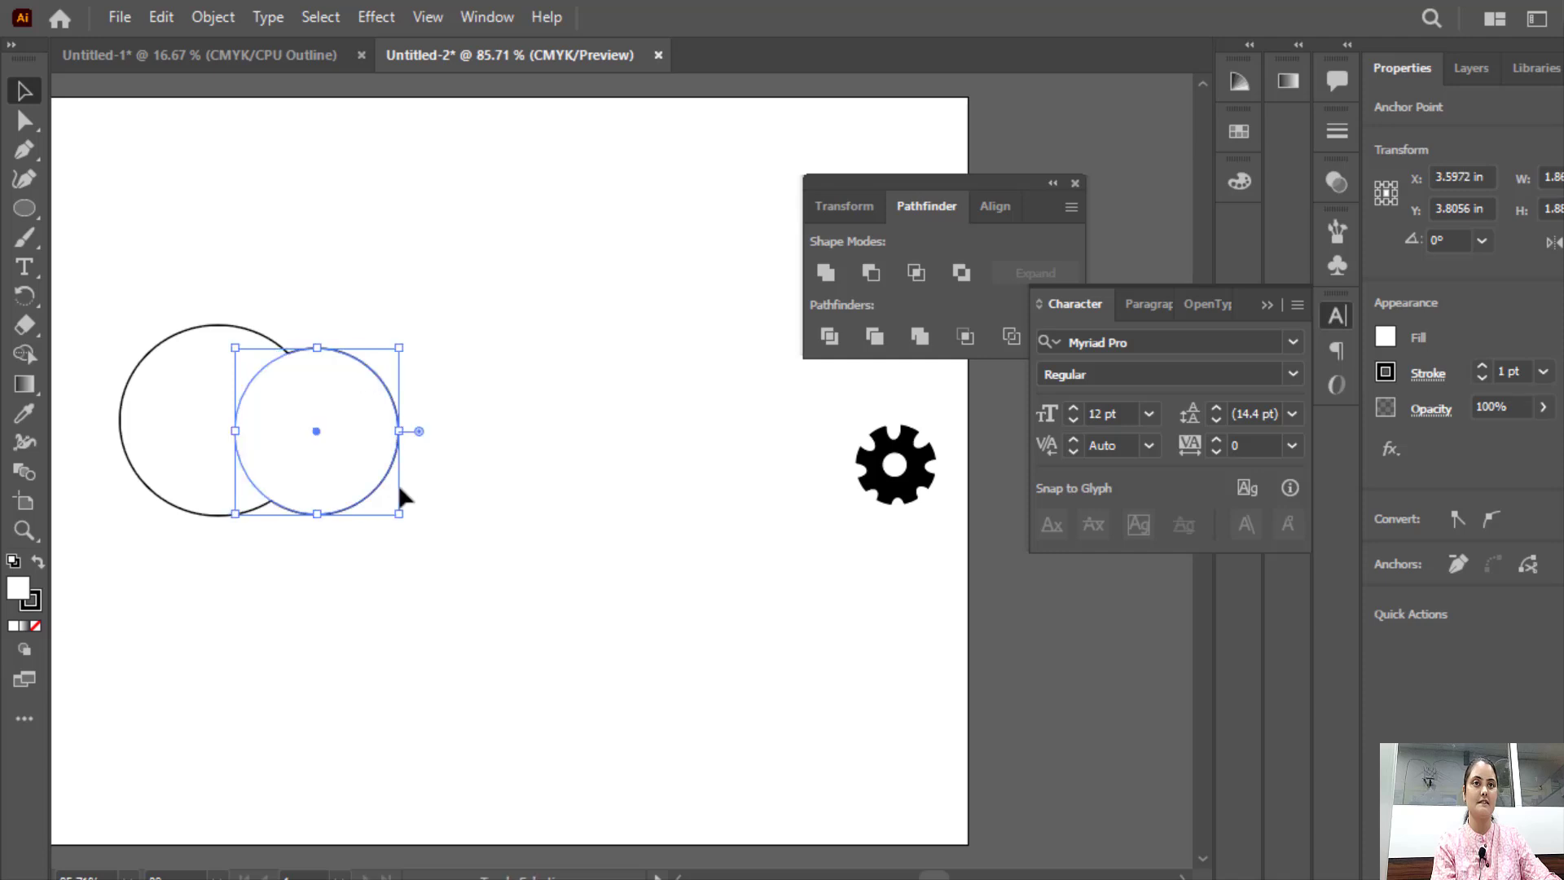
pyautogui.moveTo(401, 513); pyautogui.dragTo(378, 489)
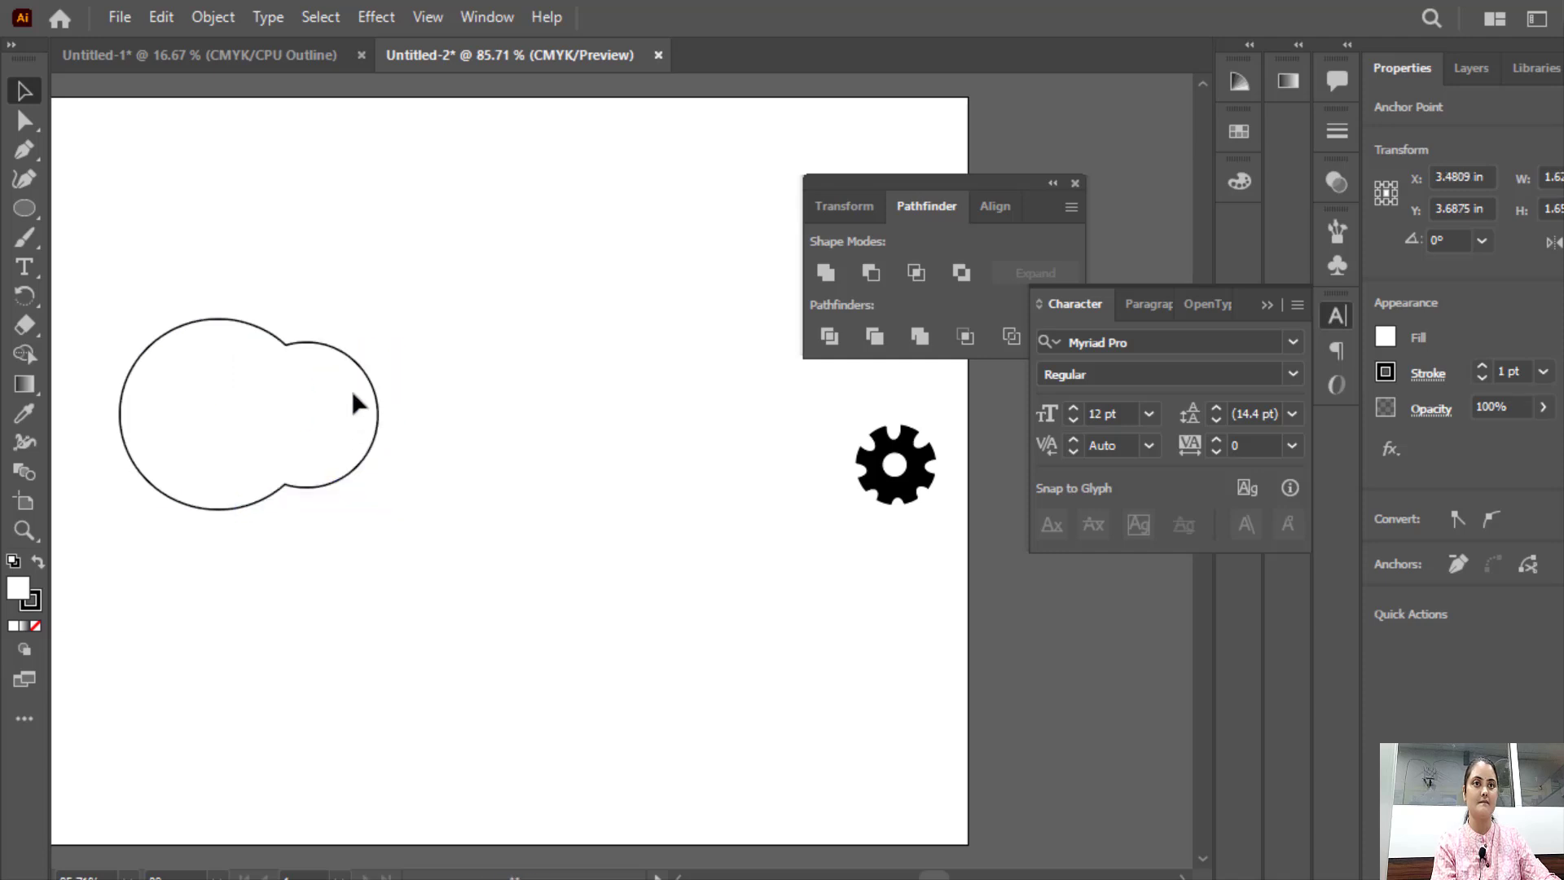
pyautogui.click(352, 385)
# Move the smaller circle about 0.47 in to the right within the compound shape using the Direct Selection tool.
pyautogui.press('a')
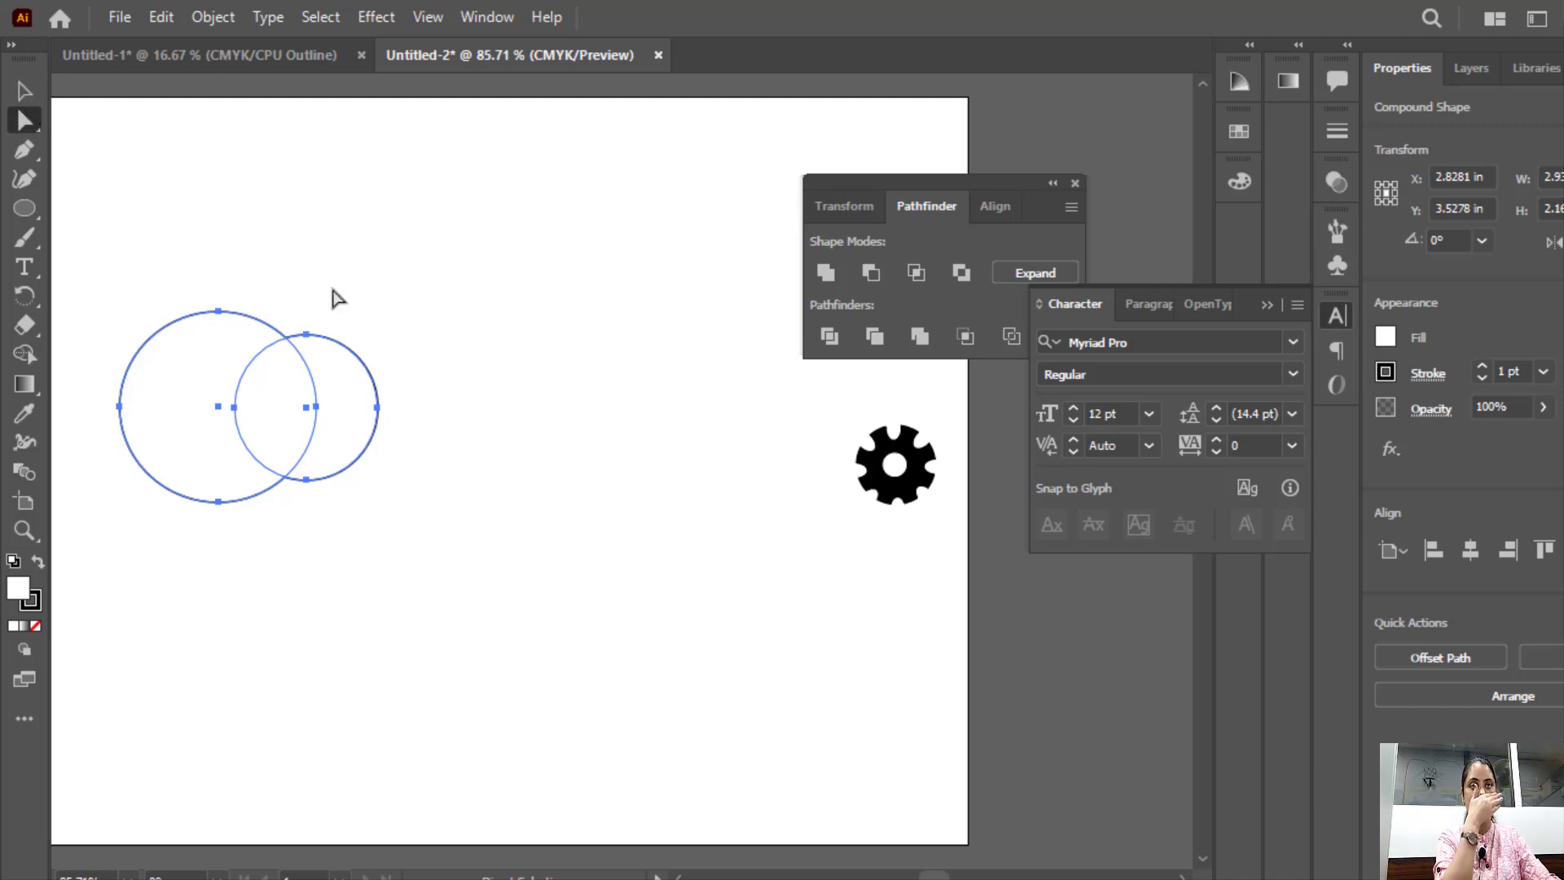
pyautogui.click(321, 349)
pyautogui.click(310, 342)
pyautogui.moveTo(311, 342); pyautogui.dragTo(349, 347)
pyautogui.click(321, 325)
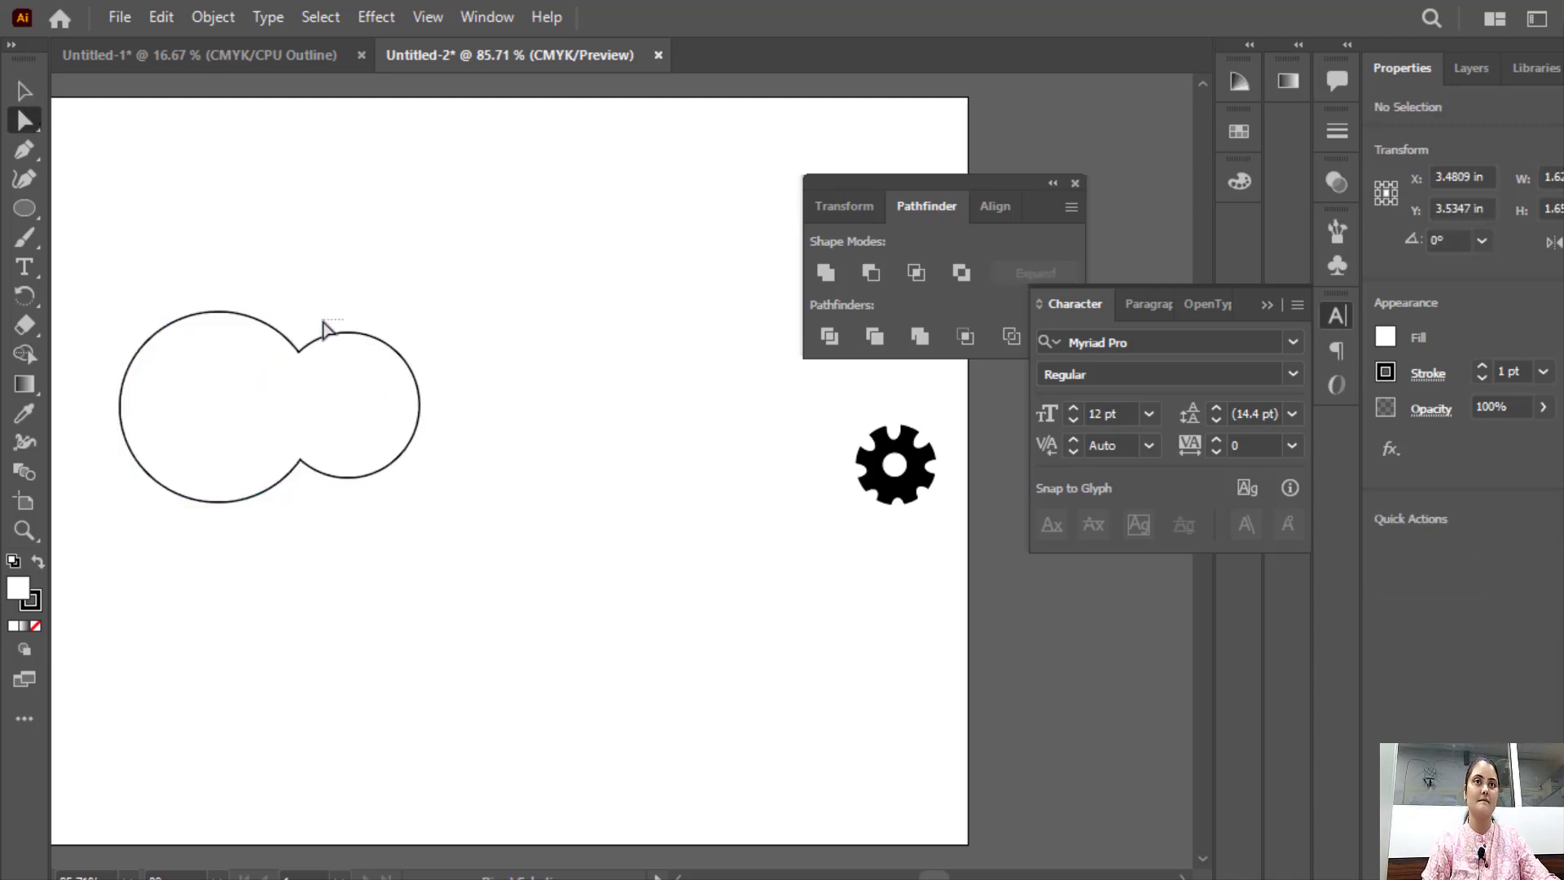
pyautogui.click(349, 334)
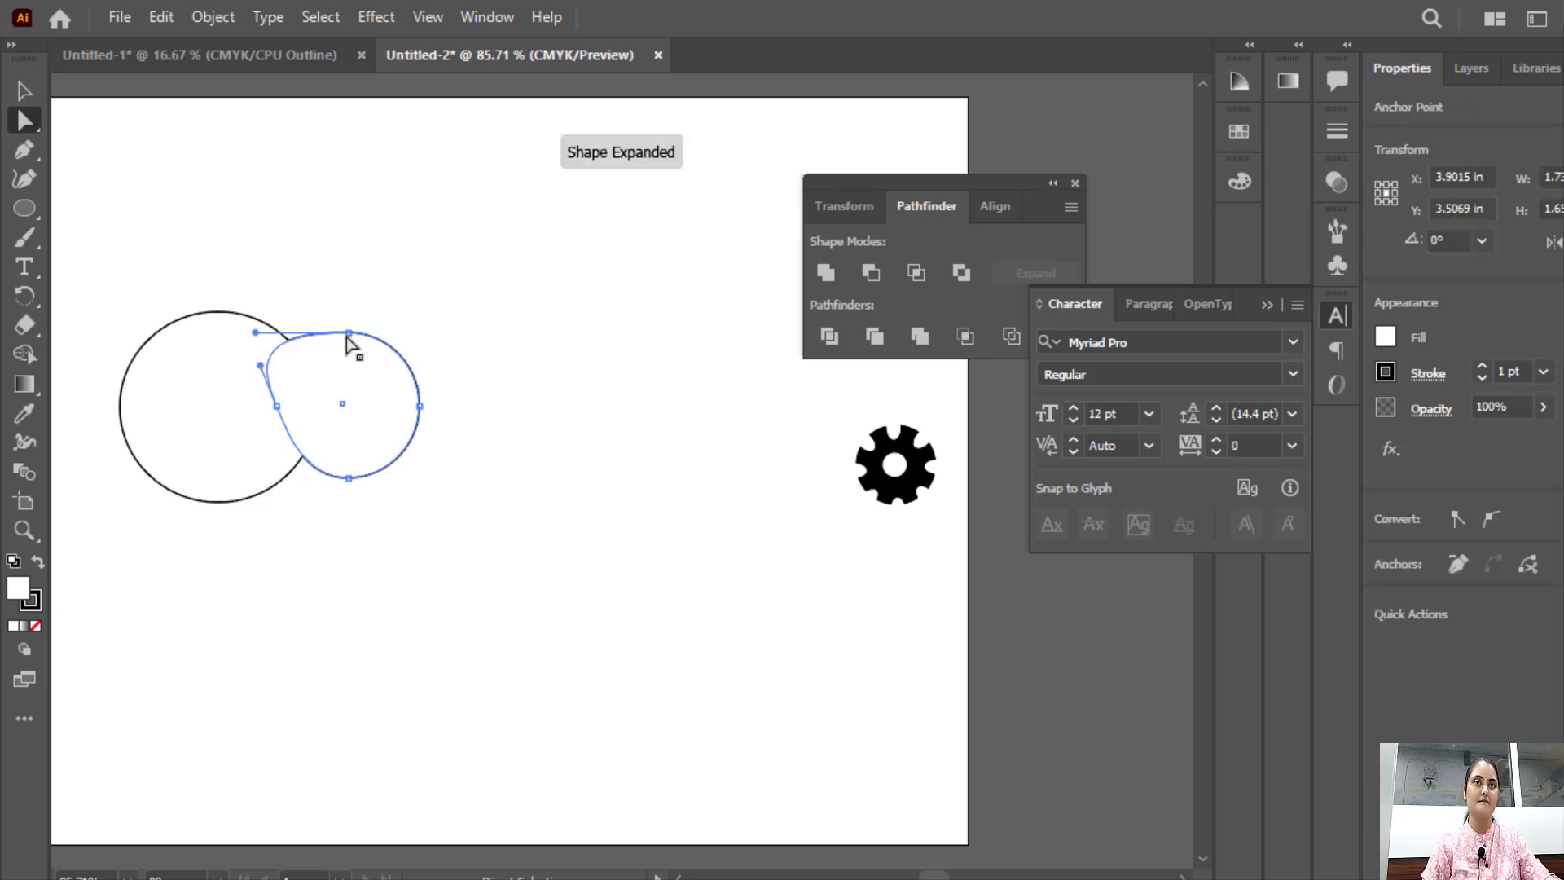
pyautogui.hotkey('ctrl', 'z')
pyautogui.click(348, 271)
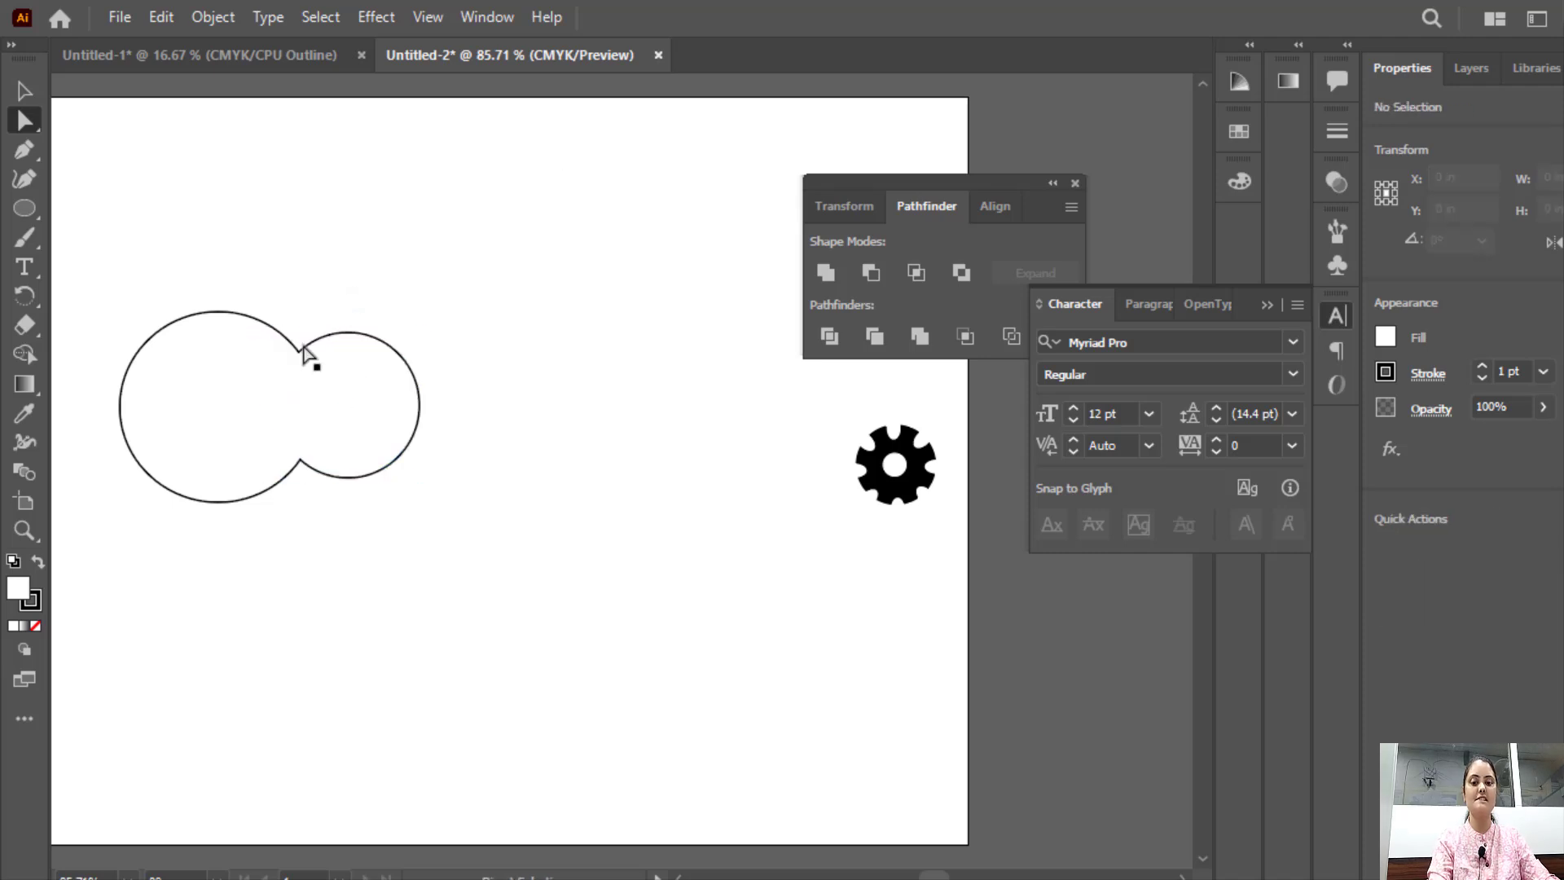
pyautogui.click(307, 349)
pyautogui.click(293, 304)
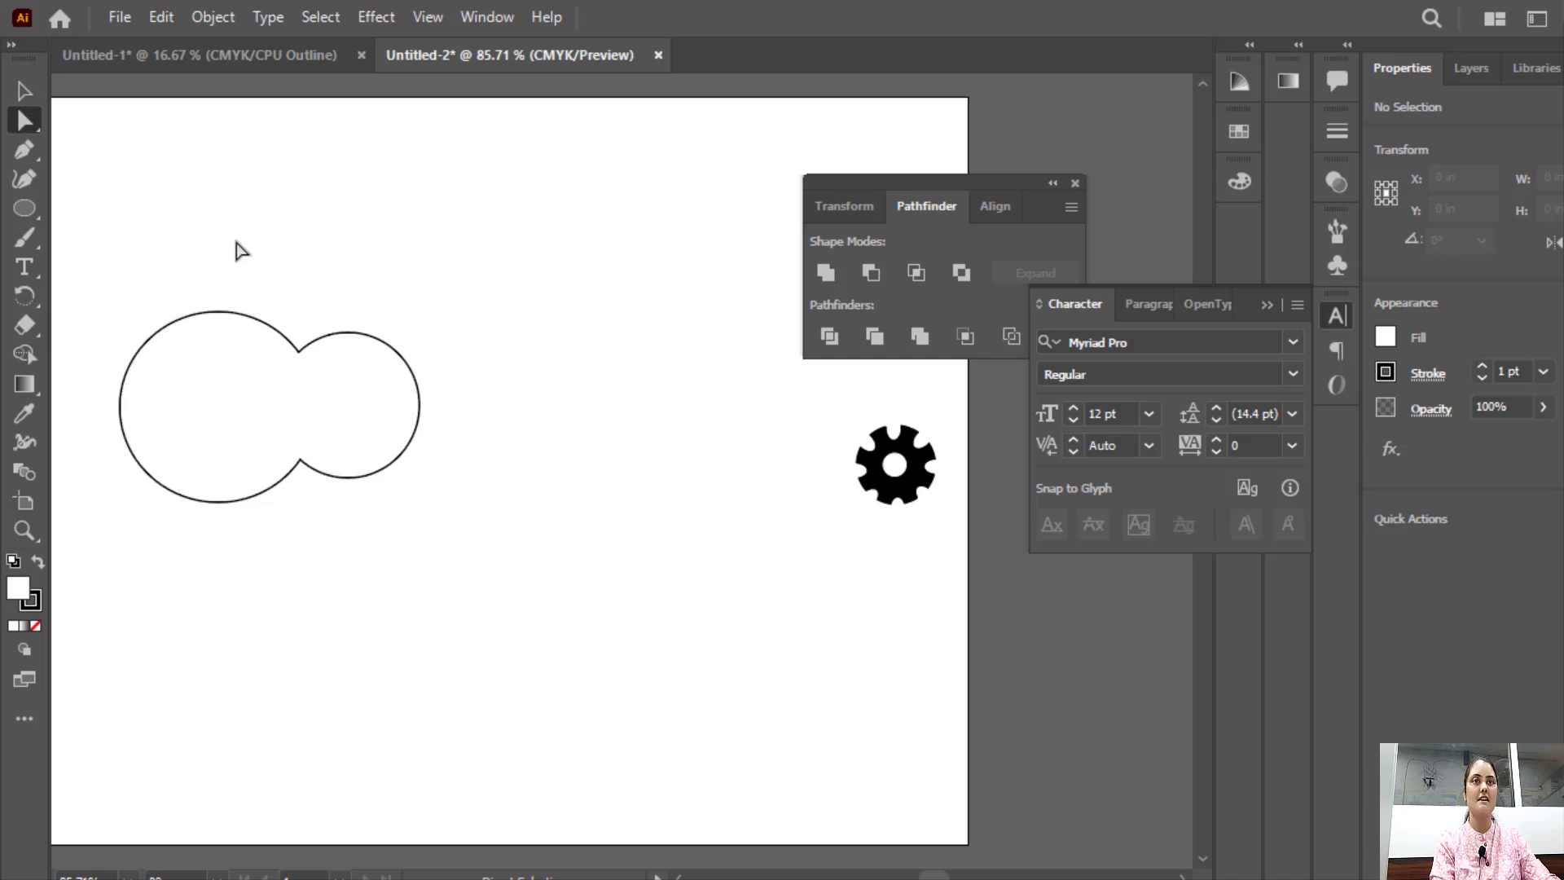
pyautogui.moveTo(237, 248); pyautogui.dragTo(747, 464)
pyautogui.click(603, 295)
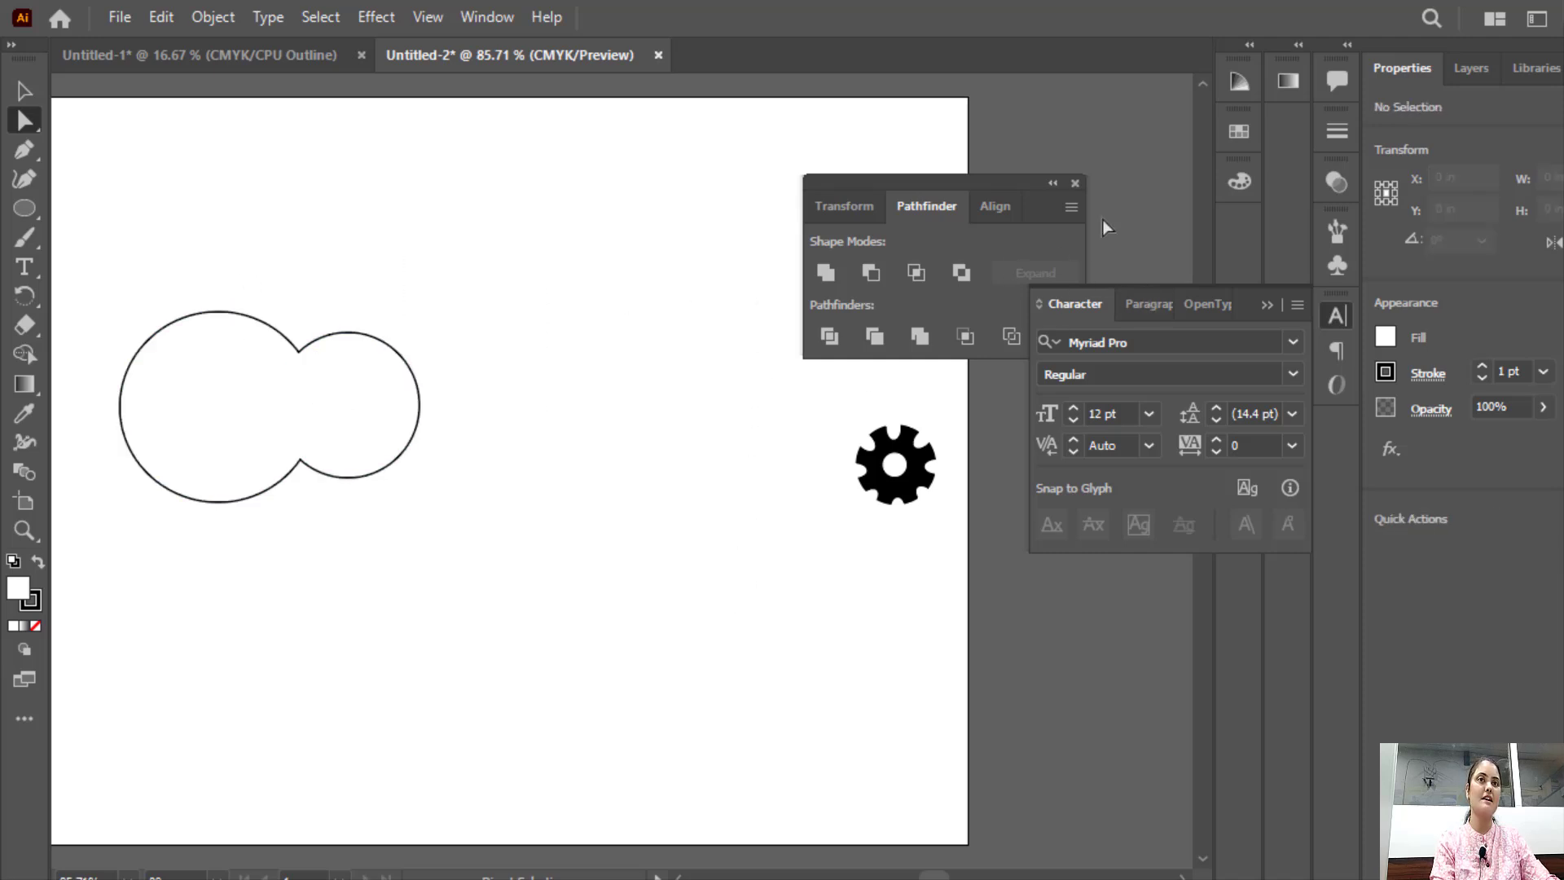
# Select the whole two-circle compound shape and expand it into a single path.
pyautogui.moveTo(1034, 213); pyautogui.dragTo(791, 213)
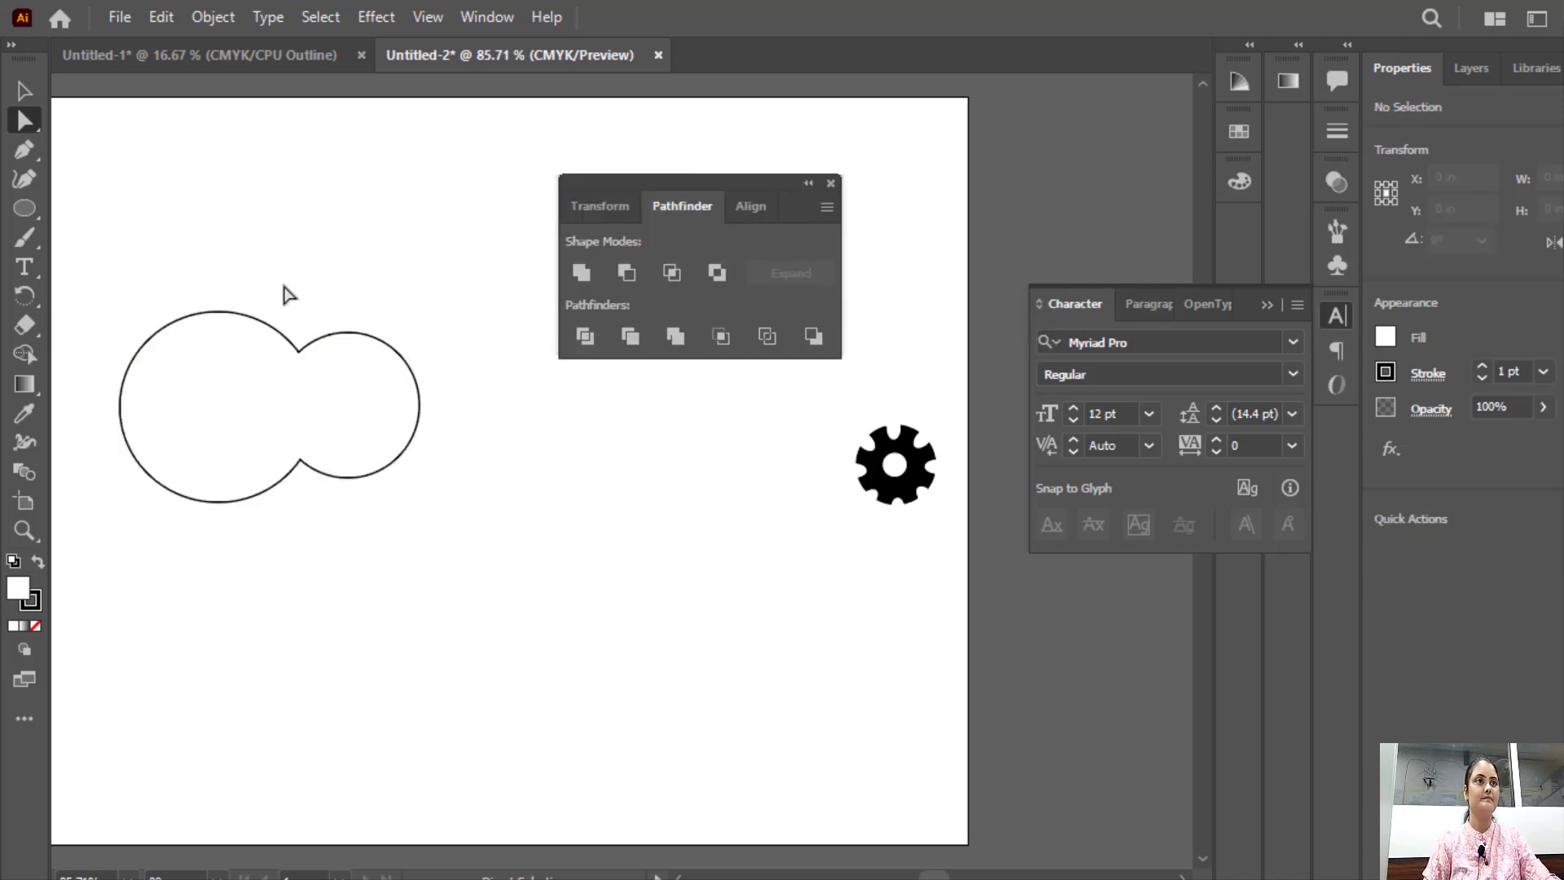
pyautogui.moveTo(129, 273); pyautogui.dragTo(370, 544)
pyautogui.click(405, 437)
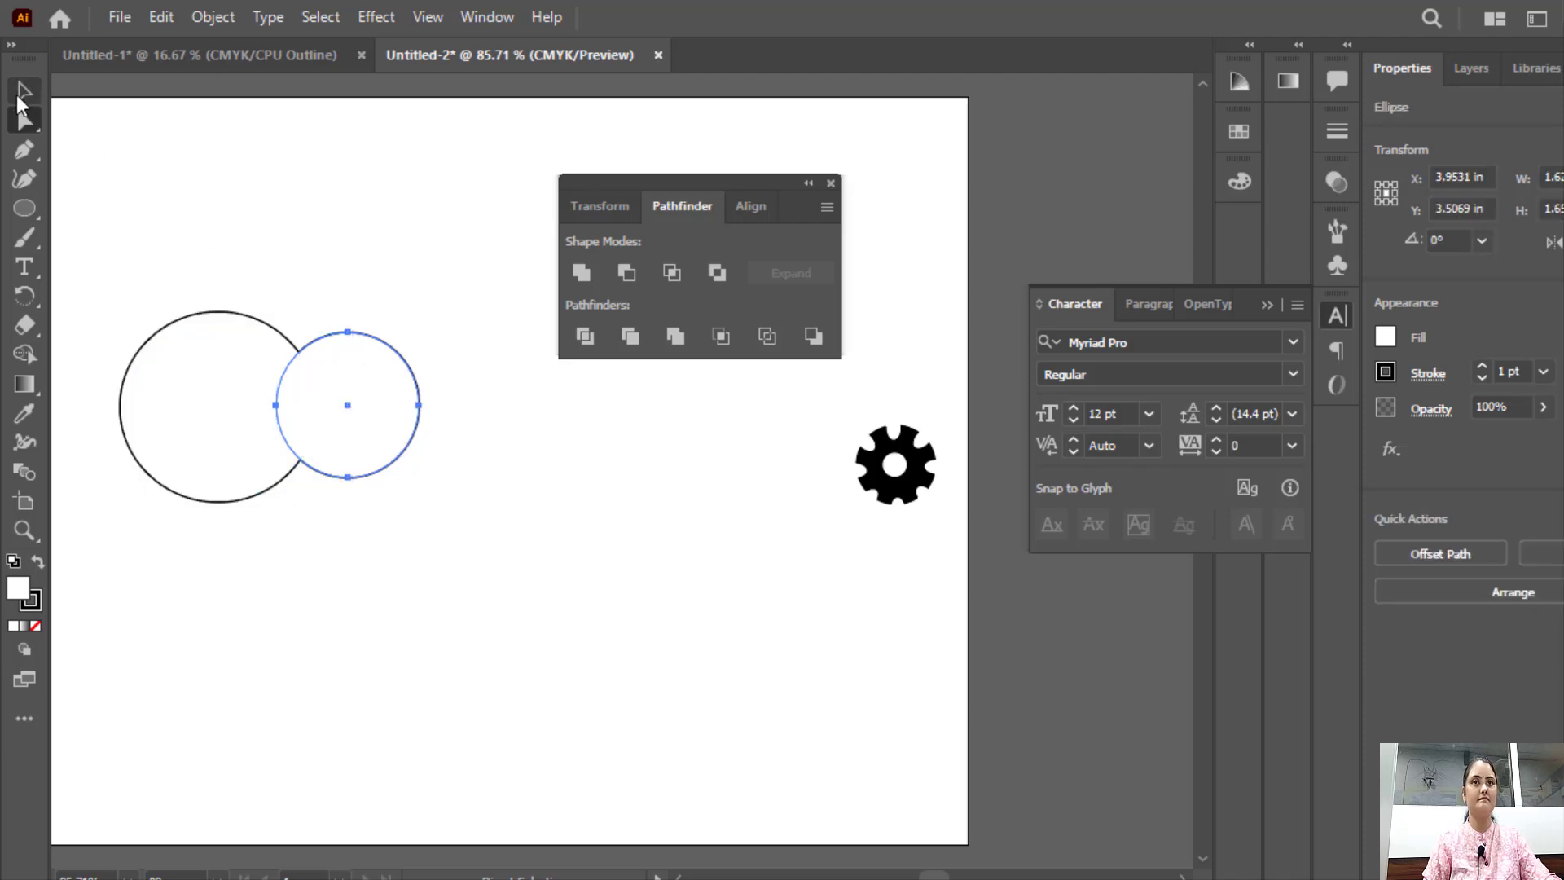
pyautogui.click(25, 90)
pyautogui.moveTo(251, 256); pyautogui.dragTo(391, 504)
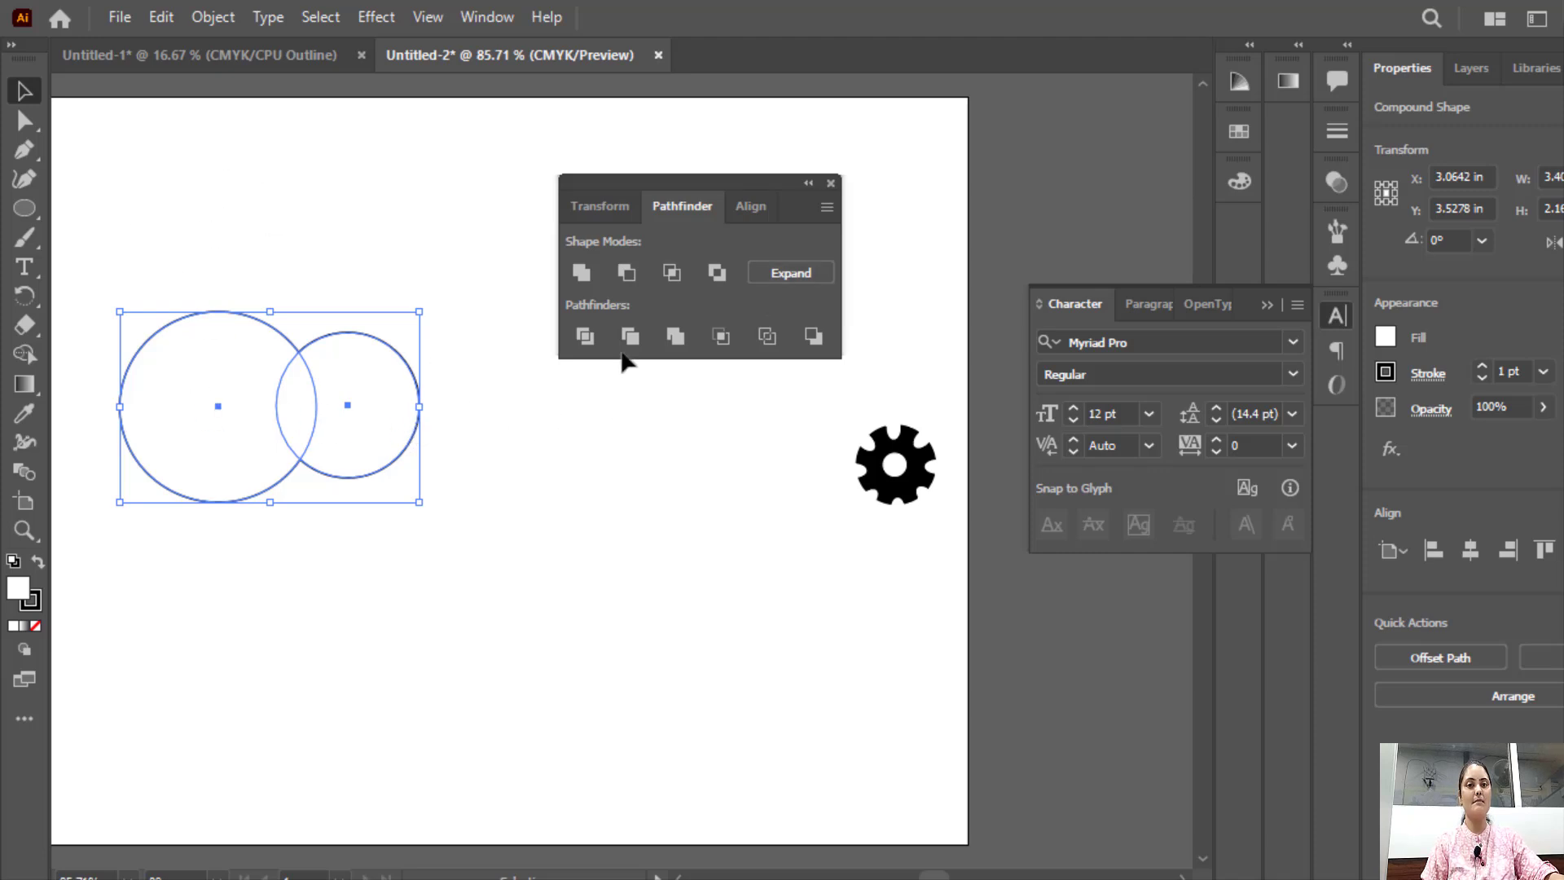
pyautogui.click(803, 280)
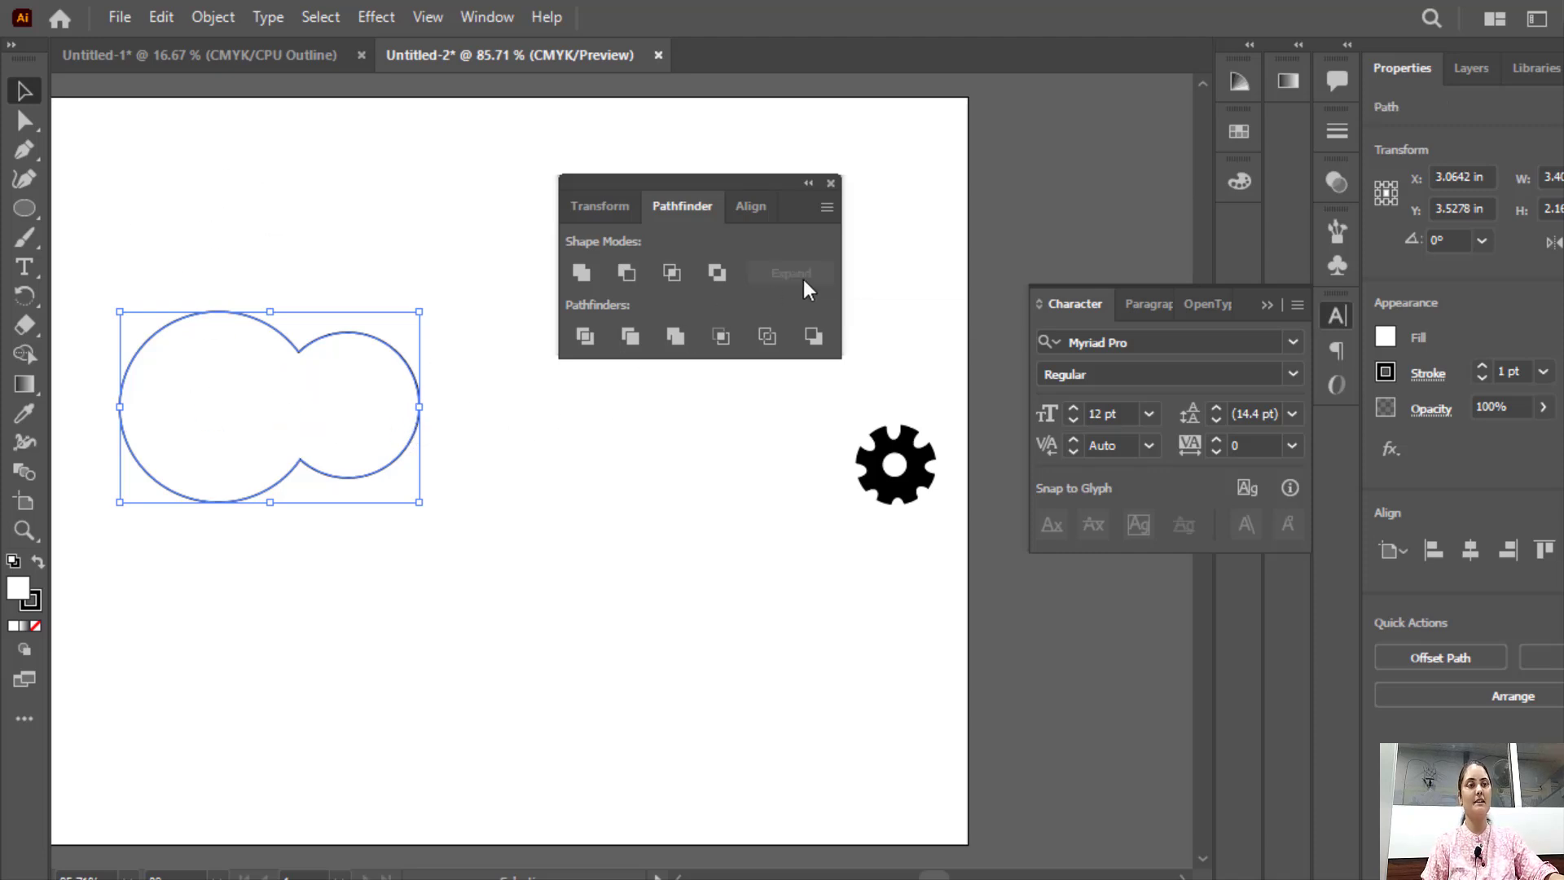
# Move the expanded two-circle path slightly up and to the right as one piece.
pyautogui.click(219, 237)
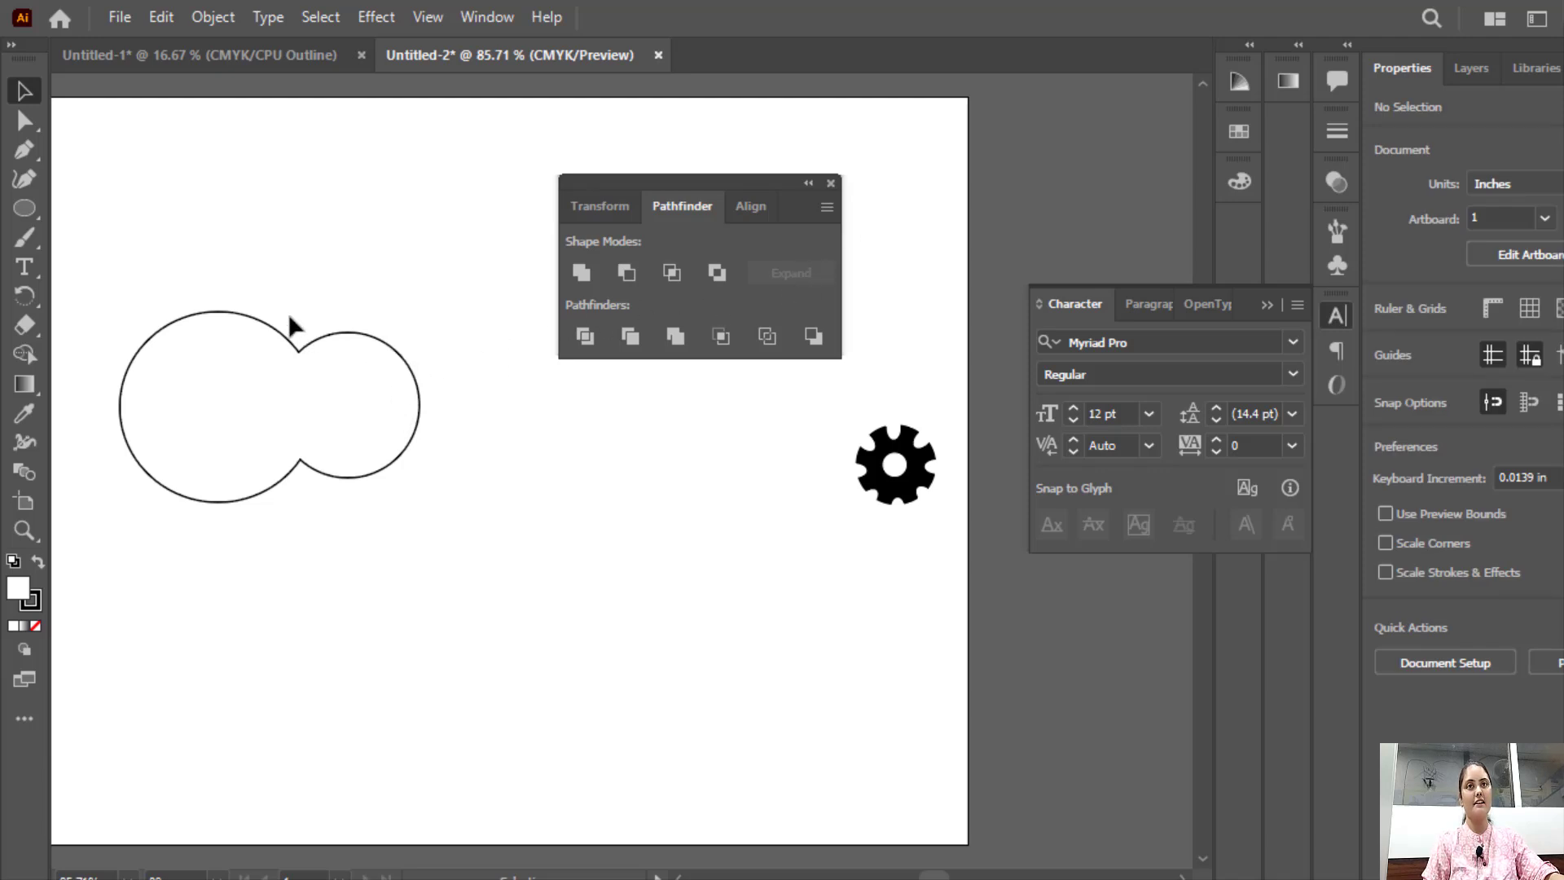
pyautogui.moveTo(325, 347); pyautogui.dragTo(329, 334)
pyautogui.click(329, 334)
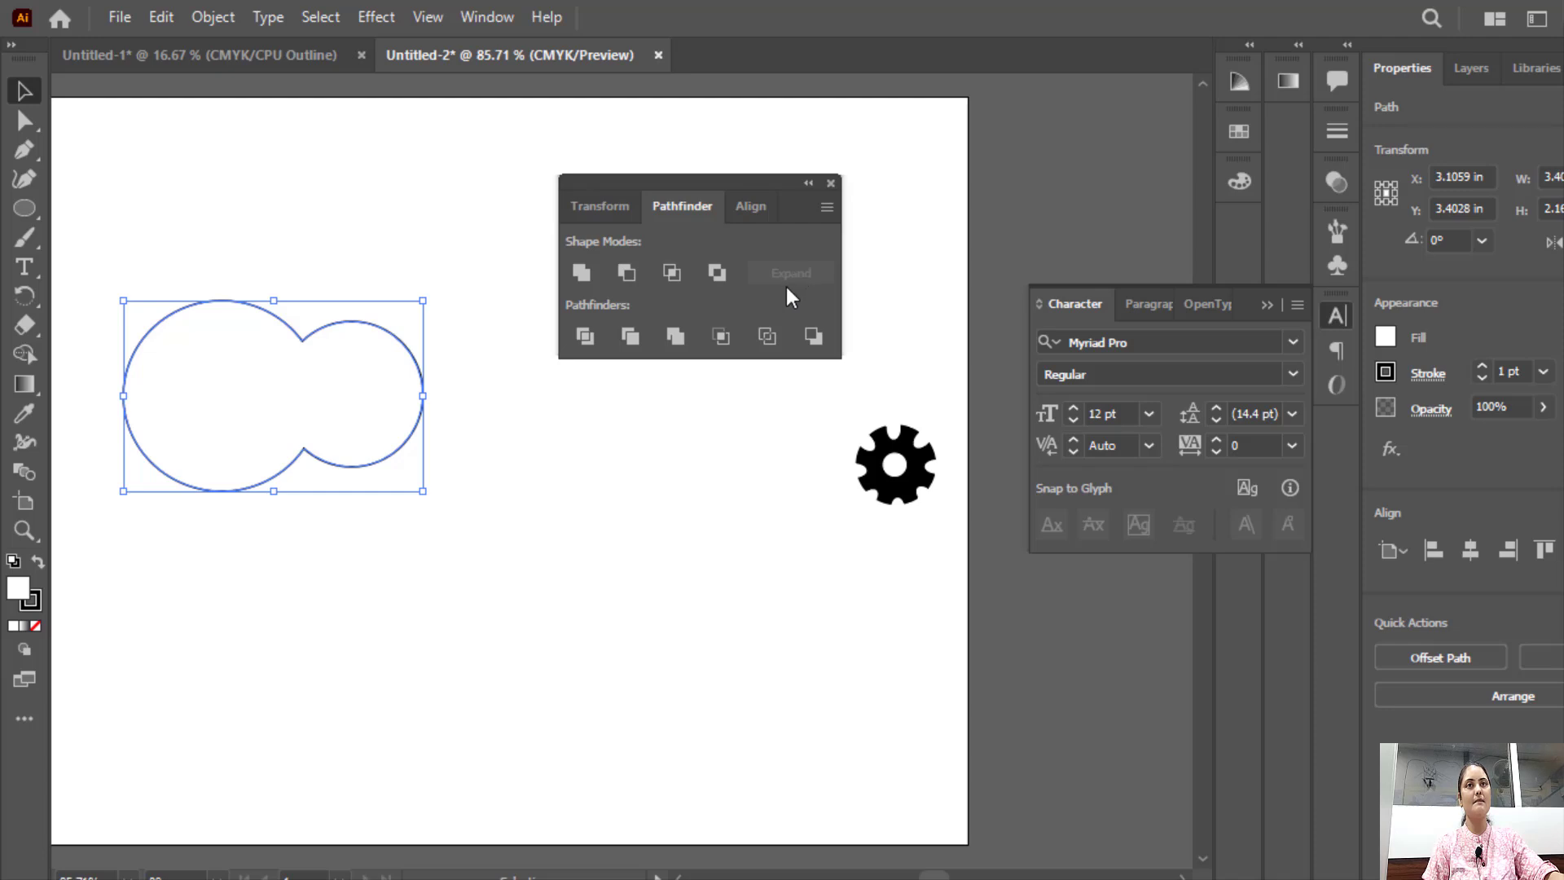
pyautogui.click(278, 189)
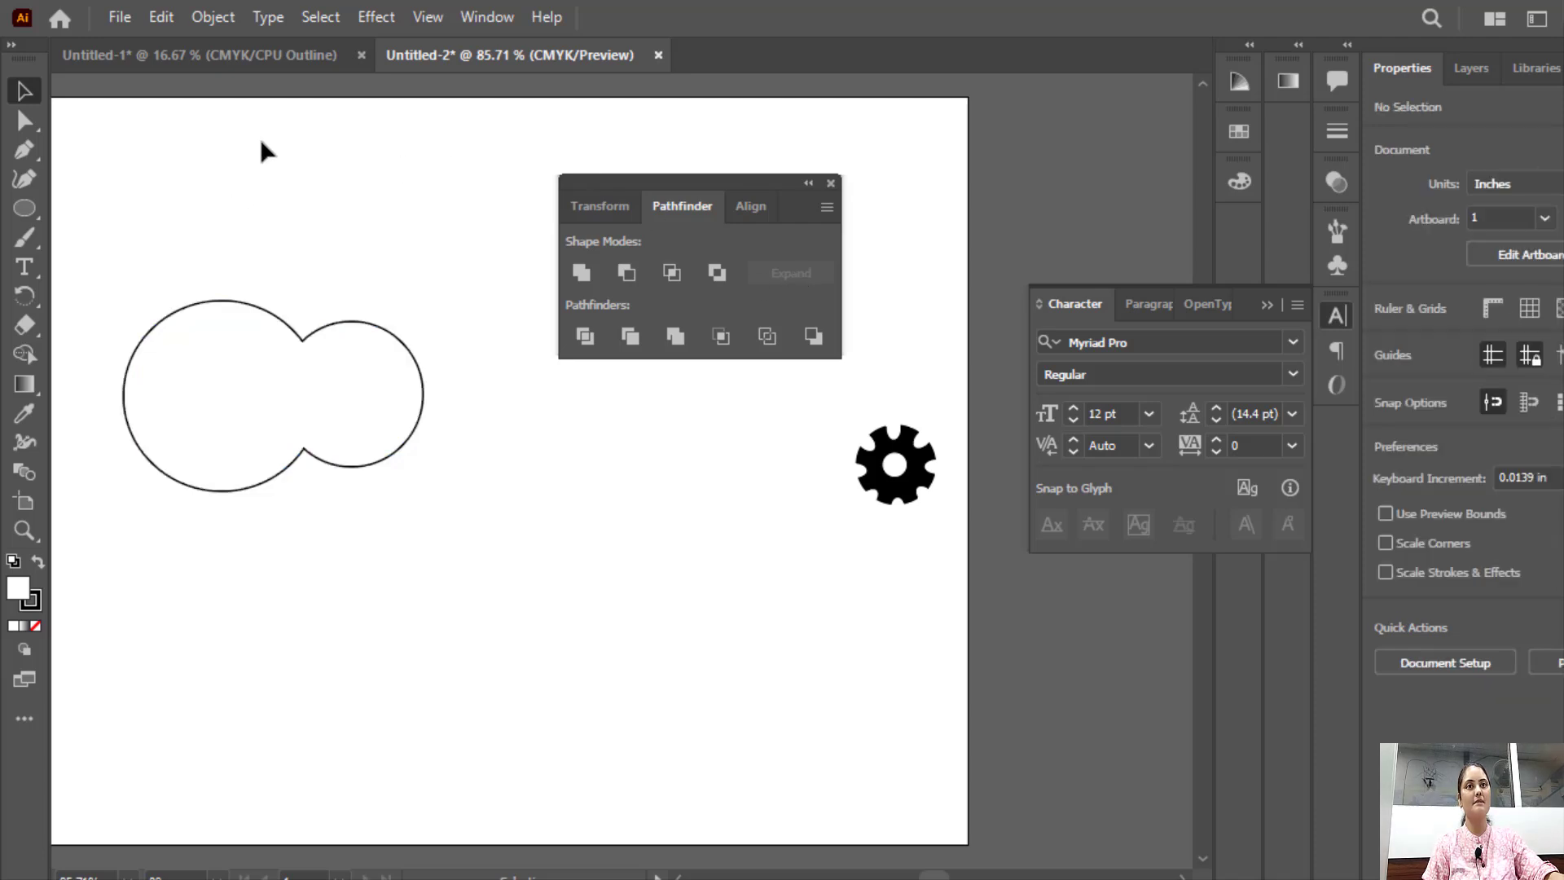
pyautogui.click(218, 11)
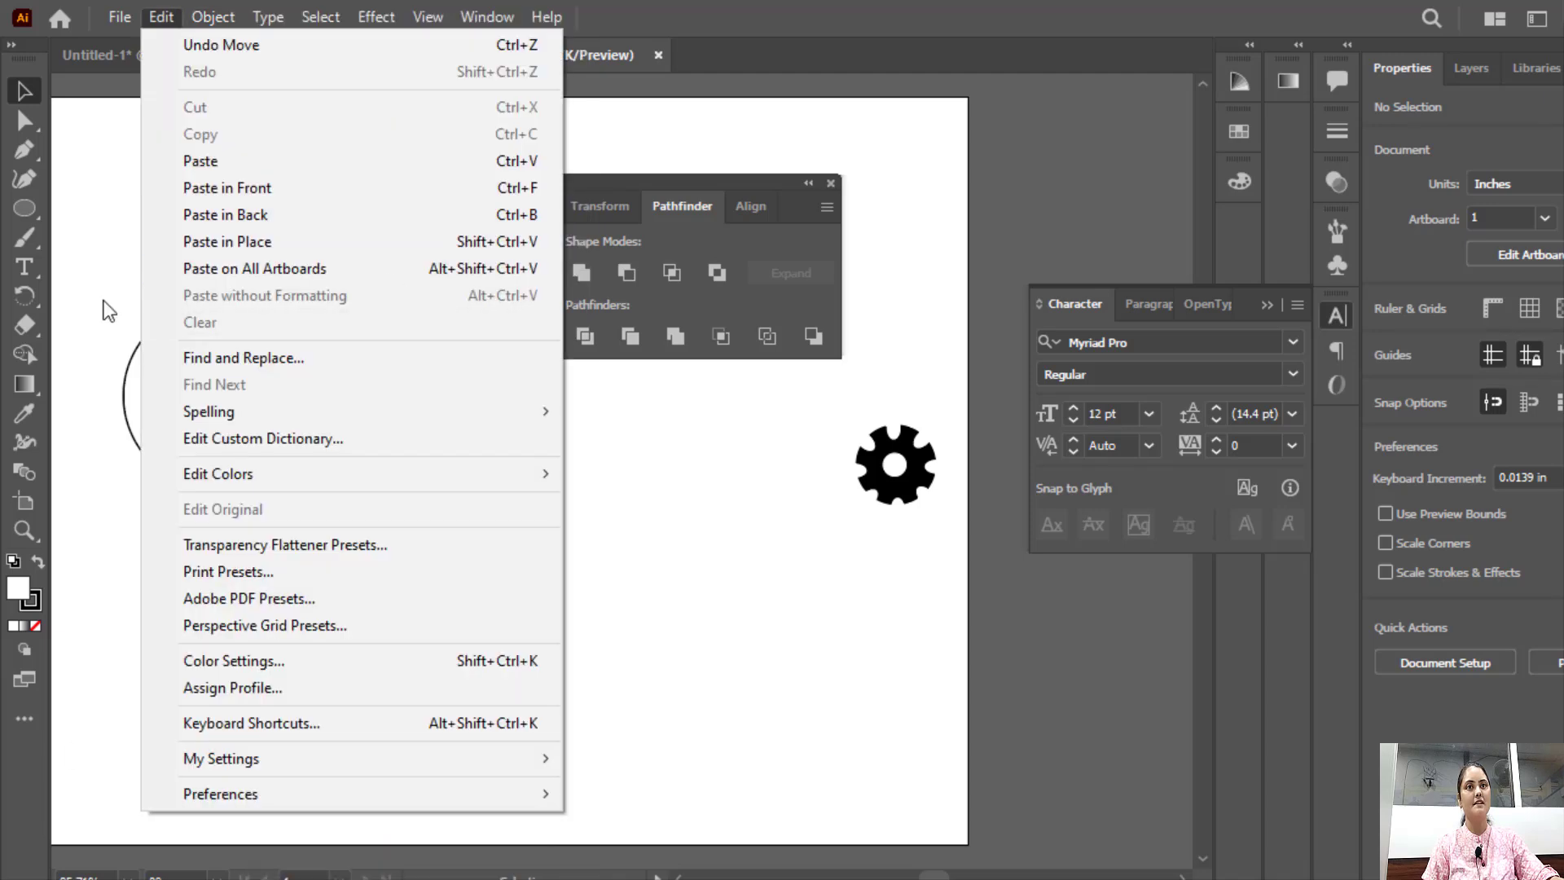
pyautogui.click(138, 193)
pyautogui.click(304, 317)
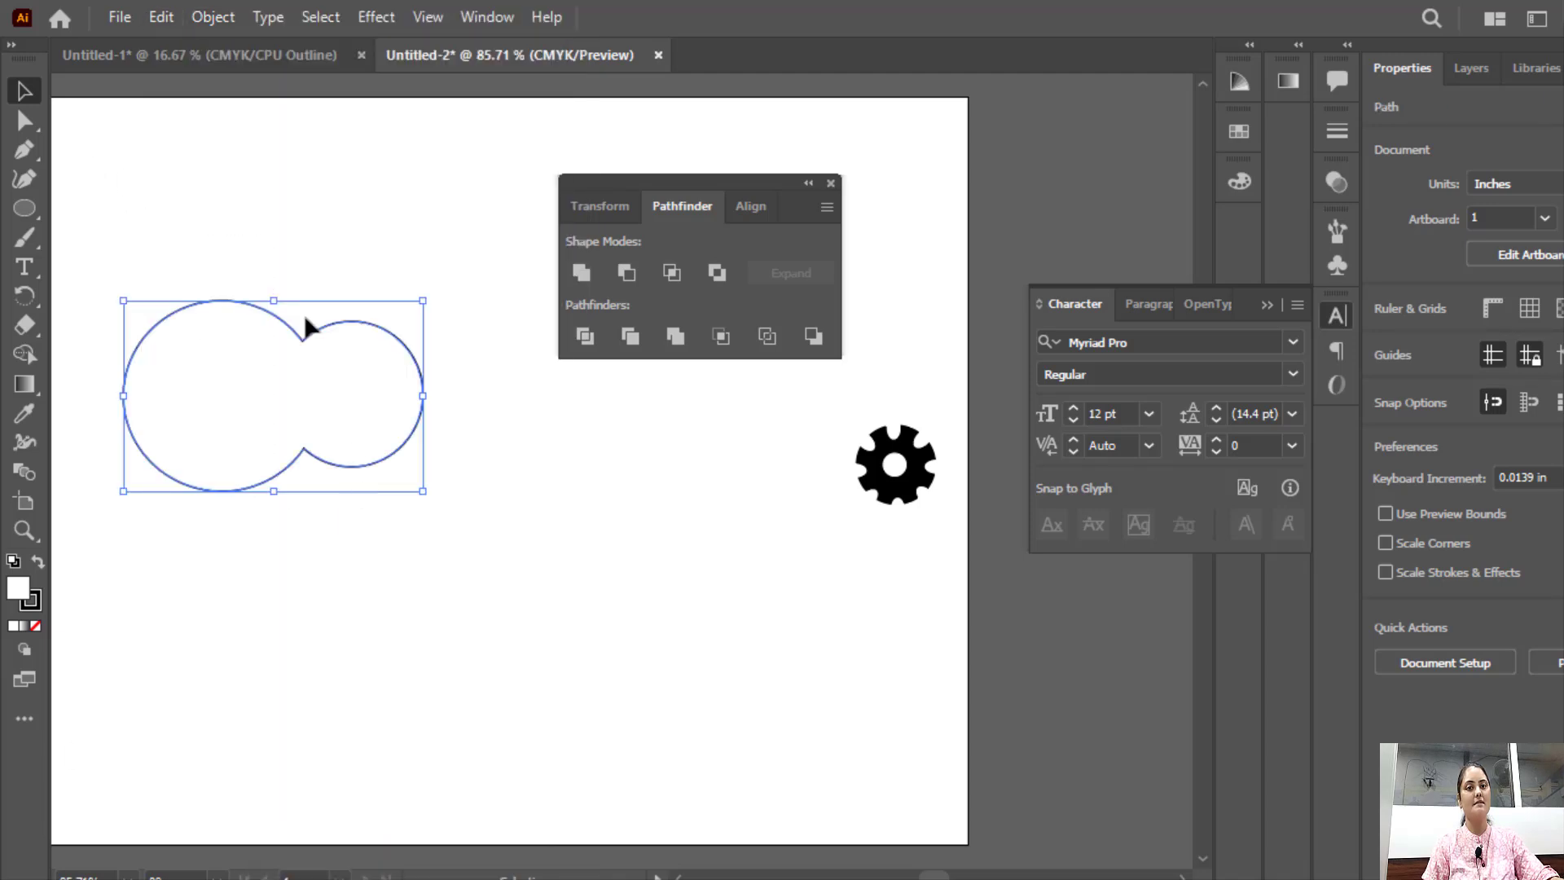
pyautogui.click(218, 26)
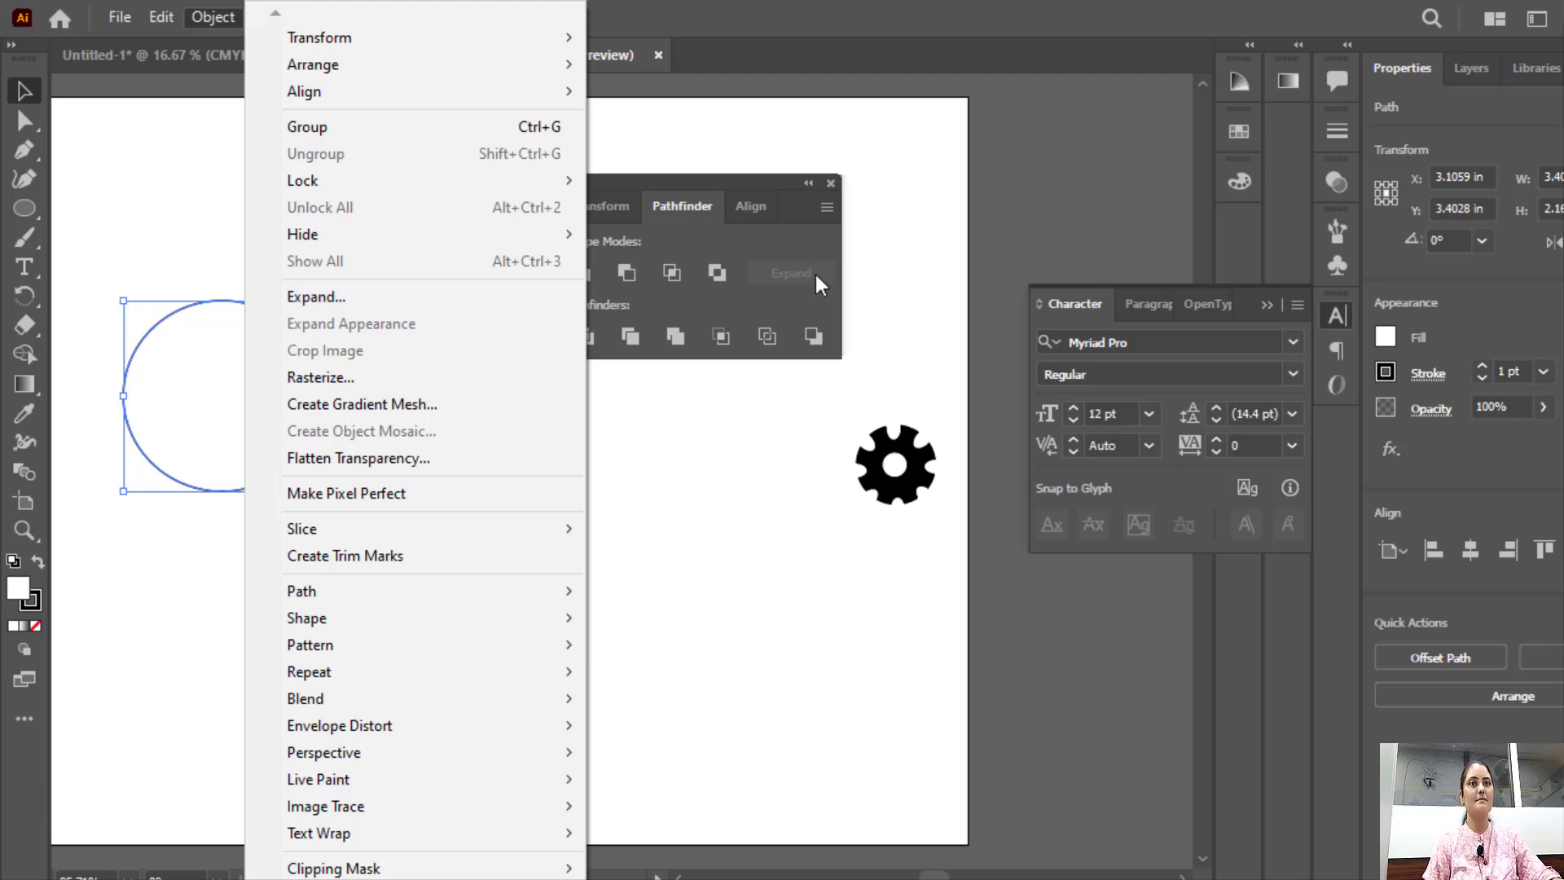
pyautogui.click(26, 91)
pyautogui.click(267, 303)
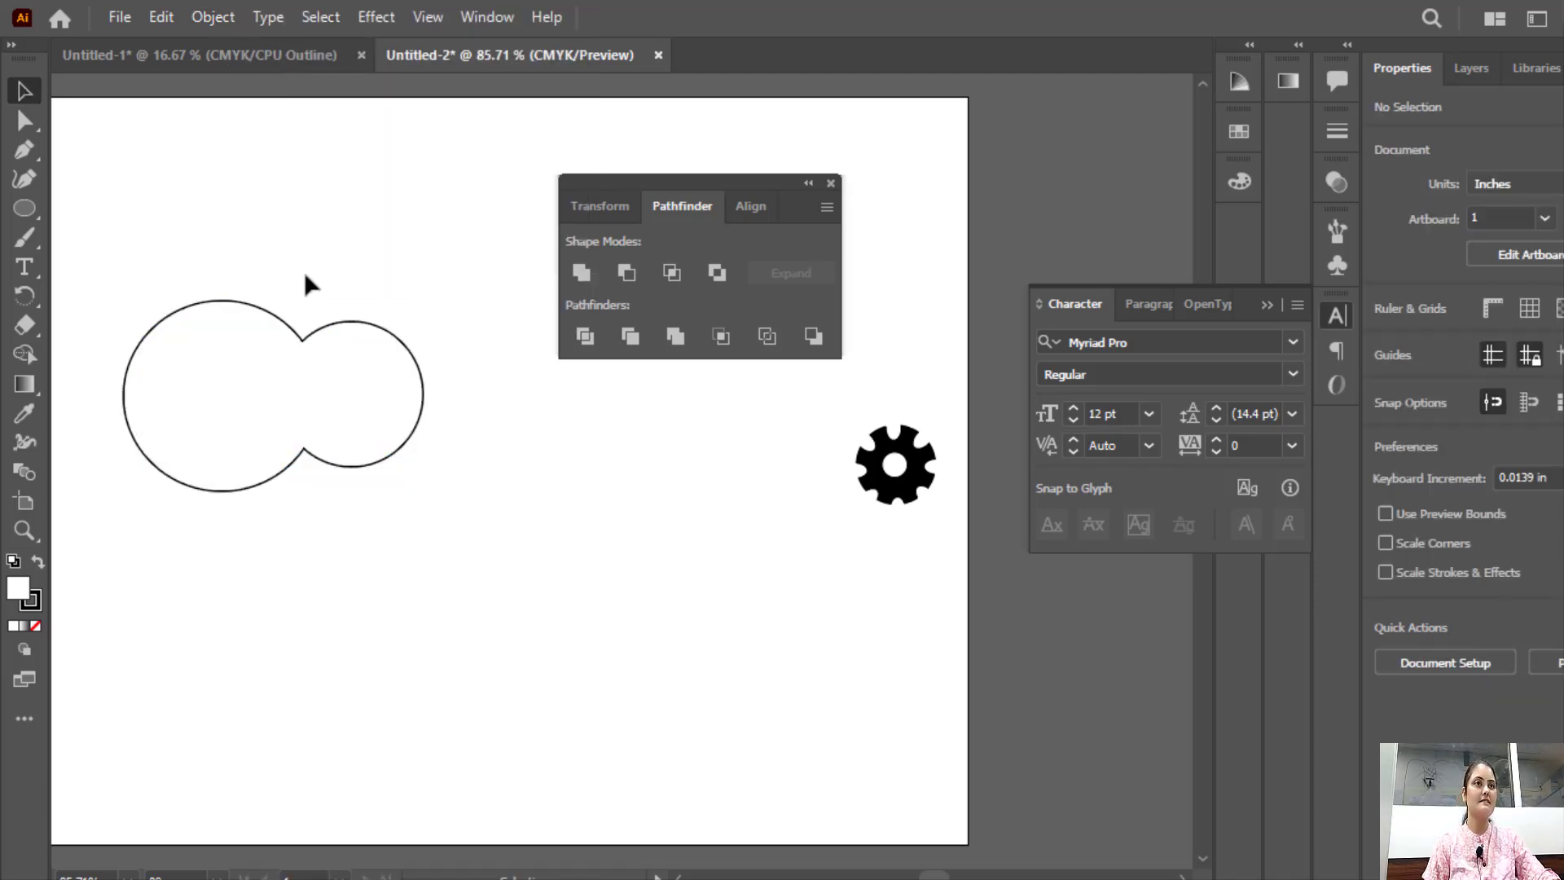
# Move the expanded path up toward the artboard's top edge.
pyautogui.moveTo(308, 333); pyautogui.dragTo(310, 301)
pyautogui.click(310, 301)
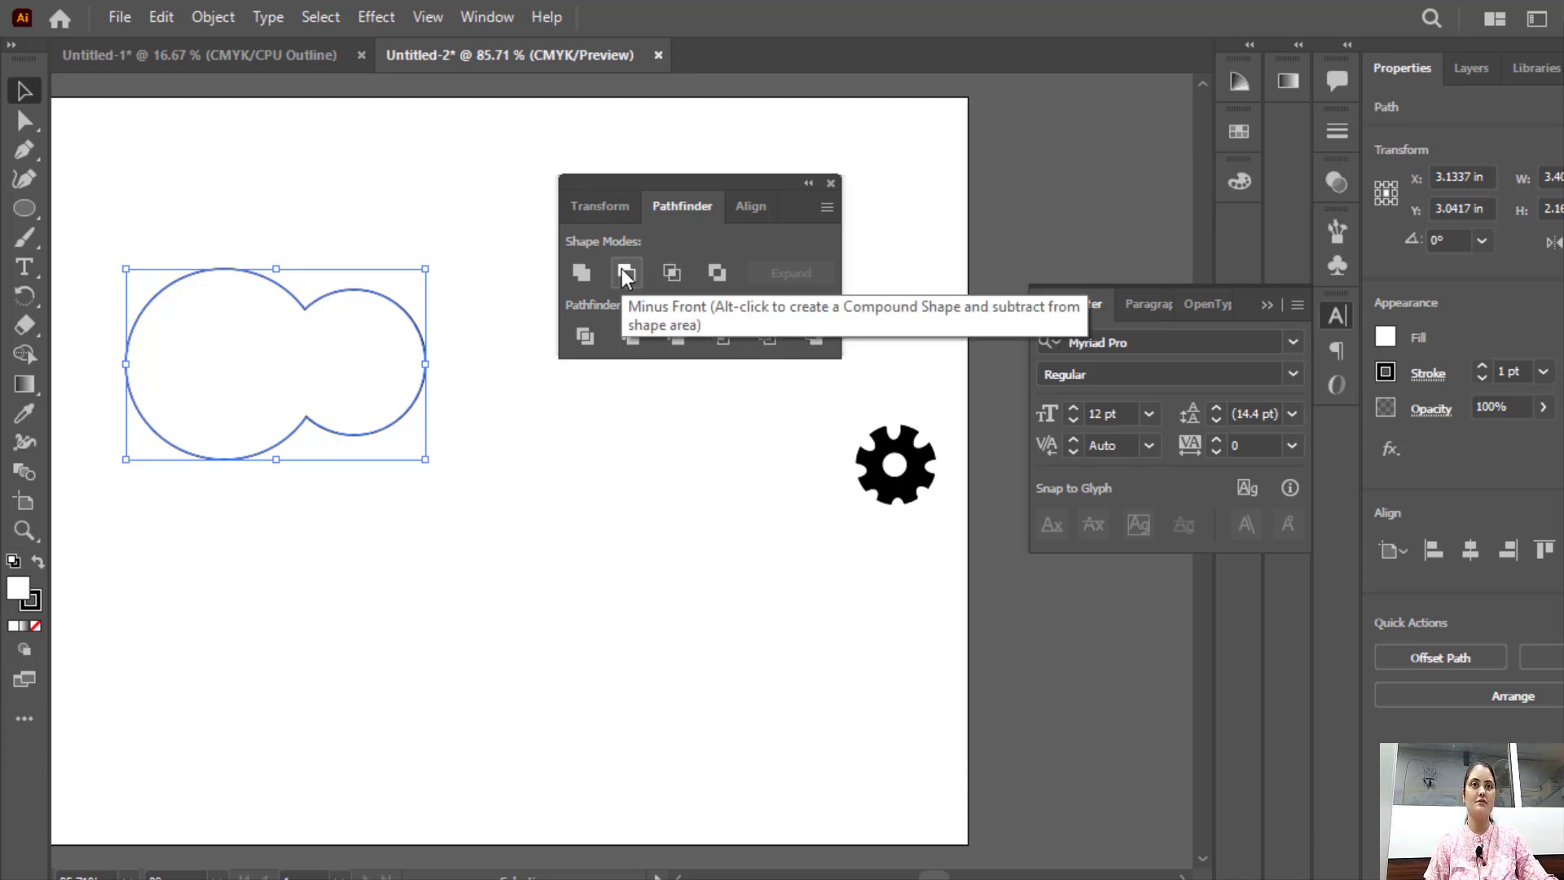
pyautogui.click(291, 204)
pyautogui.moveTo(307, 267); pyautogui.dragTo(296, 189)
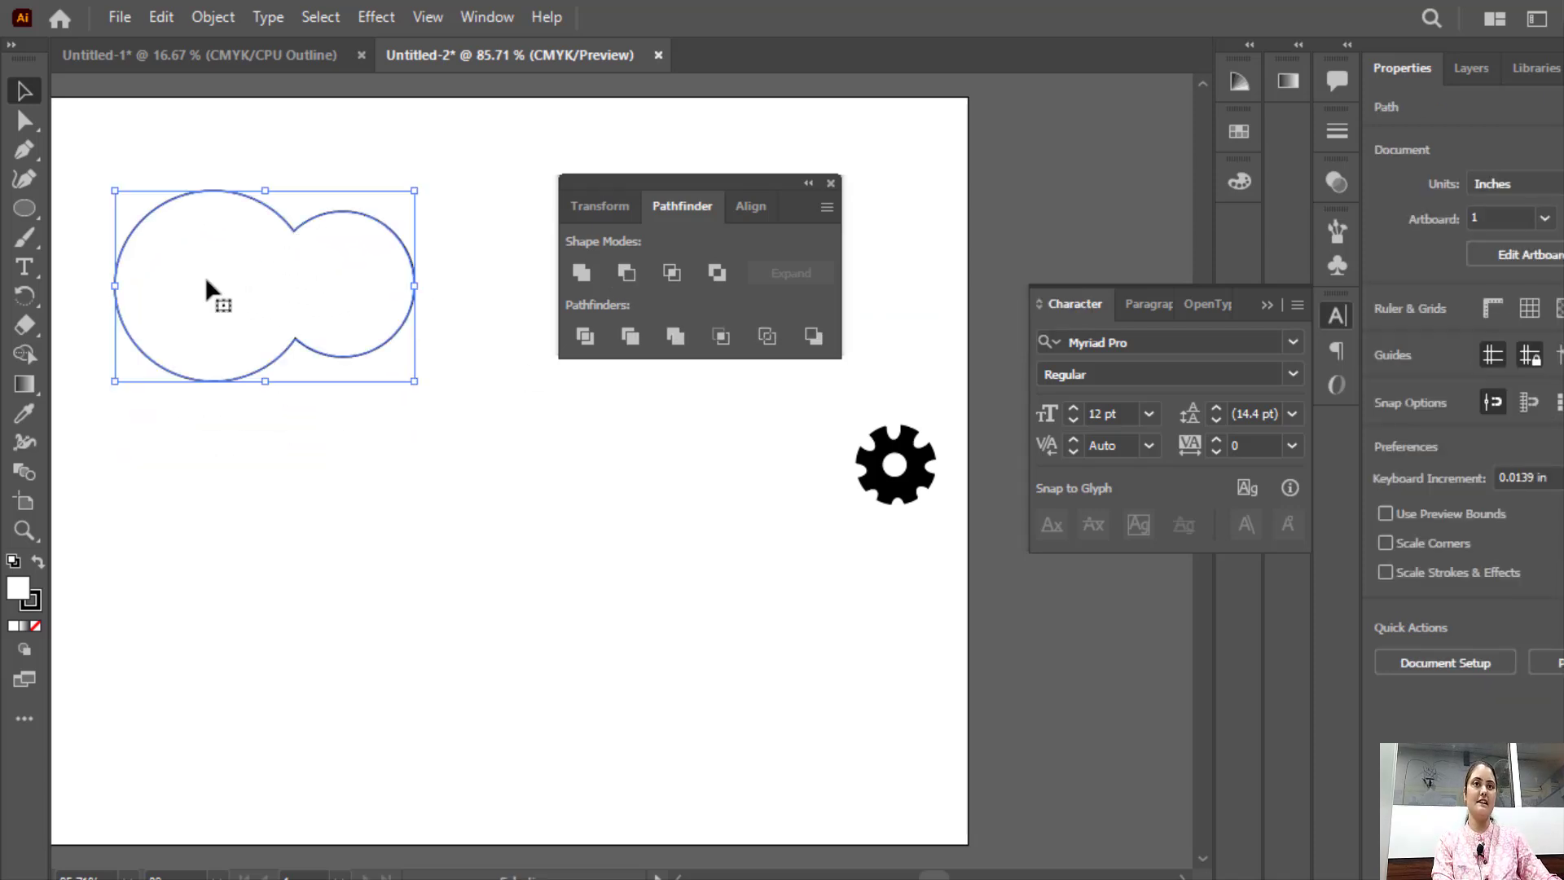
# Undo the recent moves and the expansion, then select the restored editable compound shape.
pyautogui.hotkey('ctrl', 'z')
pyautogui.hotkey('ctrl', 'z')
pyautogui.hotkey('ctrl', 'z')
pyautogui.hotkey('ctrl', 'z')
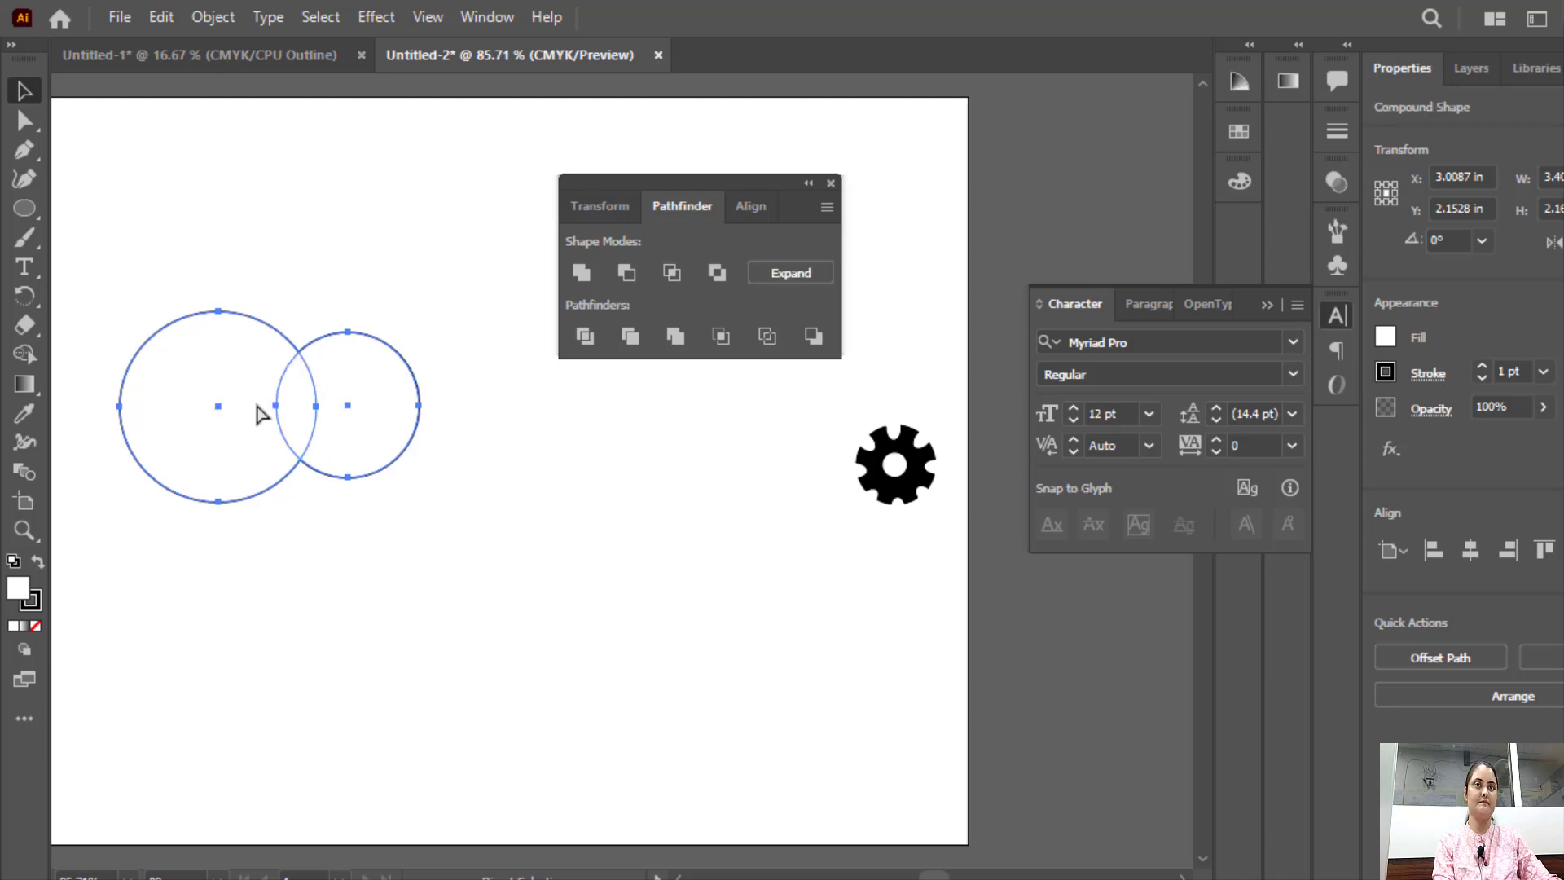
pyautogui.hotkey('ctrl', 'z')
pyautogui.click(317, 273)
pyautogui.click(326, 348)
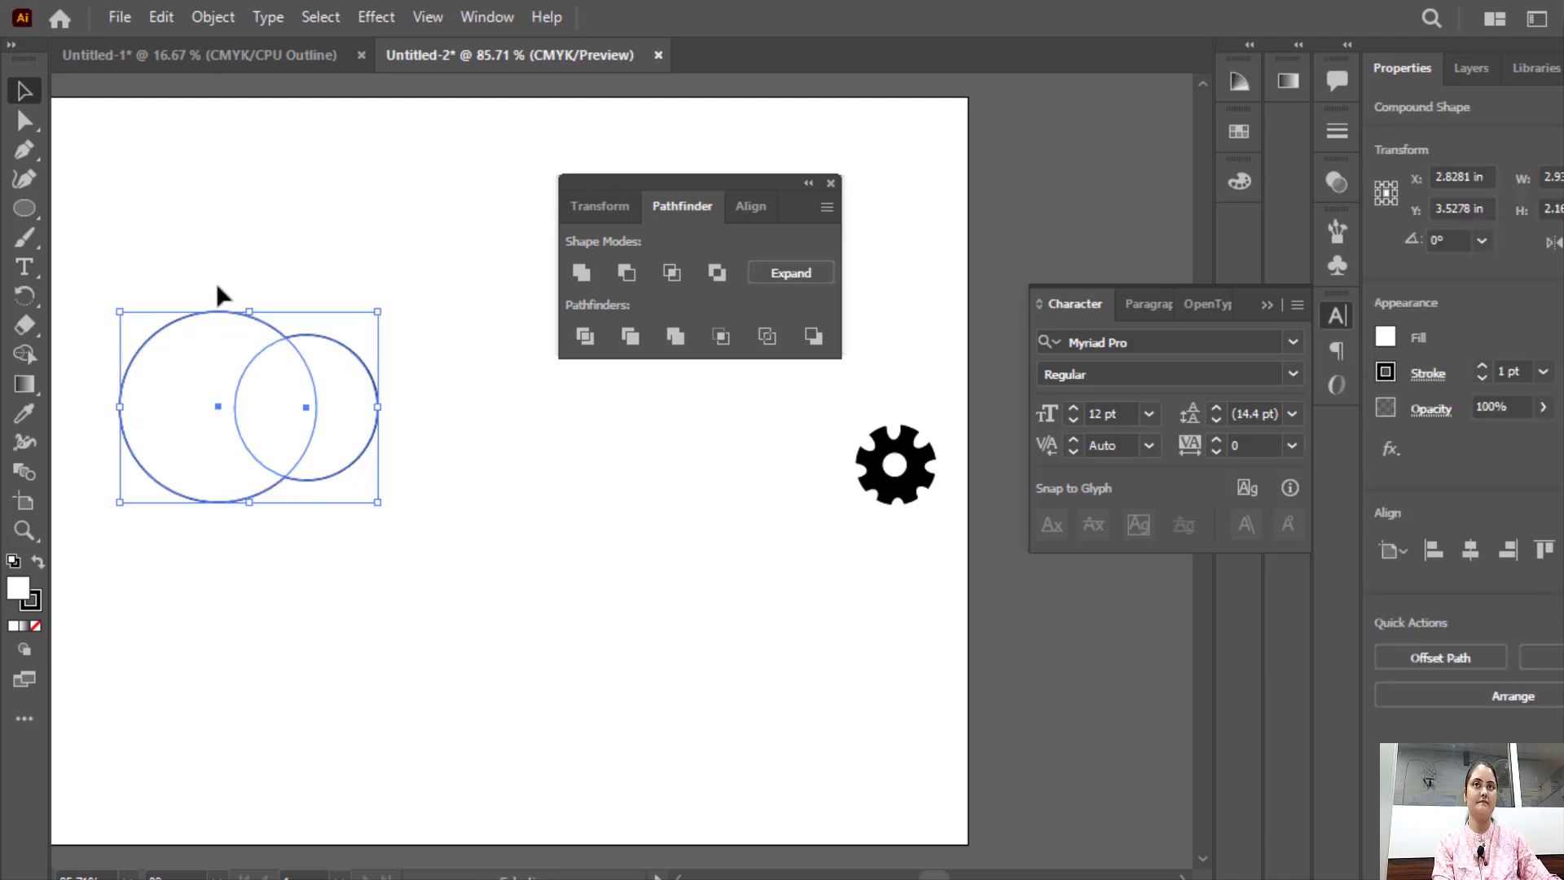
# Undo the two-circle compound shape and the second circle until only the large circle remains.
pyautogui.click(299, 260)
pyautogui.click(353, 359)
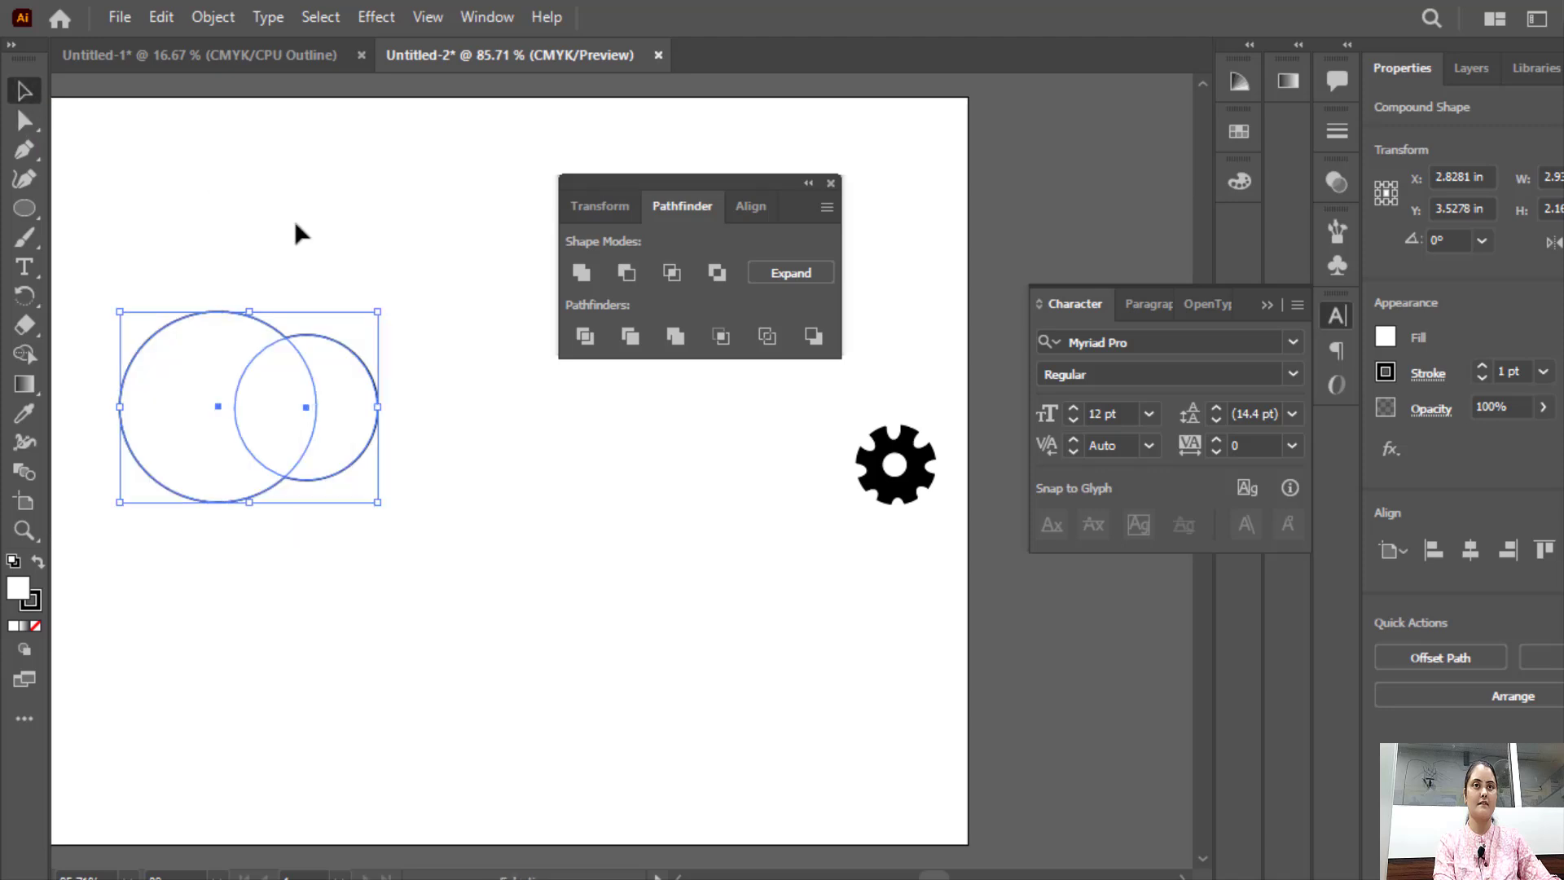
pyautogui.click(386, 268)
pyautogui.hotkey('ctrl', 'z')
pyautogui.hotkey('ctrl', 'z')
pyautogui.hotkey('ctrl', 'z')
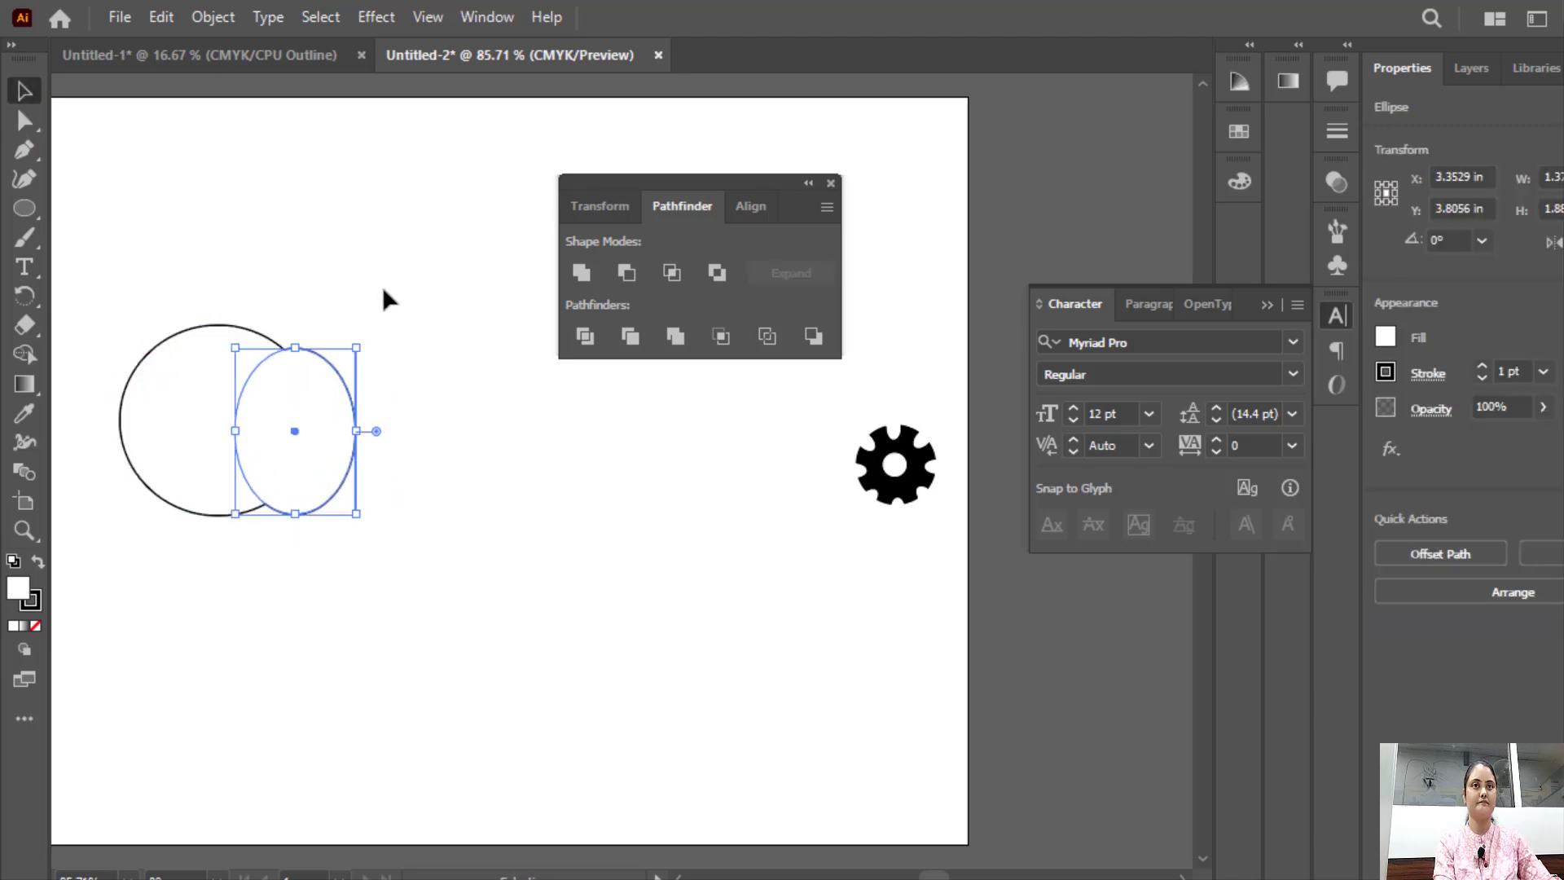
pyautogui.hotkey('ctrl', 'z')
pyautogui.hotkey('ctrl', 'z')
pyautogui.hotkey('ctrl', 'z')
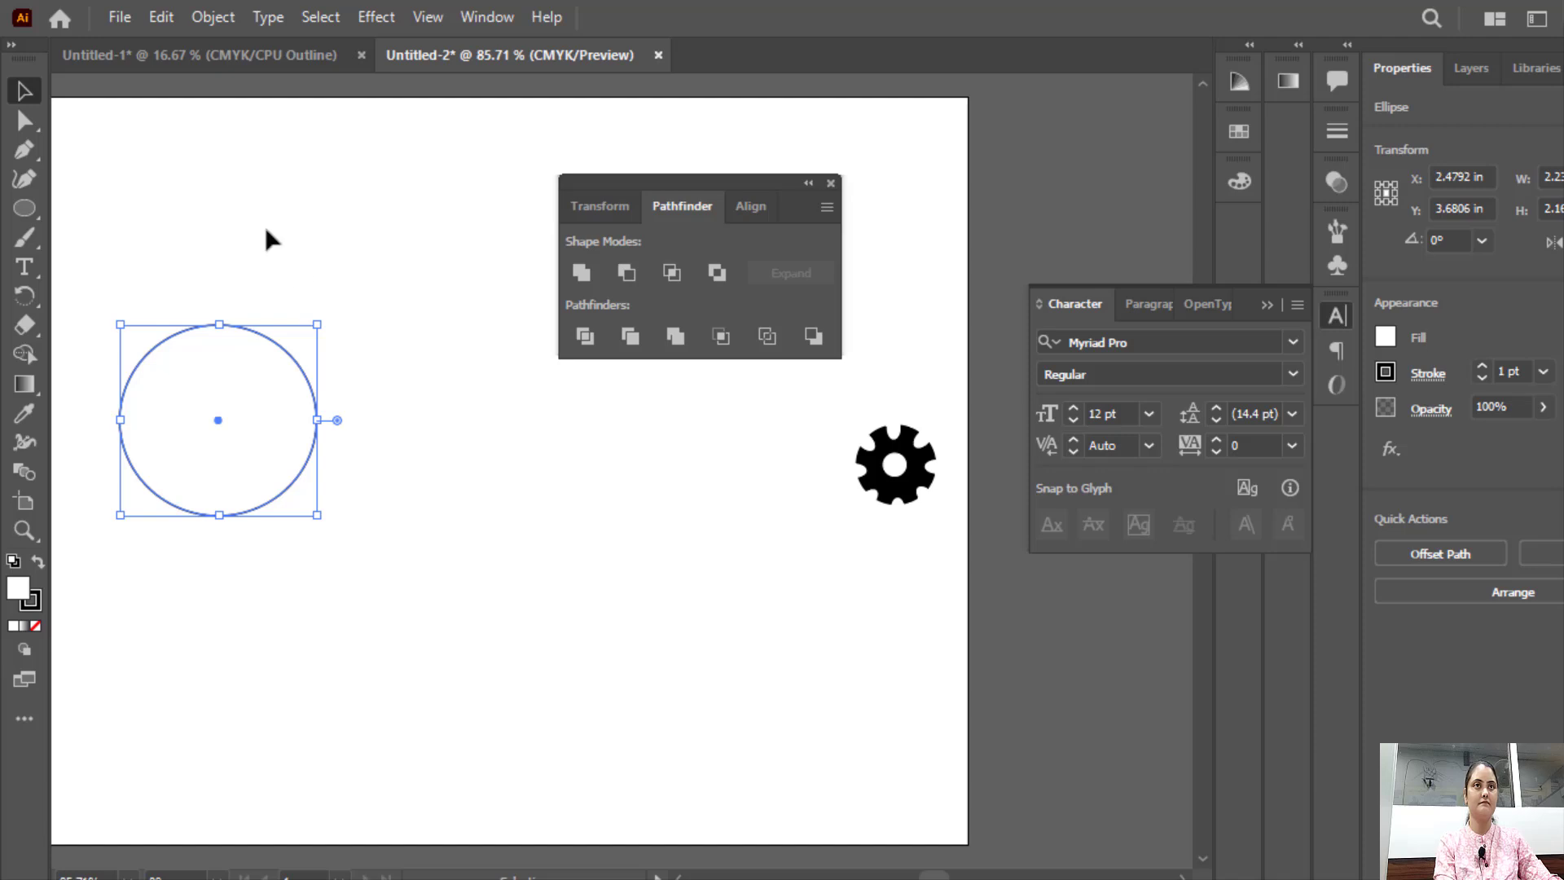
# Overlap two unfilled circles and subtract the front one with Minus Front as an editable compound shape.
pyautogui.moveTo(225, 342); pyautogui.dragTo(364, 376)
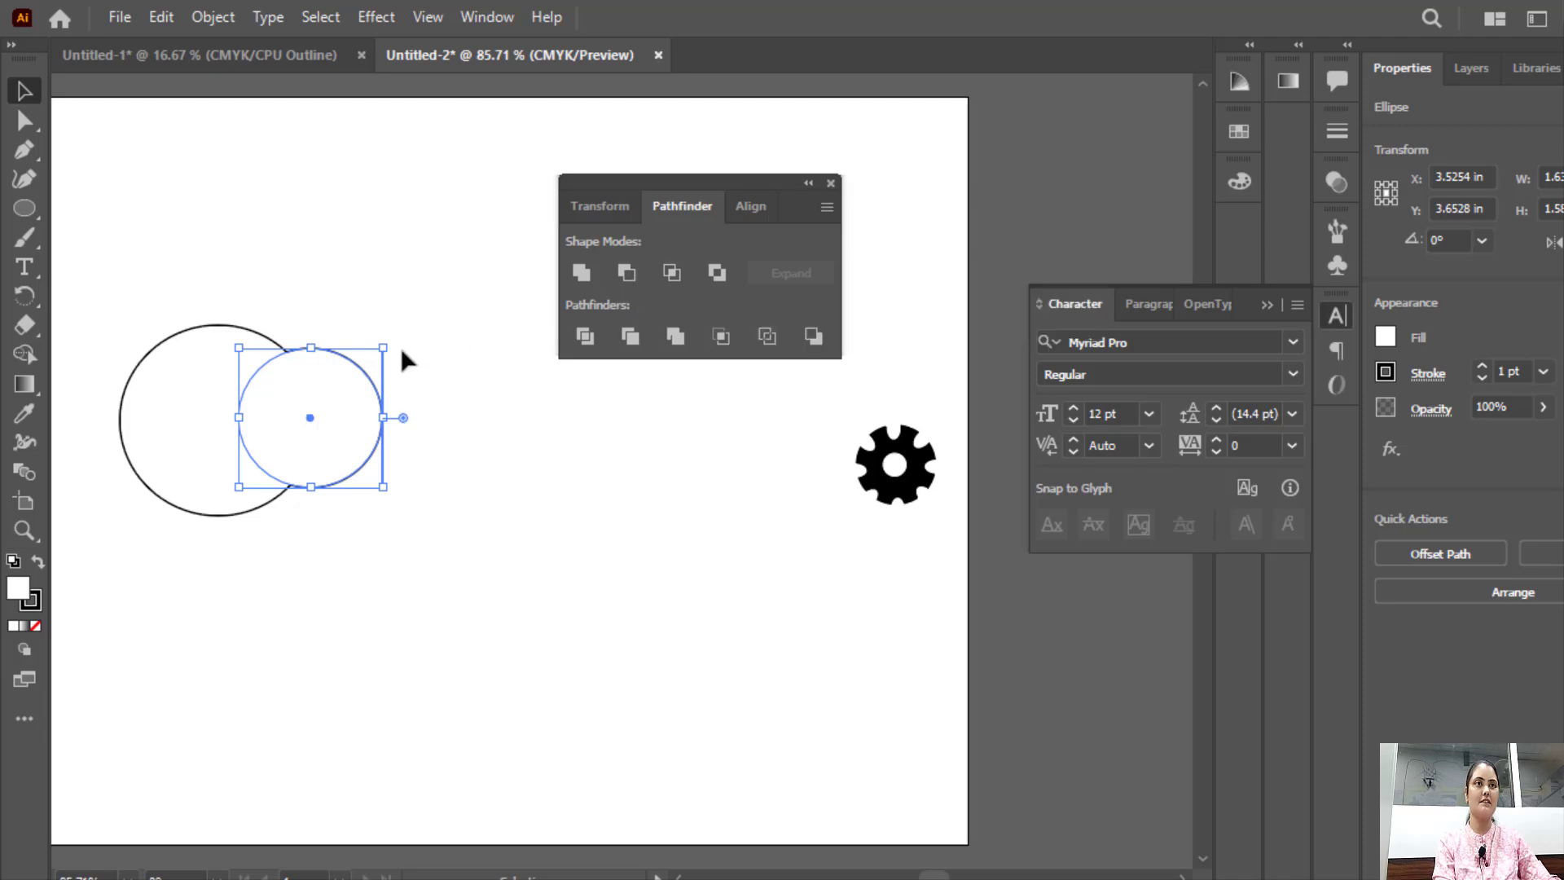
pyautogui.moveTo(345, 358)
pyautogui.mouseDown()
pyautogui.moveTo(251, 351)
pyautogui.moveTo(321, 352)
pyautogui.mouseUp()
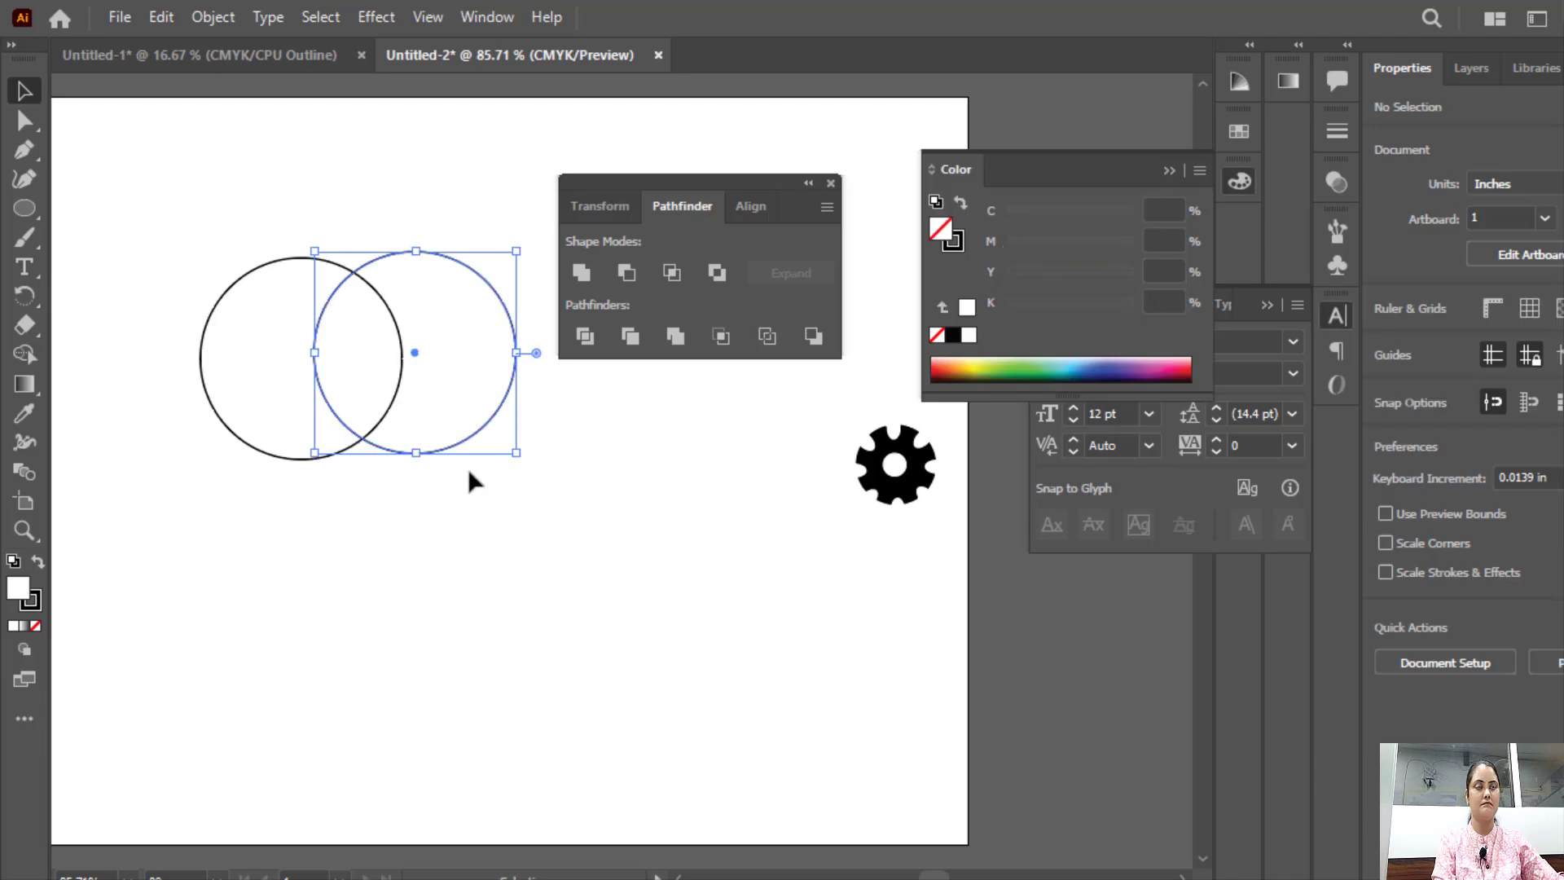
pyautogui.moveTo(458, 534); pyautogui.dragTo(277, 391)
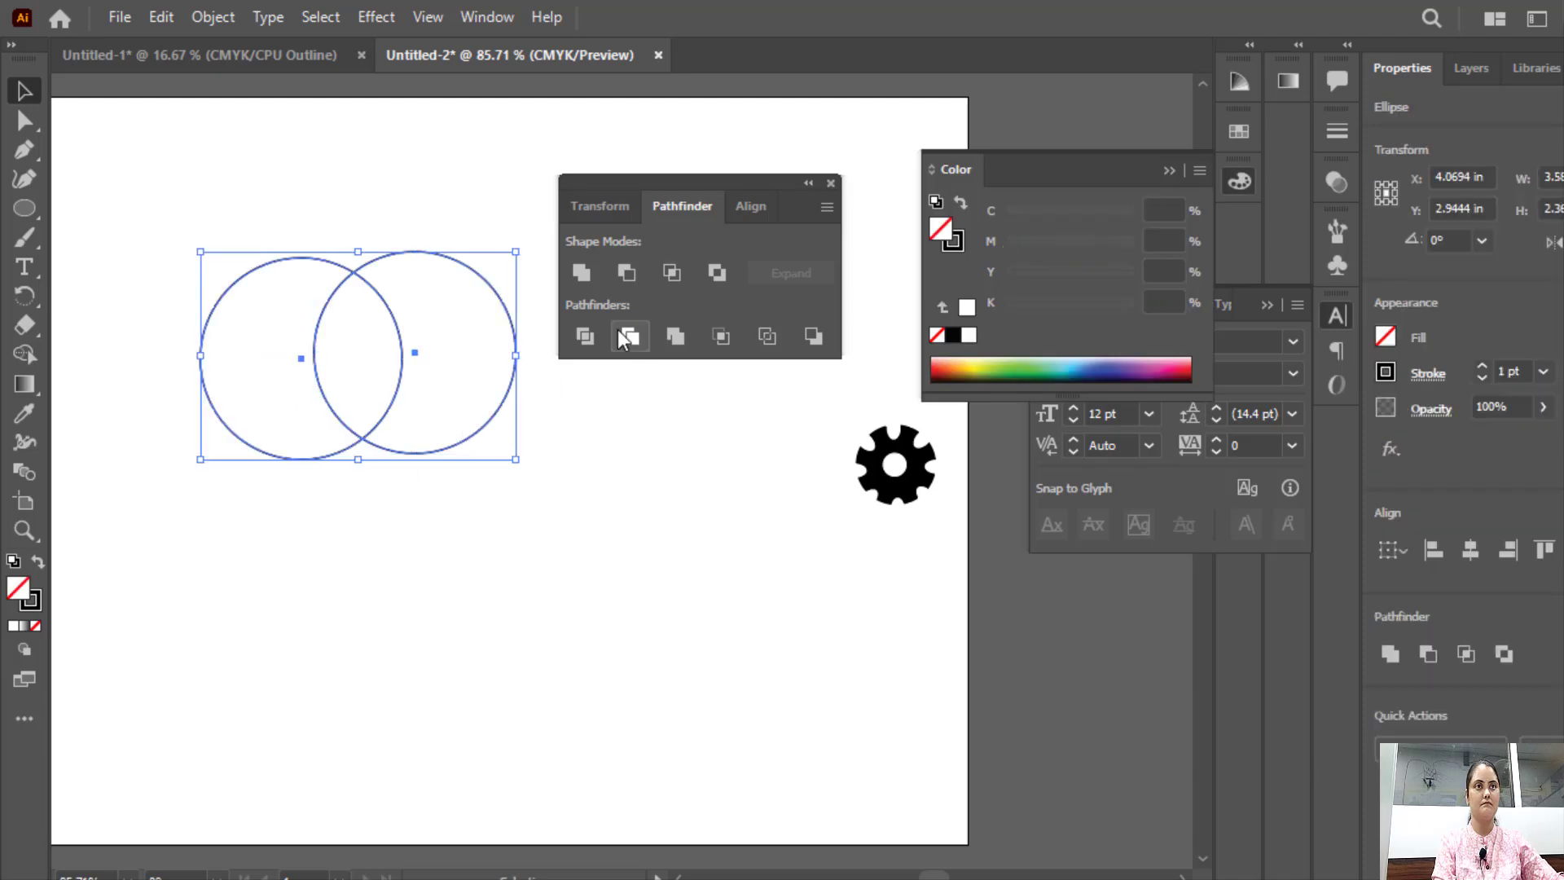
pyautogui.click(627, 274)
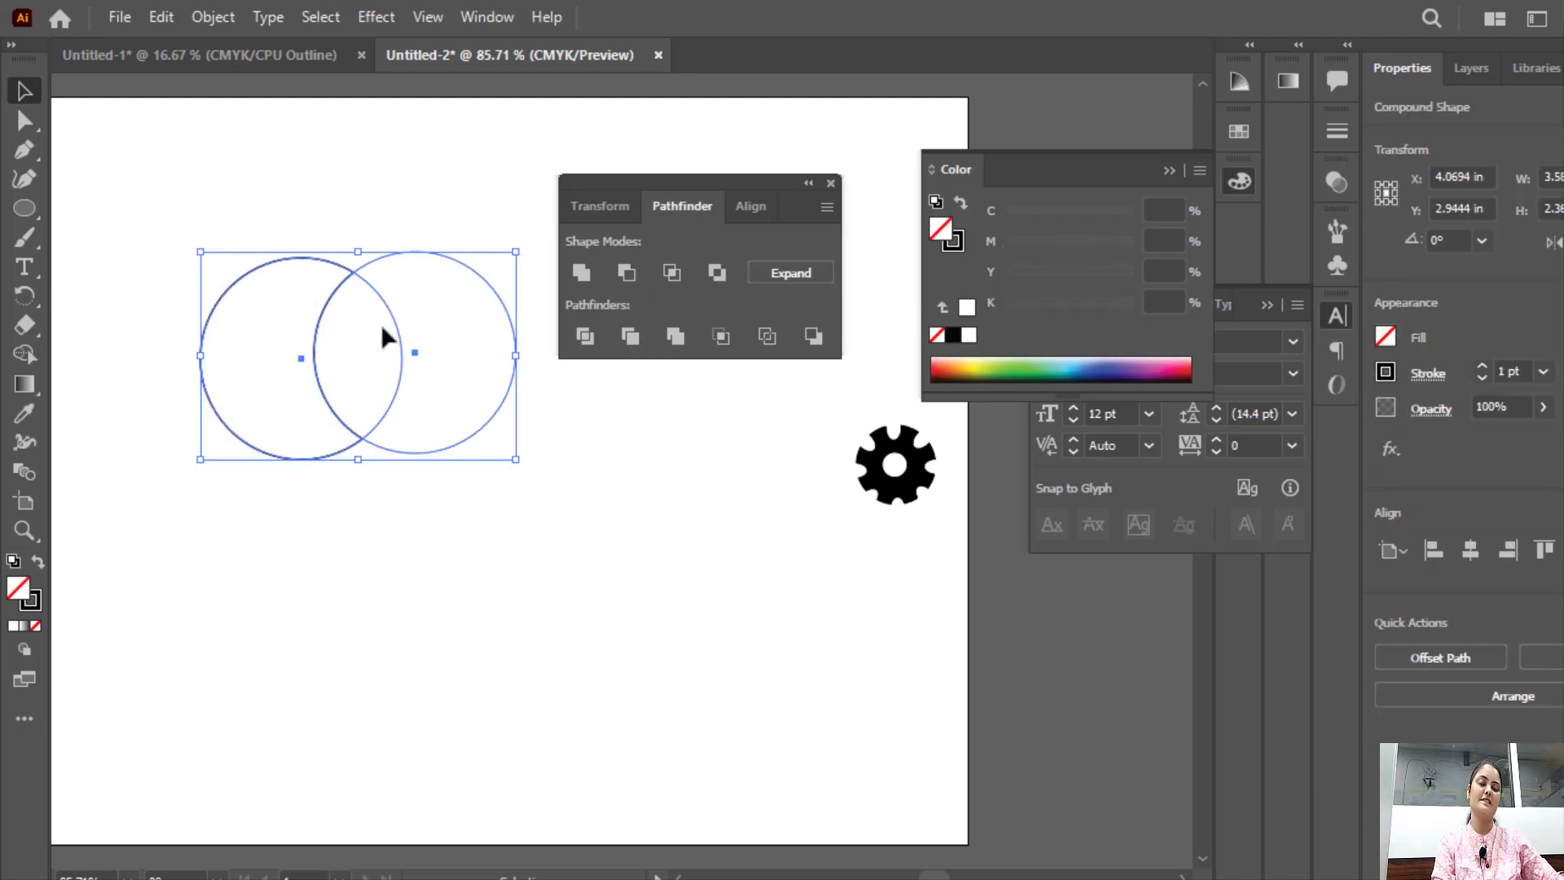
pyautogui.click(412, 208)
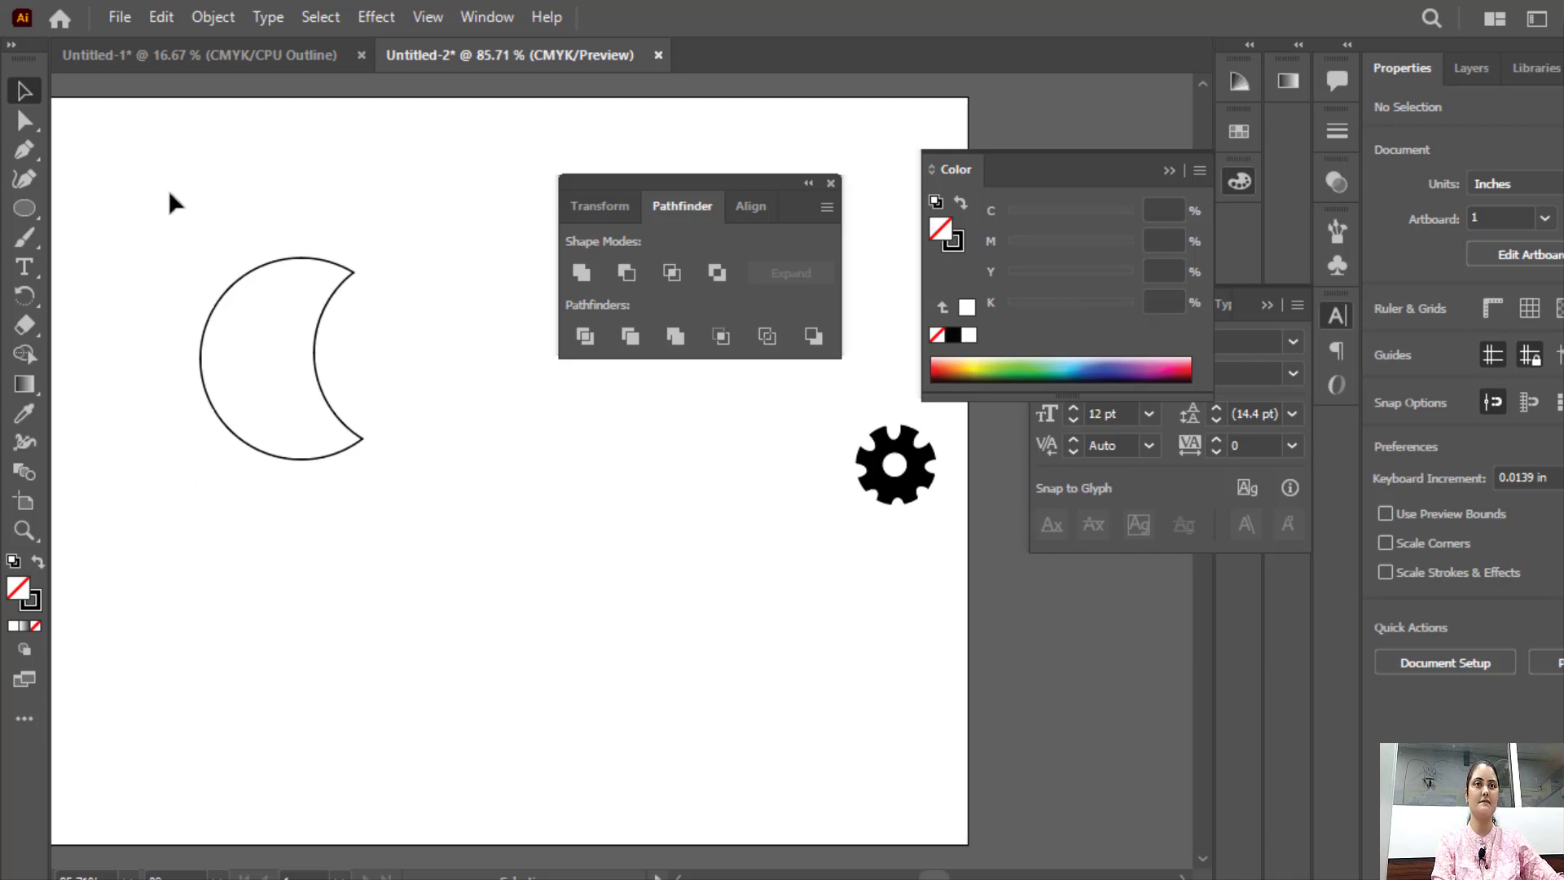
# Select and deselect the crescent compound shape to examine the original circle outlines it retains.
pyautogui.moveTo(168, 189); pyautogui.dragTo(649, 757)
pyautogui.click(422, 325)
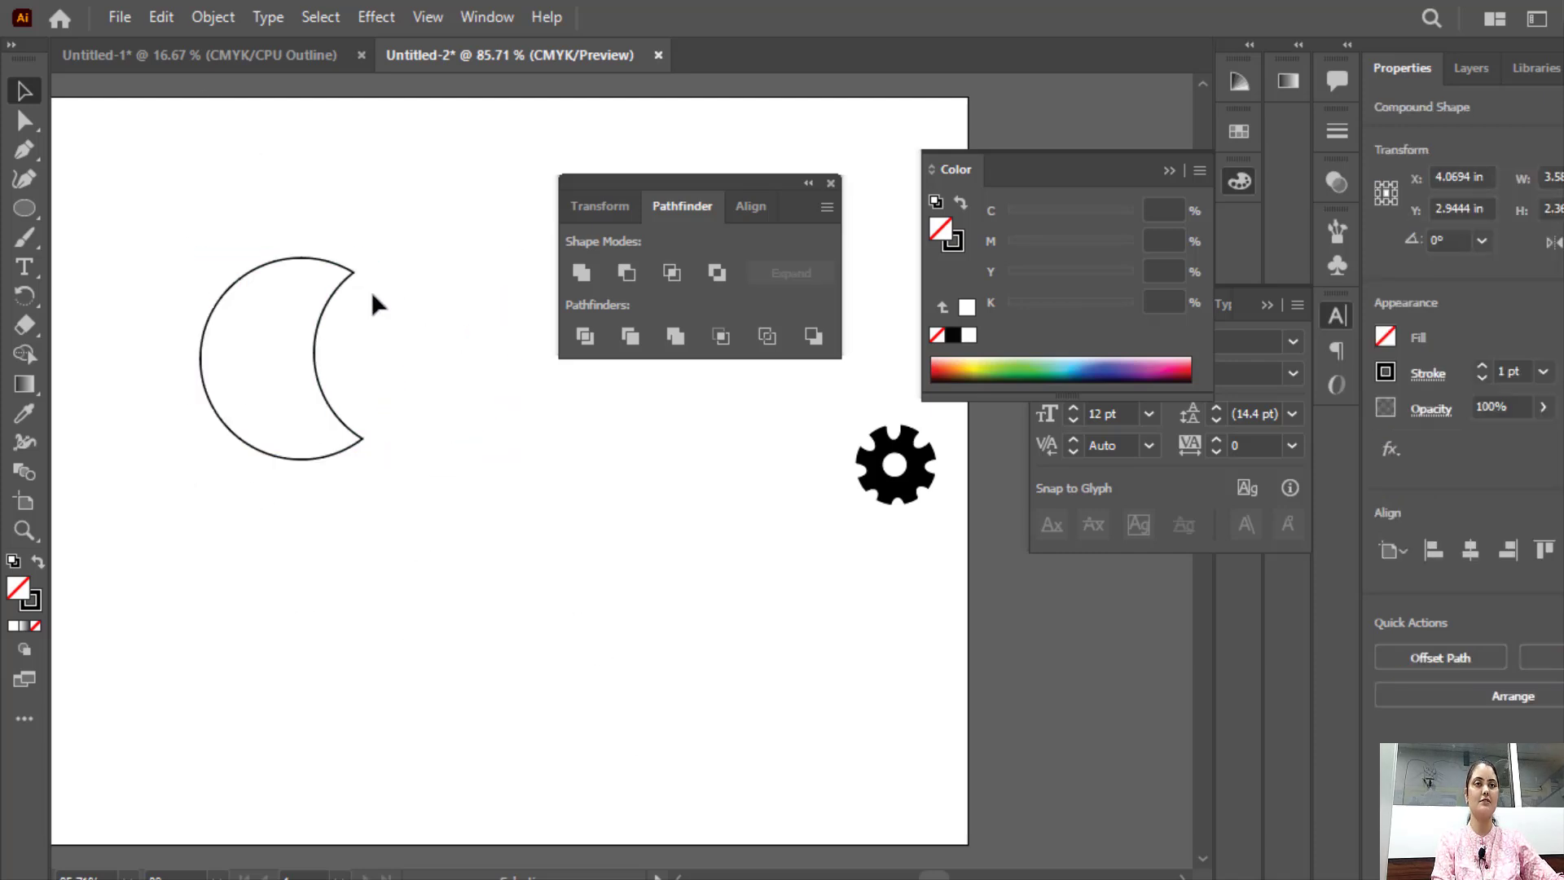
pyautogui.moveTo(220, 202); pyautogui.dragTo(516, 456)
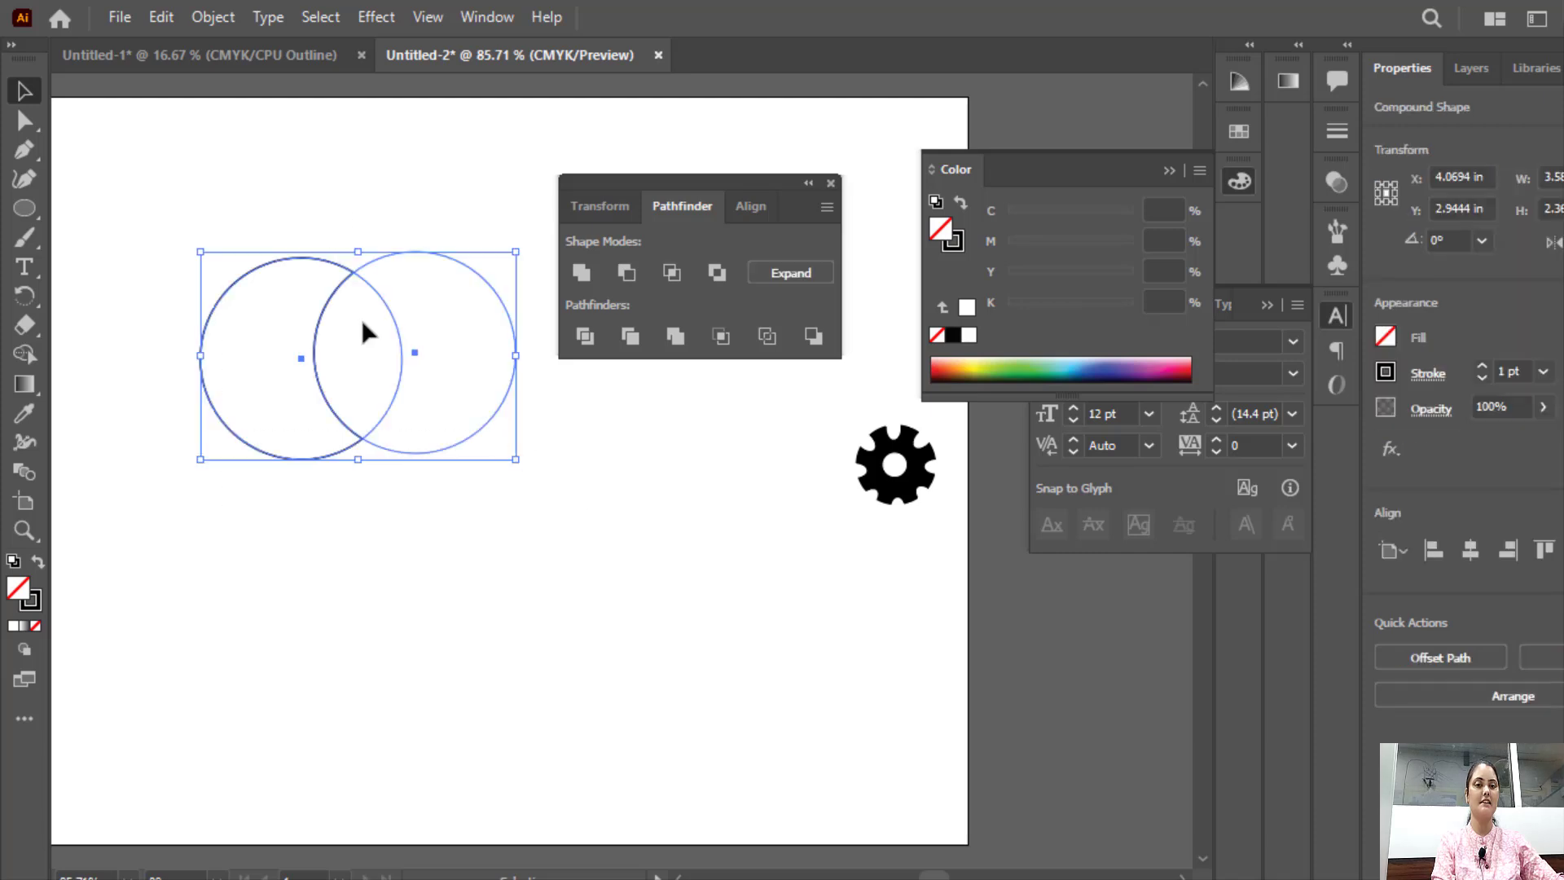
pyautogui.click(228, 165)
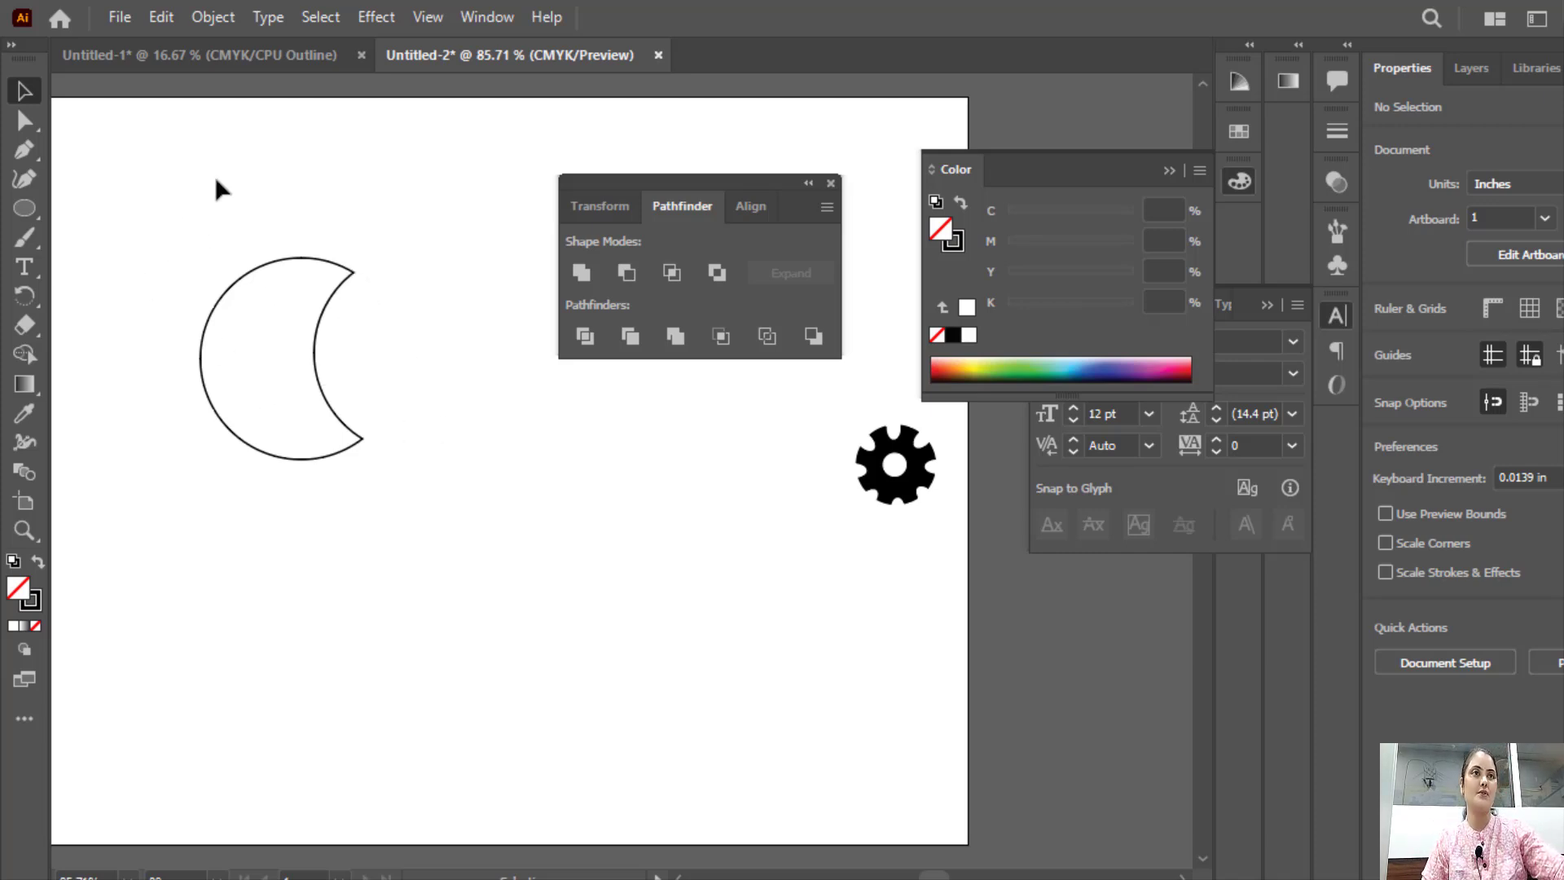
pyautogui.moveTo(216, 185); pyautogui.dragTo(365, 390)
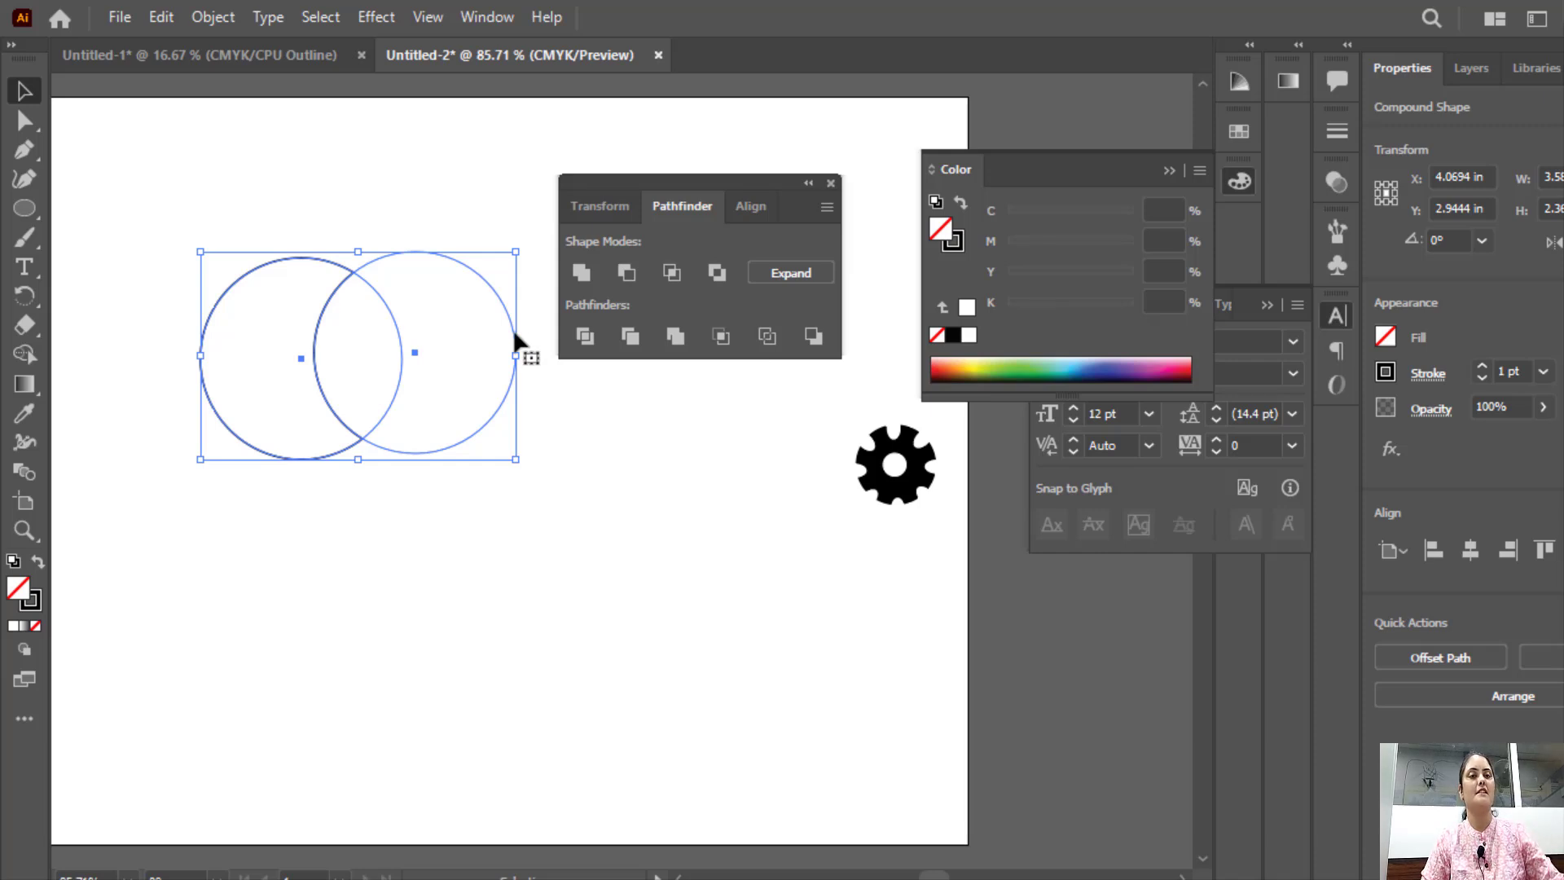
pyautogui.scroll(1, 559, 440)
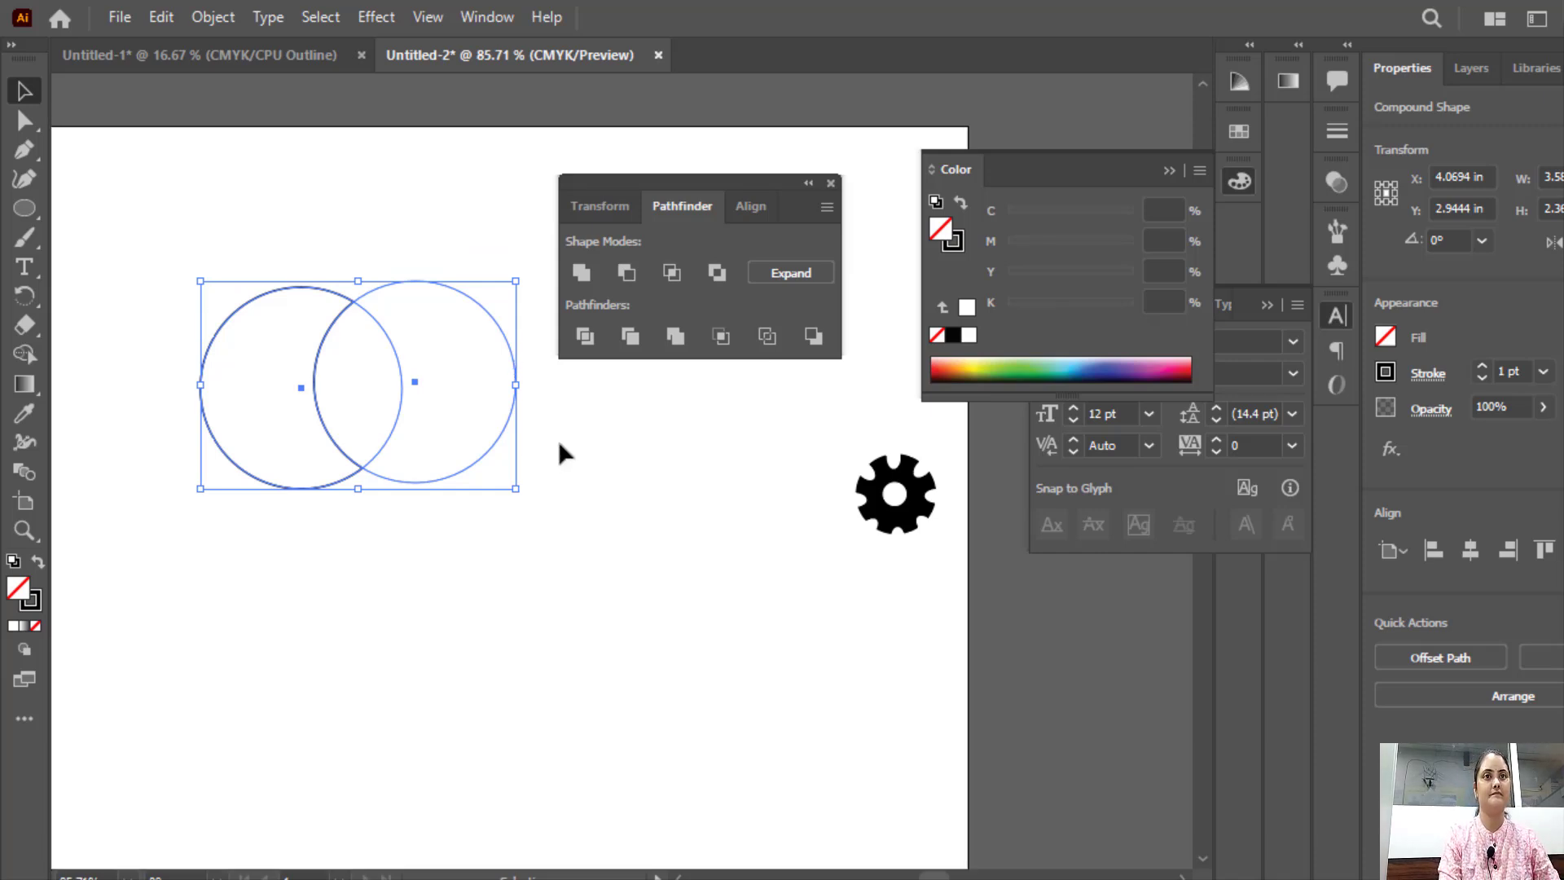
# Deselect the crescent compound shape and undo the latest changes to it.
pyautogui.click(525, 536)
pyautogui.hotkey('ctrl', 'z')
pyautogui.hotkey('ctrl', 'z')
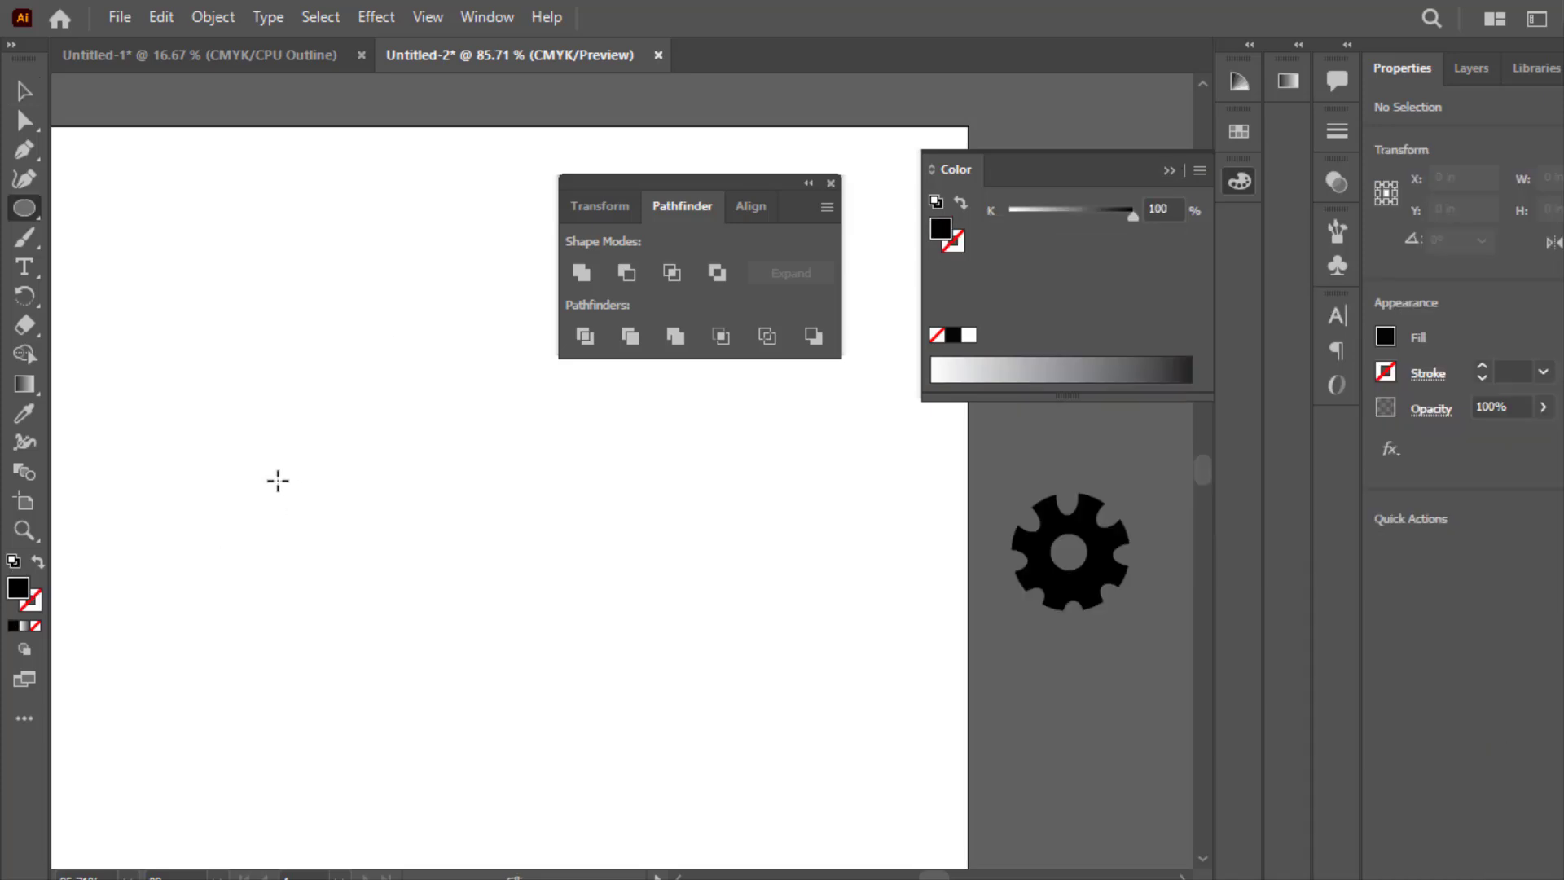
# Draw a black circle about 1.55 in wide and place a copy overlapping its right side.
pyautogui.moveTo(278, 481); pyautogui.dragTo(413, 615)
pyautogui.press('v')
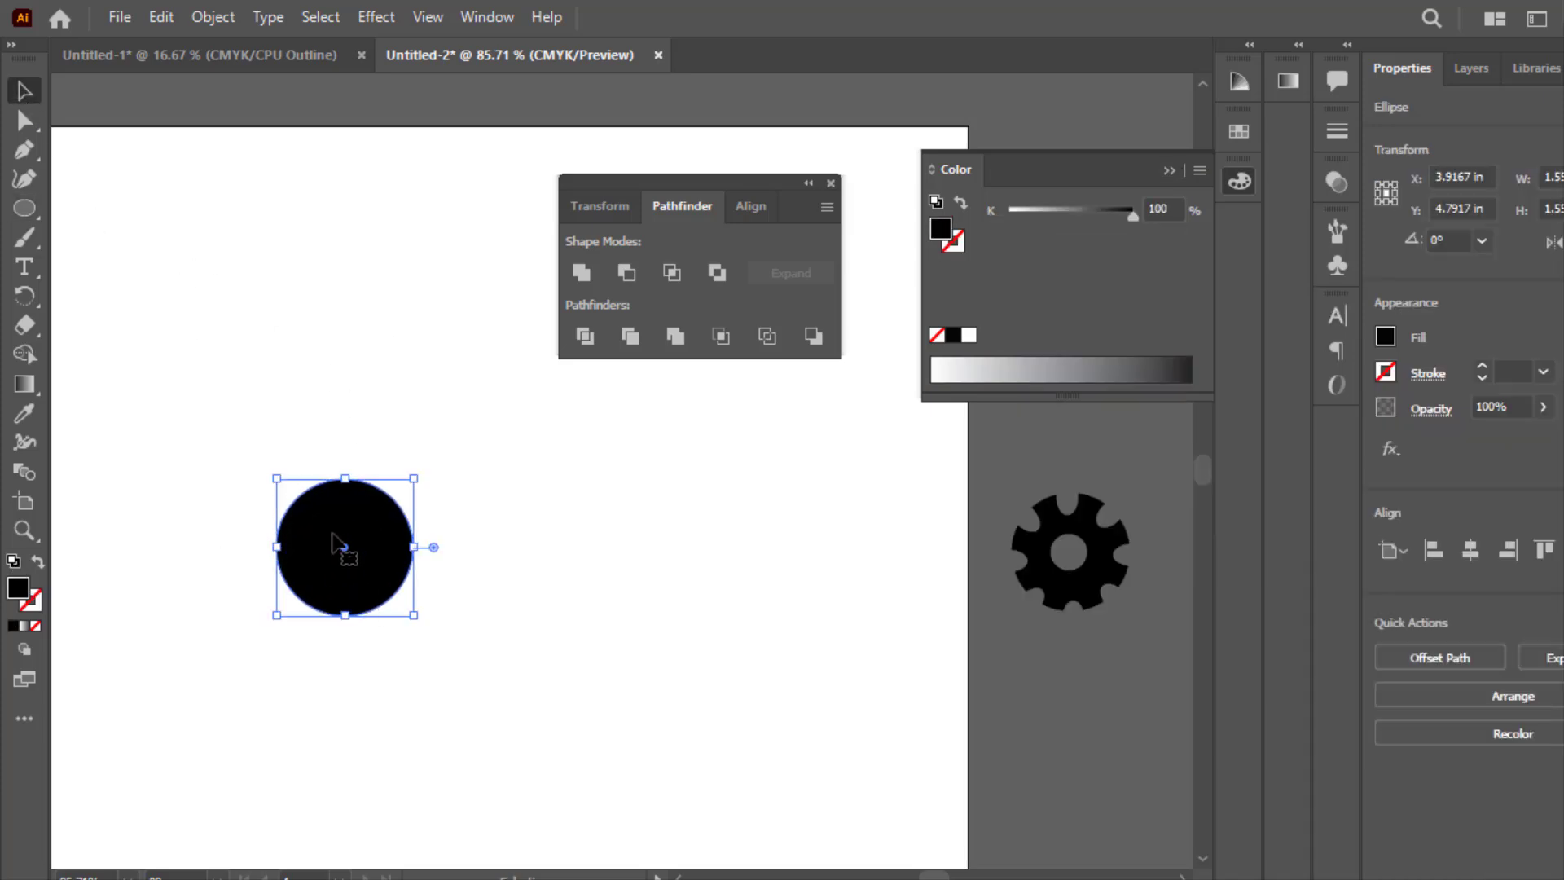
pyautogui.moveTo(342, 548); pyautogui.dragTo(379, 445)
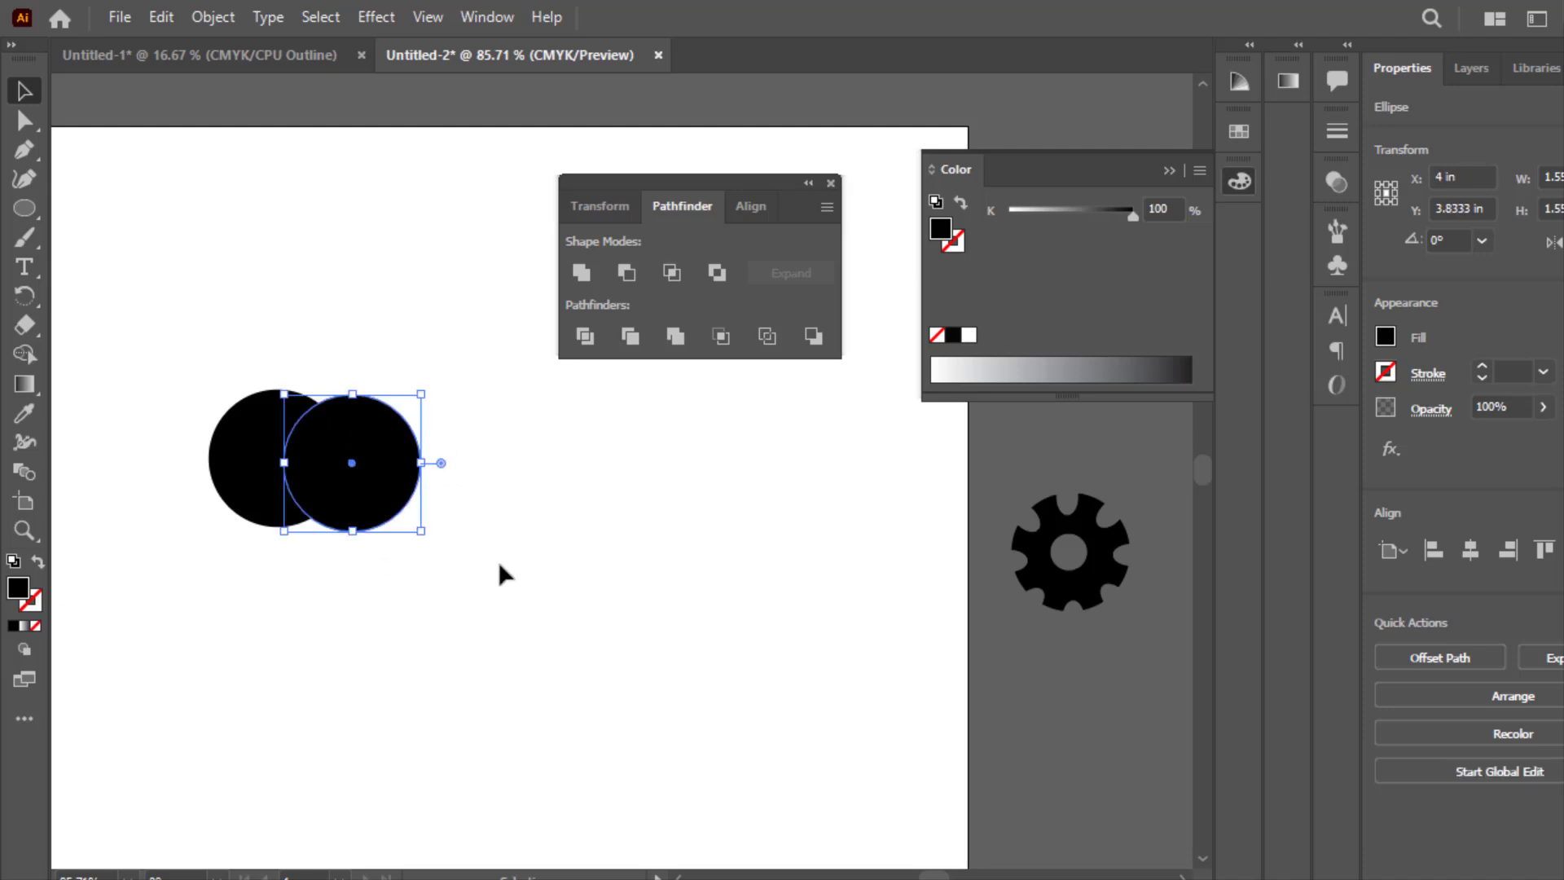
# Divide the two overlapping black circles with Pathfinder and ungroup the resulting pieces.
pyautogui.moveTo(499, 575); pyautogui.dragTo(174, 339)
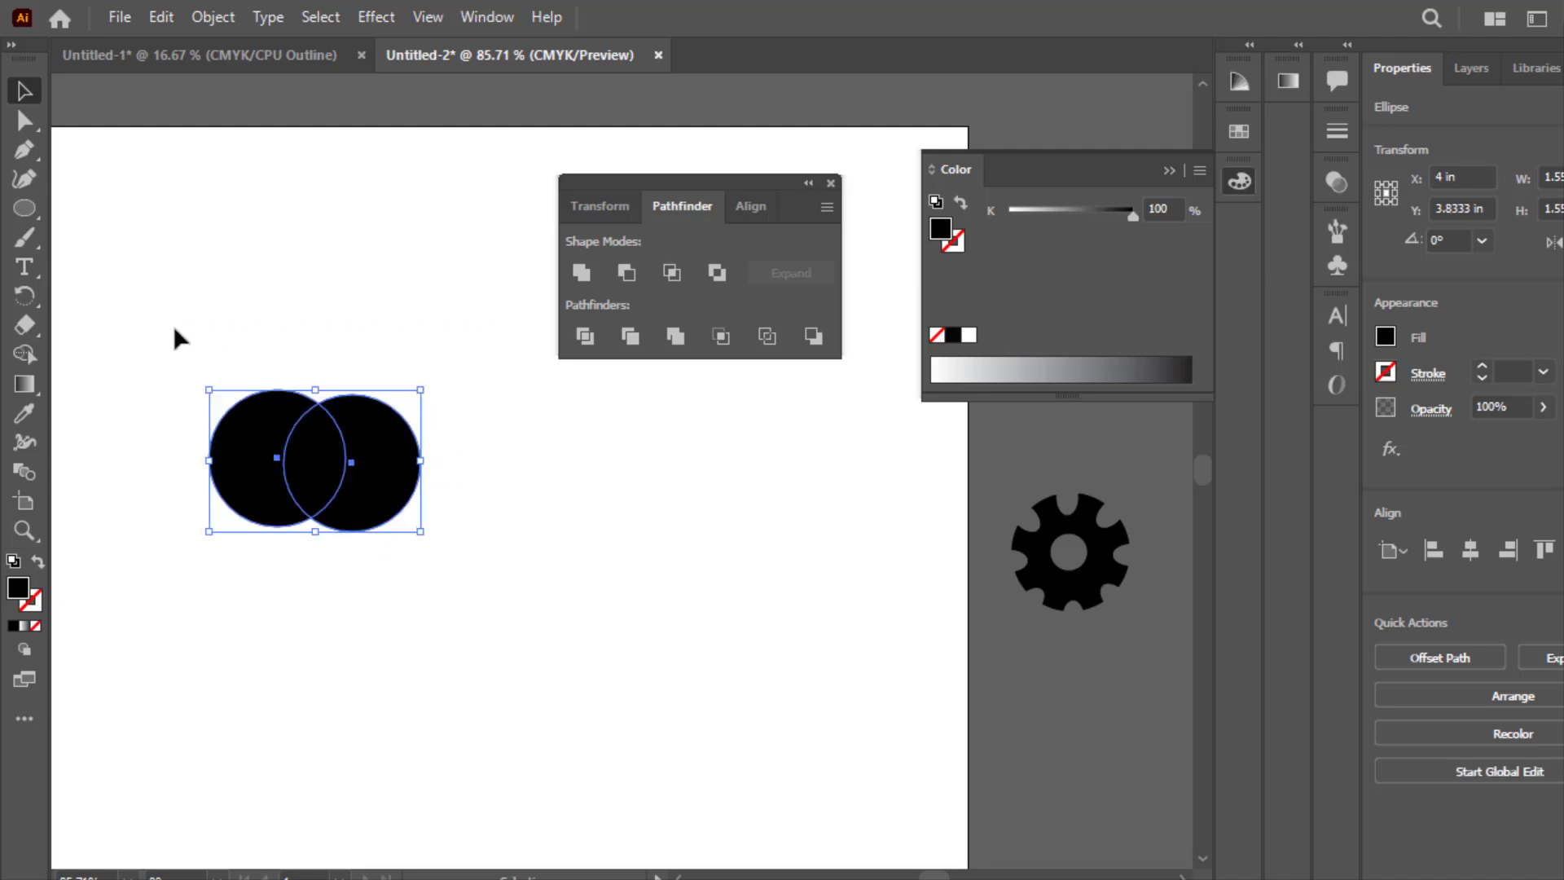
pyautogui.click(590, 331)
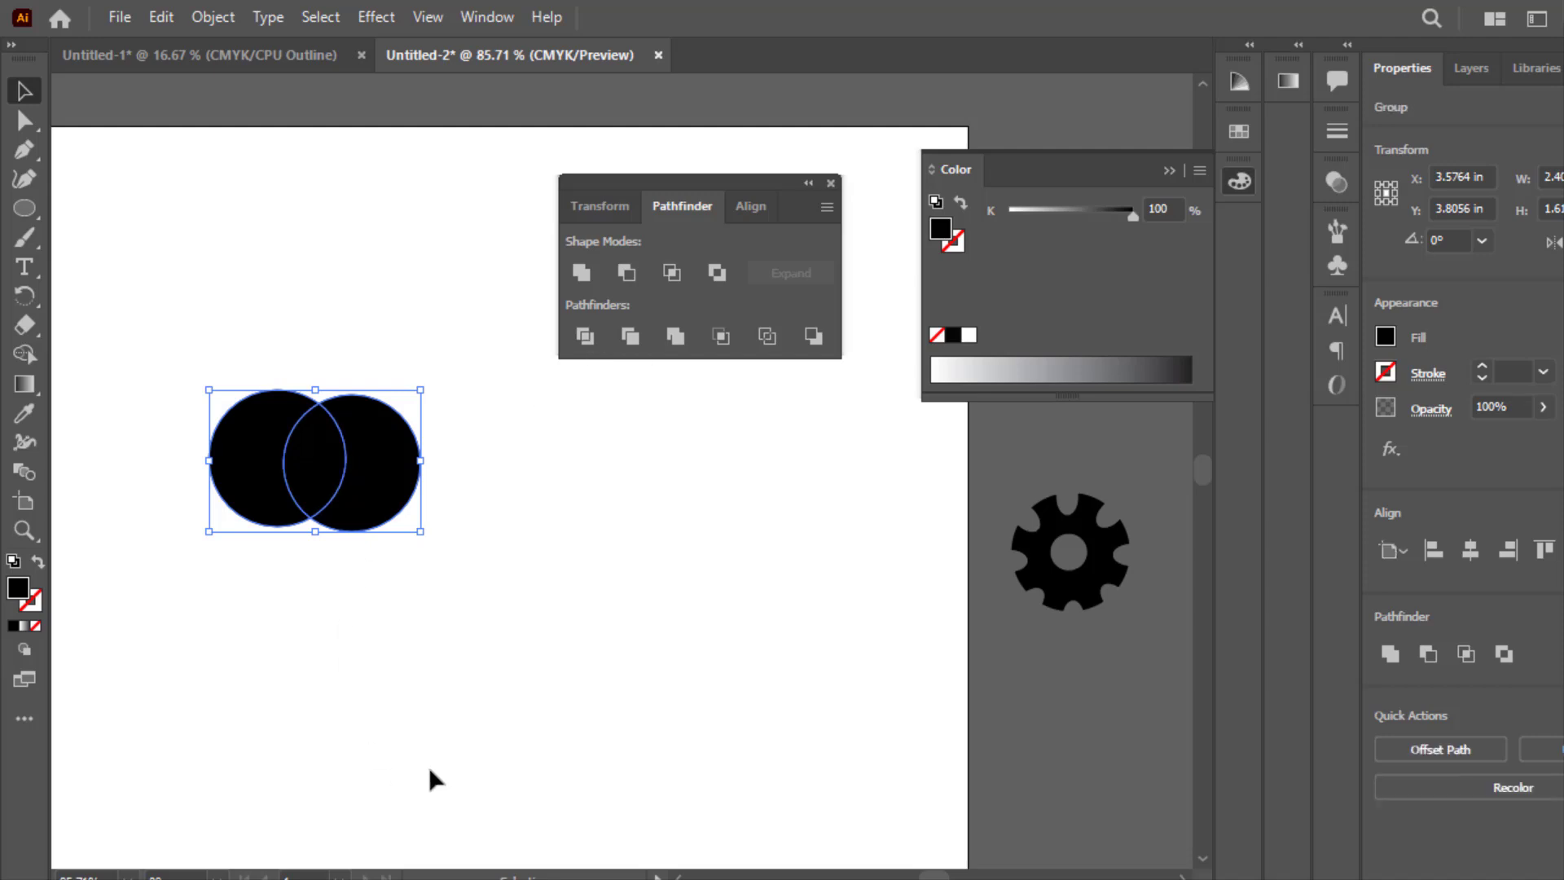
pyautogui.rightClick(271, 444)
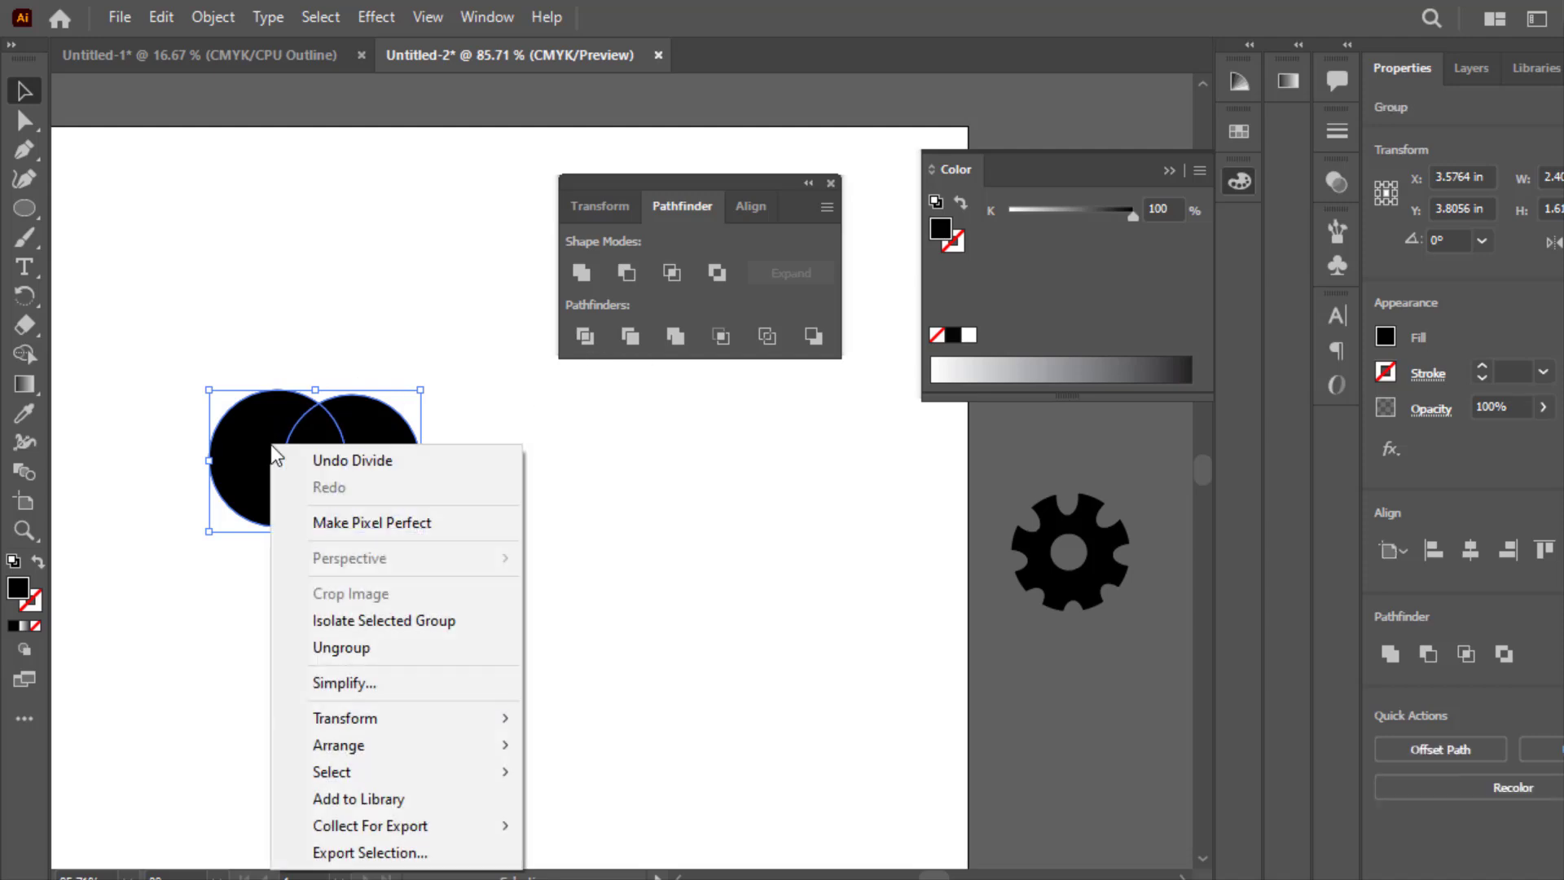
pyautogui.click(351, 649)
# Pull the divided pieces apart into two crescents with the lens-shaped overlap between them.
pyautogui.click(354, 339)
pyautogui.click(398, 489)
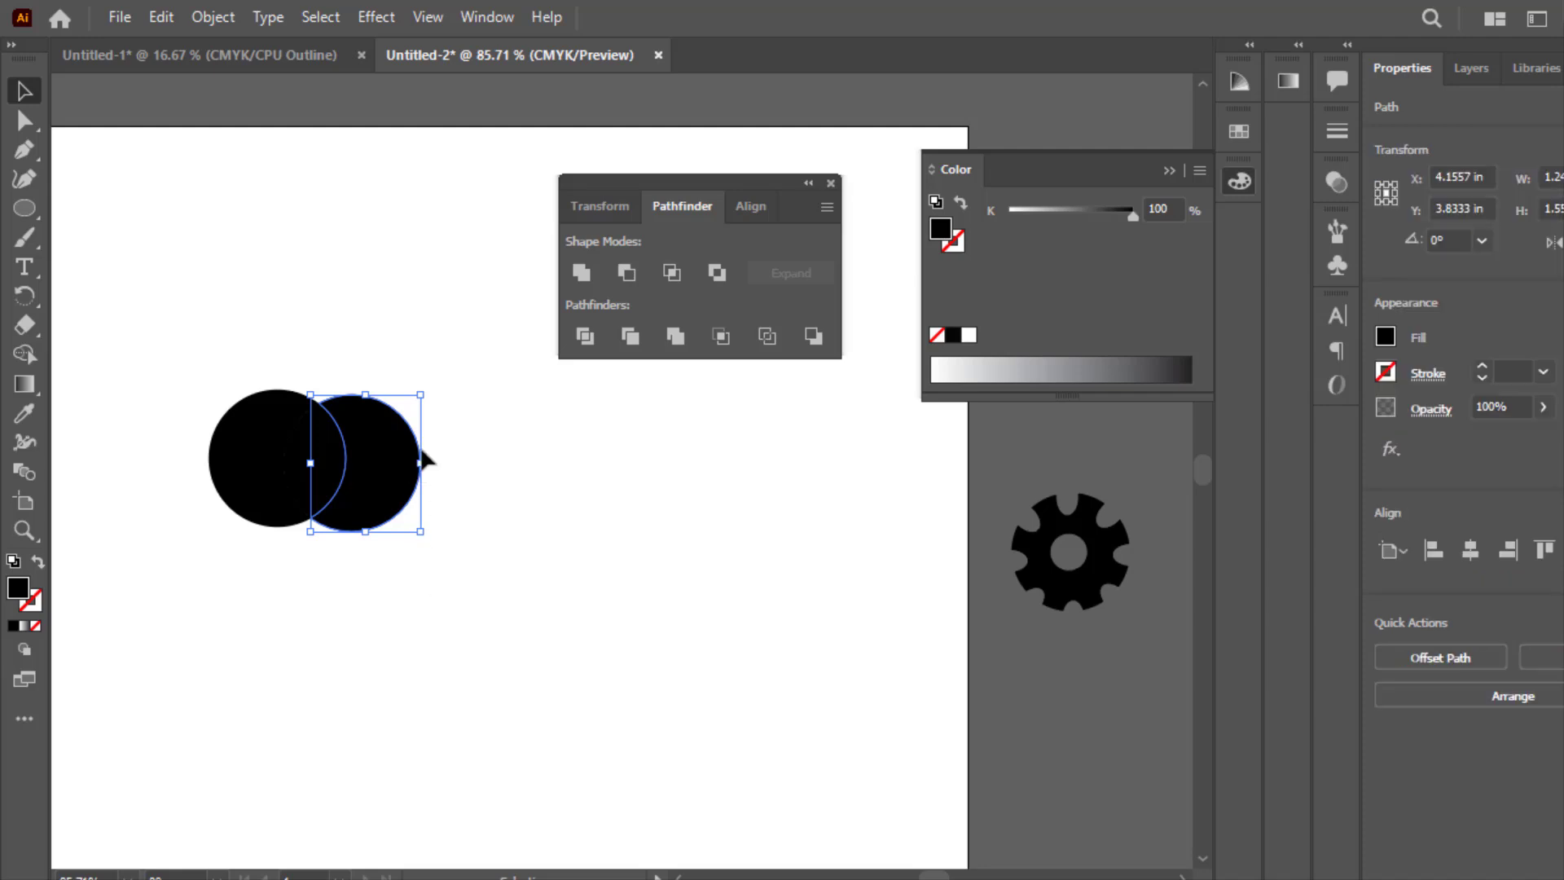
pyautogui.moveTo(428, 460); pyautogui.dragTo(539, 457)
pyautogui.moveTo(325, 454); pyautogui.dragTo(365, 454)
pyautogui.moveTo(211, 481)
pyautogui.mouseDown()
pyautogui.moveTo(177, 509)
pyautogui.moveTo(232, 426)
pyautogui.moveTo(236, 475)
pyautogui.mouseUp()
pyautogui.moveTo(399, 471); pyautogui.dragTo(373, 477)
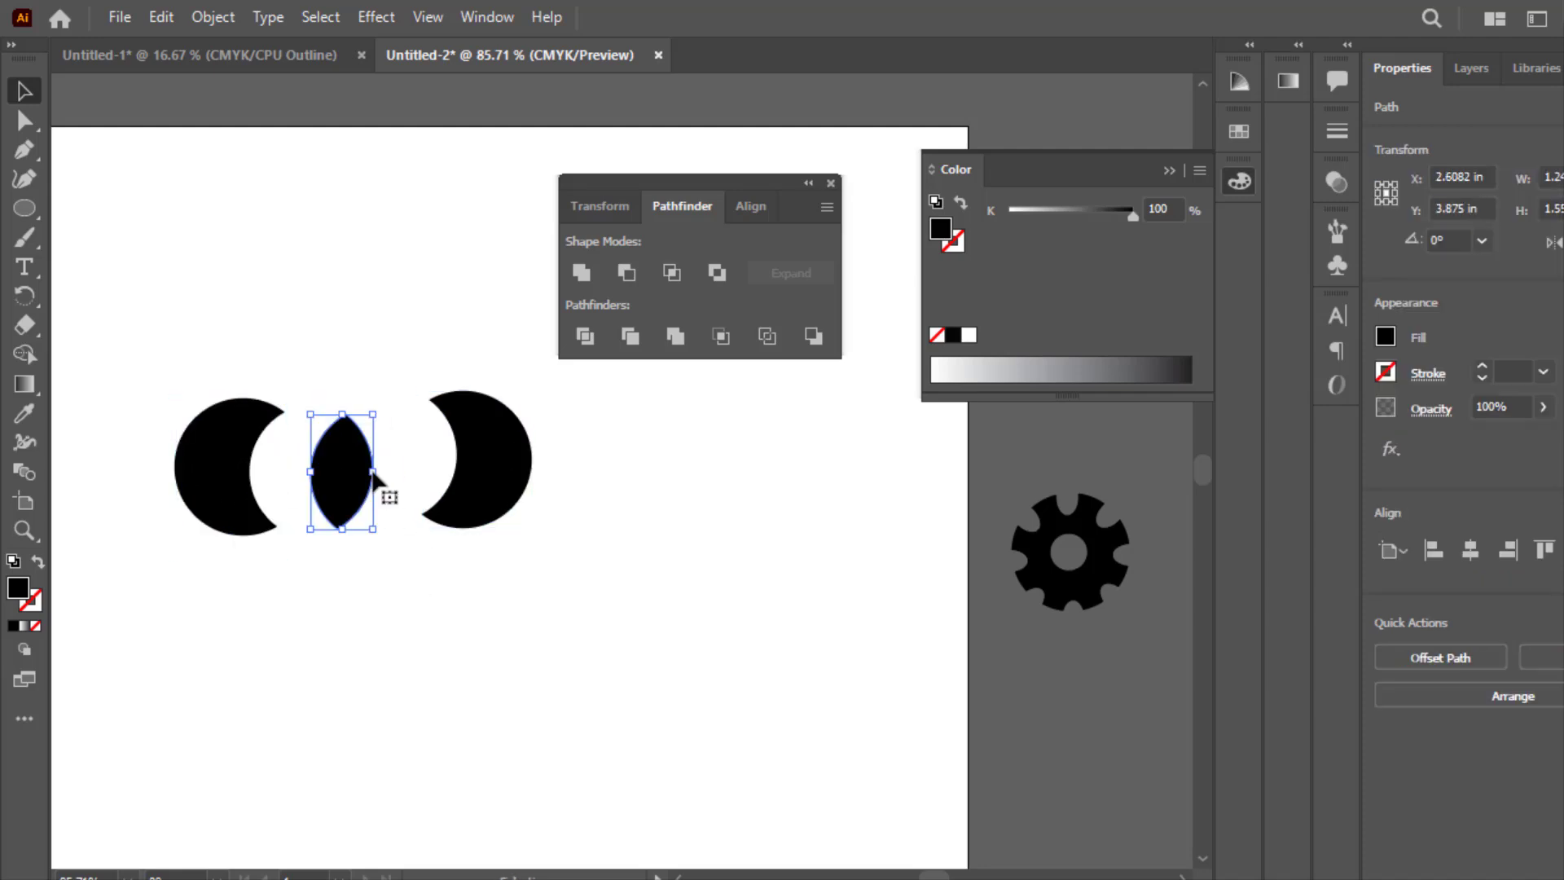
# Select all three divided pieces and undo their separation, the Divide and the overlapping copy.
pyautogui.click(615, 618)
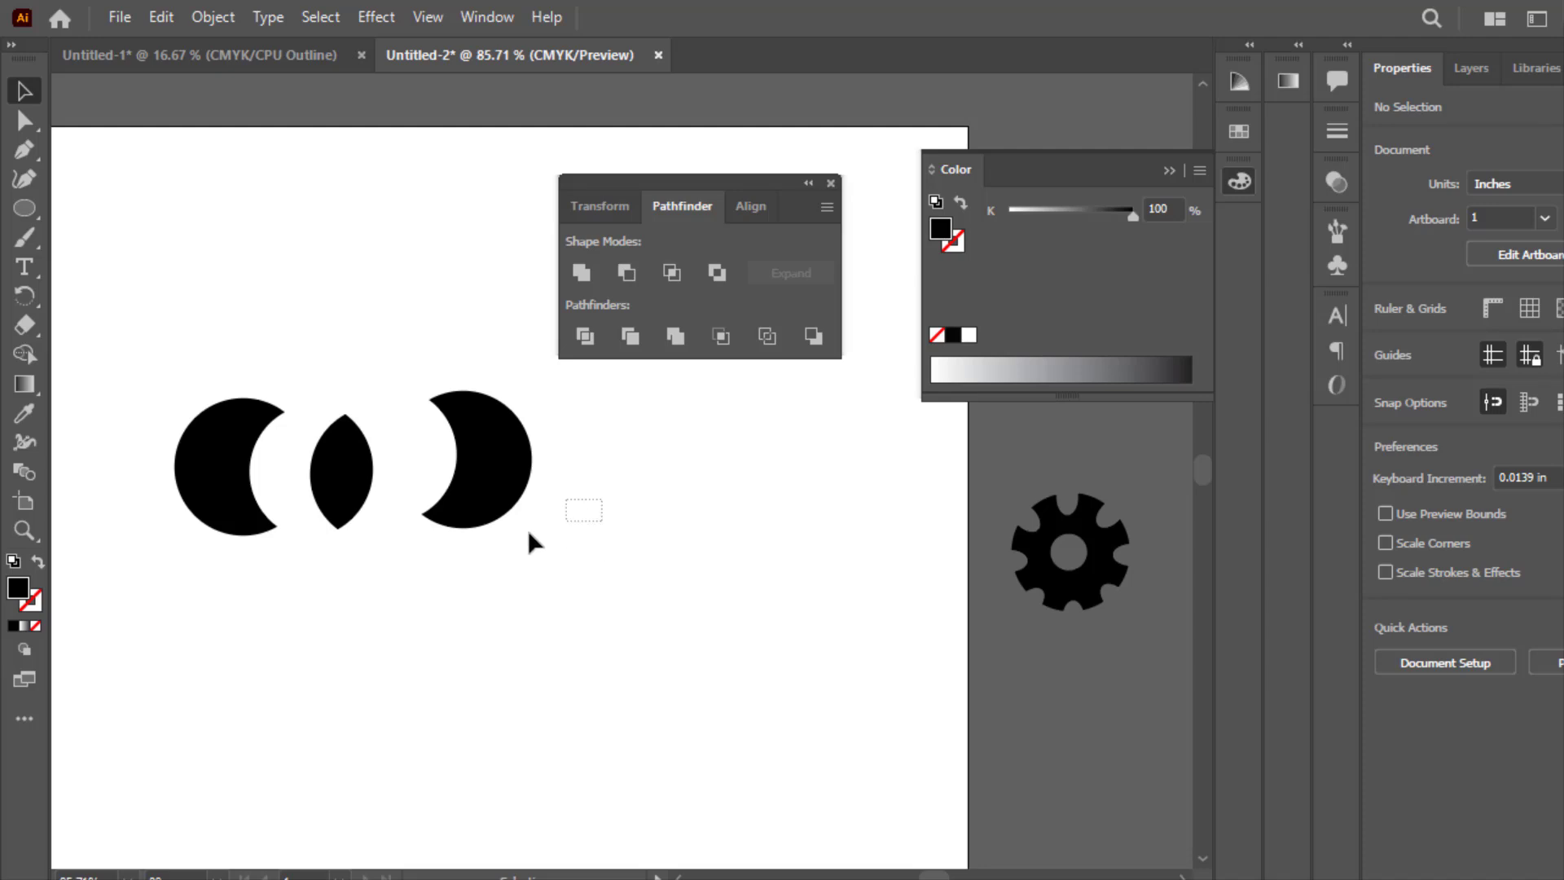
pyautogui.moveTo(528, 540); pyautogui.dragTo(154, 404)
pyautogui.press('a')
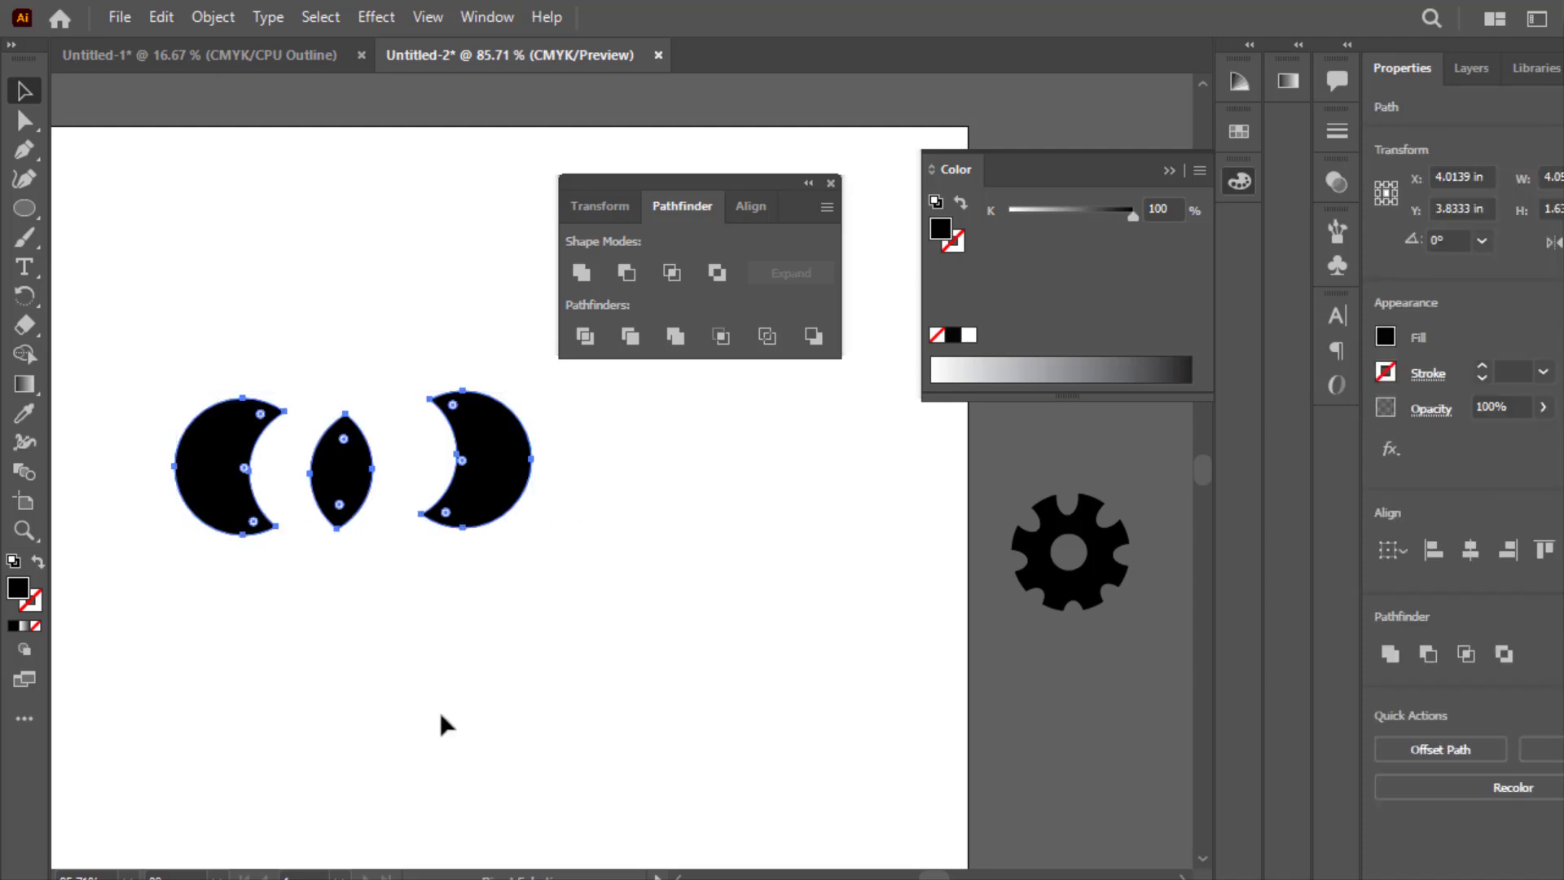
pyautogui.hotkey('ctrl', 'z')
pyautogui.hotkey('ctrl', 'z')
pyautogui.hotkey('ctrl', 'z')
pyautogui.hotkey('ctrl', 'z')
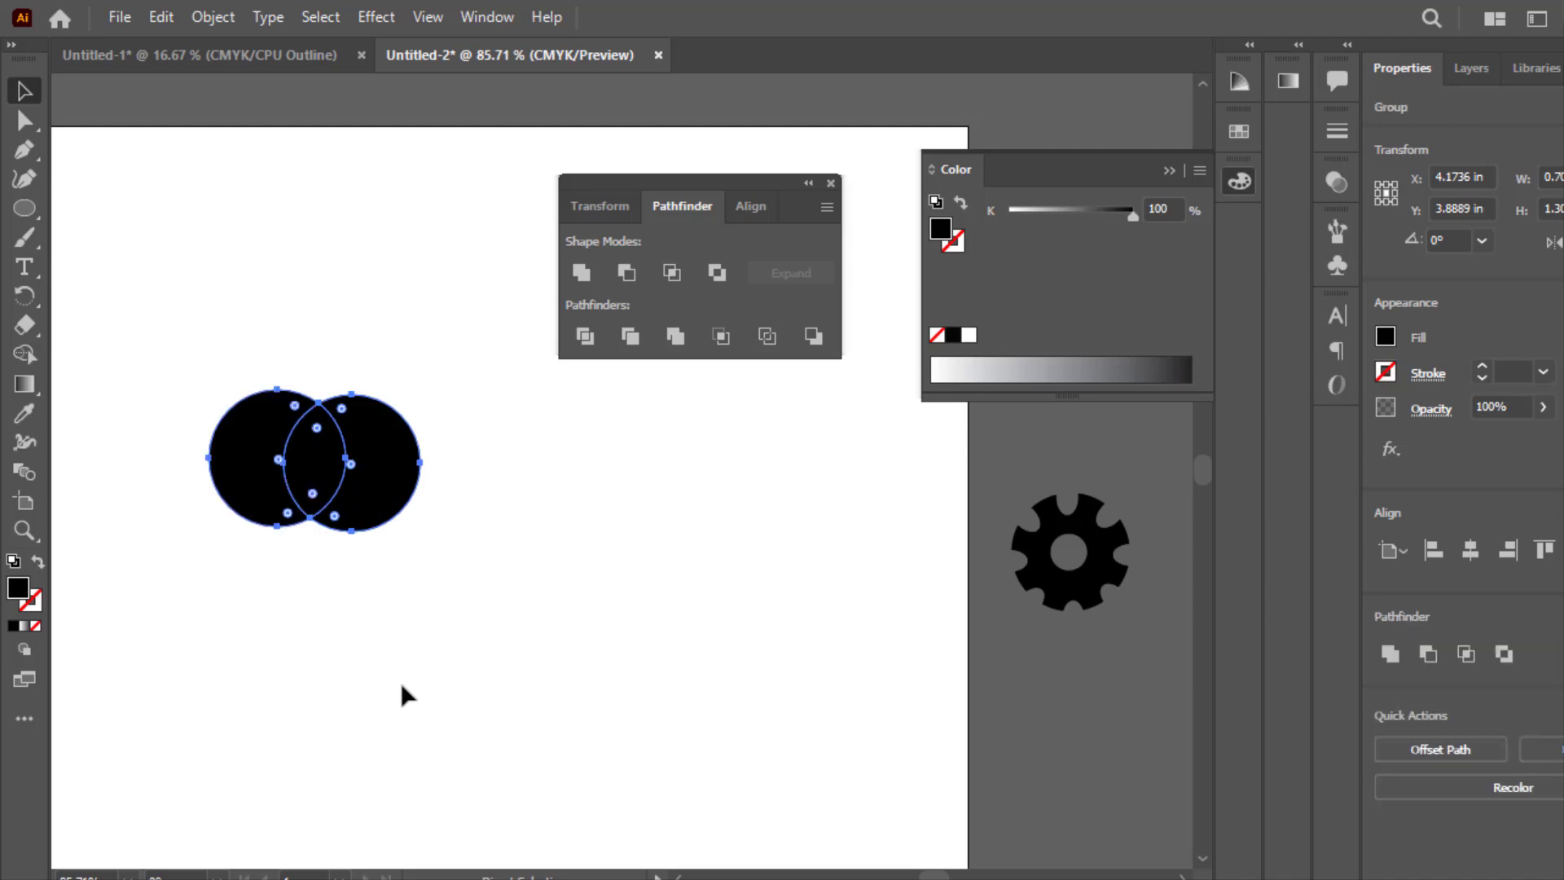
pyautogui.click(377, 408)
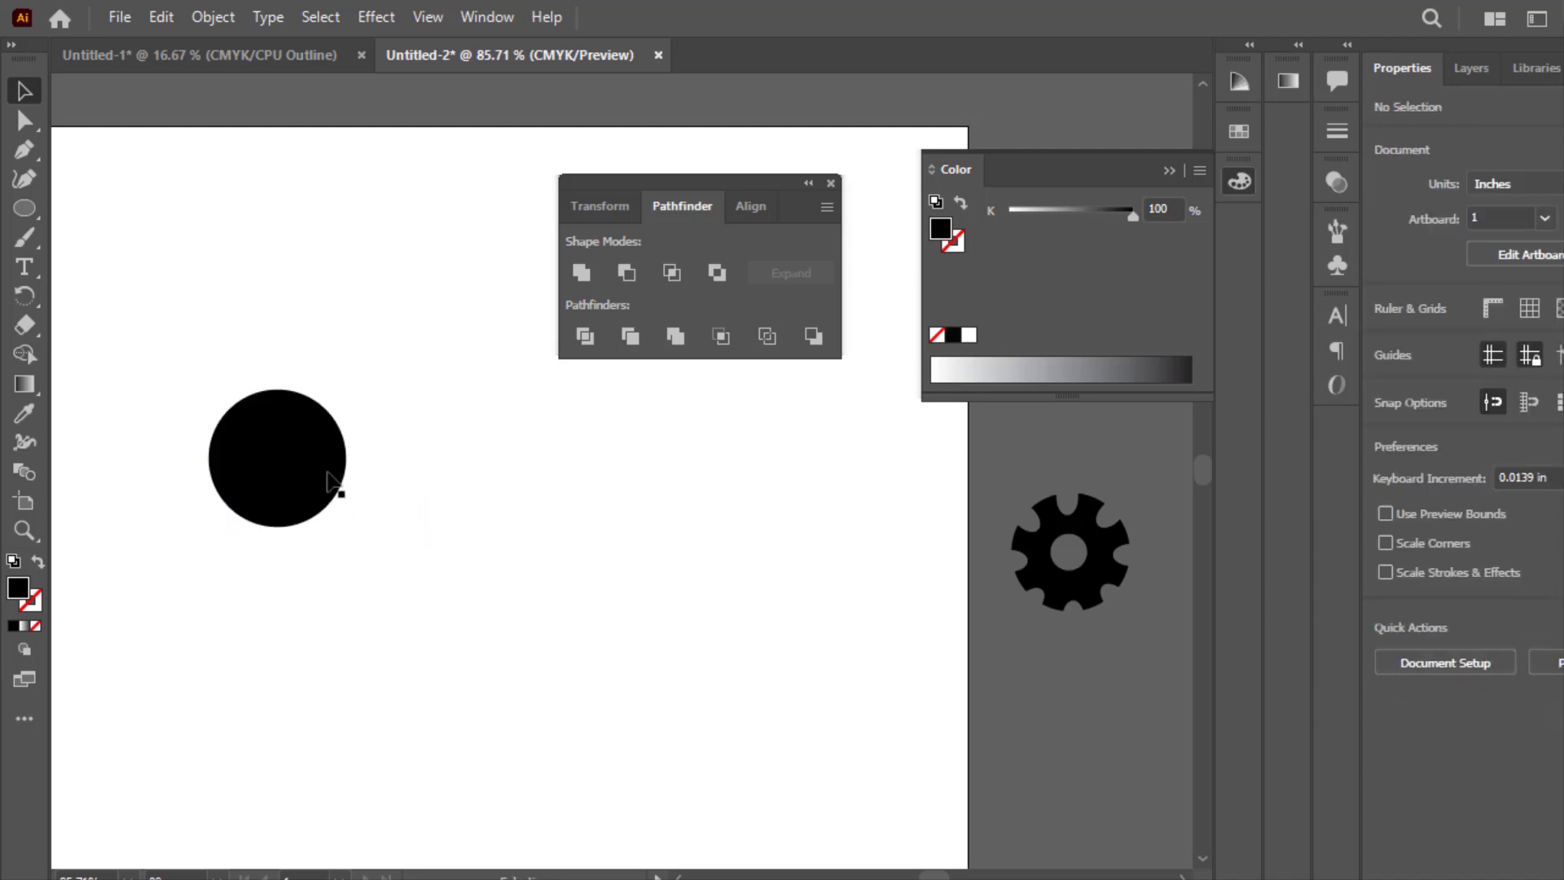
# Copy the black circle over its right side, shrink the copy to about 1.25 in, and select both circles.
pyautogui.click(306, 458)
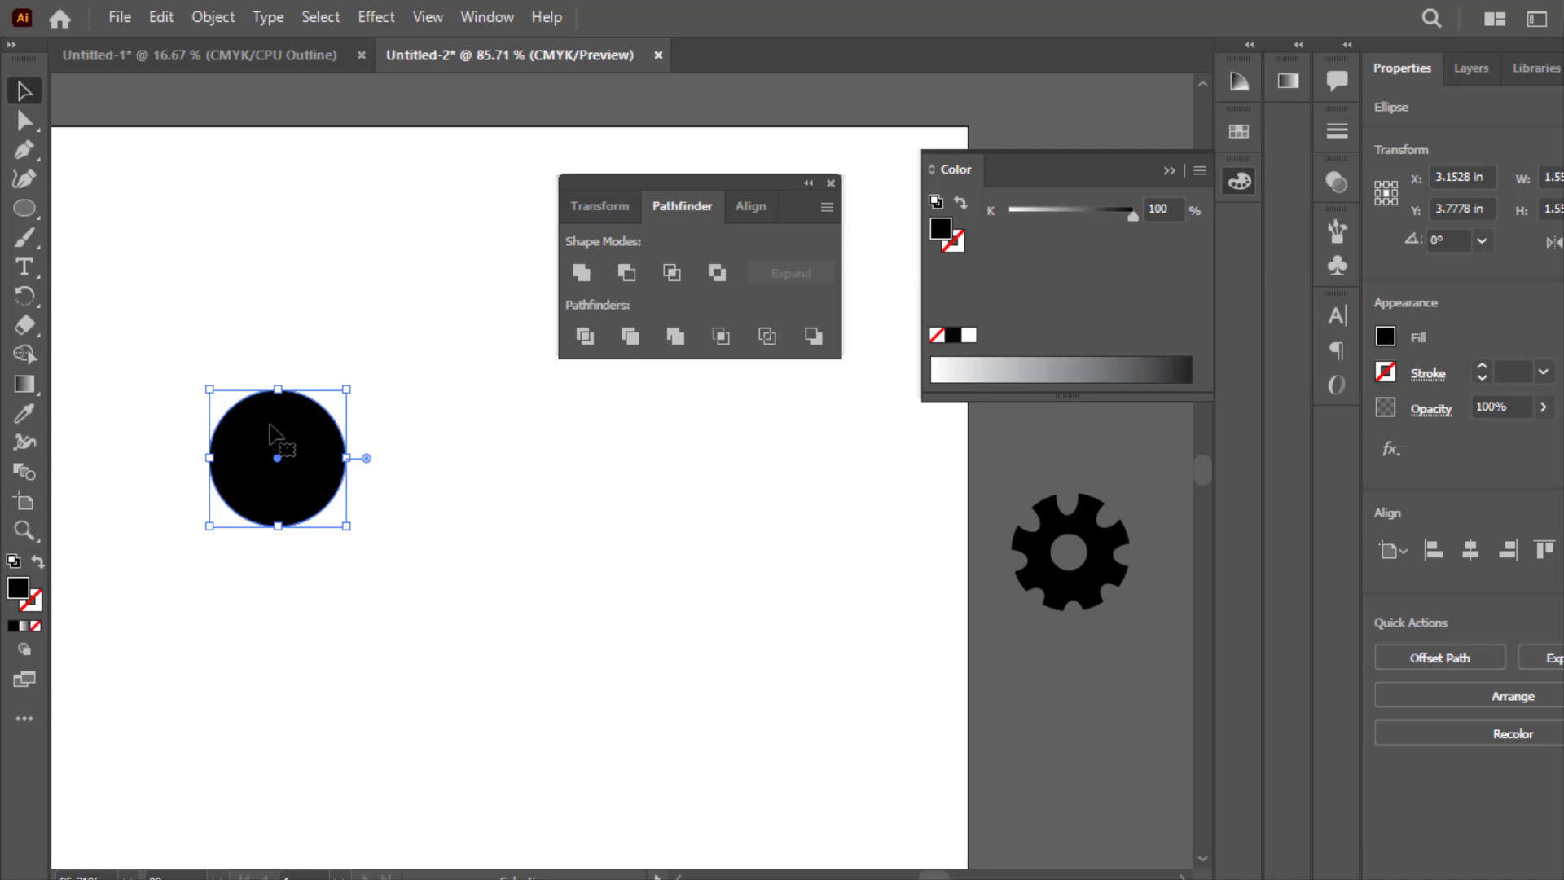
pyautogui.moveTo(273, 434); pyautogui.dragTo(363, 437)
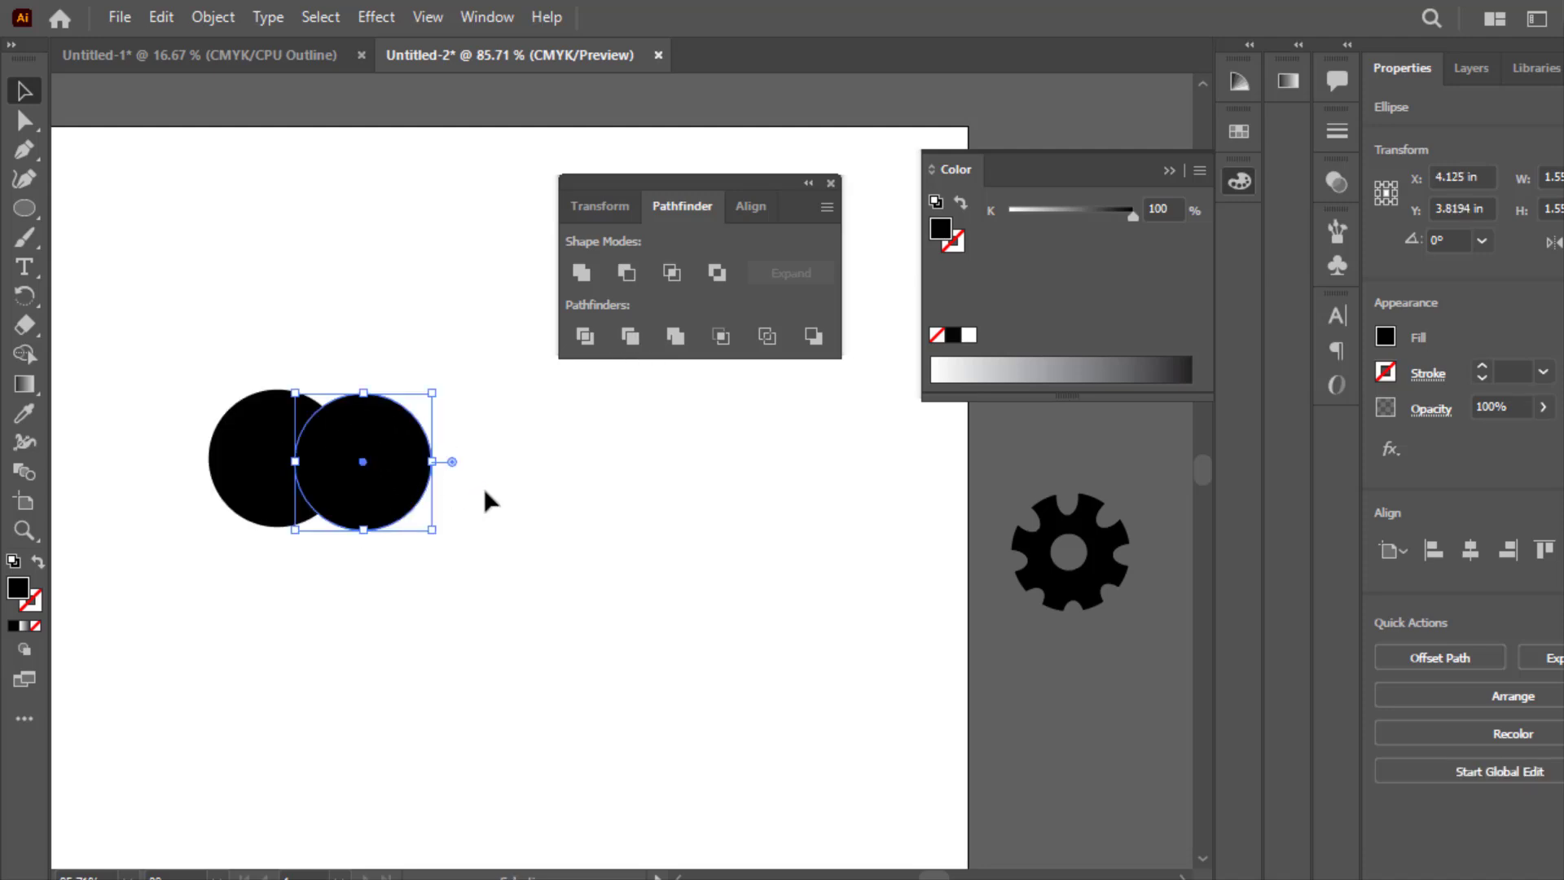
pyautogui.moveTo(434, 530); pyautogui.dragTo(138, 405)
pyautogui.click(485, 501)
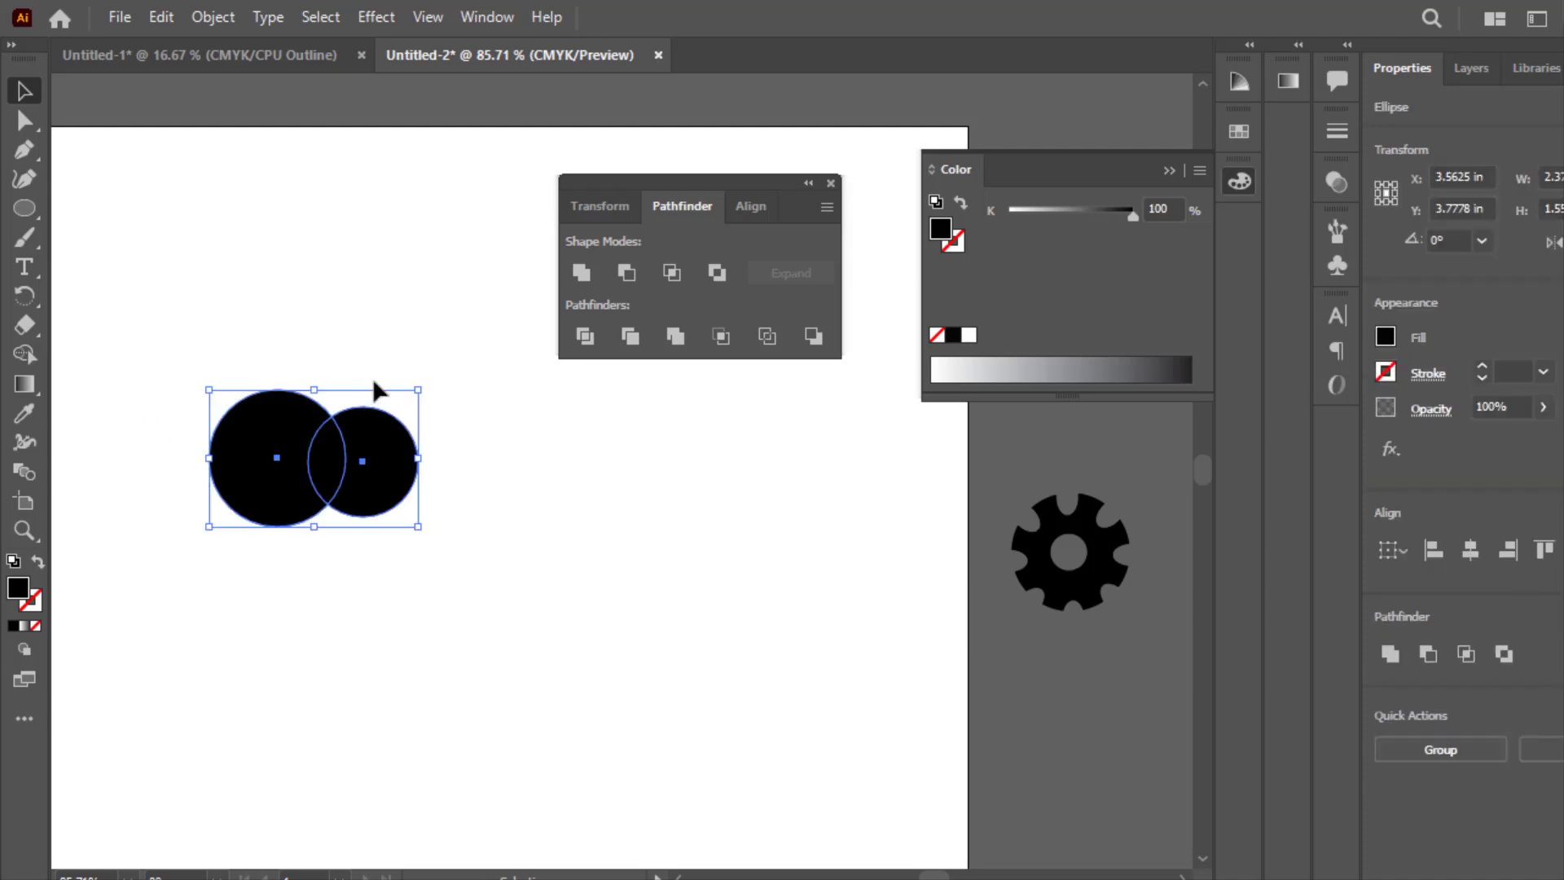
# Trim the two overlapping circles with Pathfinder and ungroup the result.
pyautogui.click(632, 335)
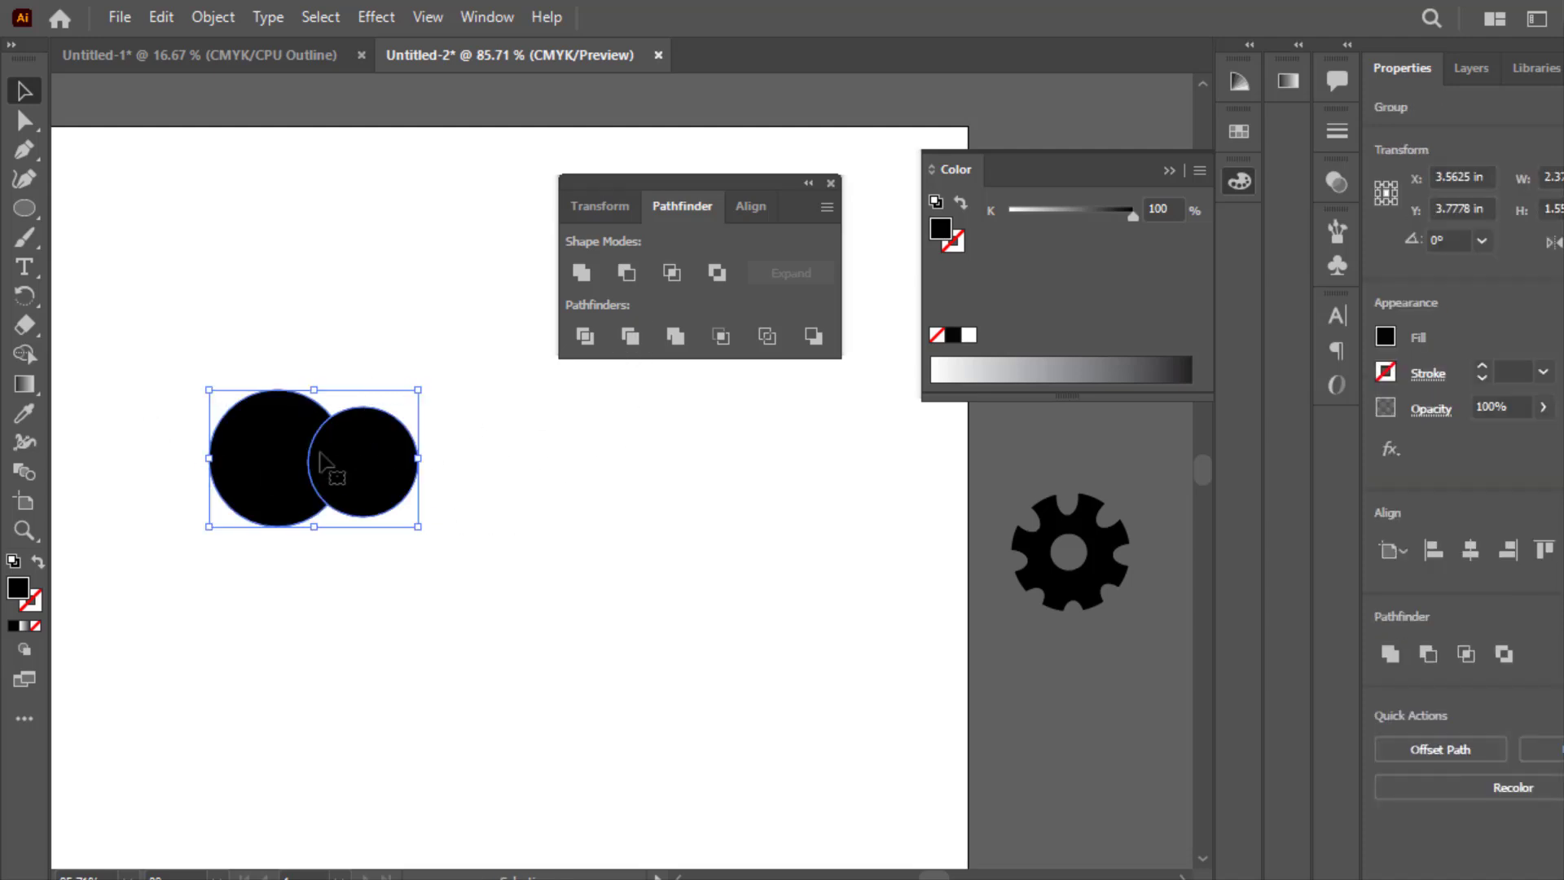
pyautogui.rightClick(316, 689)
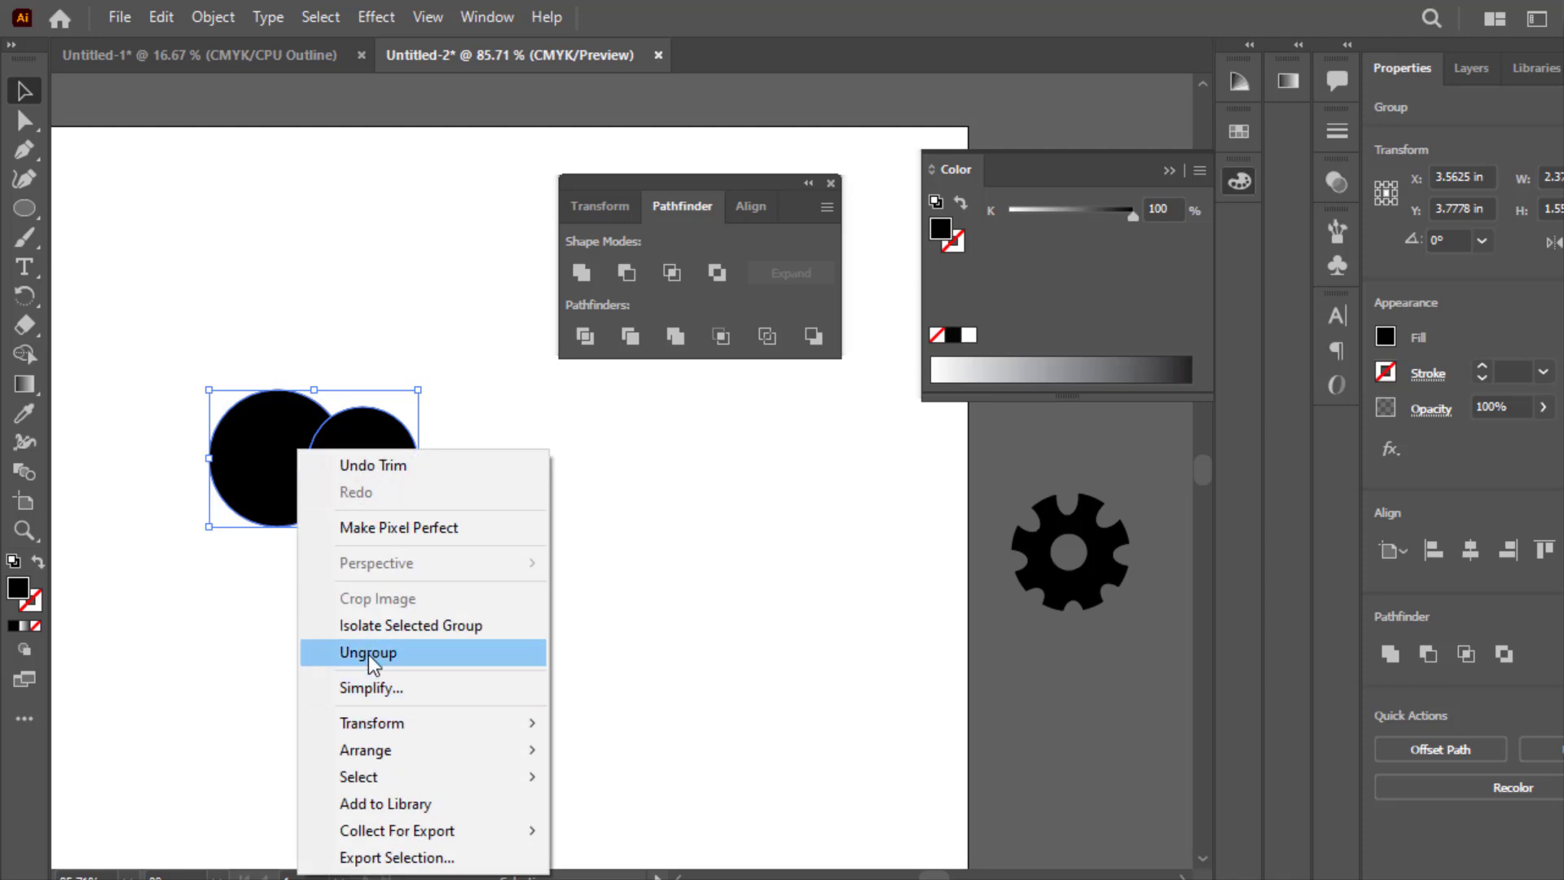
pyautogui.click(368, 653)
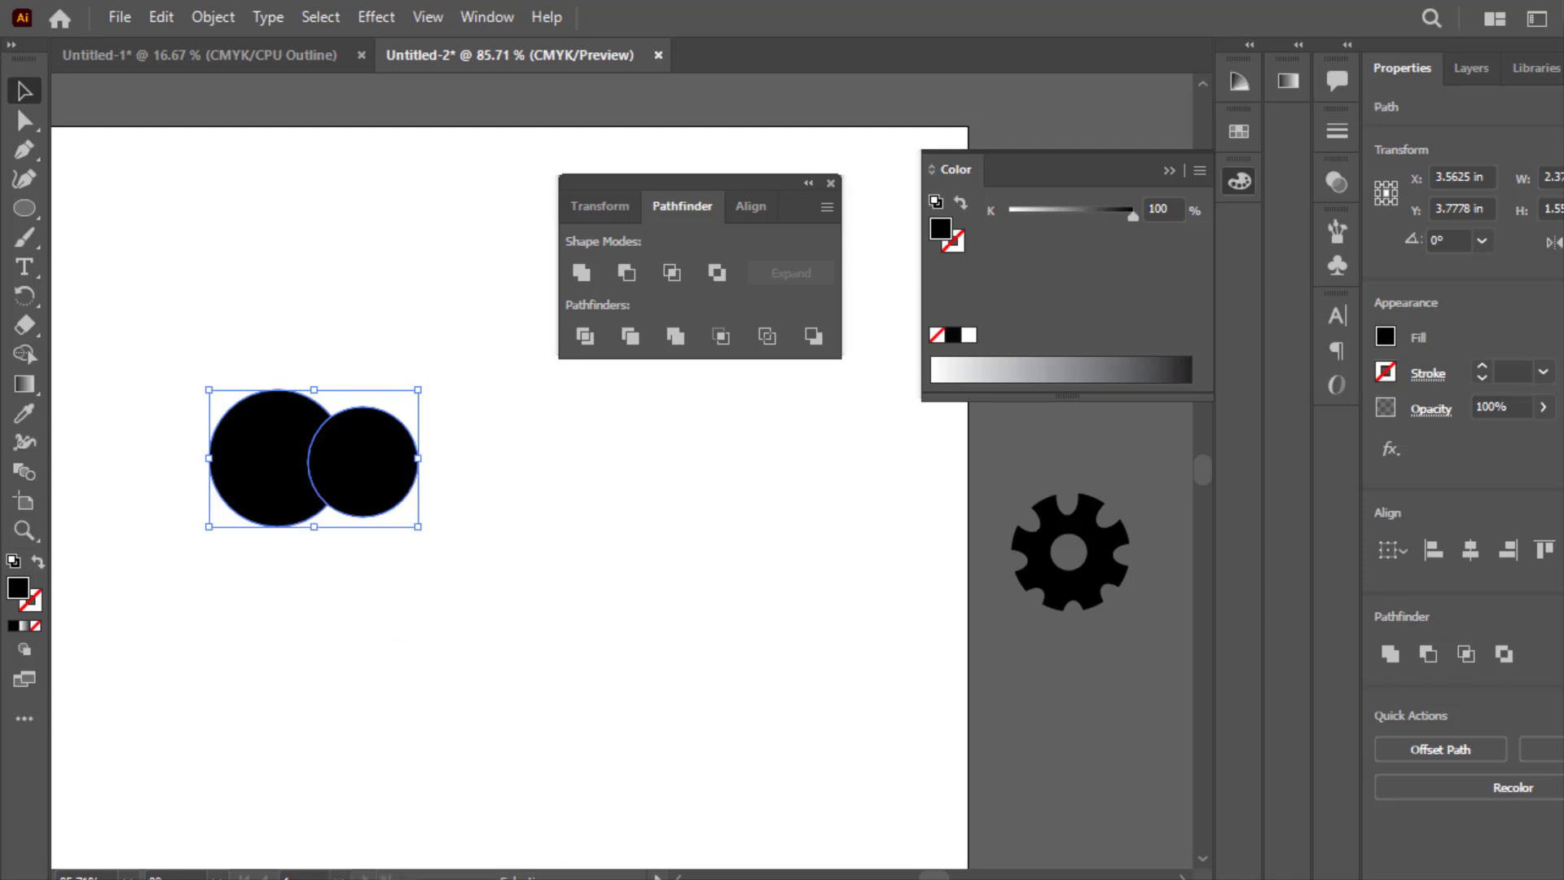
# Move the small circle and the trimmed large circle apart to separate the cut edge.
pyautogui.click(284, 271)
pyautogui.click(363, 454)
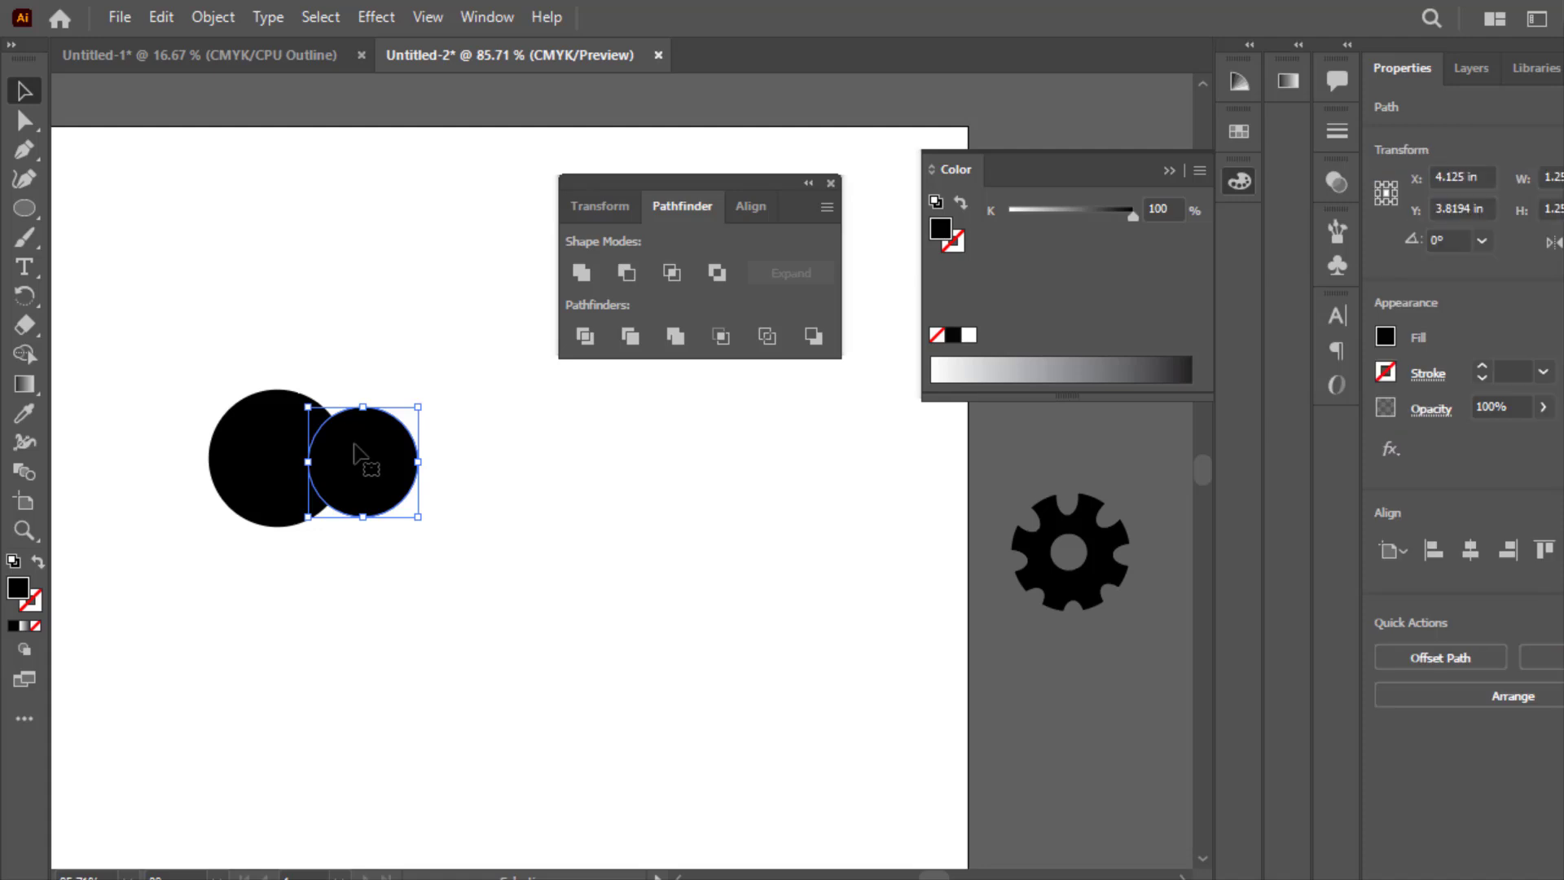
pyautogui.moveTo(363, 453); pyautogui.dragTo(446, 450)
pyautogui.moveTo(268, 440); pyautogui.dragTo(226, 451)
pyautogui.moveTo(436, 482); pyautogui.dragTo(365, 476)
# Step back from the small circle's isolation to the layer level and nudge both trimmed pieces slightly closer together.
pyautogui.doubleClick(365, 476)
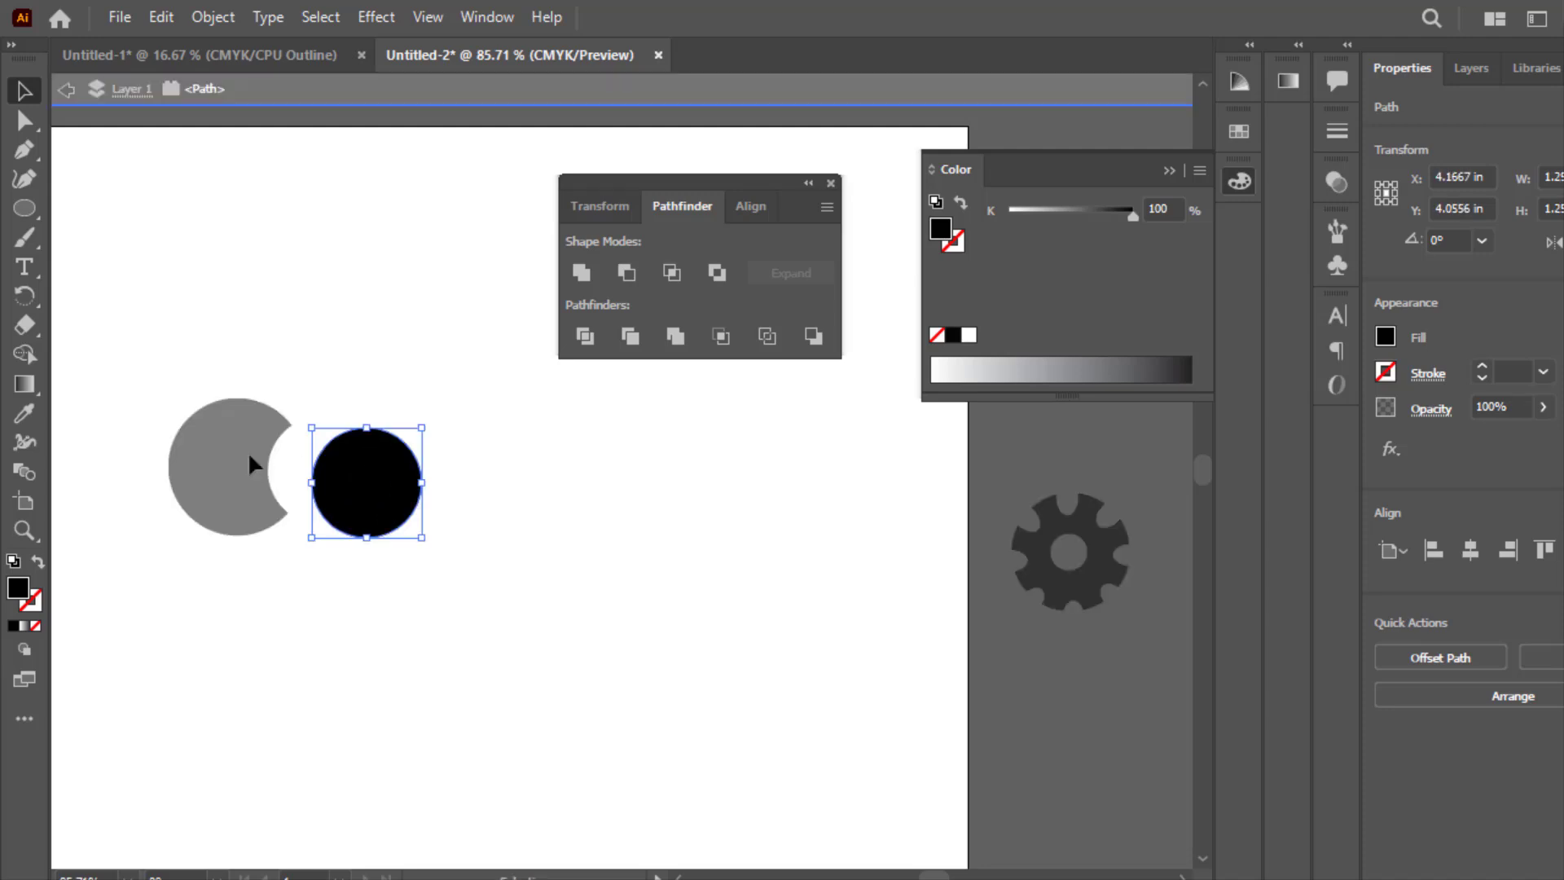
pyautogui.click(66, 91)
pyautogui.moveTo(230, 438)
pyautogui.mouseDown()
pyautogui.moveTo(236, 475)
pyautogui.moveTo(238, 443)
pyautogui.mouseUp()
pyautogui.moveTo(366, 450); pyautogui.dragTo(357, 444)
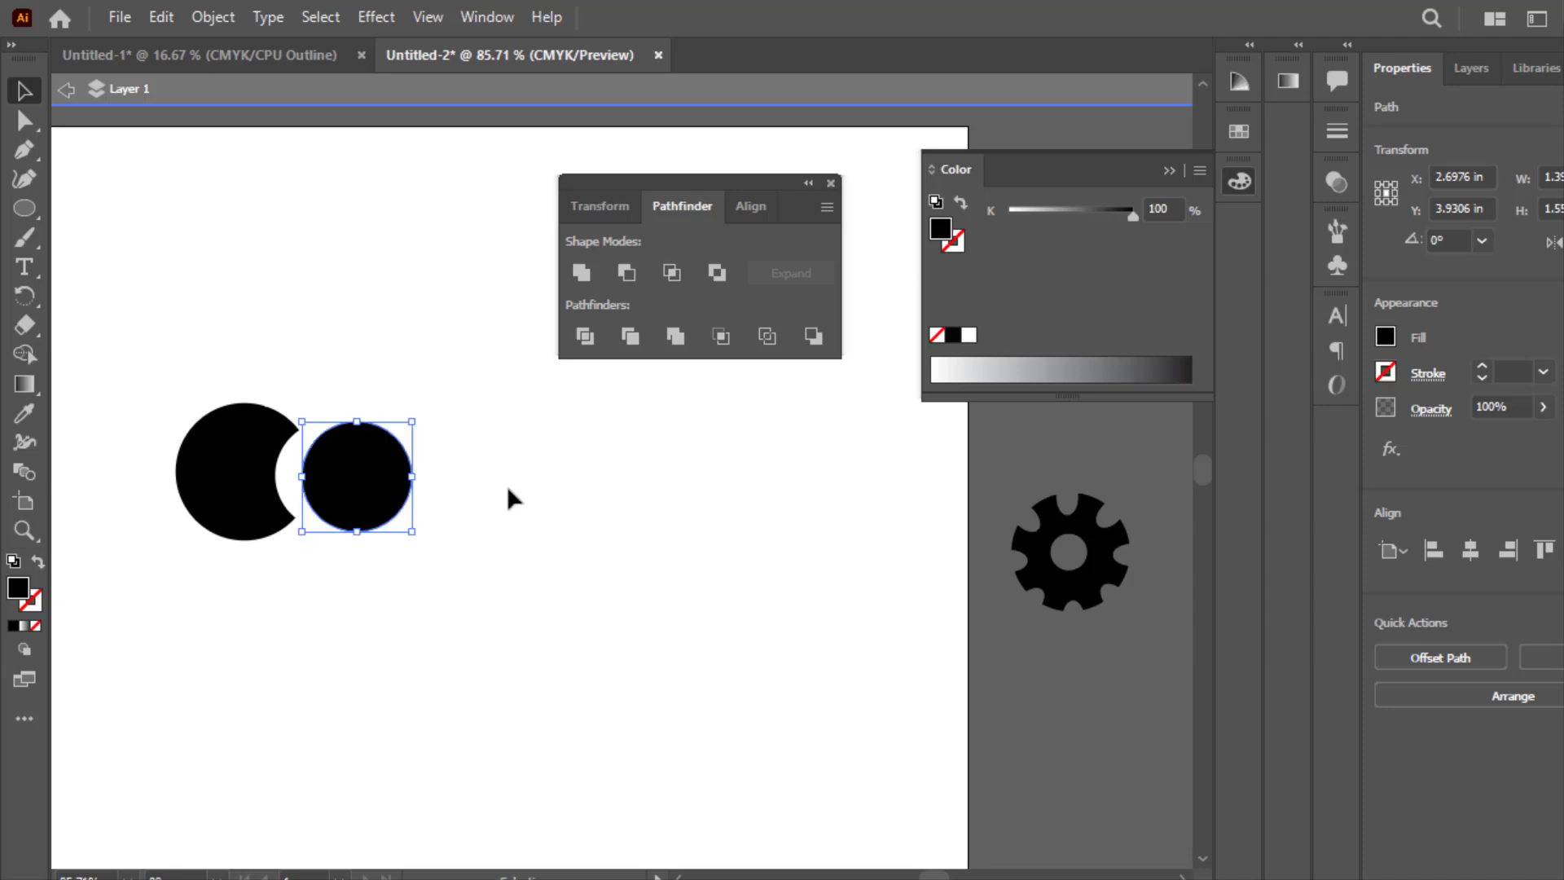
pyautogui.click(433, 330)
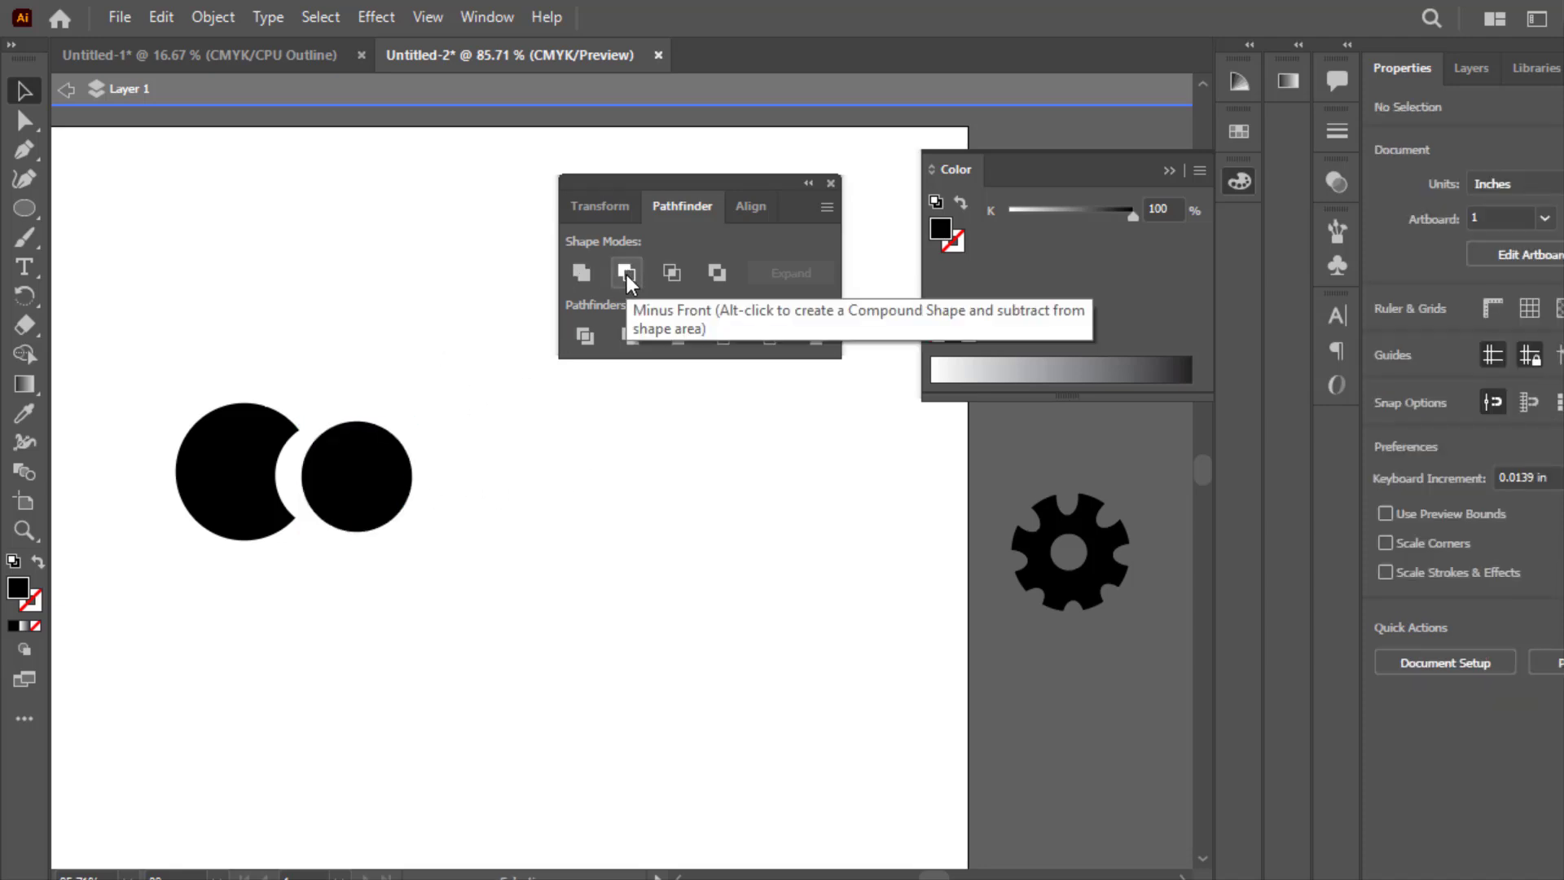
# Exit the layer isolation and undo the Trim demonstration back to the two equal overlapping black circles.
pyautogui.moveTo(179, 362); pyautogui.dragTo(507, 550)
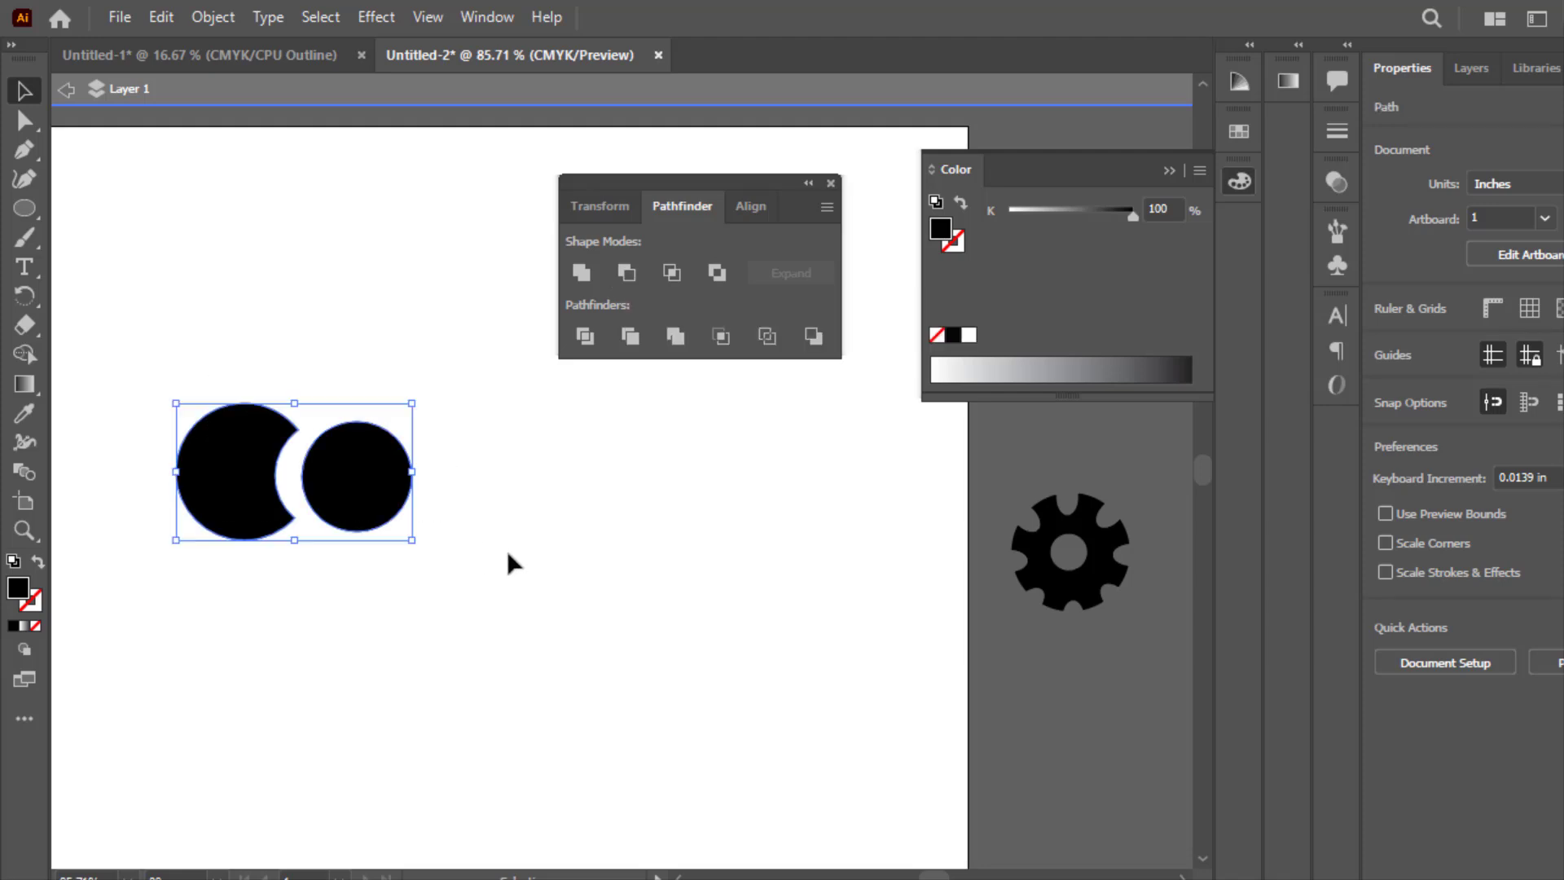
pyautogui.doubleClick(183, 362)
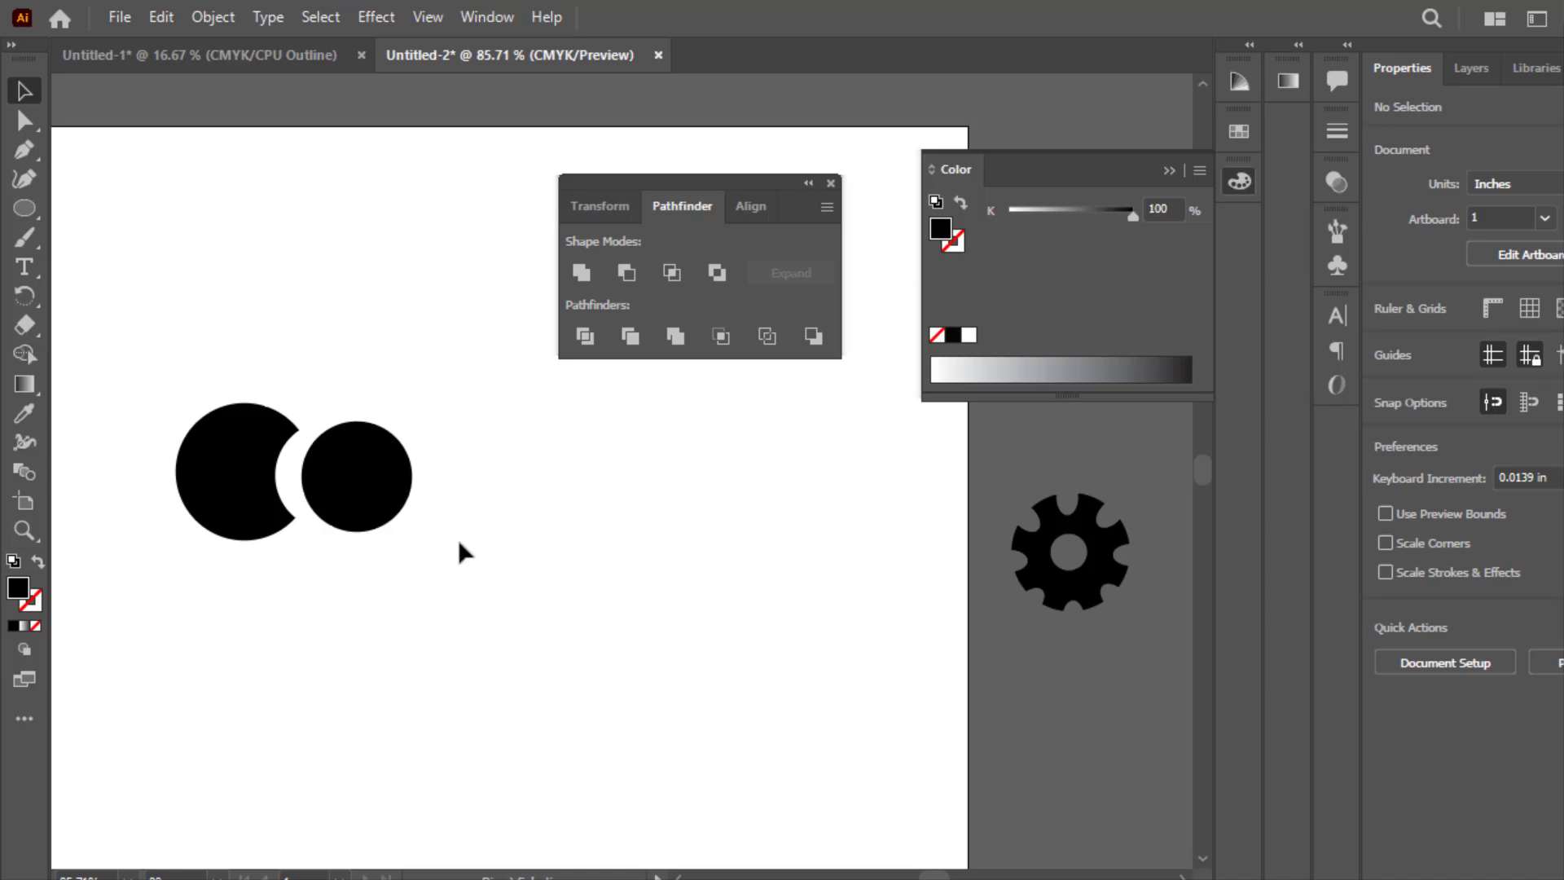
pyautogui.hotkey('ctrl', 'z')
pyautogui.hotkey('ctrl', 'z')
pyautogui.hotkey('ctrl', 'z')
pyautogui.hotkey('ctrl', 'z')
pyautogui.hotkey('ctrl', 'z')
pyautogui.hotkey('ctrl', 'z')
pyautogui.hotkey('ctrl', 'z')
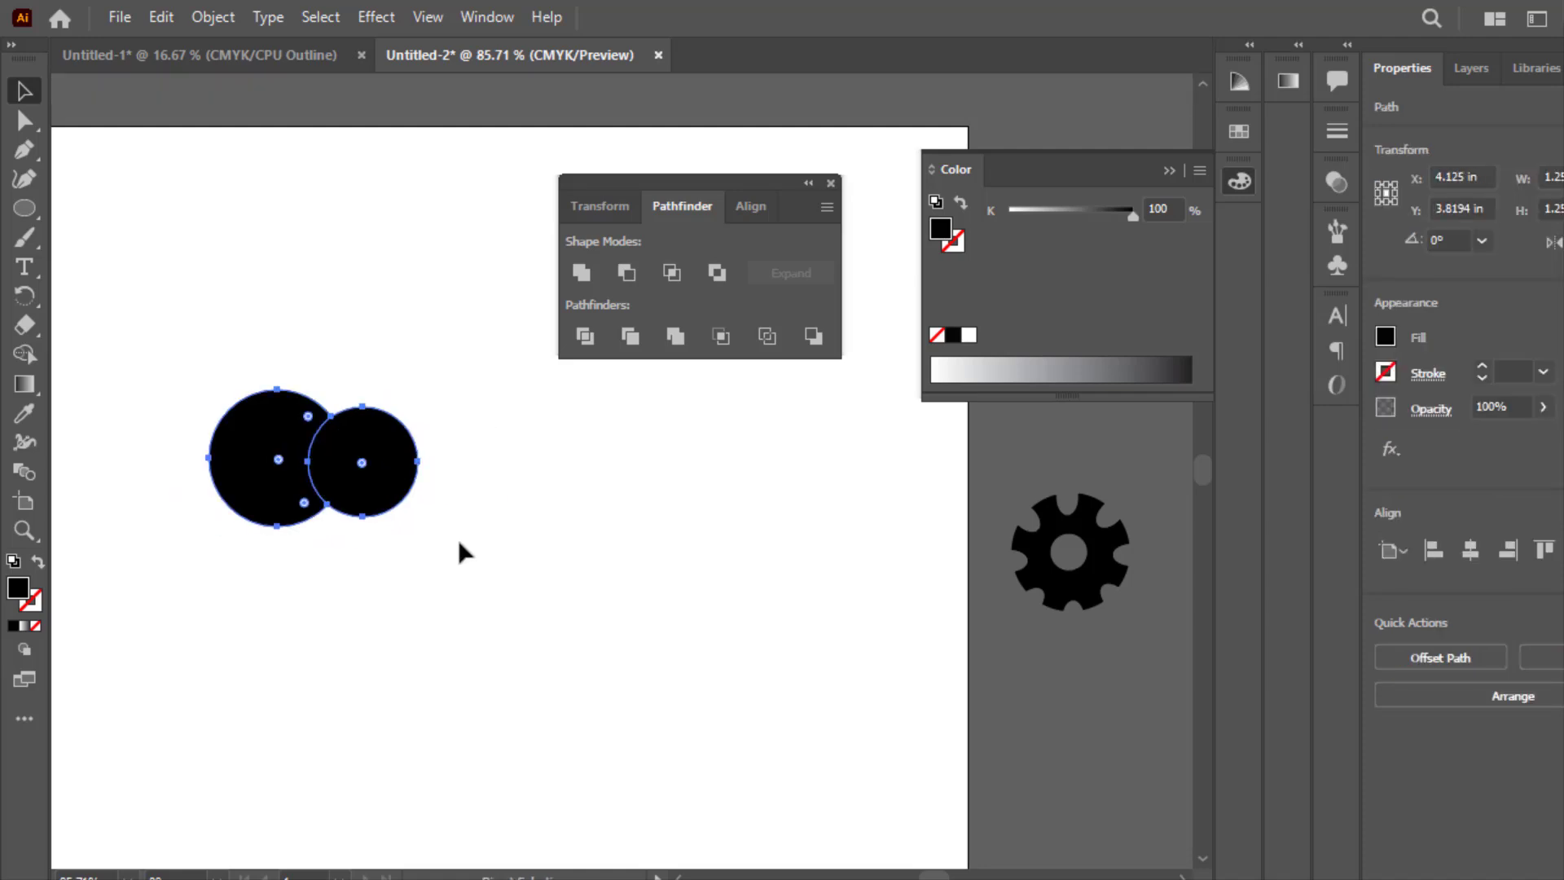
pyautogui.hotkey('ctrl', 'z')
pyautogui.hotkey('ctrl', 'z')
pyautogui.hotkey('ctrl', 'z')
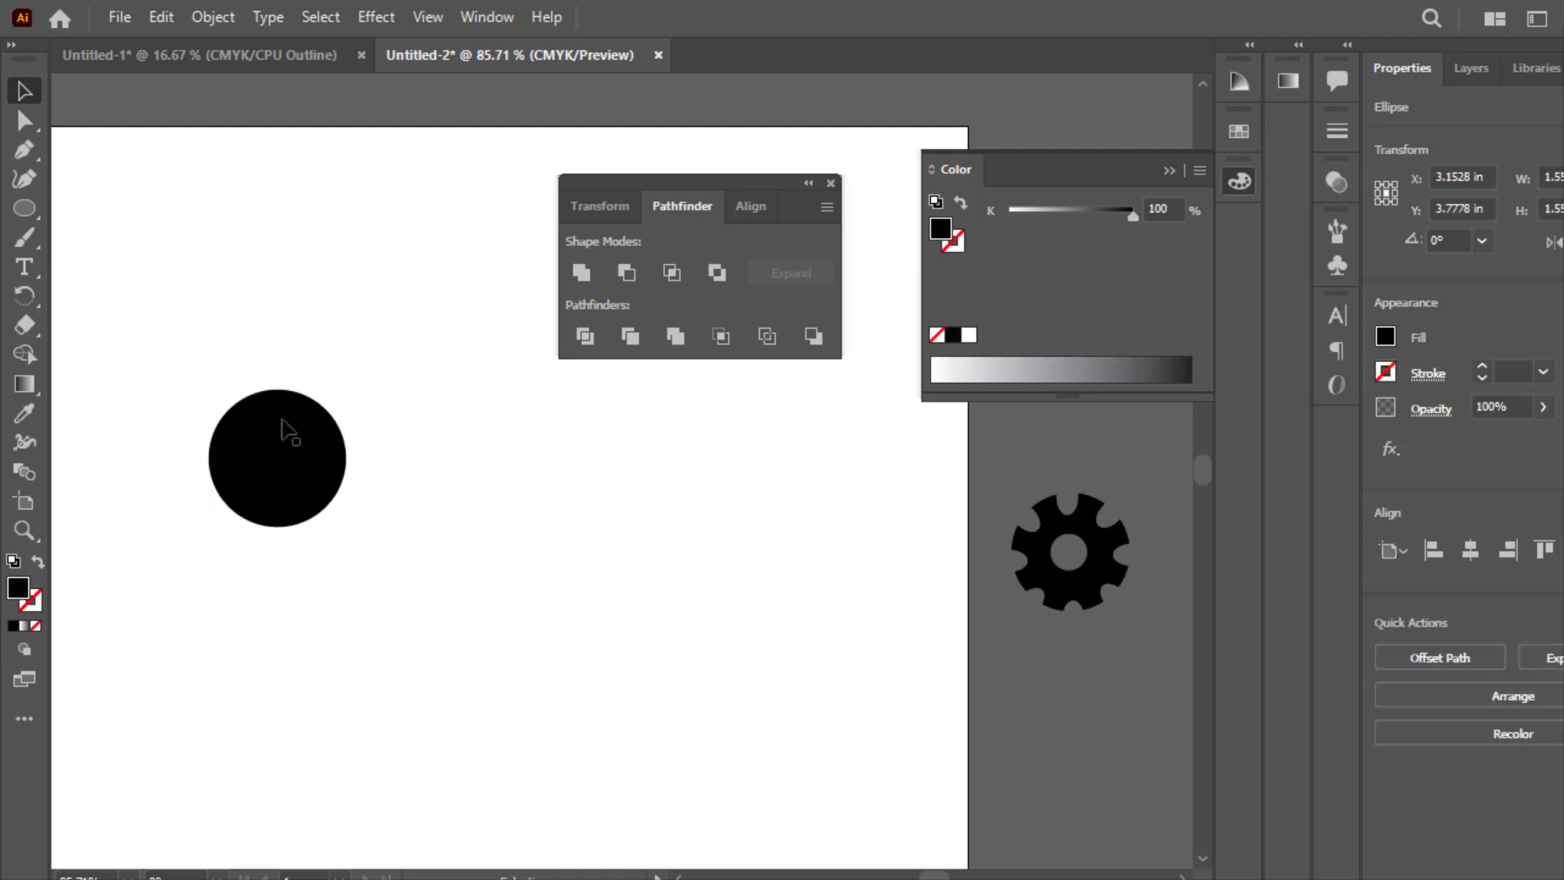
pyautogui.hotkey('ctrl', 'z')
pyautogui.hotkey('ctrl', 'z')
pyautogui.hotkey('ctrl', 'z')
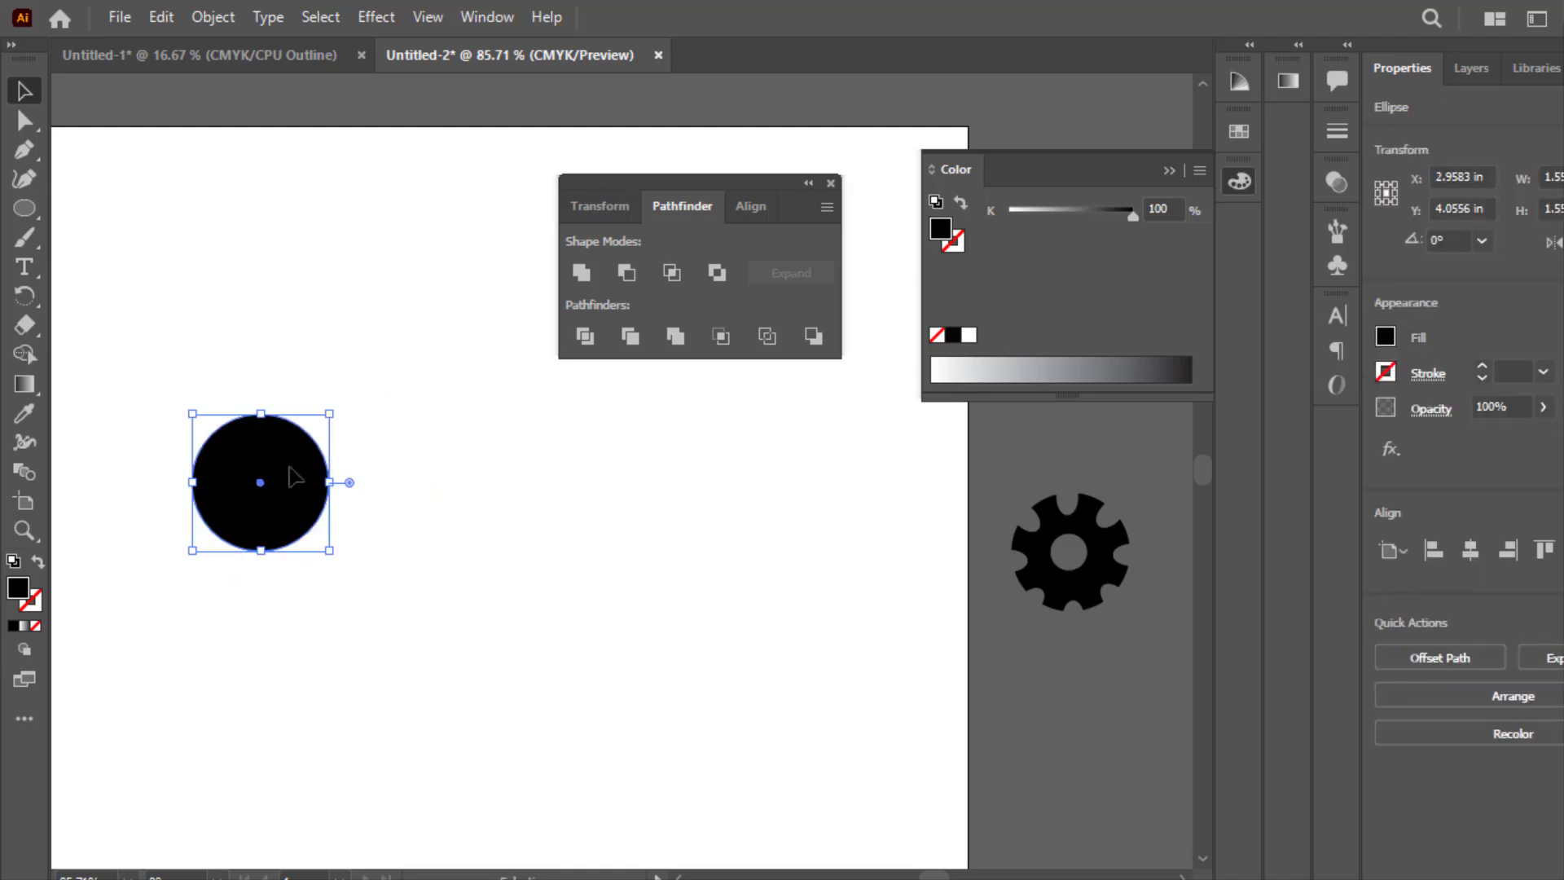
pyautogui.hotkey('ctrl', 'z')
pyautogui.hotkey('ctrl', 'z')
pyautogui.hotkey('ctrl', 'z')
pyautogui.hotkey('ctrl', 'z')
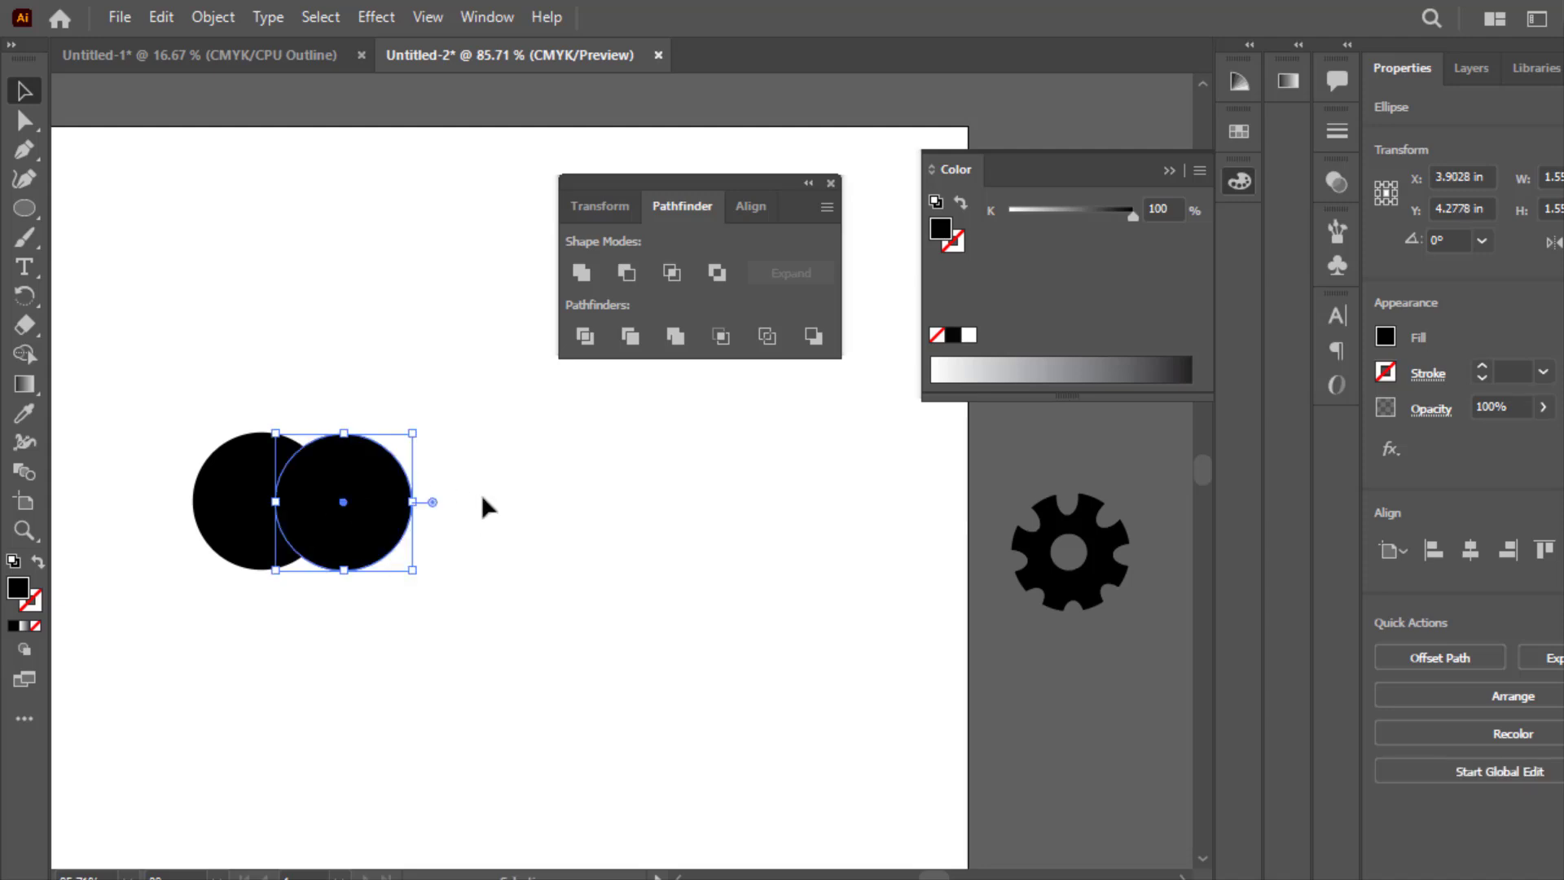
# Select the two overlapping black circles and merge them with Pathfinder.
pyautogui.click(506, 475)
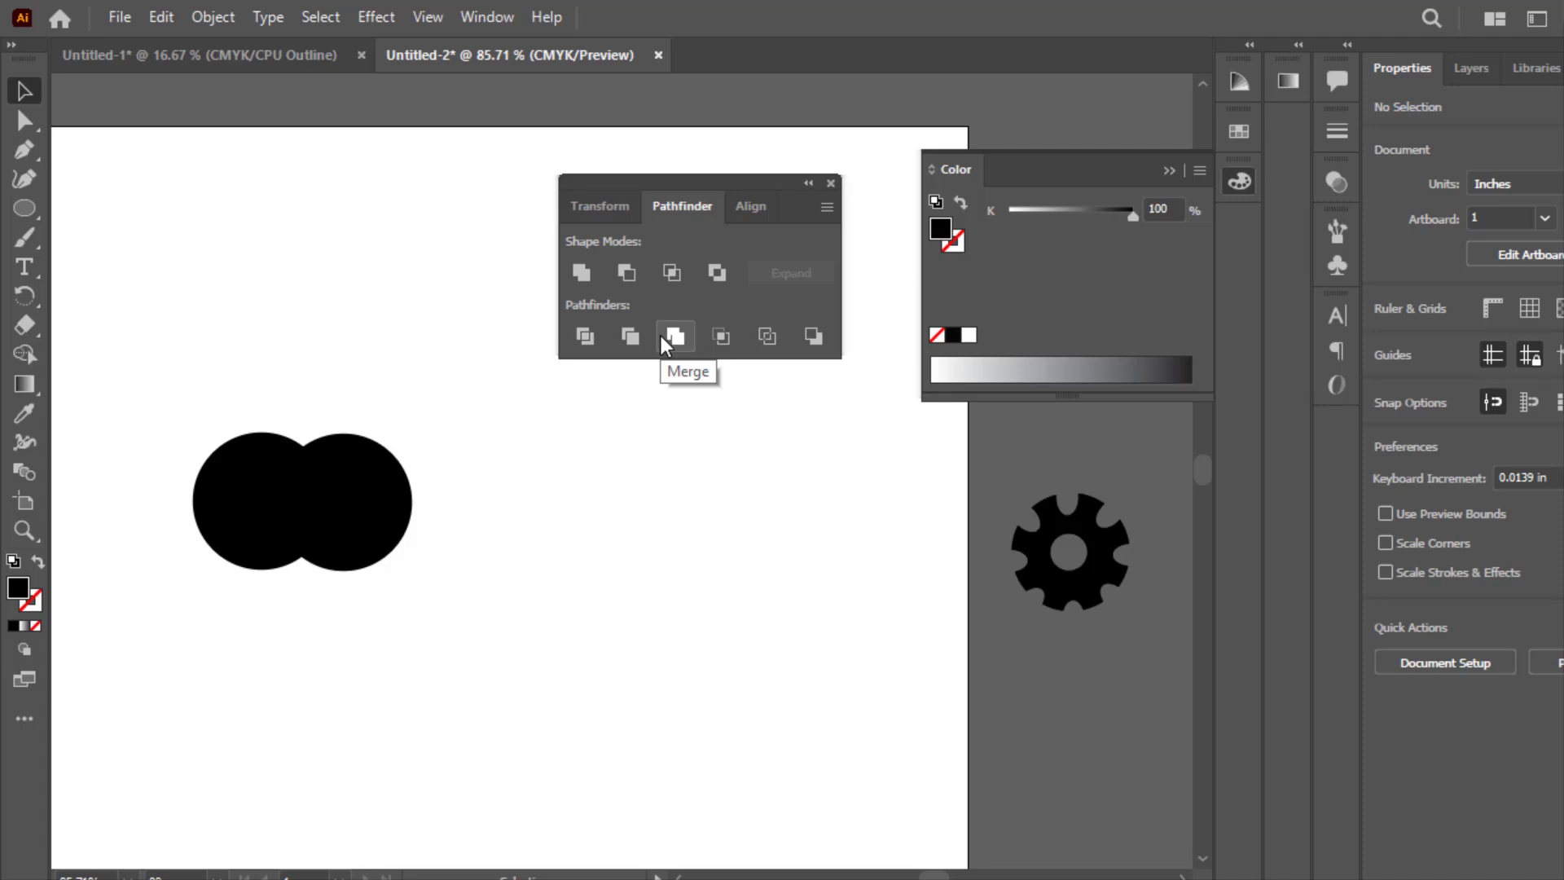
pyautogui.moveTo(191, 329); pyautogui.dragTo(456, 619)
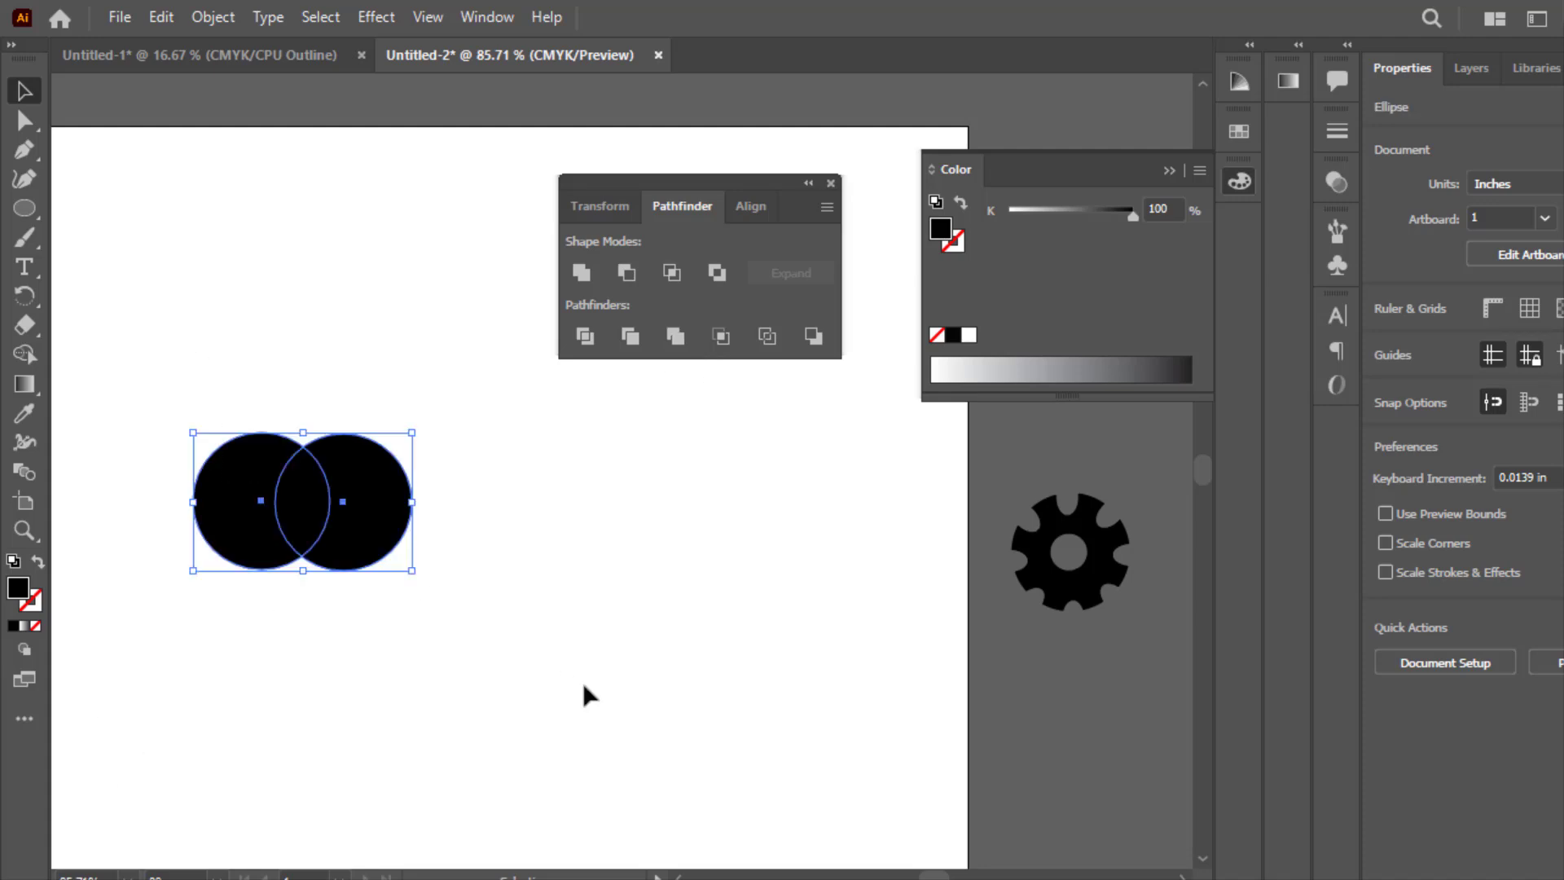
pyautogui.click(674, 335)
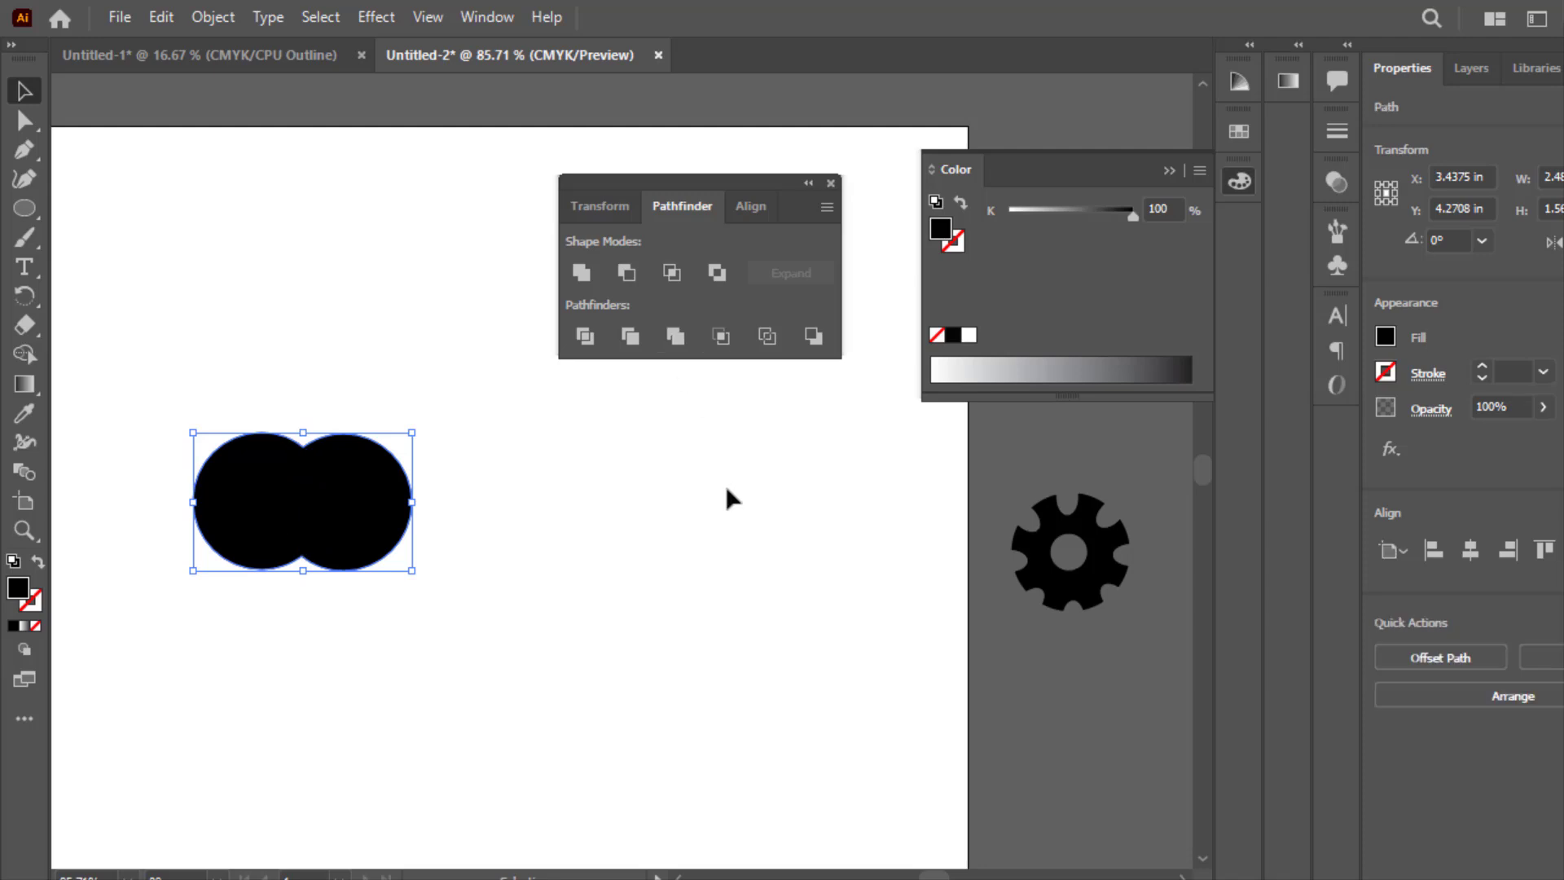
# Give the merged shape no fill and a black stroke, and examine its joined outline around the upper notch.
pyautogui.click(188, 376)
pyautogui.click(325, 547)
pyautogui.click(36, 624)
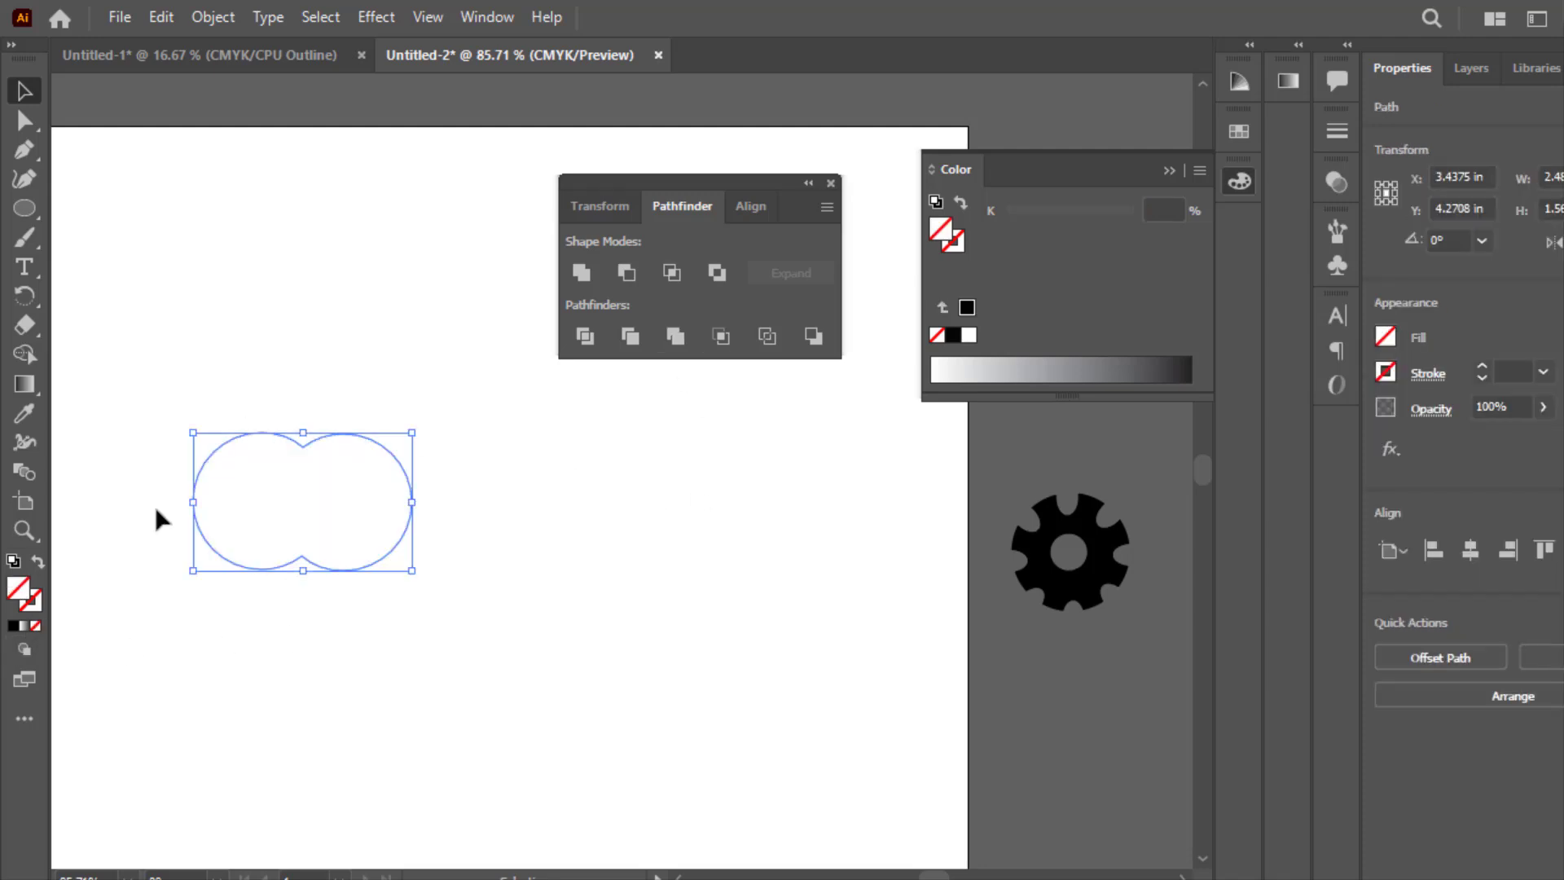
pyautogui.click(16, 627)
pyautogui.click(341, 383)
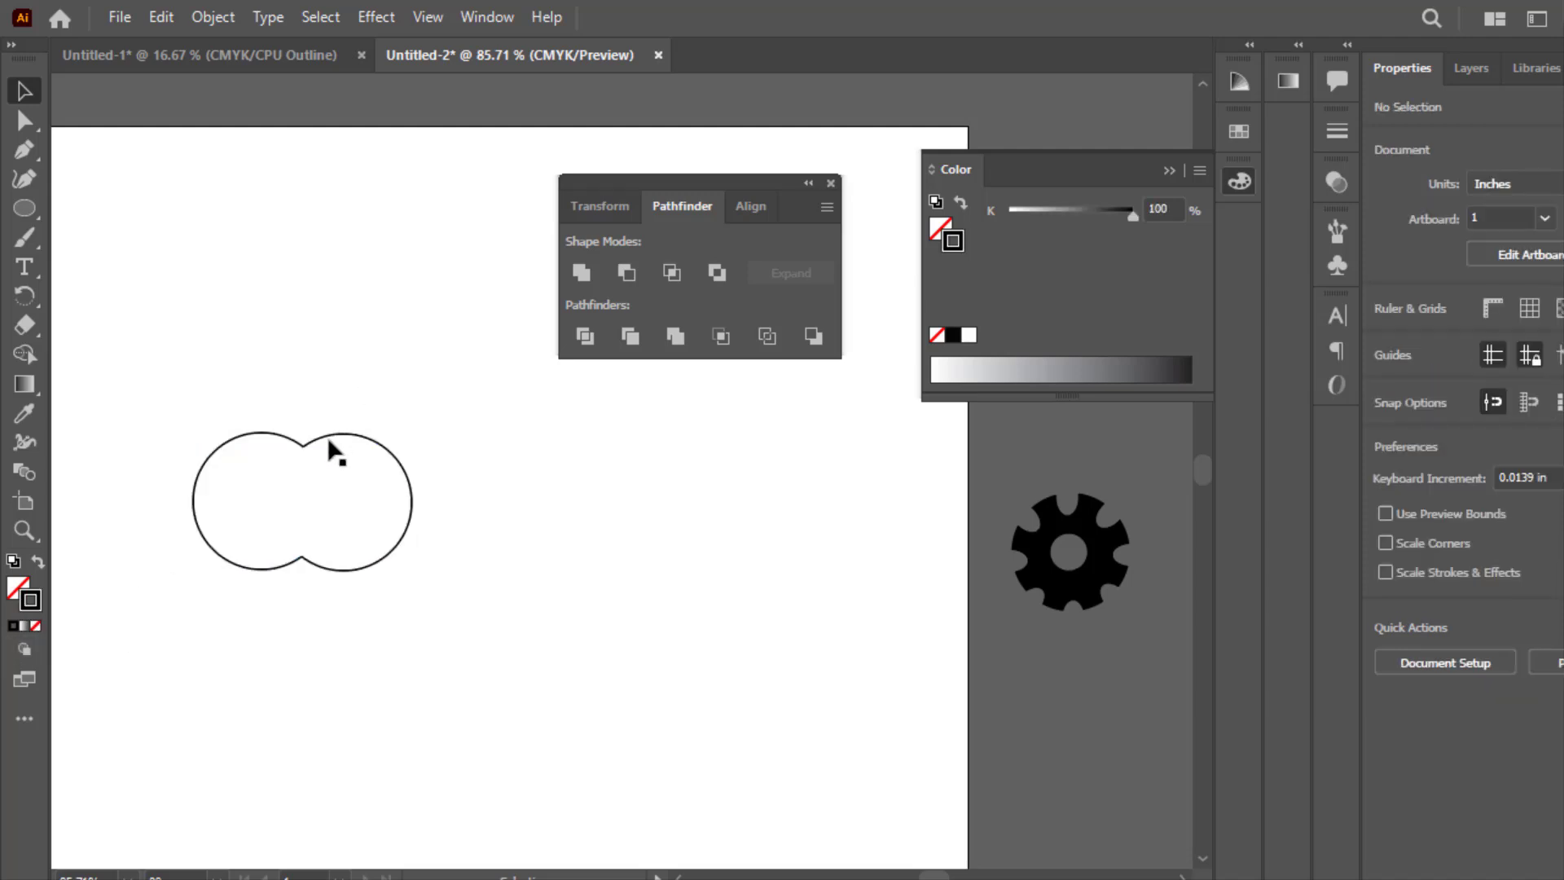
pyautogui.click(287, 444)
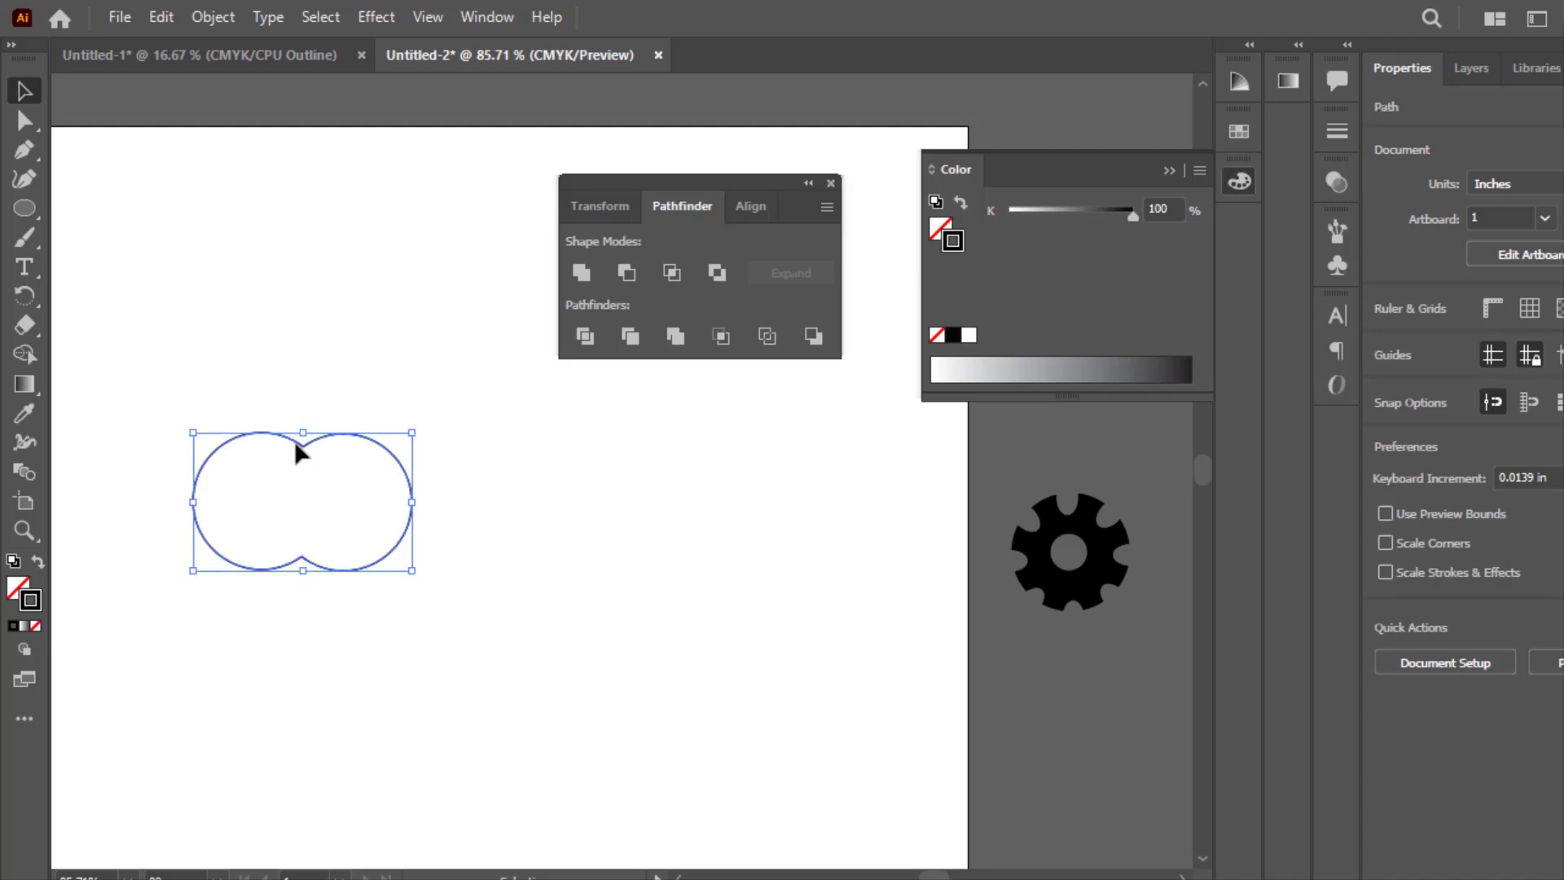
pyautogui.click(500, 556)
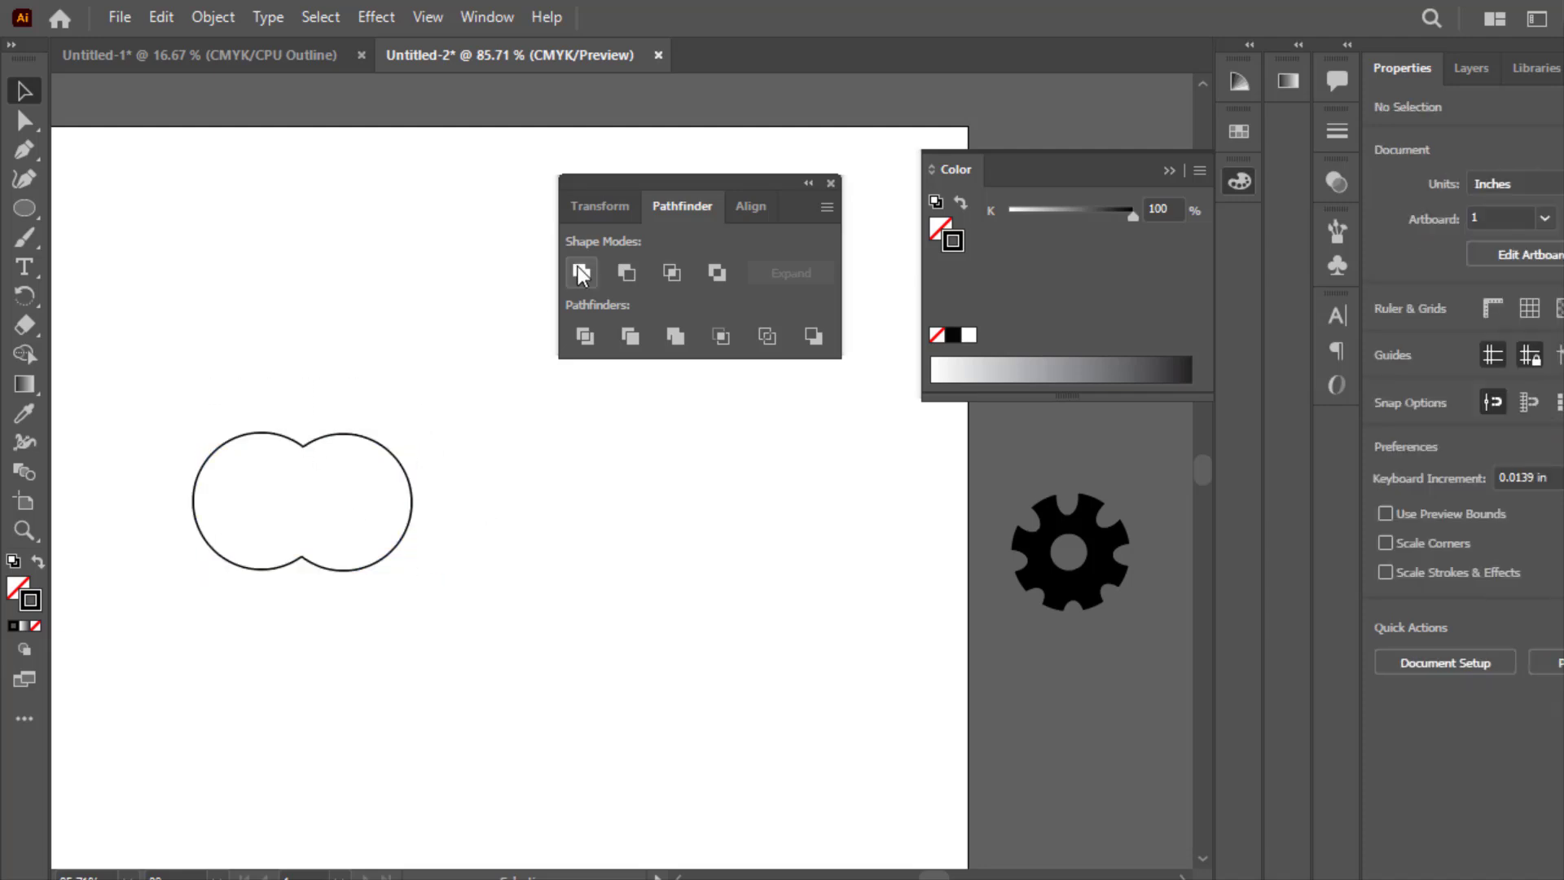
pyautogui.click(303, 447)
pyautogui.rightClick(300, 448)
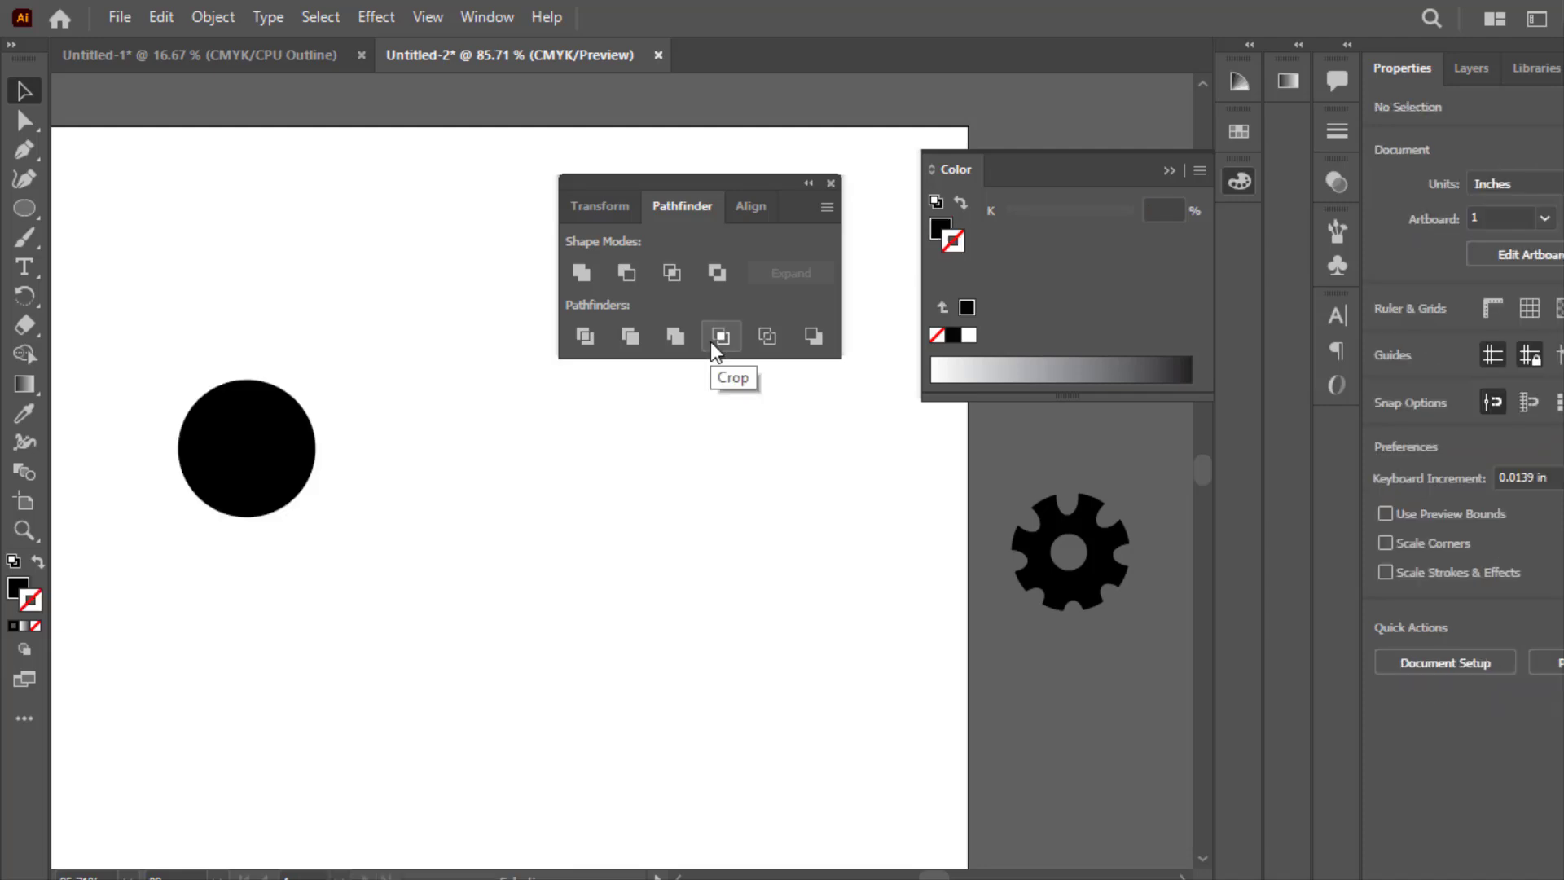
# Copy the black circle over its right side and select both overlapping circles.
pyautogui.click(241, 453)
pyautogui.moveTo(257, 414); pyautogui.dragTo(339, 416)
pyautogui.moveTo(469, 457); pyautogui.dragTo(11, 259)
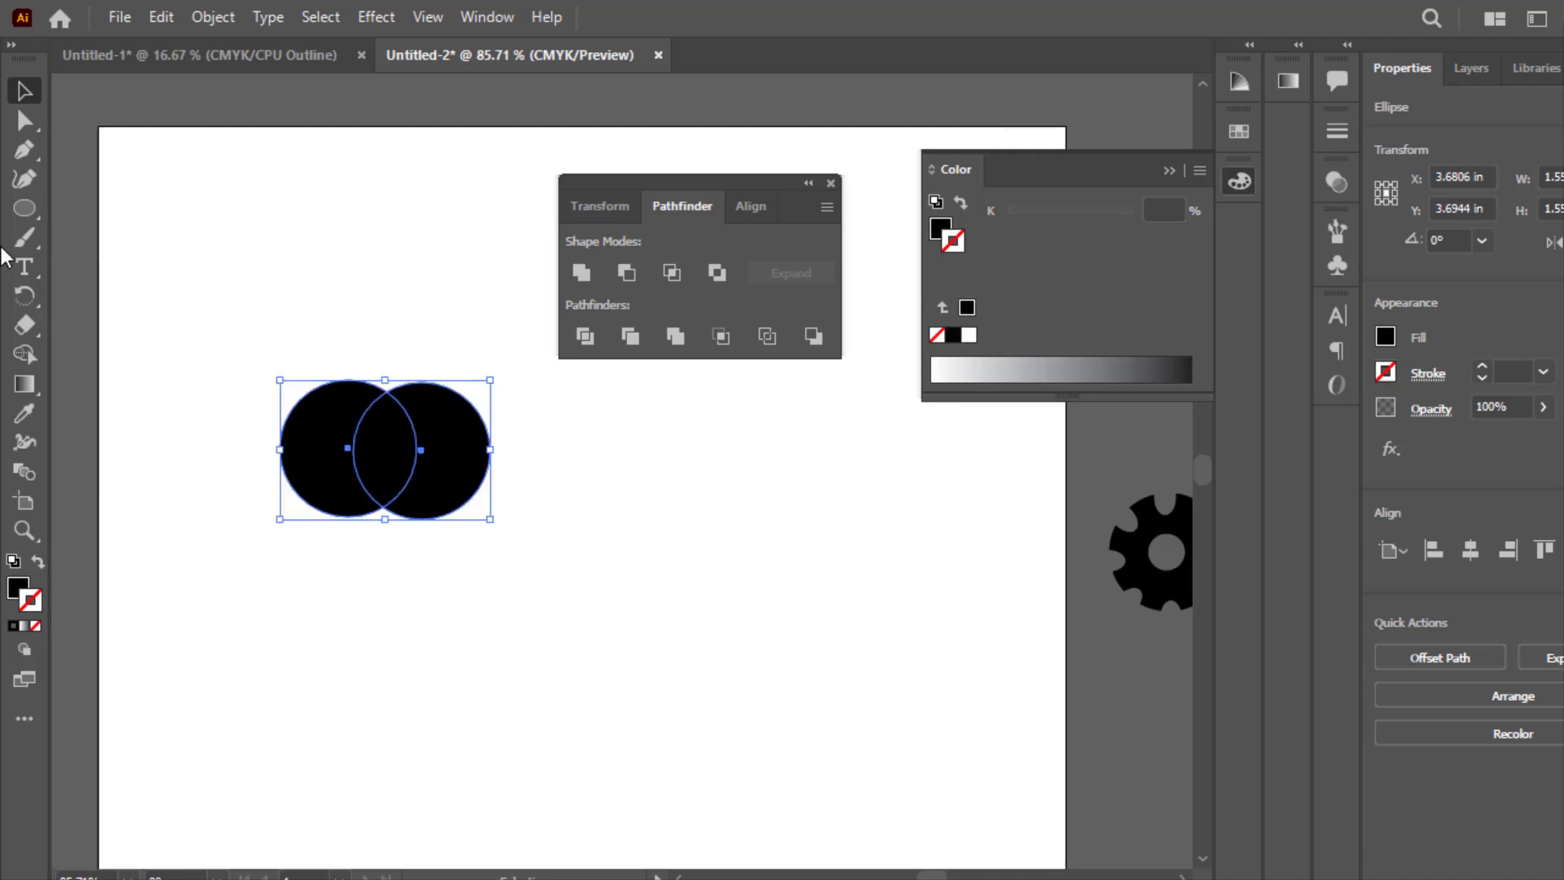
# Crop the two overlapping circles with Pathfinder and move the remaining lens shape to inspect it.
pyautogui.click(721, 336)
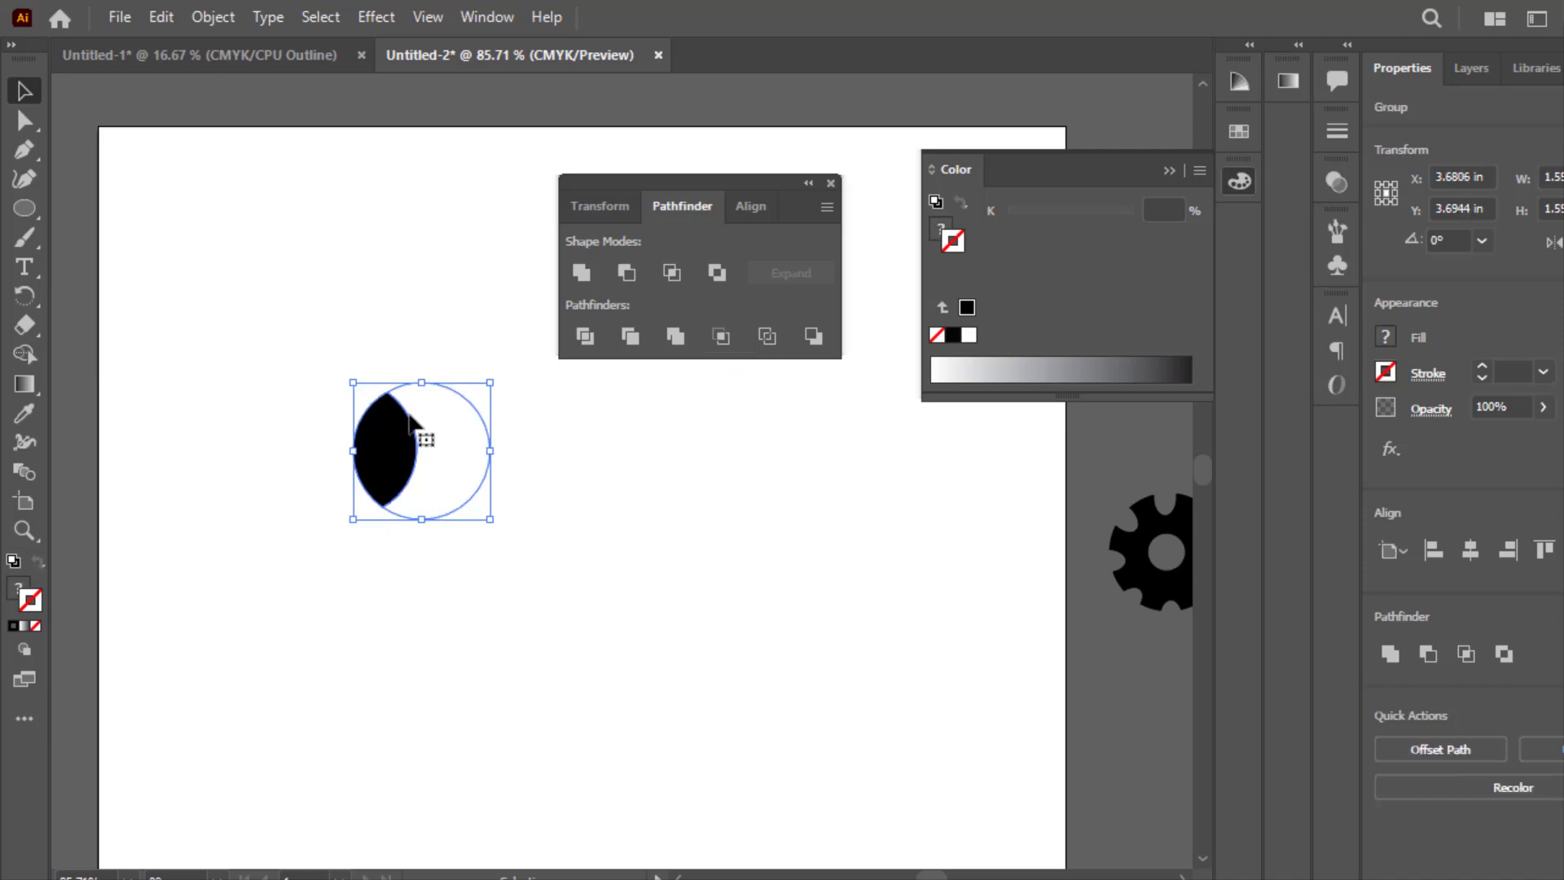
pyautogui.moveTo(396, 435); pyautogui.dragTo(263, 434)
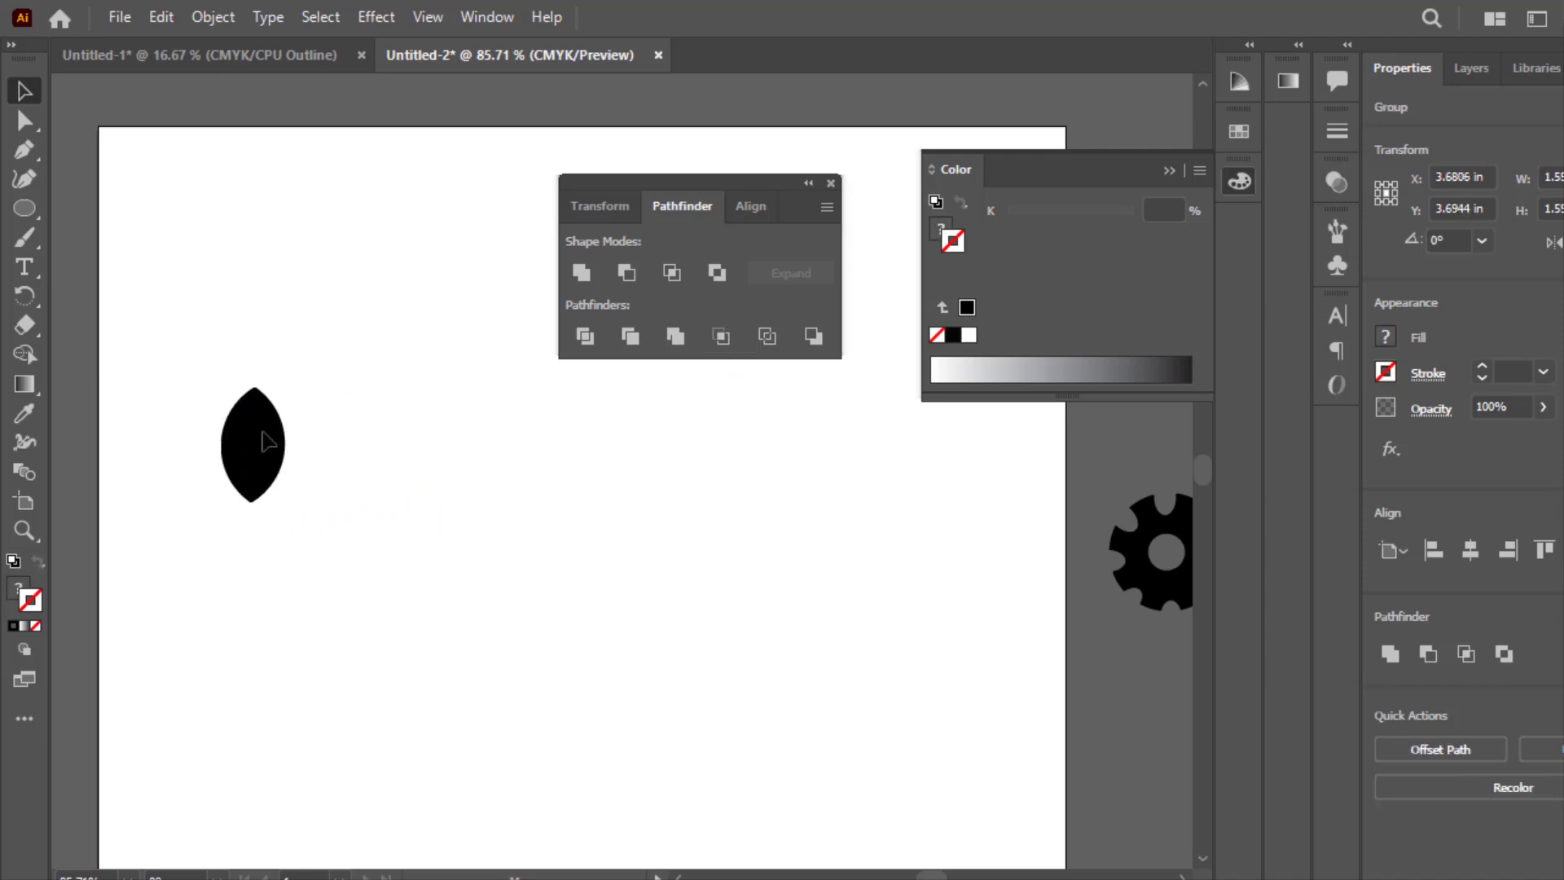
pyautogui.click(230, 381)
pyautogui.click(252, 519)
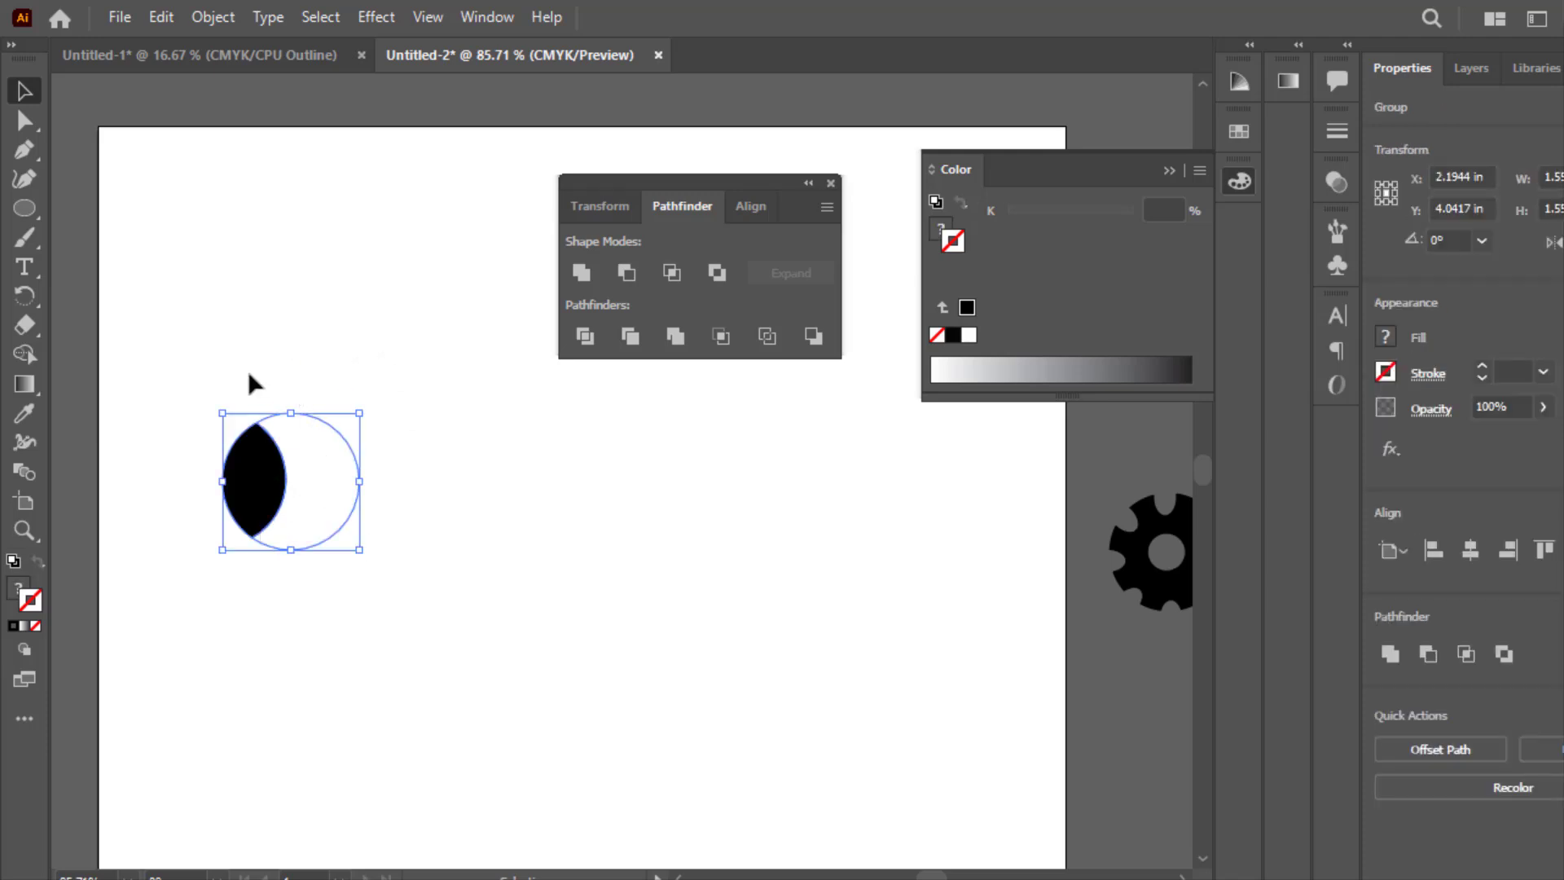
pyautogui.click(252, 377)
pyautogui.moveTo(264, 463); pyautogui.dragTo(315, 435)
pyautogui.click(356, 383)
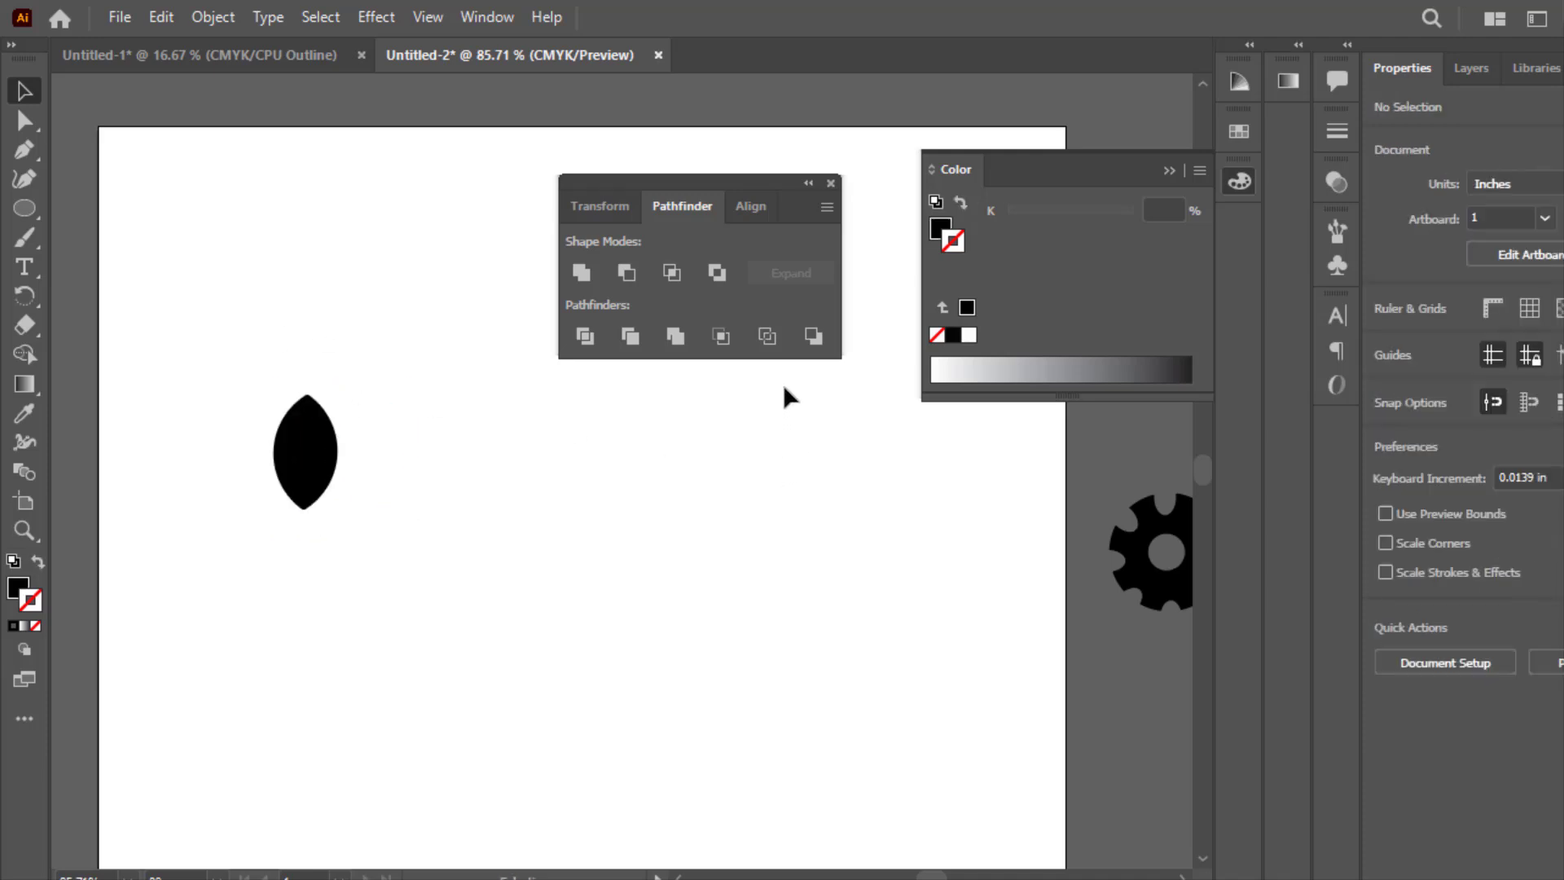
pyautogui.moveTo(344, 510); pyautogui.dragTo(353, 532)
pyautogui.click(582, 497)
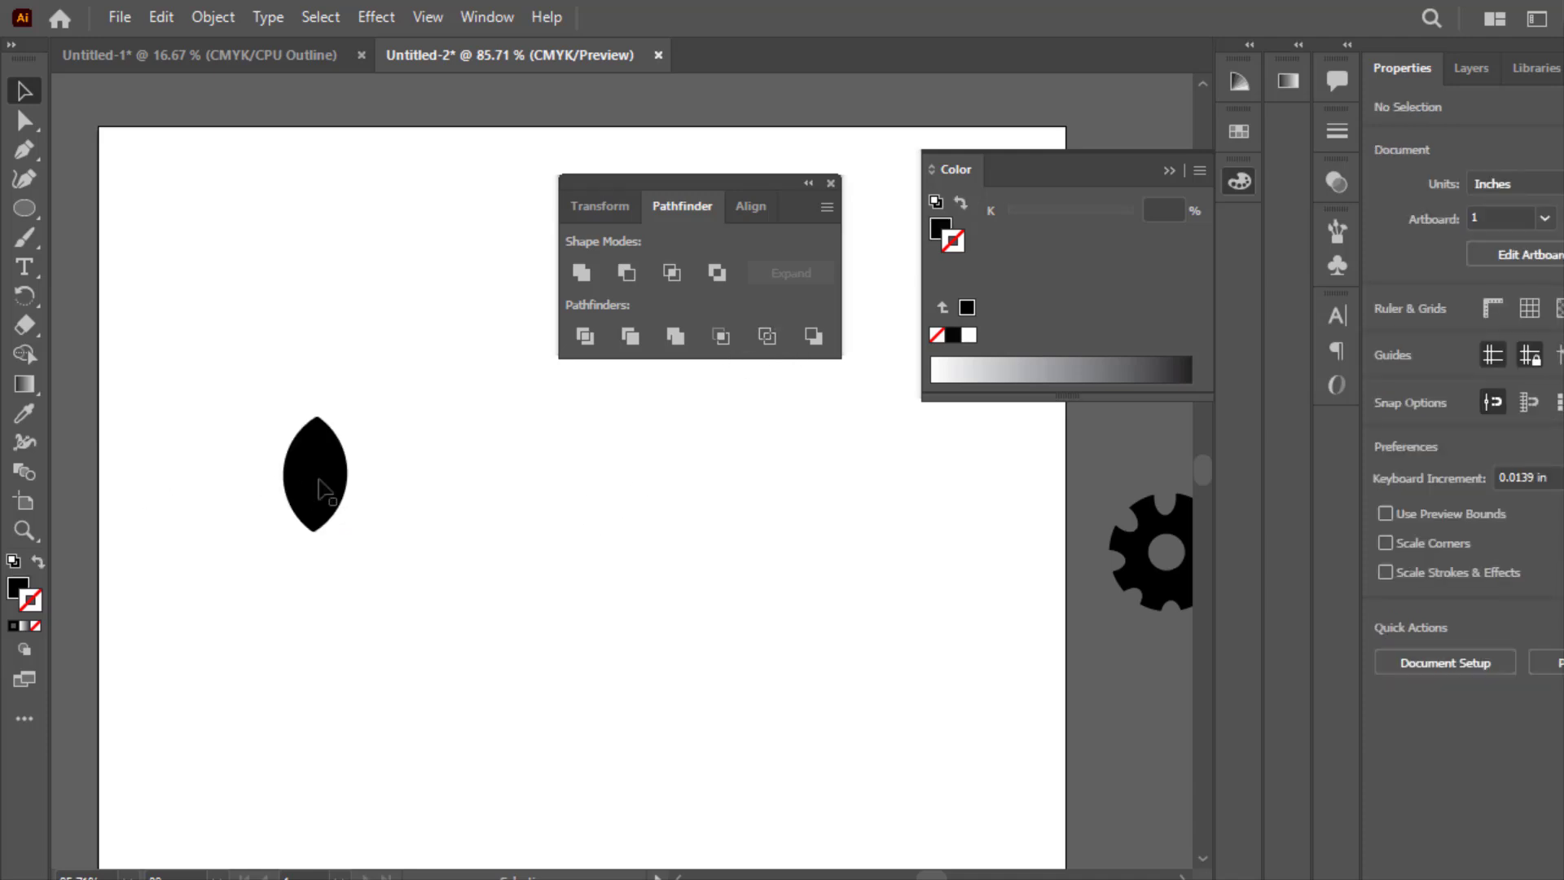
# Undo the crop and its moves to restore the two overlapping black circles.
pyautogui.hotkey('ctrl', 'z')
pyautogui.hotkey('ctrl', 'z')
pyautogui.hotkey('ctrl', 'z')
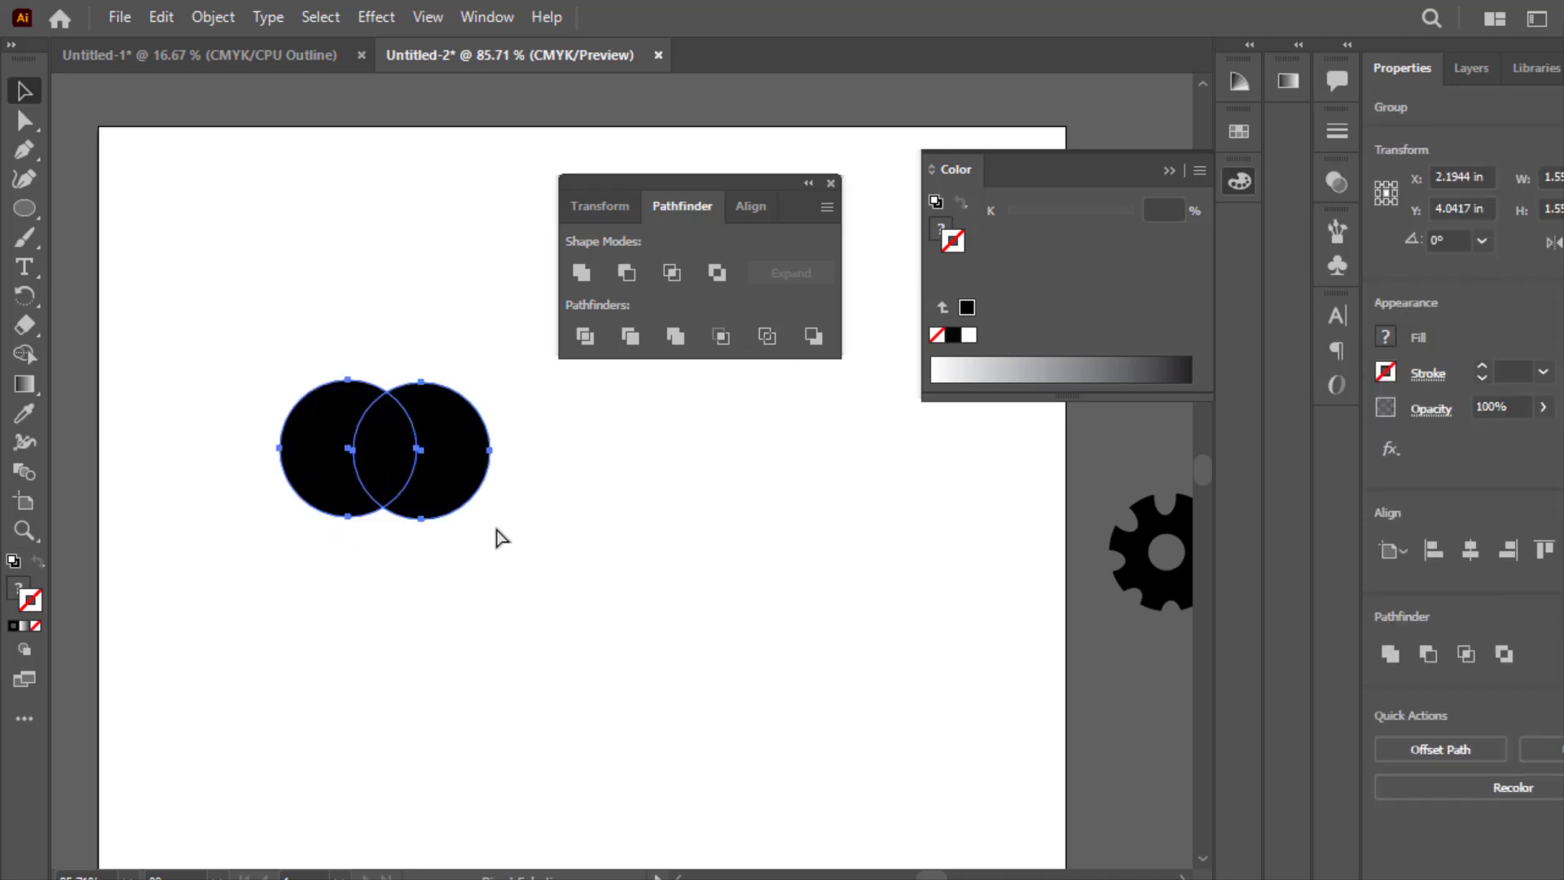
# Rearrange the two black circles side by side with a slight overlap and keep both selected.
pyautogui.click(540, 481)
pyautogui.moveTo(444, 455); pyautogui.dragTo(515, 550)
pyautogui.moveTo(478, 471); pyautogui.dragTo(286, 466)
pyautogui.click(291, 443)
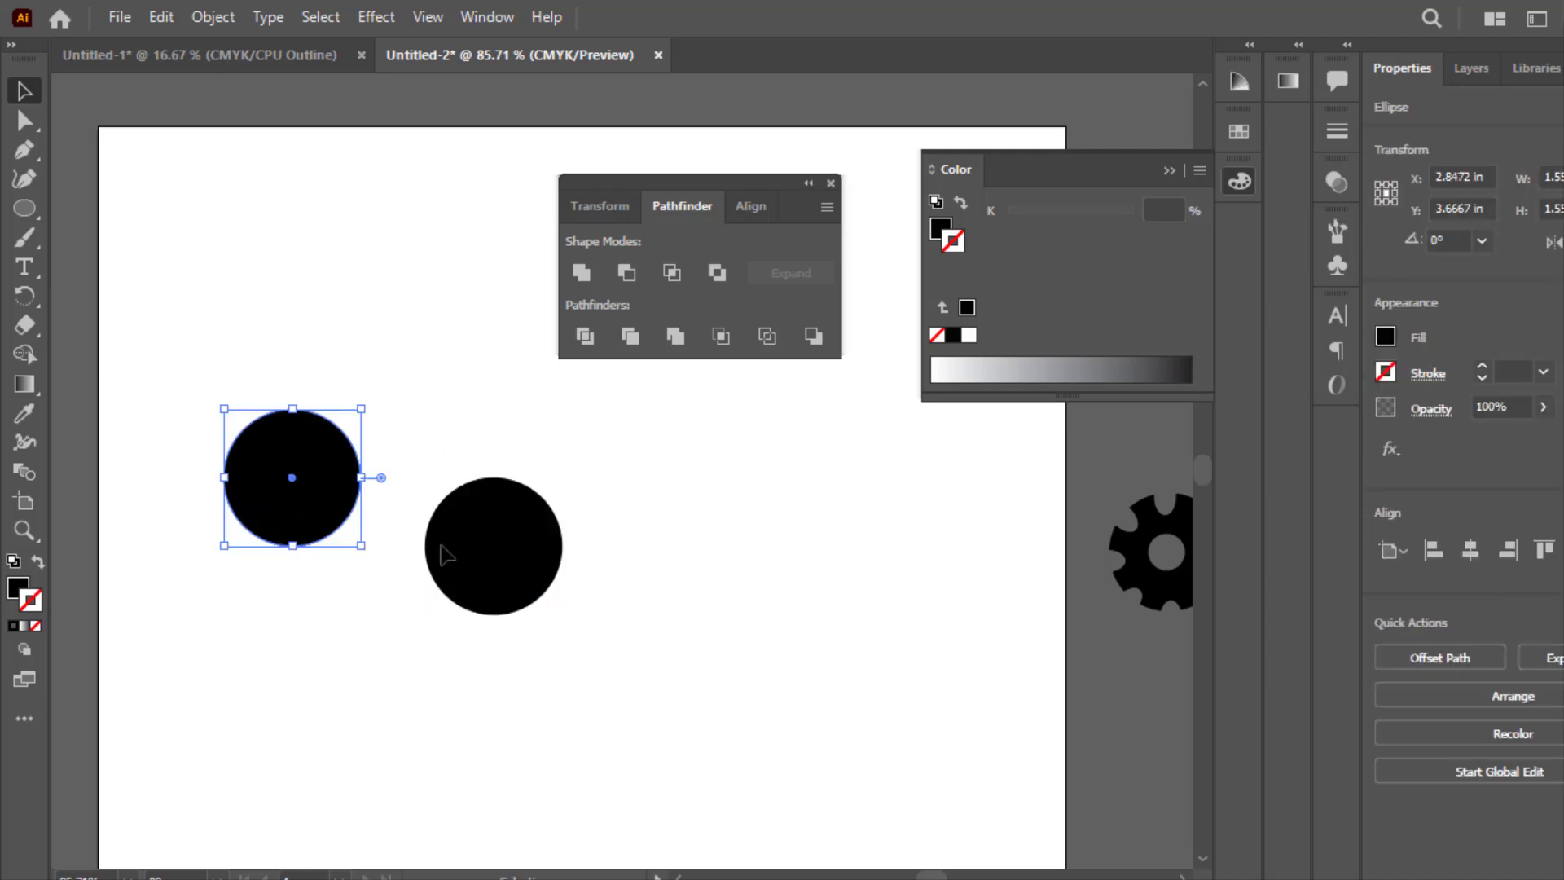
pyautogui.moveTo(489, 557); pyautogui.dragTo(407, 510)
pyautogui.click(609, 510)
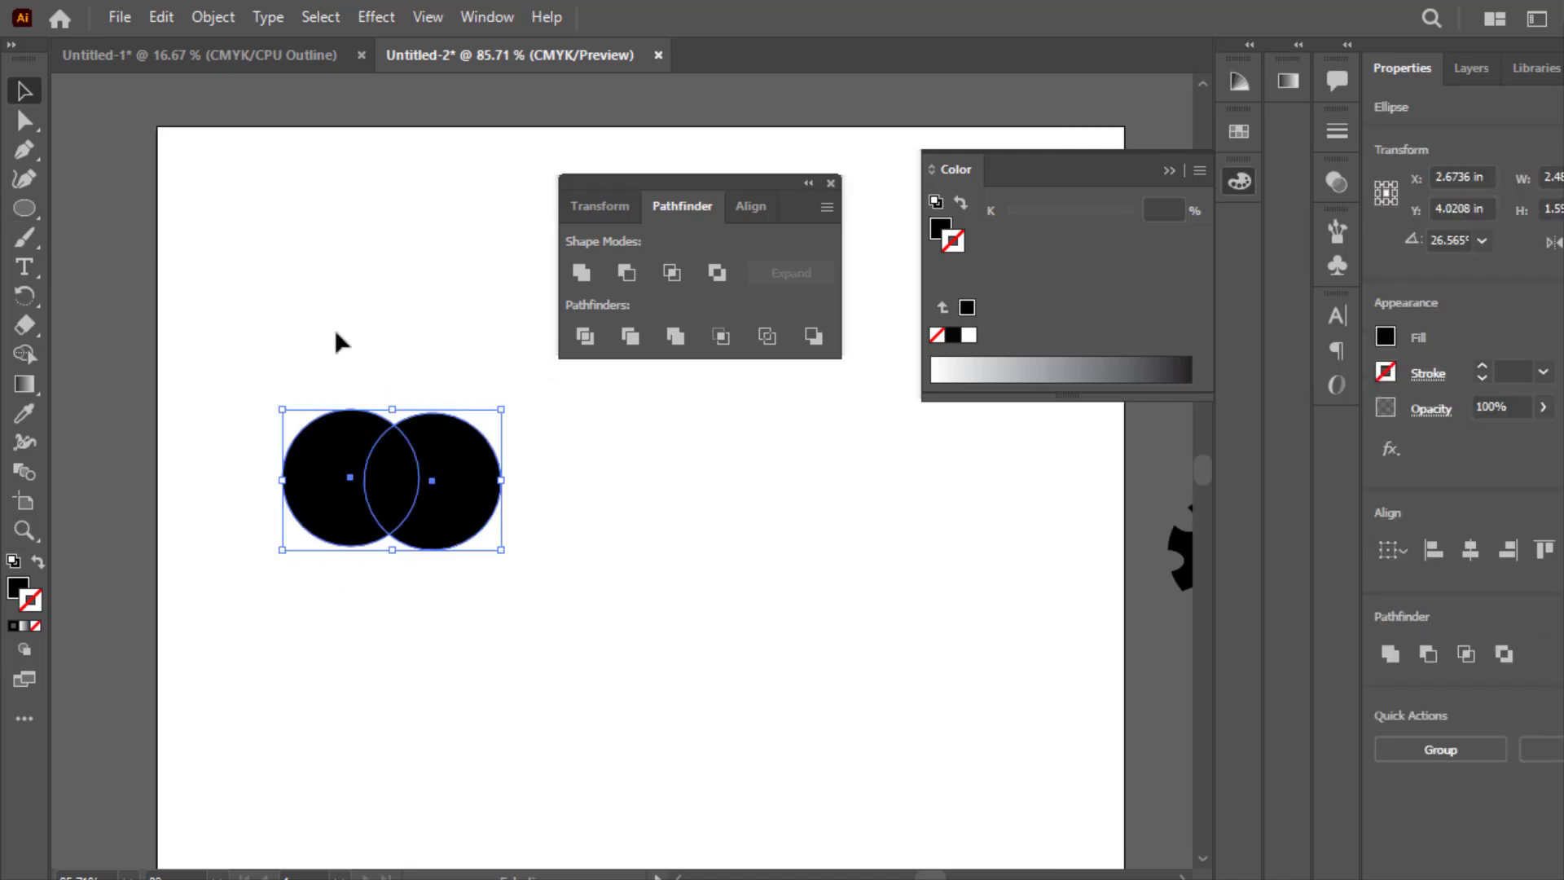
pyautogui.moveTo(341, 444); pyautogui.dragTo(325, 463)
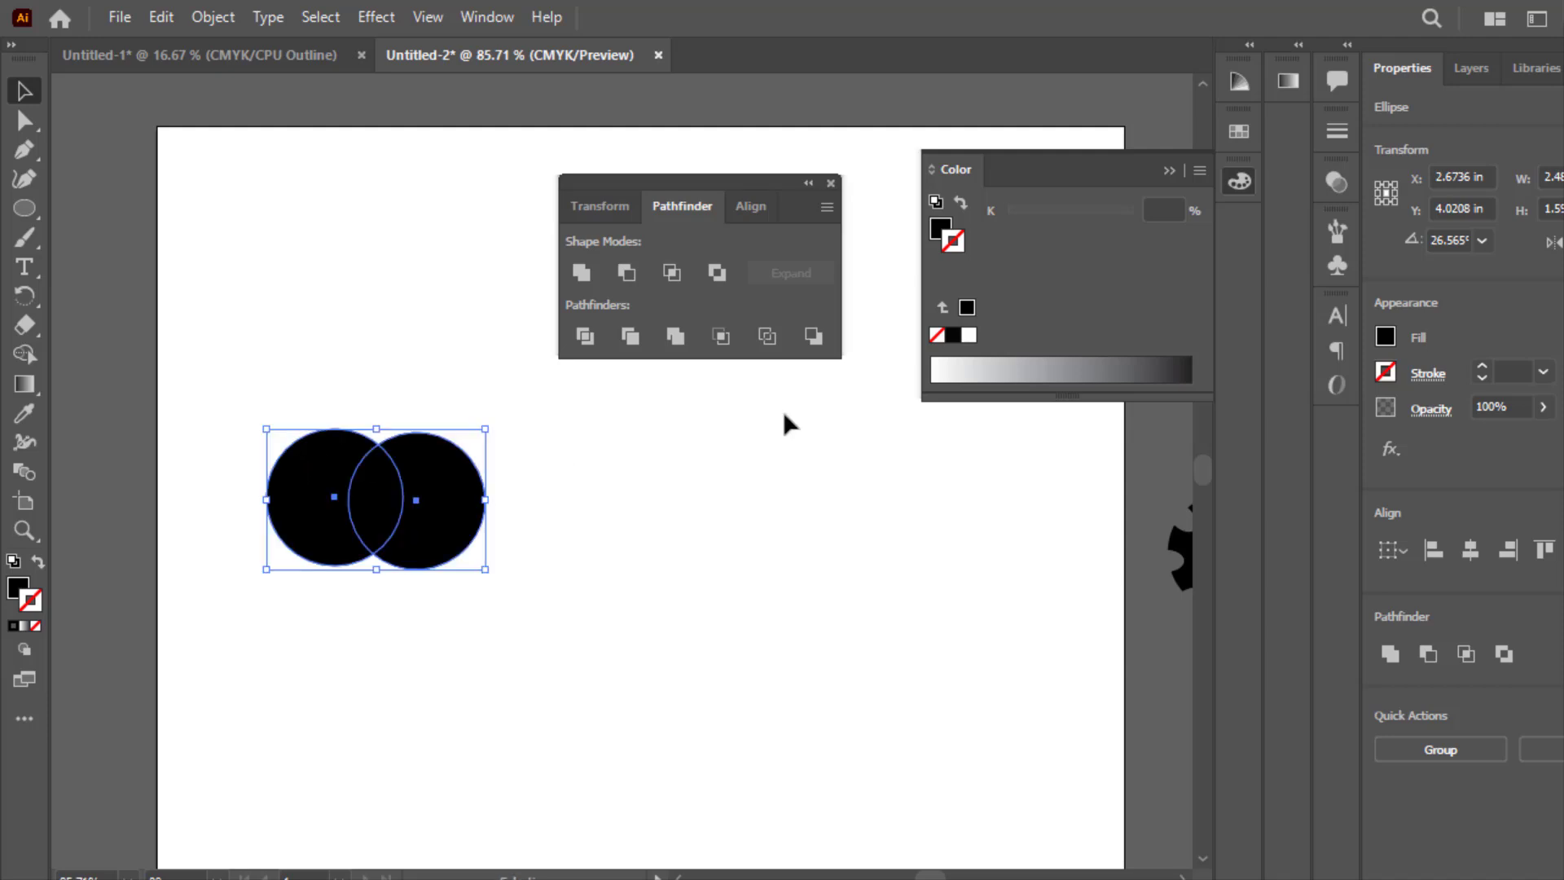
# Apply the Pathfinder Outline operation to the two overlapping circles and examine the resulting edges up close.
pyautogui.click(775, 345)
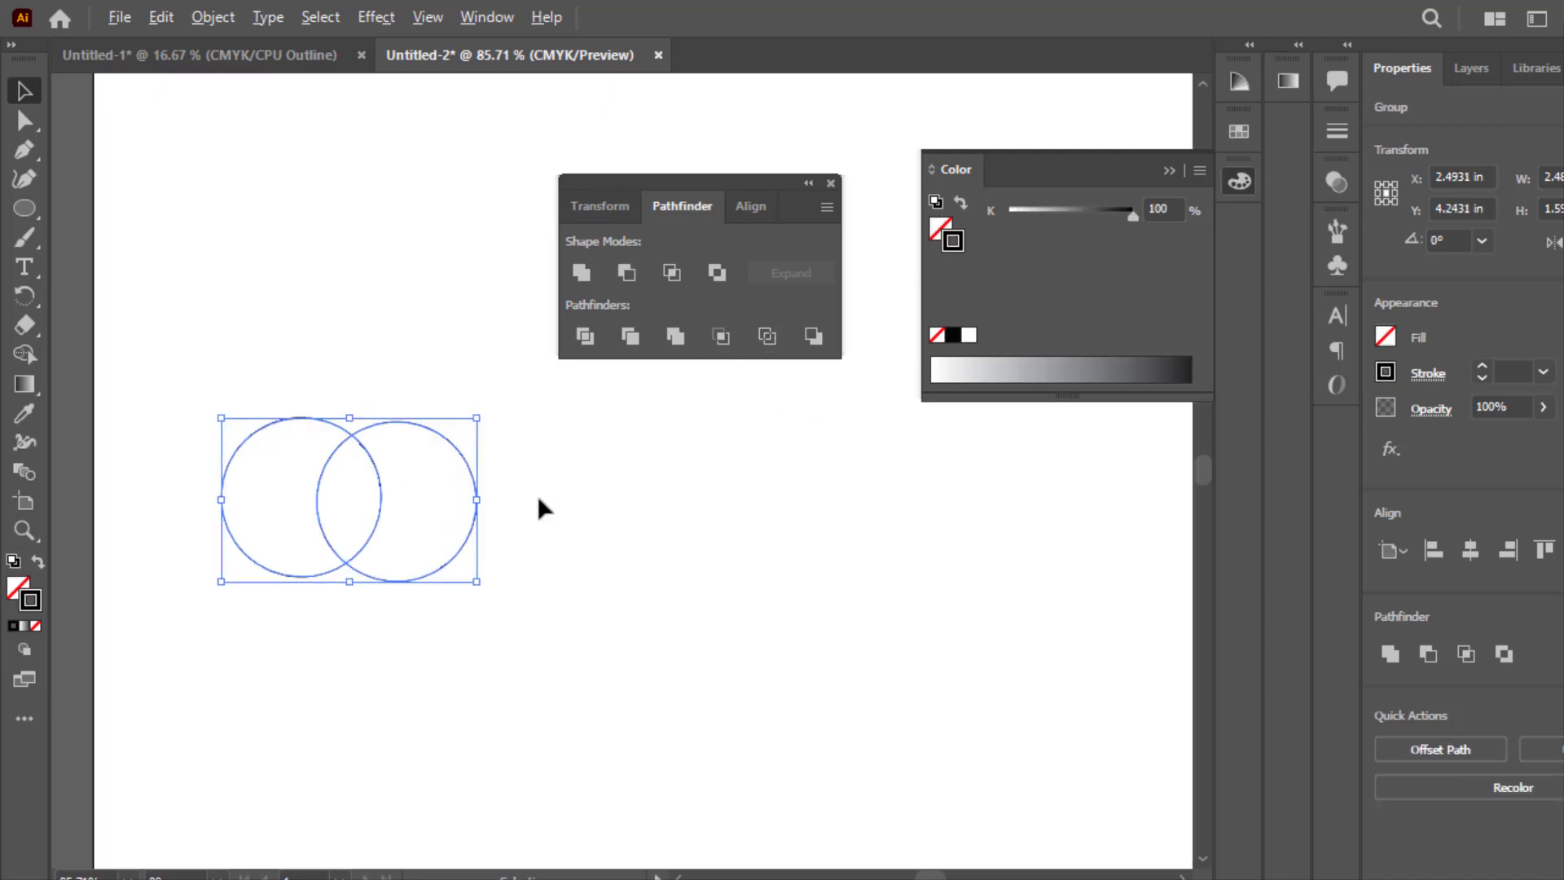
pyautogui.scroll(4, 535, 495)
pyautogui.scroll(2, 311, 418)
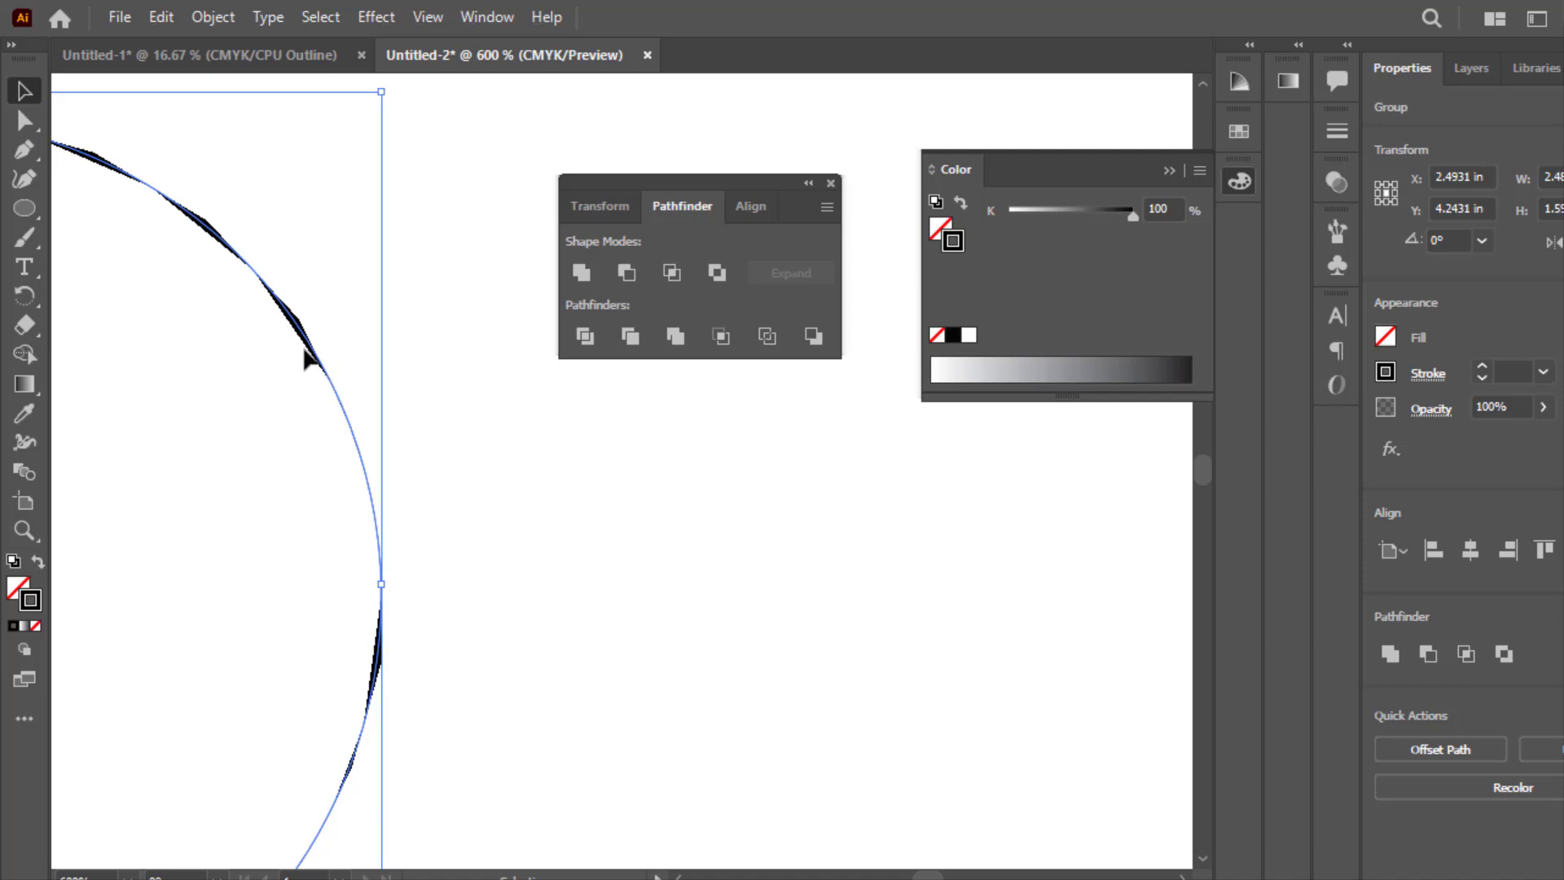
pyautogui.scroll(-4, 381, 415)
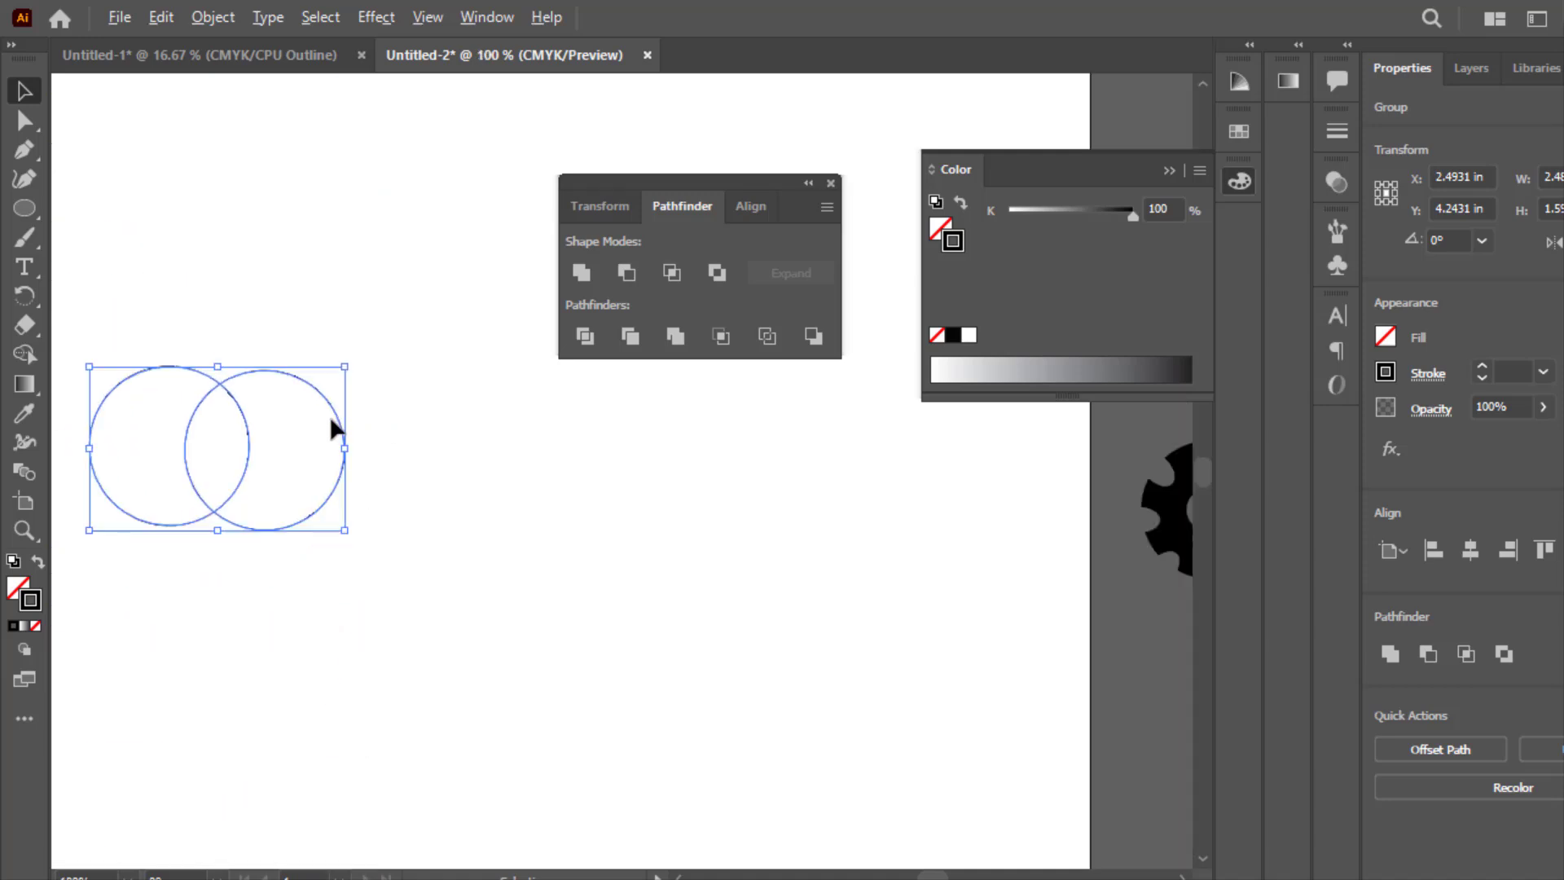
pyautogui.scroll(3, 330, 415)
pyautogui.scroll(-5, 329, 416)
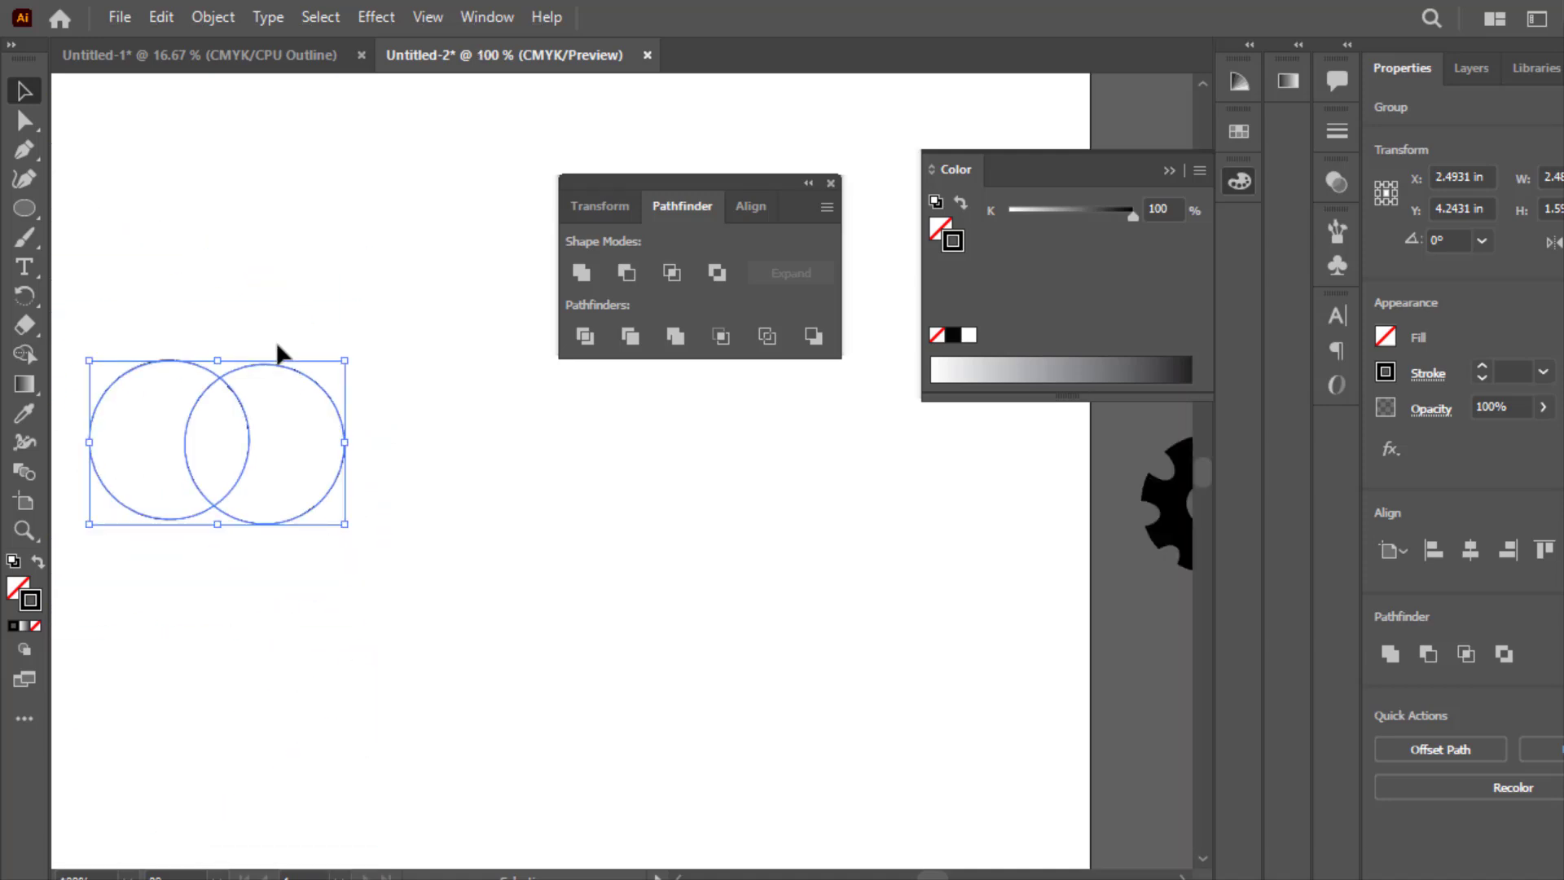
# Move the outlined circle group to the right and ungroup it.
pyautogui.click(273, 407)
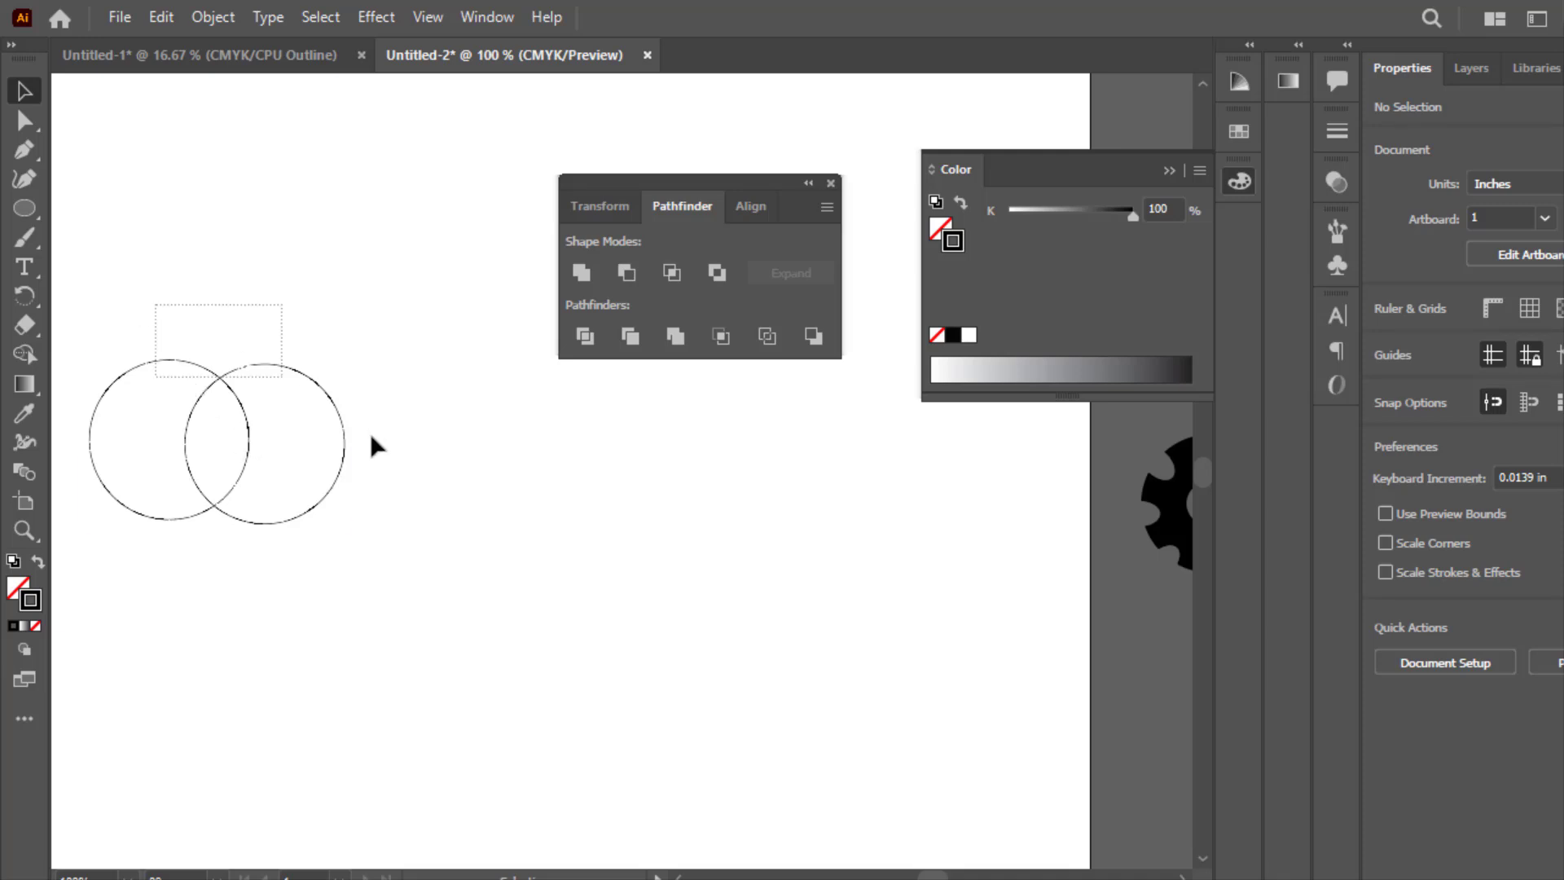
pyautogui.moveTo(371, 436); pyautogui.dragTo(186, 405)
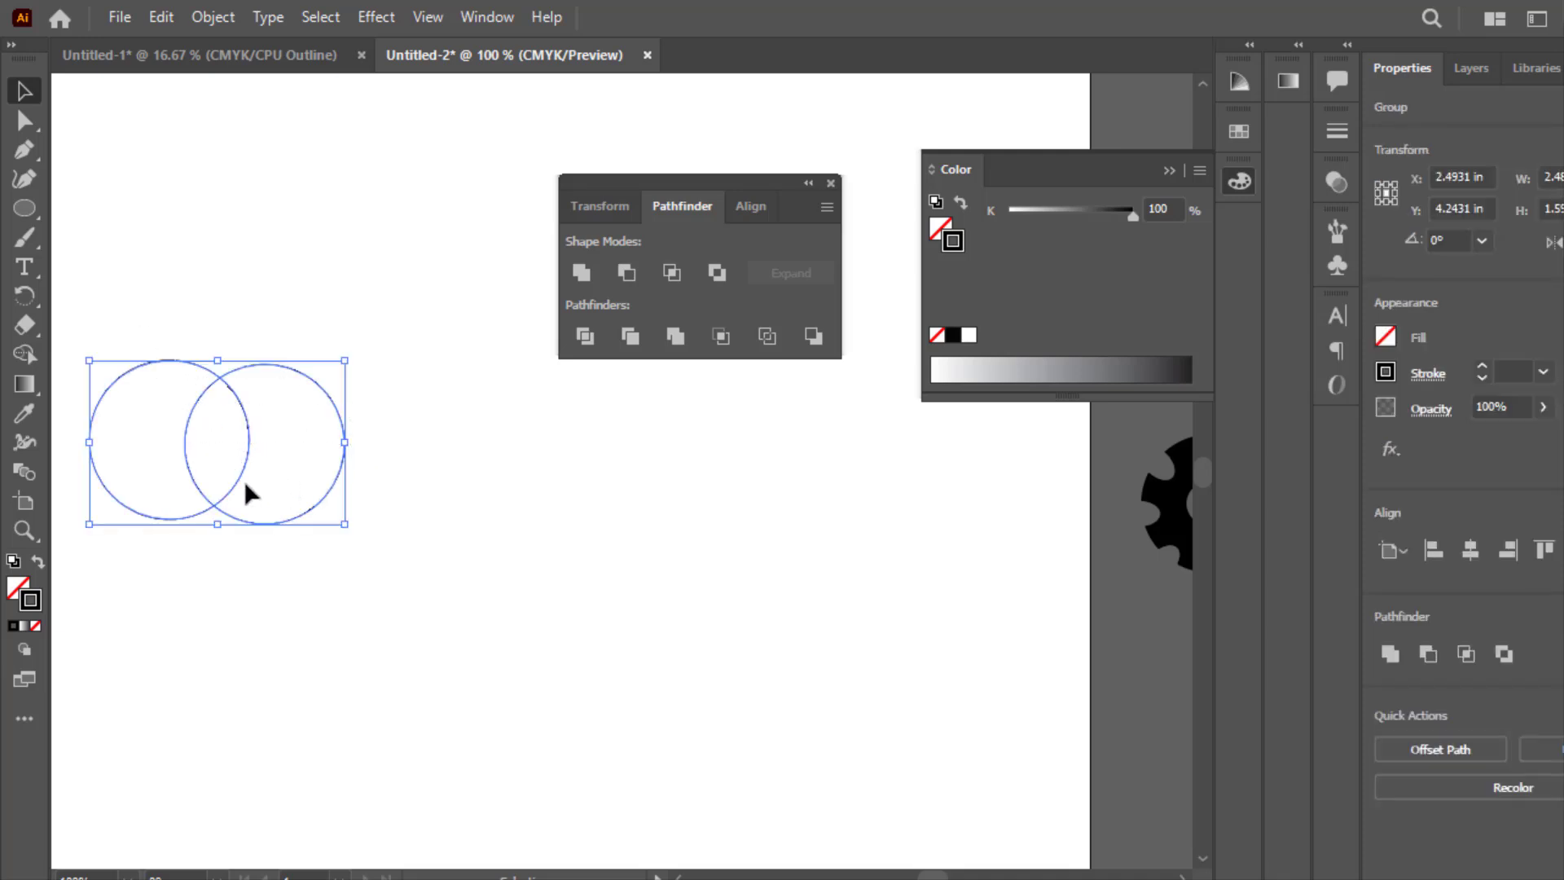
pyautogui.moveTo(235, 492); pyautogui.dragTo(356, 486)
pyautogui.rightClick(328, 489)
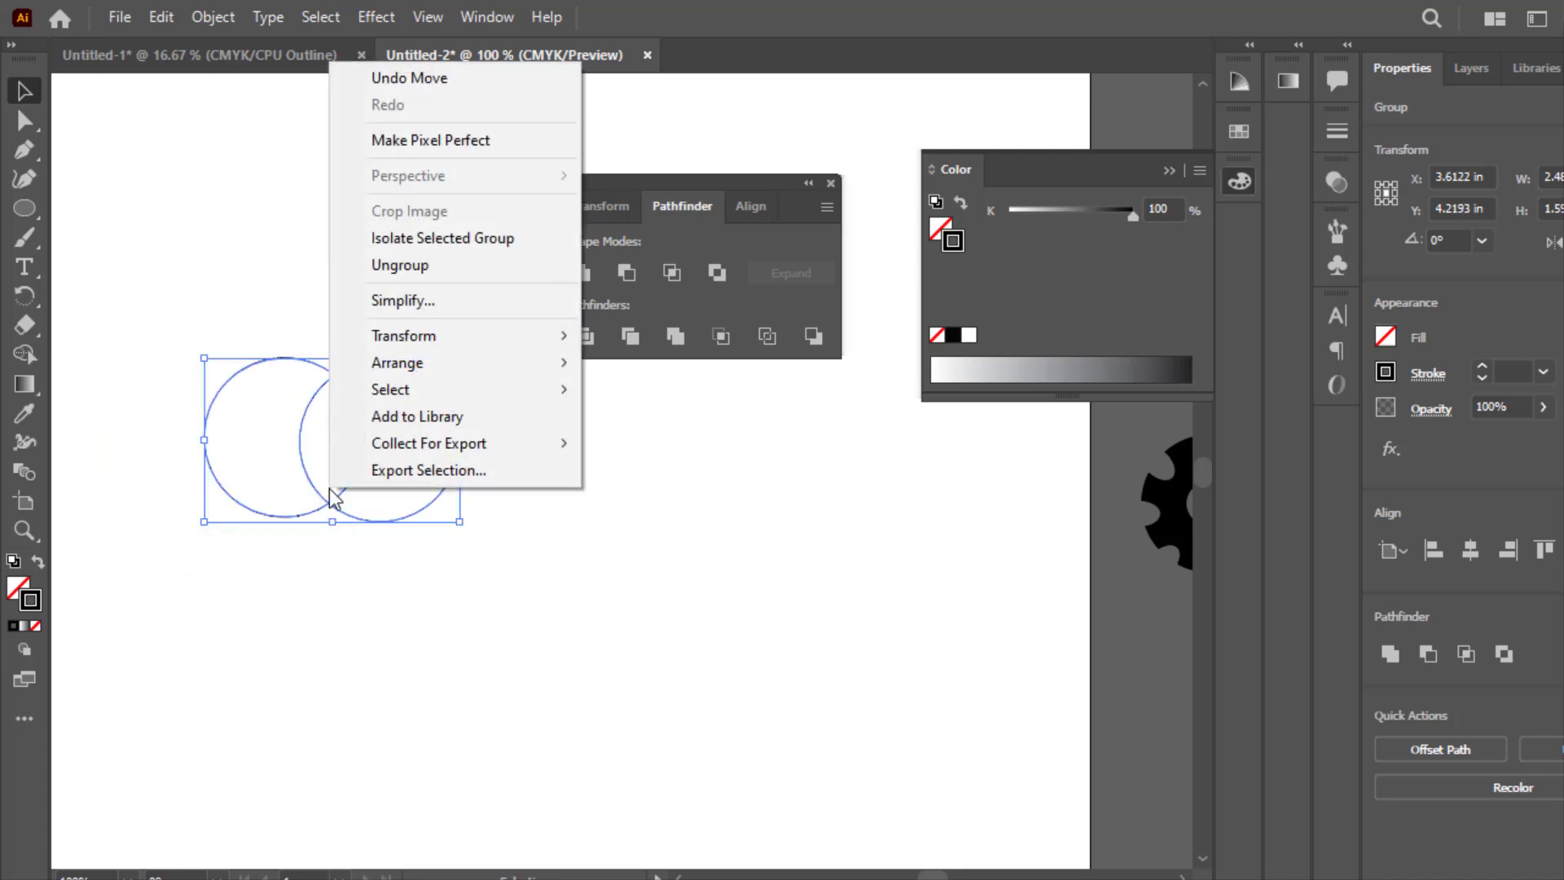
pyautogui.click(407, 276)
pyautogui.click(275, 262)
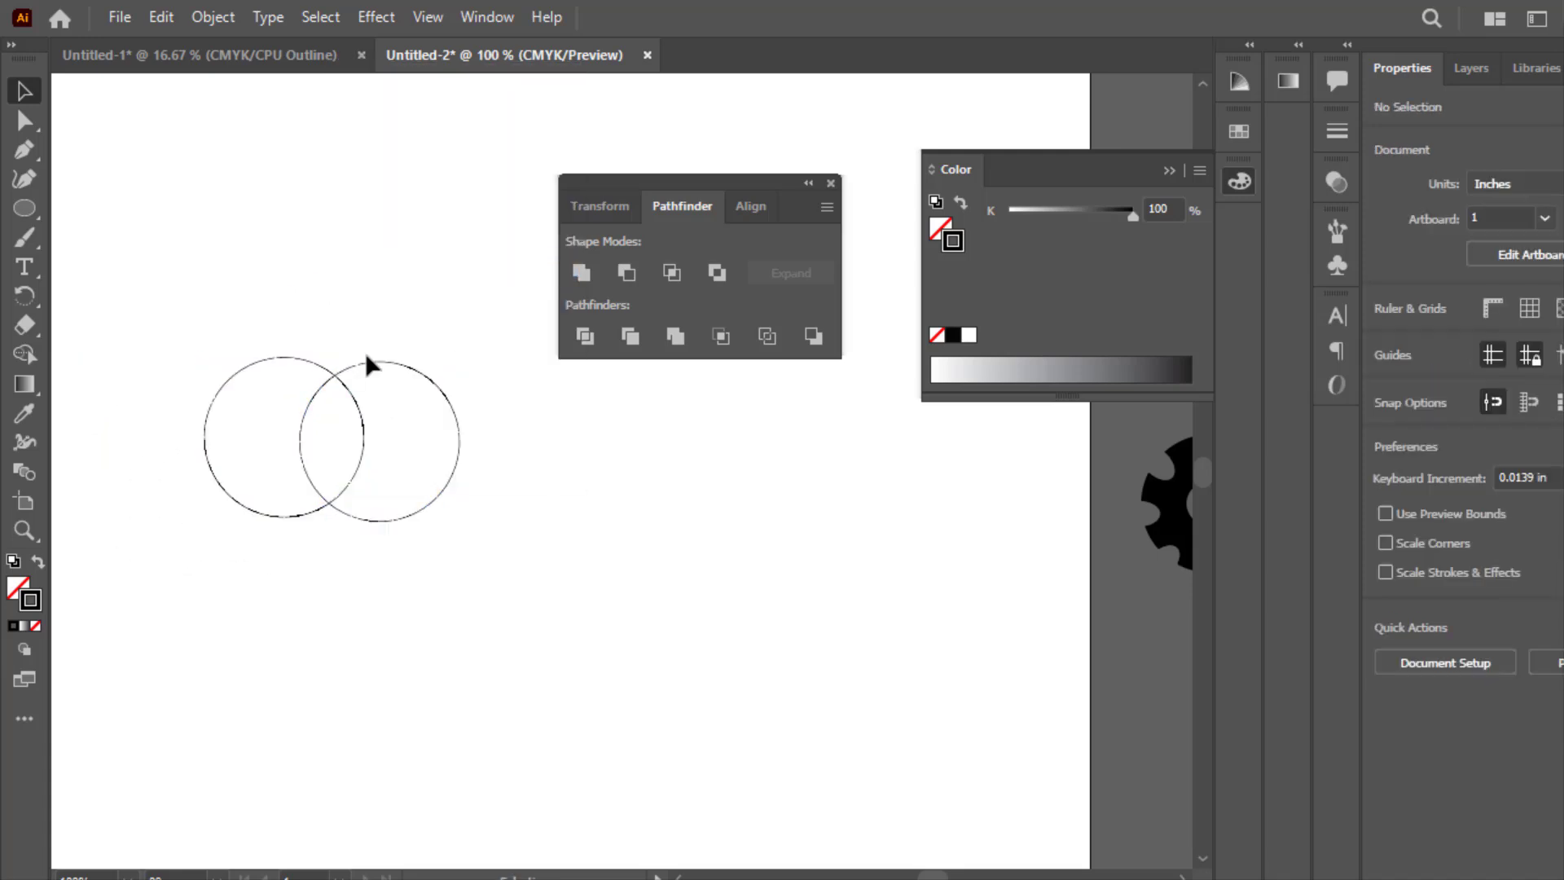
# Pull the ungrouped outline arcs of the two circles apart into four separate pieces.
pyautogui.moveTo(368, 365); pyautogui.dragTo(535, 417)
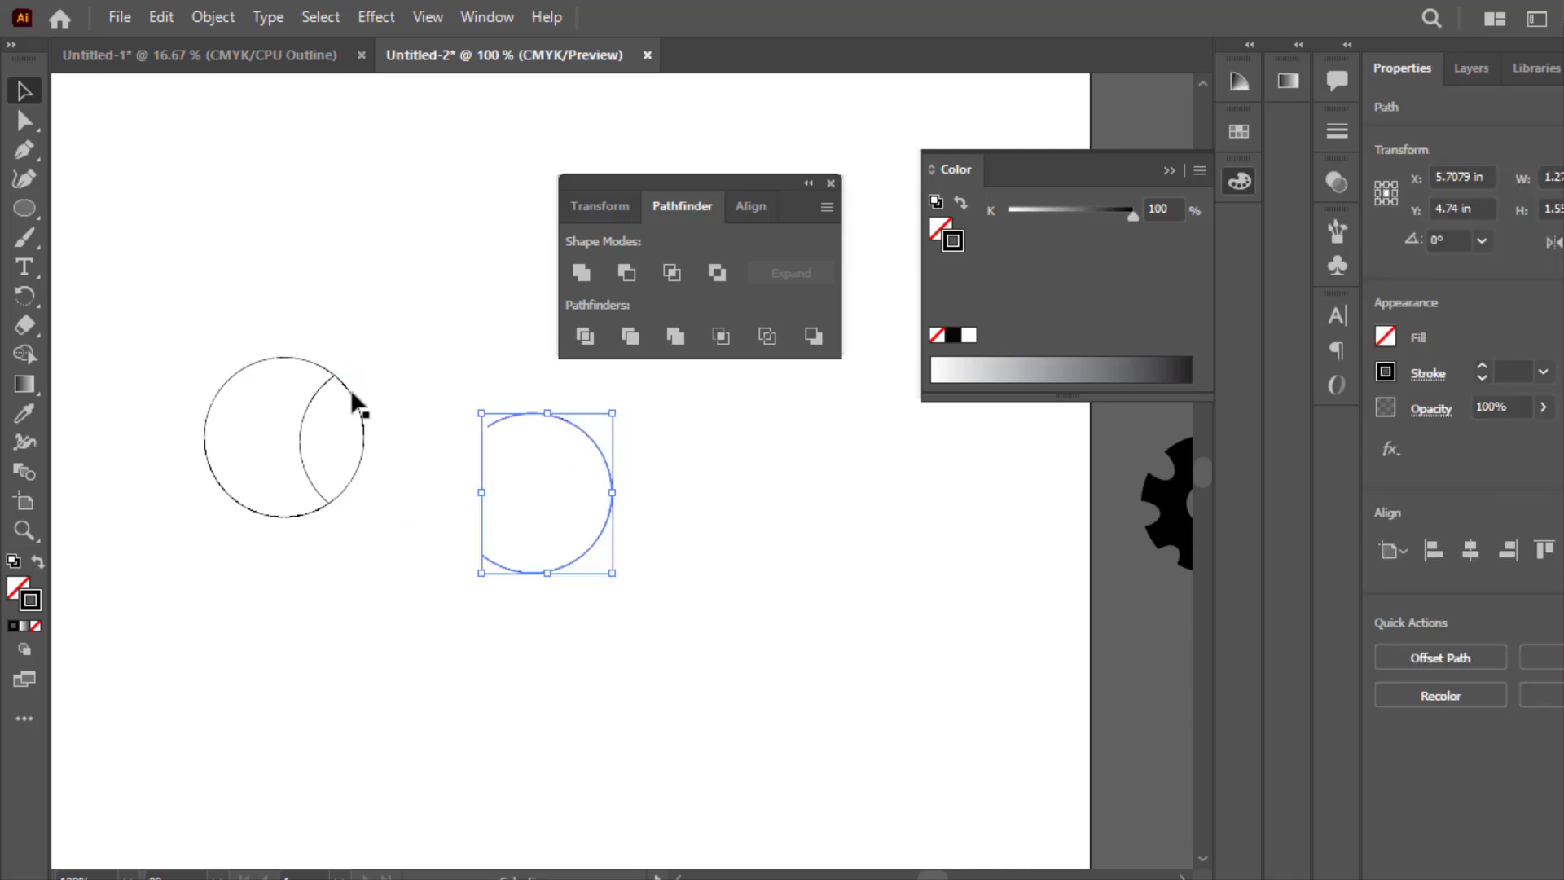
pyautogui.moveTo(358, 403); pyautogui.dragTo(424, 413)
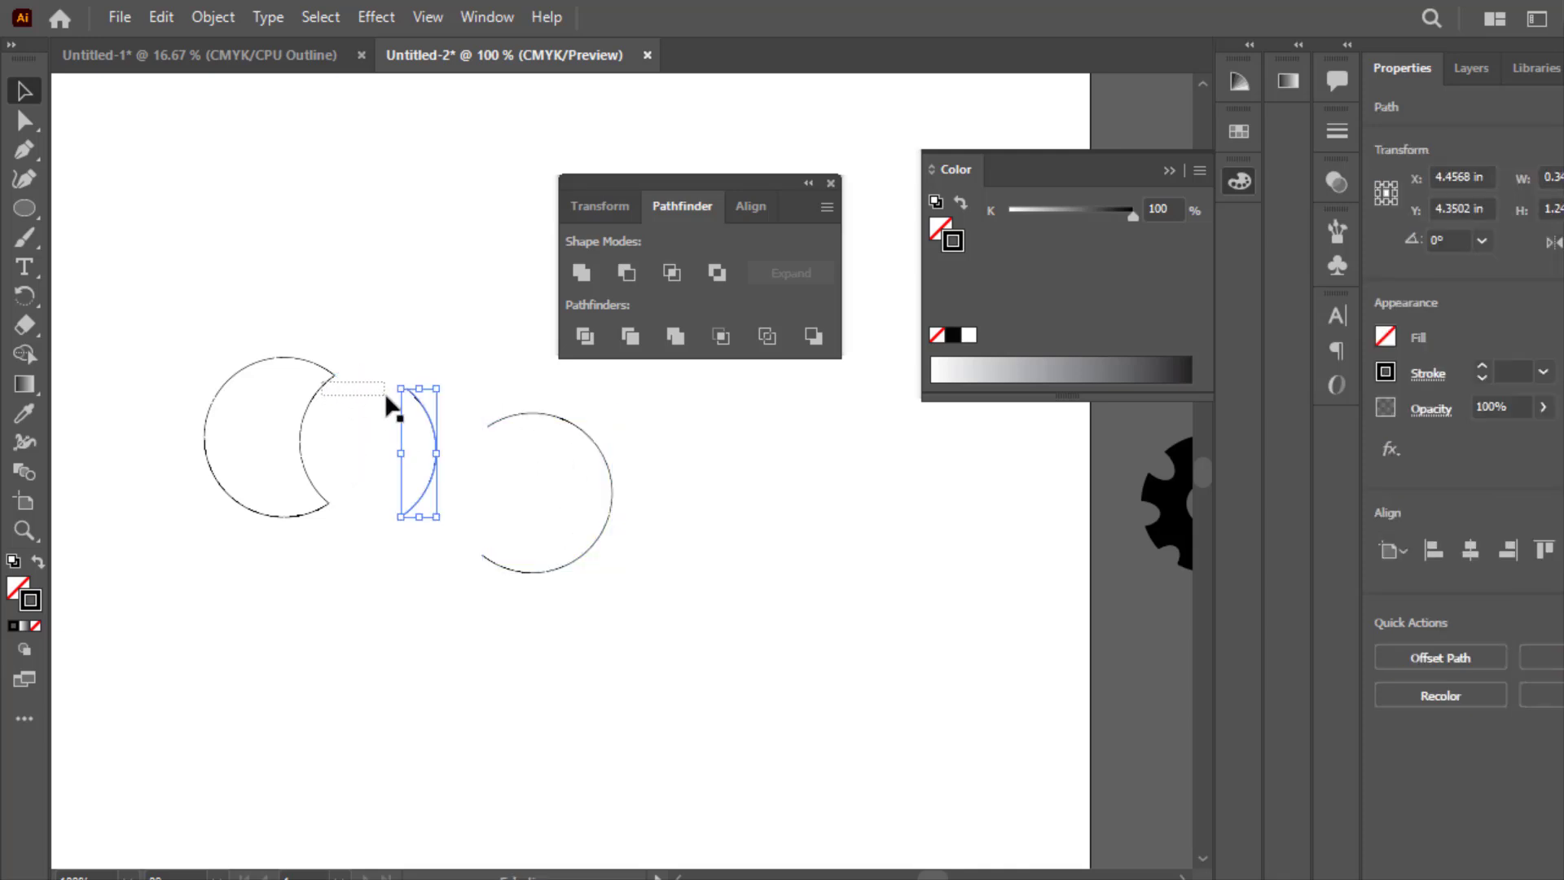
pyautogui.click(323, 379)
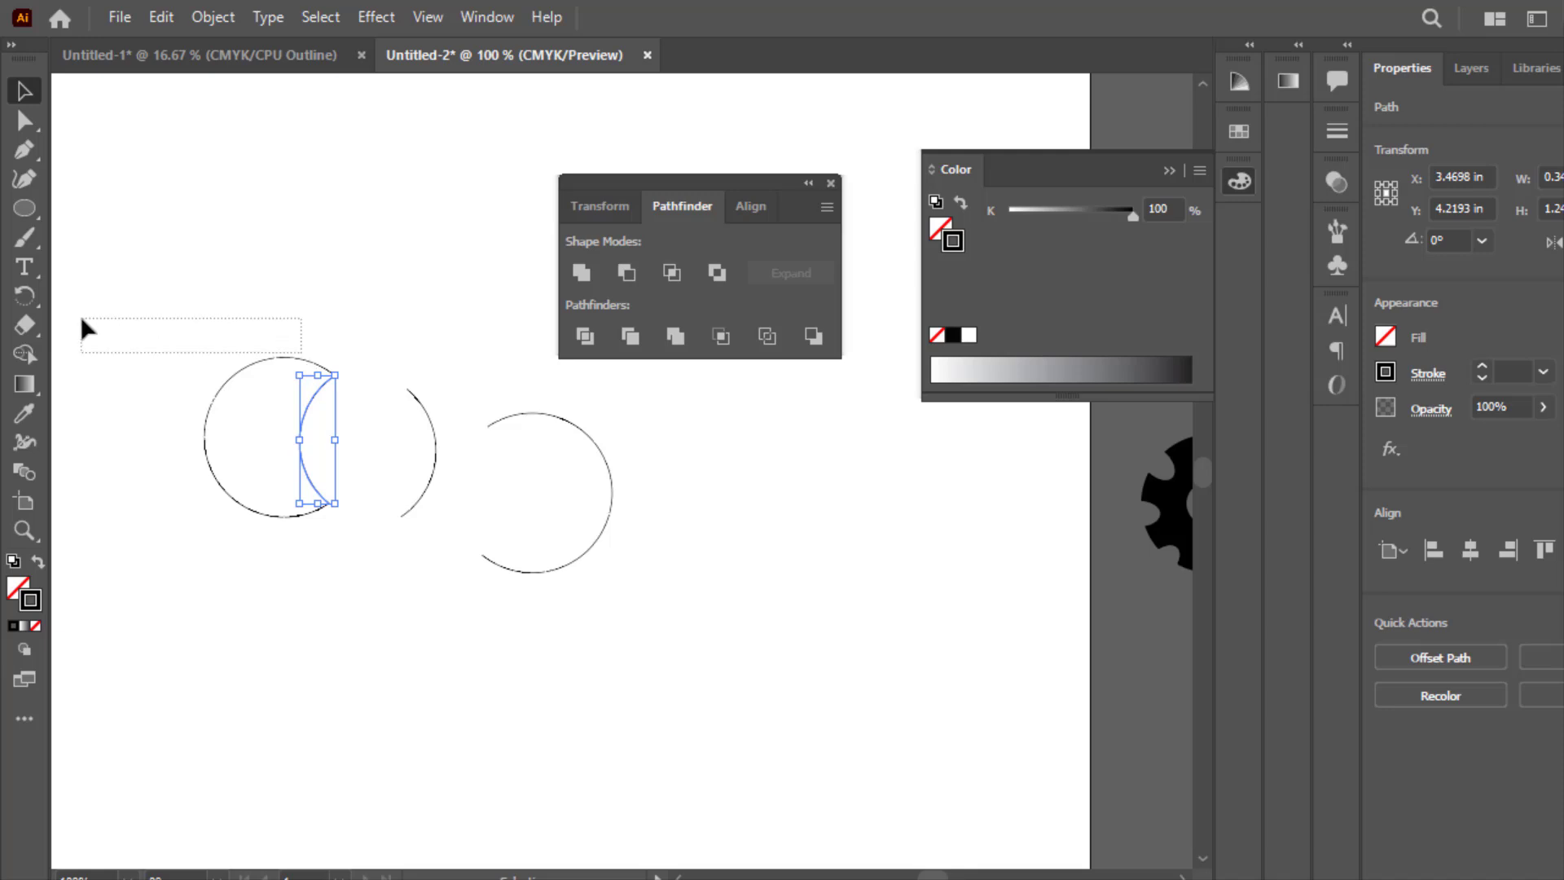
pyautogui.moveTo(81, 317); pyautogui.dragTo(81, 320)
pyautogui.moveTo(306, 411); pyautogui.dragTo(363, 420)
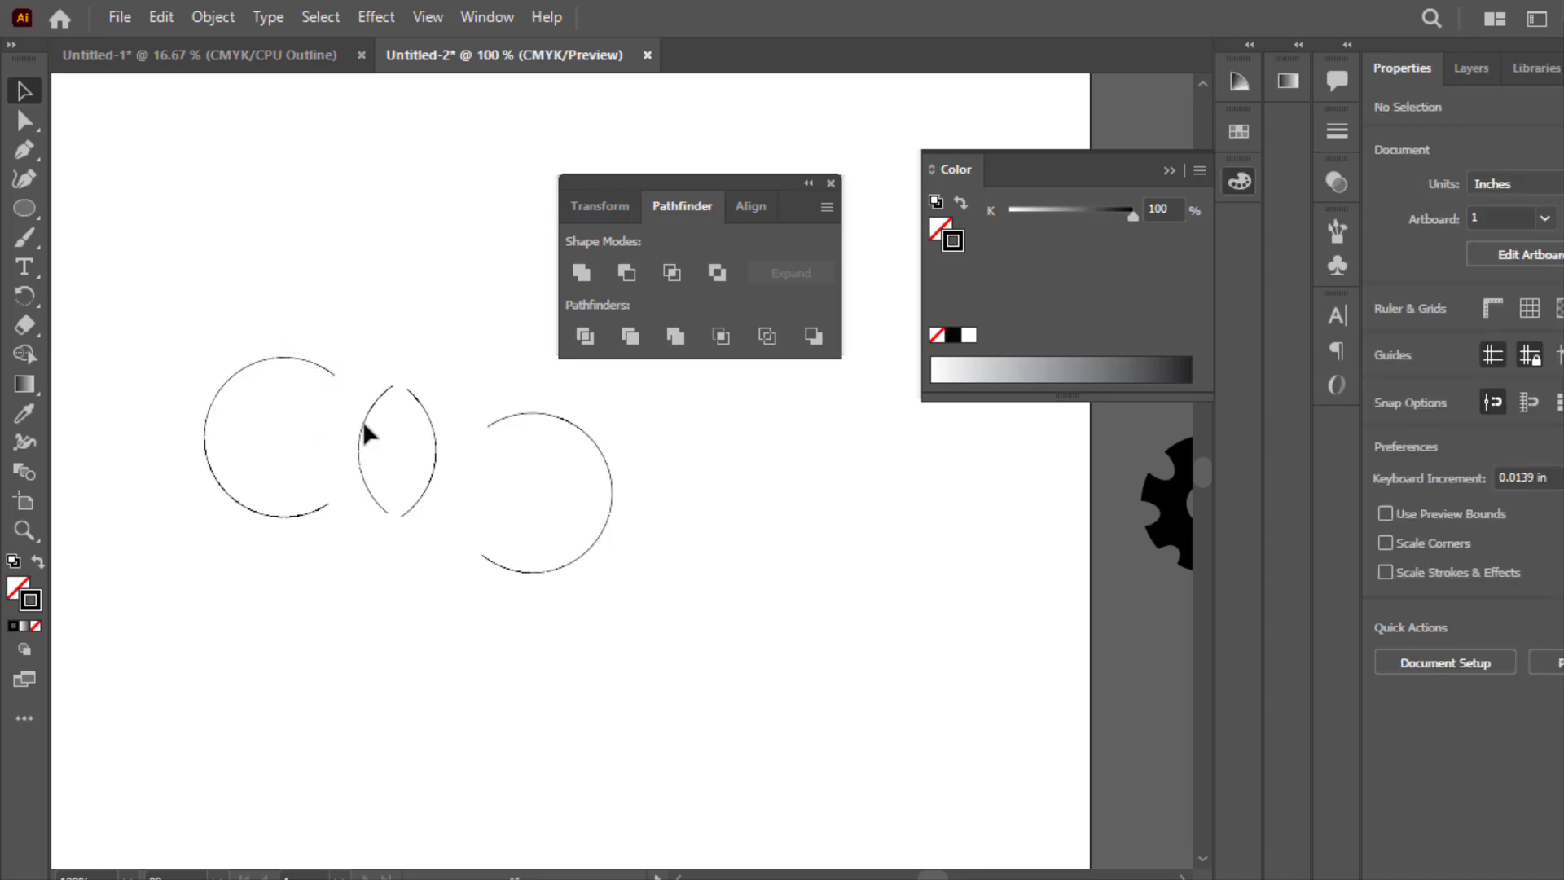
pyautogui.moveTo(246, 367); pyautogui.dragTo(184, 450)
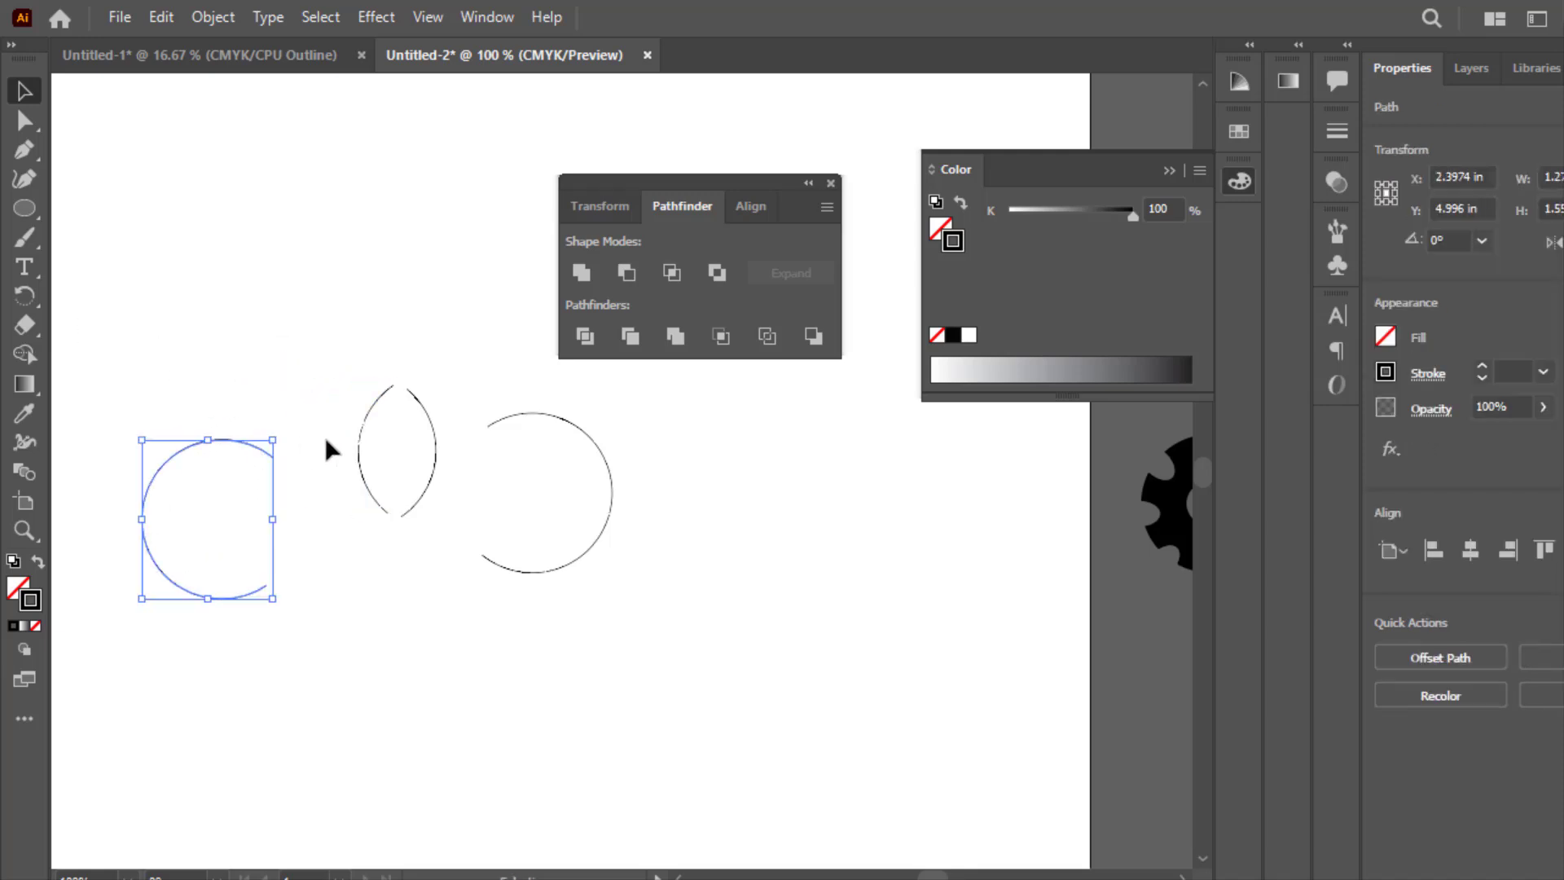
pyautogui.click(437, 499)
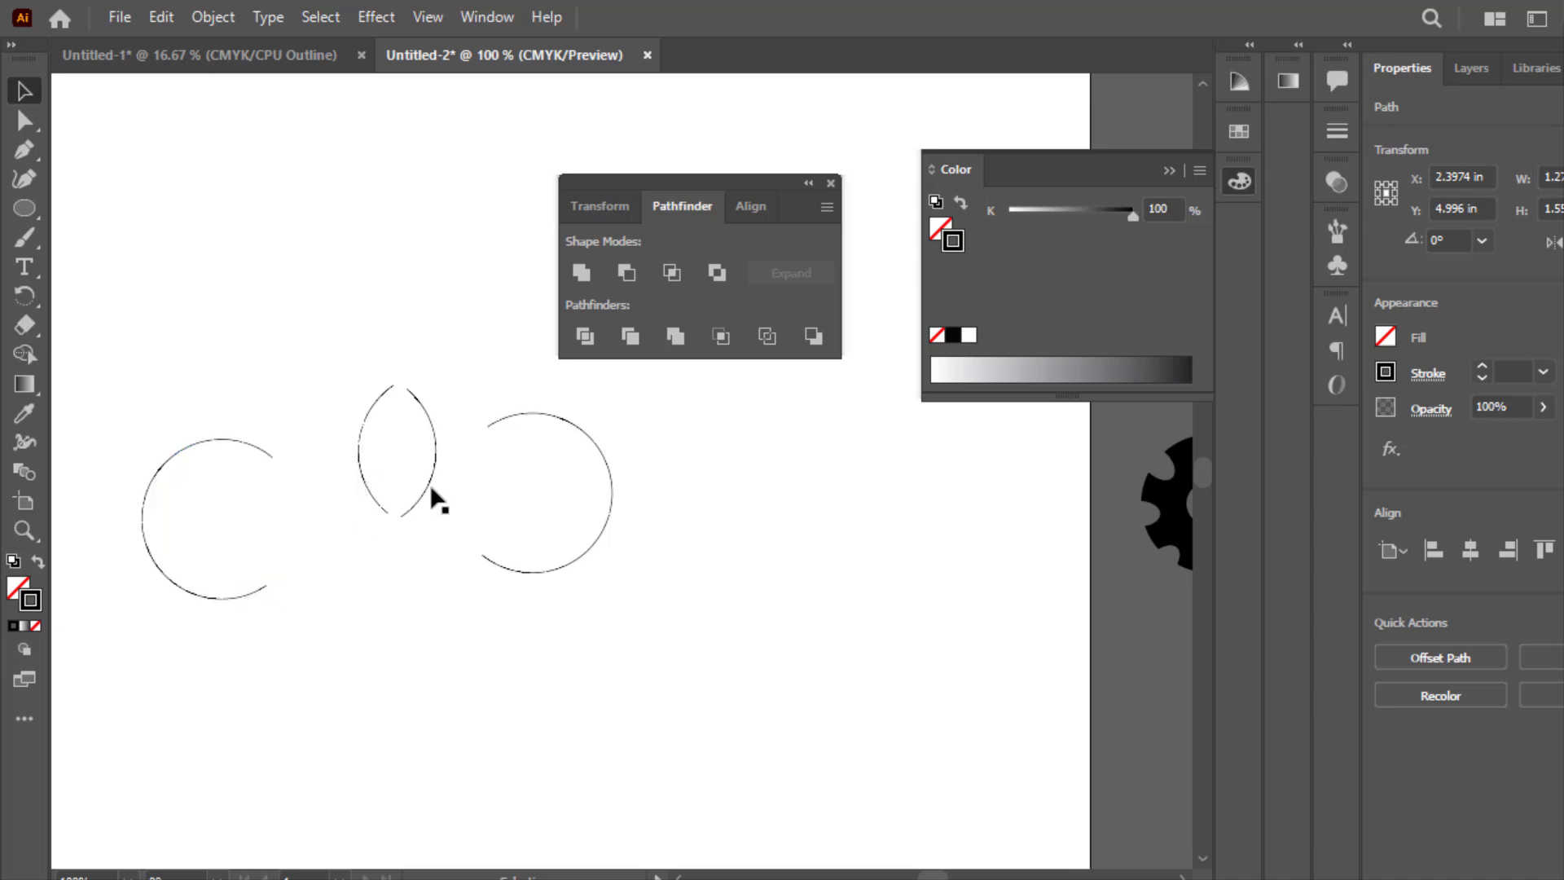
pyautogui.click(376, 501)
pyautogui.moveTo(360, 472); pyautogui.dragTo(334, 540)
pyautogui.click(619, 509)
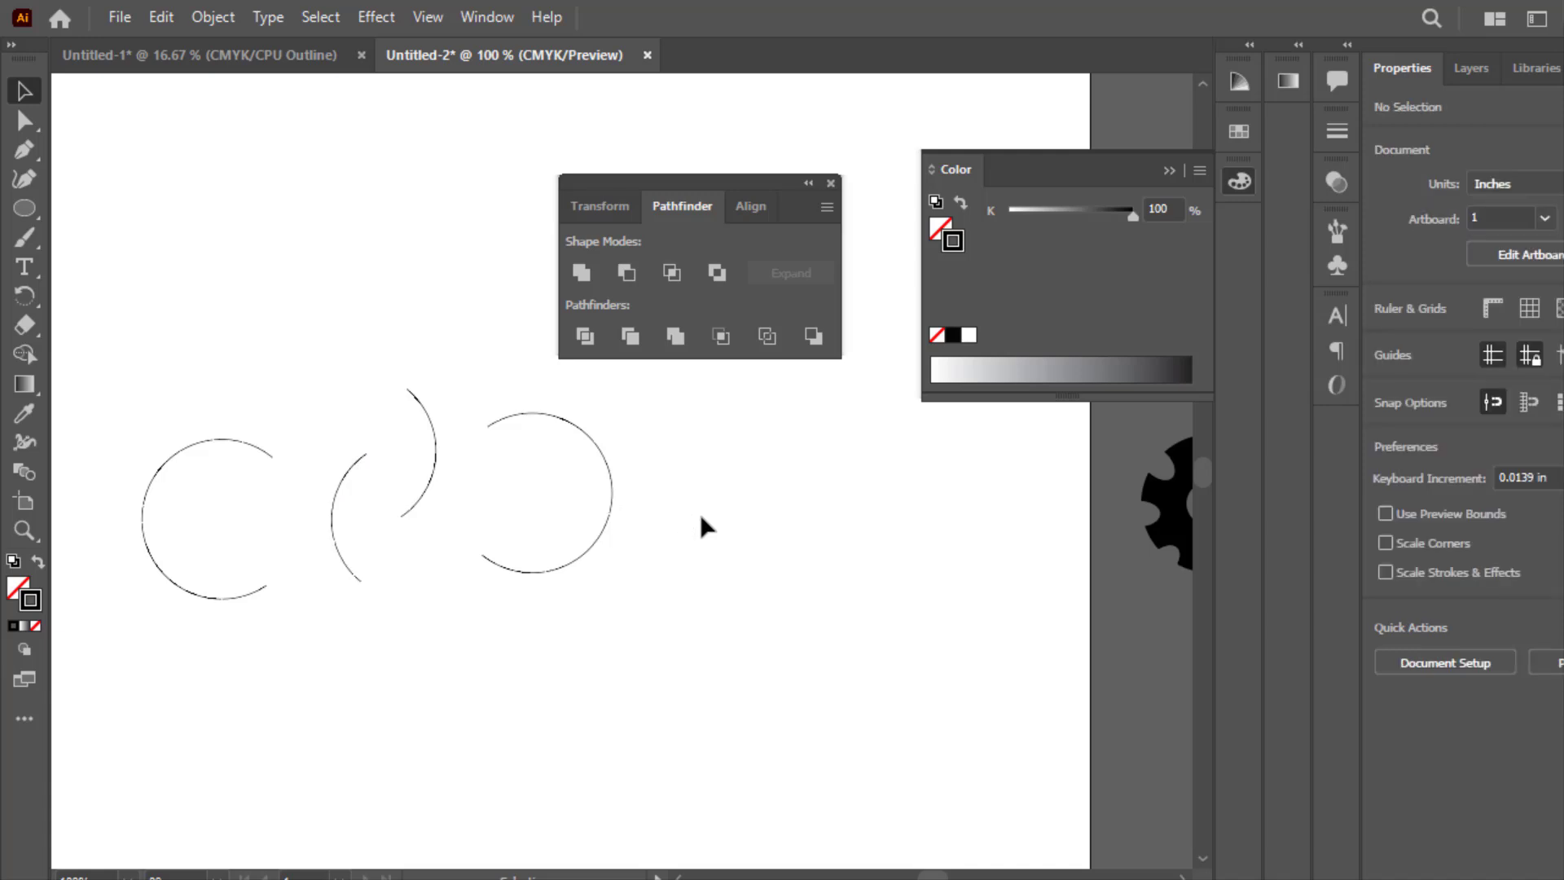
# Delete all four separated outline arcs from the artboard.
pyautogui.moveTo(702, 519); pyautogui.dragTo(287, 524)
pyautogui.click(737, 512)
pyautogui.moveTo(106, 384); pyautogui.dragTo(595, 529)
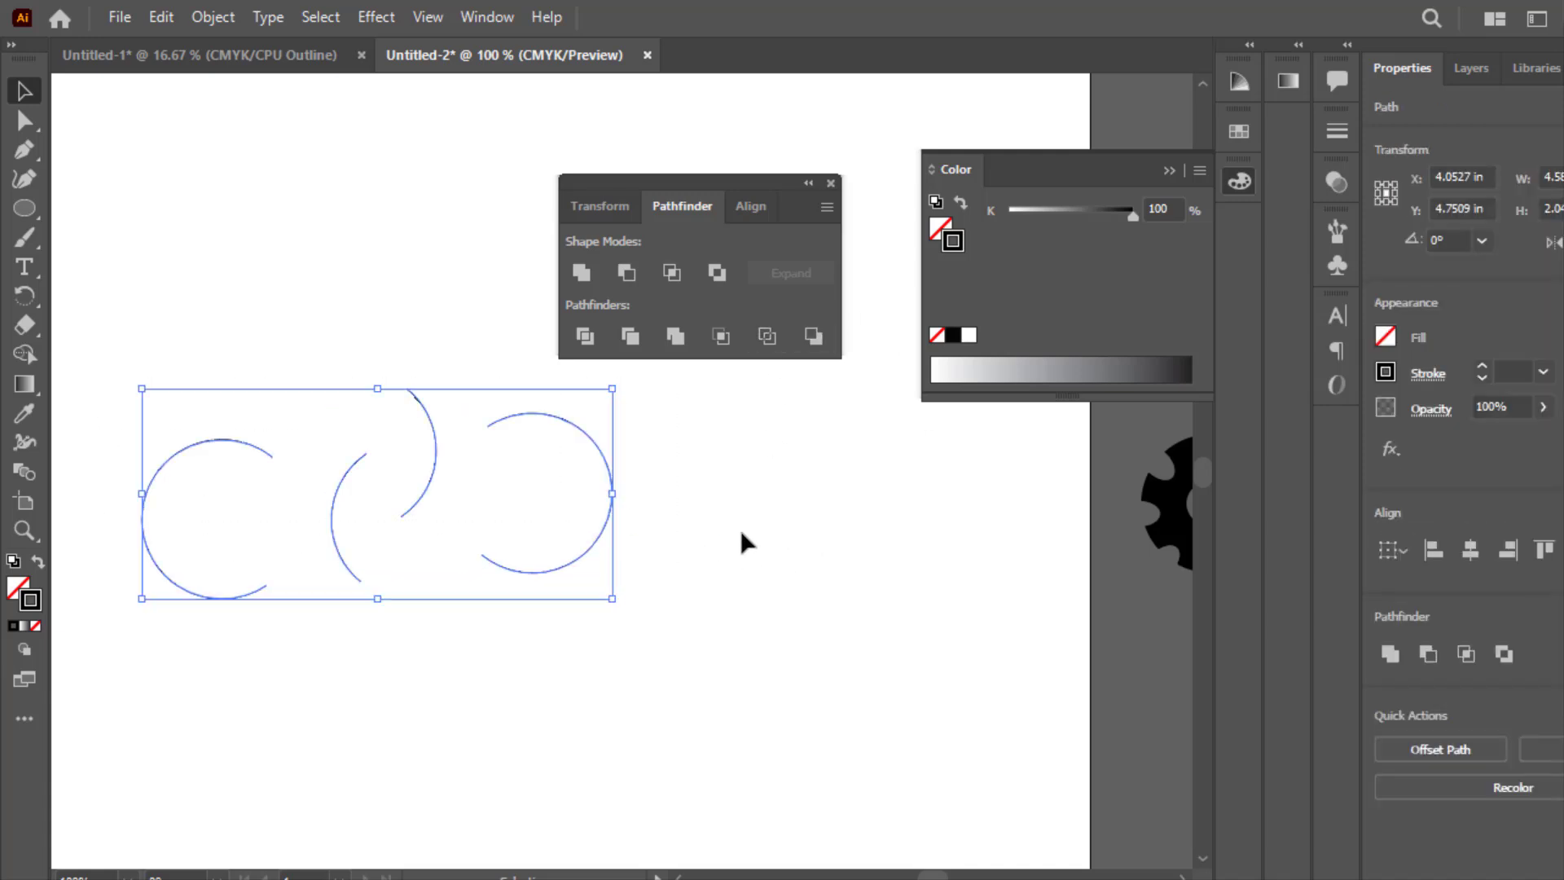
pyautogui.press('Delete')
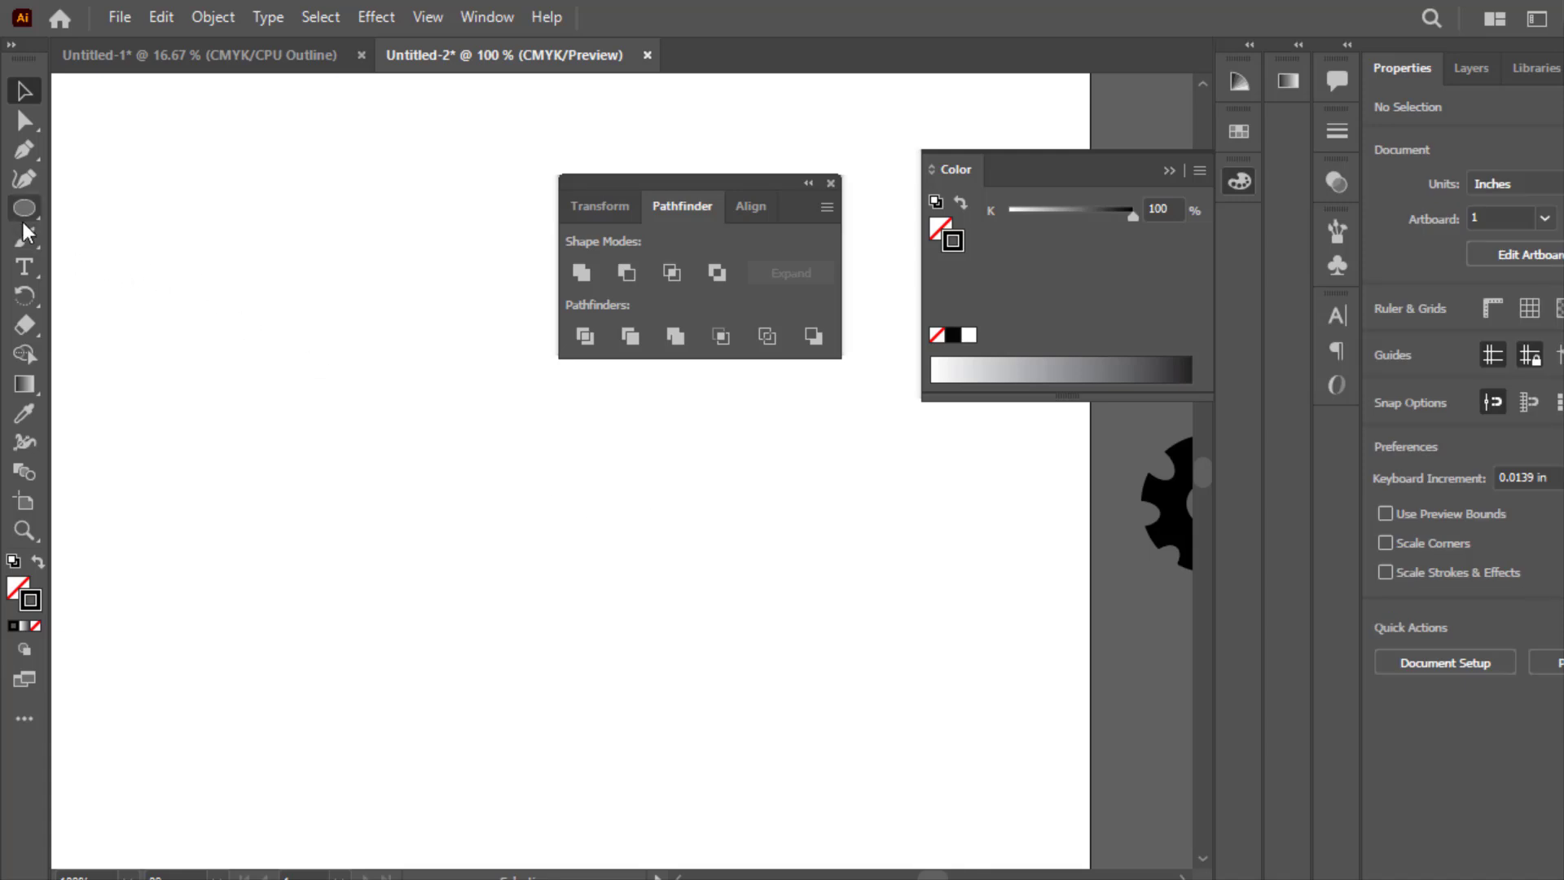
# Activate the Ellipse tool and restore the default white fill and black stroke.
pyautogui.click(23, 217)
pyautogui.click(13, 561)
pyautogui.moveTo(204, 416); pyautogui.dragTo(319, 547)
pyautogui.click(409, 569)
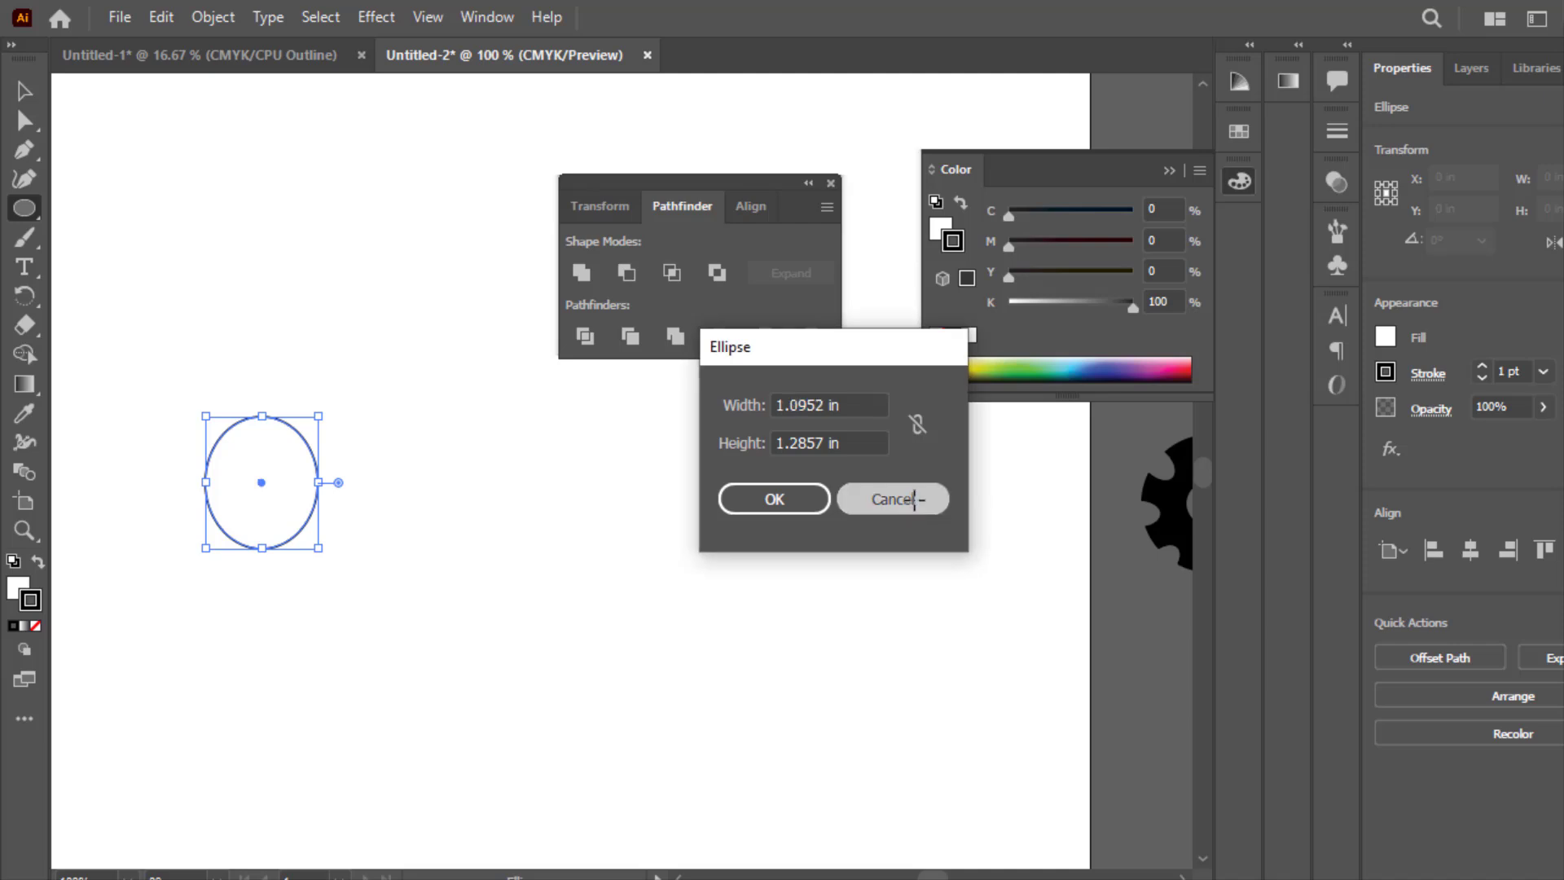
pyautogui.click(916, 499)
pyautogui.press('Delete')
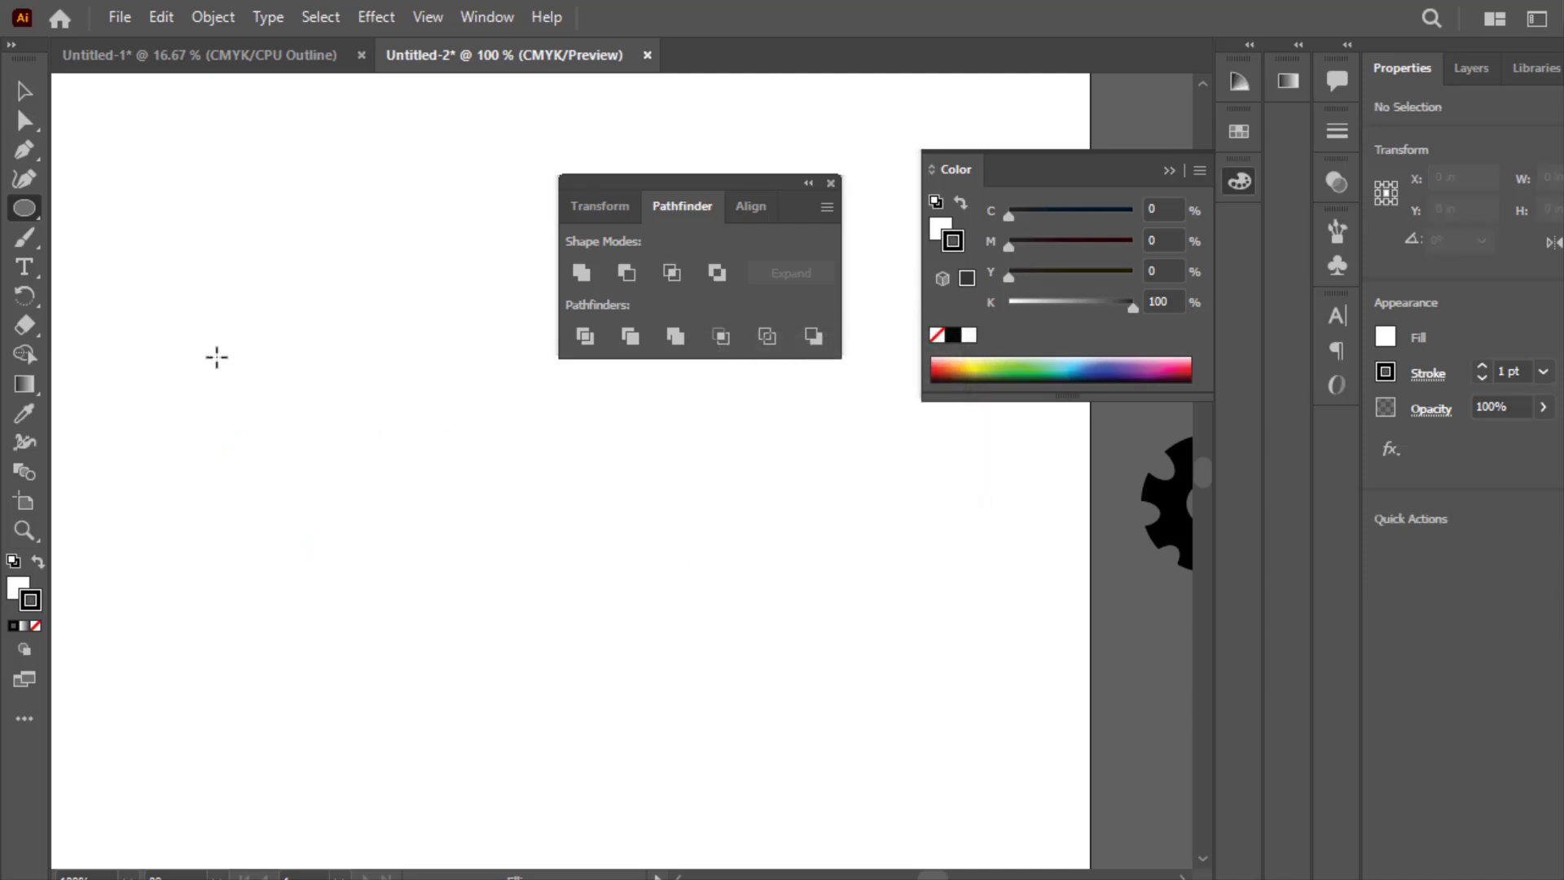
# Draw a circle about 1.9 in wide on the artboard's left half and duplicate it to the right with an overlap.
pyautogui.moveTo(217, 357)
pyautogui.mouseDown()
pyautogui.moveTo(394, 495)
pyautogui.moveTo(405, 481)
pyautogui.mouseUp()
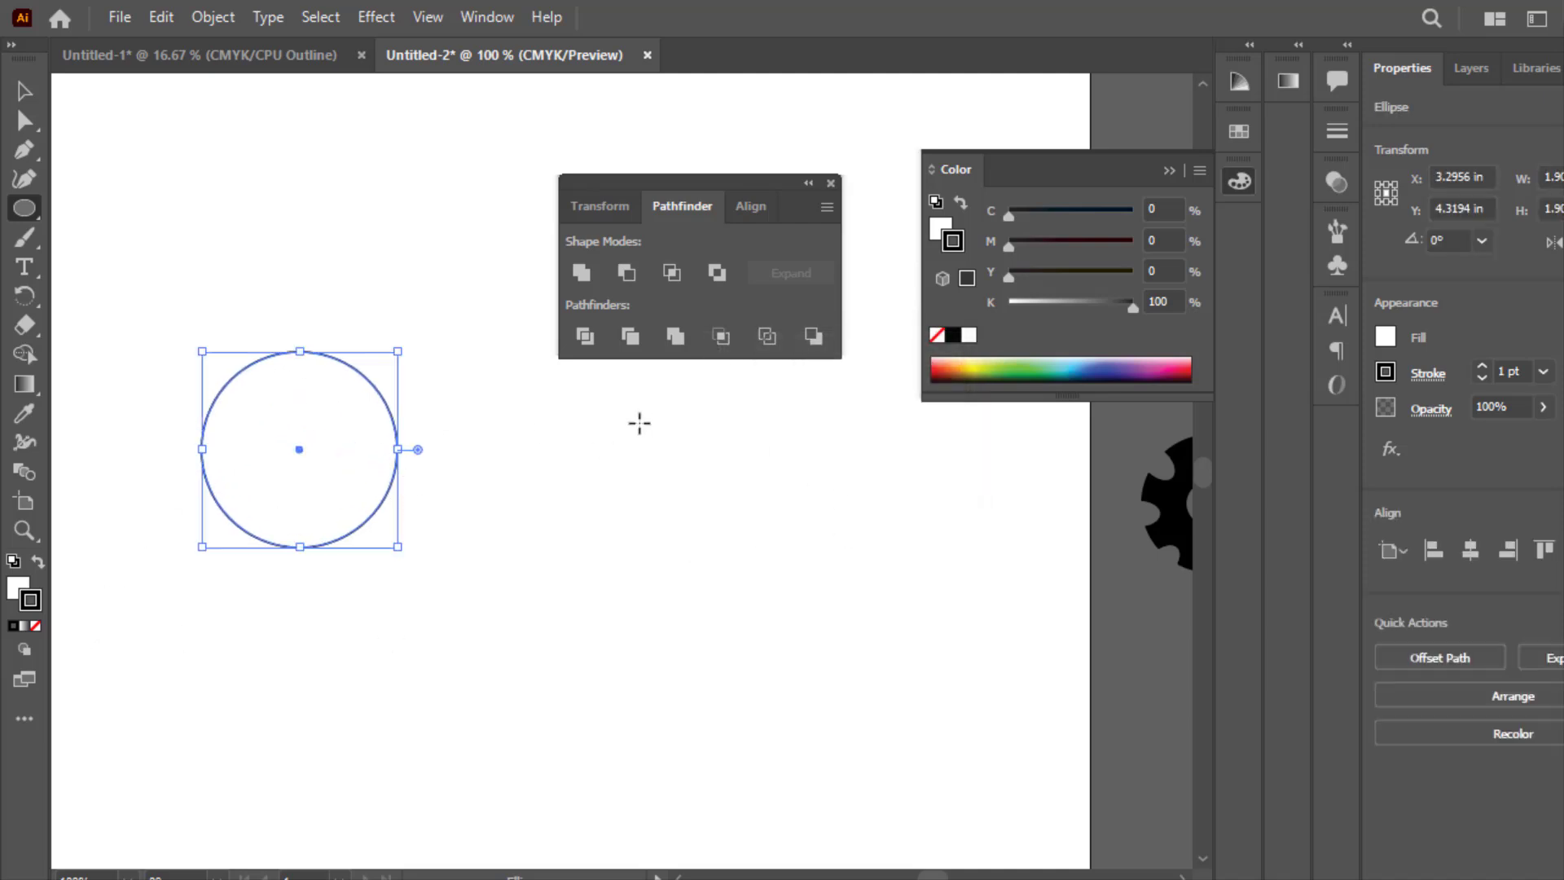
pyautogui.click(23, 91)
pyautogui.click(296, 227)
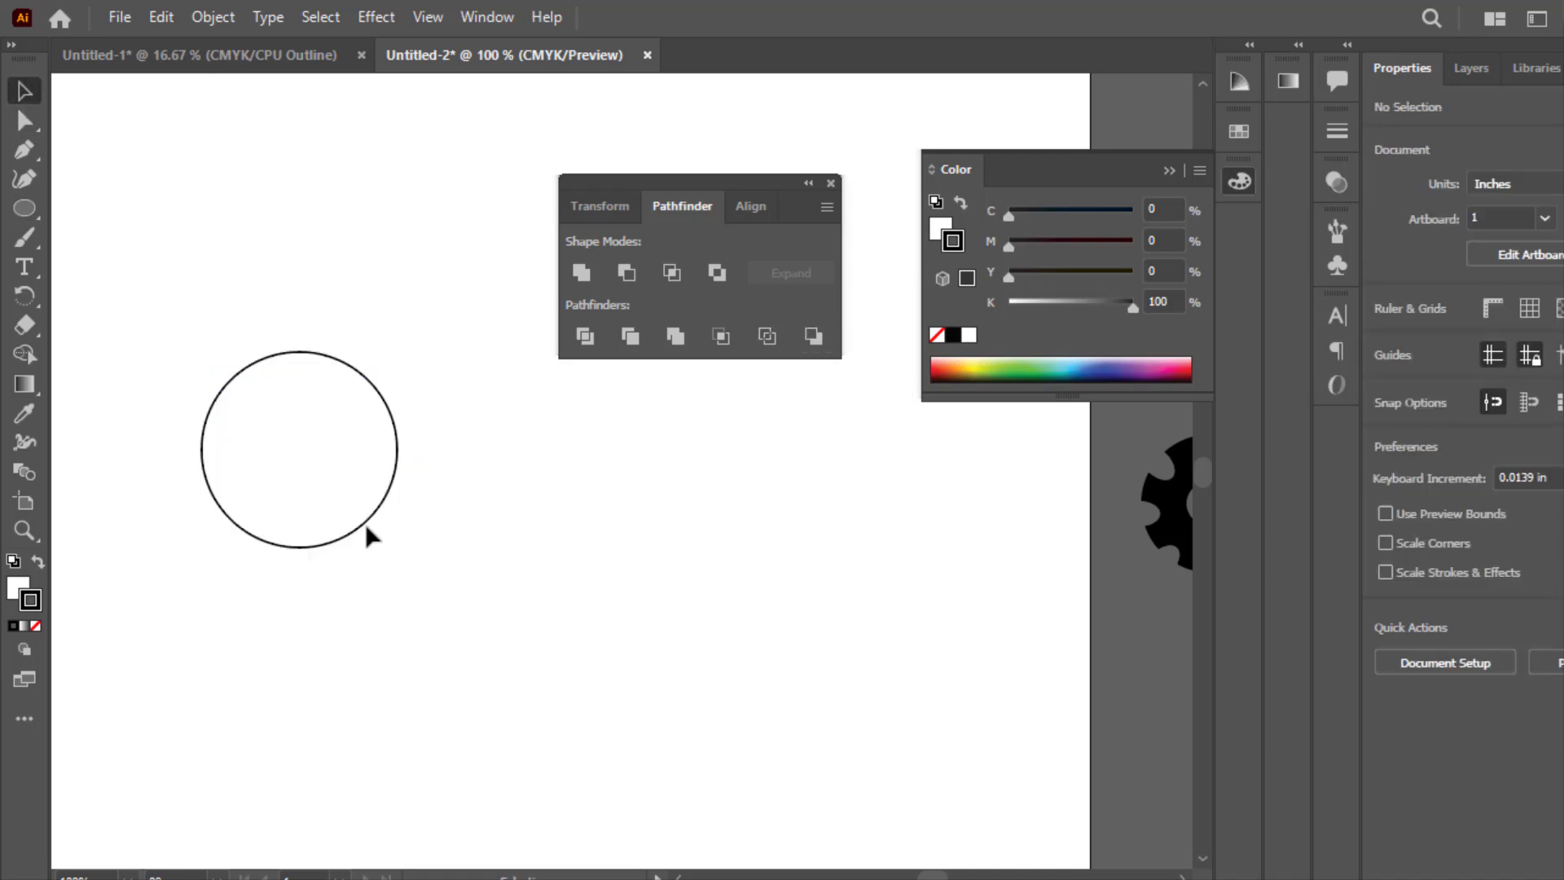
pyautogui.moveTo(293, 460); pyautogui.dragTo(378, 457)
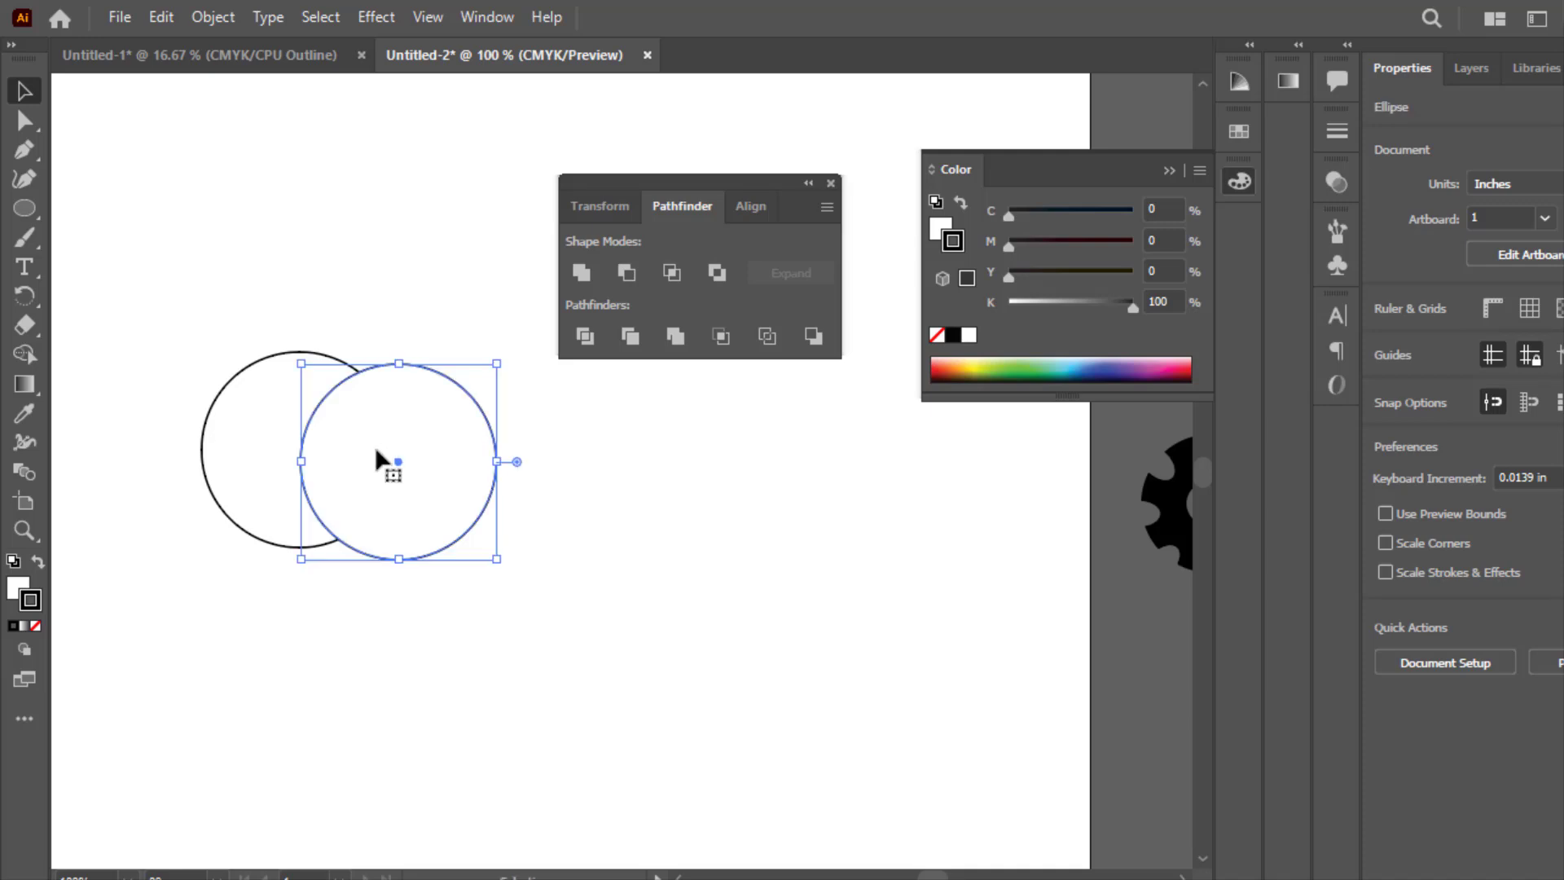
# Fill both overlapping circles with black.
pyautogui.moveTo(252, 335); pyautogui.dragTo(542, 503)
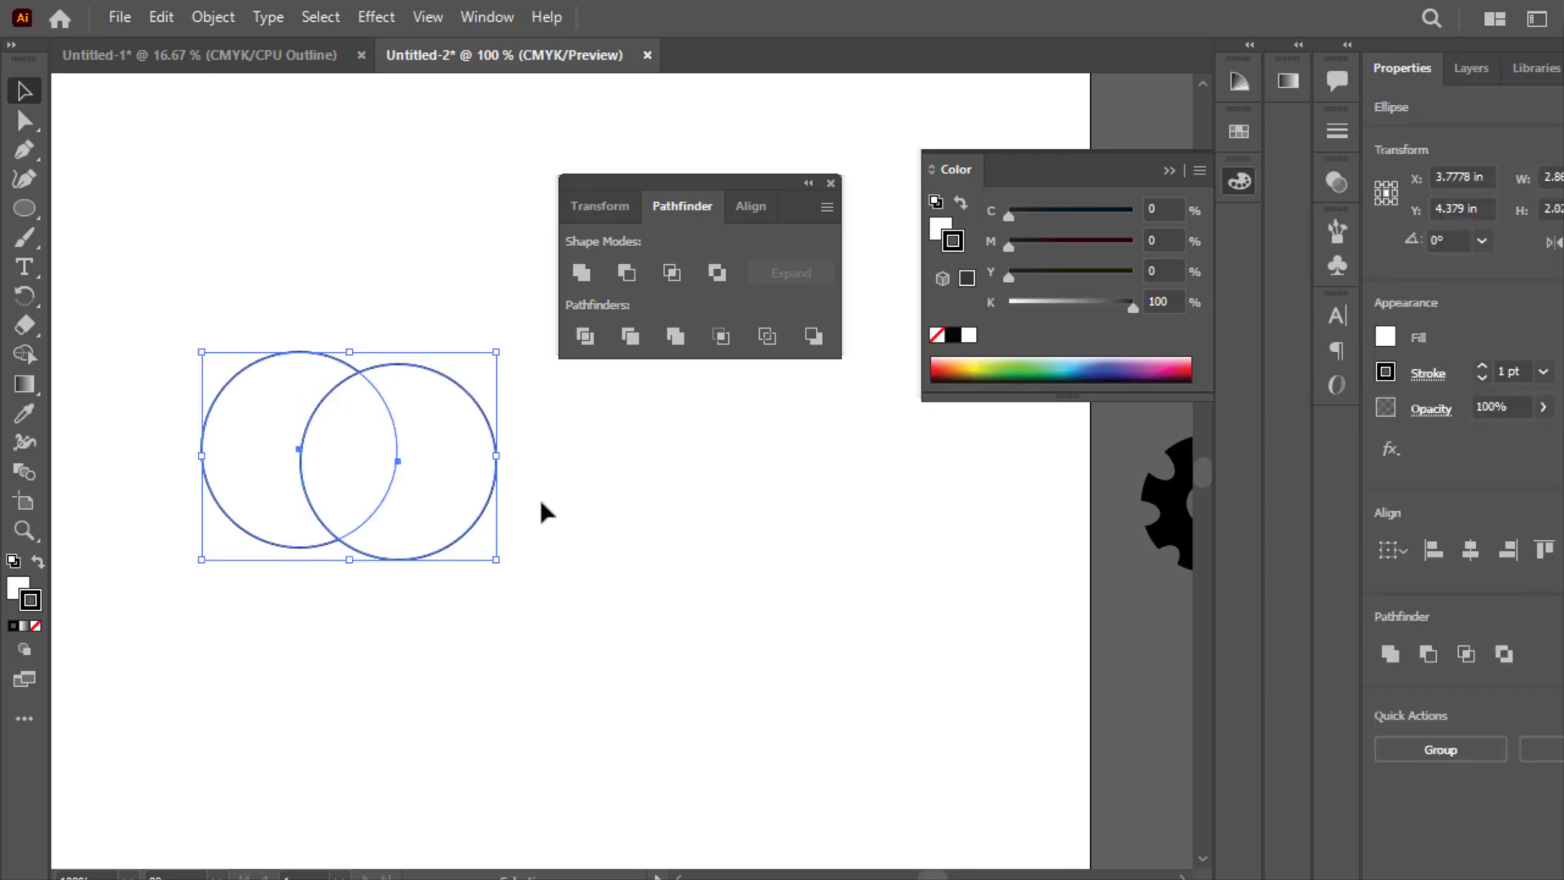
pyautogui.click(16, 593)
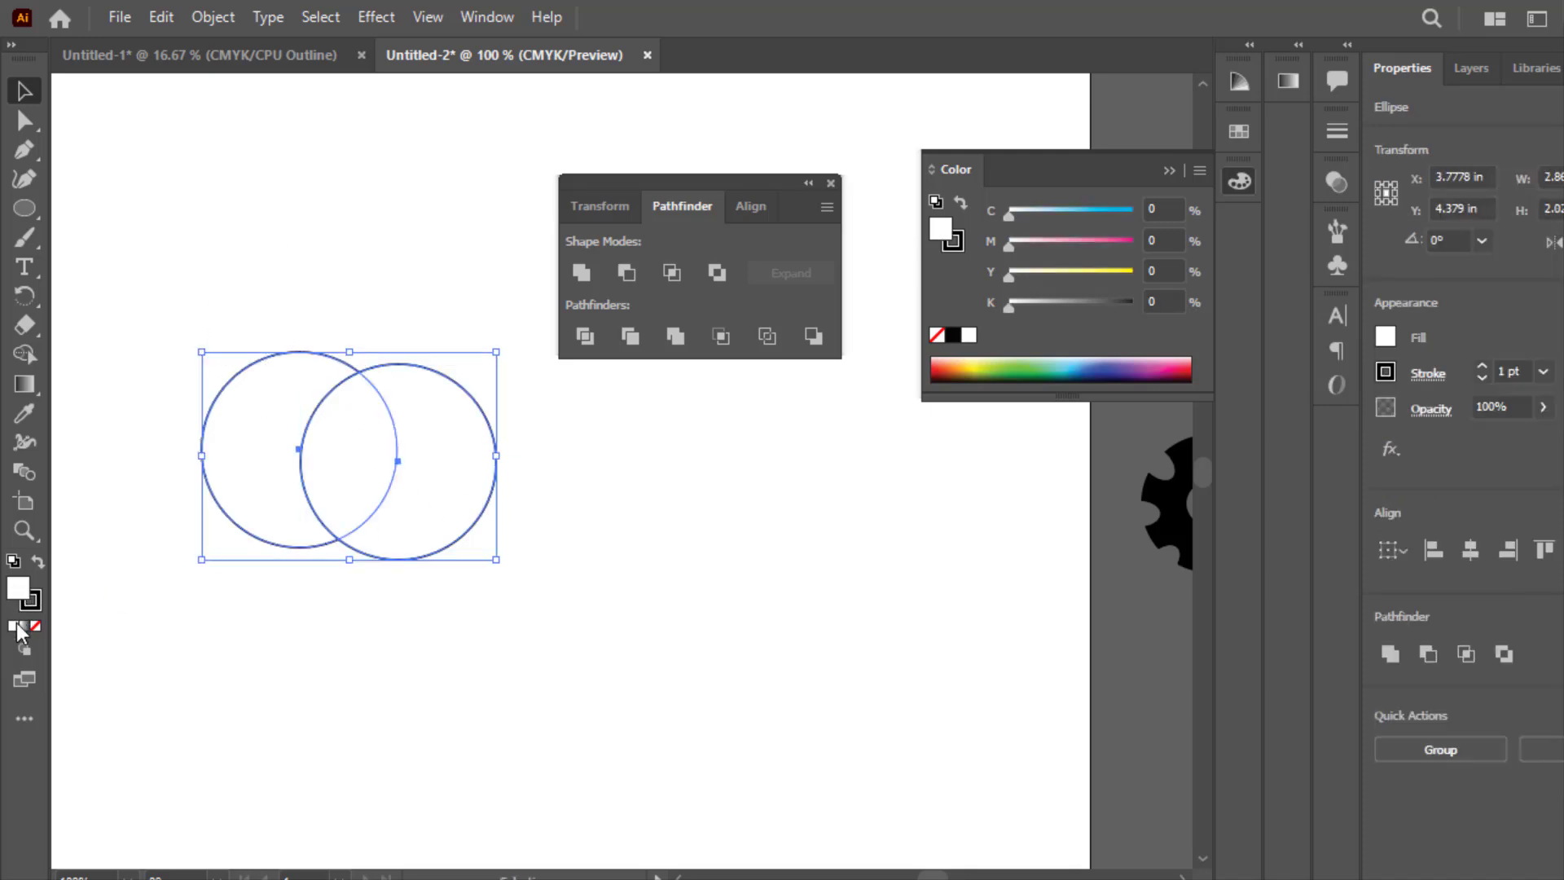
pyautogui.click(951, 335)
# Reposition the two black circles level with each other, overlapping by about half, and keep both selected.
pyautogui.click(279, 237)
pyautogui.moveTo(276, 419); pyautogui.dragTo(286, 423)
pyautogui.click(418, 457)
pyautogui.moveTo(419, 457); pyautogui.dragTo(445, 457)
pyautogui.moveTo(565, 548); pyautogui.dragTo(345, 447)
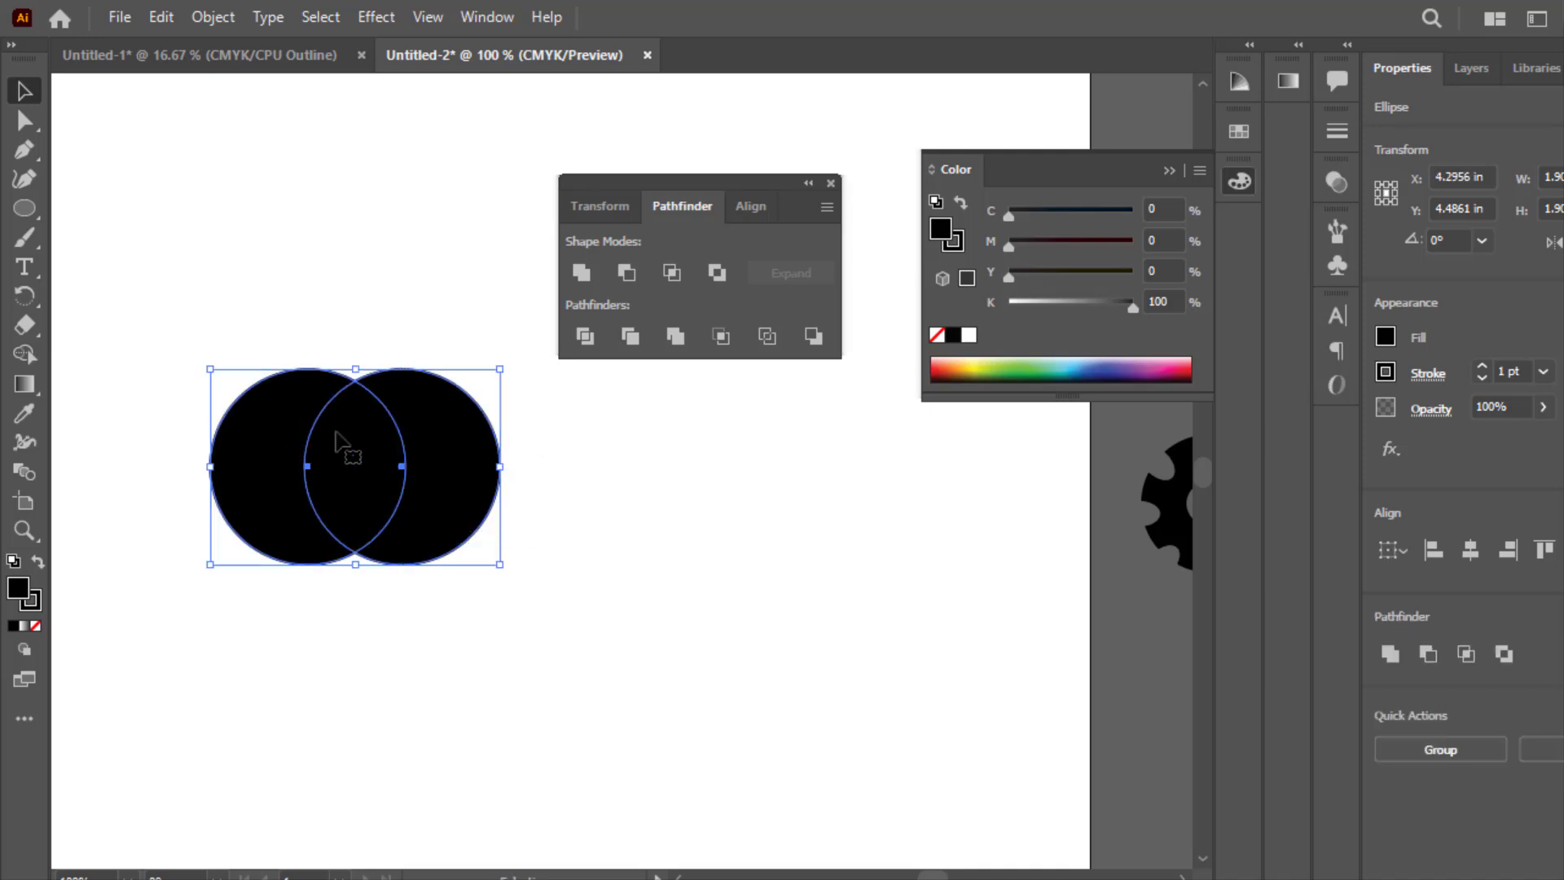
# Apply the Pathfinder Minus Back operation to the two black circles and inspect the remaining crescent.
pyautogui.click(813, 337)
pyautogui.click(478, 542)
pyautogui.moveTo(446, 443); pyautogui.dragTo(329, 483)
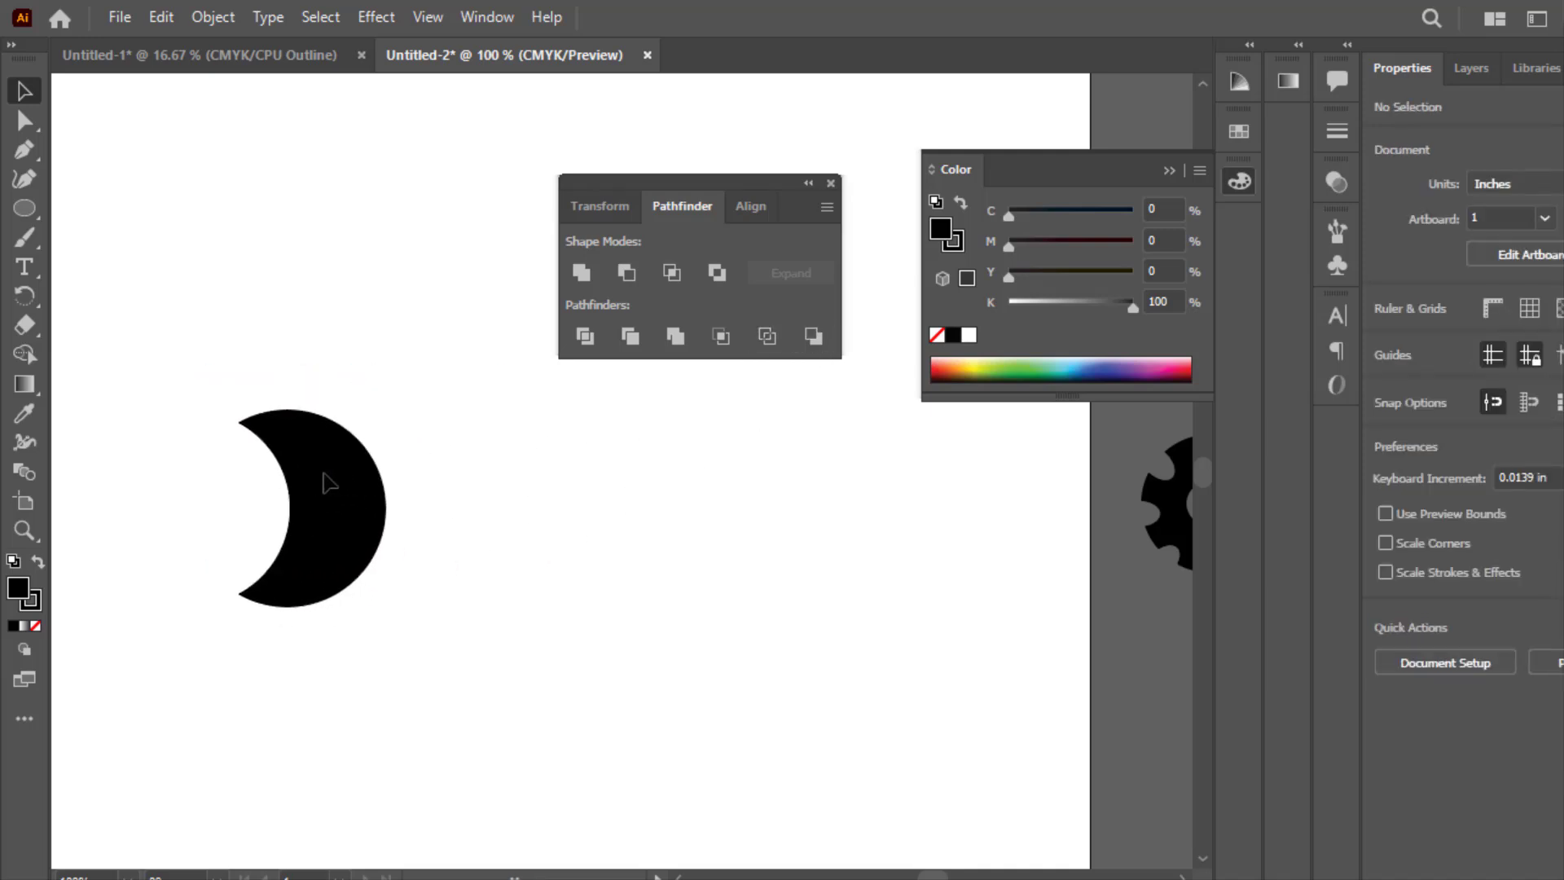
pyautogui.click(329, 483)
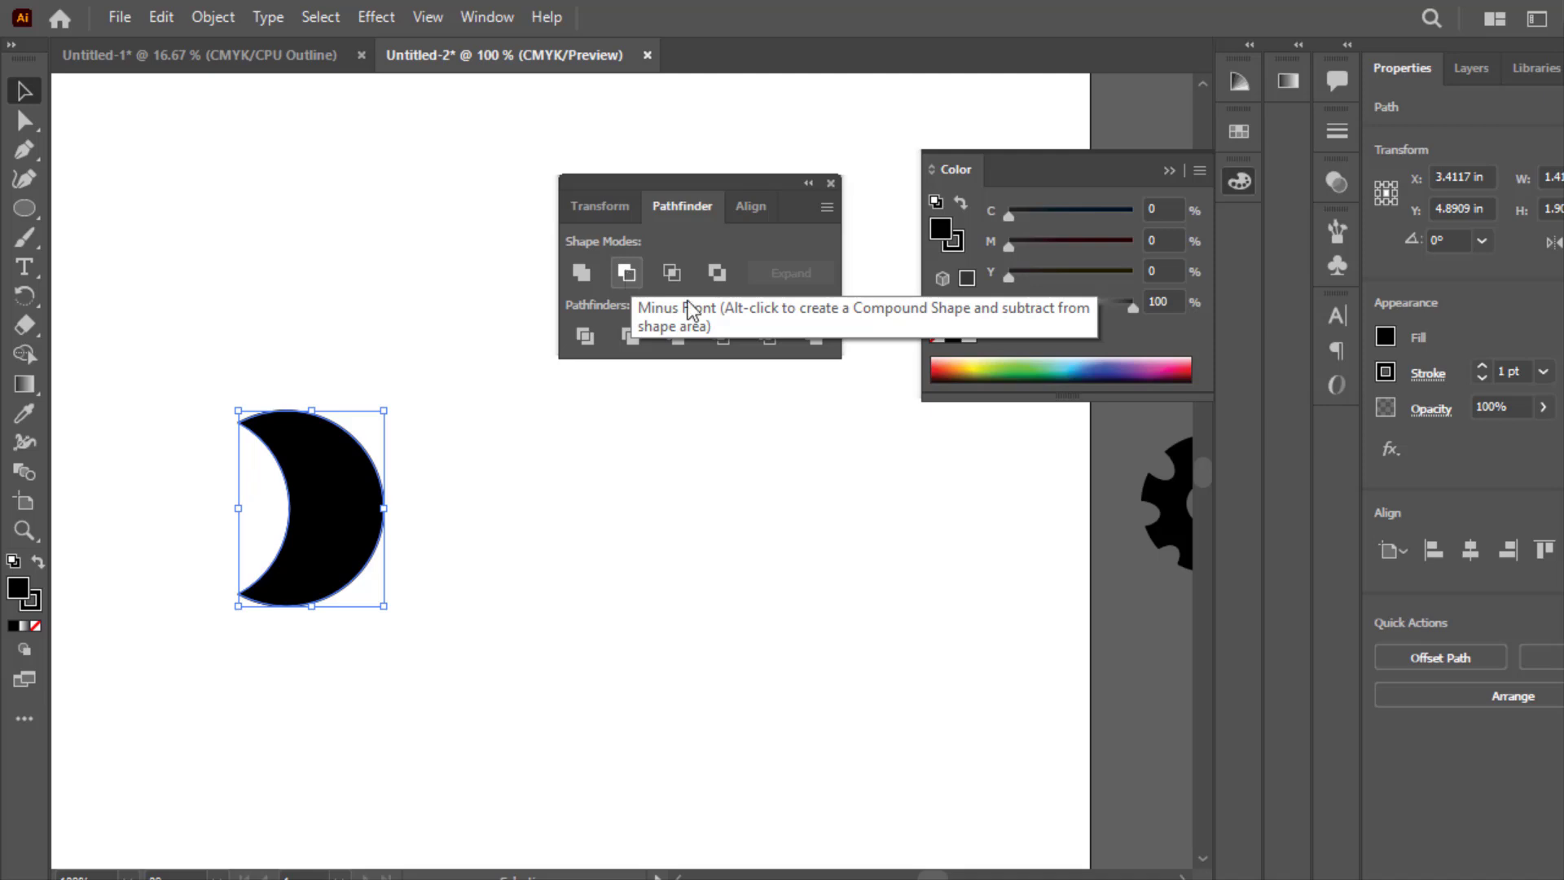
pyautogui.click(202, 353)
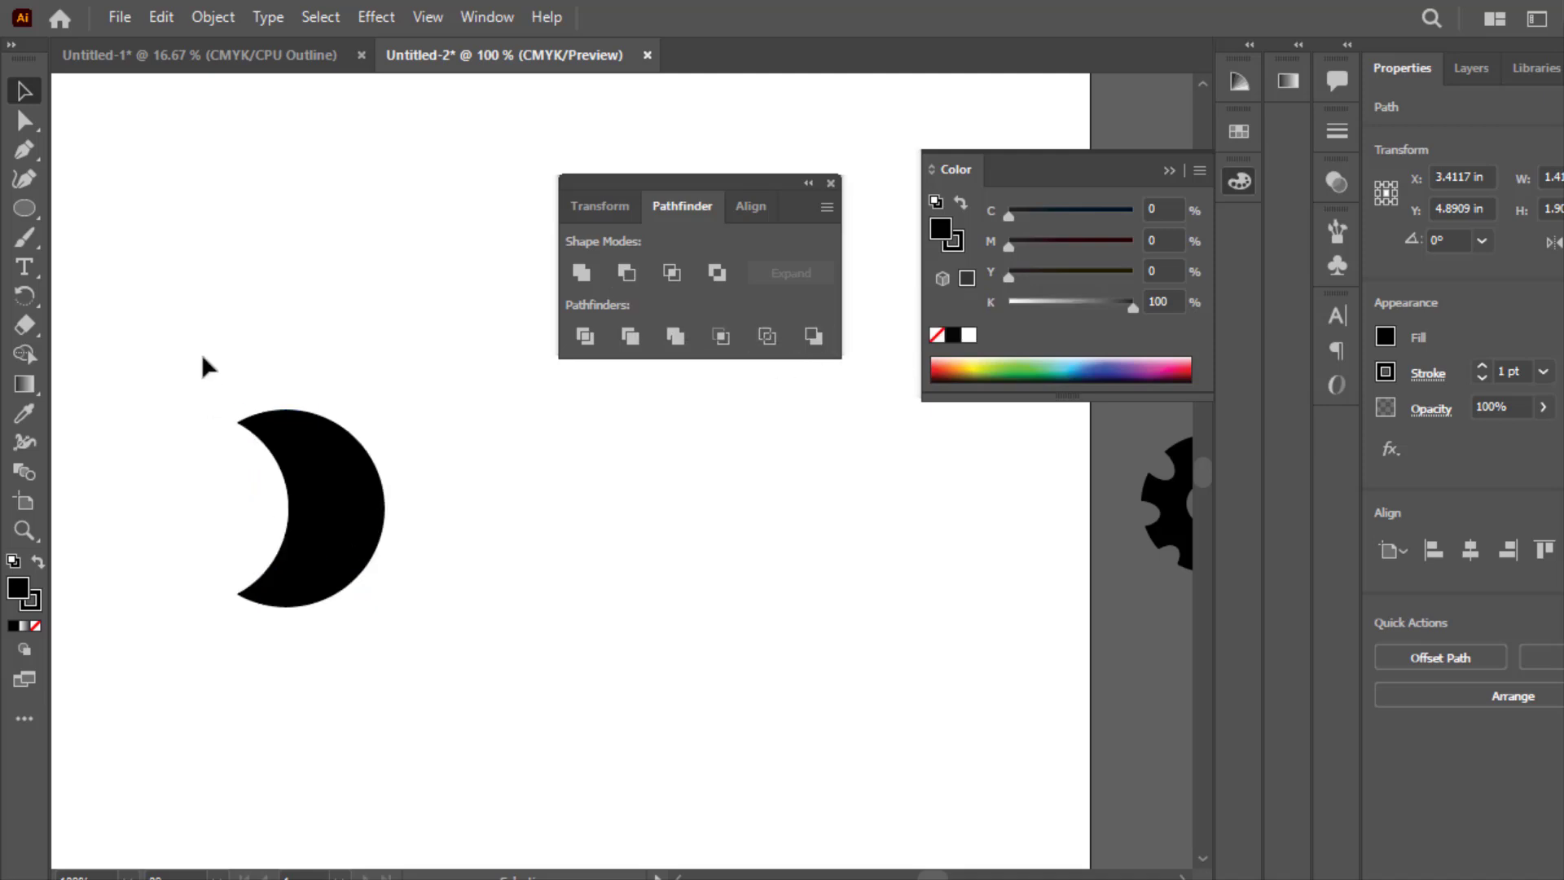
# Arrange the black gear and the crescent side by side in the lower-right area of the artboard.
pyautogui.moveTo(359, 513); pyautogui.dragTo(360, 487)
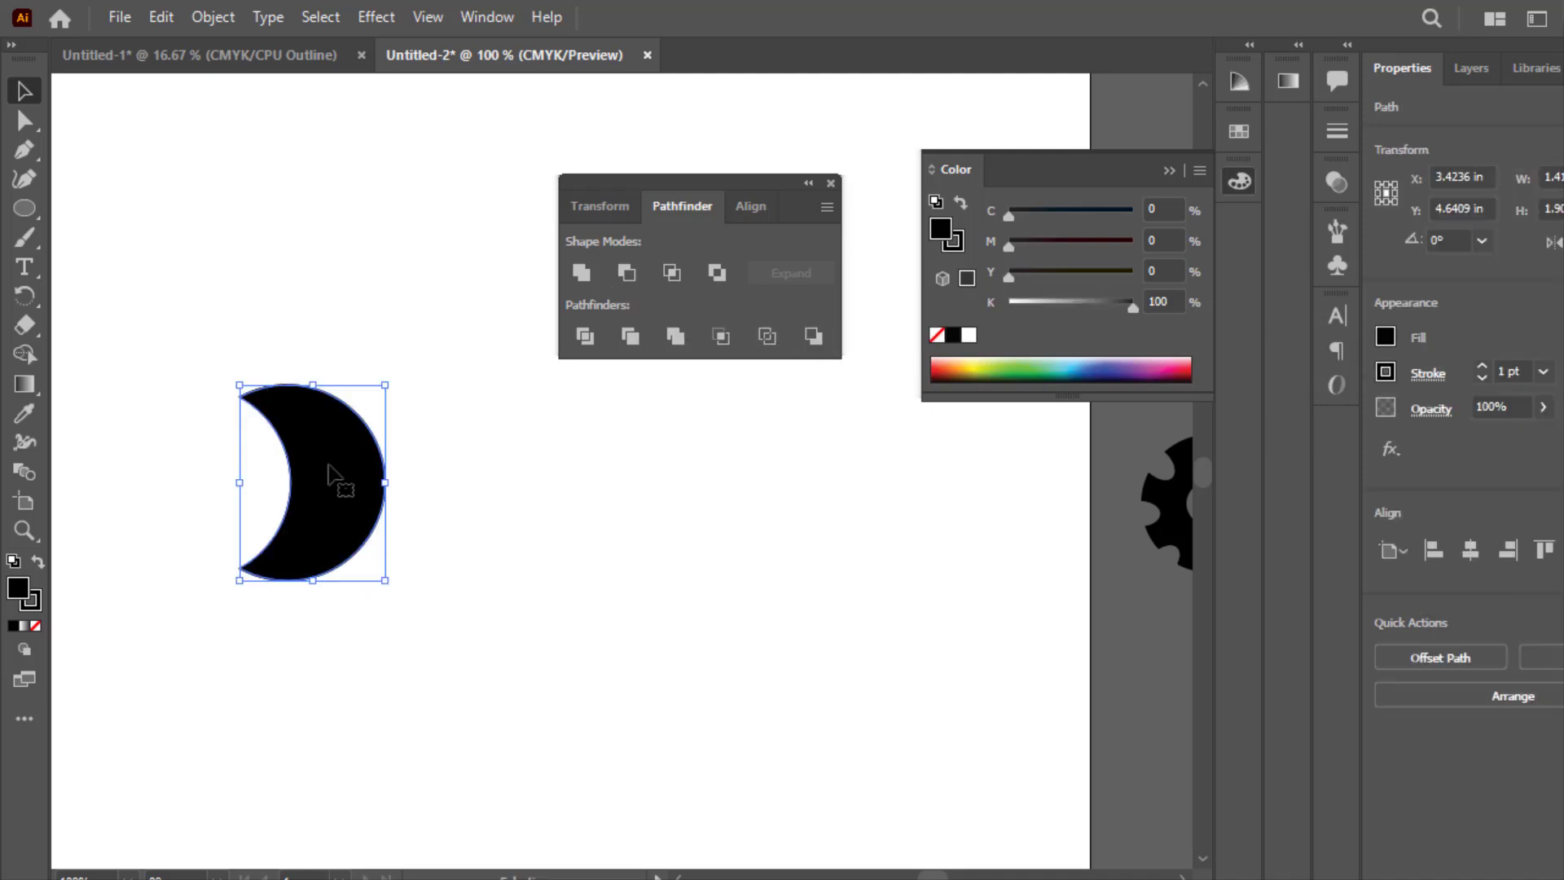
pyautogui.moveTo(297, 441); pyautogui.dragTo(777, 568)
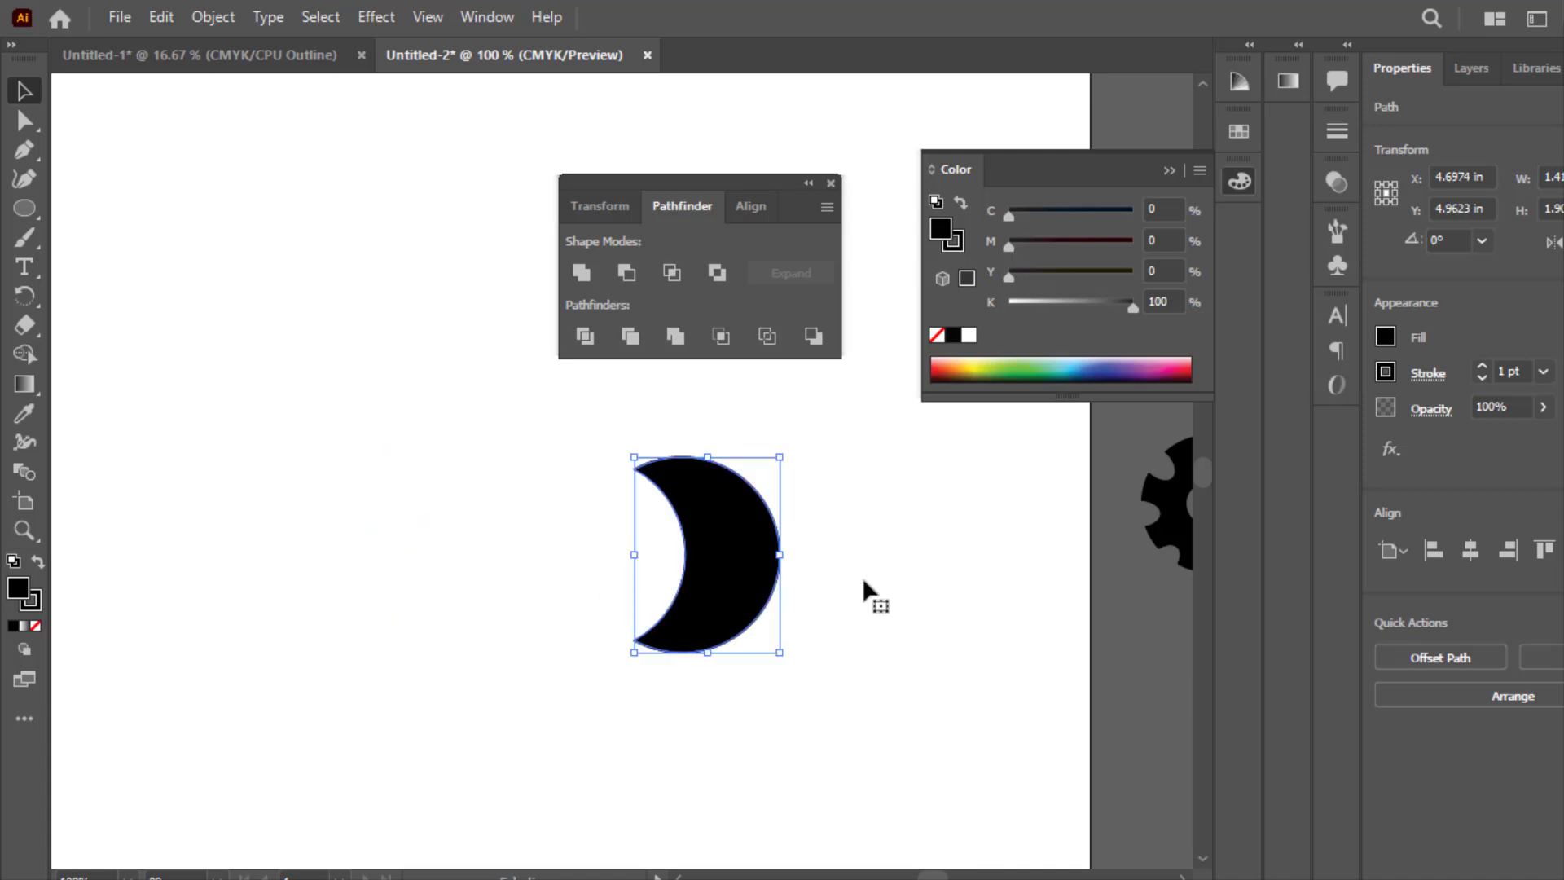
pyautogui.click(863, 576)
pyautogui.moveTo(1140, 509); pyautogui.dragTo(1041, 492)
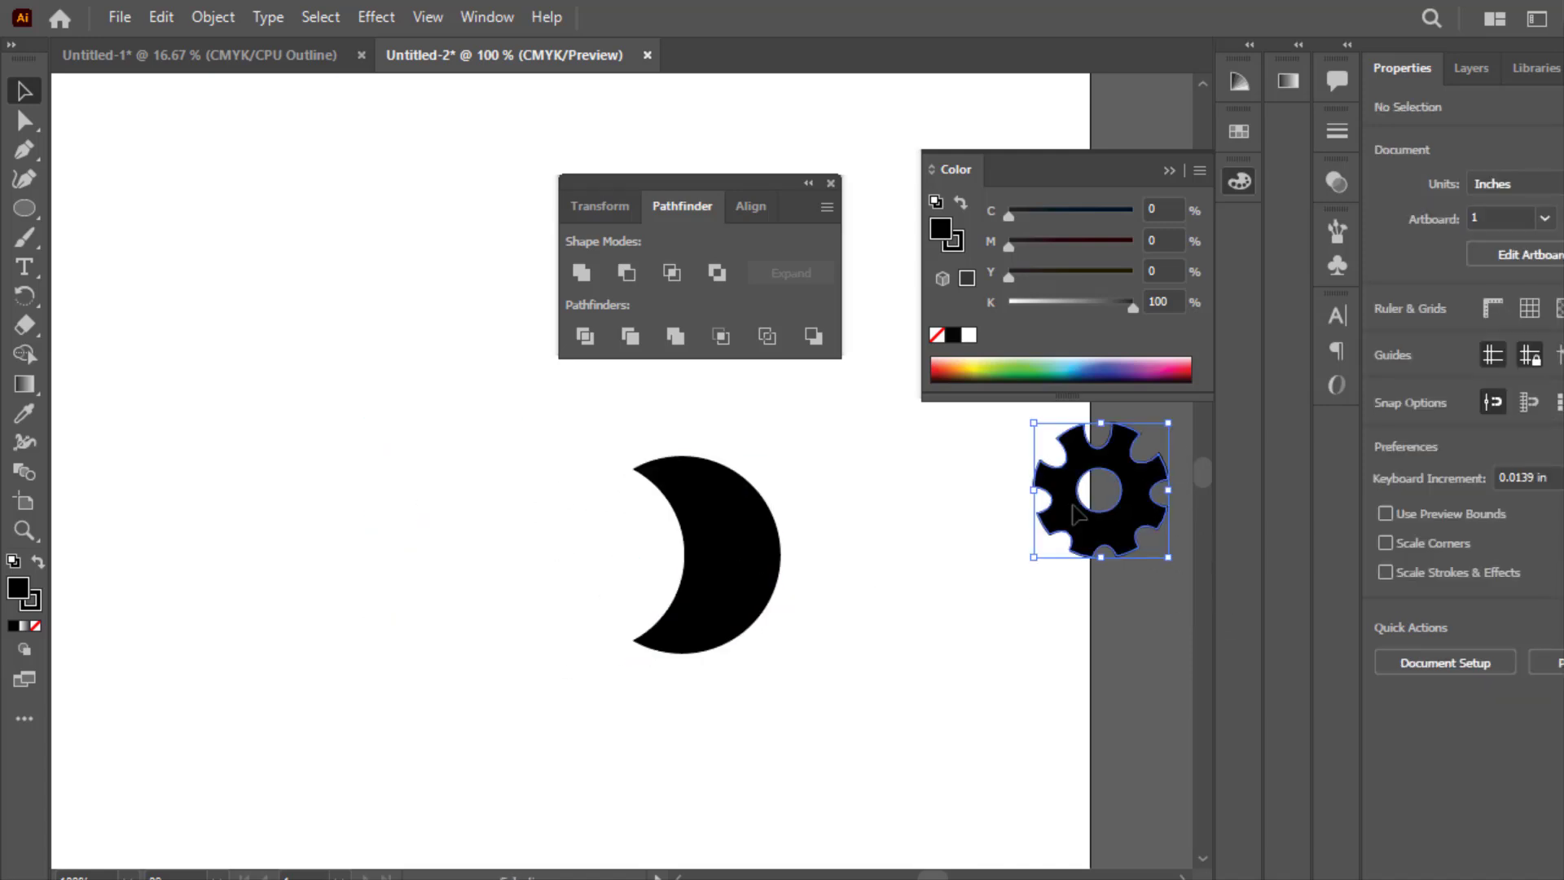
pyautogui.click(886, 481)
pyautogui.moveTo(754, 560); pyautogui.dragTo(736, 593)
pyautogui.click(244, 476)
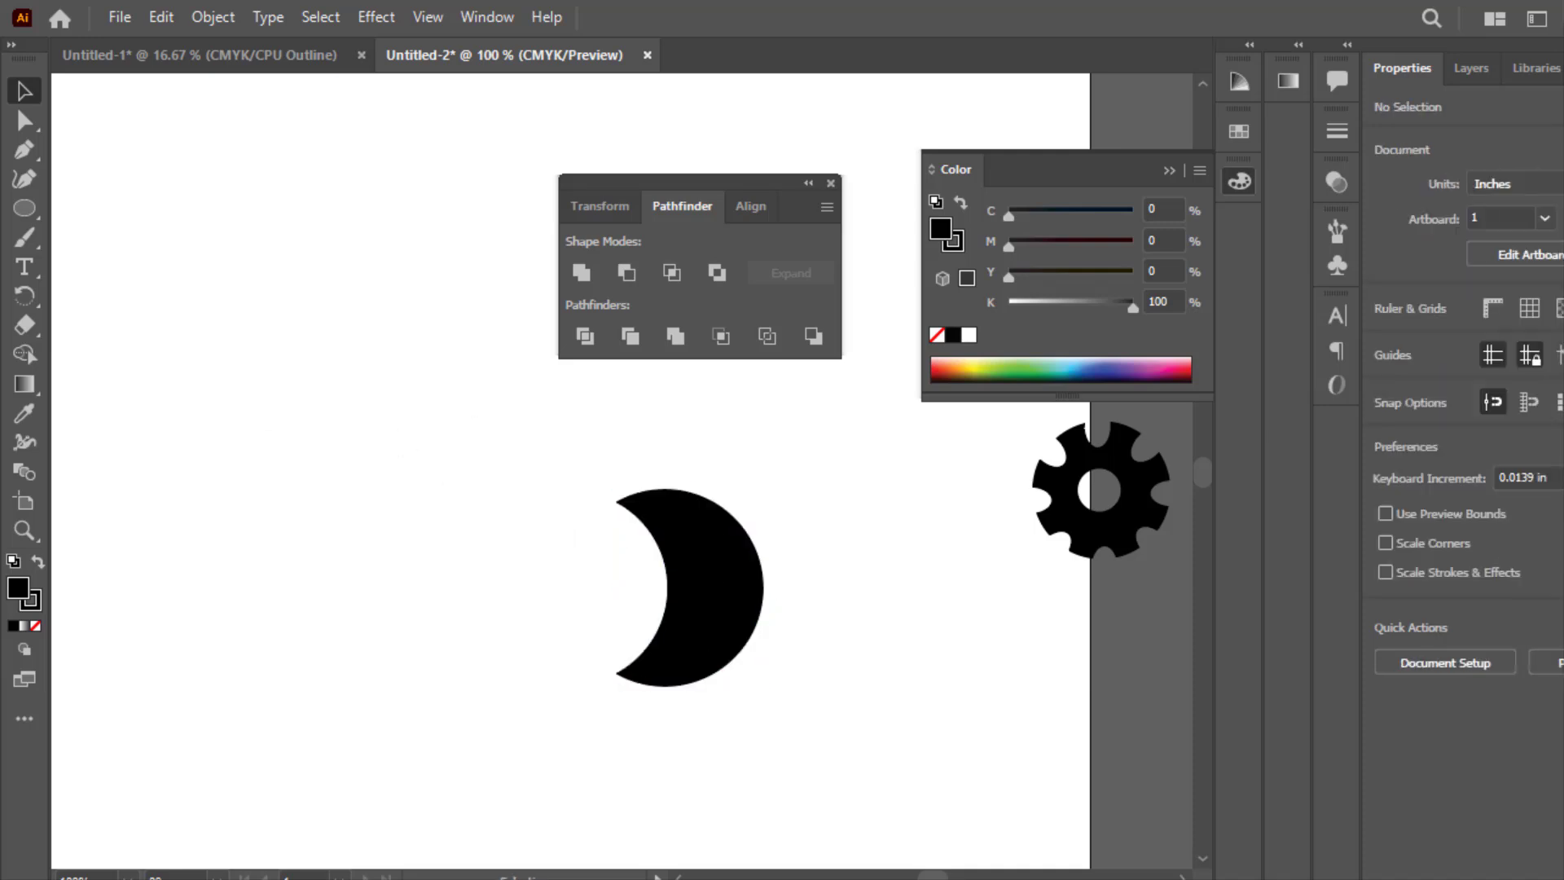
pyautogui.moveTo(678, 642); pyautogui.dragTo(192, 590)
pyautogui.moveTo(1064, 520); pyautogui.dragTo(275, 188)
pyautogui.click(360, 409)
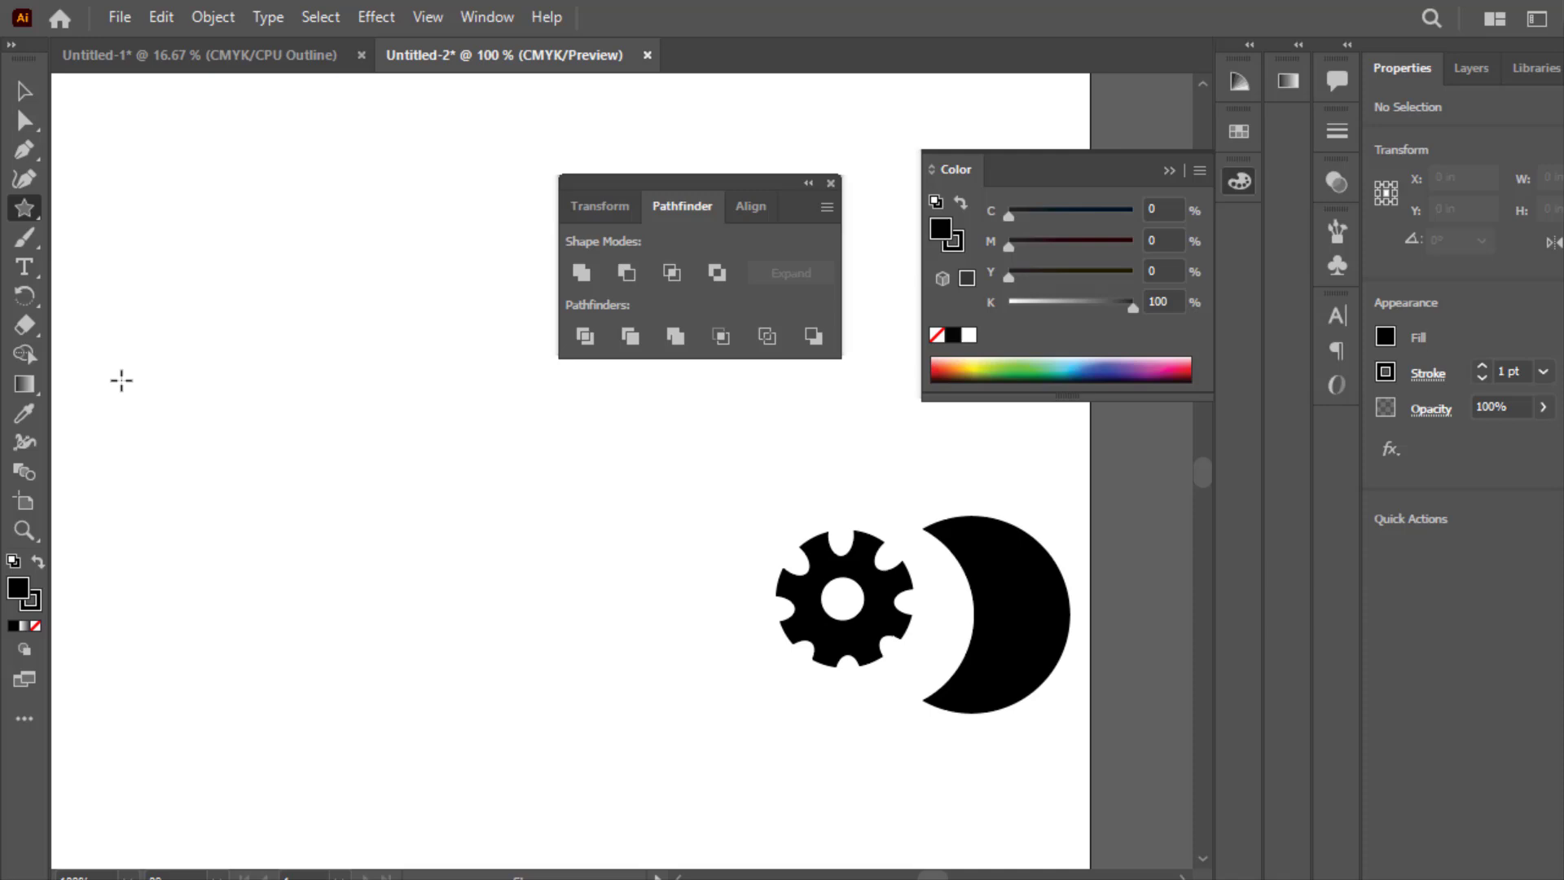
# Draw a five-pointed star about 2.3 in wide left of the gear and fill it yellow (C 12.94, M 3.53, Y 100, K 0).
pyautogui.moveTo(122, 377); pyautogui.dragTo(202, 481)
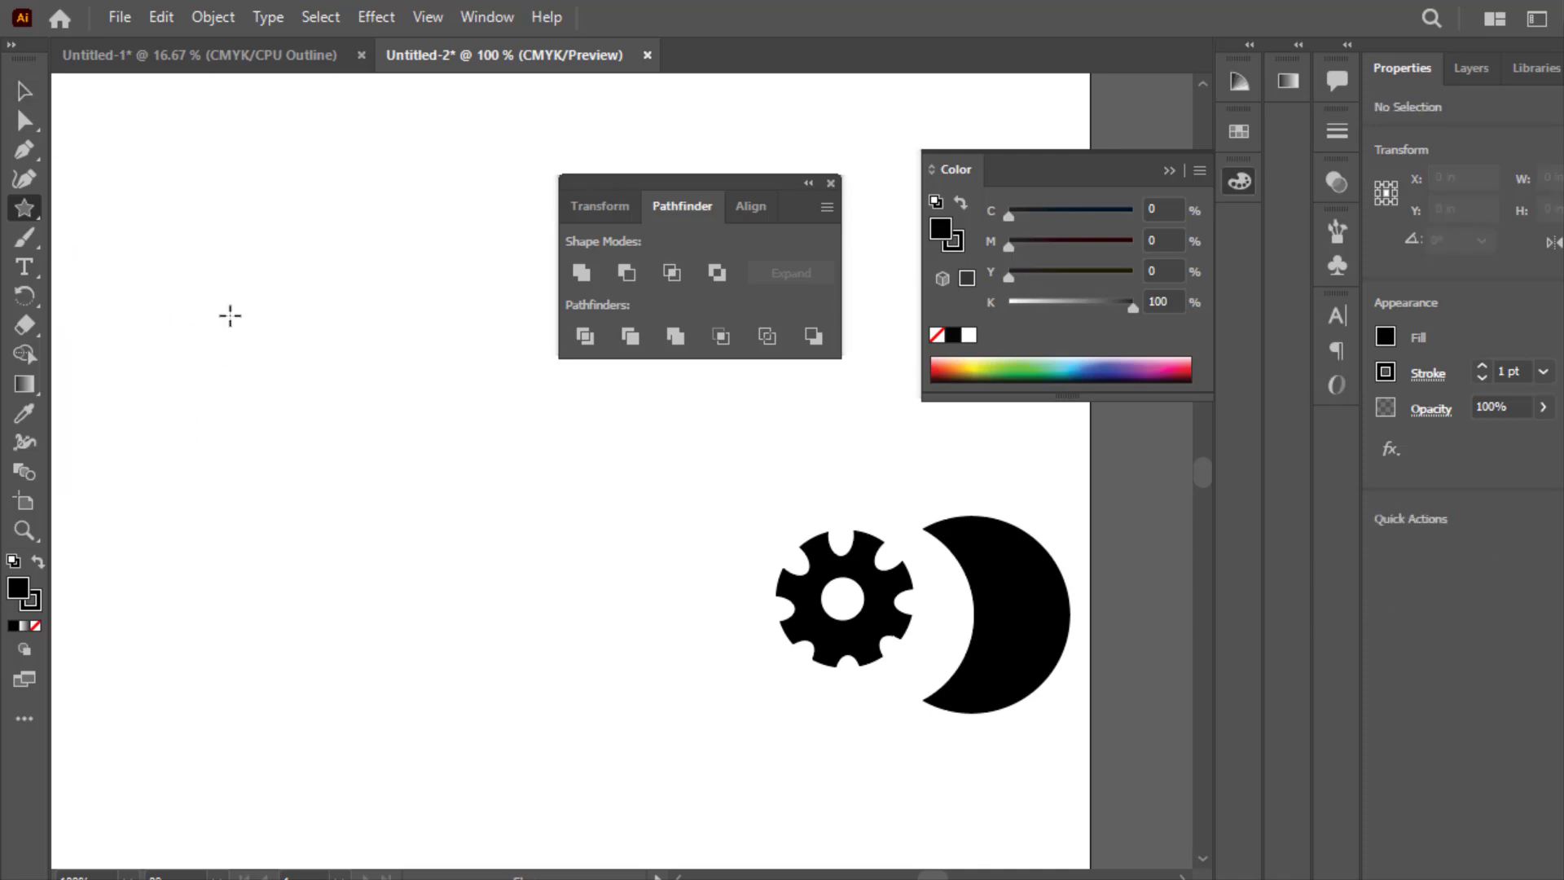
pyautogui.moveTo(231, 316); pyautogui.dragTo(283, 471)
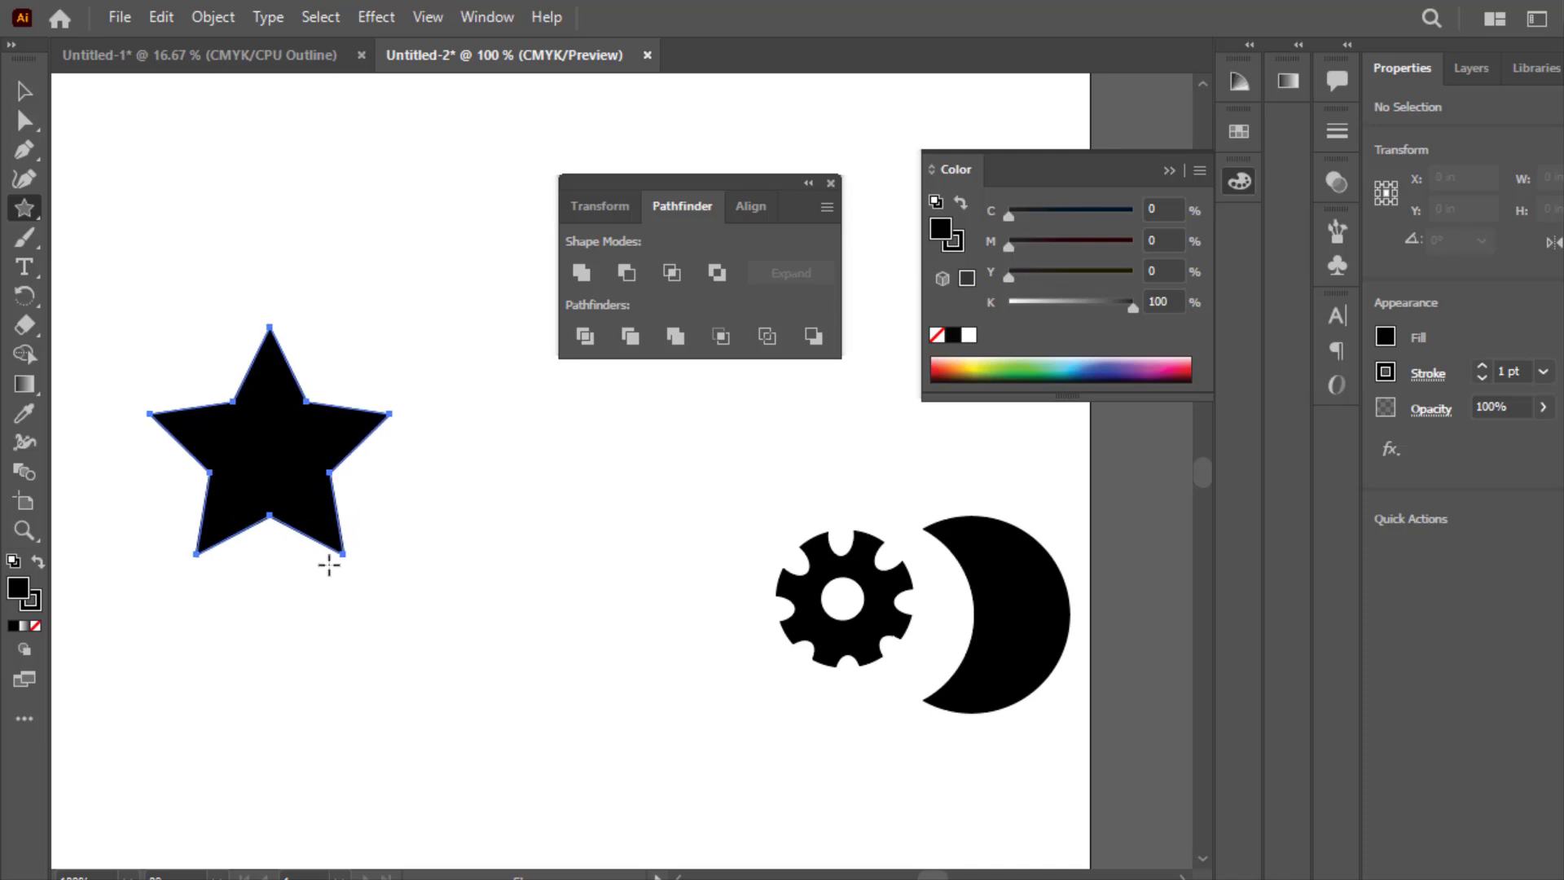
pyautogui.click(23, 90)
pyautogui.moveTo(248, 424); pyautogui.dragTo(314, 465)
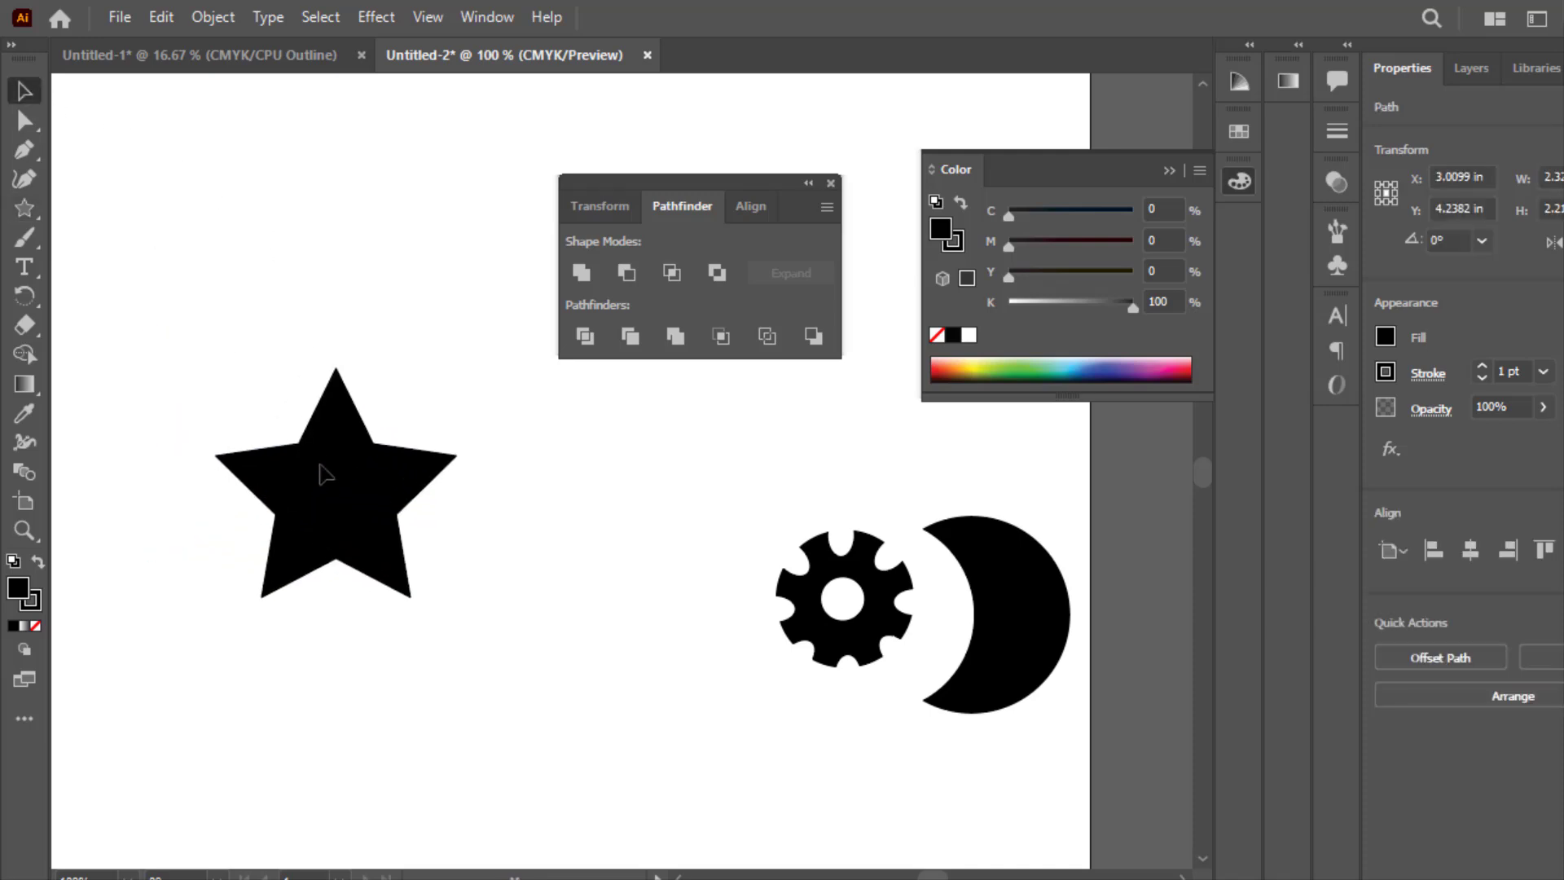
pyautogui.click(974, 366)
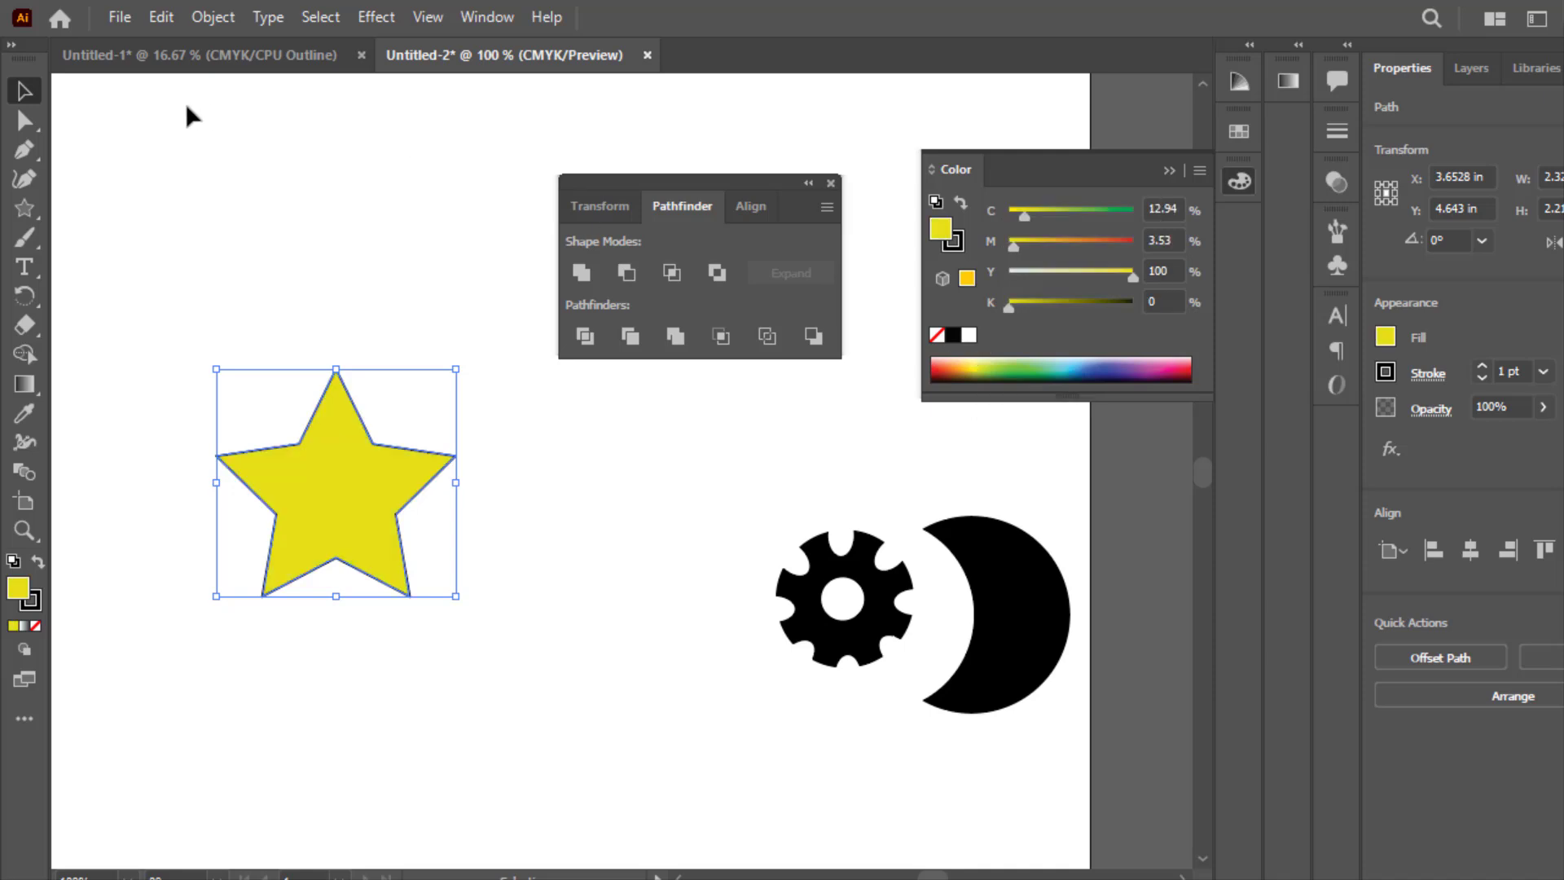
pyautogui.click(285, 244)
# Duplicate the yellow star to the right and scale the copy down to about 1.6 in wide.
pyautogui.click(323, 510)
pyautogui.moveTo(334, 492); pyautogui.dragTo(461, 502)
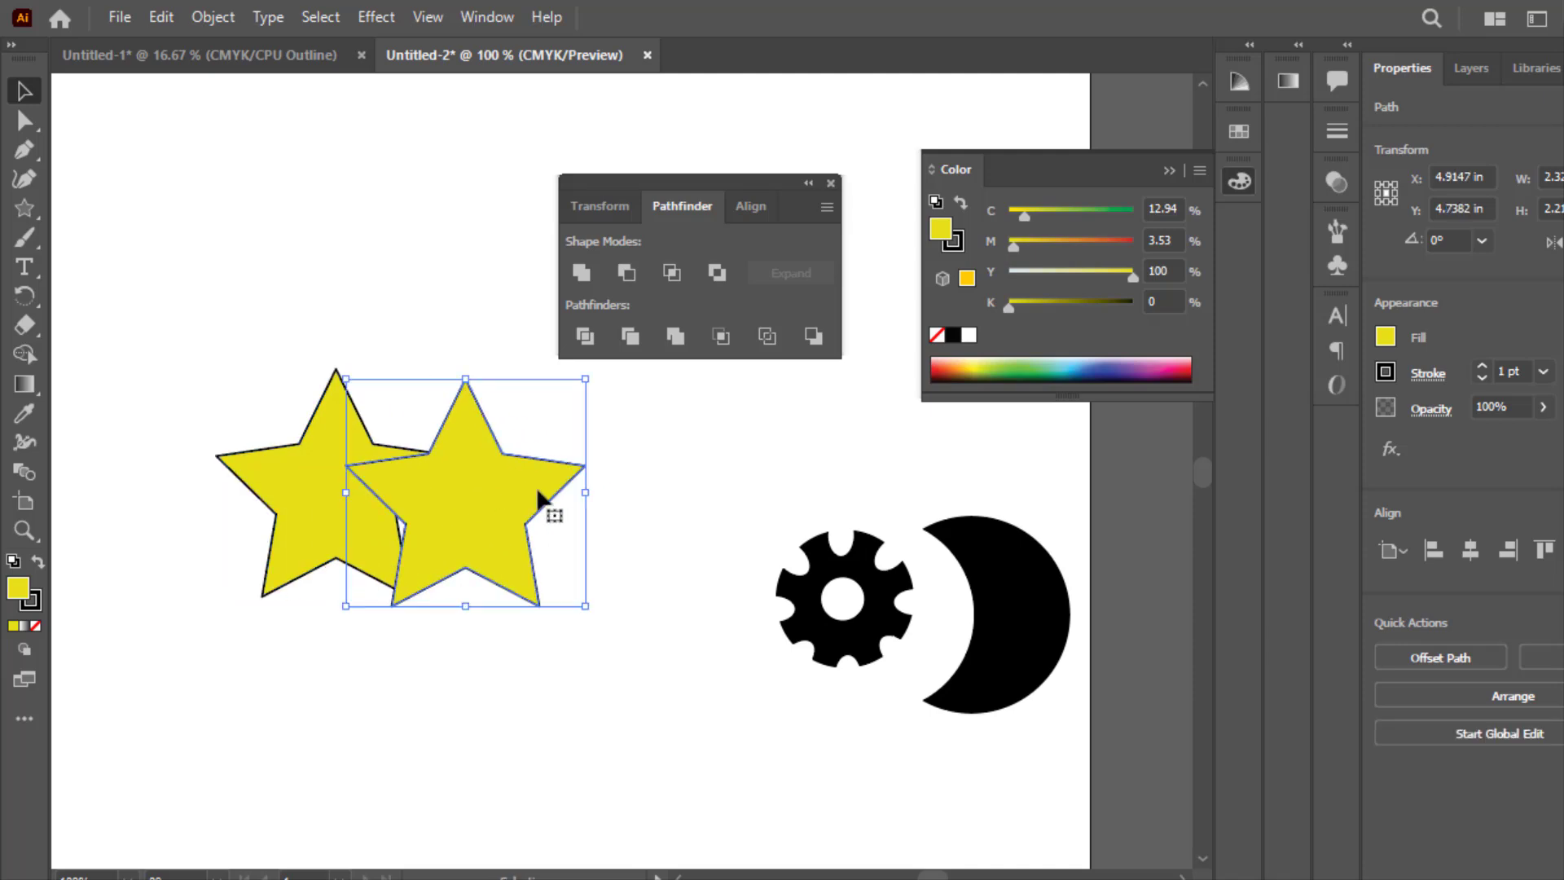
pyautogui.moveTo(583, 380); pyautogui.dragTo(555, 415)
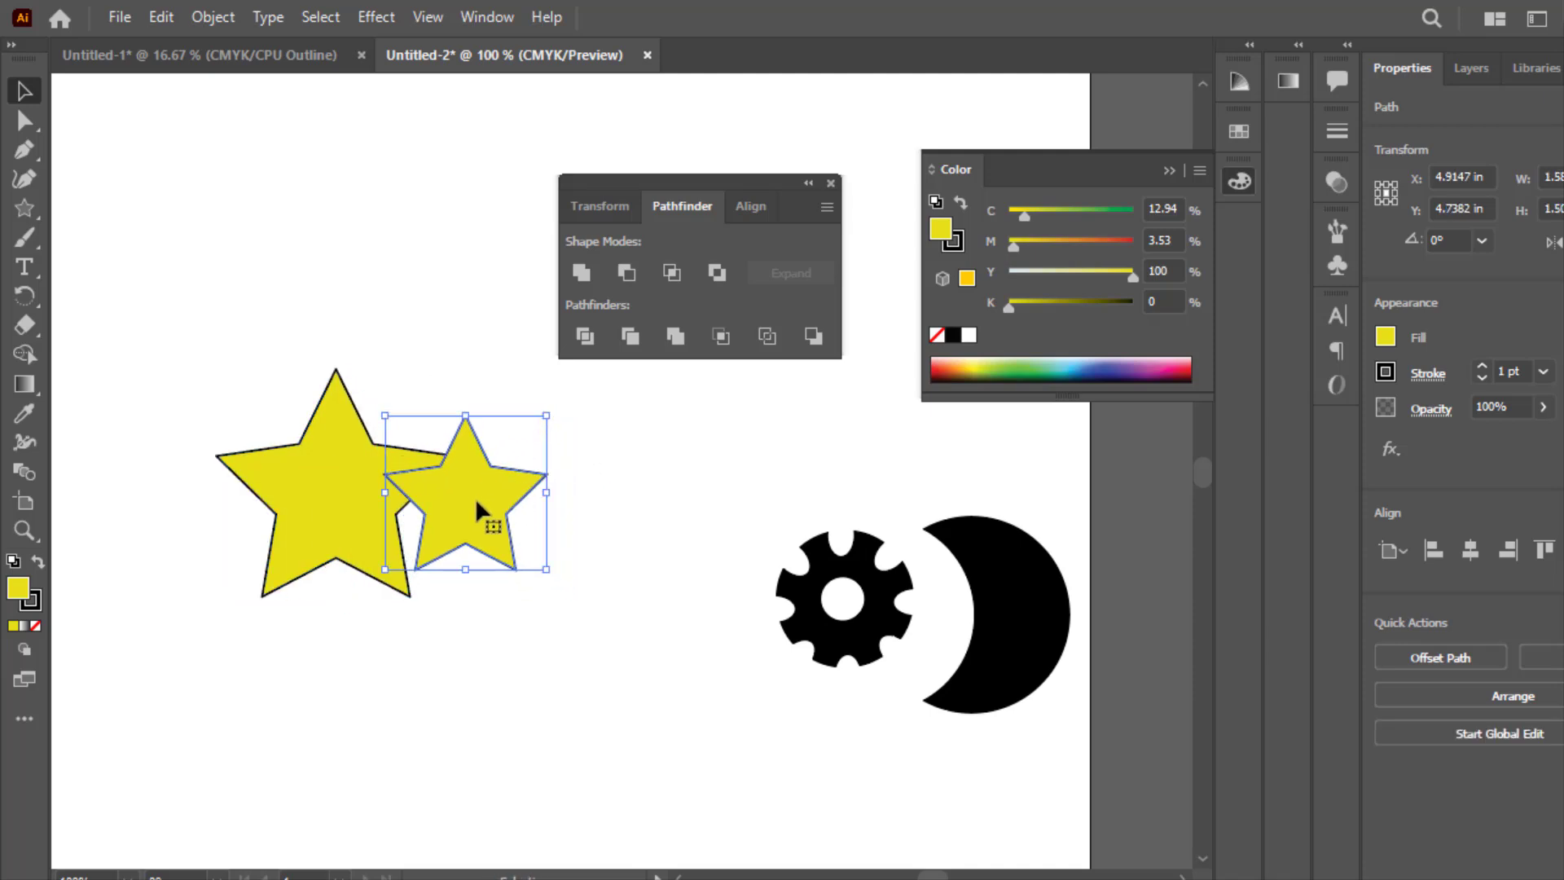
# Copy the small star onto the large star's left side and adjust the right one so both overlap it symmetrically.
pyautogui.moveTo(476, 497); pyautogui.dragTo(246, 510)
pyautogui.moveTo(456, 499); pyautogui.dragTo(456, 495)
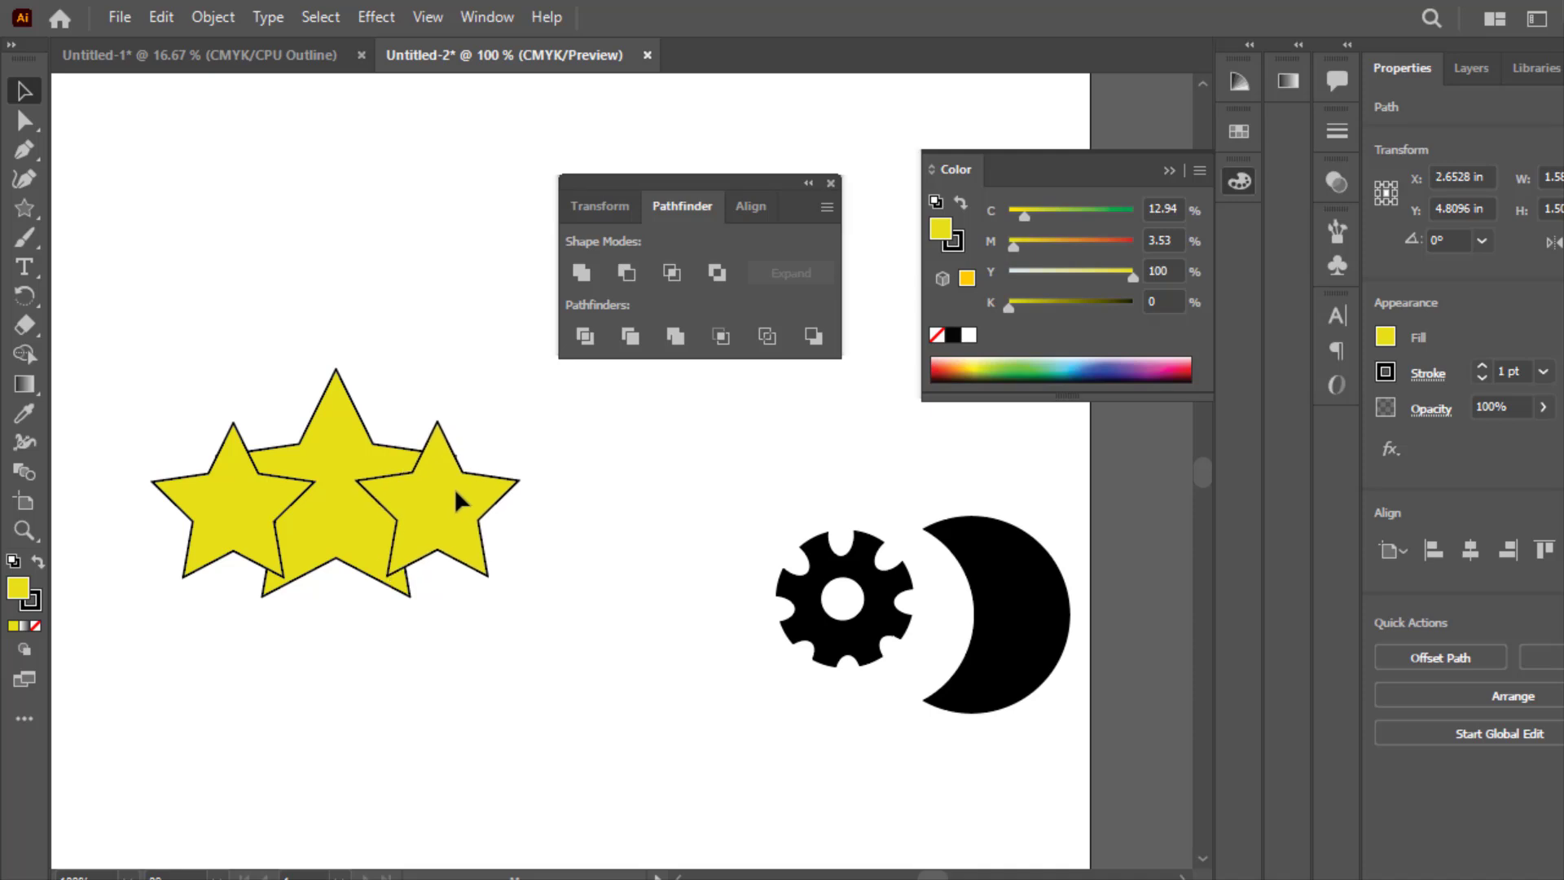
pyautogui.moveTo(532, 535); pyautogui.dragTo(542, 562)
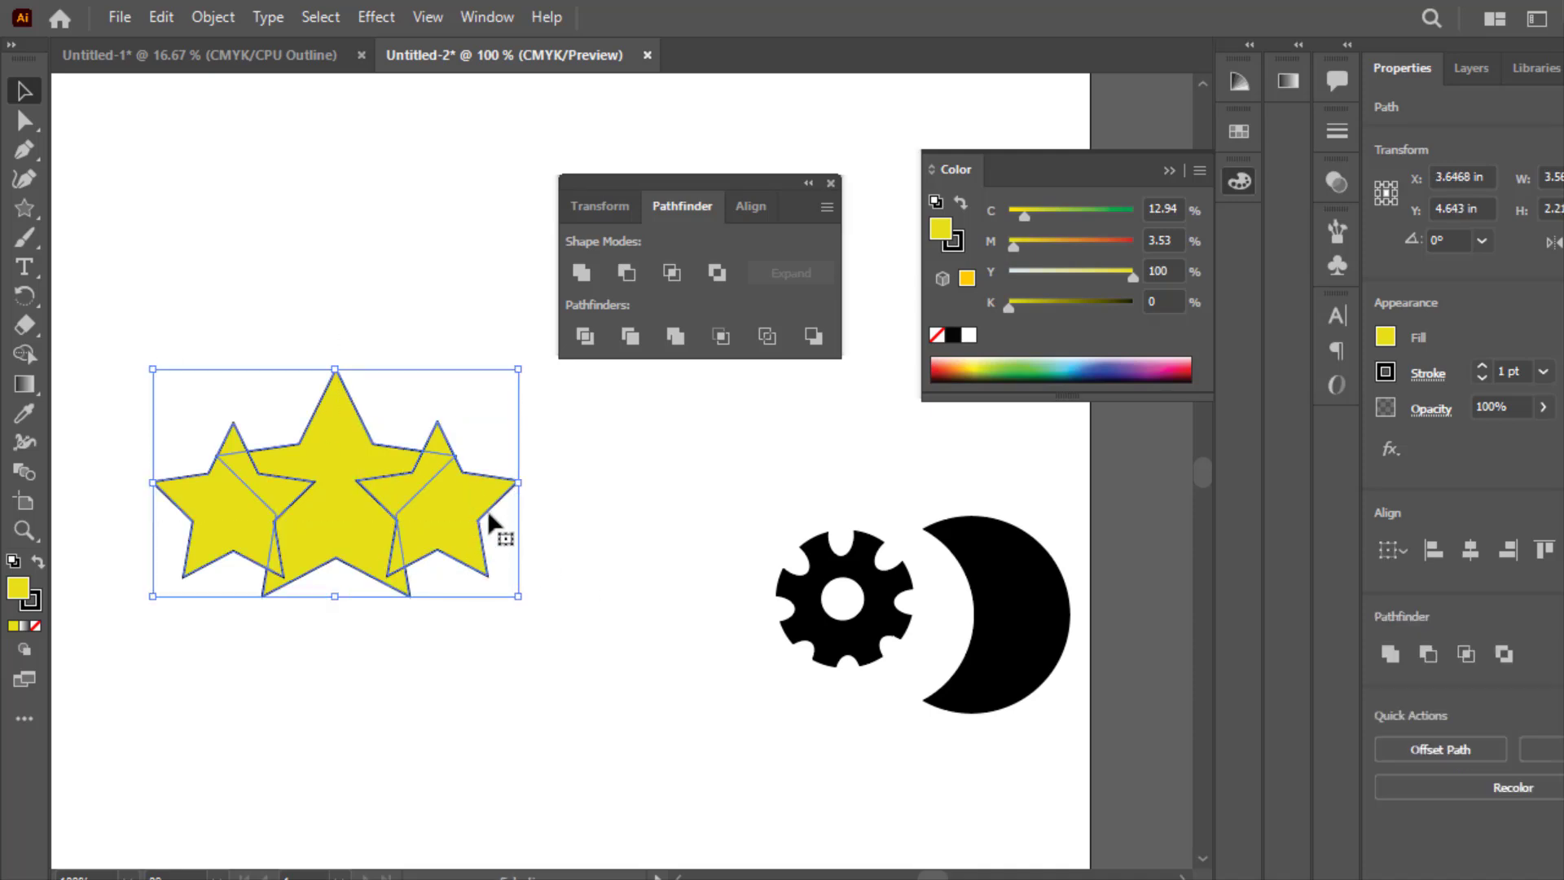
pyautogui.click(613, 487)
# Bring the large centre star in front of the two small side stars.
pyautogui.click(454, 549)
pyautogui.click(331, 443)
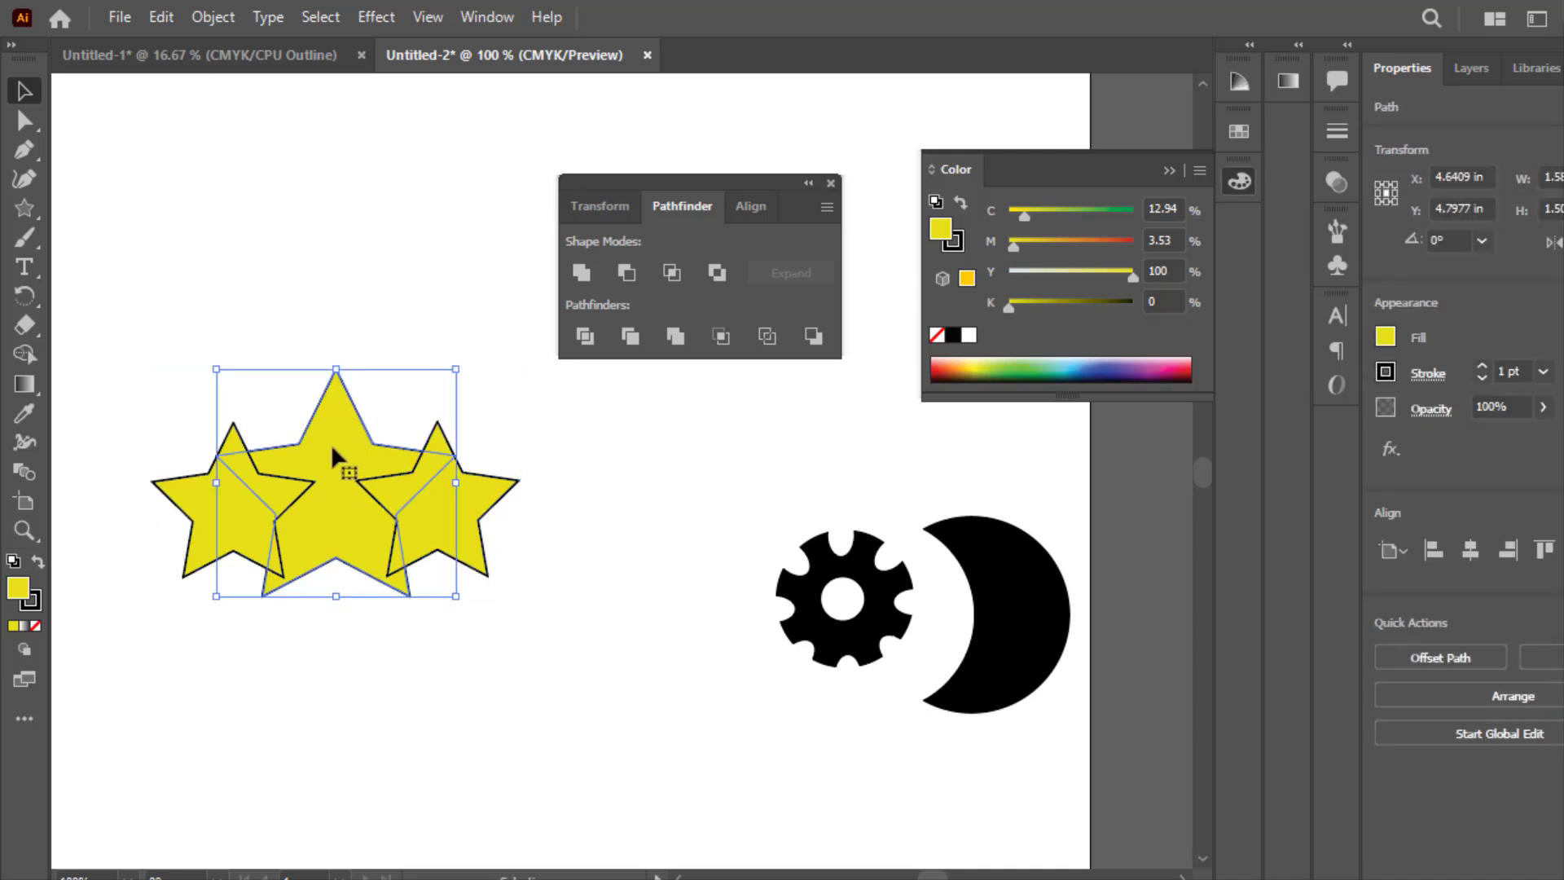
pyautogui.rightClick(331, 426)
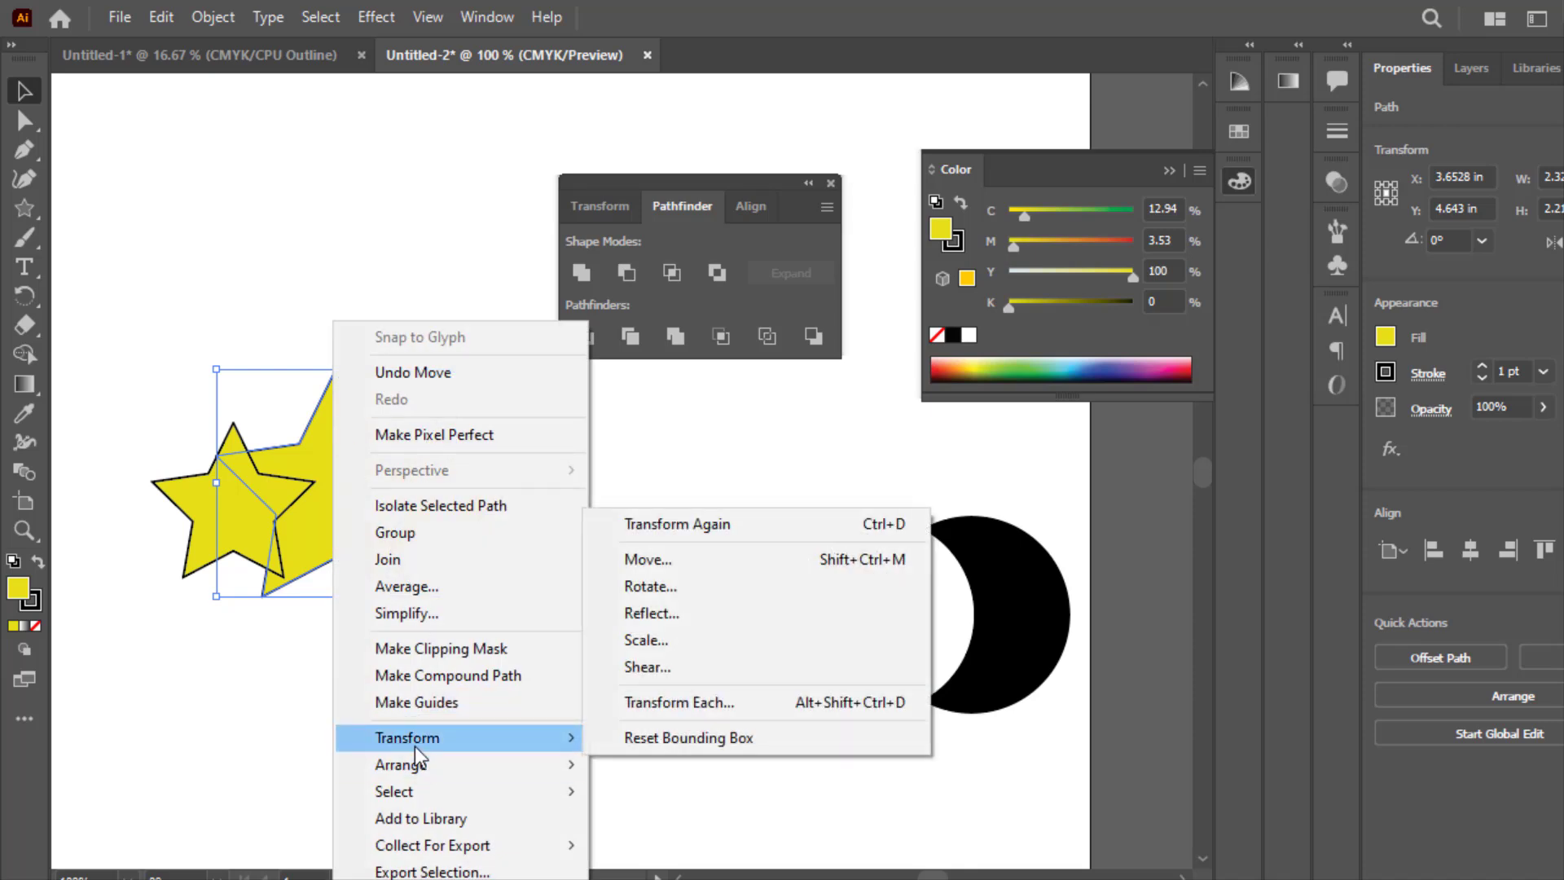
pyautogui.moveTo(414, 769)
pyautogui.click(691, 759)
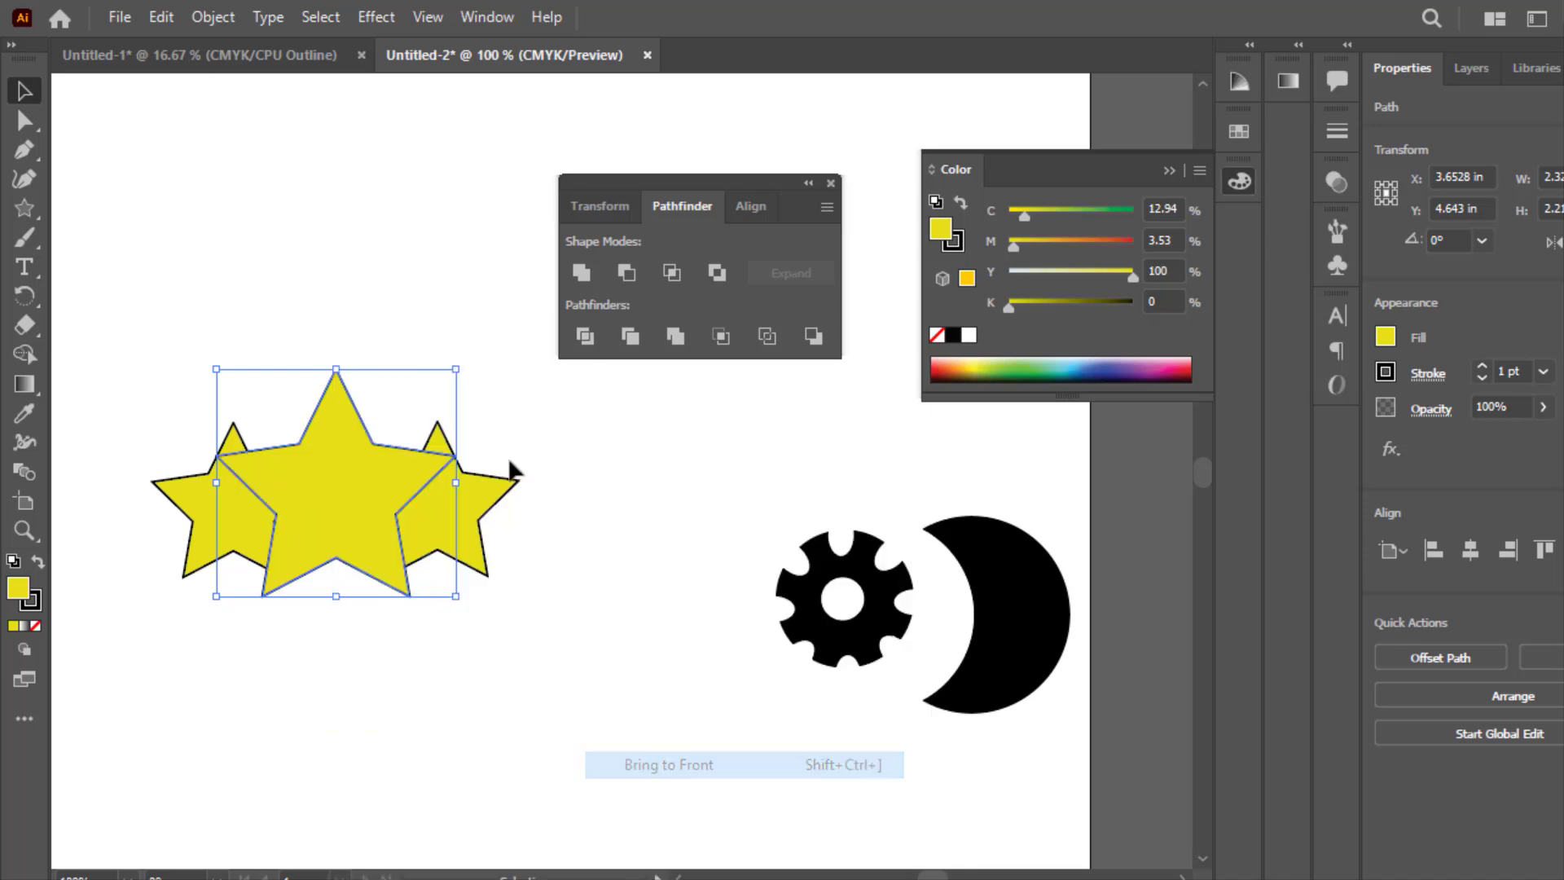
# Align the two small side stars to each other by their vertical centres.
pyautogui.moveTo(587, 542); pyautogui.dragTo(218, 461)
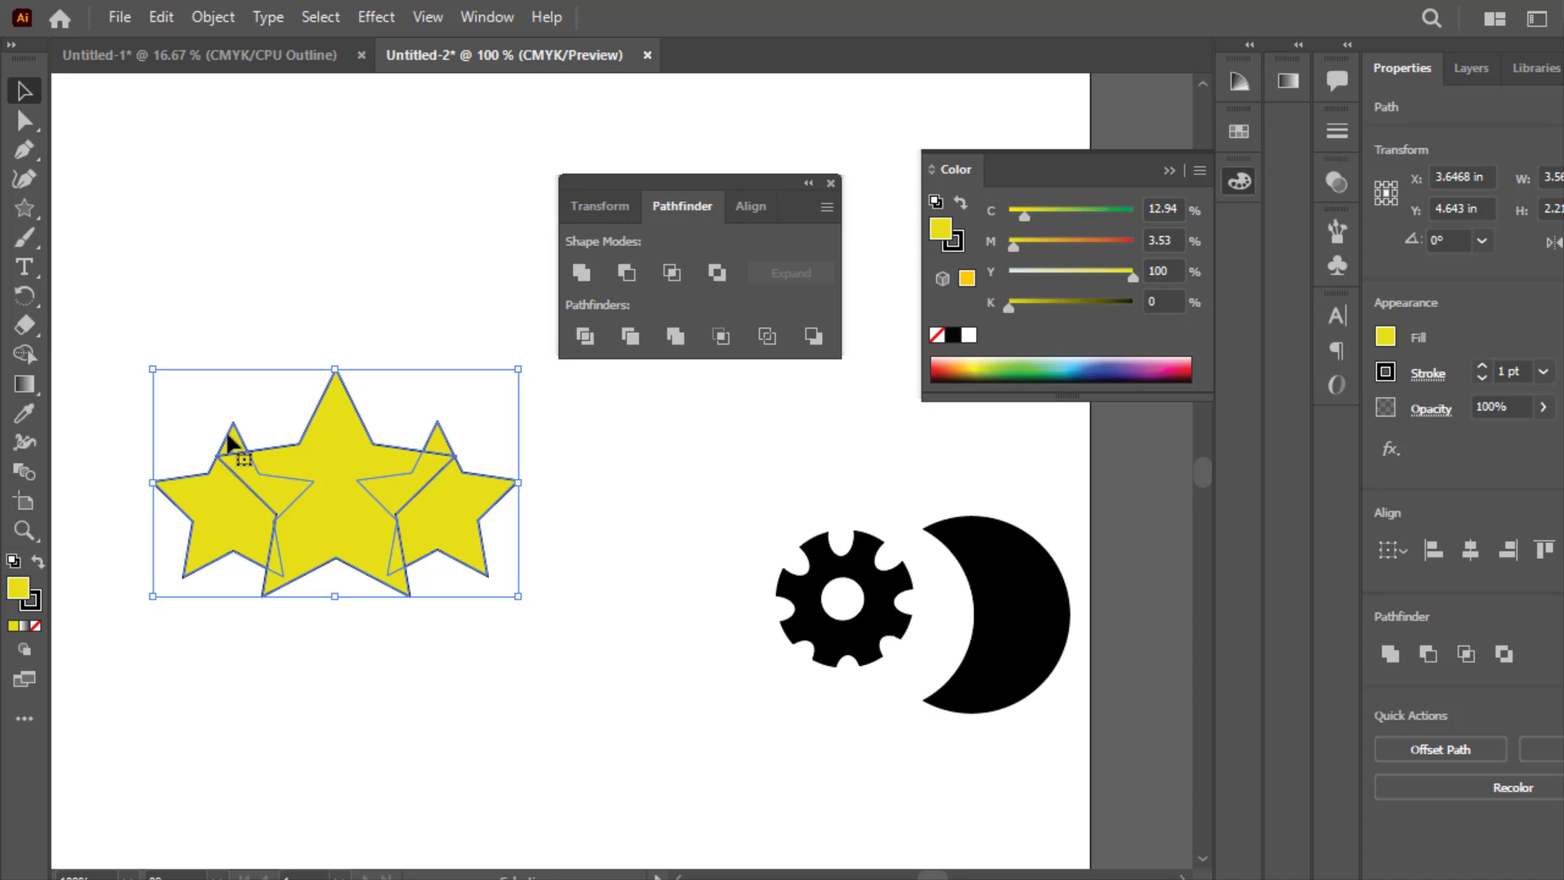
pyautogui.click(231, 371)
pyautogui.click(227, 447)
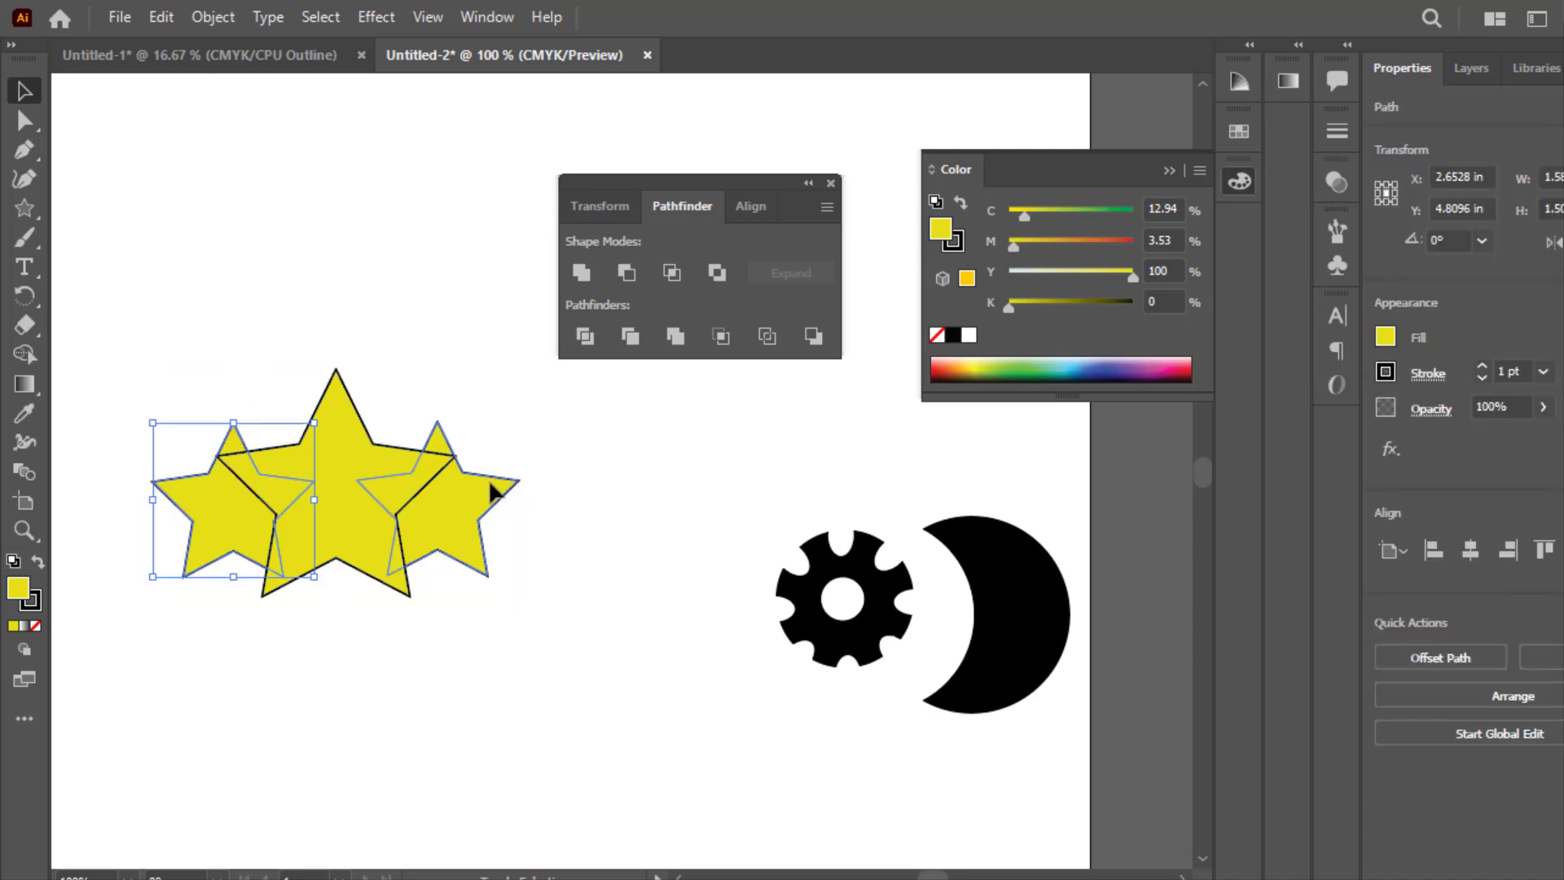
pyautogui.keyDown('shift'); pyautogui.click(499, 489); pyautogui.keyUp('shift')
pyautogui.click(750, 206)
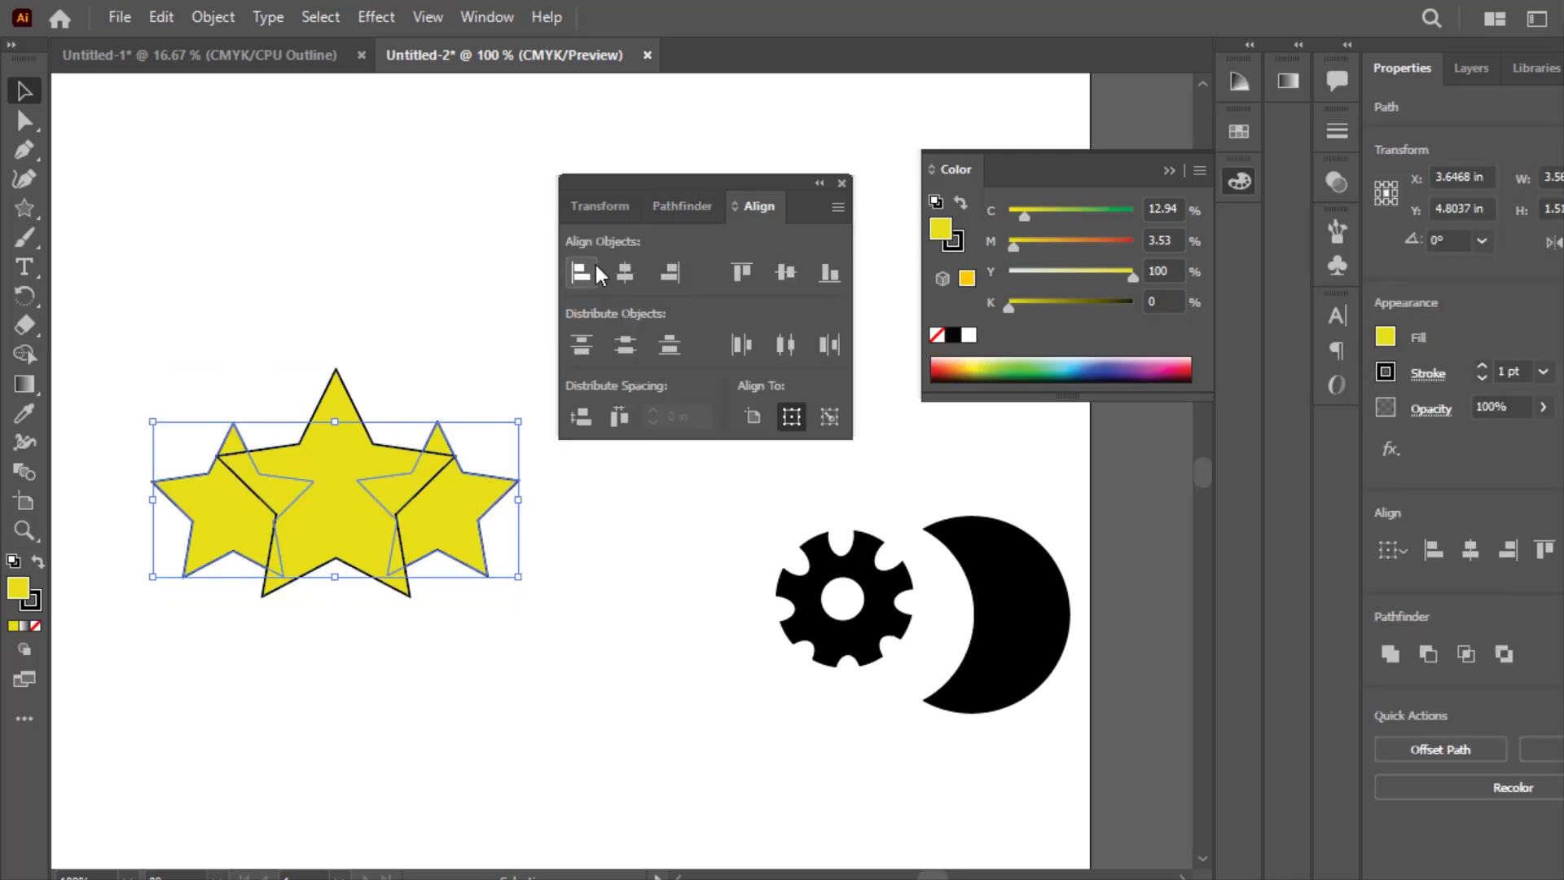
pyautogui.click(793, 272)
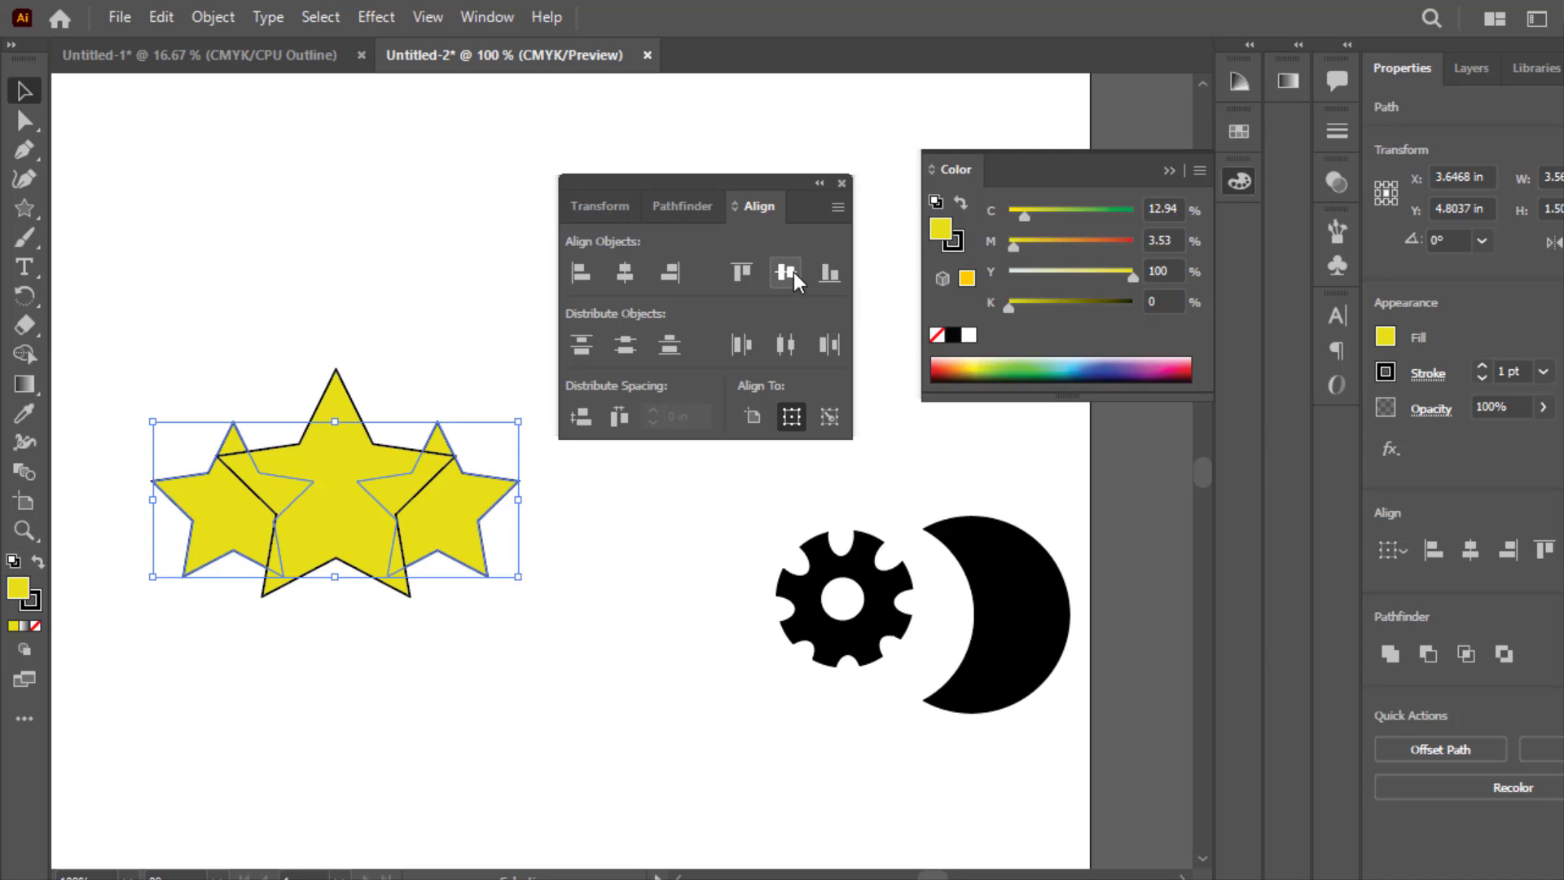
# Move the three overlapping stars to the upper-left of the artboard and place a copy of them directly below.
pyautogui.moveTo(246, 272); pyautogui.dragTo(443, 638)
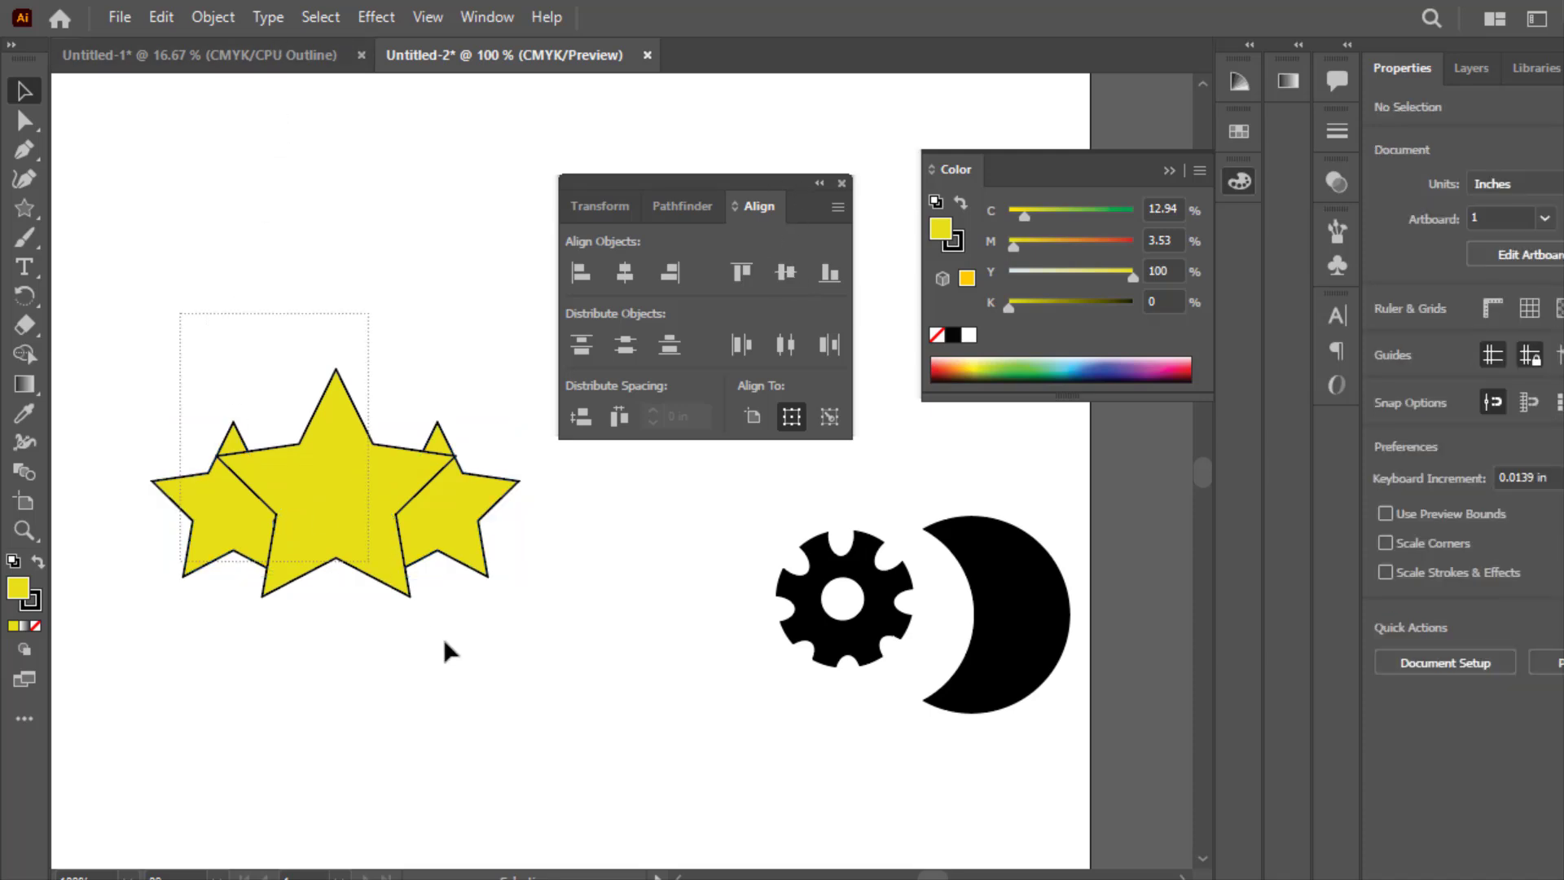
pyautogui.moveTo(375, 511); pyautogui.dragTo(270, 265)
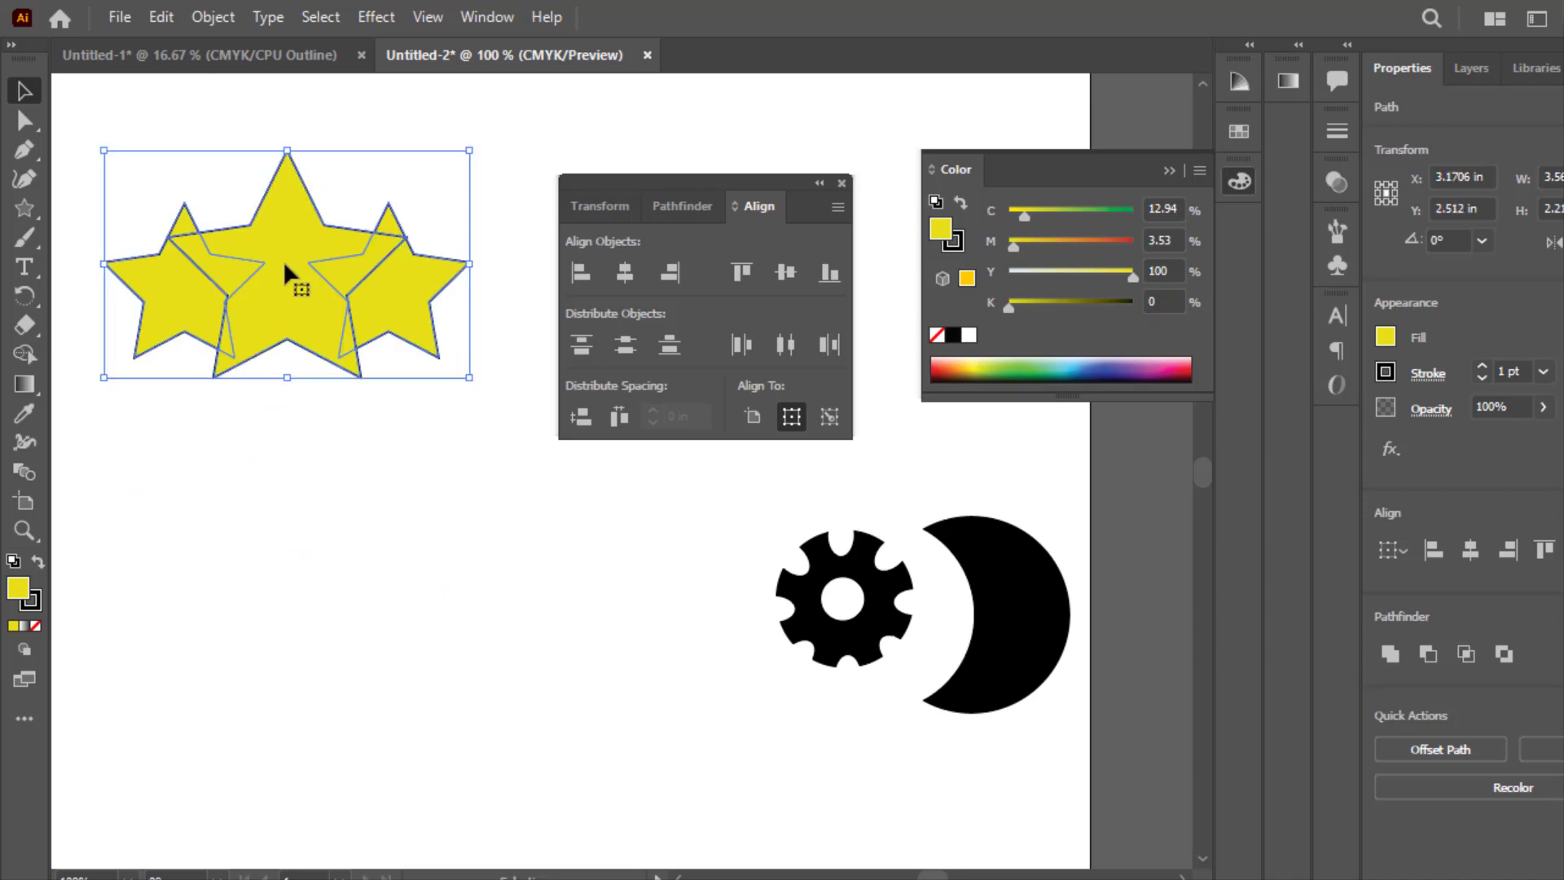
pyautogui.click(283, 261)
pyautogui.click(291, 496)
pyautogui.moveTo(189, 137); pyautogui.dragTo(310, 570)
pyautogui.hotkey('ctrl', 'shift', 'a')
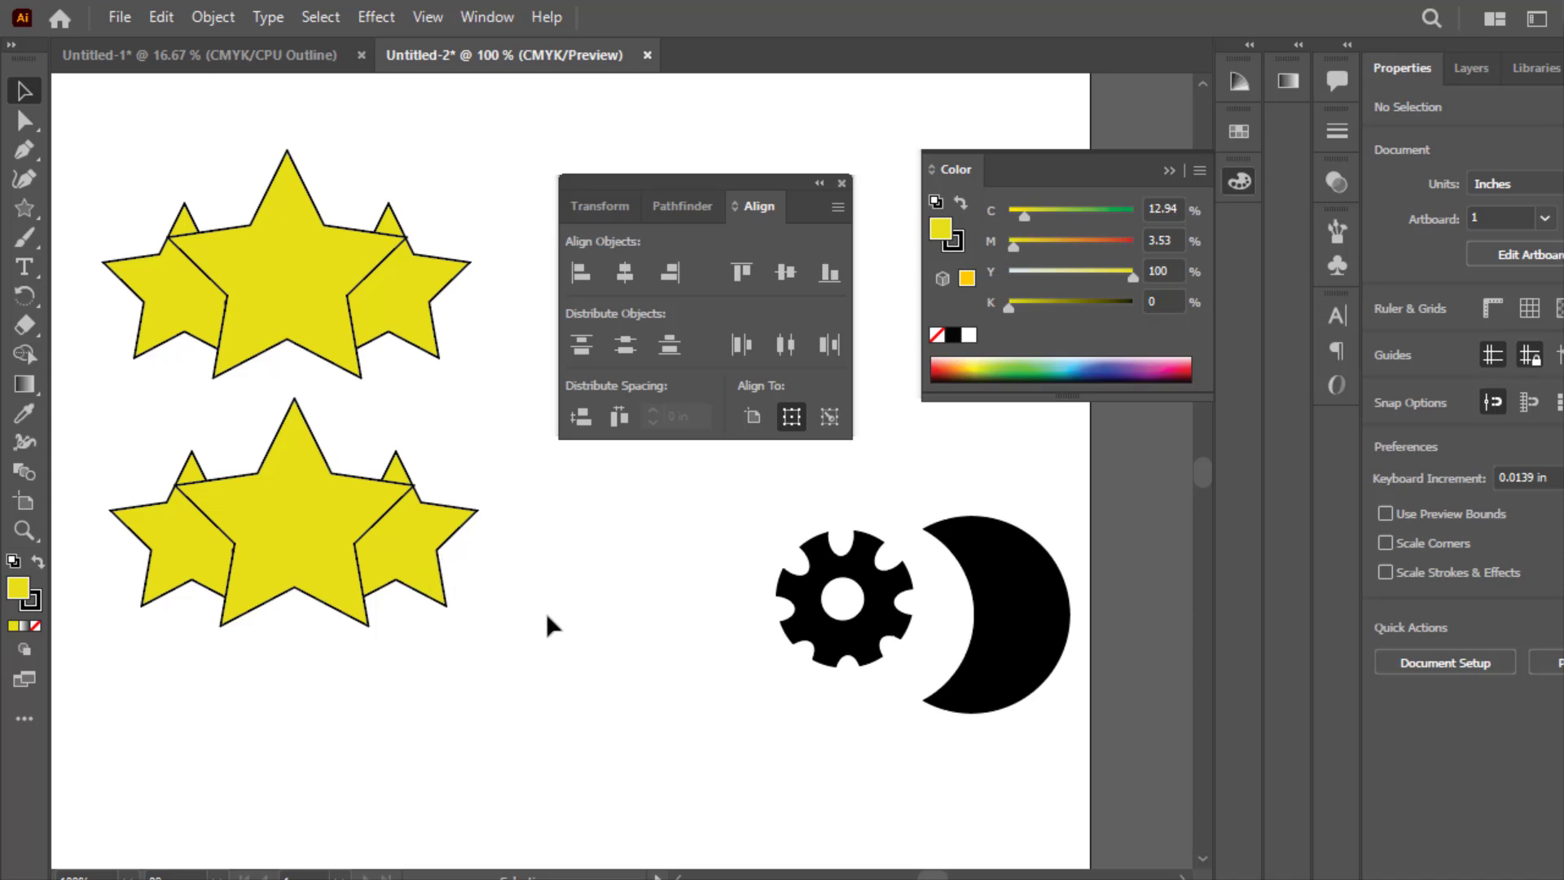
# Give the lower star set a 5 pt stroke with round corner joins and scale it to about 3.7 in wide.
pyautogui.moveTo(179, 511); pyautogui.dragTo(180, 513)
pyautogui.moveTo(478, 628); pyautogui.dragTo(395, 578)
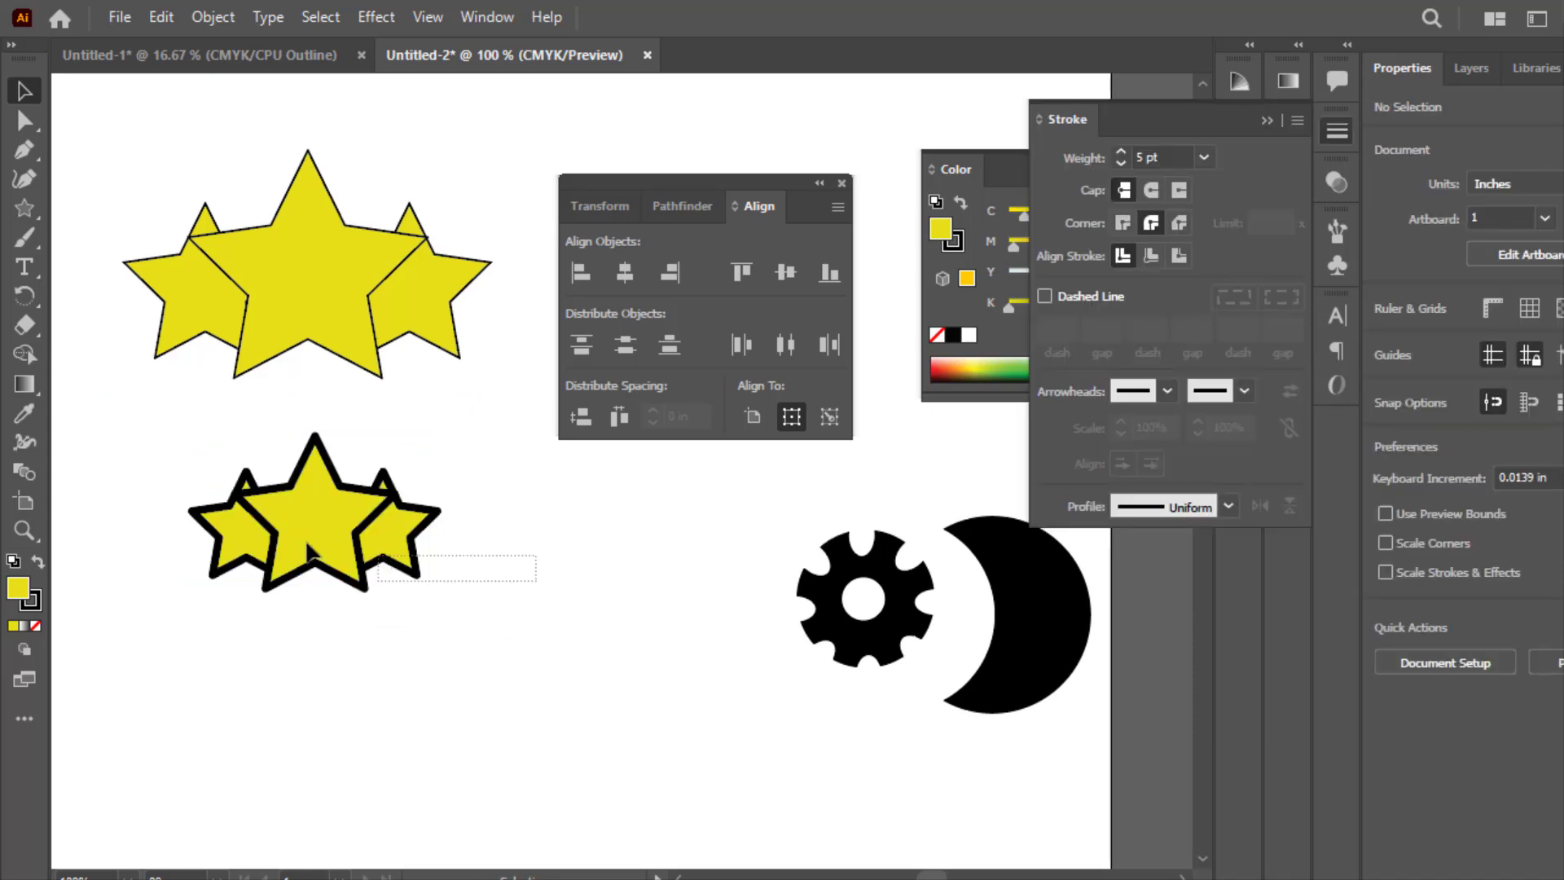
pyautogui.click(365, 585)
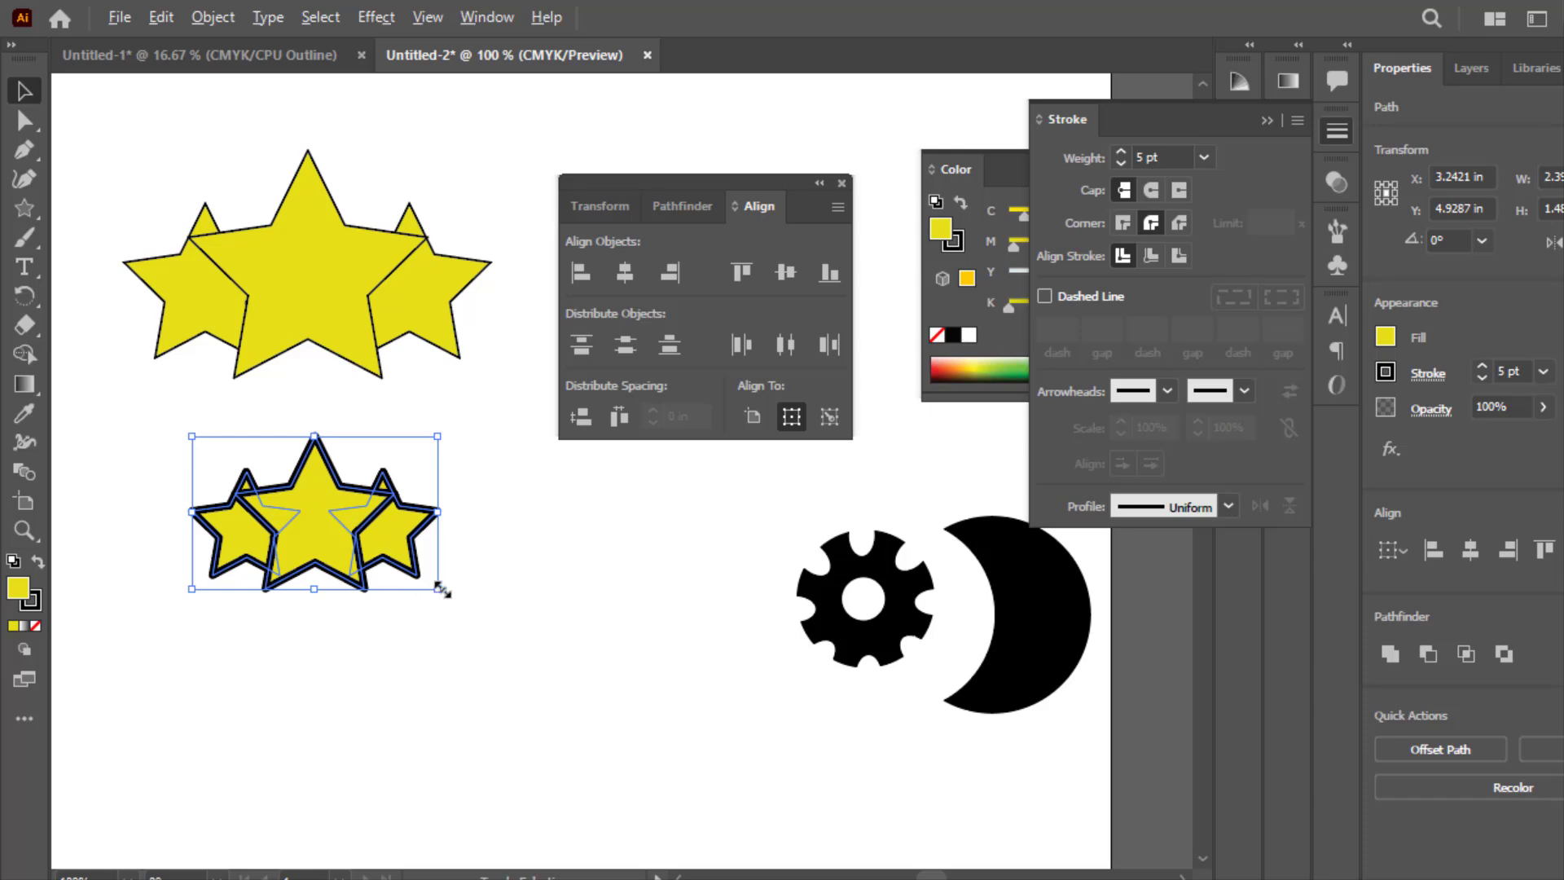
pyautogui.moveTo(441, 589); pyautogui.dragTo(535, 628)
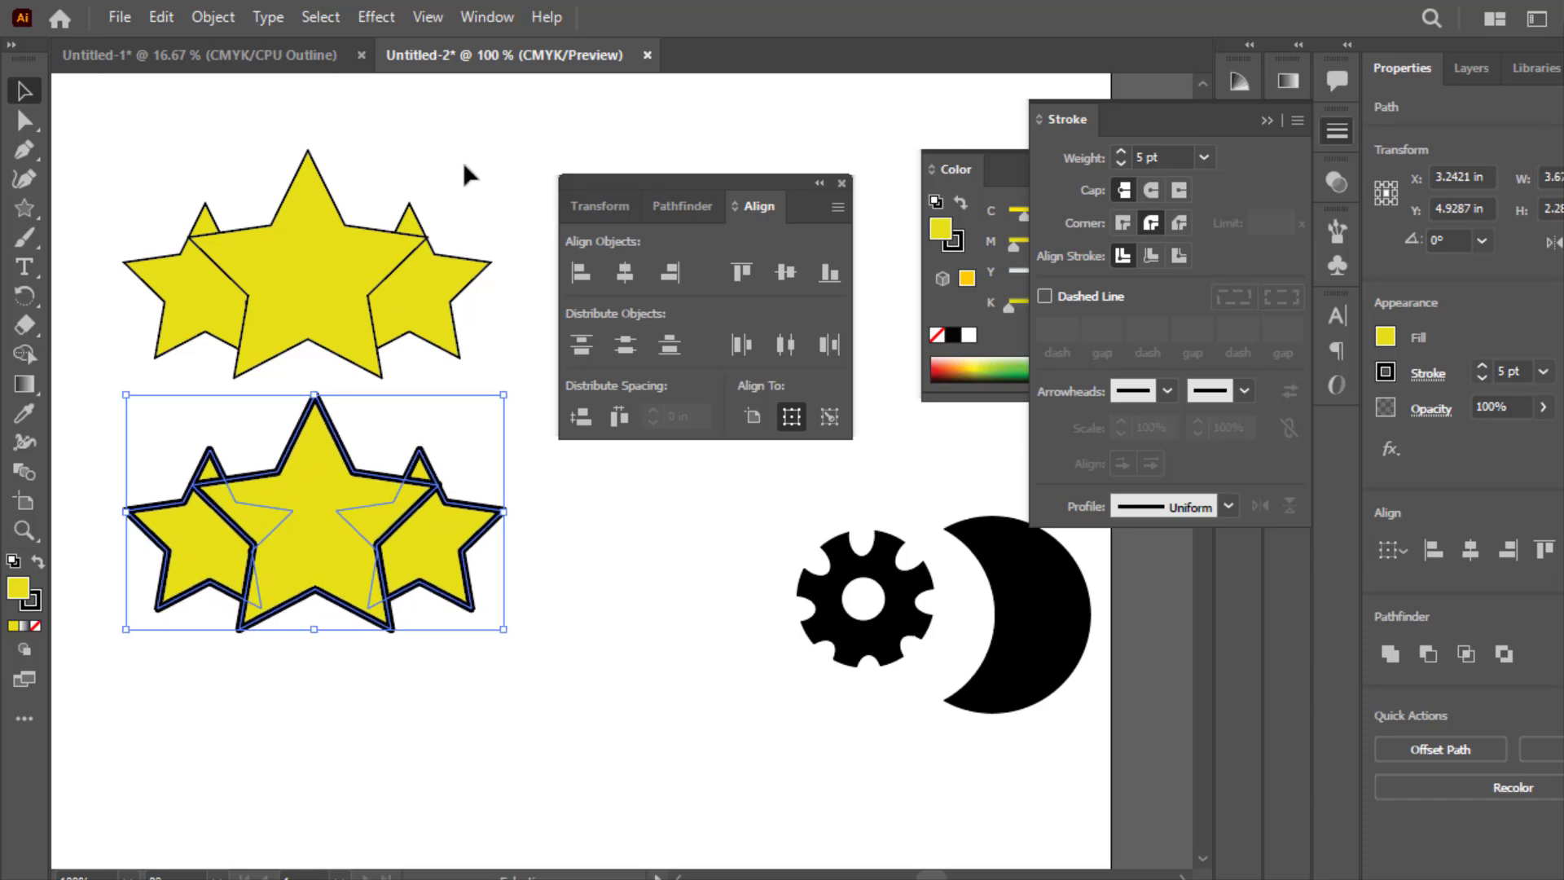
# Move the upper thin-outlined star set higher on the artboard, away from the thick-outlined set.
pyautogui.click(242, 274)
pyautogui.moveTo(189, 160); pyautogui.dragTo(528, 329)
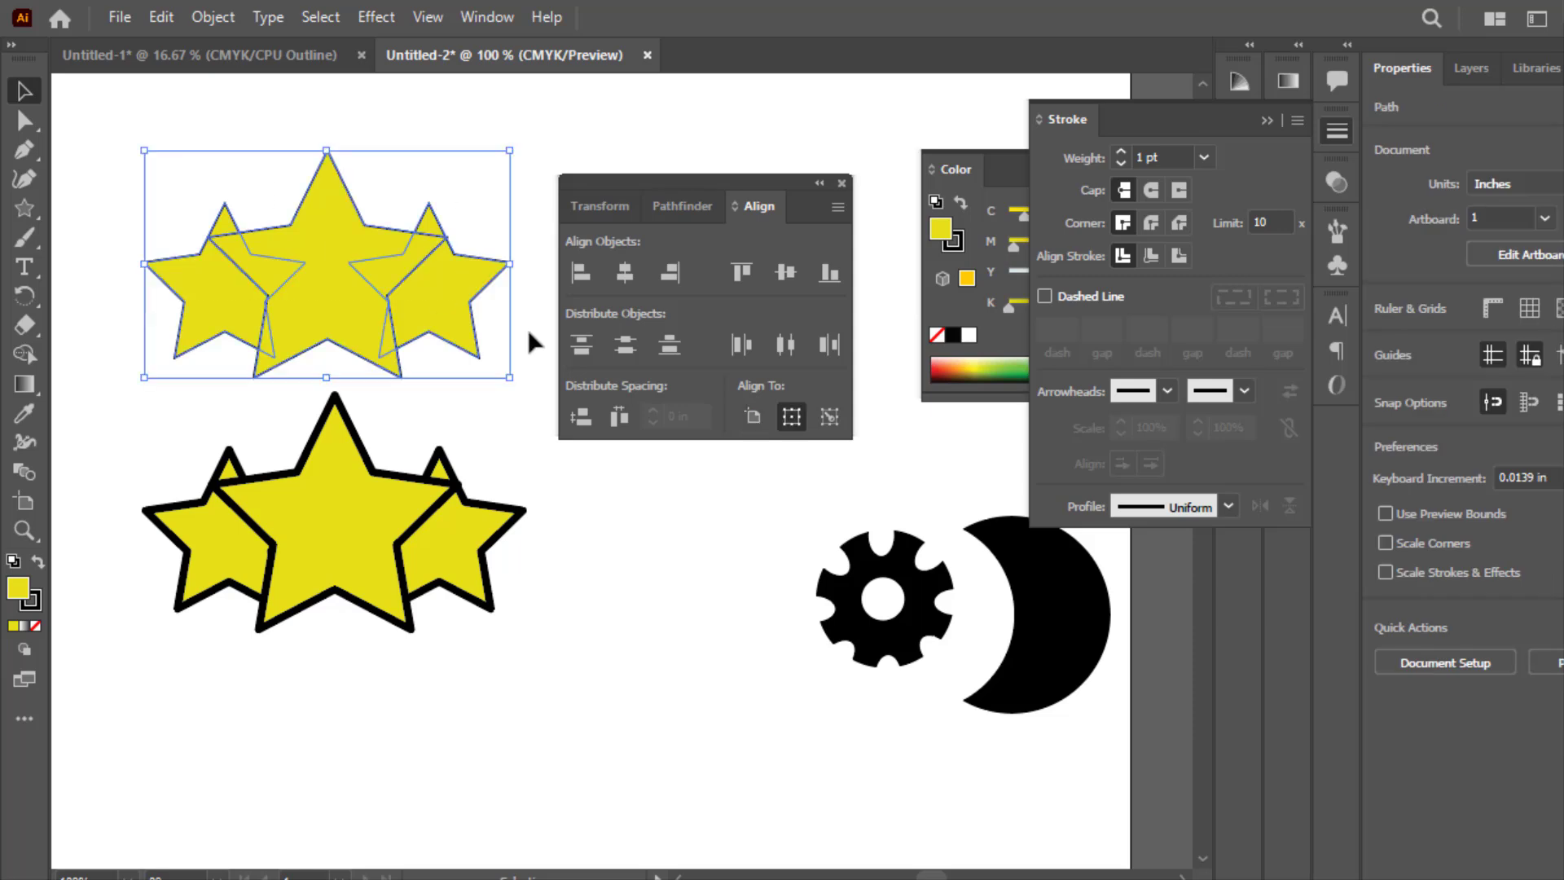
pyautogui.moveTo(338, 245)
pyautogui.mouseDown()
pyautogui.moveTo(321, 181)
pyautogui.moveTo(319, 221)
pyautogui.mouseUp()
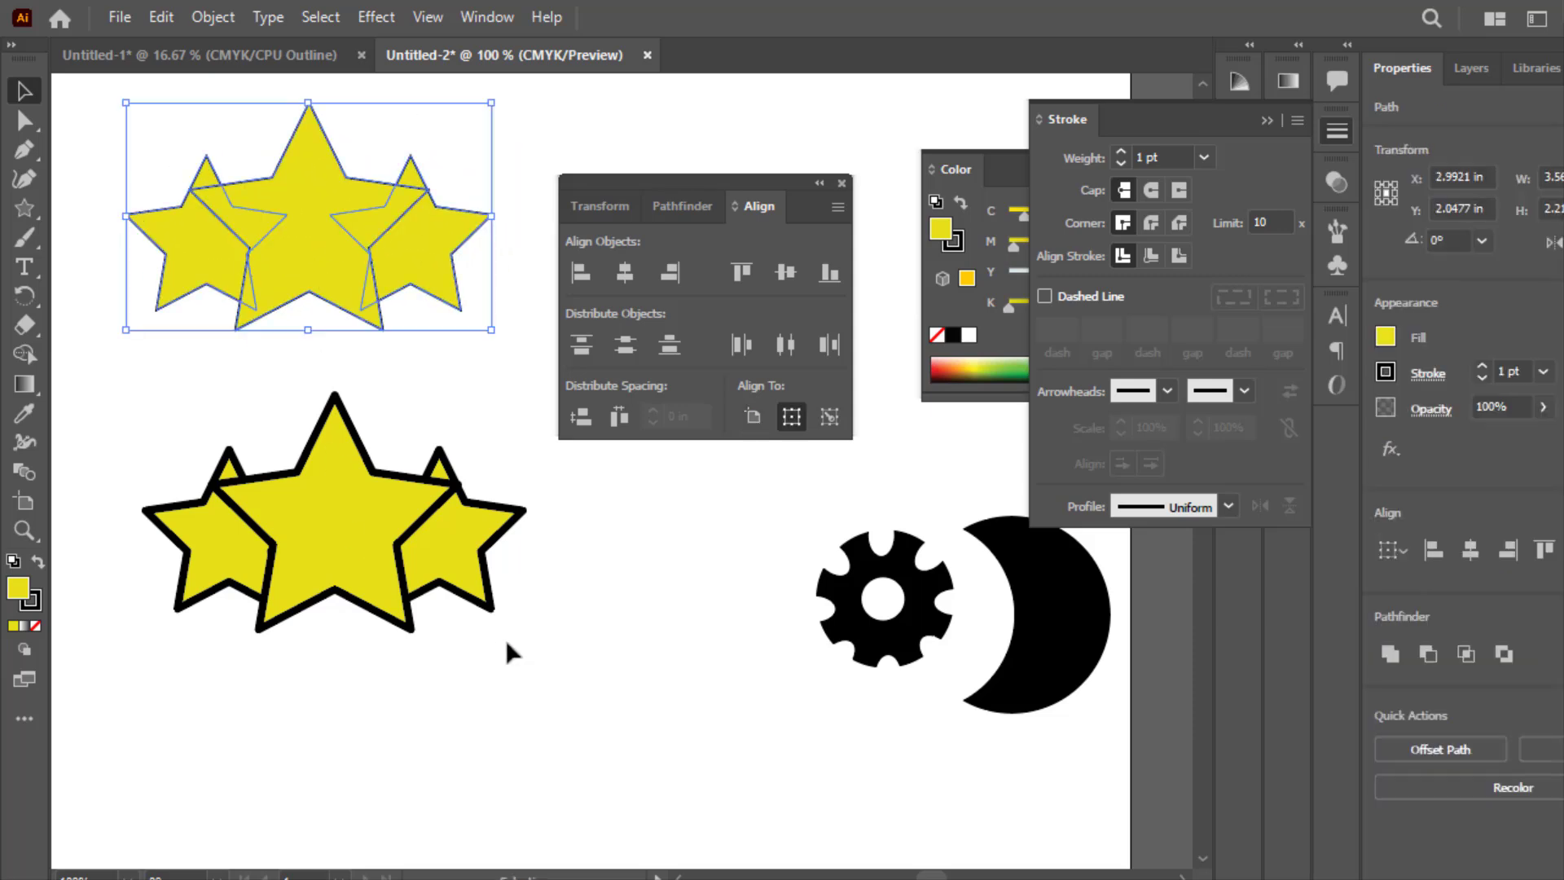
# Scale the thick-outlined star set down to a tiny size around its centre.
pyautogui.click(389, 607)
pyautogui.moveTo(524, 631); pyautogui.dragTo(468, 660)
pyautogui.click(388, 569)
pyautogui.click(373, 493)
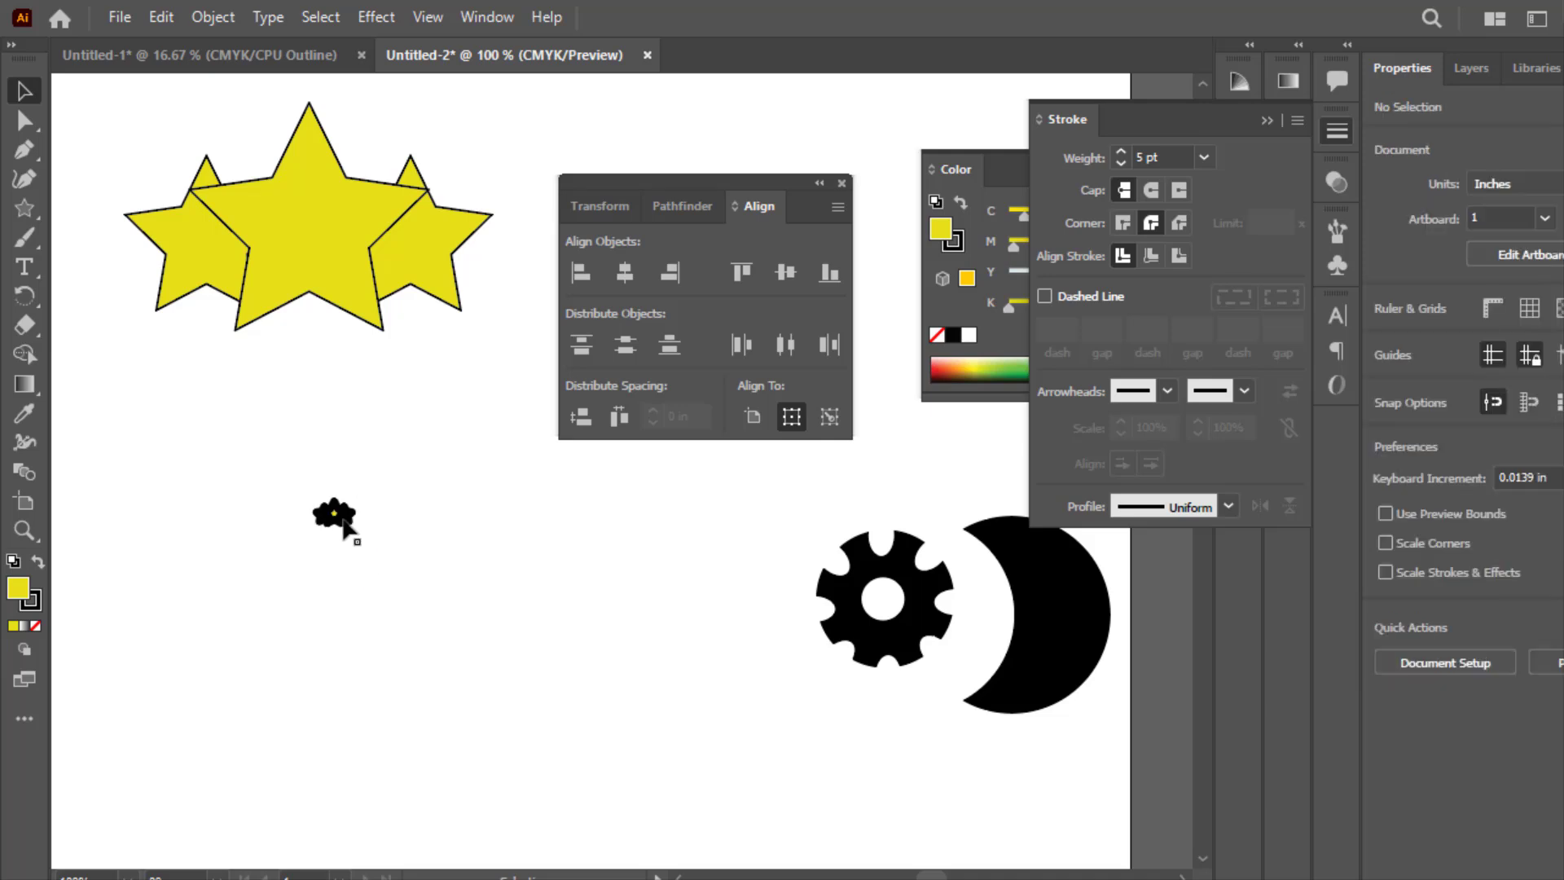
# Enlarge the tiny star set to about 1.15 in wide and shrink it again to compare its 5 pt stroke.
pyautogui.click(350, 518)
pyautogui.moveTo(356, 527); pyautogui.dragTo(395, 562)
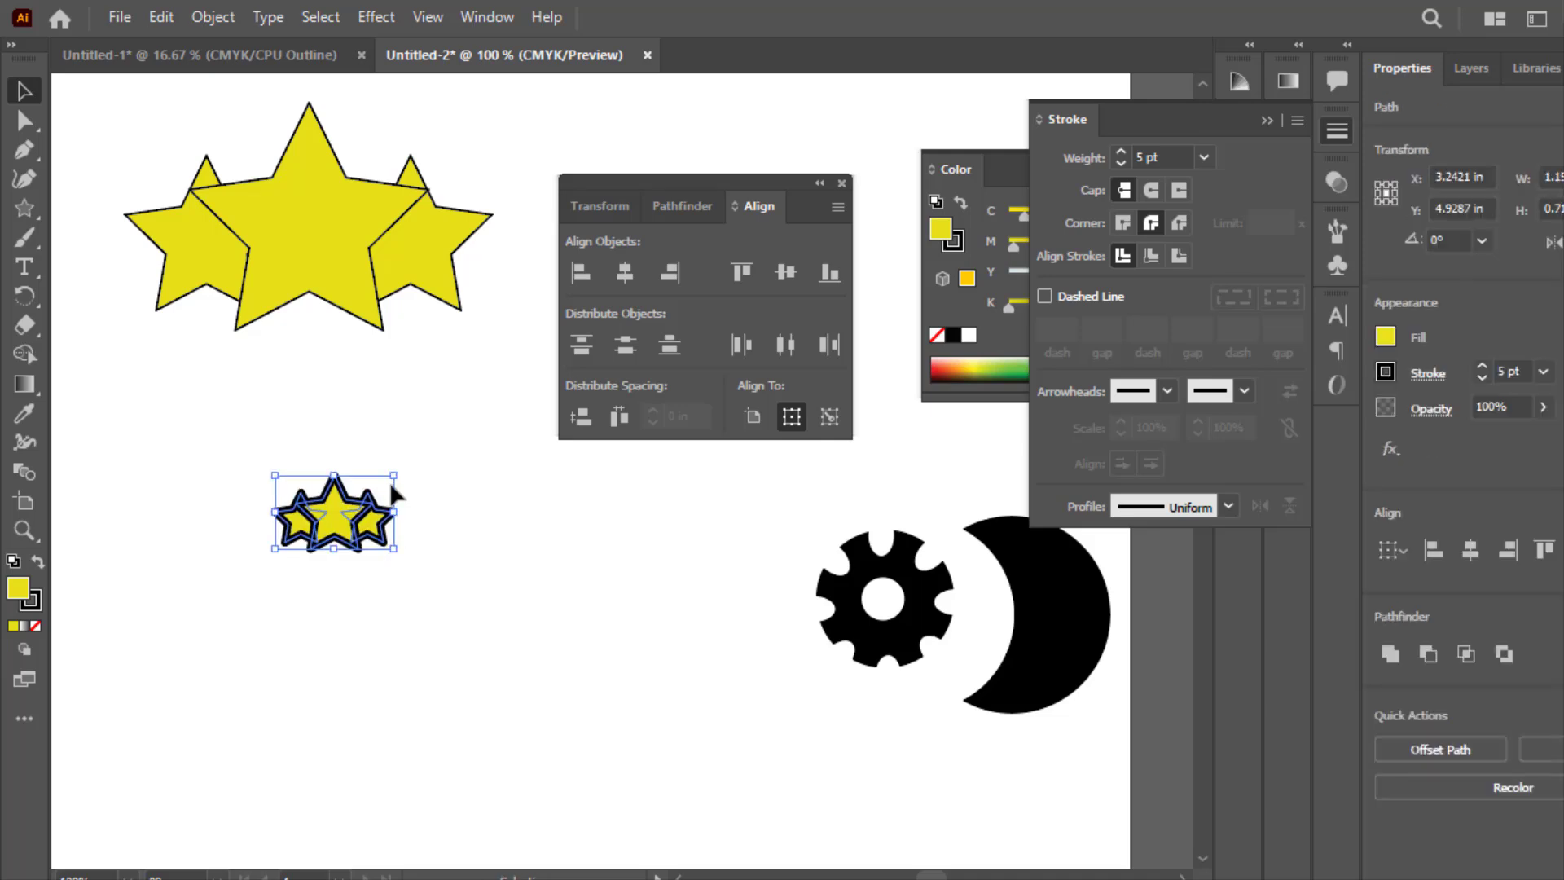
pyautogui.click(389, 481)
pyautogui.click(334, 509)
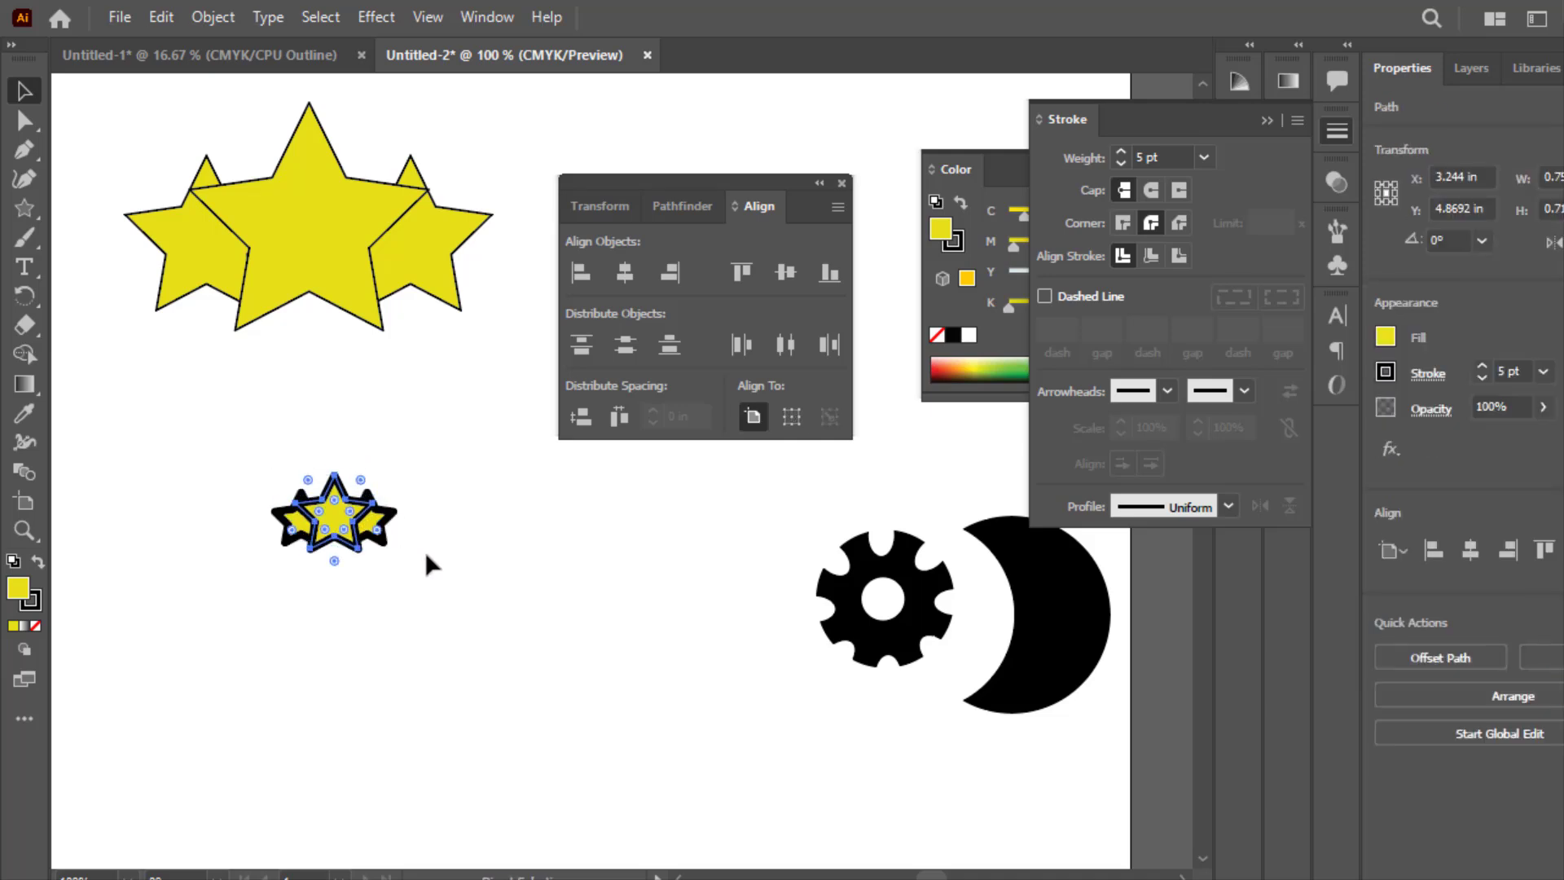
pyautogui.moveTo(425, 559); pyautogui.dragTo(70, 394)
pyautogui.moveTo(400, 546); pyautogui.dragTo(373, 538)
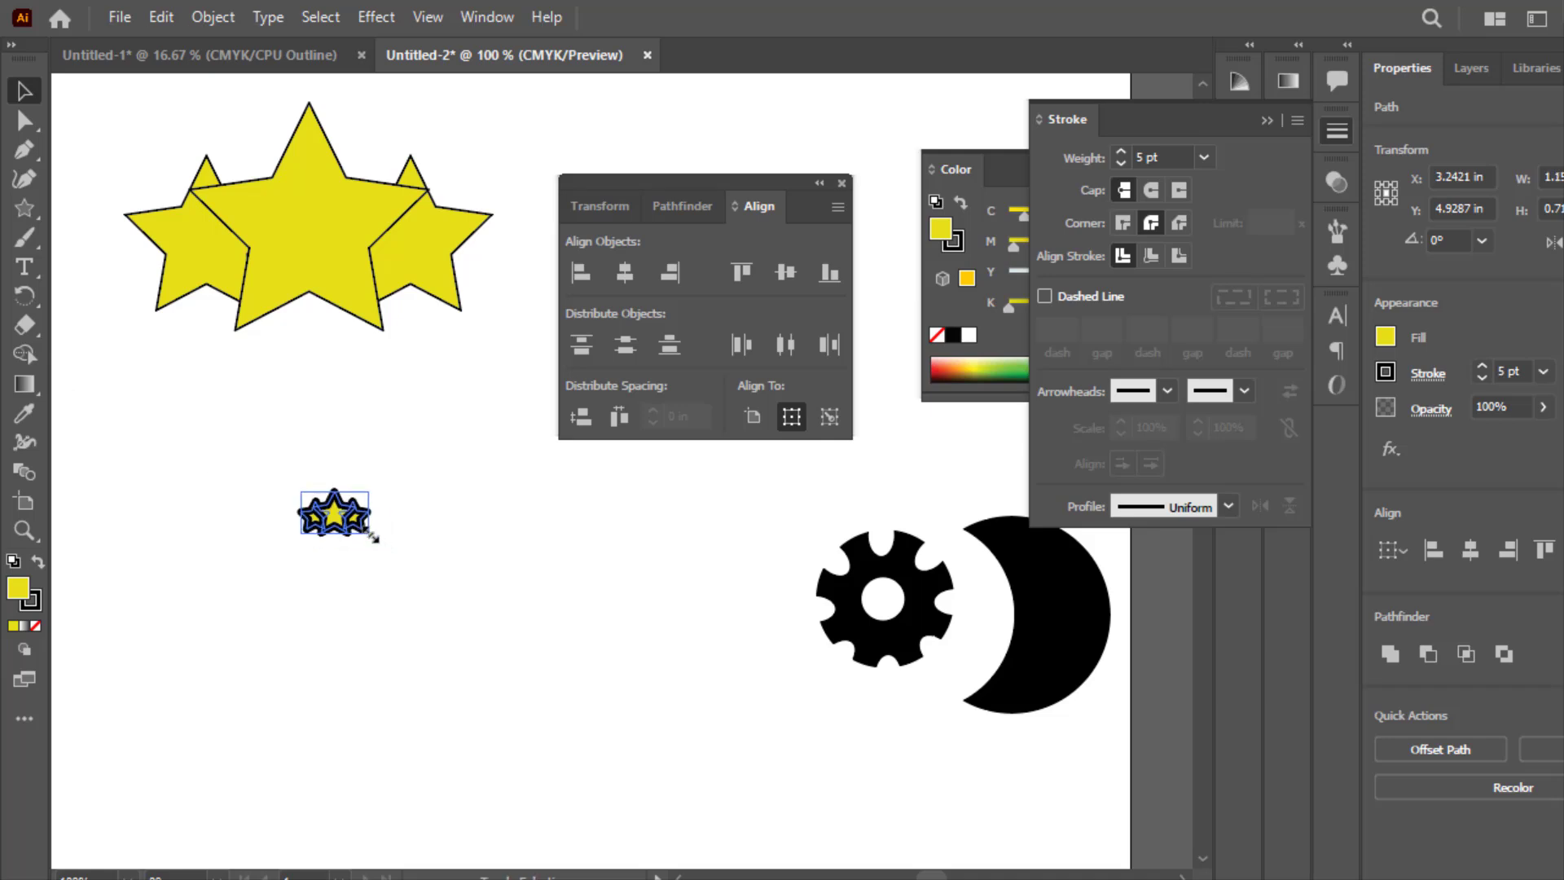
pyautogui.click(415, 543)
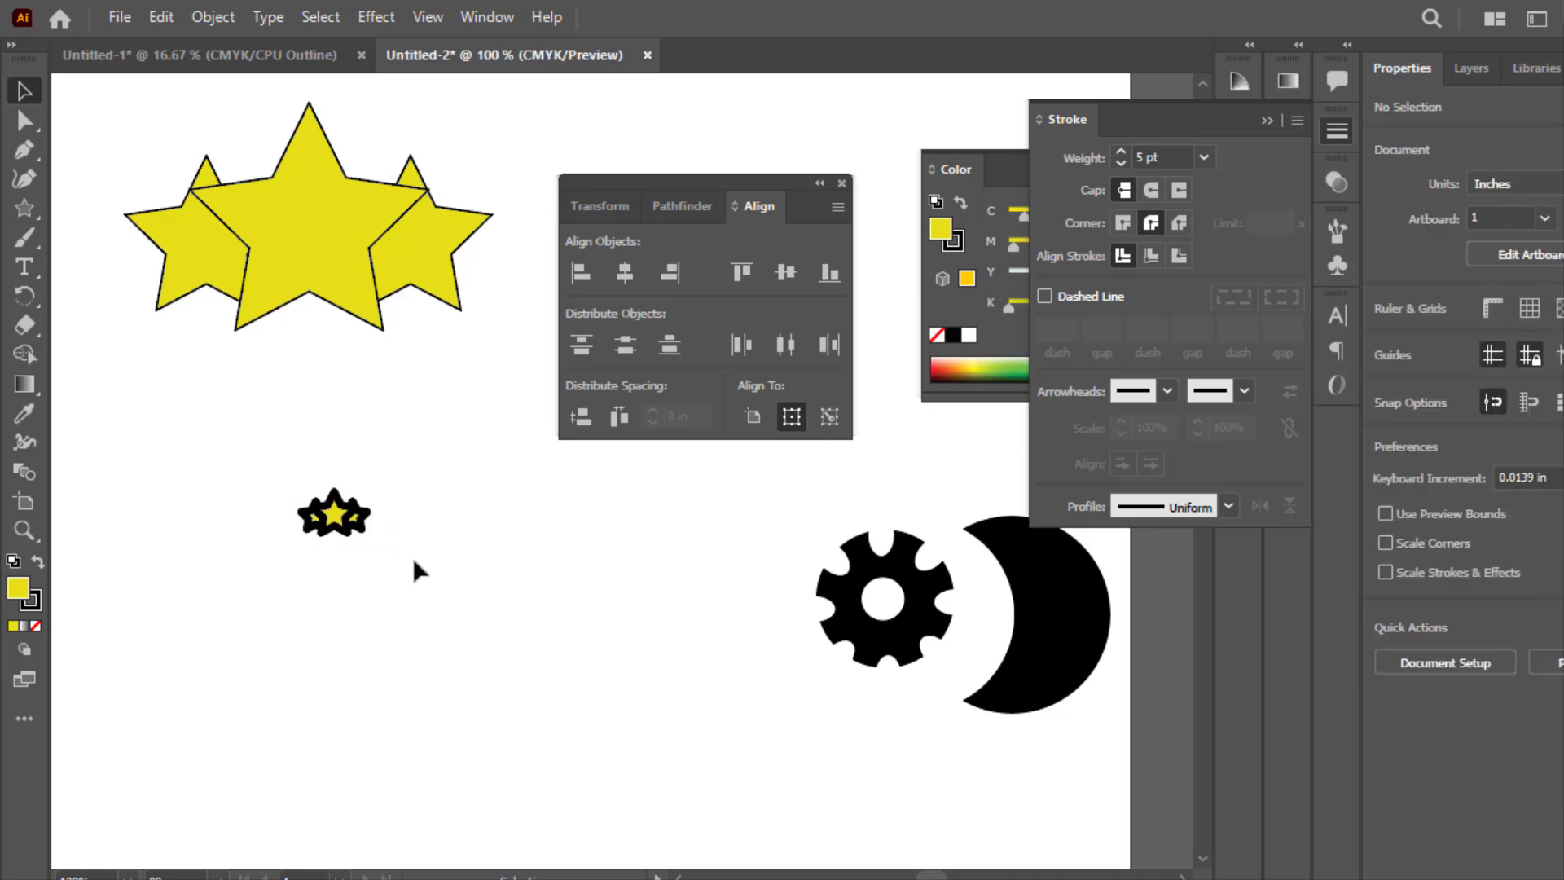
# Undo the test scalings of the thick-outlined star set.
pyautogui.hotkey('ctrl', 'z')
pyautogui.hotkey('ctrl', 'z')
pyautogui.hotkey('ctrl', 'z')
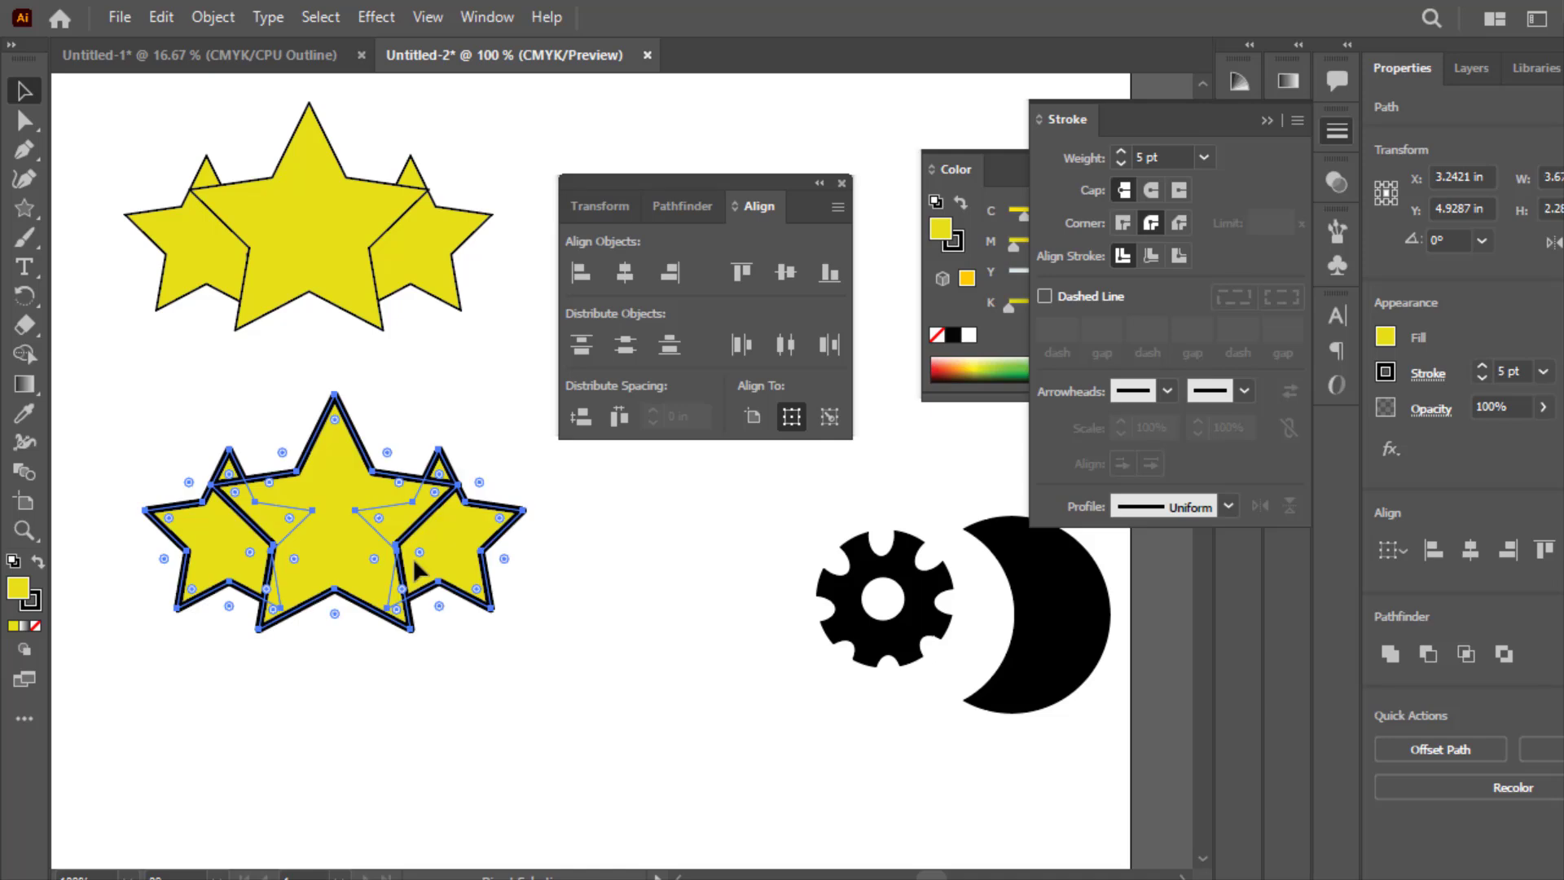
pyautogui.hotkey('ctrl', 'z')
pyautogui.hotkey('ctrl', 'z')
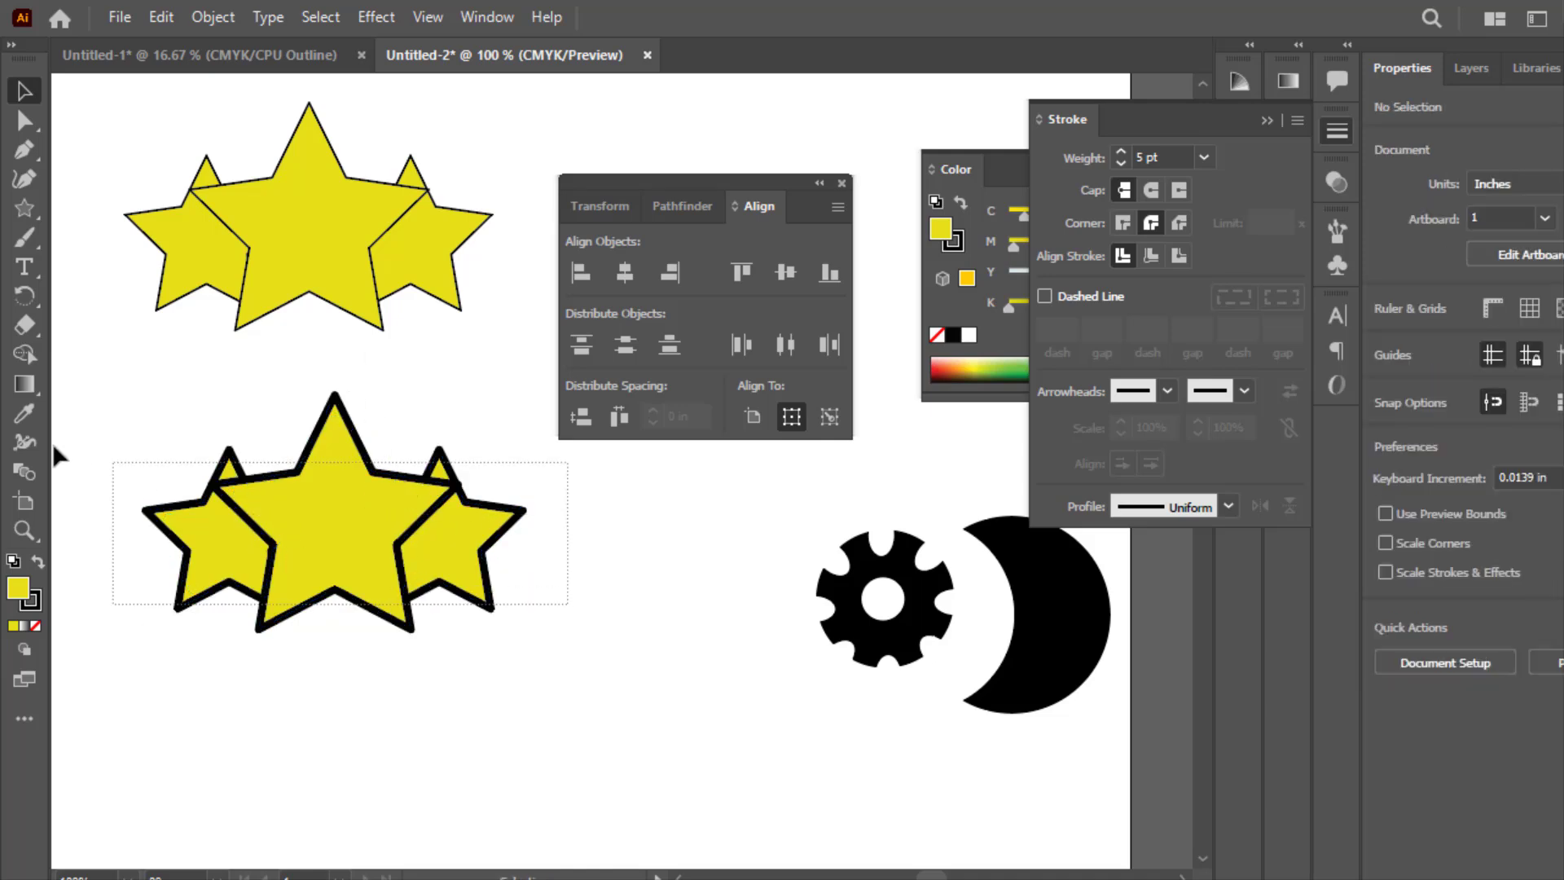
# Duplicate the complete thick-outlined star set below itself and scale the copy down to a tiny size.
pyautogui.click(355, 500)
pyautogui.click(331, 482)
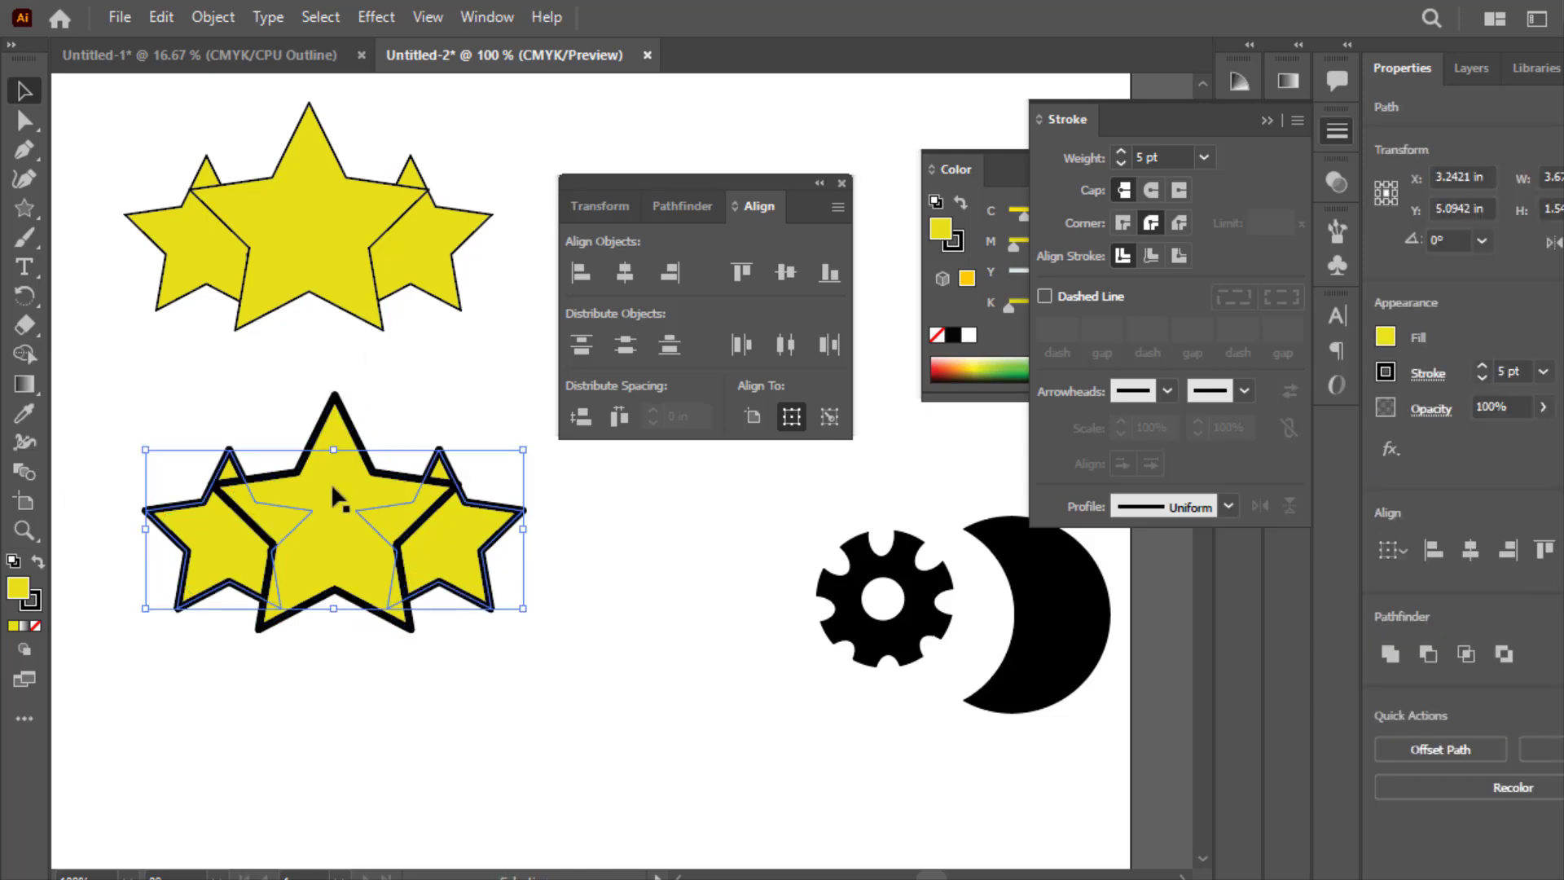
pyautogui.moveTo(607, 633); pyautogui.dragTo(57, 423)
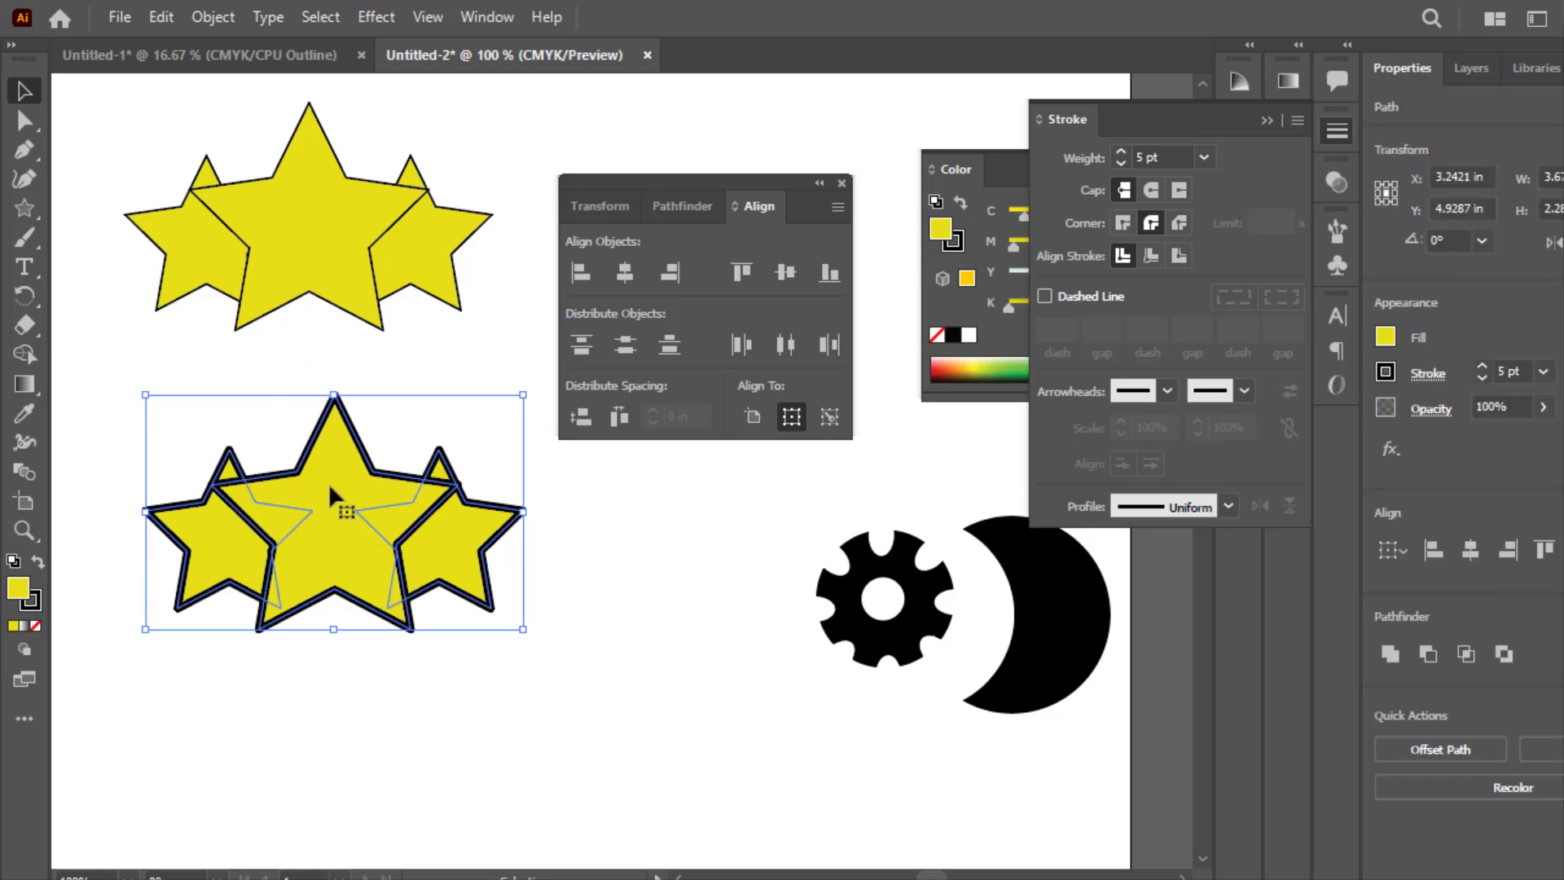
pyautogui.moveTo(329, 482); pyautogui.dragTo(341, 721)
pyautogui.moveTo(524, 854); pyautogui.dragTo(364, 756)
pyautogui.click(513, 640)
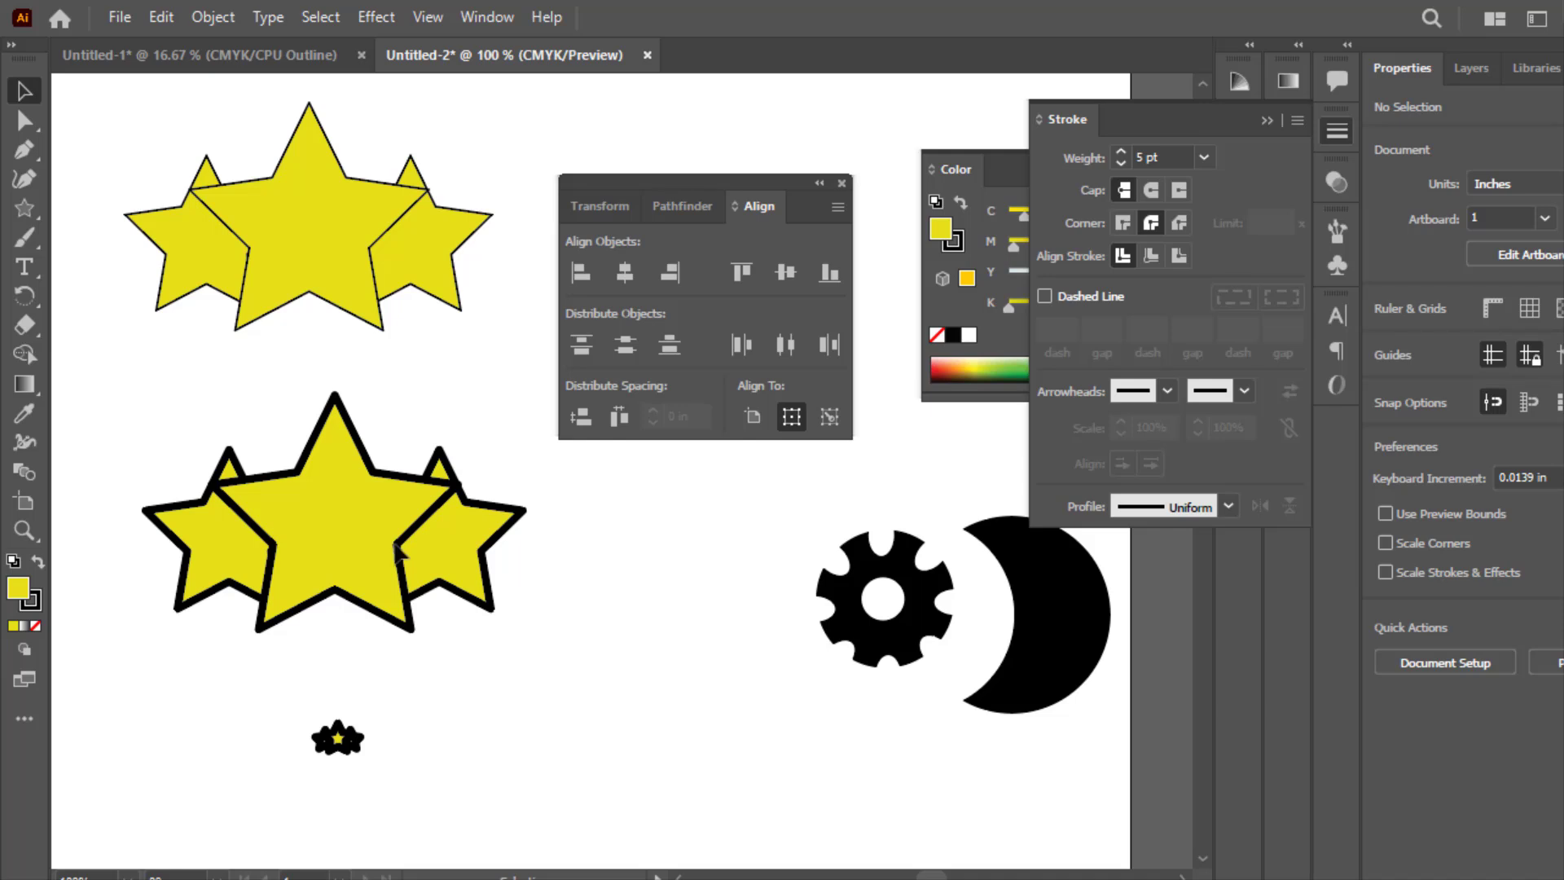
# Move the floating Align panel clear of the star artwork and select the large thick-outlined star set.
pyautogui.hscroll(-2, 398, 554)
pyautogui.click(307, 559)
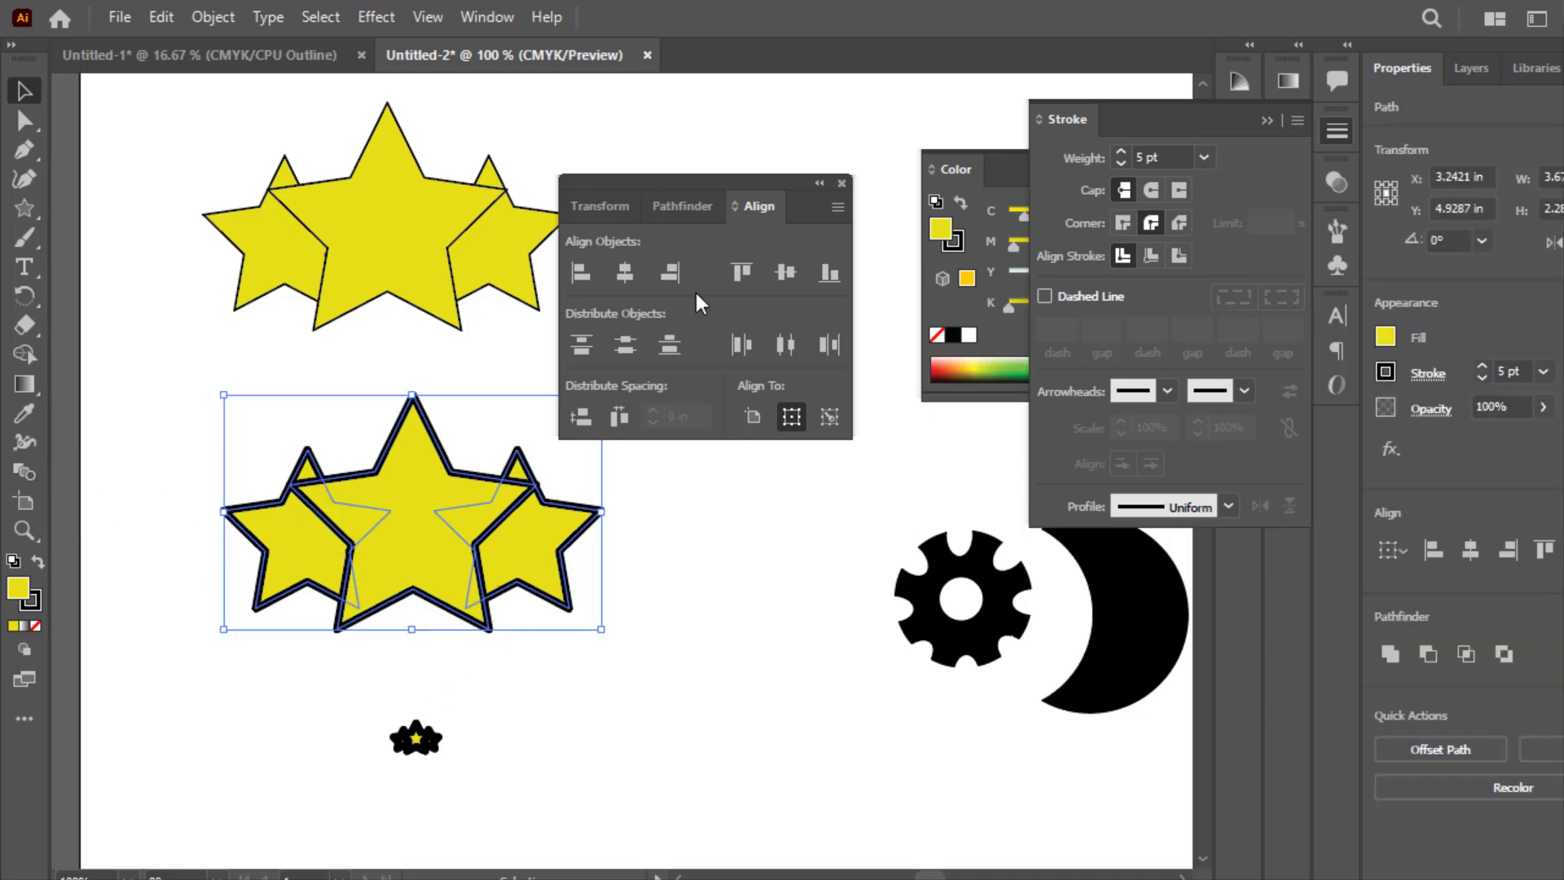
pyautogui.moveTo(681, 183); pyautogui.dragTo(754, 96)
pyautogui.click(639, 517)
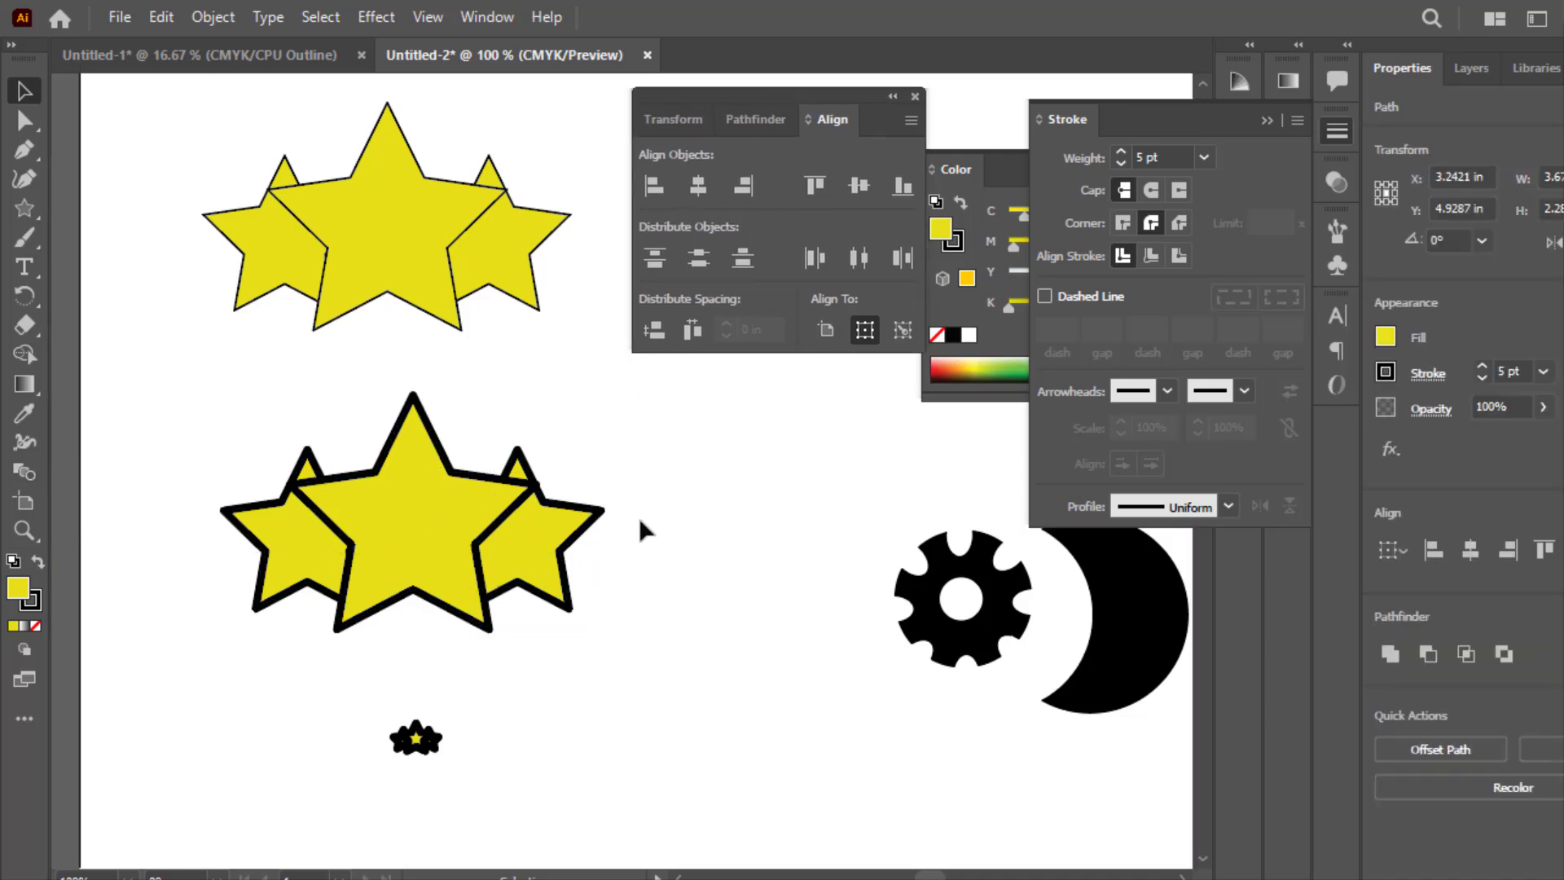
pyautogui.click(346, 522)
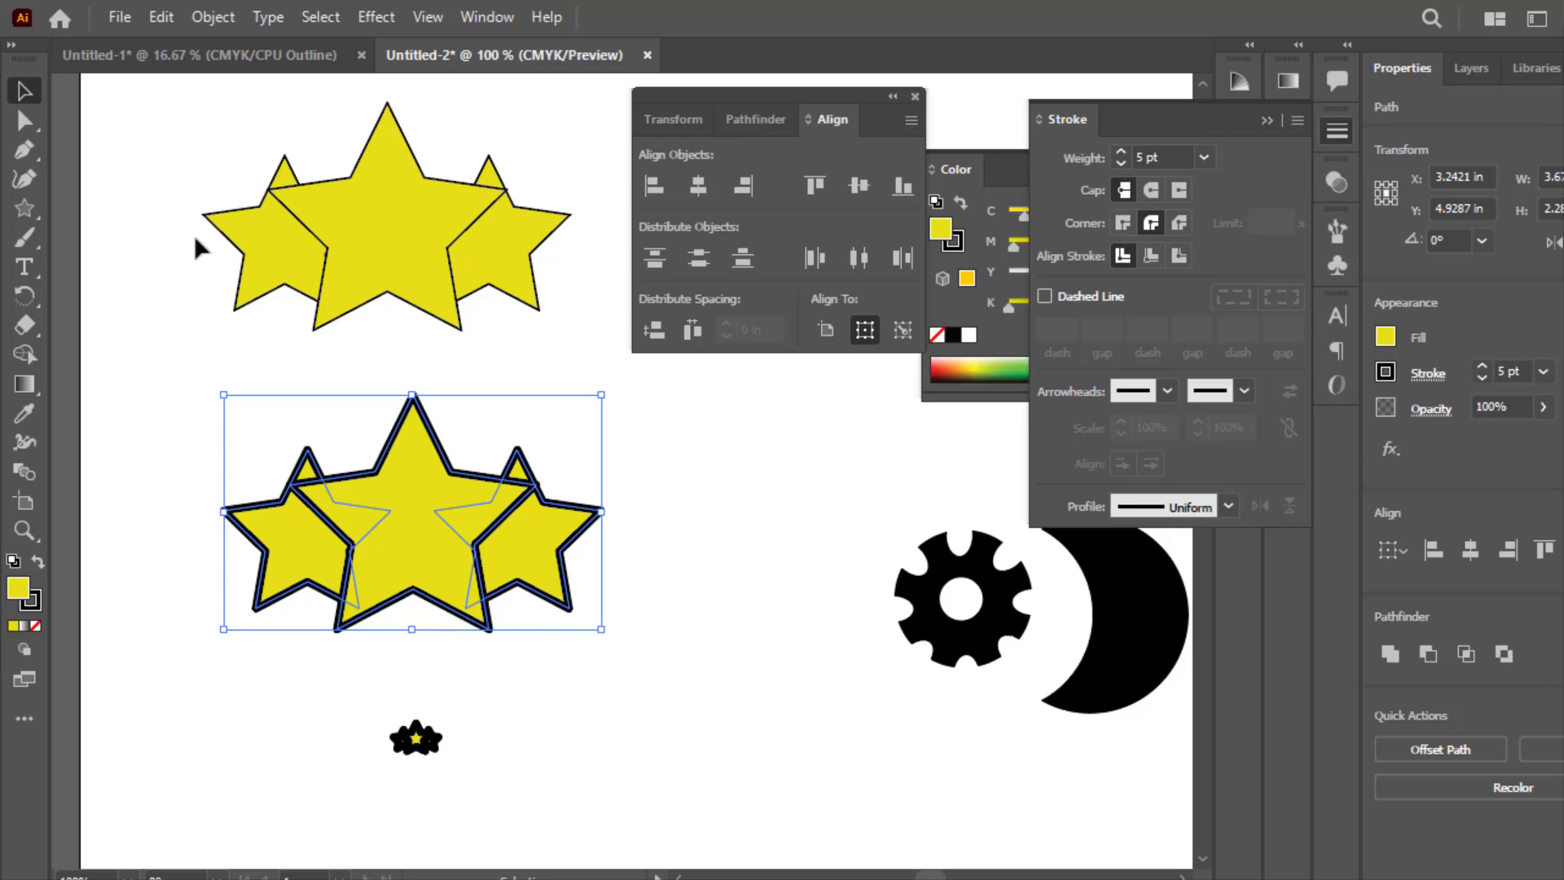
pyautogui.click(201, 24)
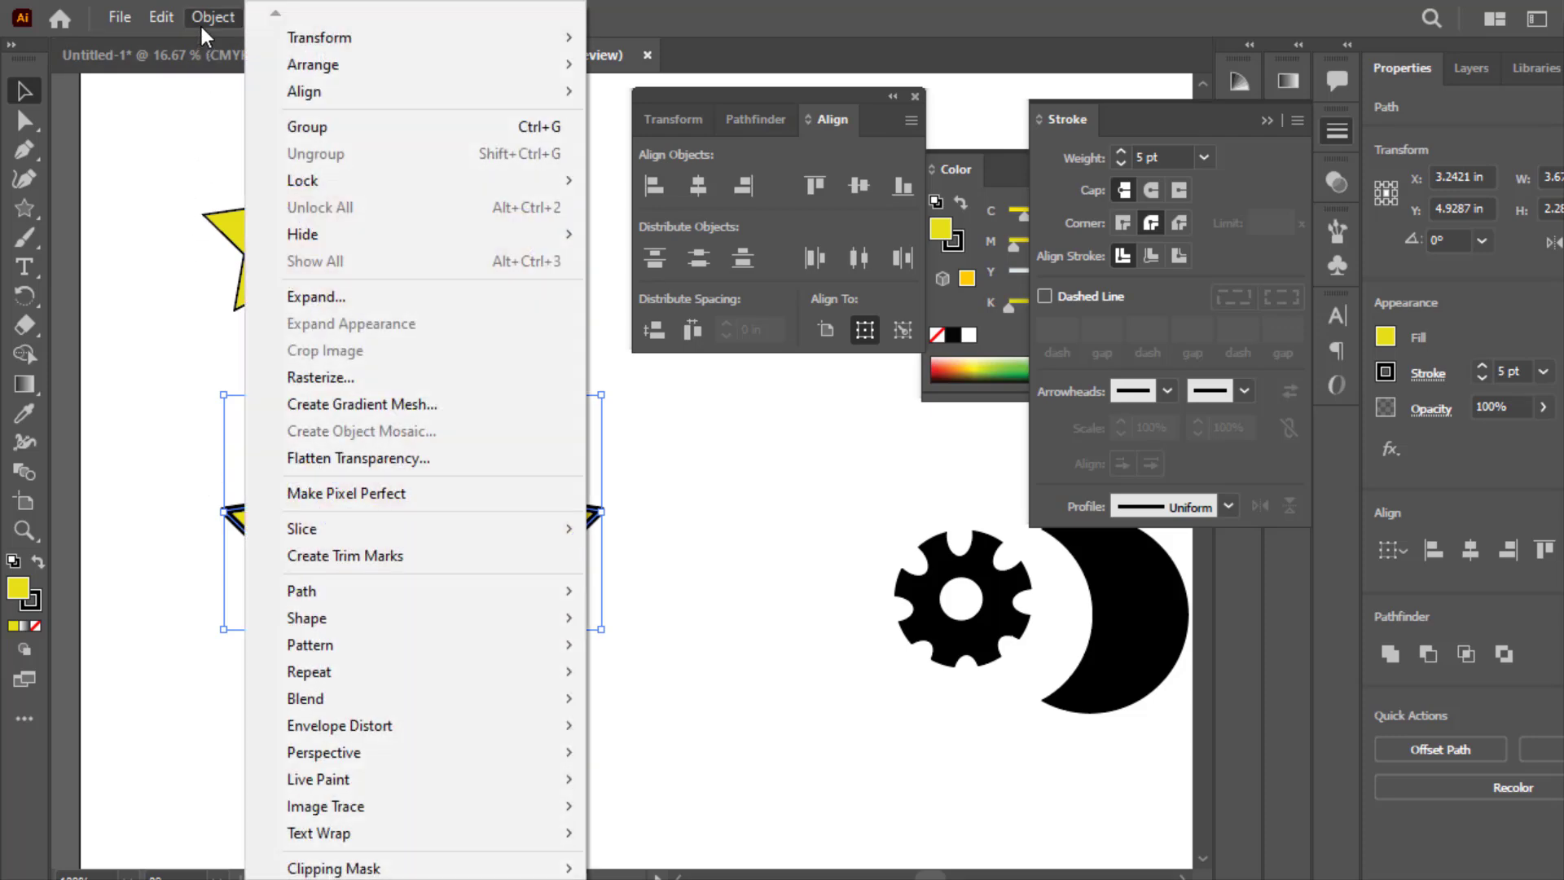
pyautogui.click(214, 75)
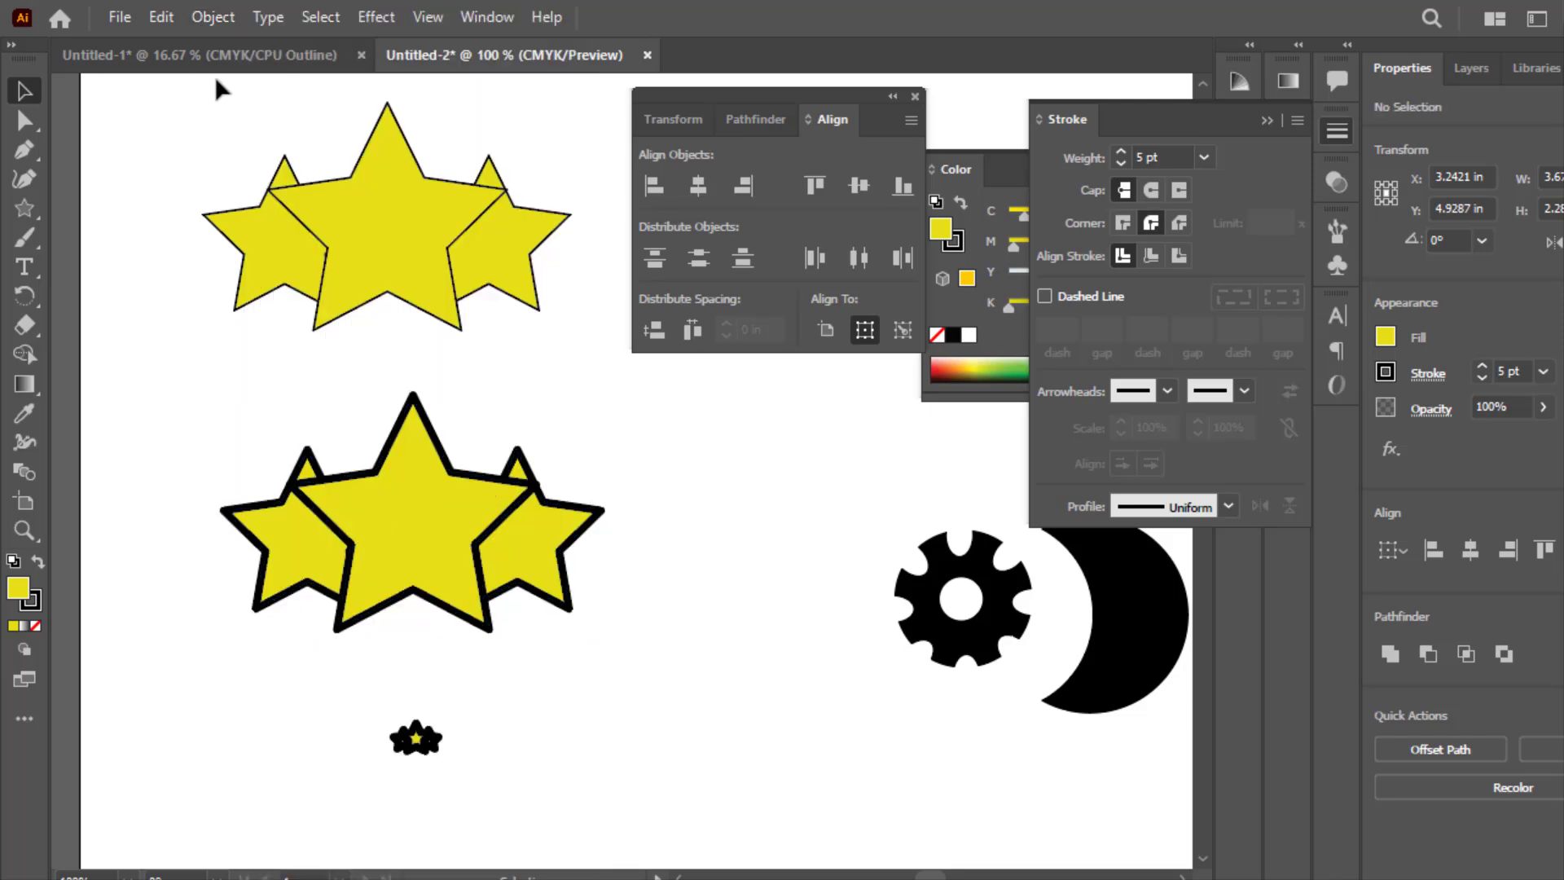
pyautogui.click(214, 75)
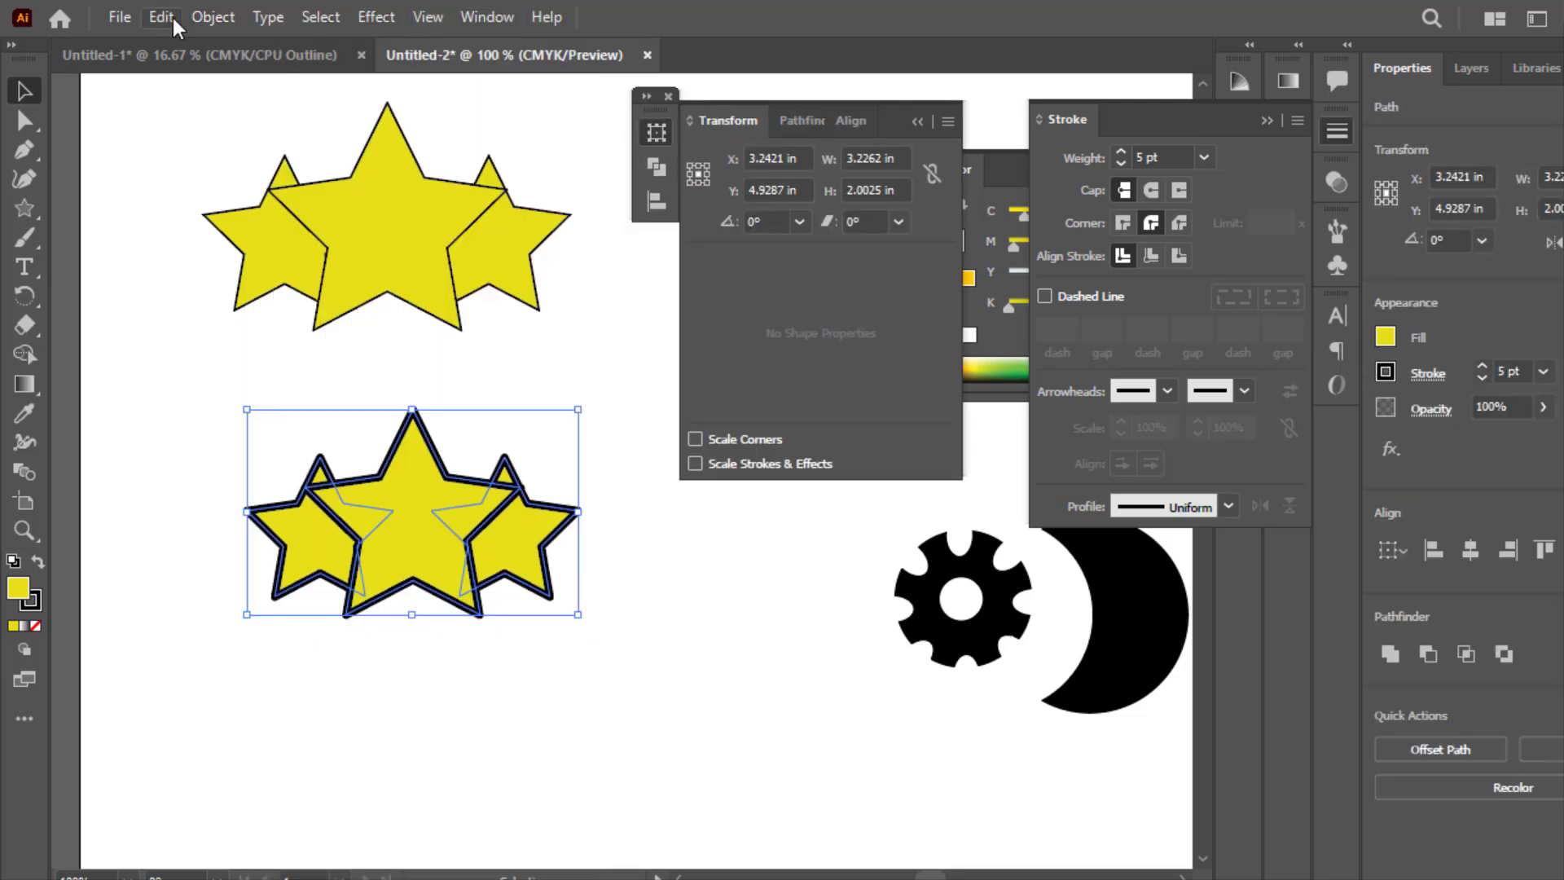
# Enable Scale Strokes & Effects in the General preferences and accept the change.
pyautogui.click(173, 18)
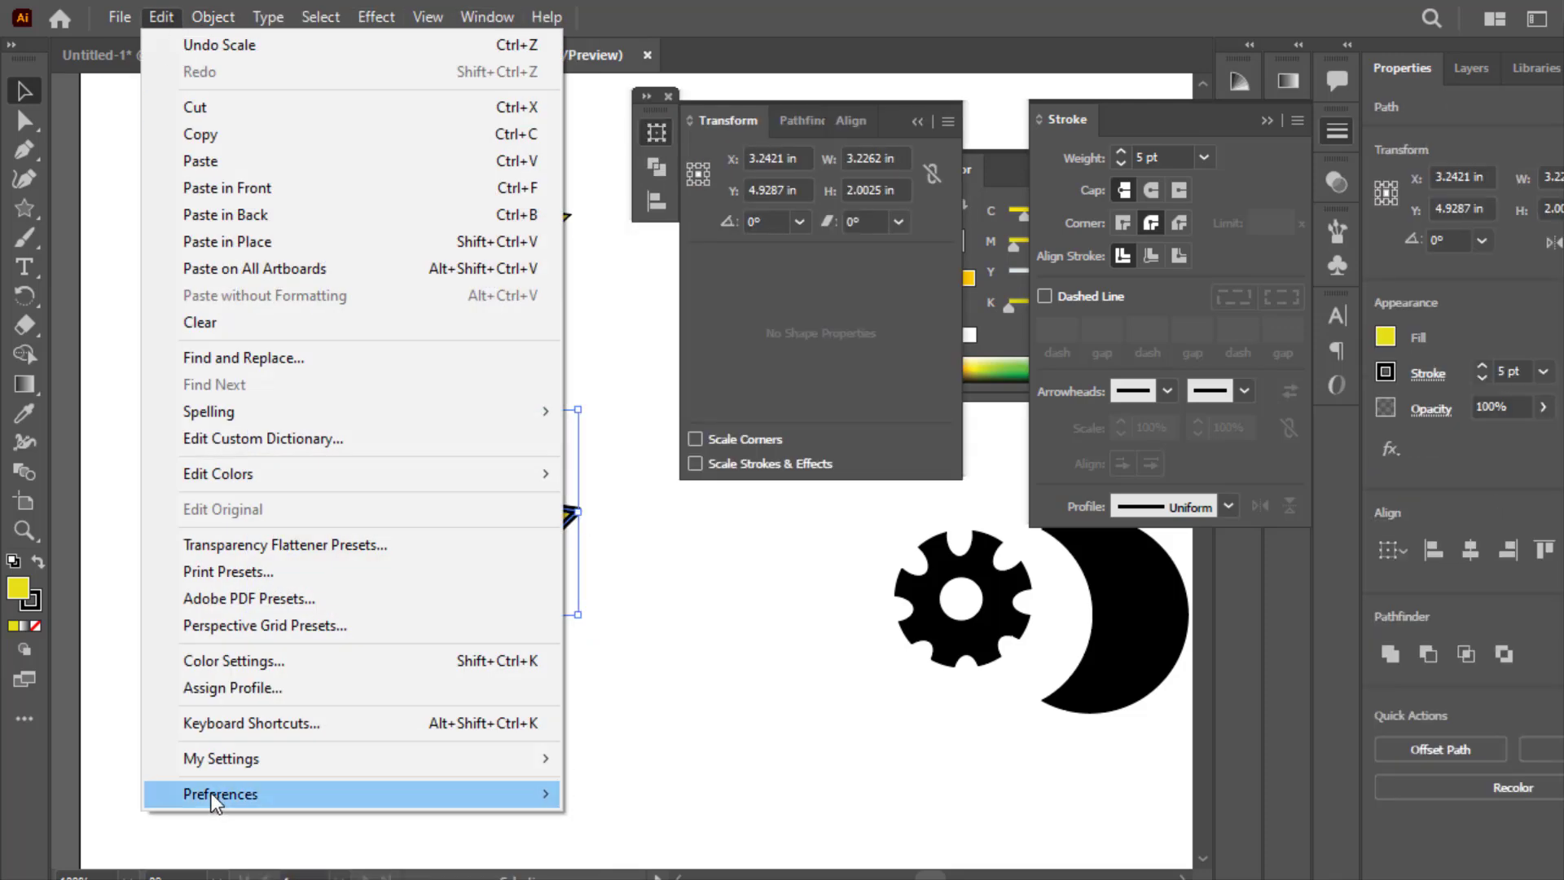
pyautogui.moveTo(212, 793)
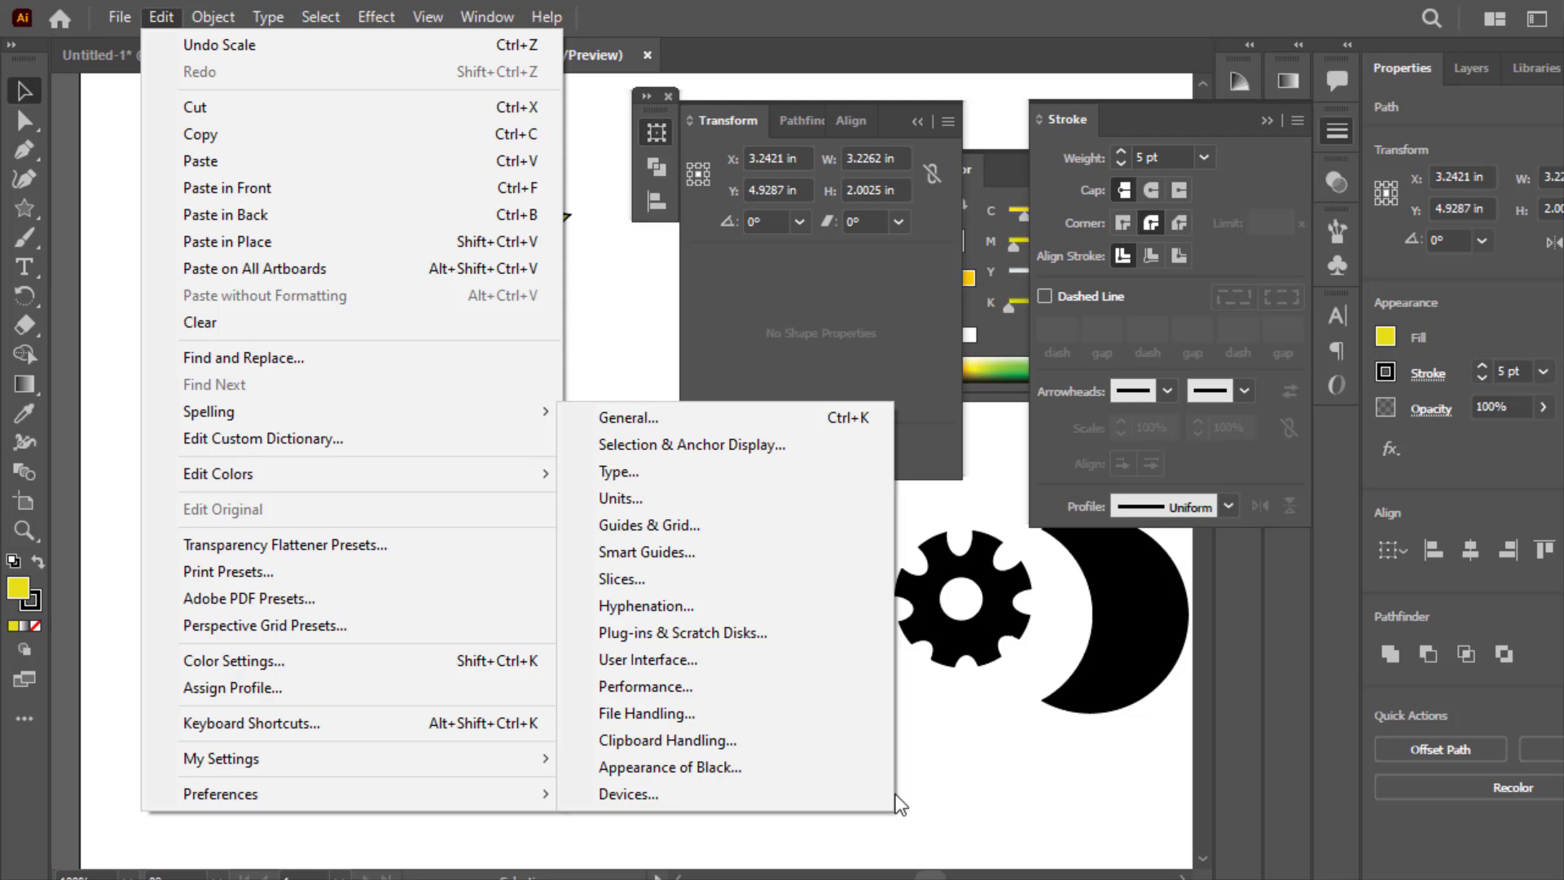
pyautogui.click(647, 417)
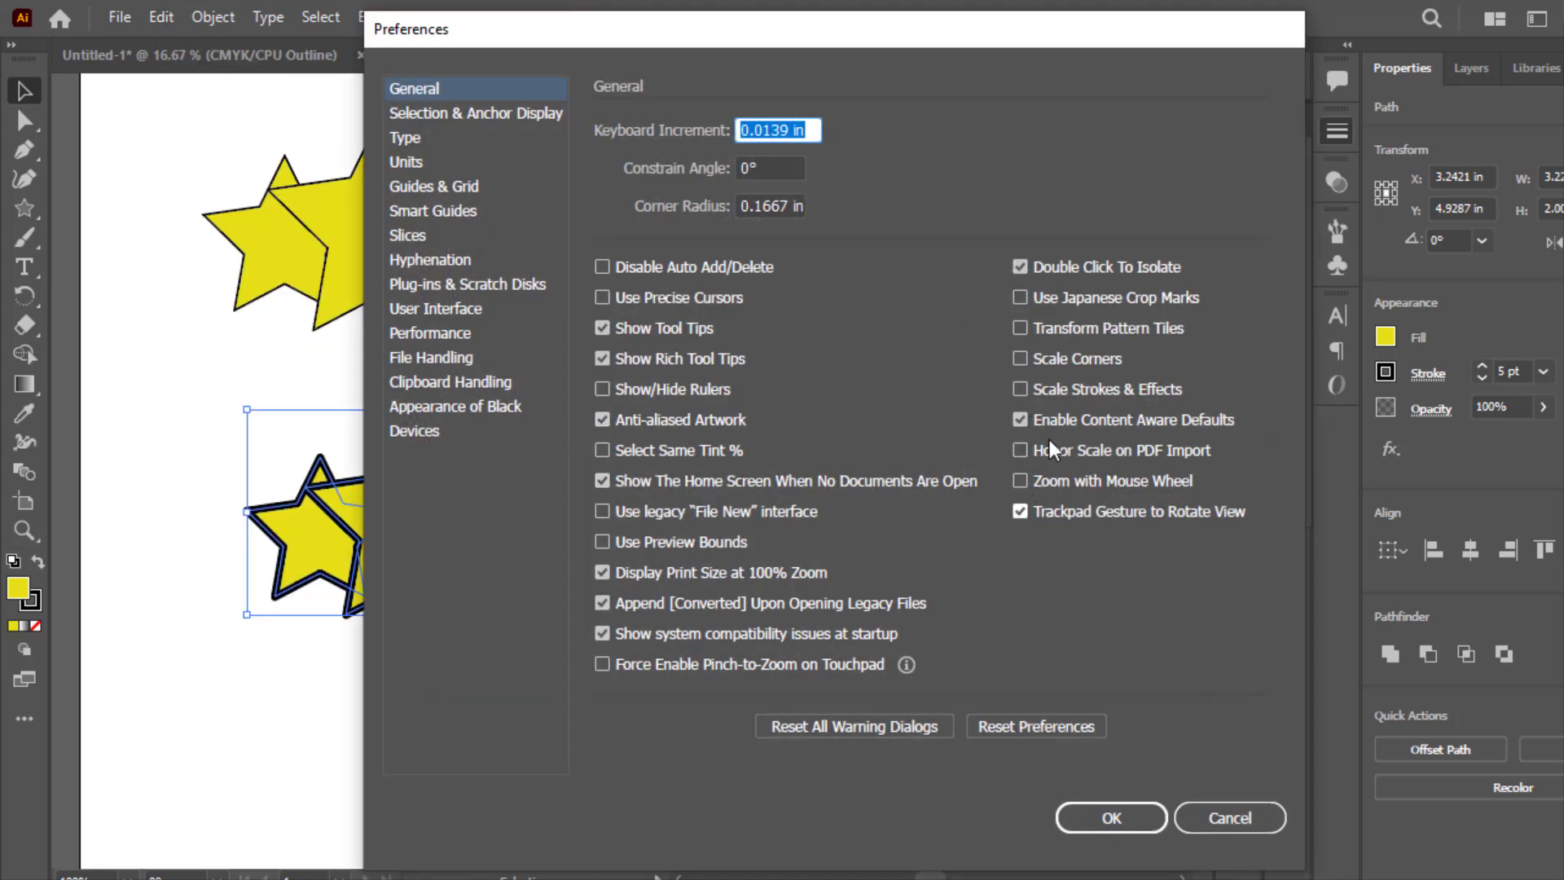
pyautogui.click(1018, 391)
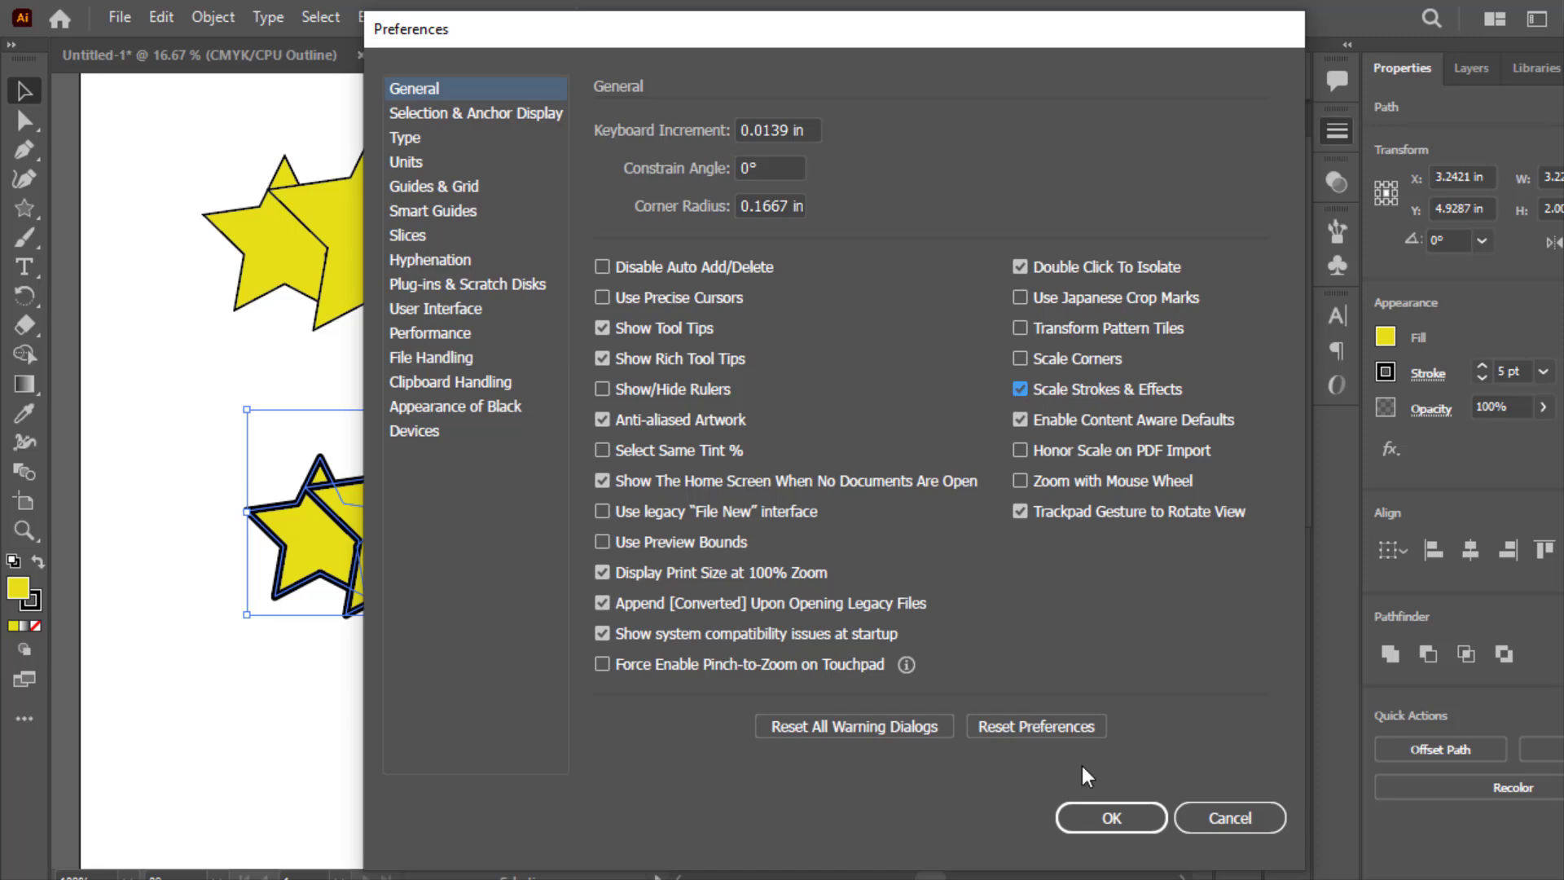
pyautogui.click(1091, 818)
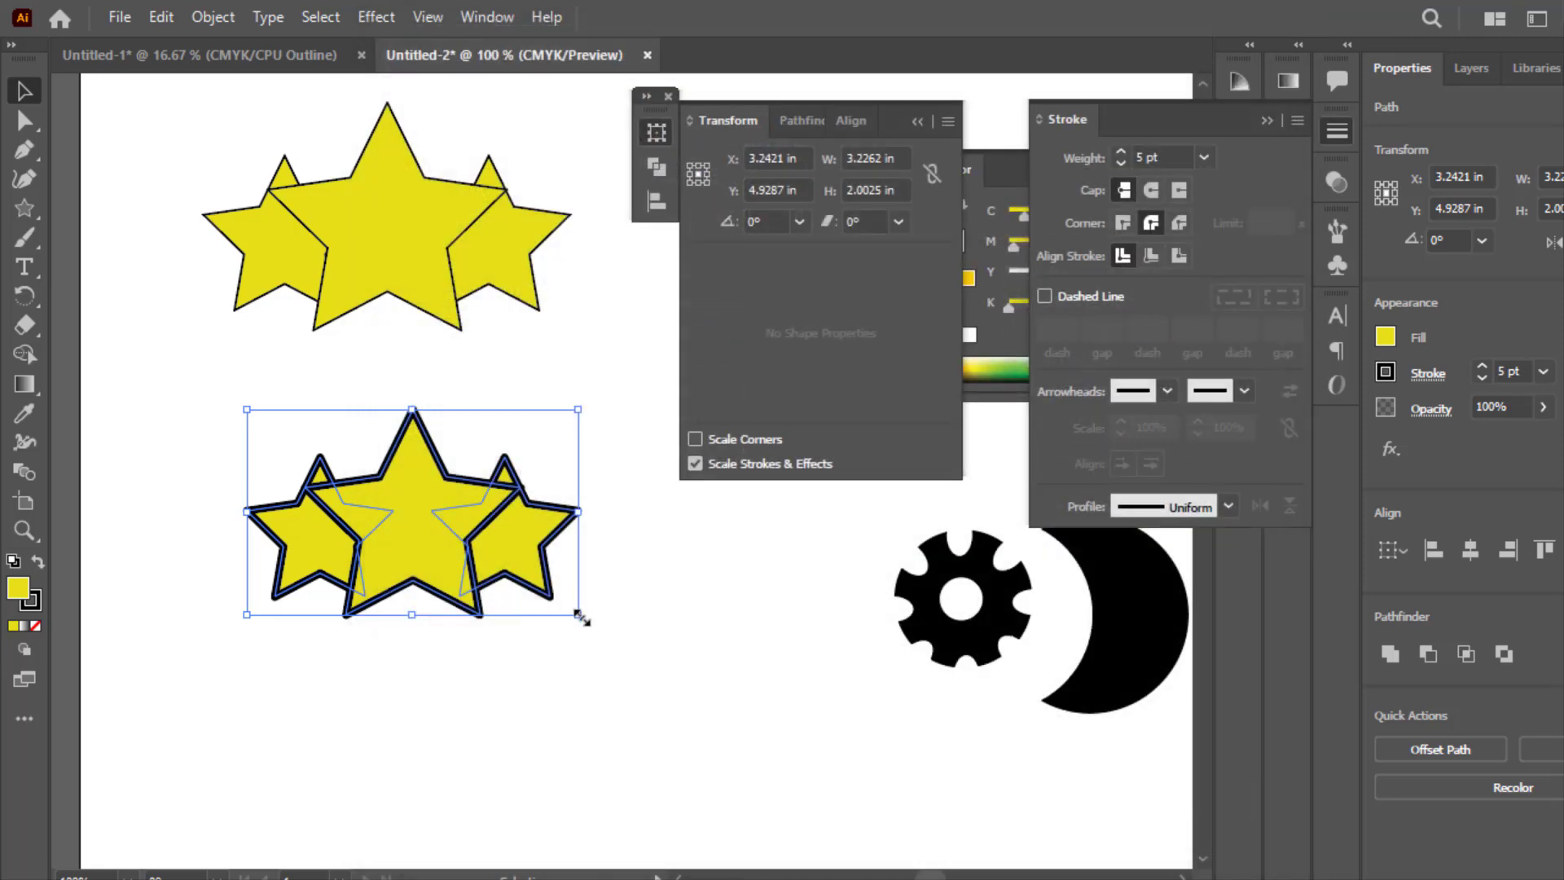
# Scale the lower thick-outlined star set proportionally about its centre down to about 0.35 in wide and inspect its outline up close.
pyautogui.moveTo(581, 620)
pyautogui.mouseDown()
pyautogui.moveTo(489, 516)
pyautogui.moveTo(500, 540)
pyautogui.mouseUp()
pyautogui.click(500, 541)
pyautogui.moveTo(352, 486); pyautogui.dragTo(434, 534)
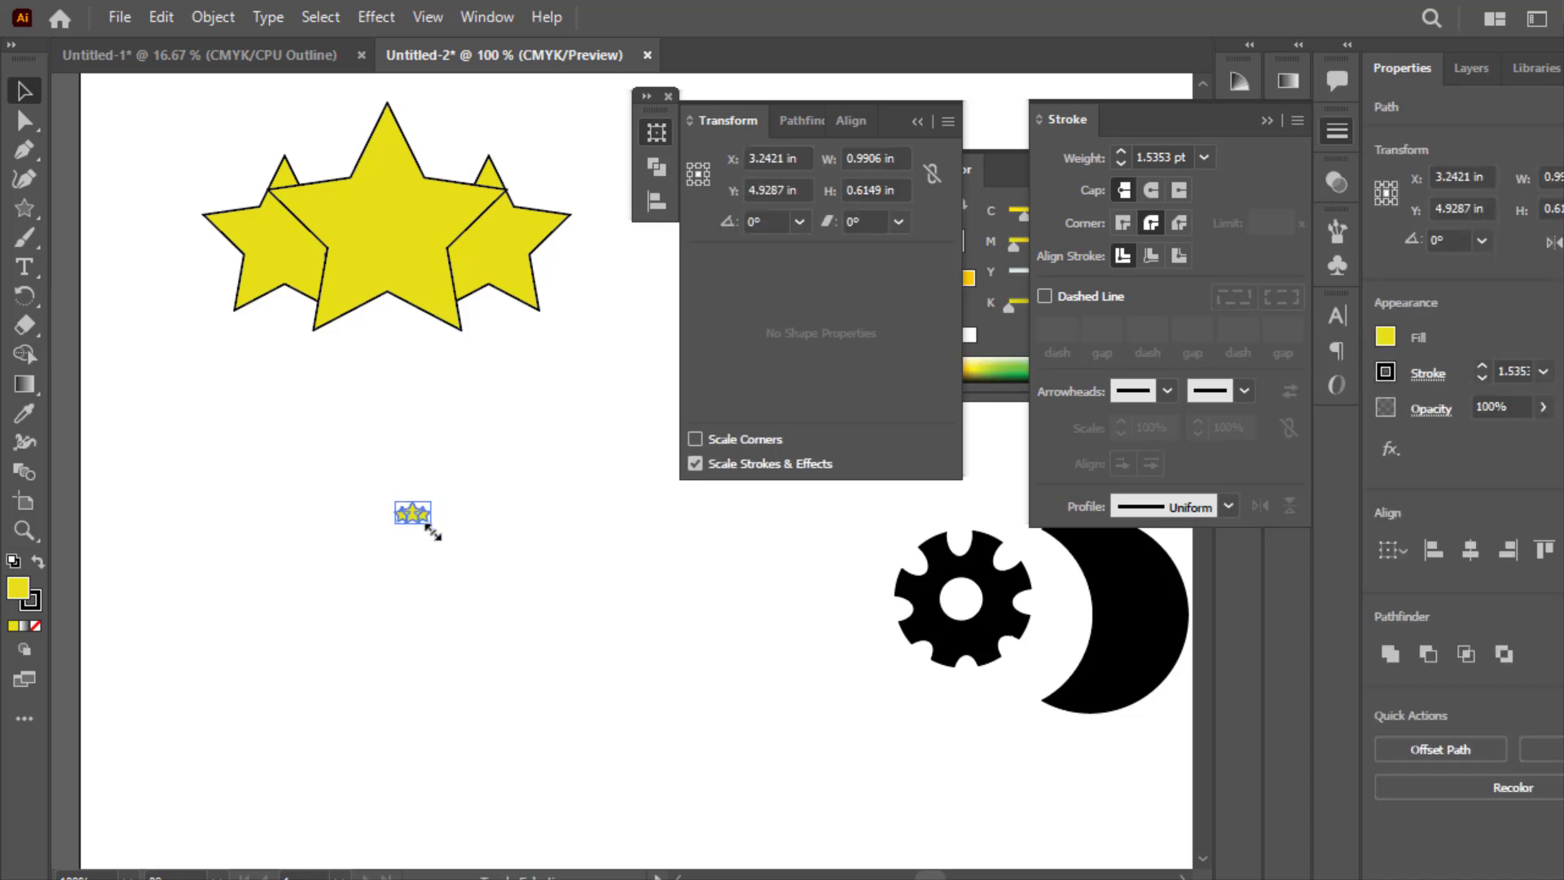
pyautogui.click(456, 542)
pyautogui.scroll(-2, 587, 490)
pyautogui.scroll(3, 582, 493)
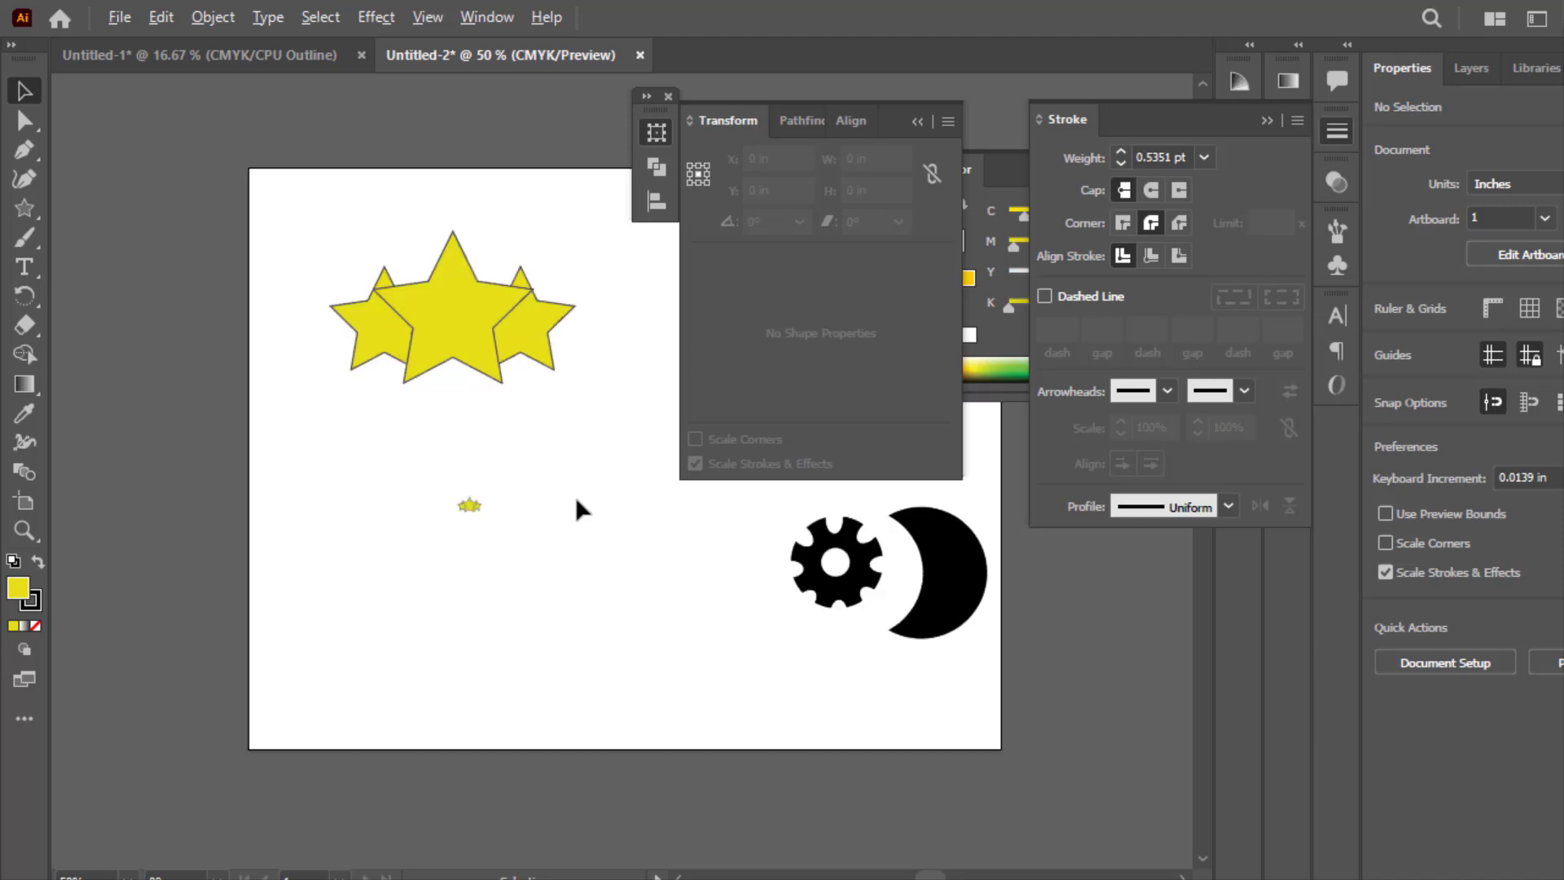
pyautogui.click(372, 502)
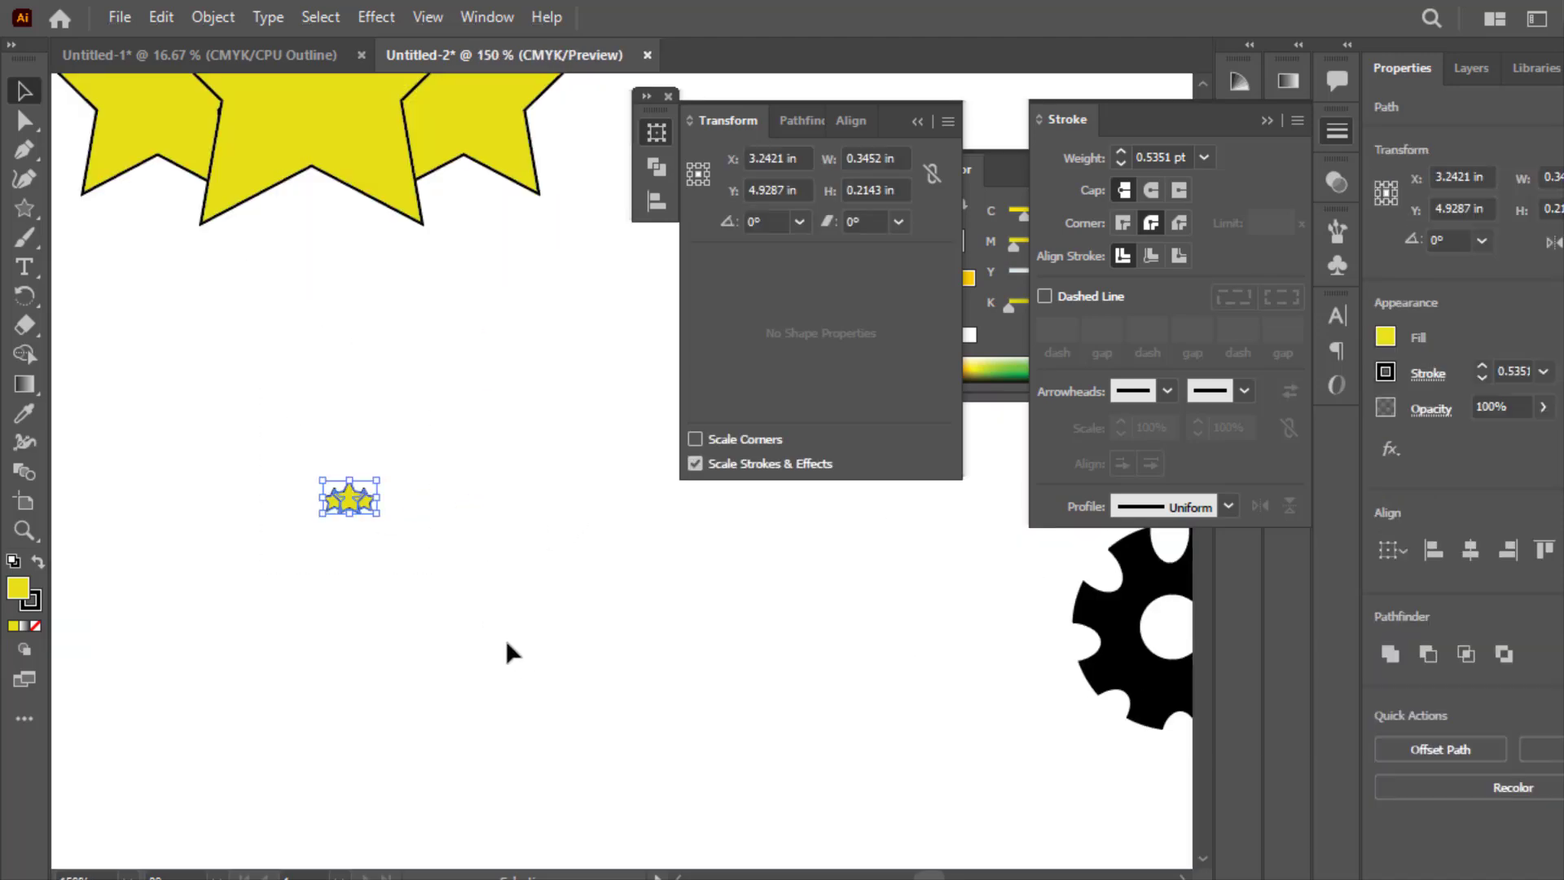
# Select the other, larger star set and move it slightly inward from the artboard's upper-left area.
pyautogui.click(460, 537)
pyautogui.scroll(5, 454, 539)
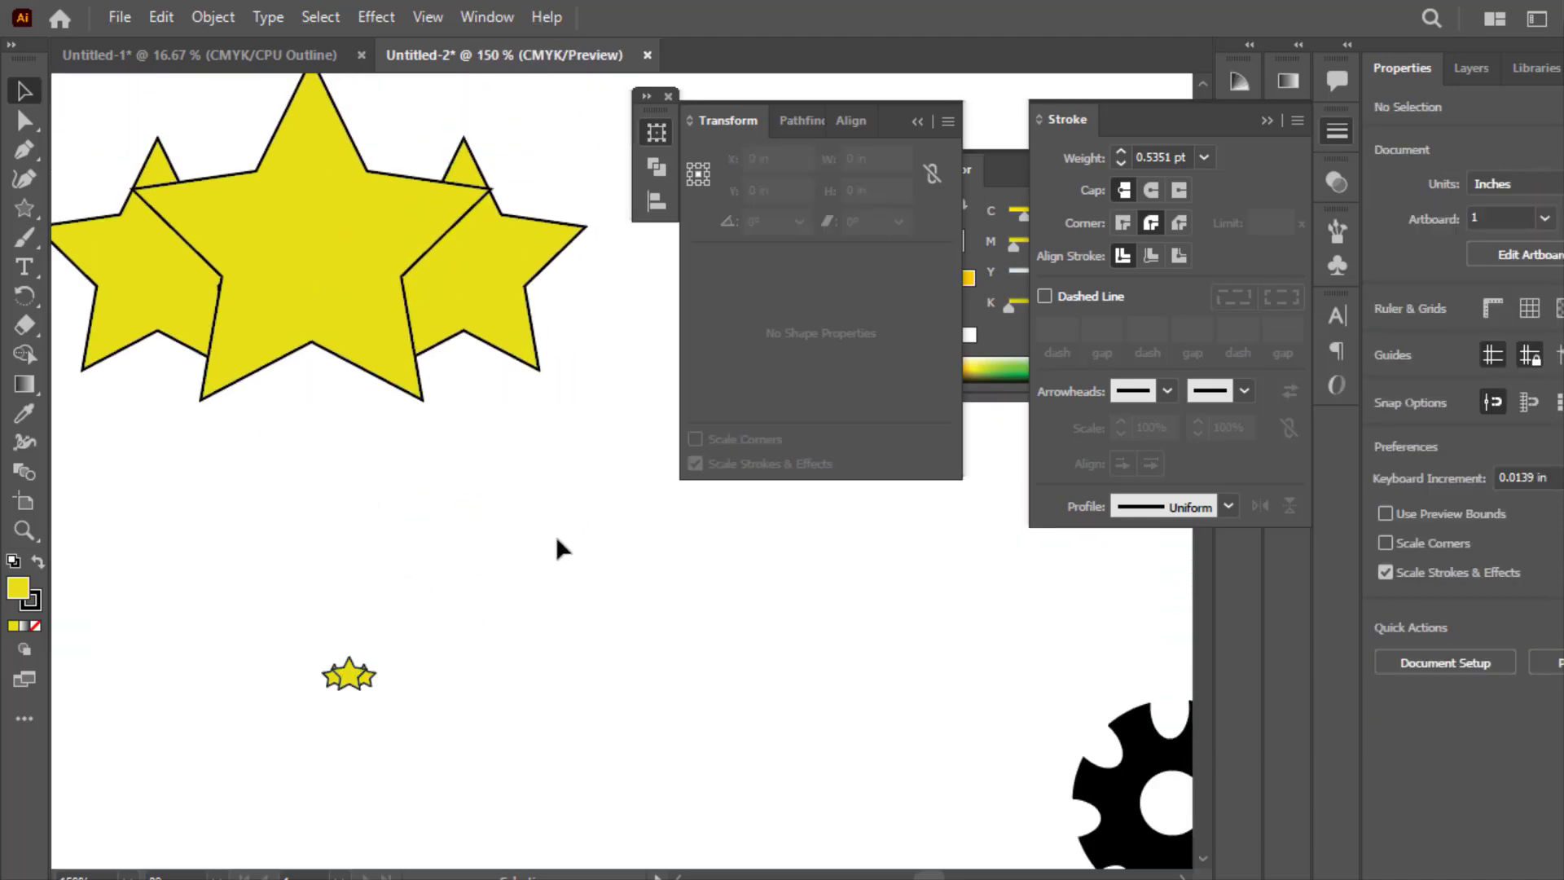
pyautogui.click(218, 230)
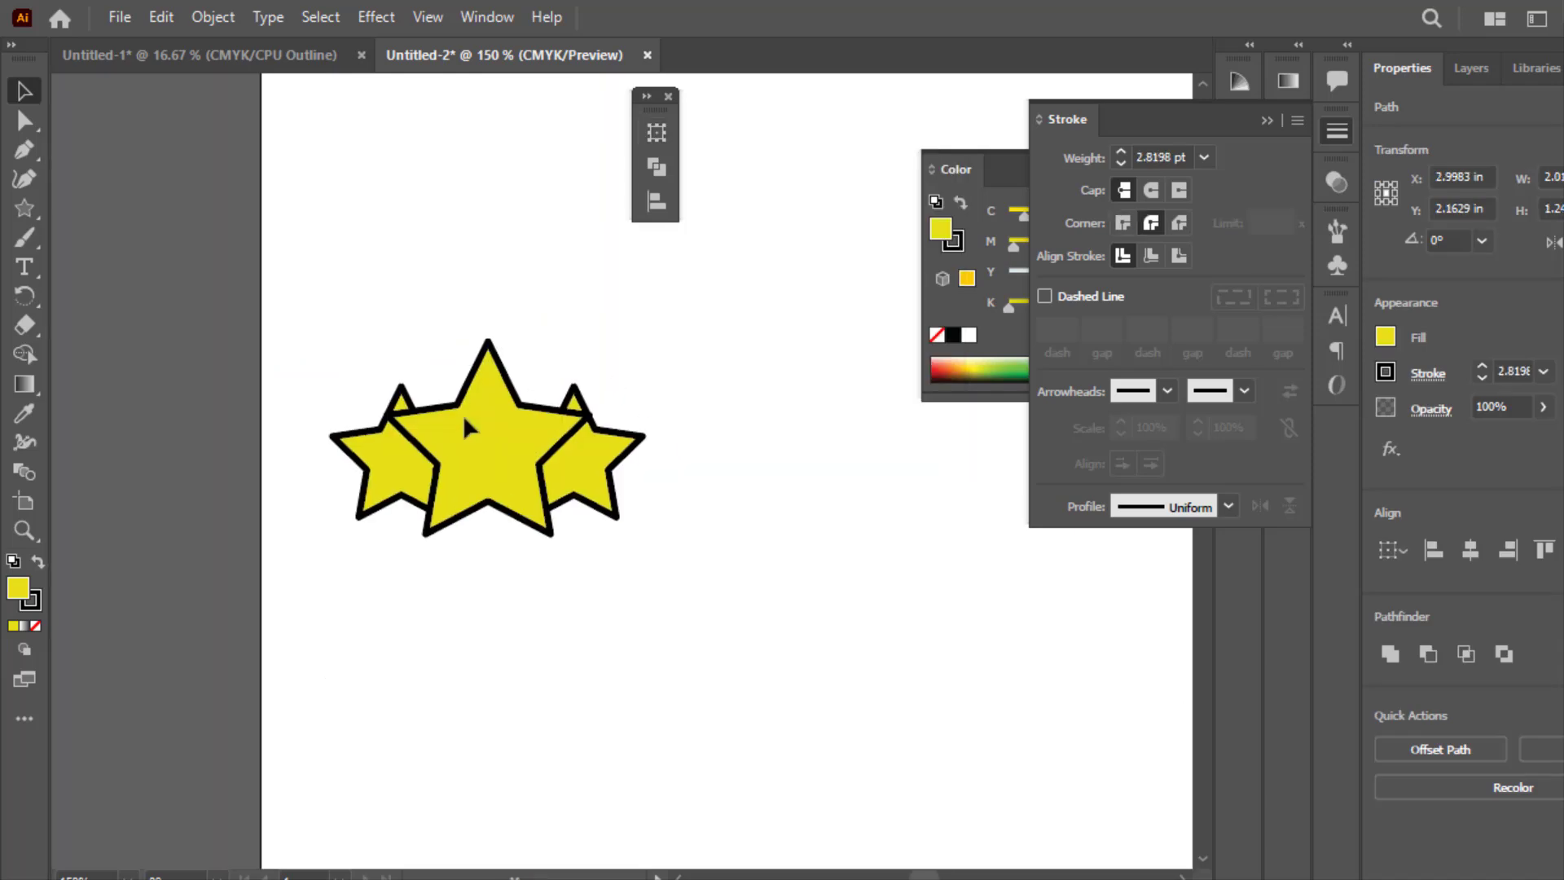
pyautogui.moveTo(462, 414); pyautogui.dragTo(502, 426)
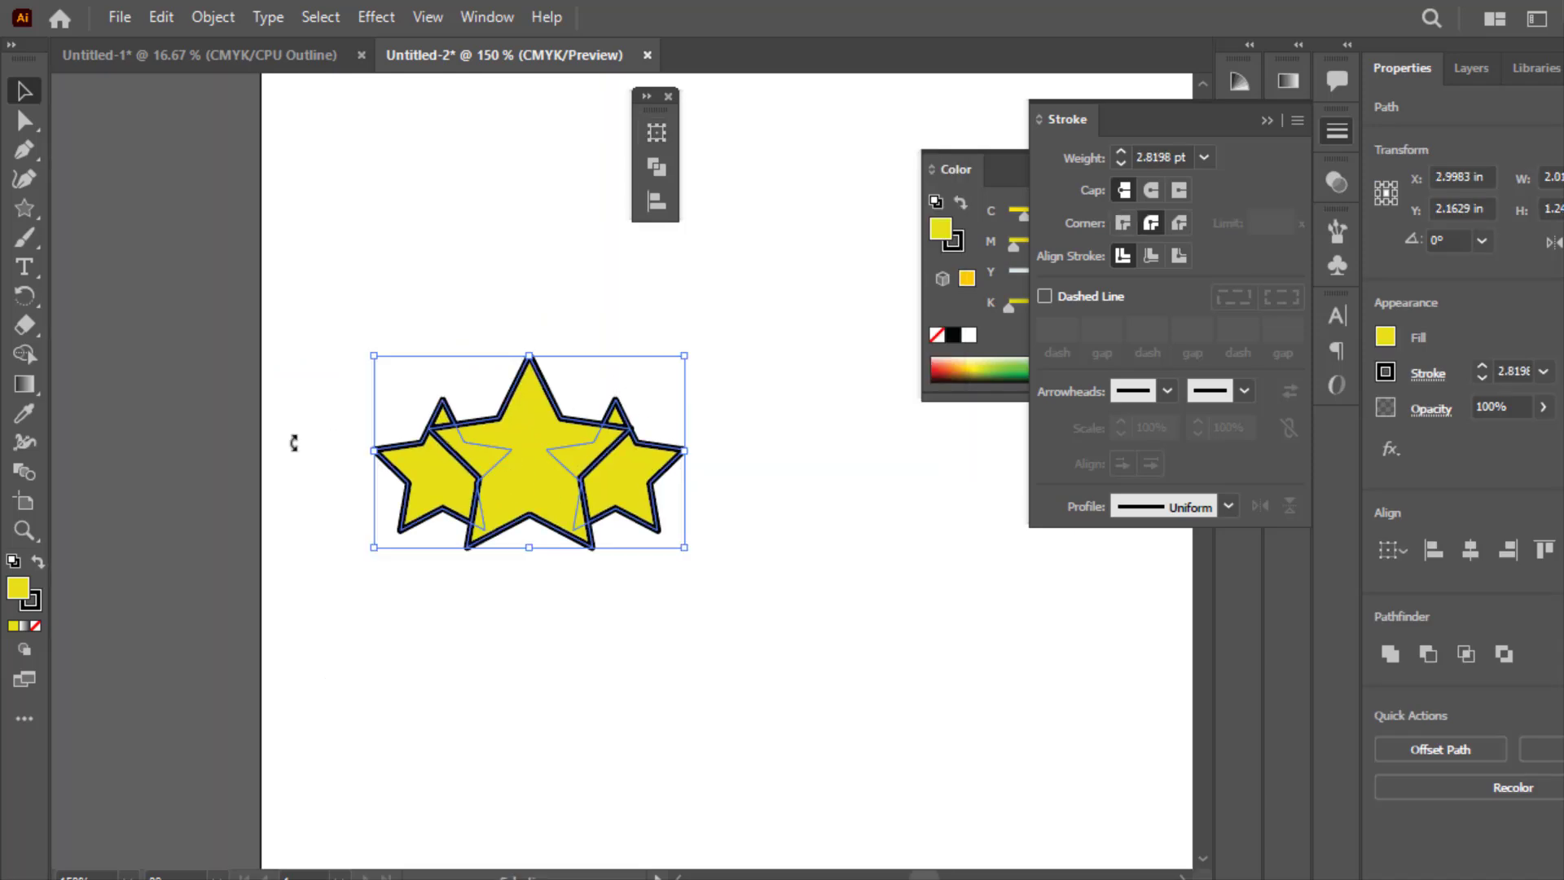
# Open the Shape Builder tool options, try Highlight Stroke when Editable, switch it off again and accept the dialog.
pyautogui.click(13, 361)
pyautogui.doubleClick(35, 355)
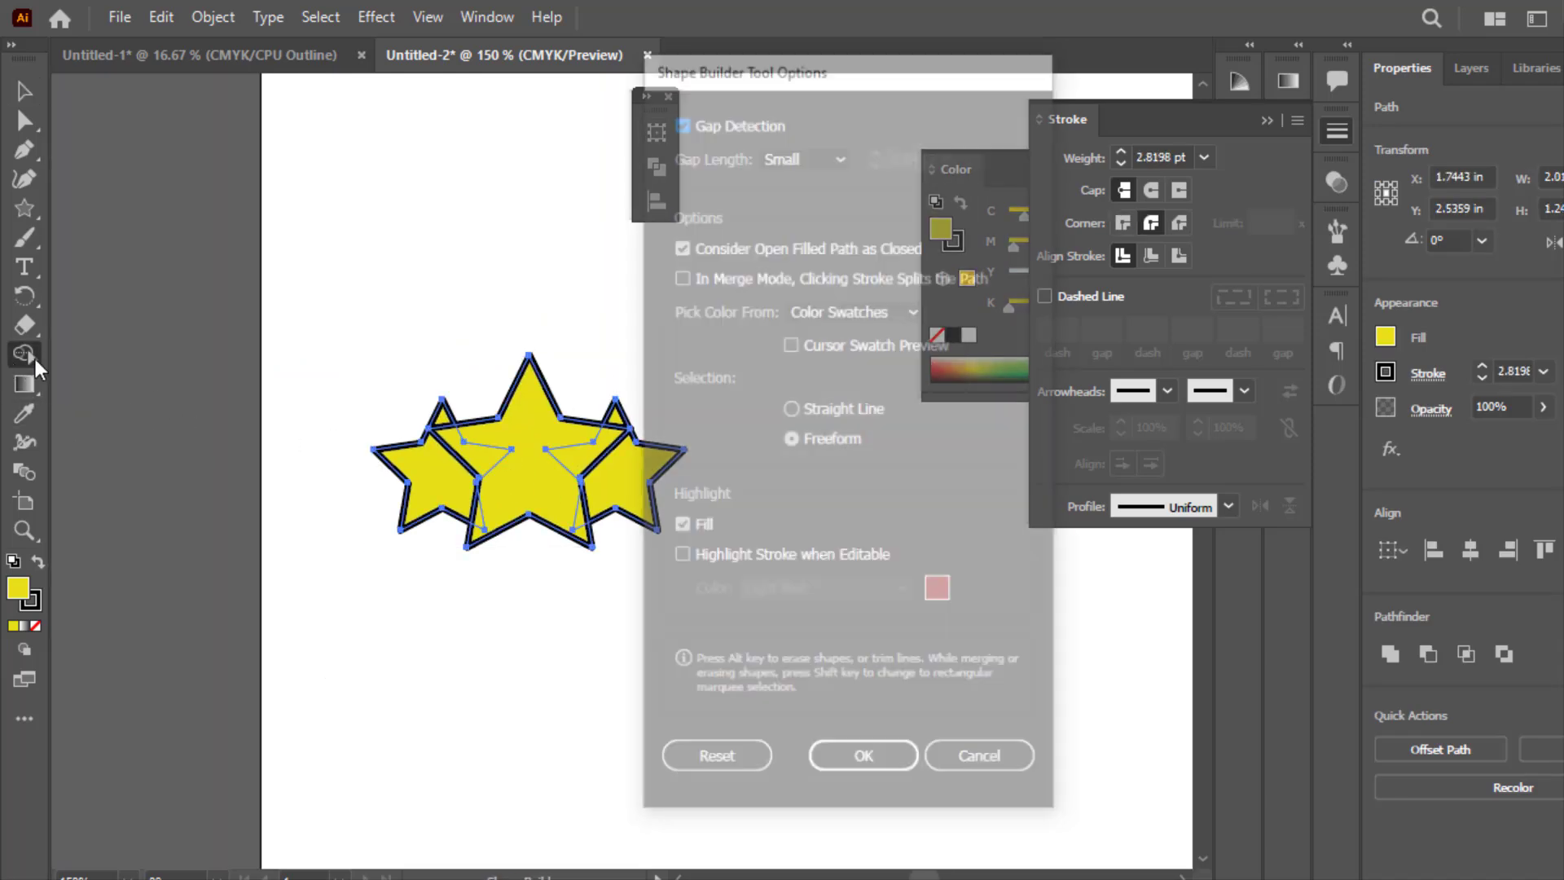
pyautogui.click(680, 558)
pyautogui.click(682, 528)
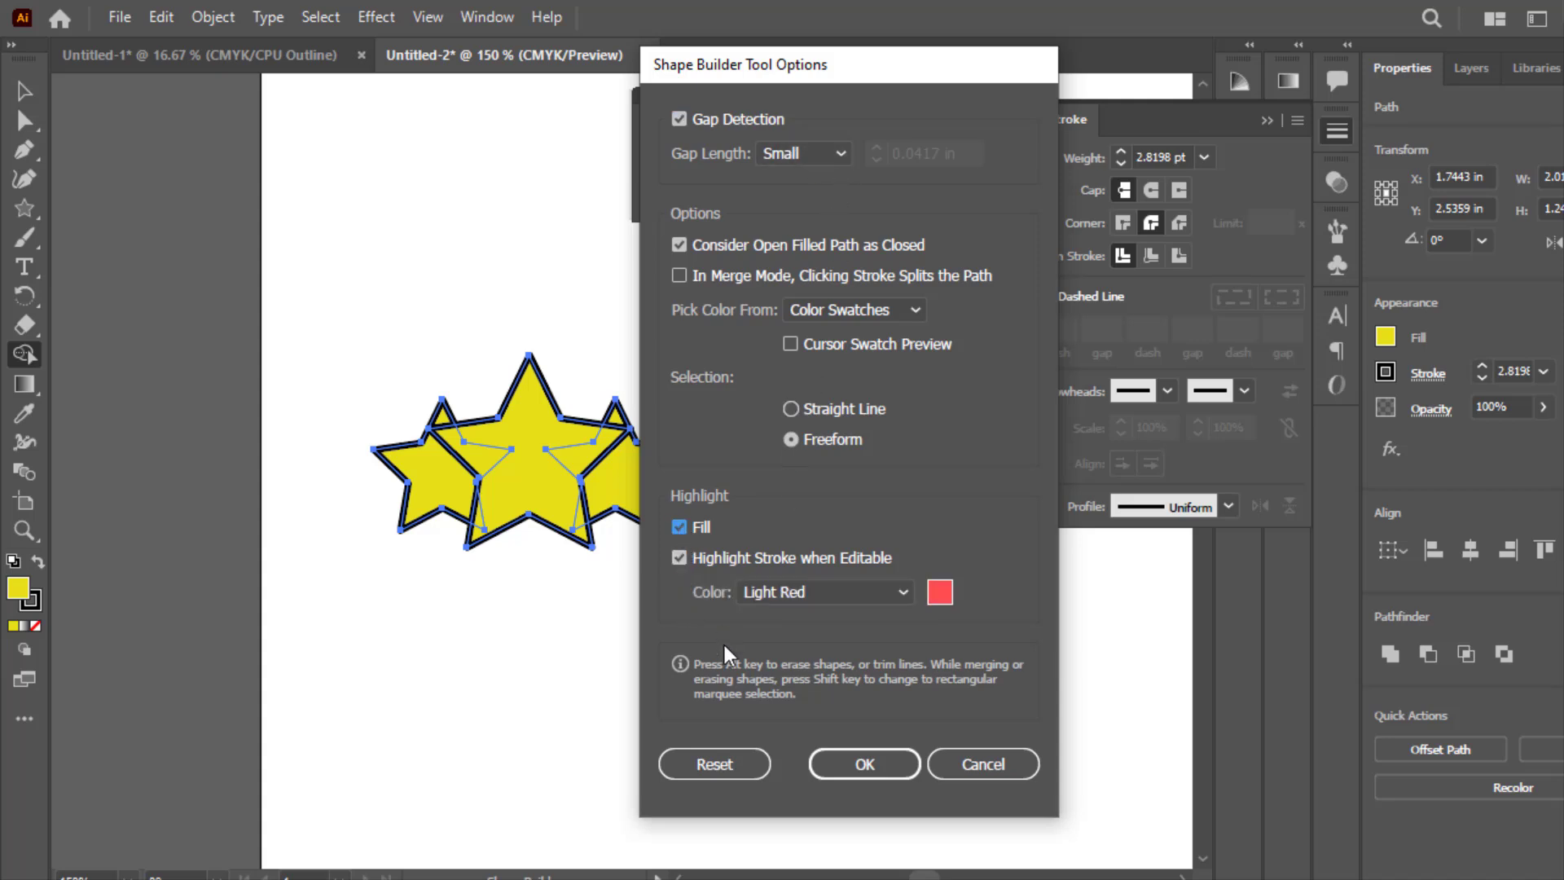
pyautogui.click(680, 557)
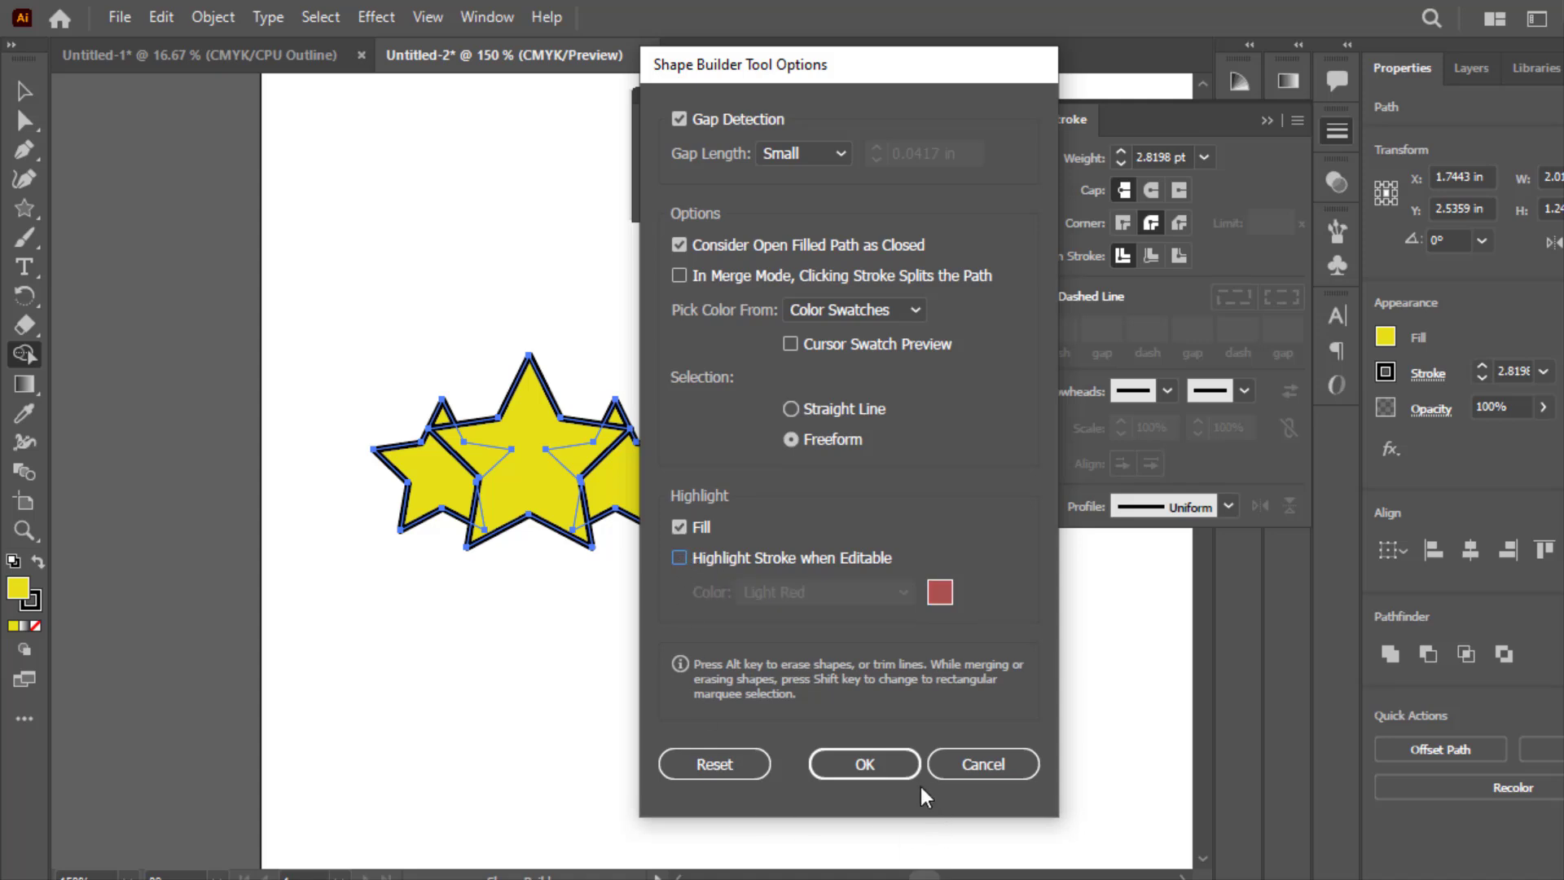
pyautogui.click(865, 764)
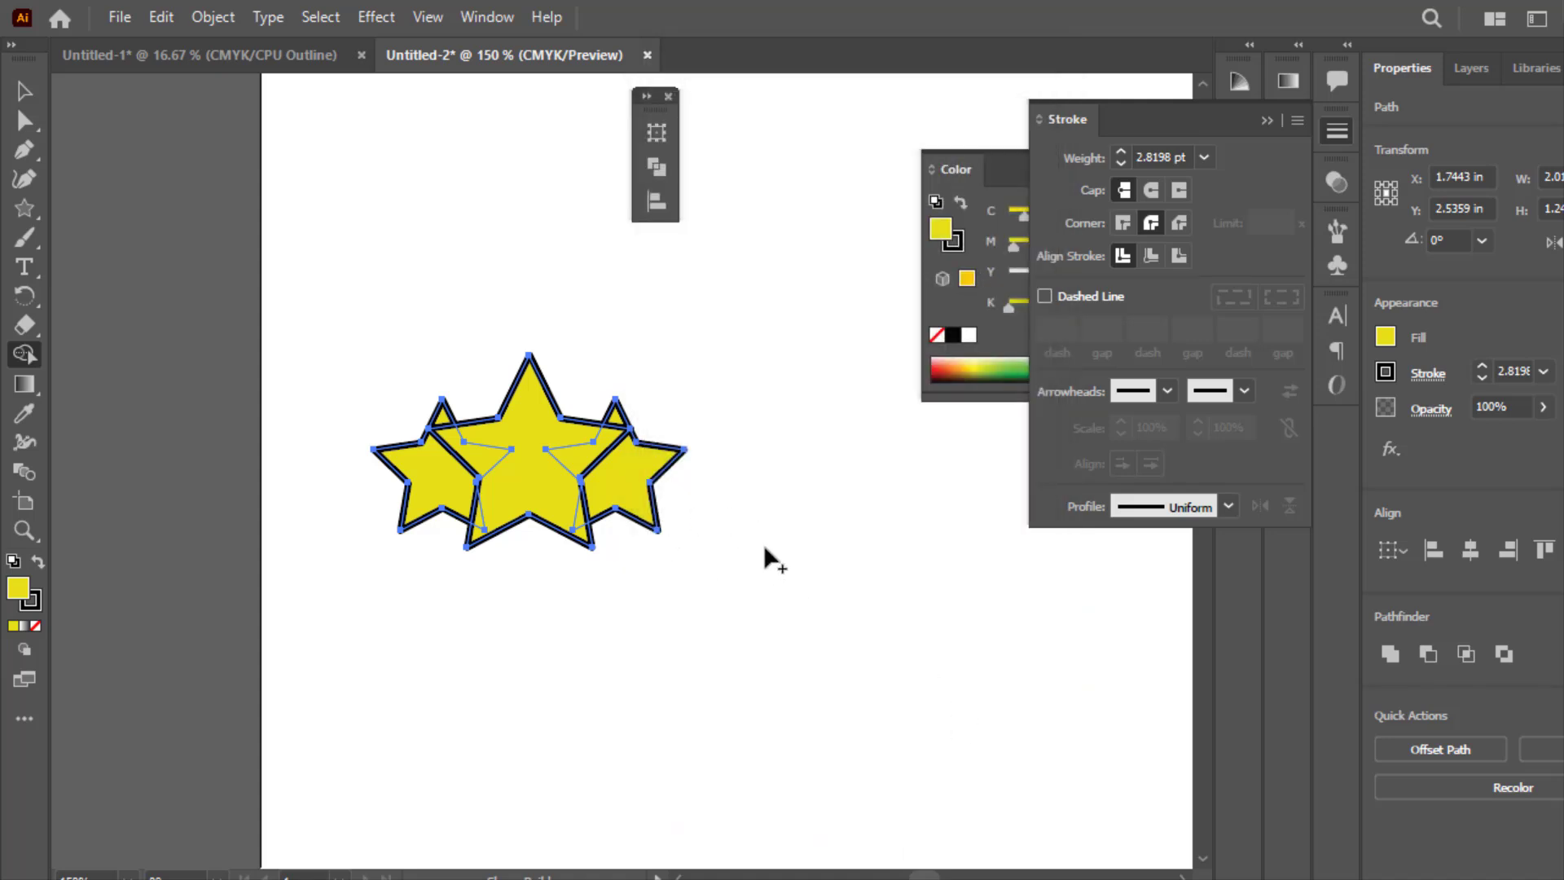
# Enlarge the star set to about 2.9 in wide and expand only its strokes, leaving the Fill option off.
pyautogui.press('v')
pyautogui.moveTo(657, 506); pyautogui.dragTo(797, 589)
pyautogui.click(201, 20)
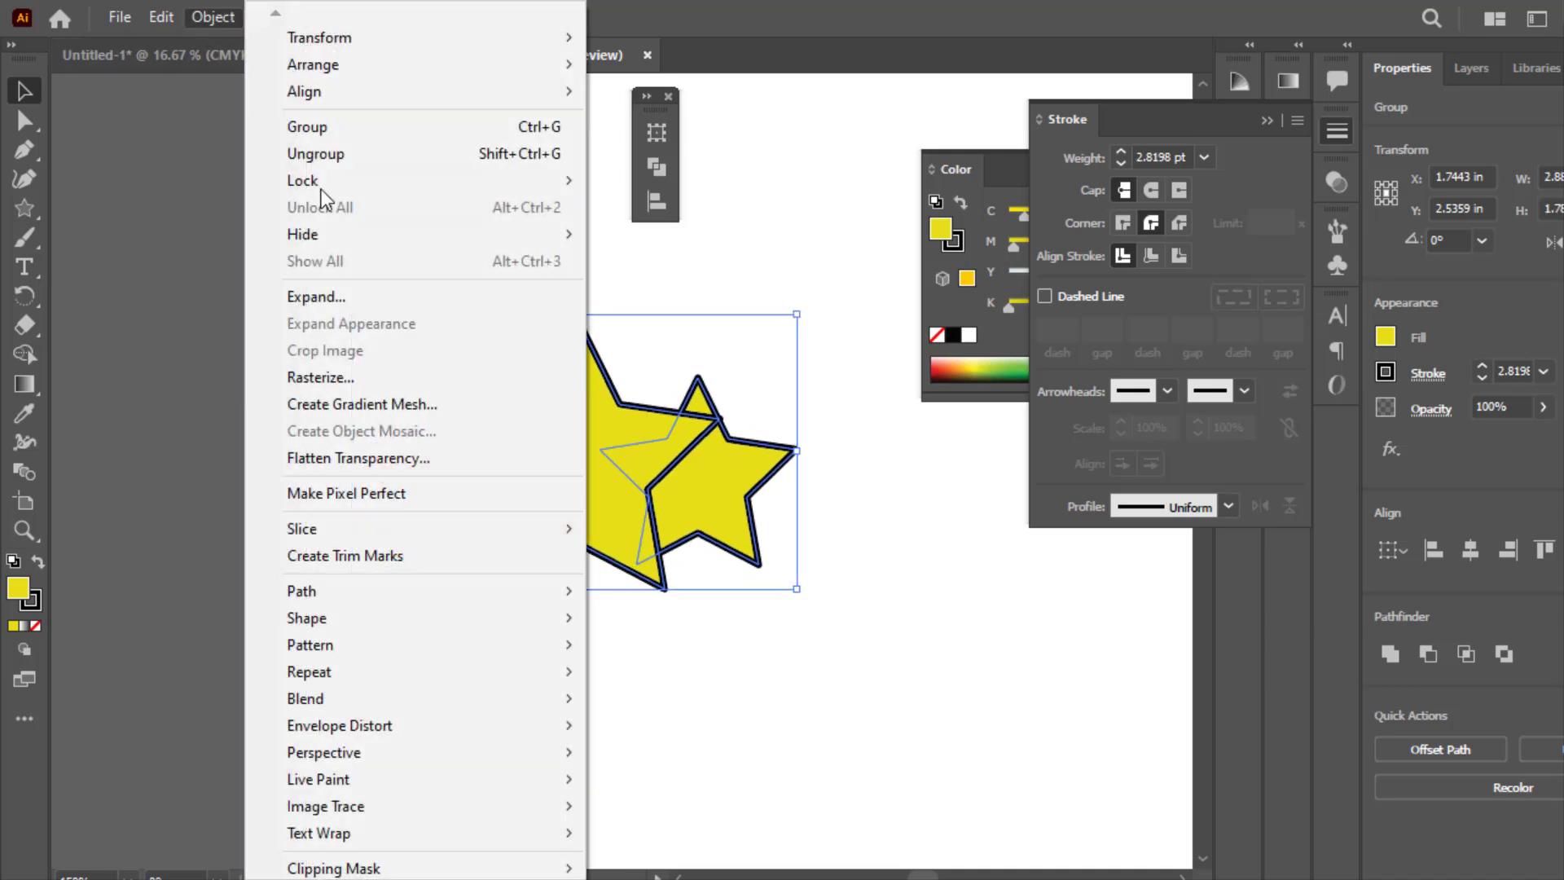
pyautogui.click(310, 297)
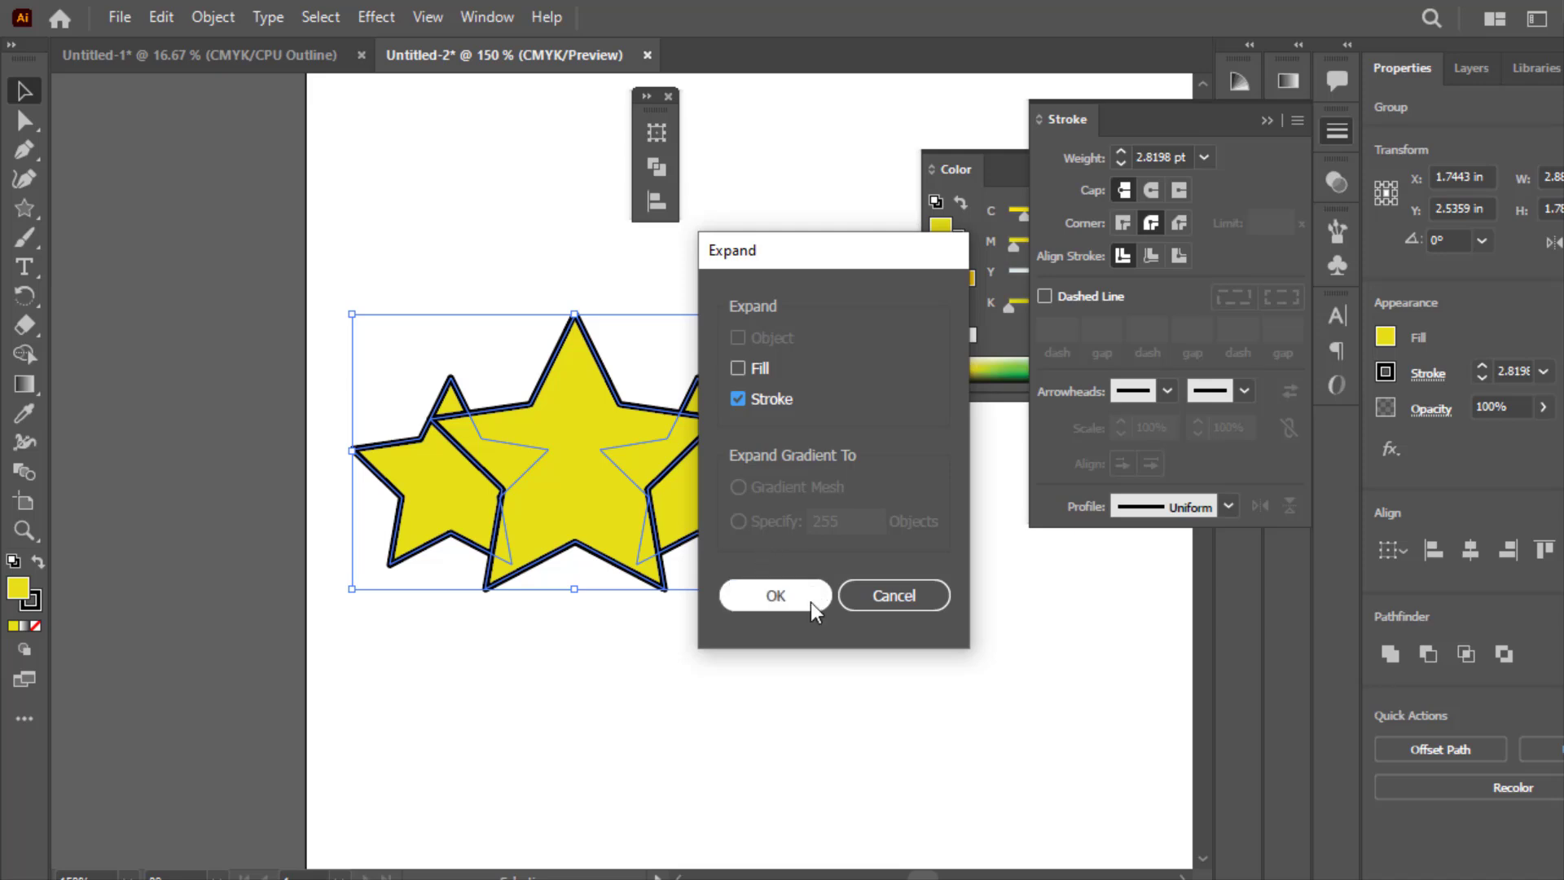
pyautogui.click(790, 596)
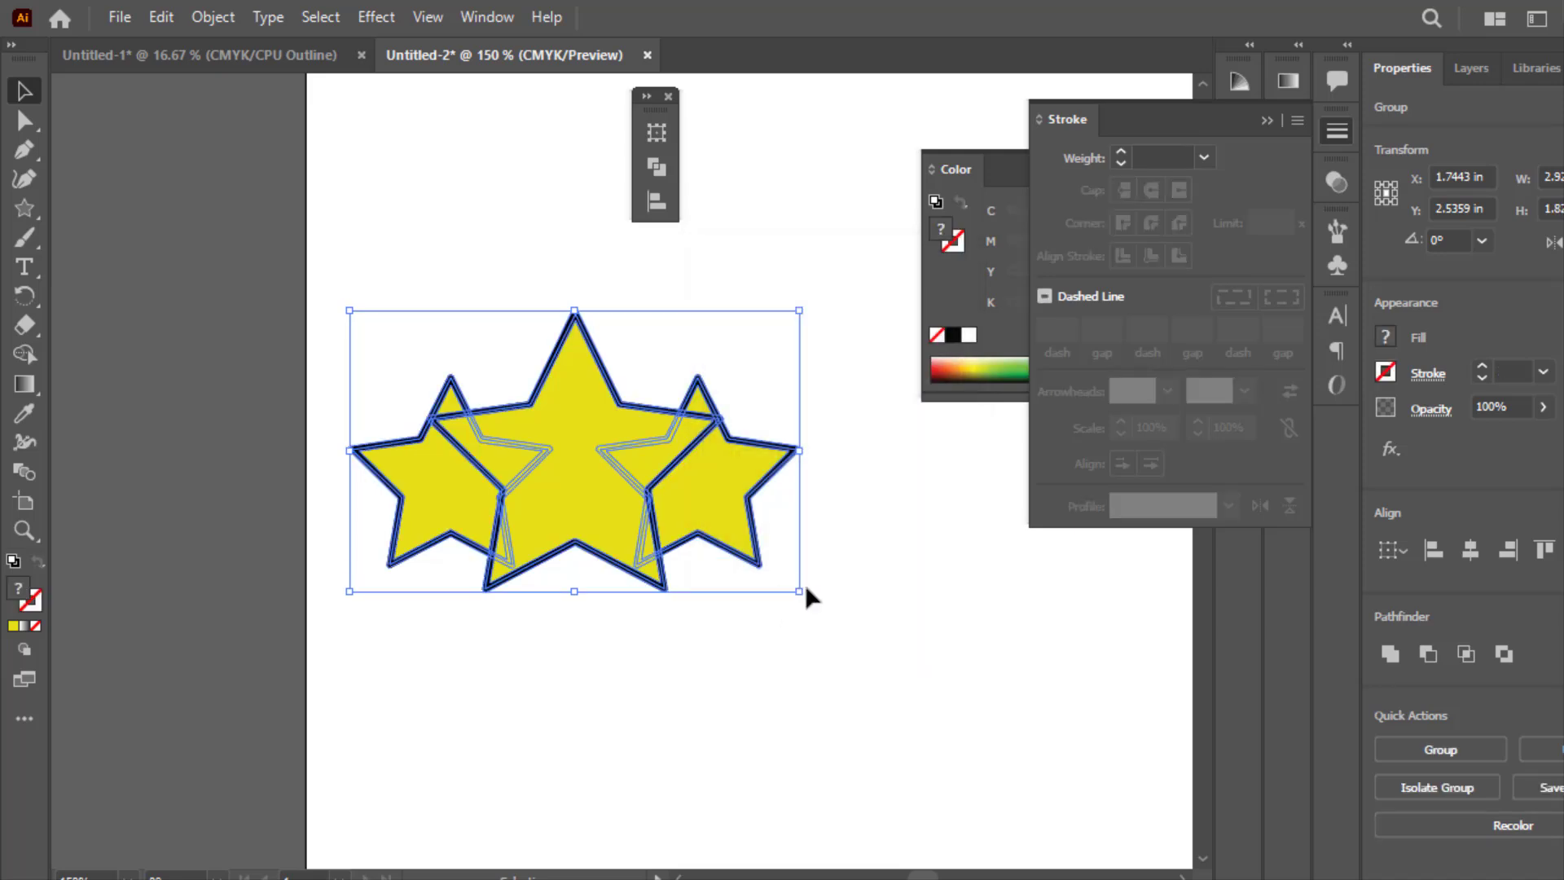
# Shrink the expanded star set to about 2.5 in wide, enlarge it to about 3 in wide and deselect it.
pyautogui.moveTo(800, 592)
pyautogui.mouseDown()
pyautogui.moveTo(639, 465)
pyautogui.moveTo(772, 580)
pyautogui.mouseUp()
pyautogui.click(866, 616)
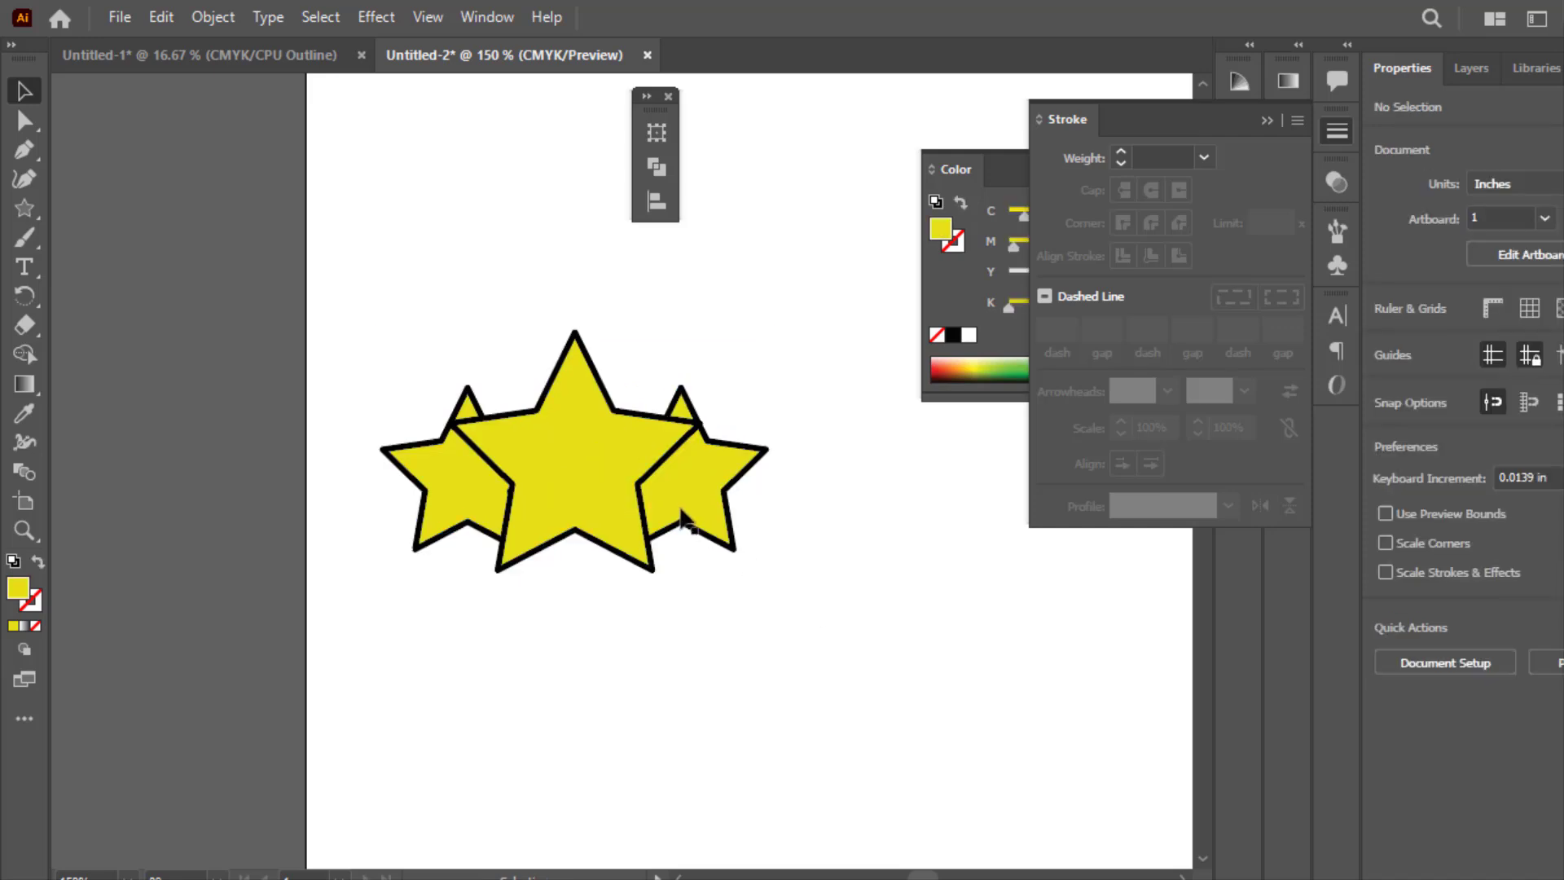
pyautogui.click(637, 503)
pyautogui.hotkey('ctrl', 'a')
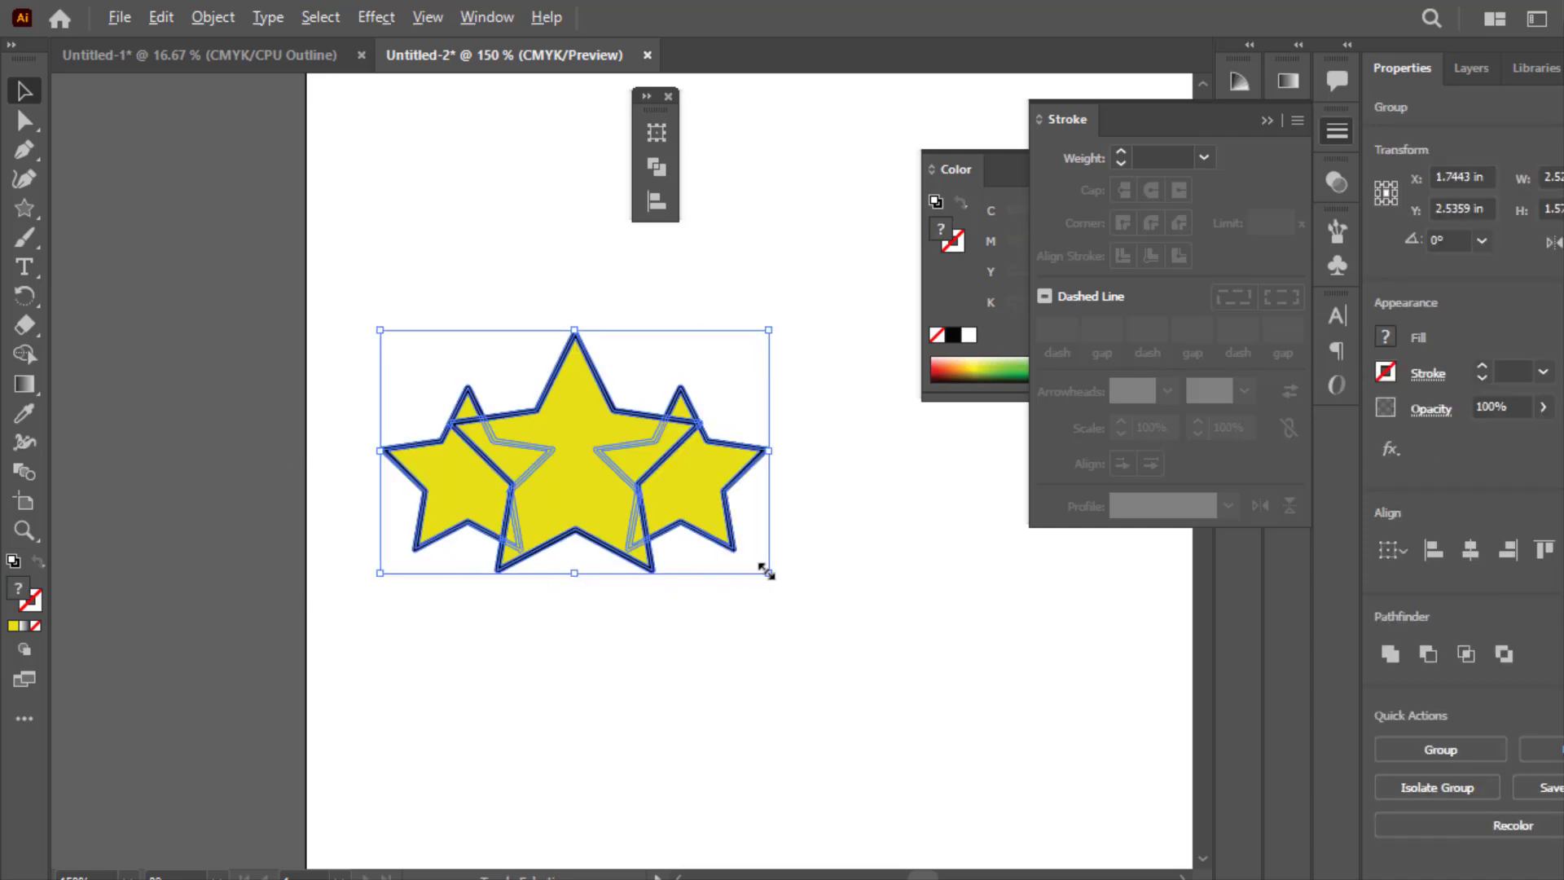
pyautogui.moveTo(769, 573); pyautogui.dragTo(805, 596)
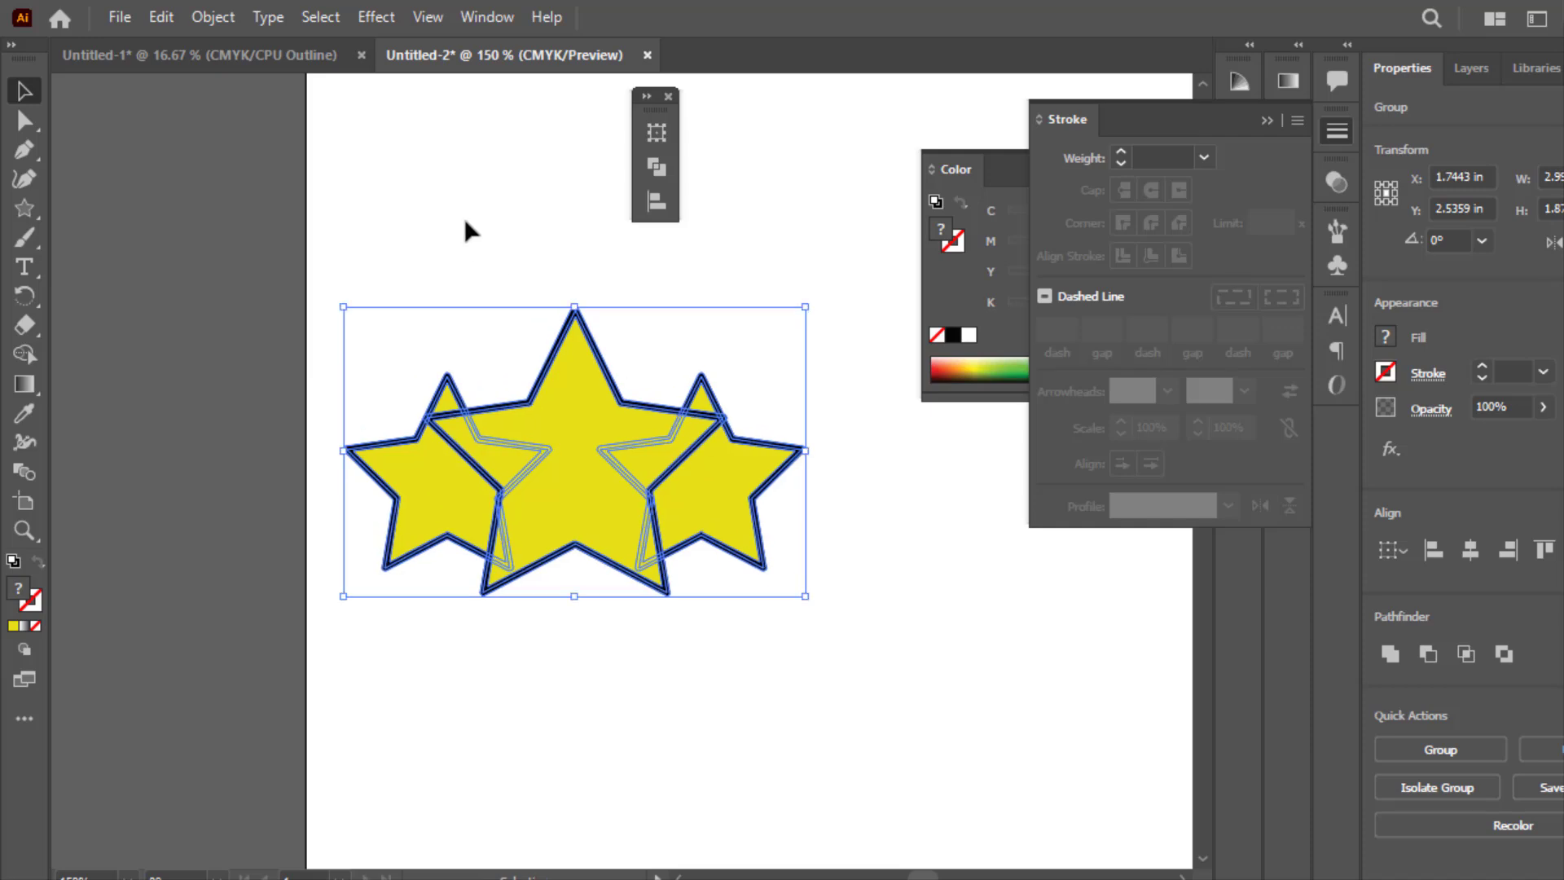
pyautogui.click(454, 206)
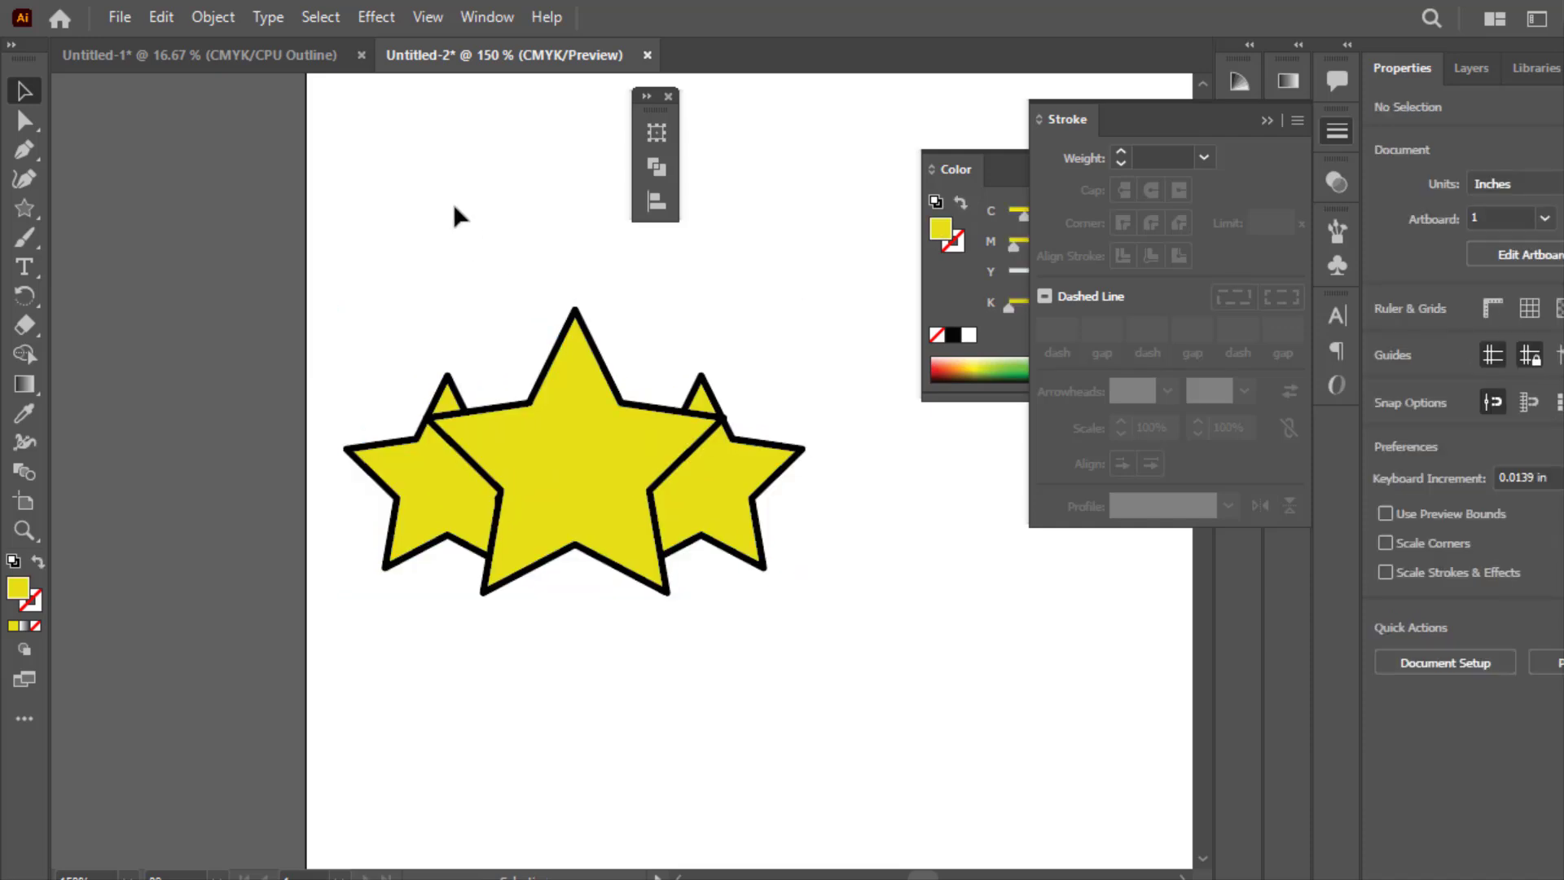
pyautogui.hotkey('ctrl', '+')
pyautogui.hotkey('ctrl', '+')
pyautogui.hotkey('ctrl', '+')
pyautogui.hotkey('ctrl', '+')
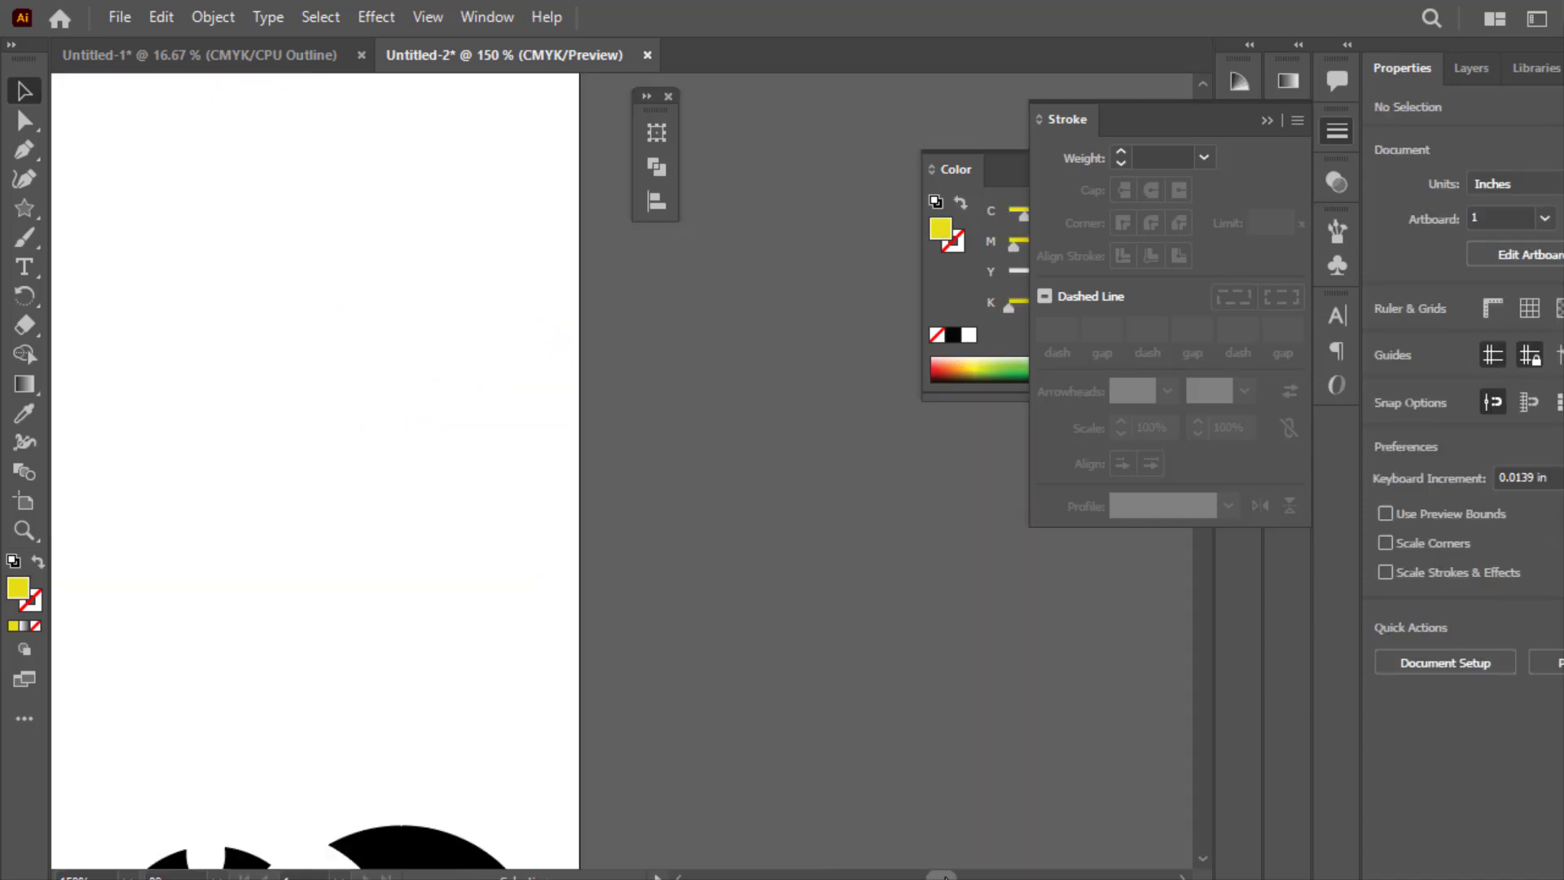
pyautogui.scroll(-3, 619, 471)
pyautogui.hscroll(5, 619, 471)
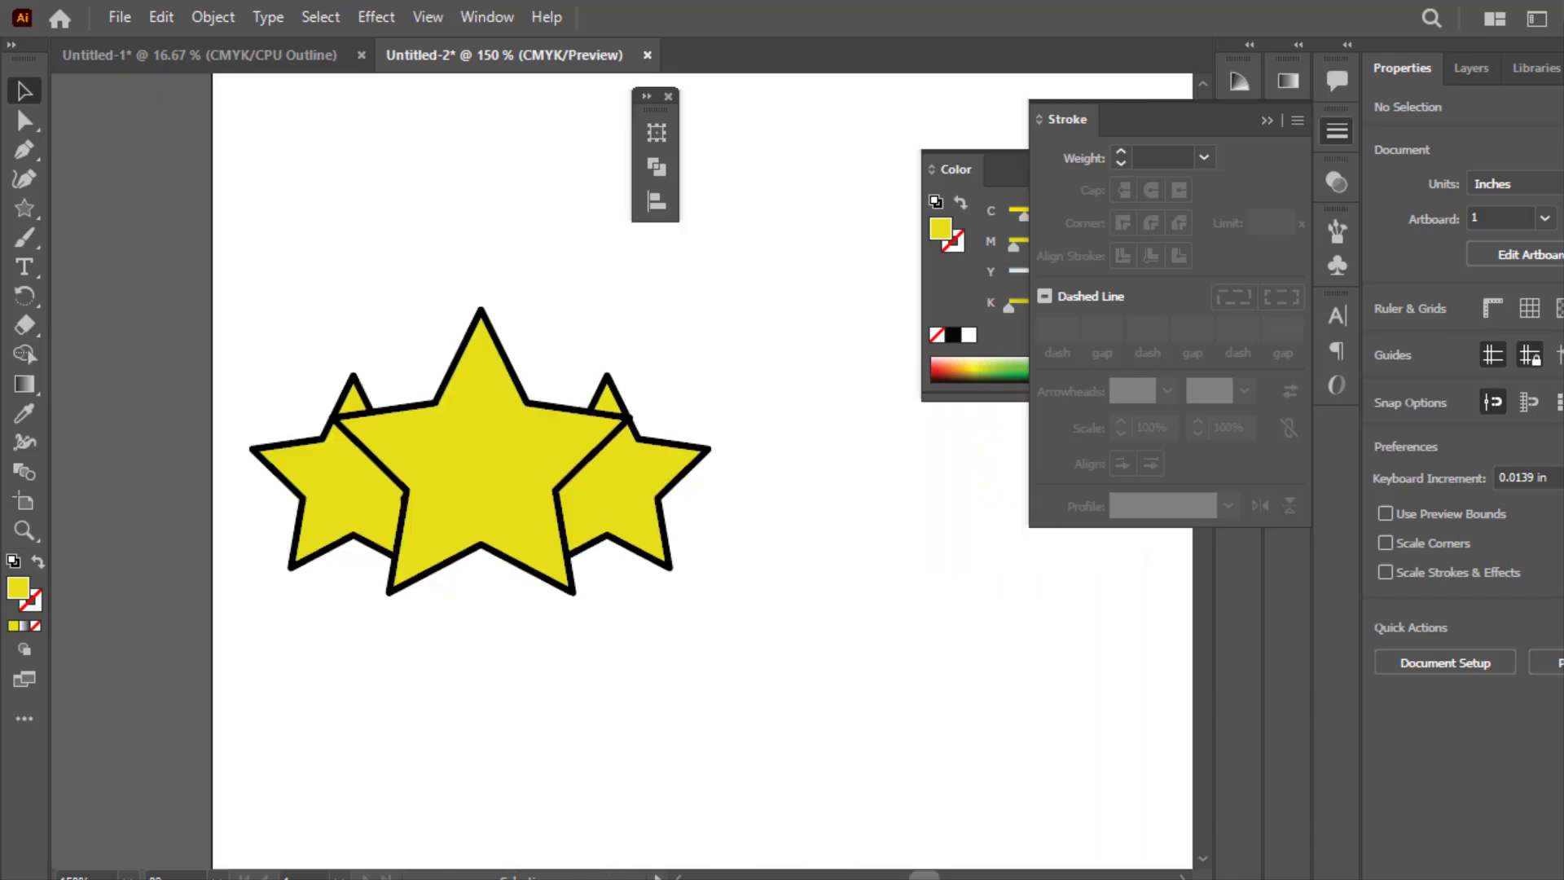
pyautogui.hscroll(-5, 619, 471)
pyautogui.hscroll(3, 619, 471)
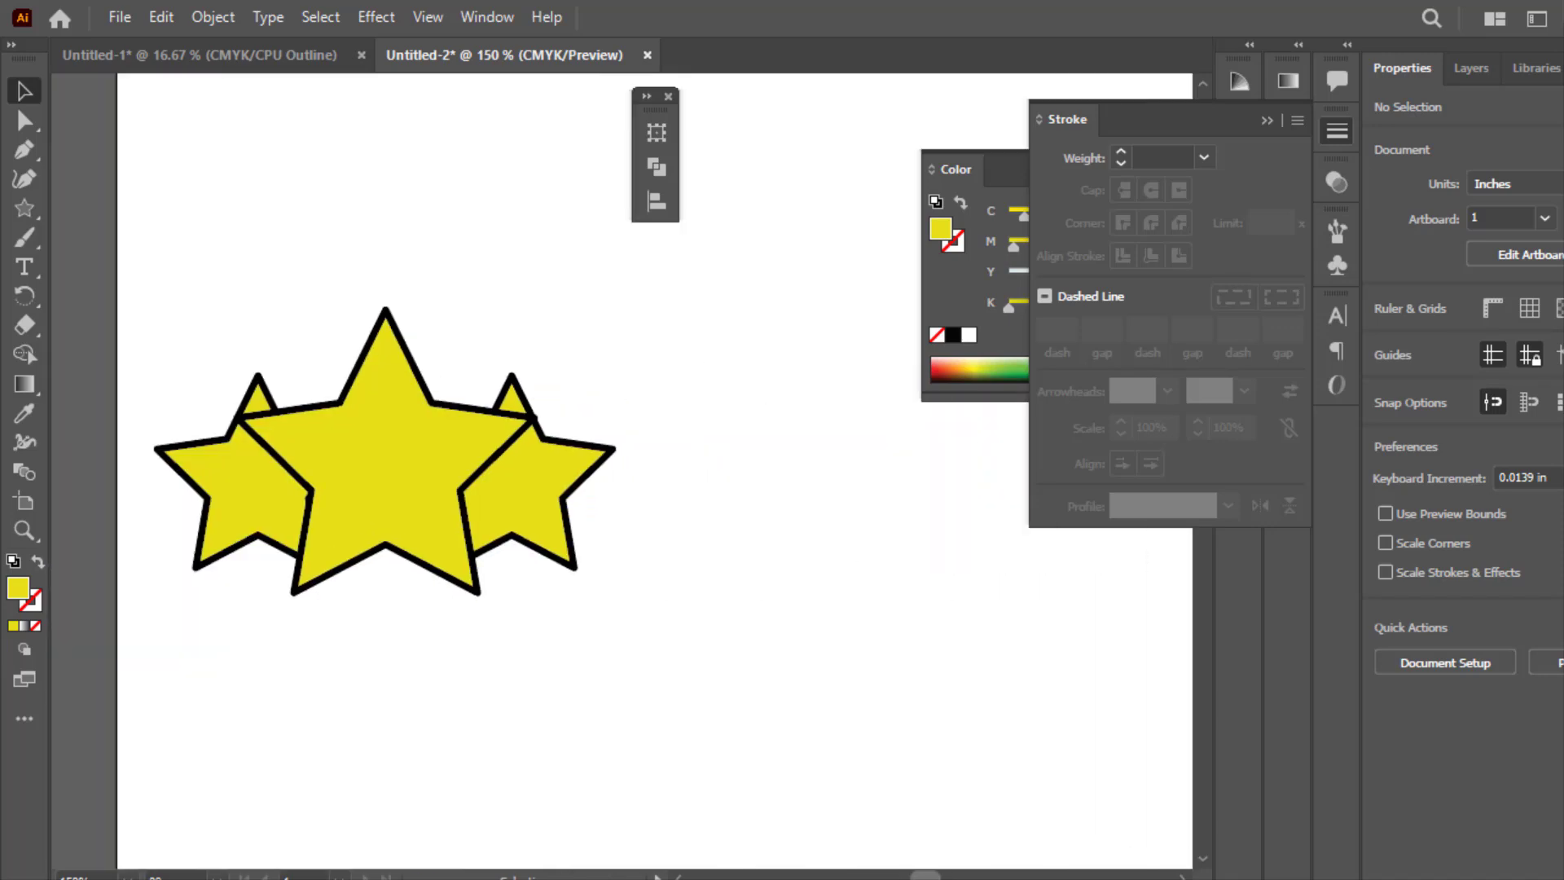
pyautogui.moveTo(691, 594); pyautogui.dragTo(674, 695)
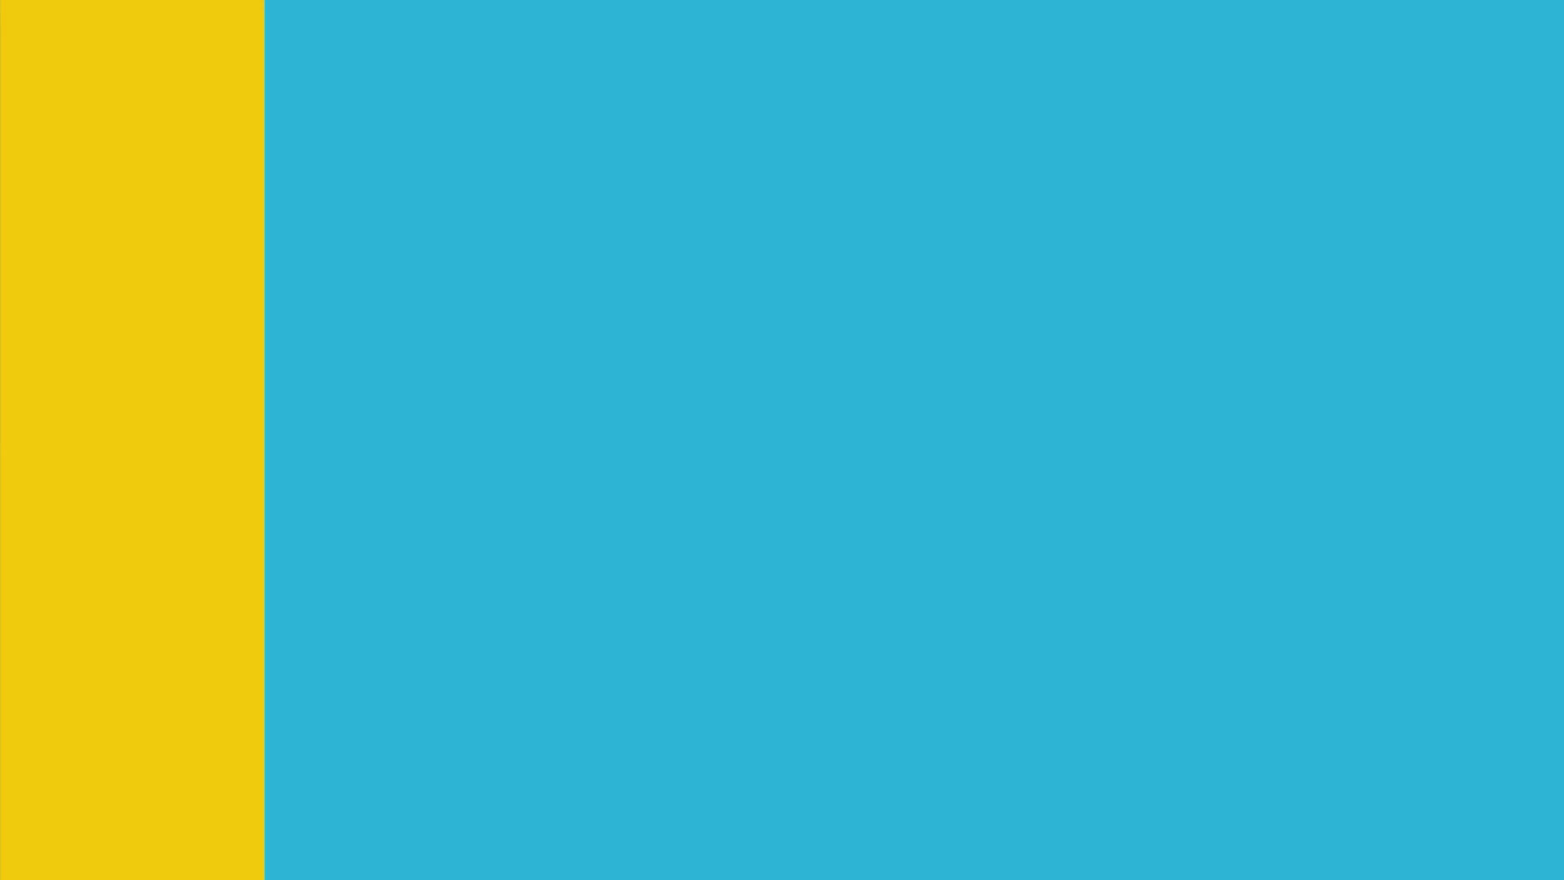